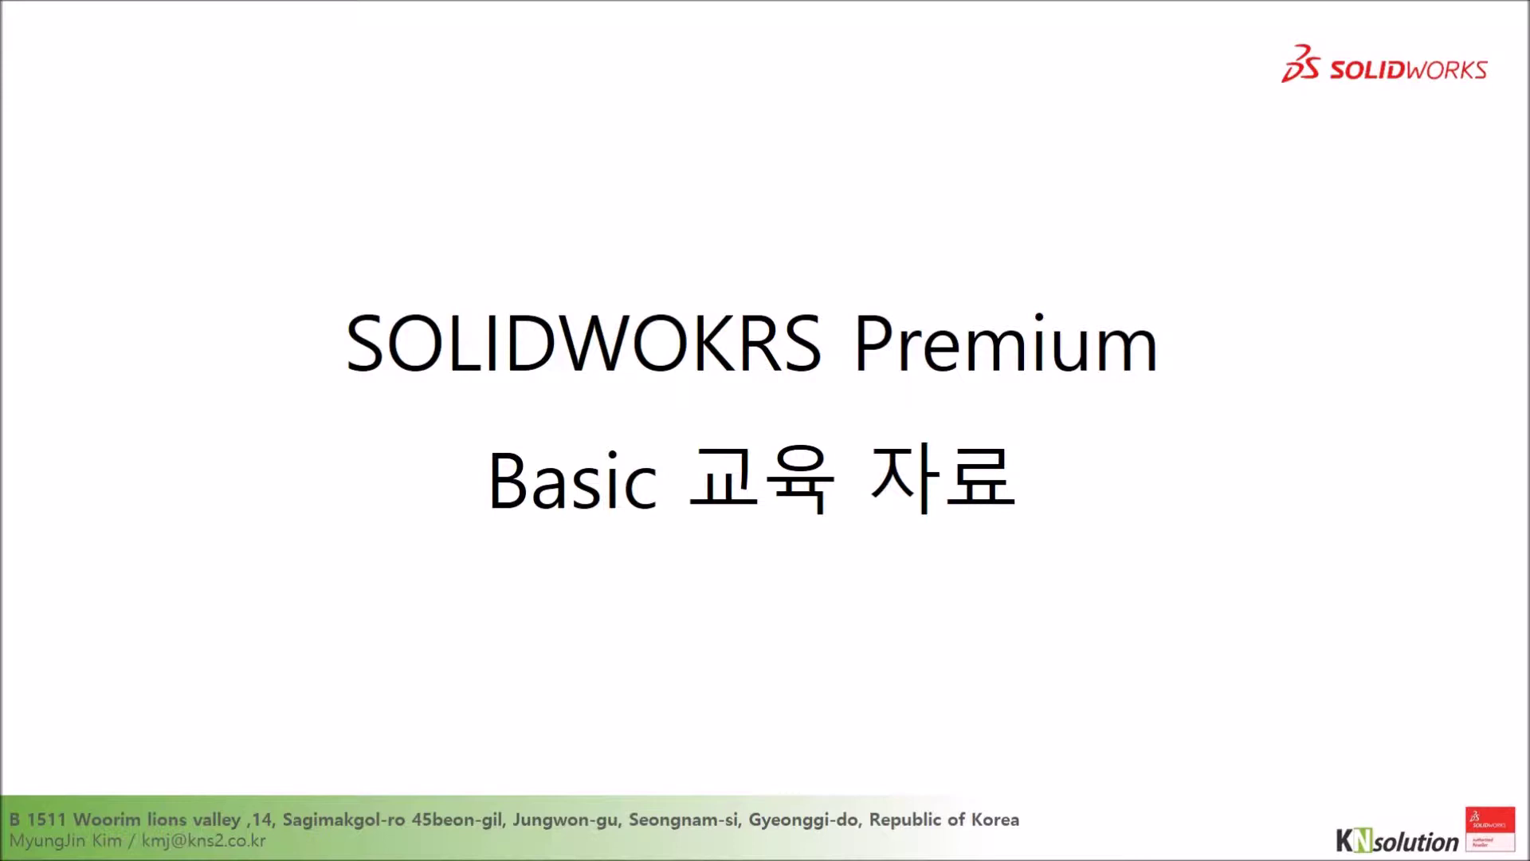
# Step: Move from the title slide via the contents to the 스케치(명령어) command icons slide
pyautogui.press('Right')
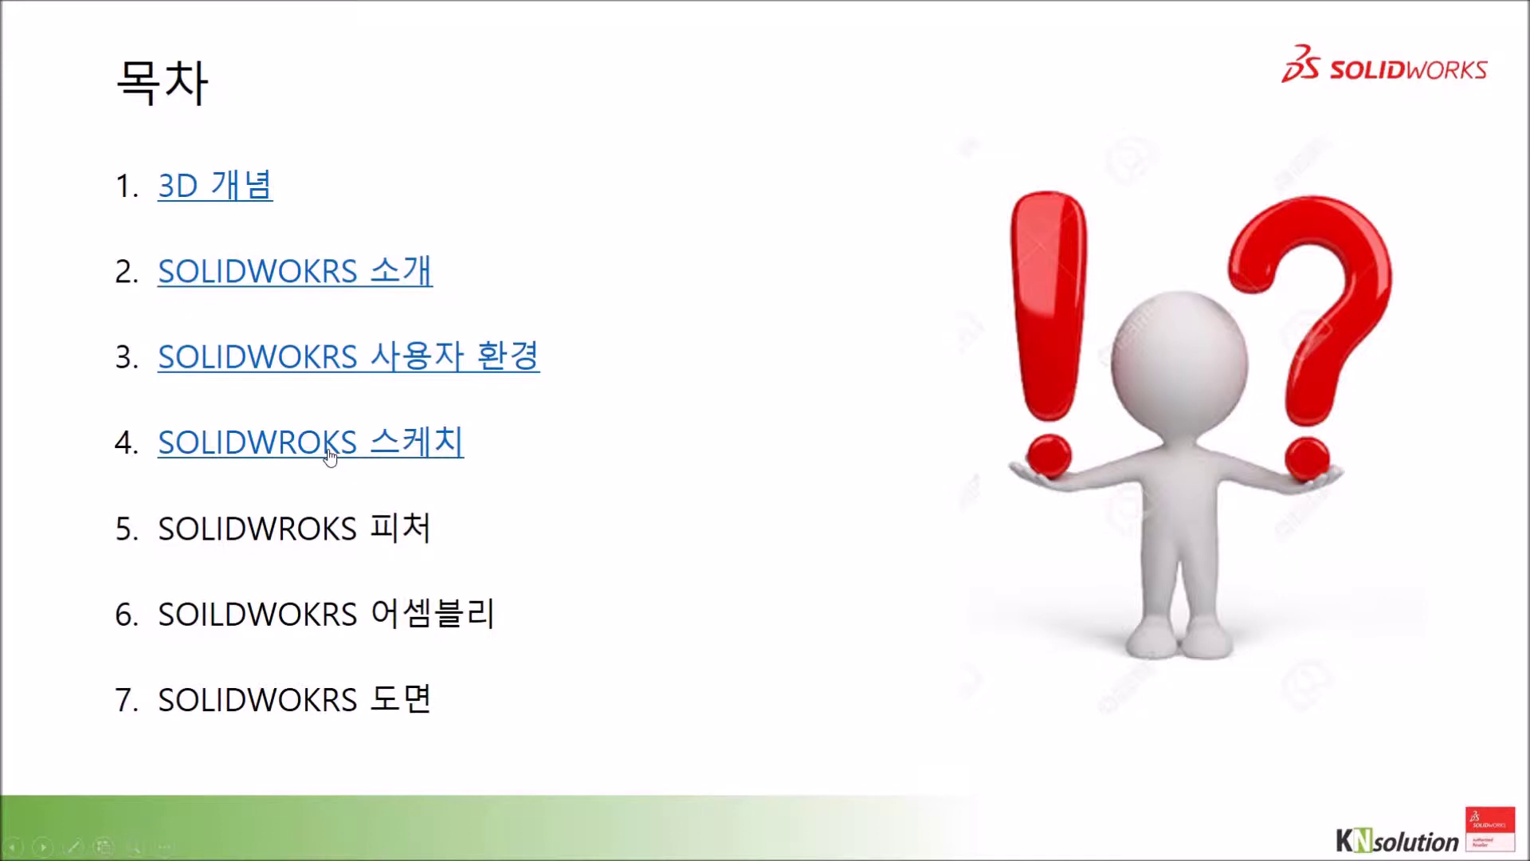
pyautogui.click(331, 456)
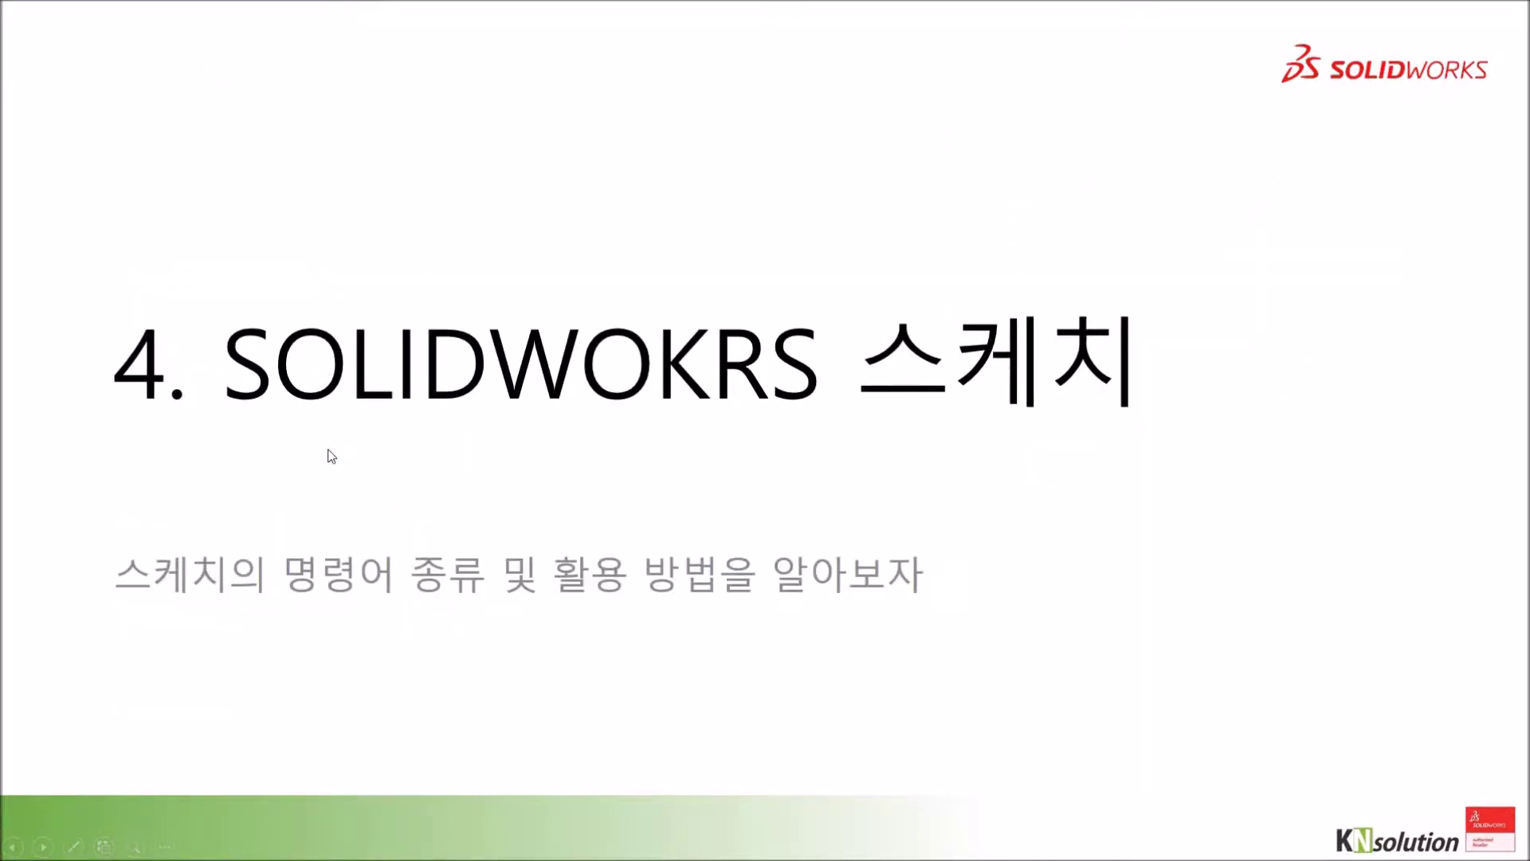
pyautogui.press('Right')
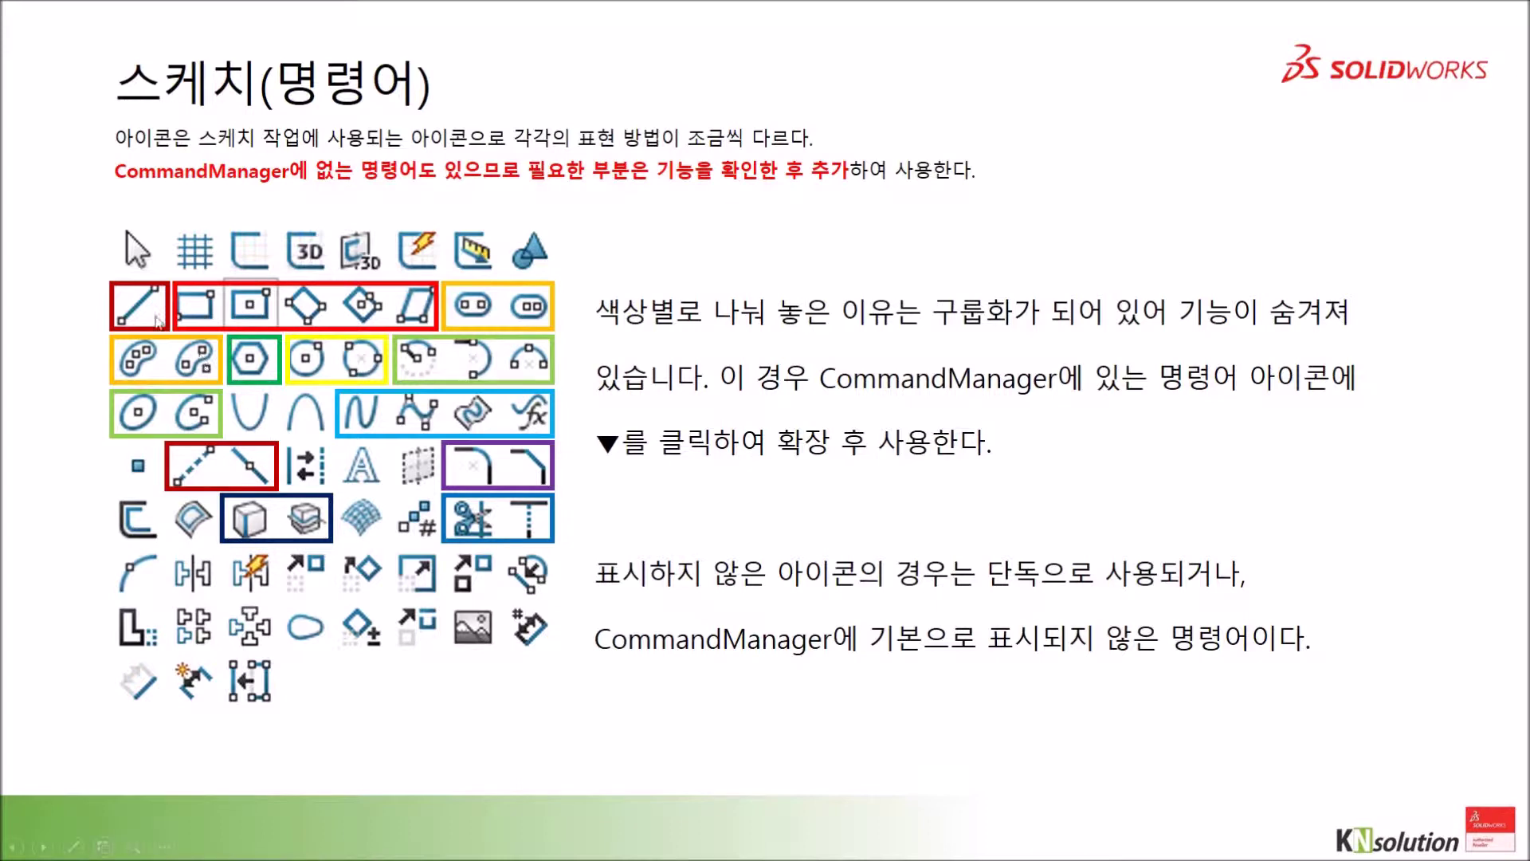
# Step: Glance at the sketch constraints slide, then return to the 스케치(명령어) slide
pyautogui.press('Right')
pyautogui.press('Left')
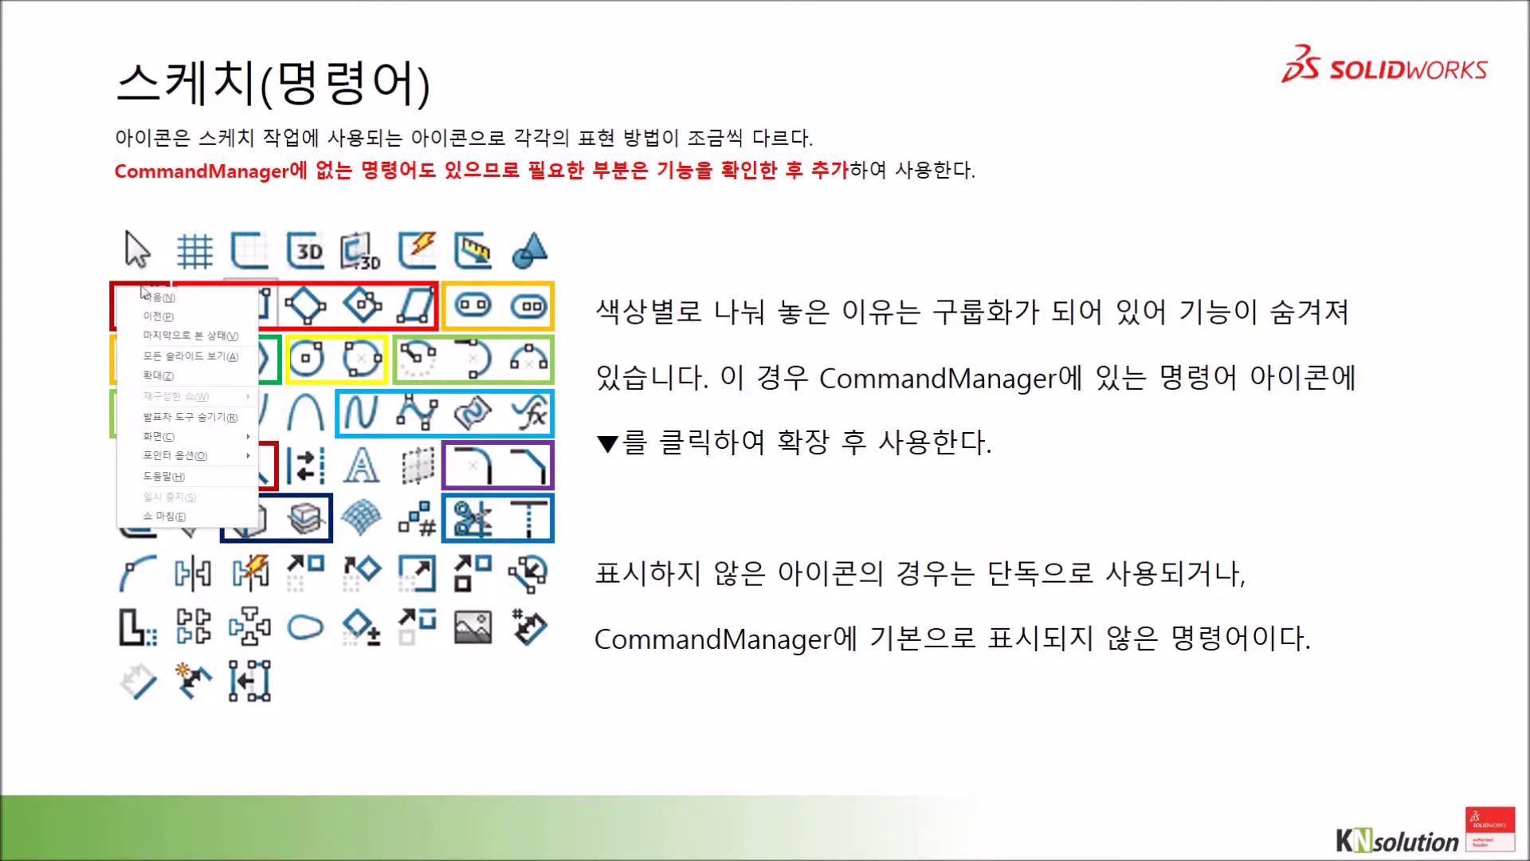
# Step: Mark the line, centerline and rectangle icons in red pen ink, then show 스케치(구속조건)
pyautogui.moveTo(123, 287); pyautogui.dragTo(127, 285)
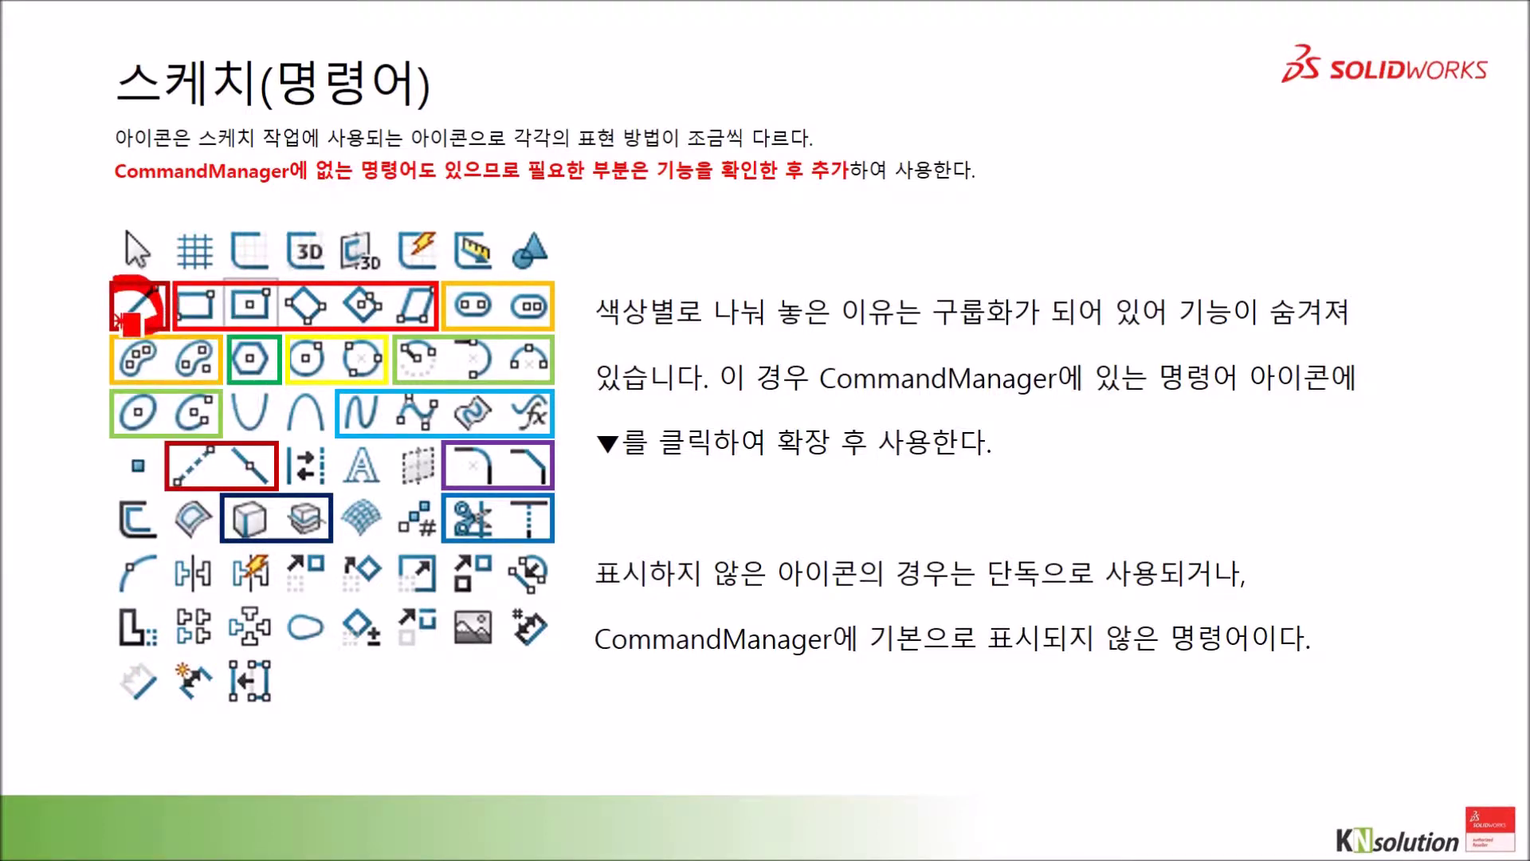
pyautogui.moveTo(220, 447); pyautogui.dragTo(194, 455)
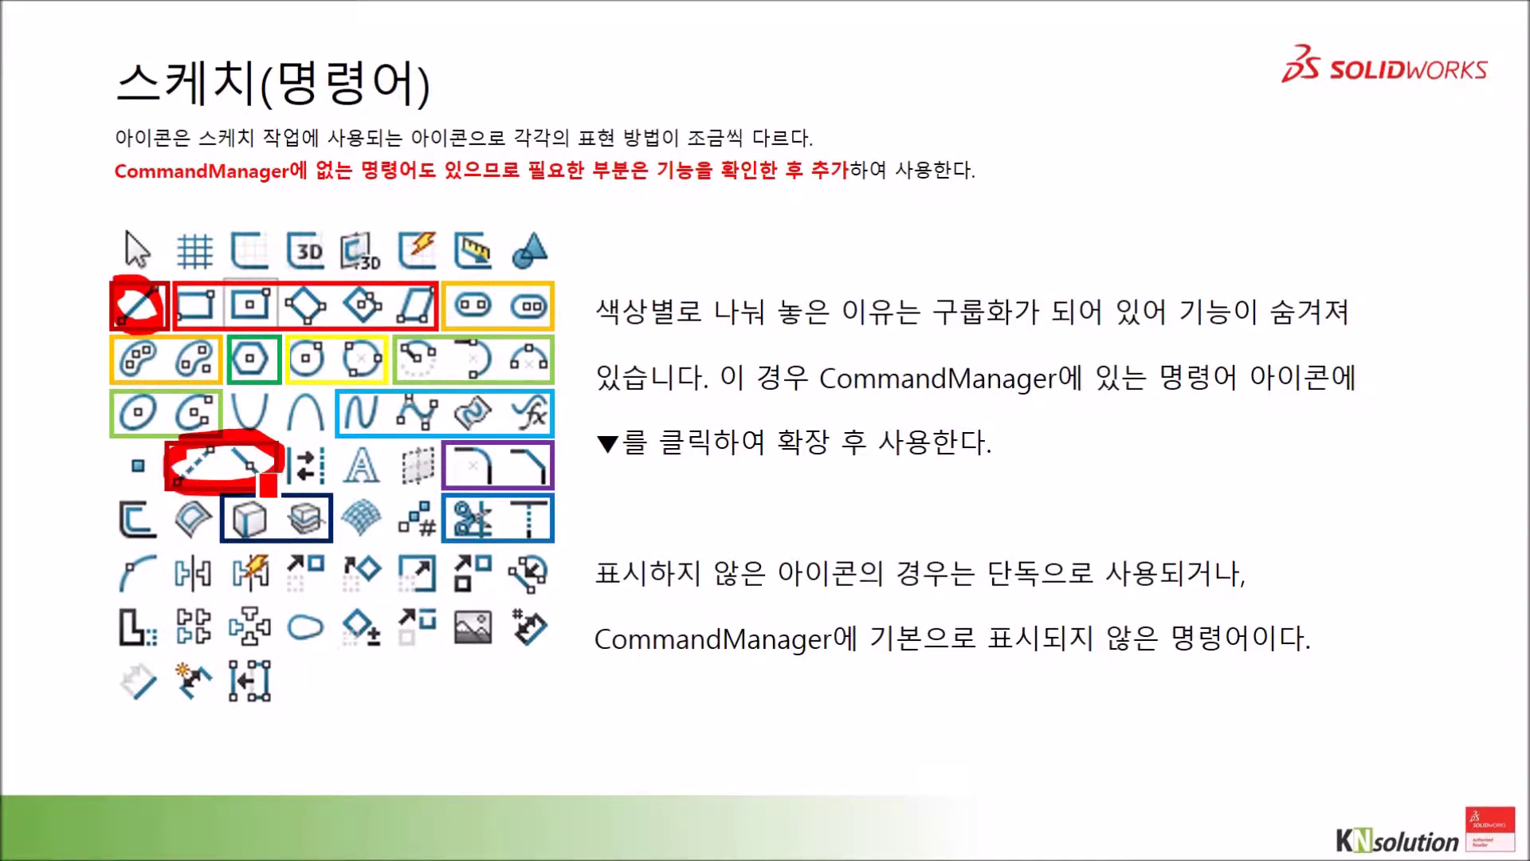
pyautogui.moveTo(181, 287)
pyautogui.mouseDown()
pyautogui.moveTo(435, 290)
pyautogui.moveTo(437, 334)
pyautogui.moveTo(189, 335)
pyautogui.moveTo(177, 291)
pyautogui.mouseUp()
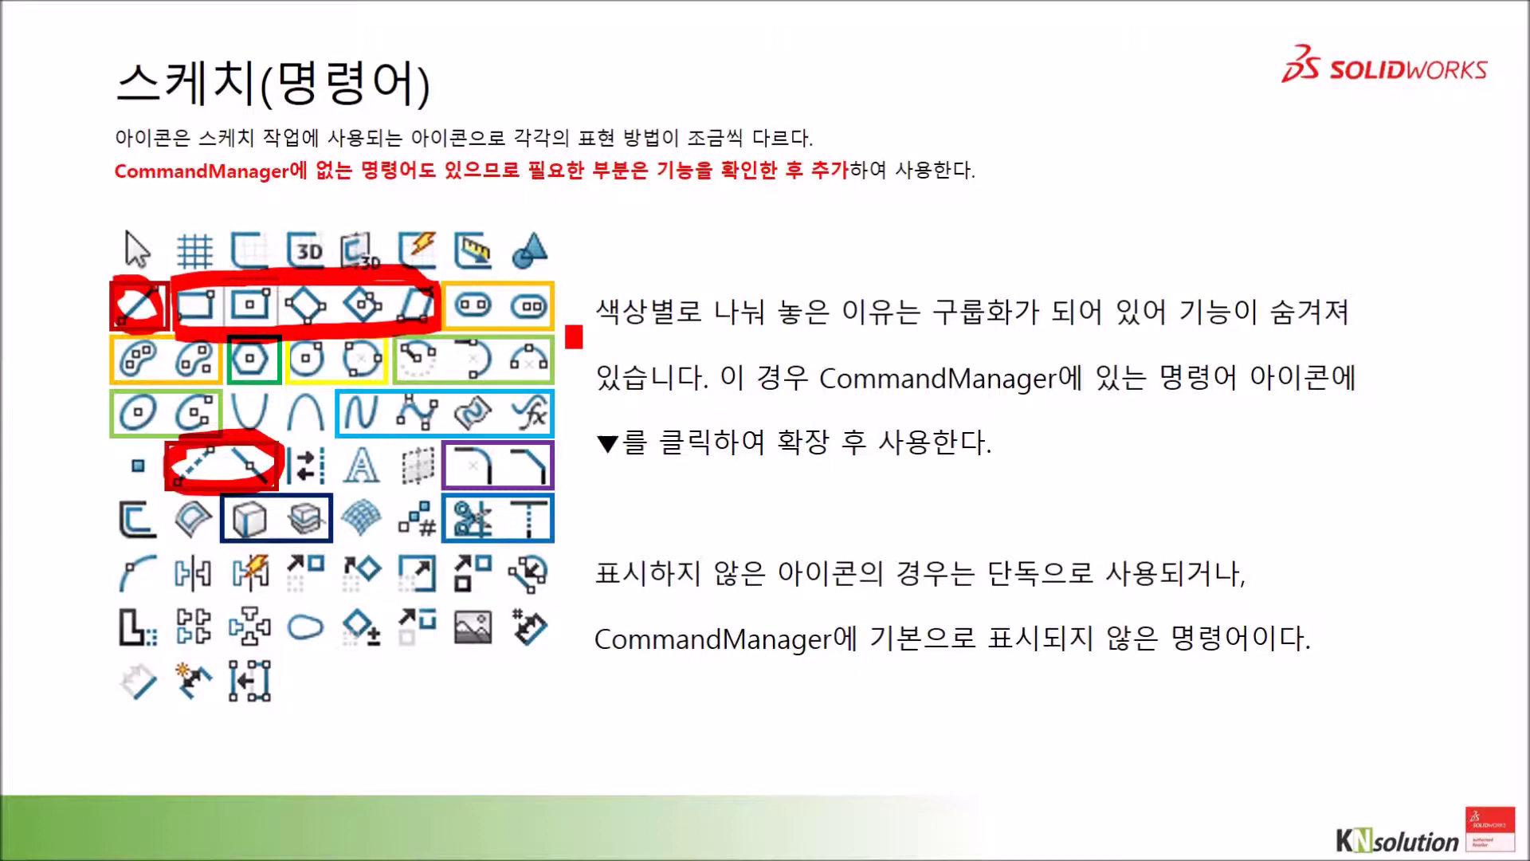
pyautogui.press('Right')
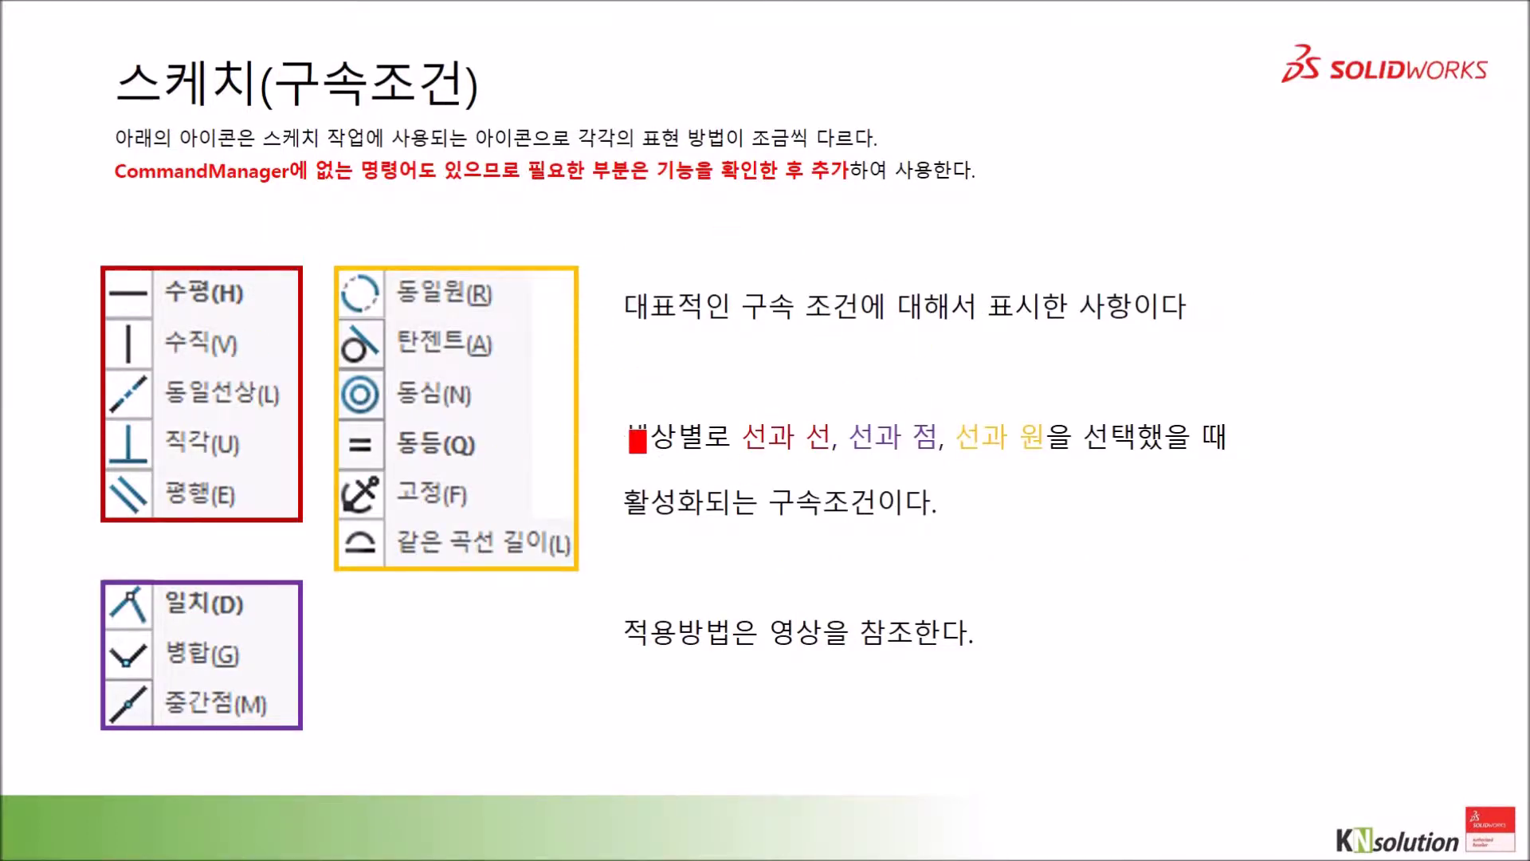
# Step: Preview sketch drawing exercises 1–3, then page back to the 스케치(명령어) slide
pyautogui.press('Right')
pyautogui.press('Right')
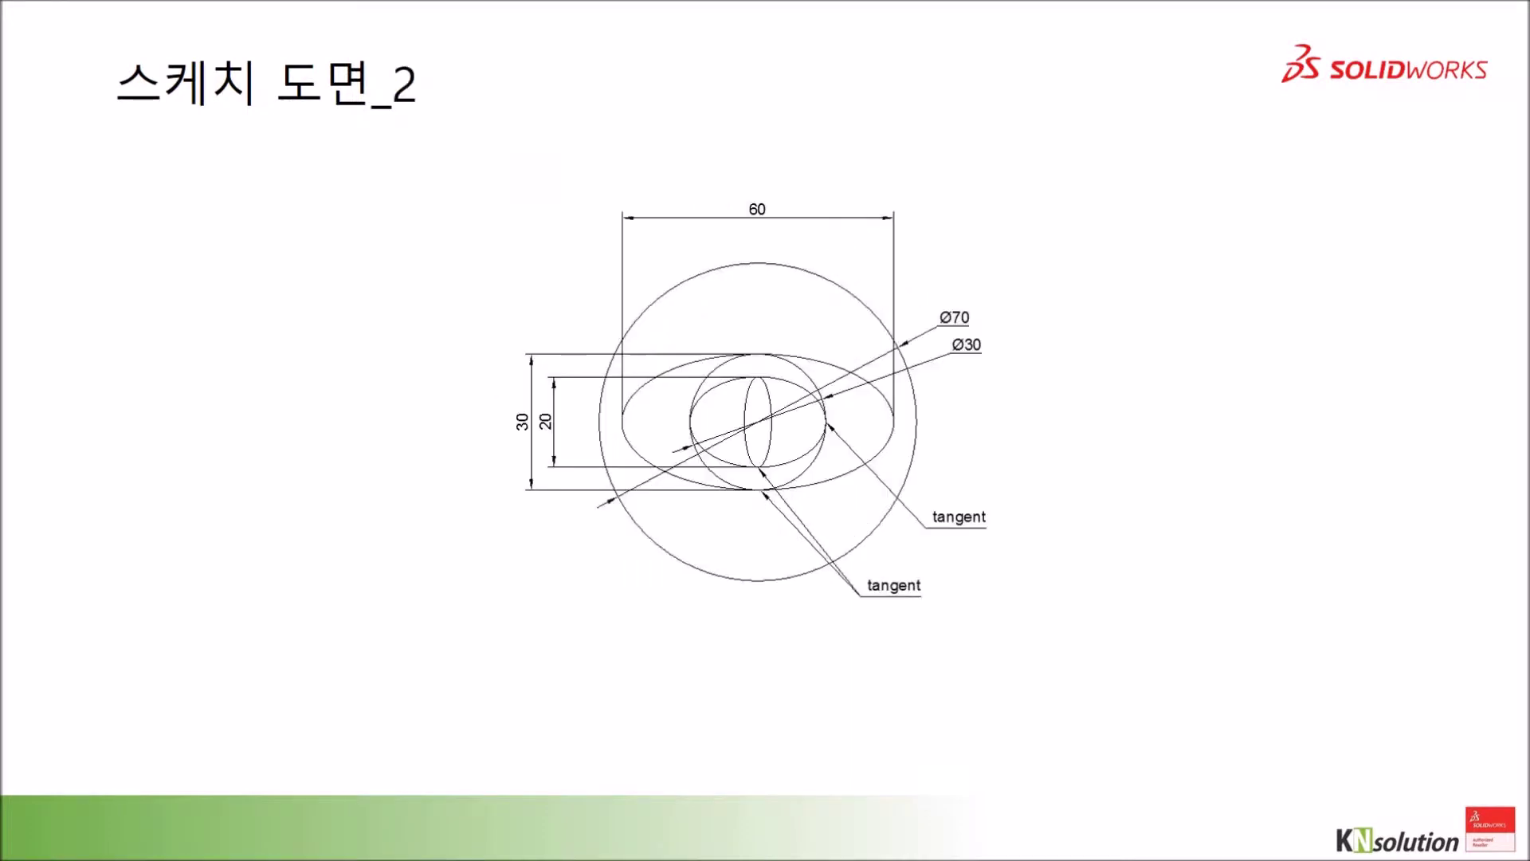
pyautogui.press('Right')
pyautogui.press('Left')
pyautogui.press('Left')
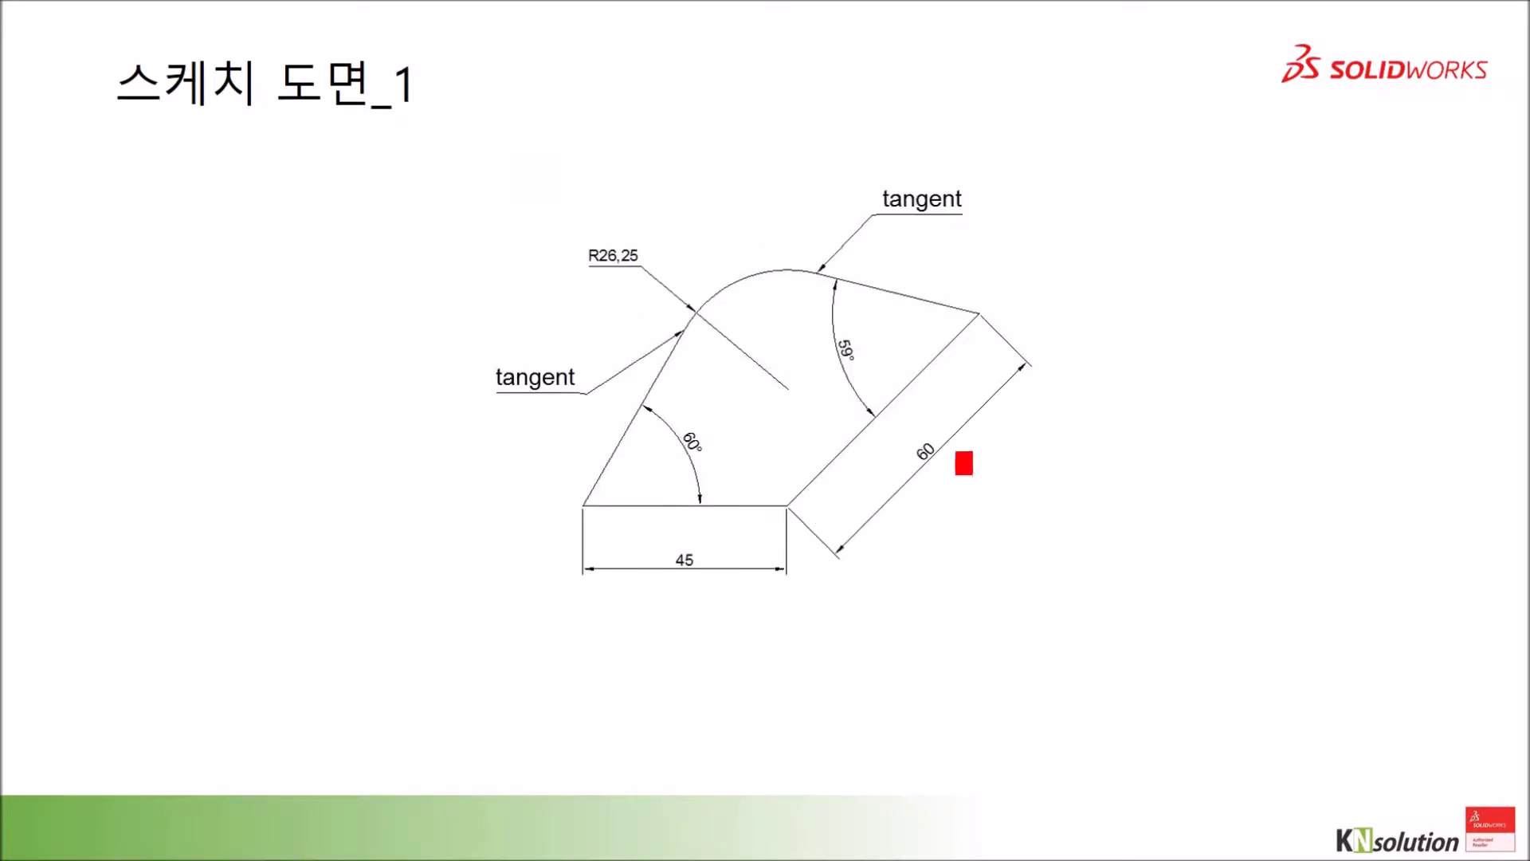
pyautogui.press('Left')
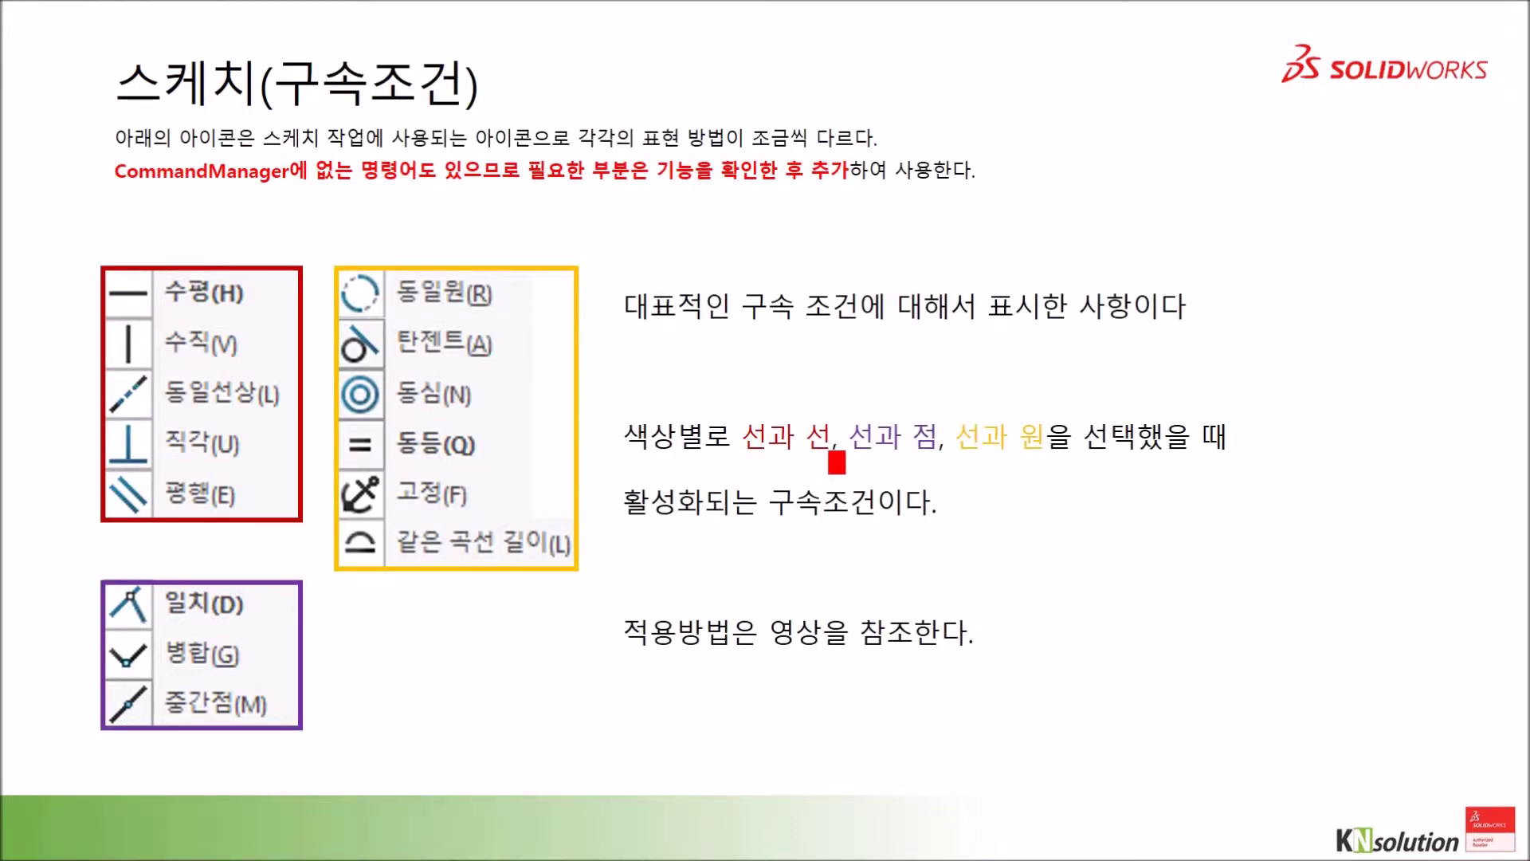
pyautogui.press('Left')
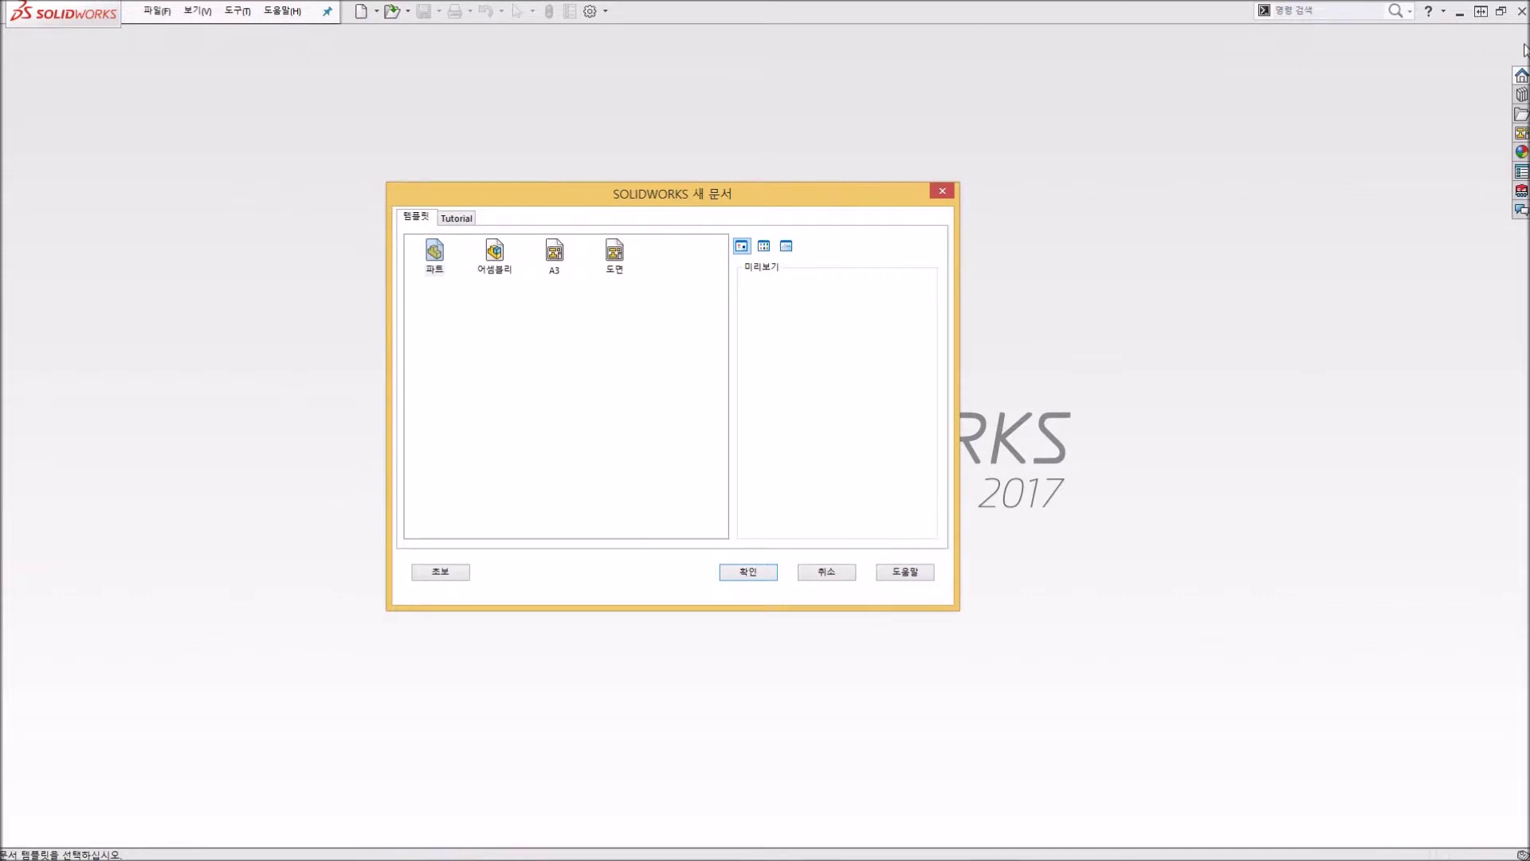
# Step: Dismiss the startup window and start a new SOLIDWORKS document from the resources panel
pyautogui.click(941, 190)
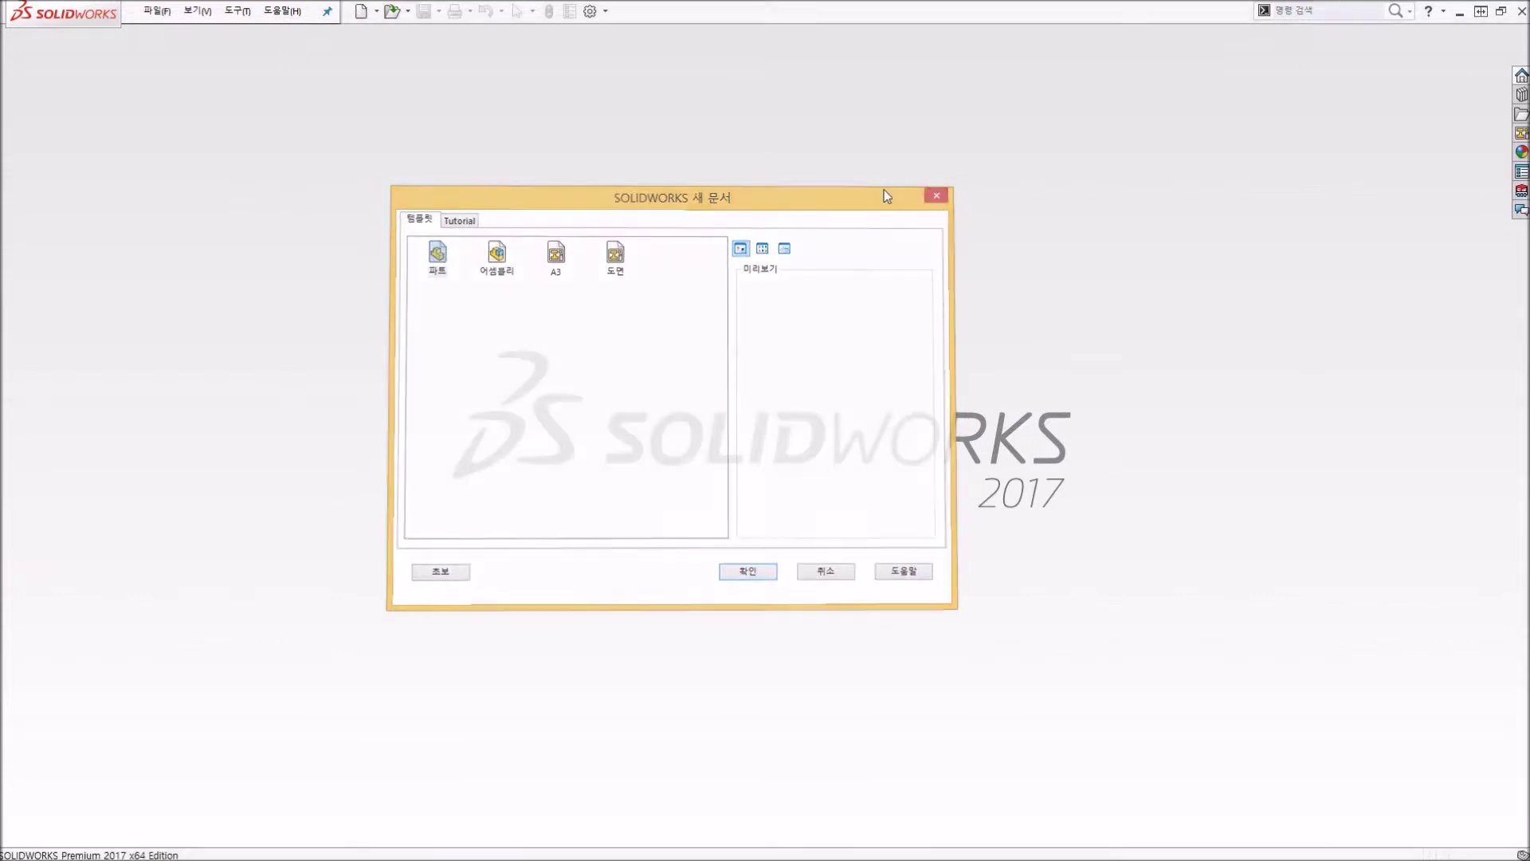
pyautogui.click(157, 11)
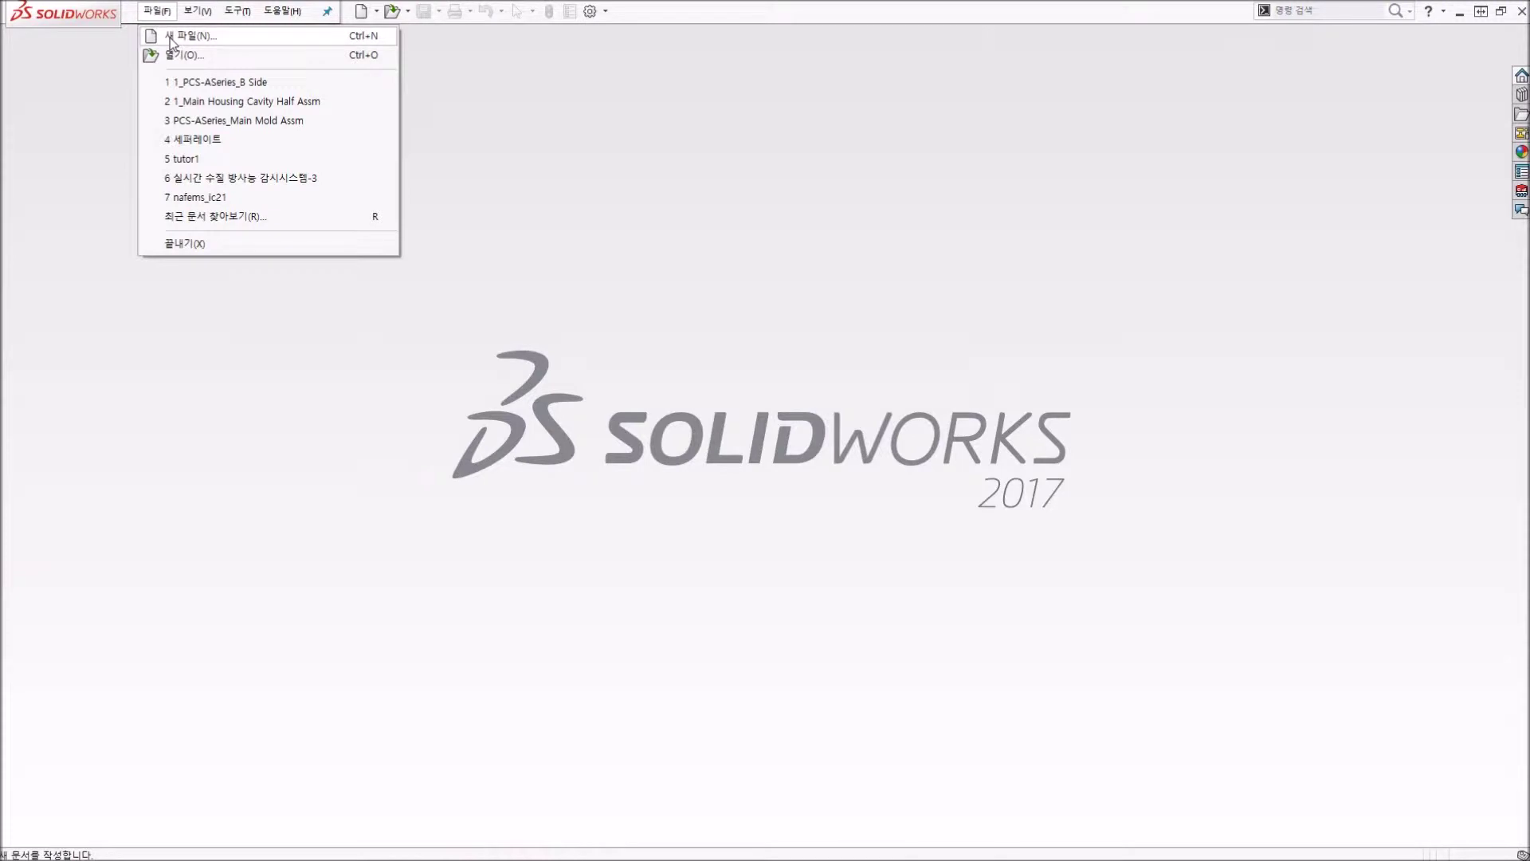
pyautogui.click(360, 16)
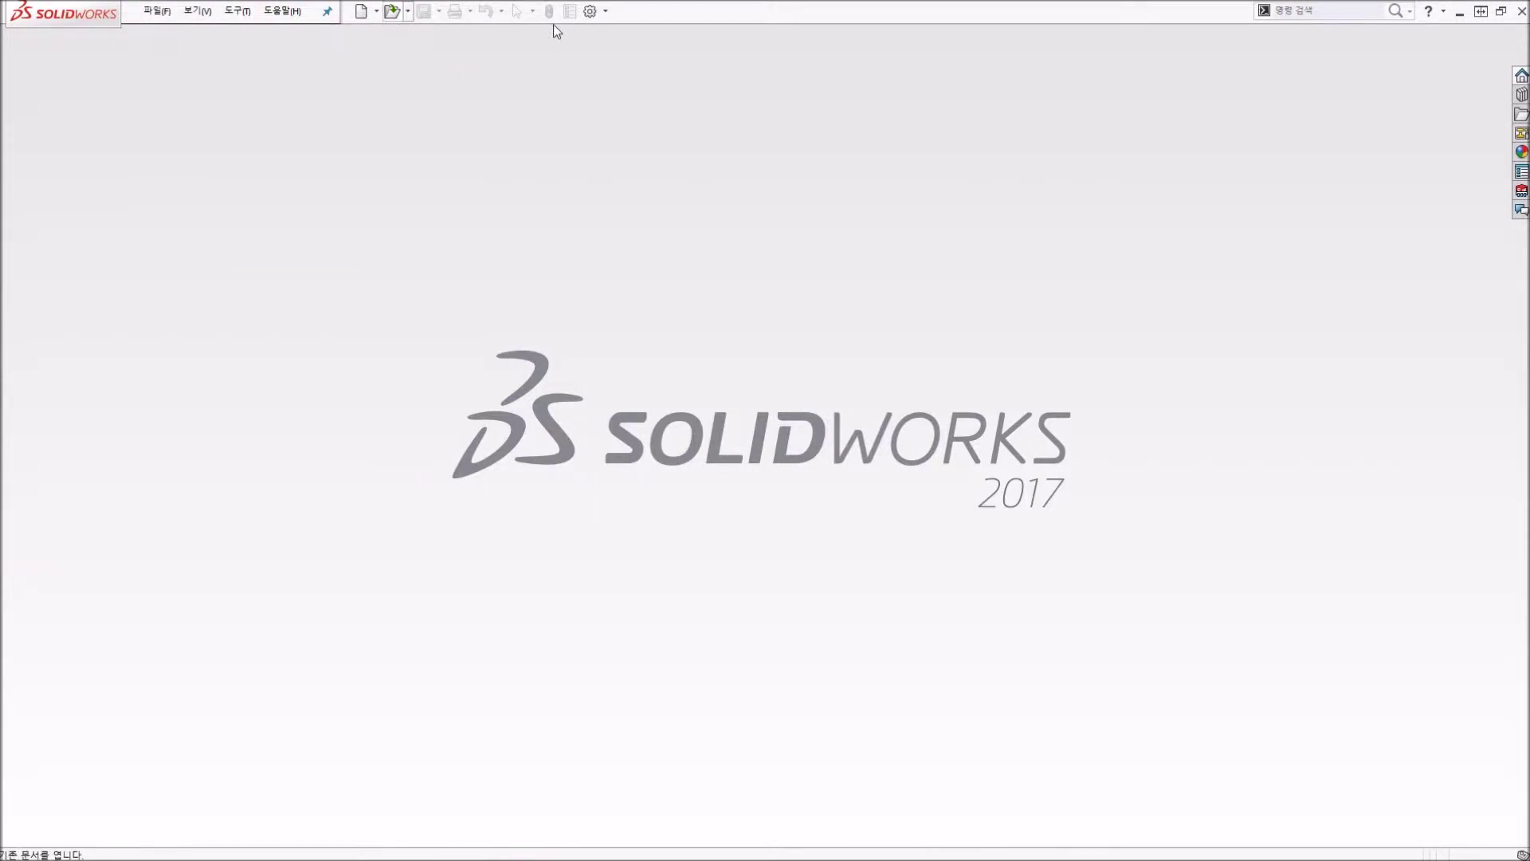
pyautogui.click(1521, 75)
pyautogui.click(1311, 75)
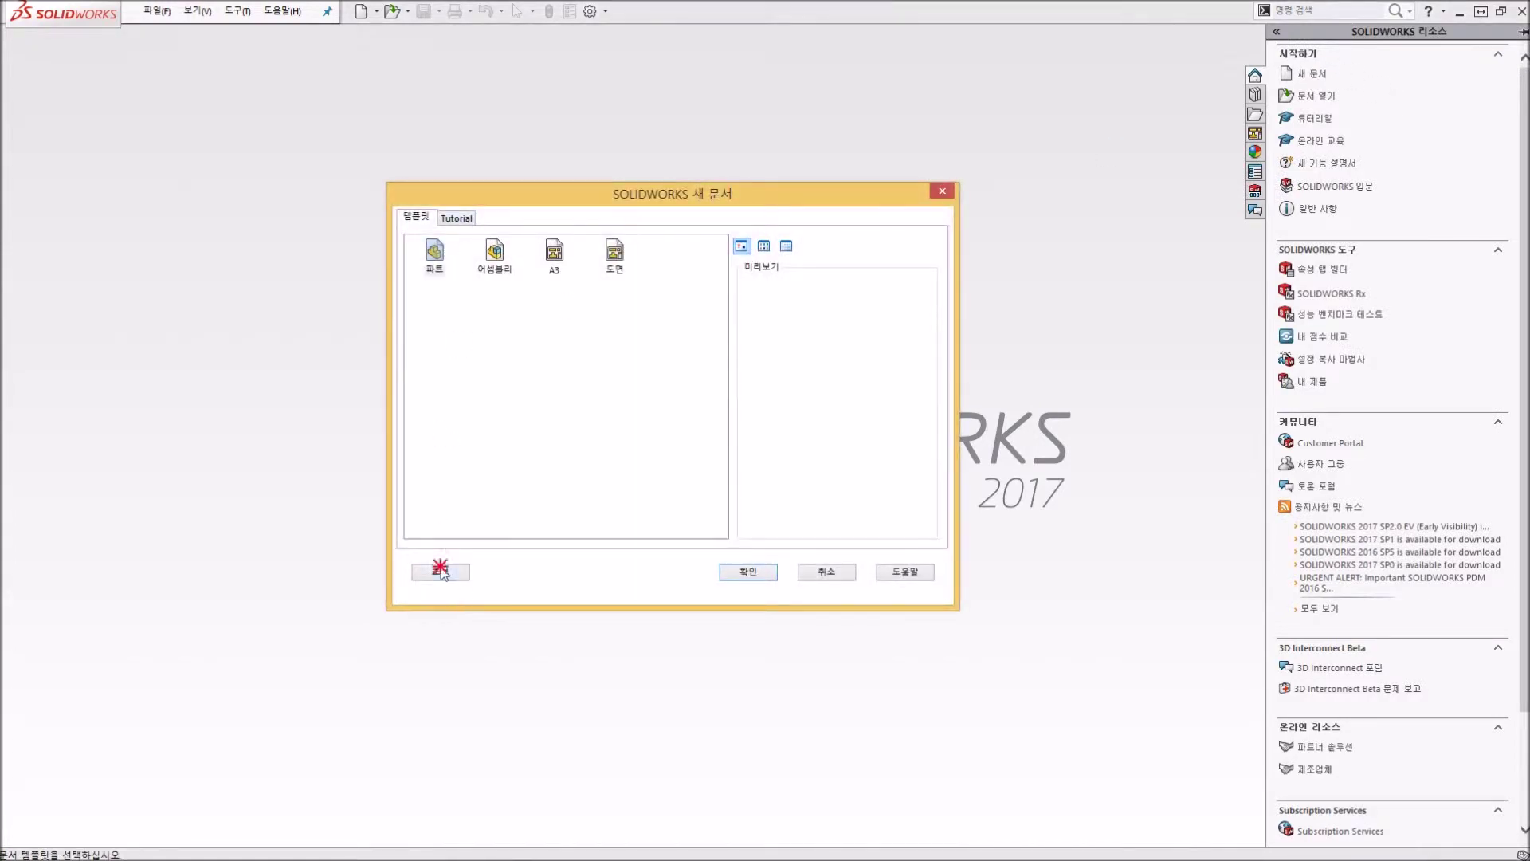
# Step: Create part 파트1 from the Tutorial tab's part template
pyautogui.click(440, 572)
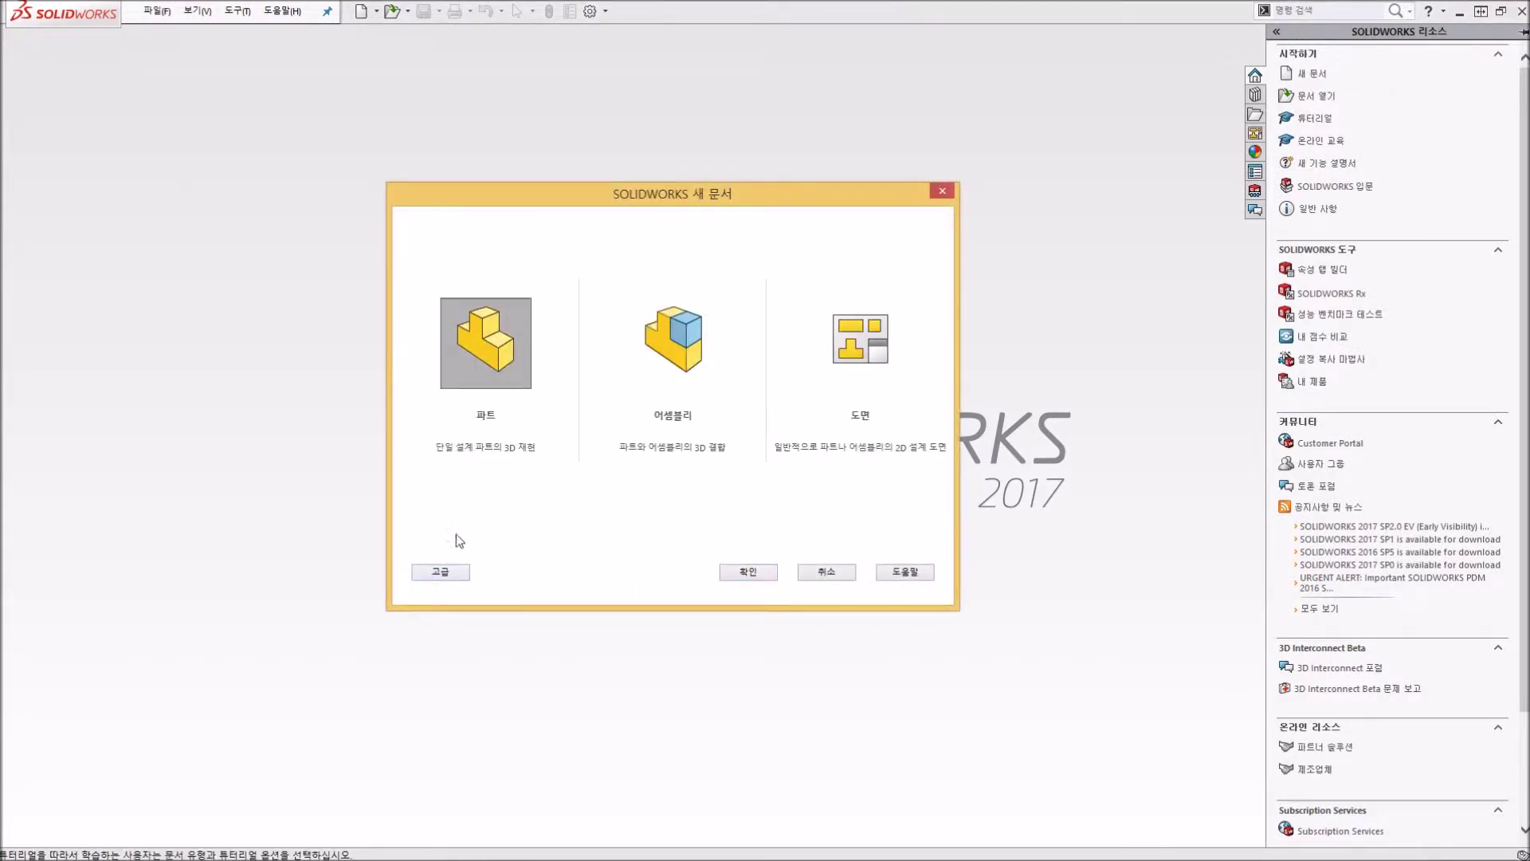
pyautogui.click(441, 571)
pyautogui.click(450, 218)
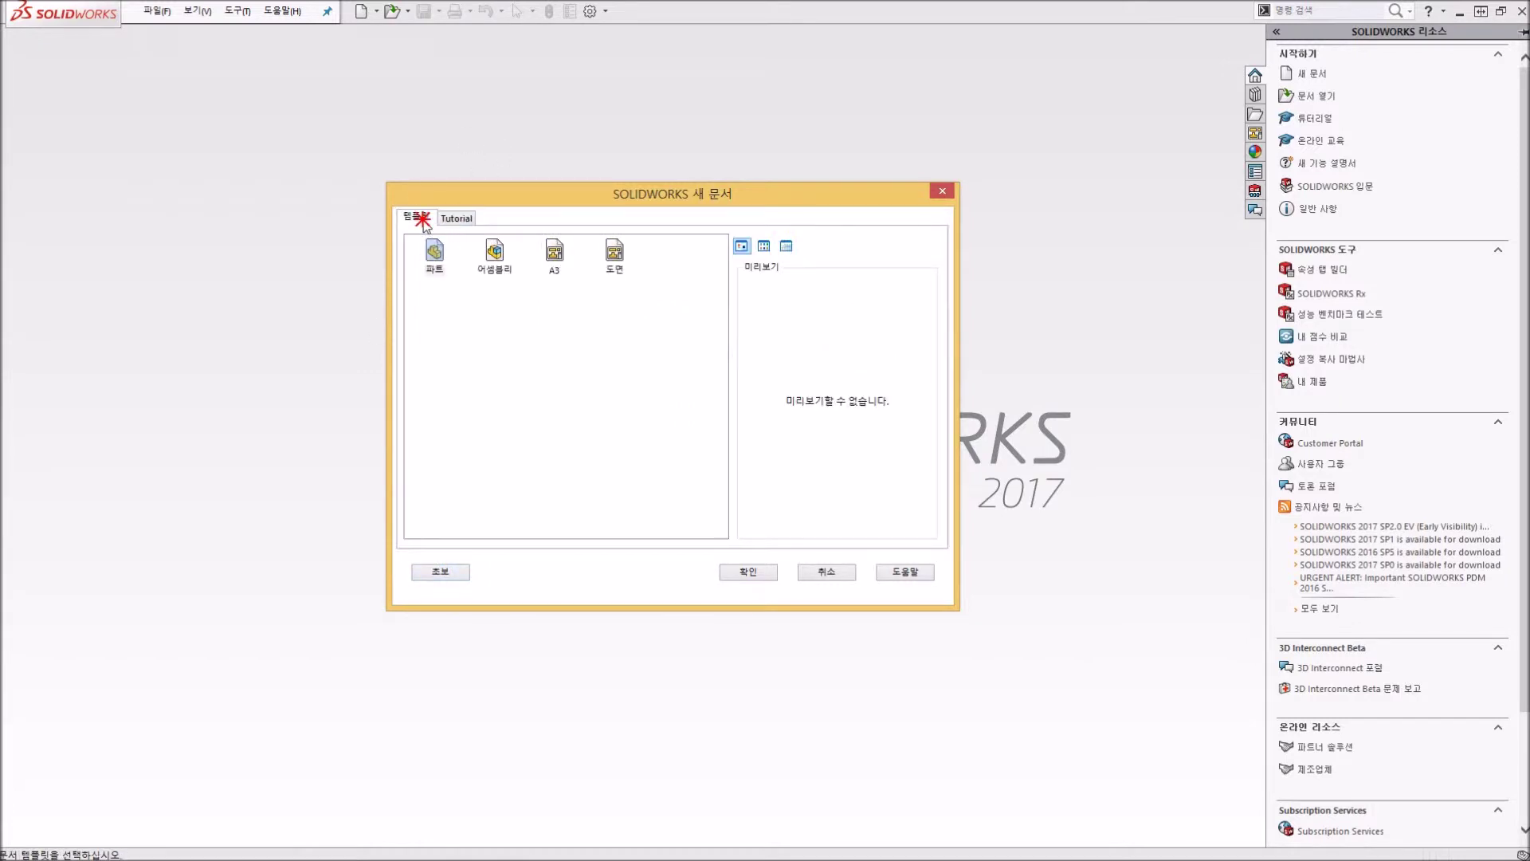
pyautogui.click(455, 217)
pyautogui.click(459, 218)
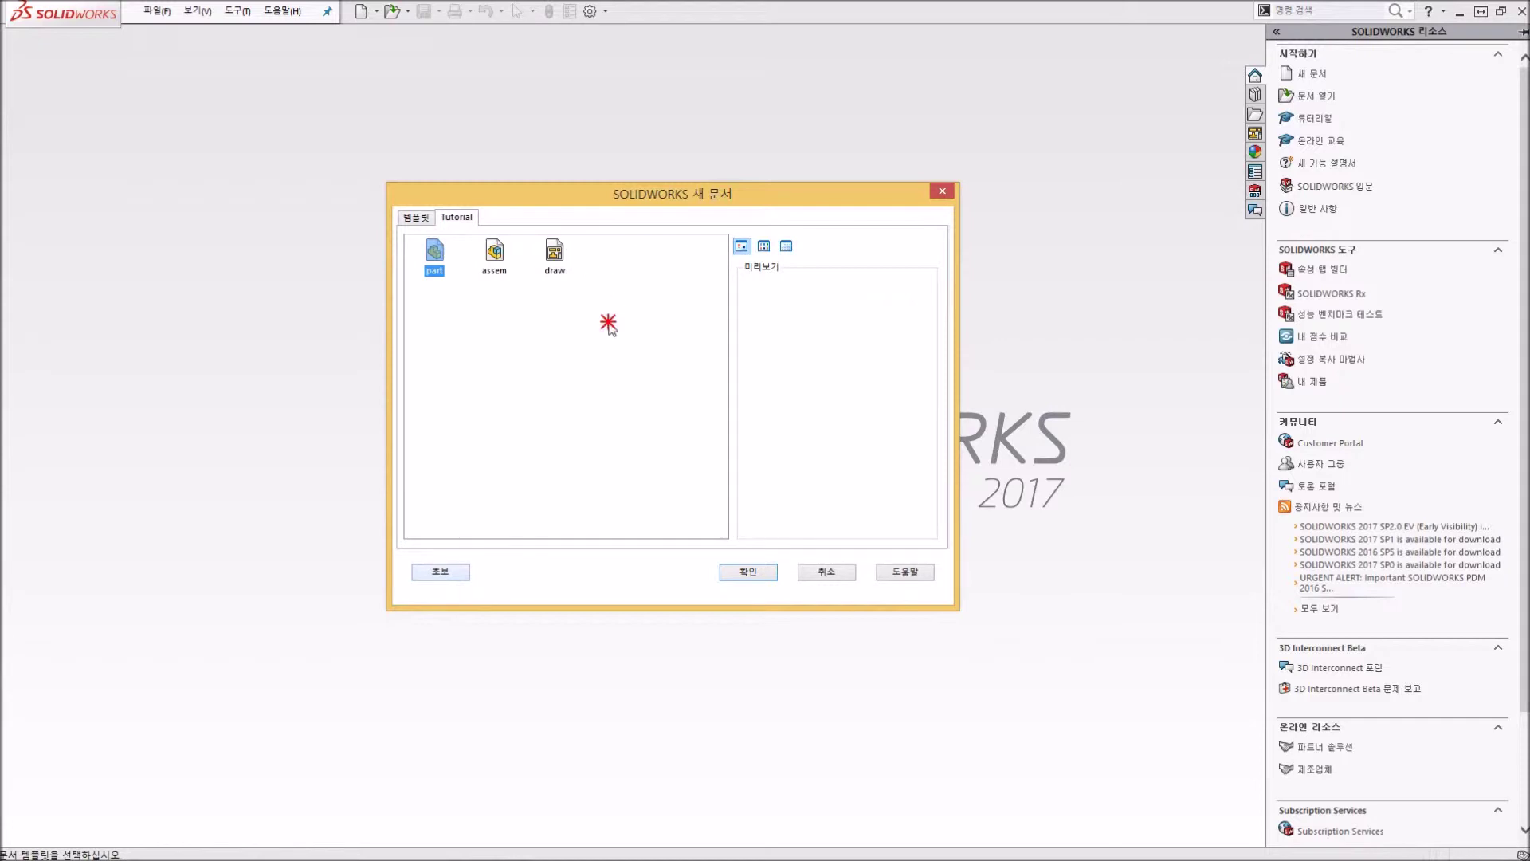
pyautogui.click(409, 230)
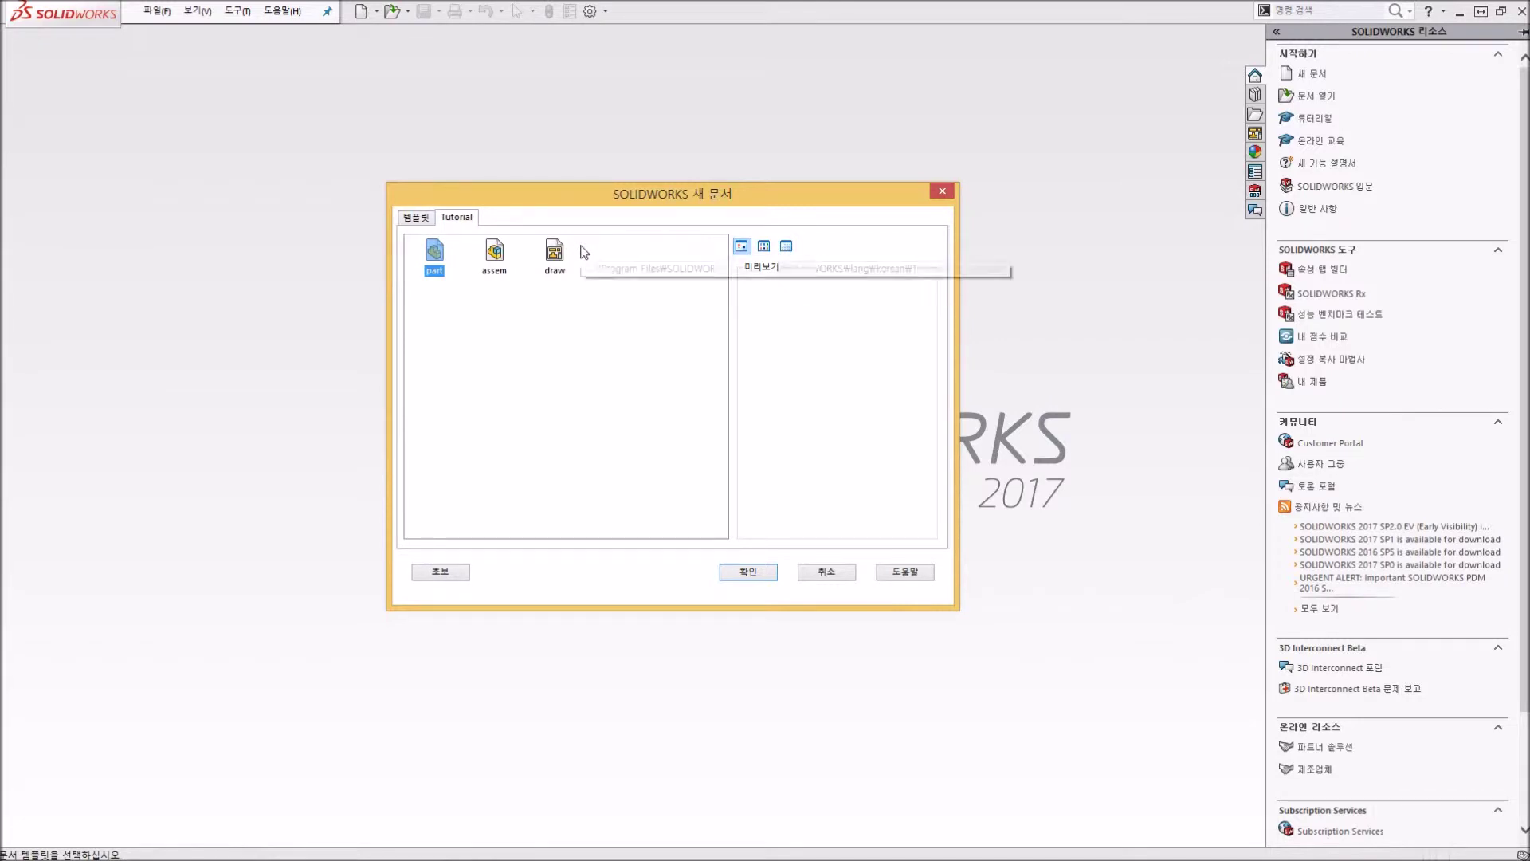
pyautogui.click(686, 311)
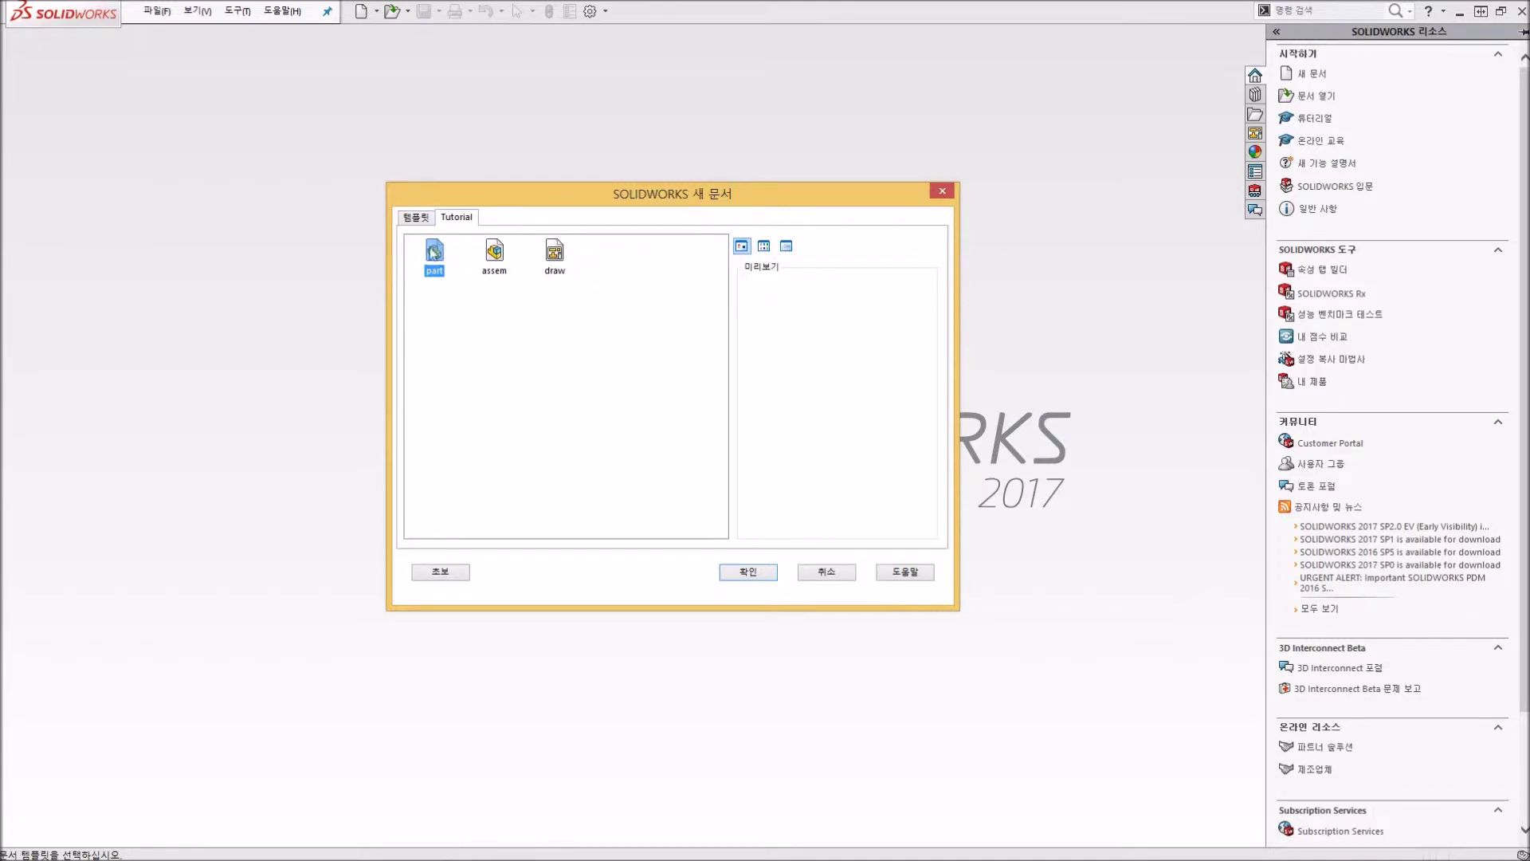
pyautogui.doubleClick(434, 252)
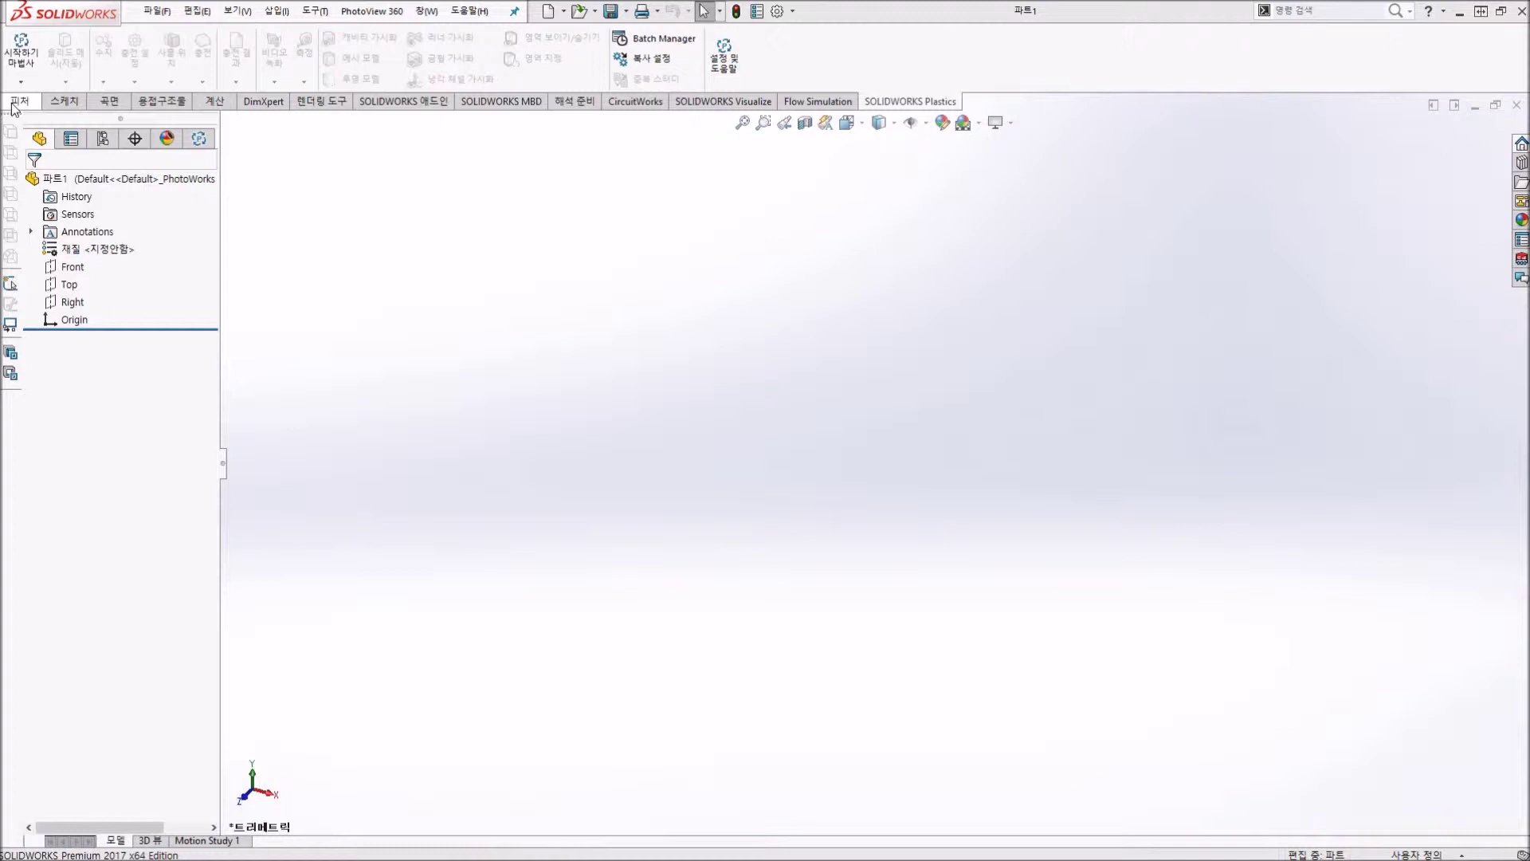
# Step: Try the Sketch tab's 2D and 3D sketch options on the Front, Top and Right planes
pyautogui.click(63, 102)
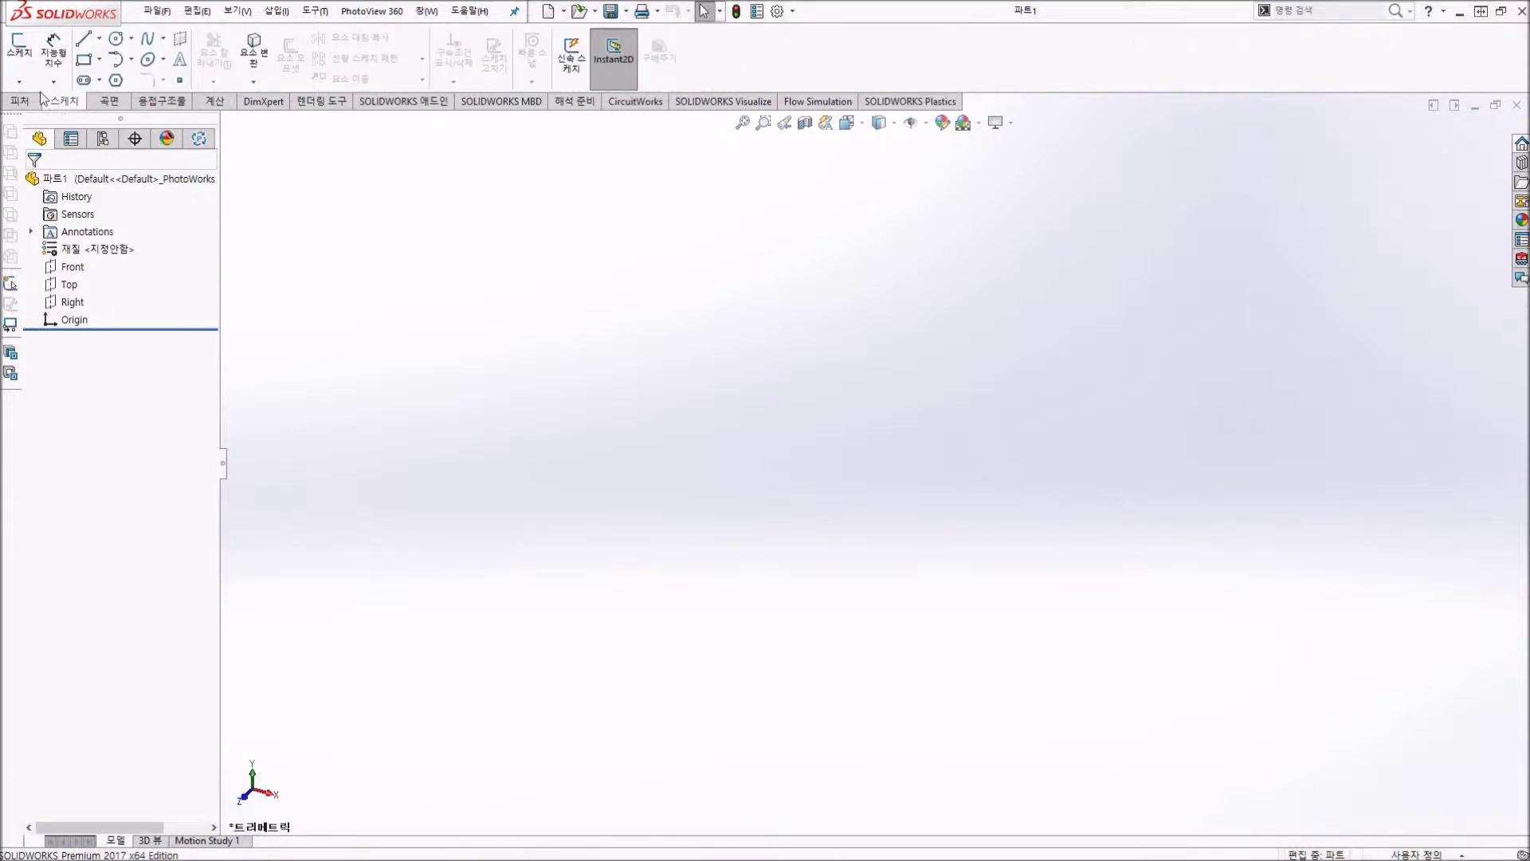
pyautogui.click(16, 83)
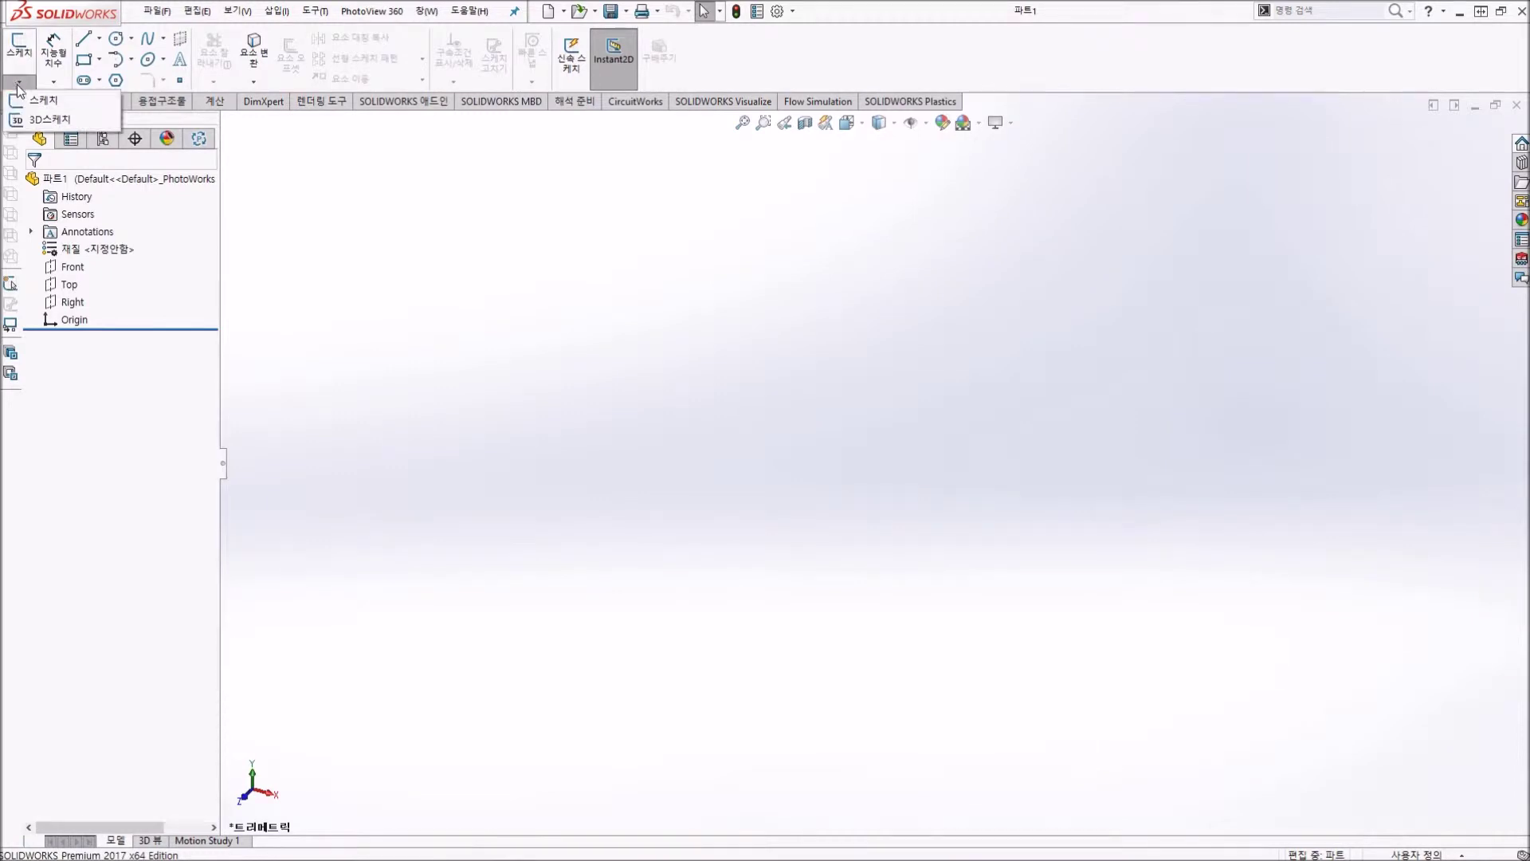
pyautogui.click(59, 107)
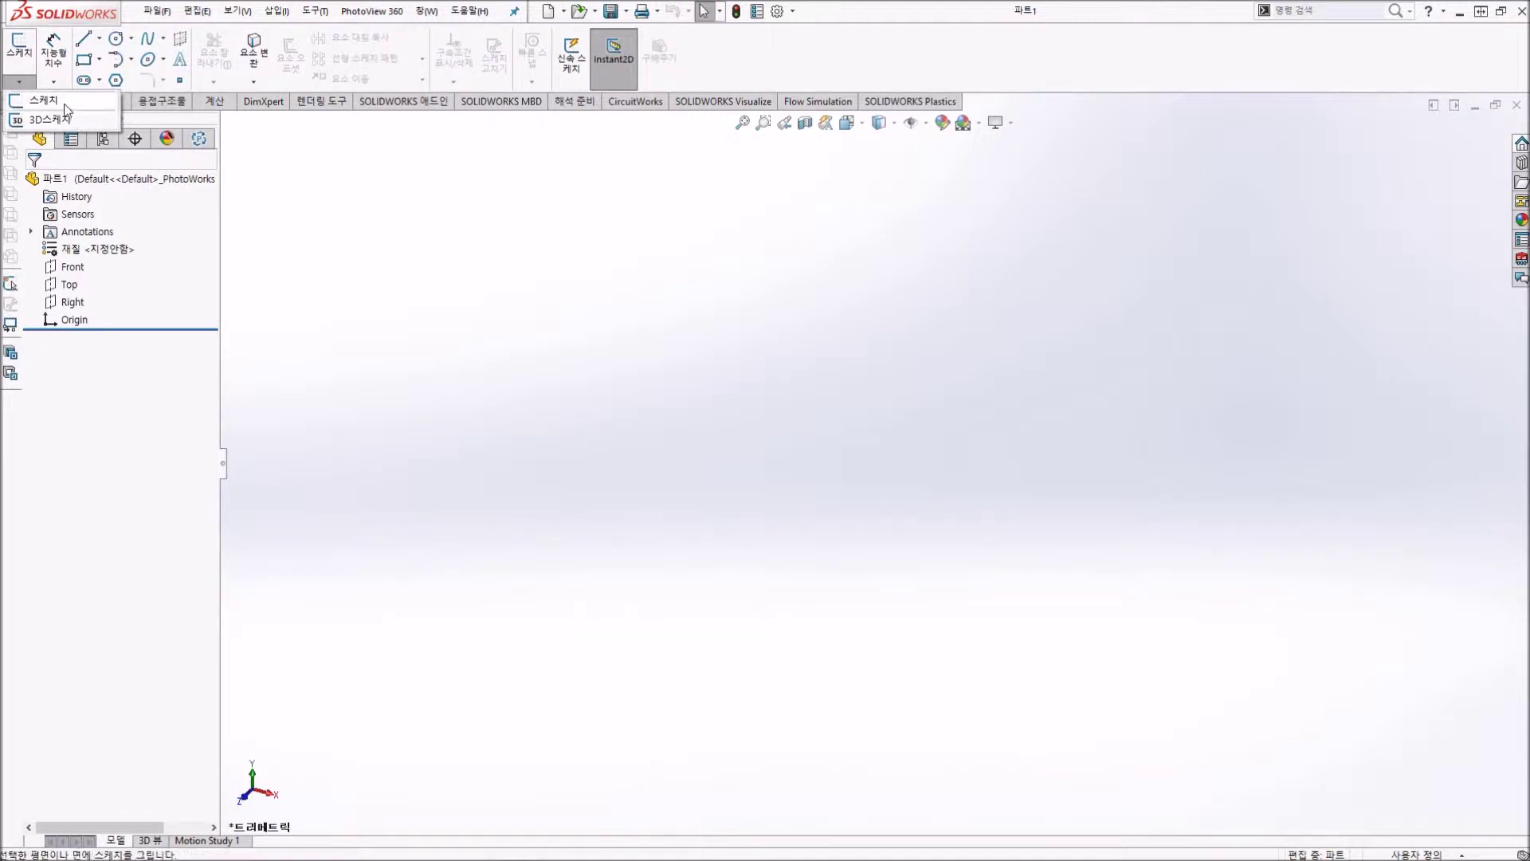
pyautogui.click(72, 267)
pyautogui.click(72, 302)
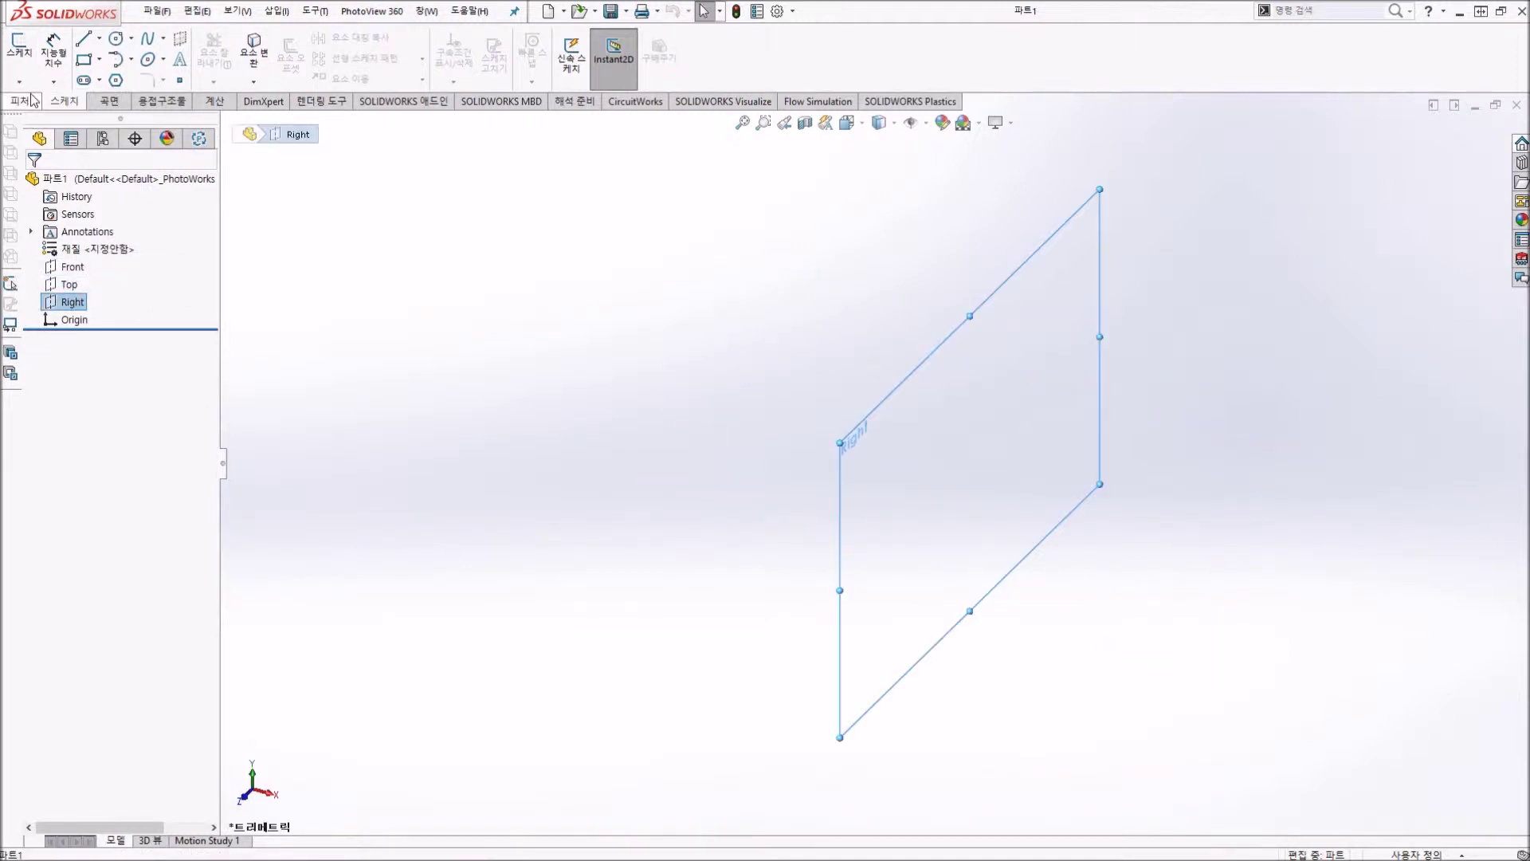
pyautogui.click(17, 83)
pyautogui.click(49, 137)
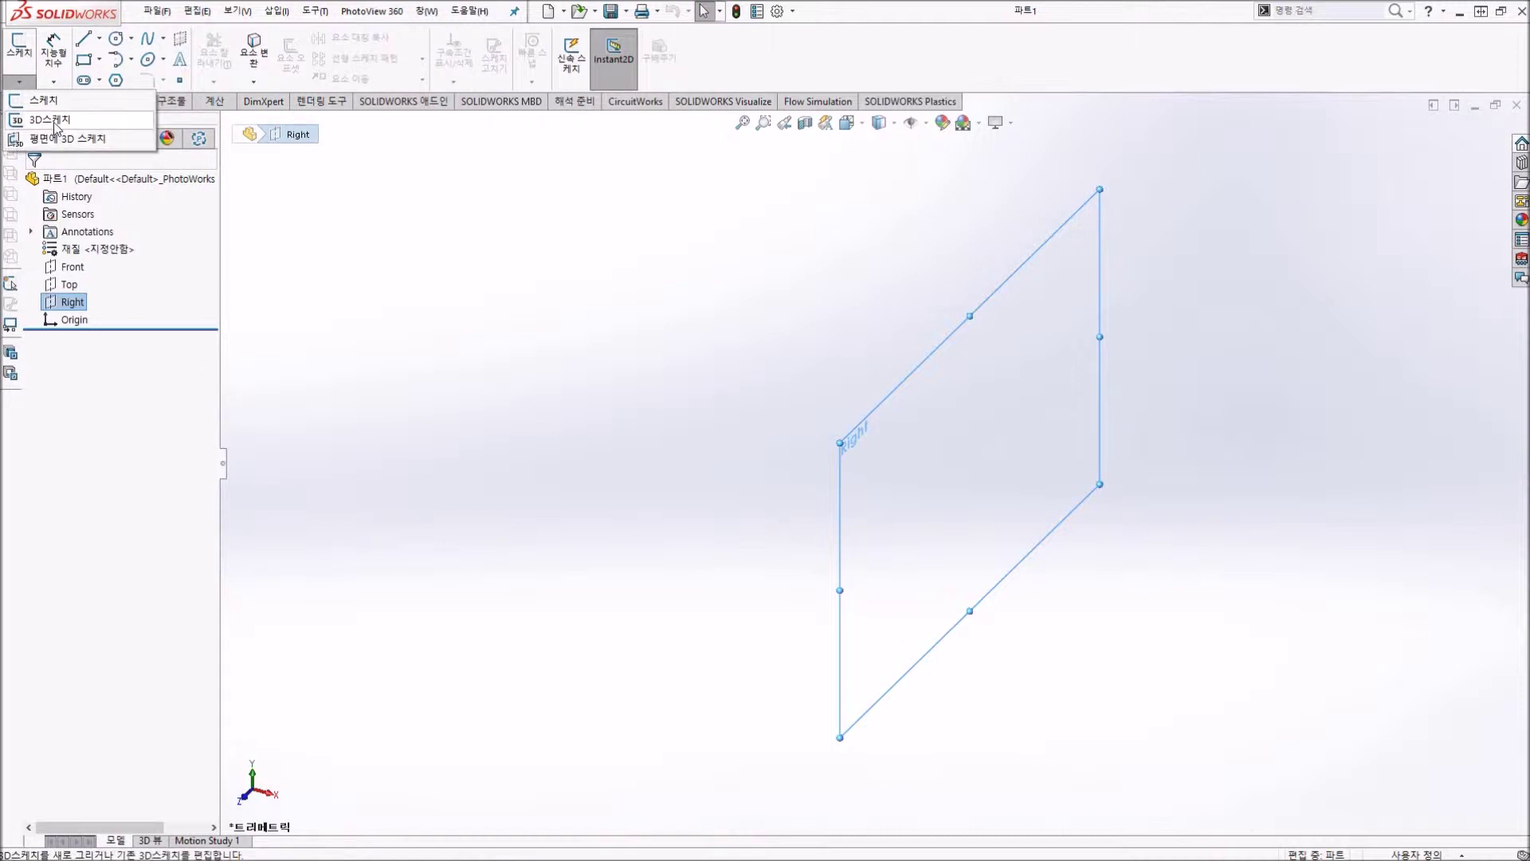
# Step: Exit the trial sketch, review the Line flyout types, and start a new sketch
pyautogui.click(314, 279)
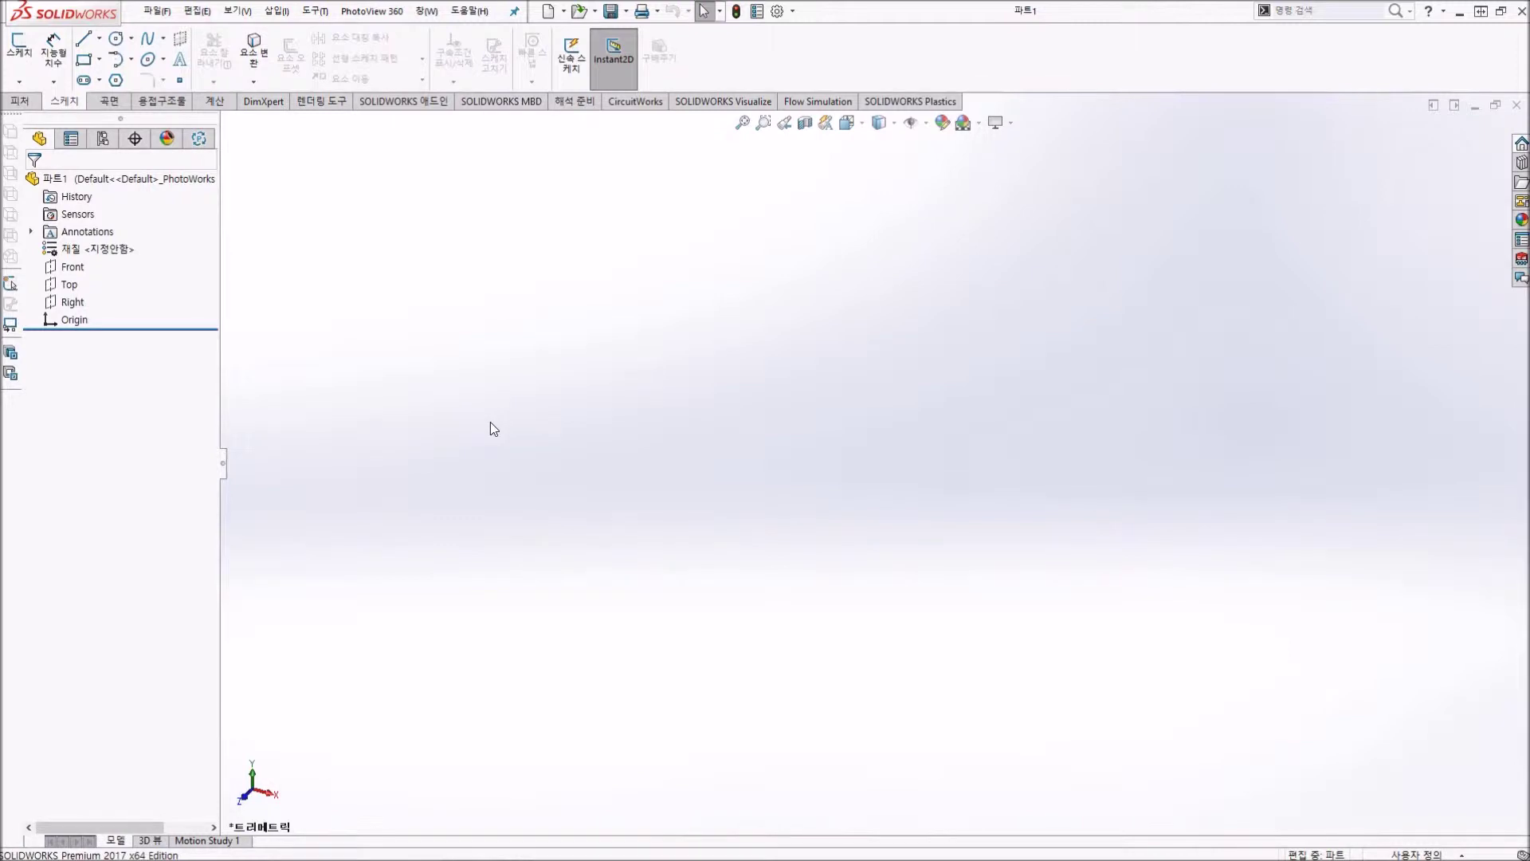
pyautogui.click(20, 81)
pyautogui.click(100, 39)
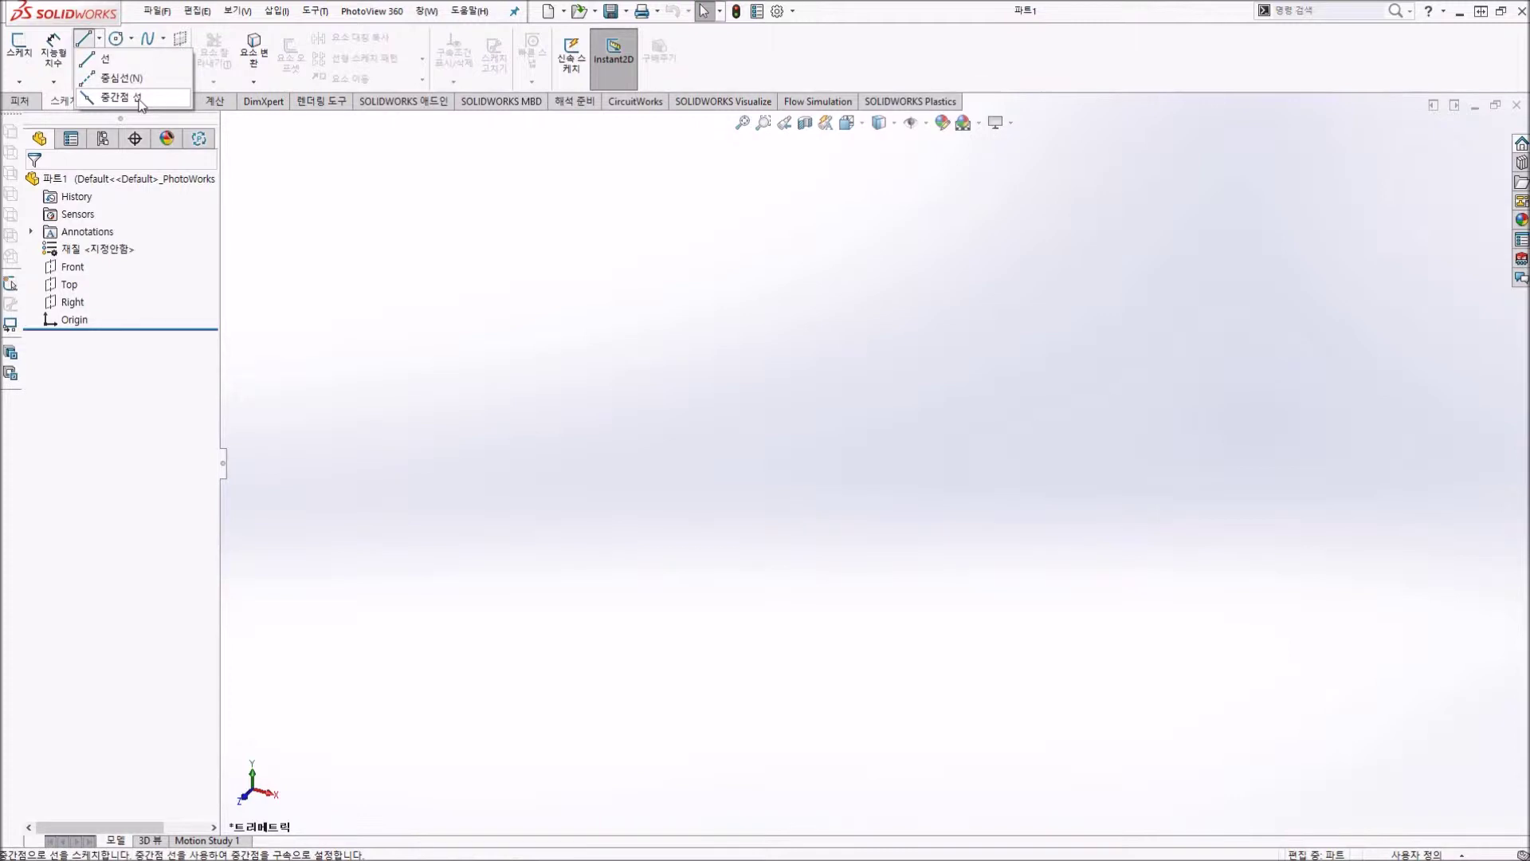
pyautogui.click(120, 97)
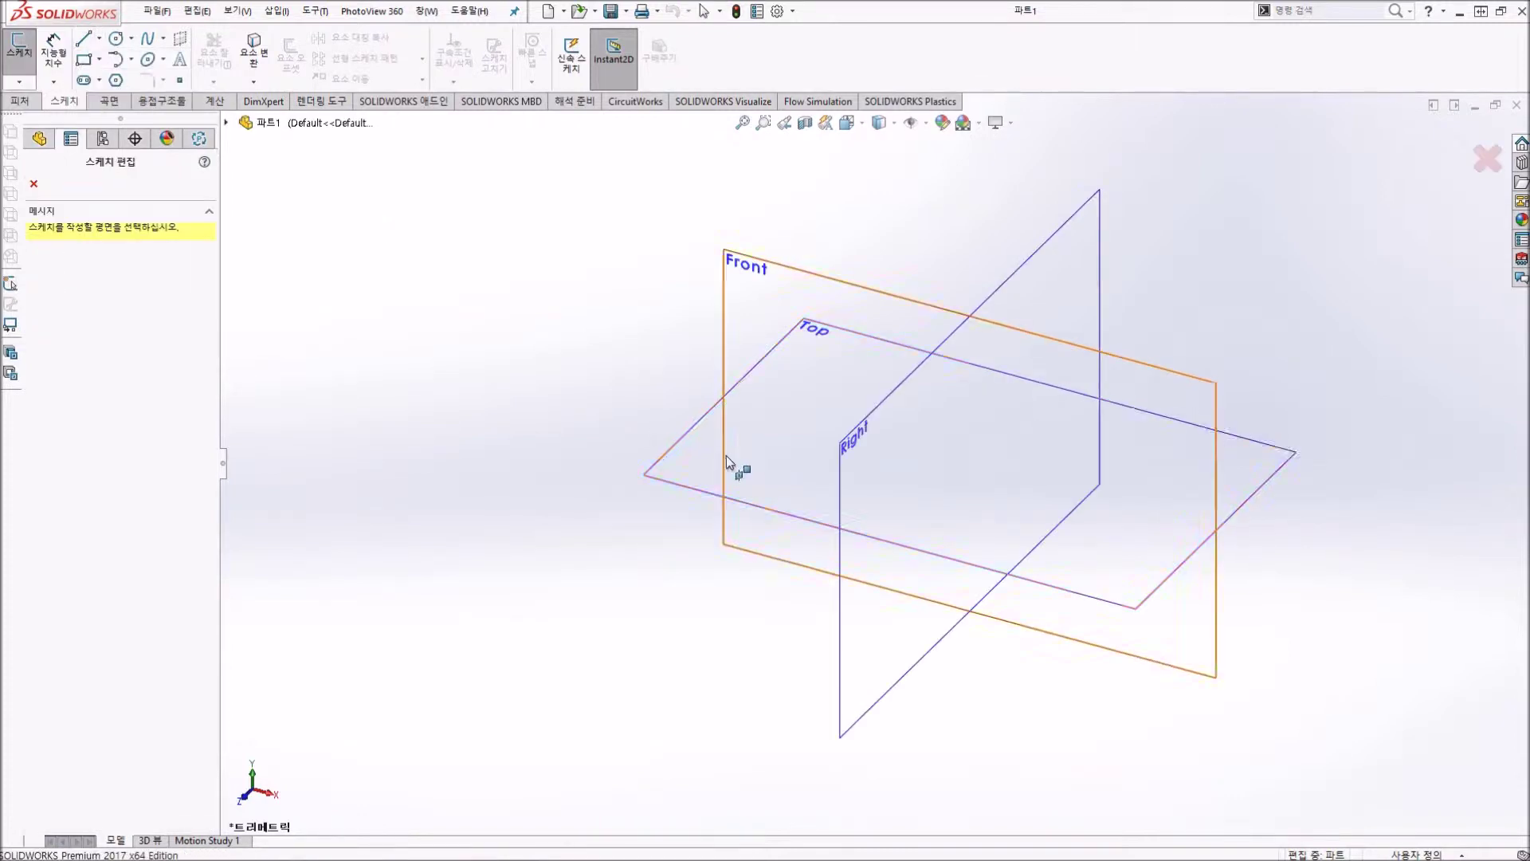
# Step: Sketch on the Front plane viewed Normal To
pyautogui.click(774, 289)
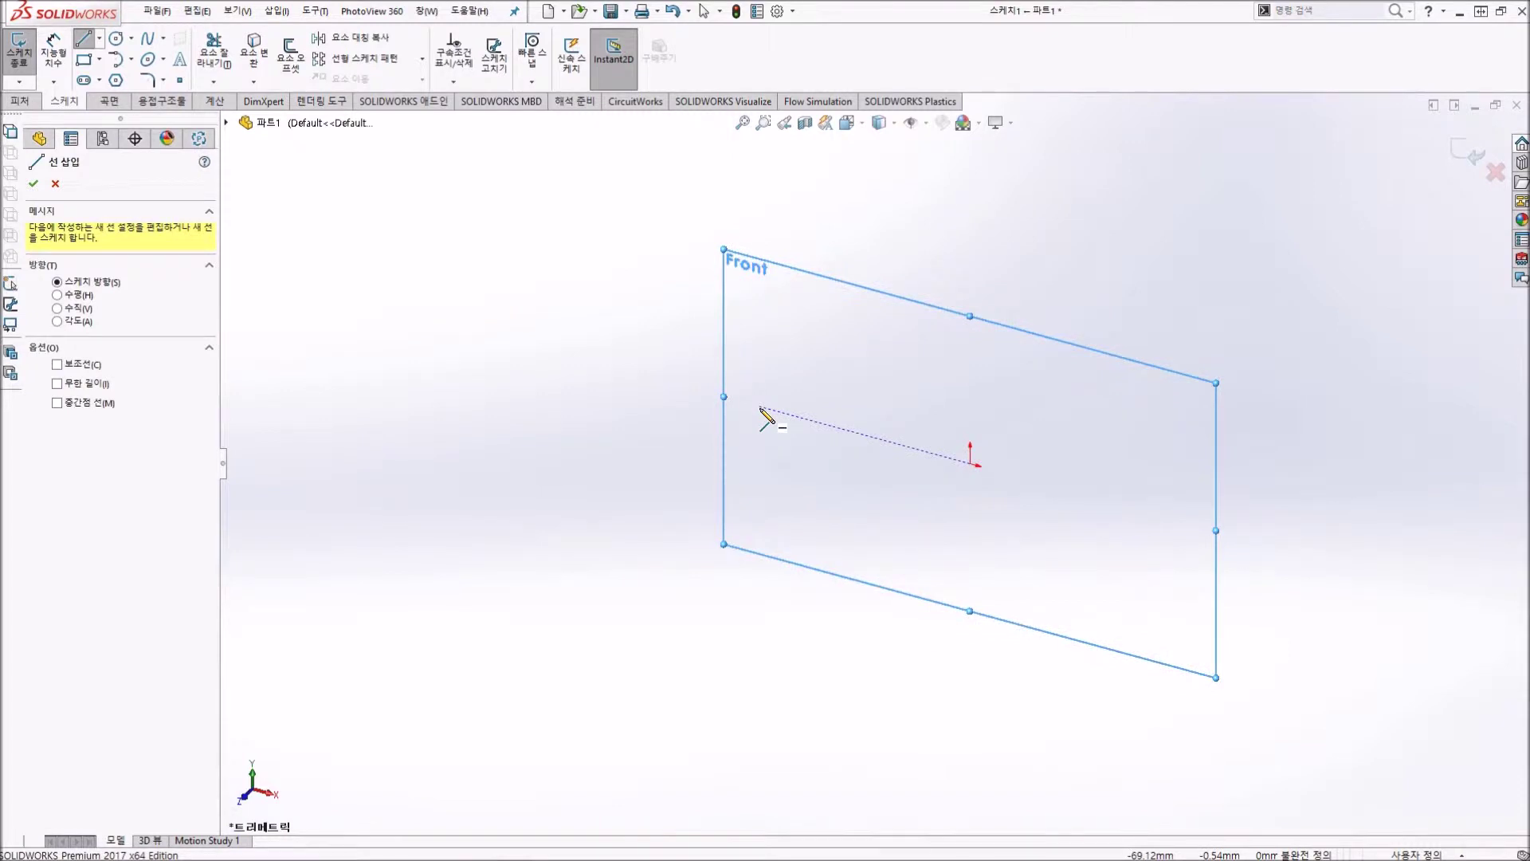
pyautogui.press('space')
pyautogui.click(686, 454)
pyautogui.scroll(-3, 925, 450)
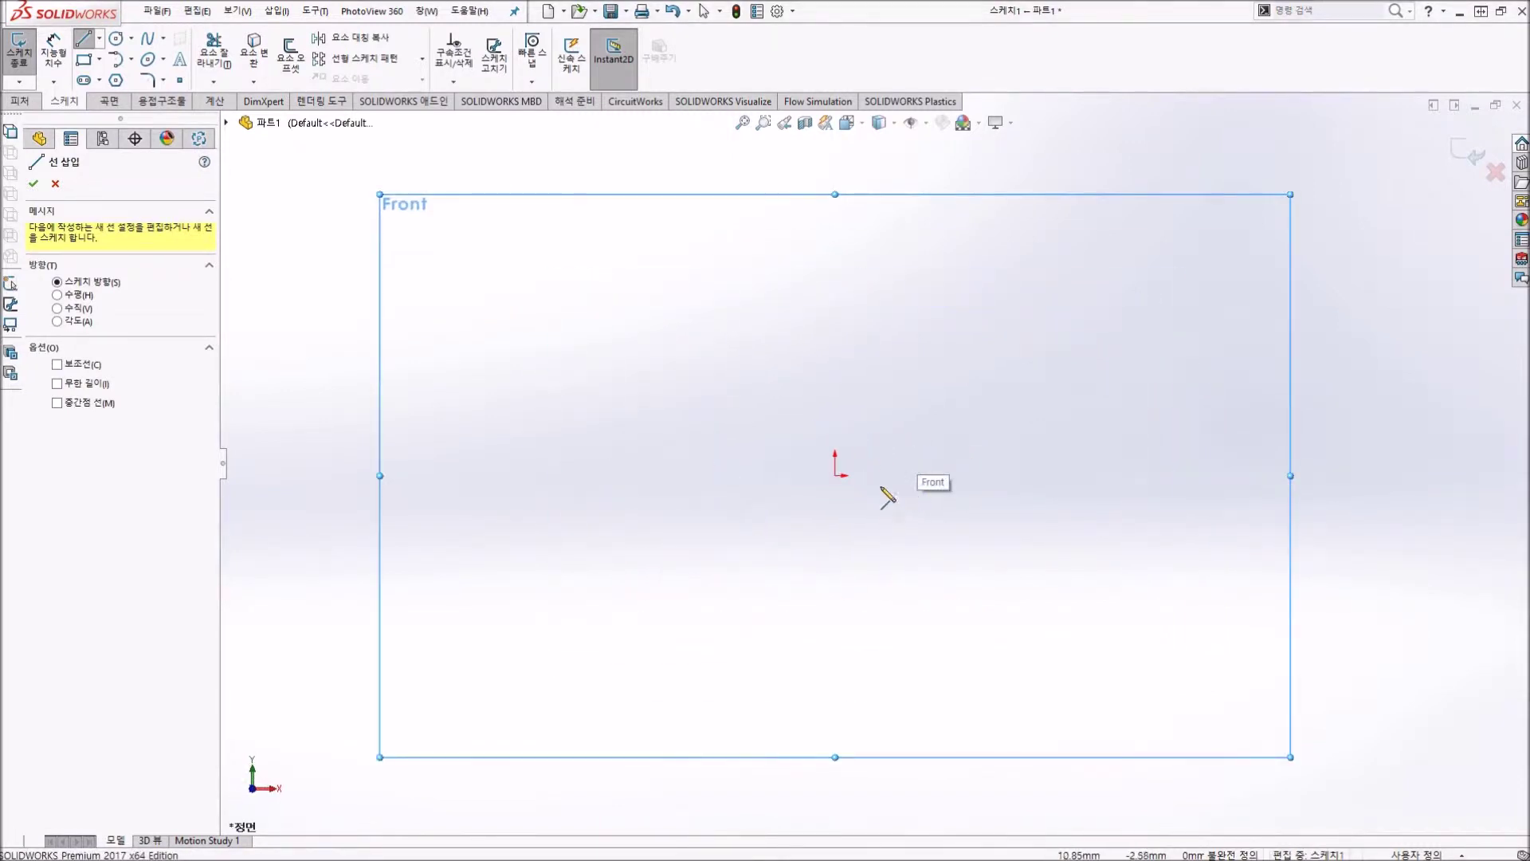
# Step: Draw a stepped chain of lines from the origin, toggling tangent arc with A
pyautogui.click(835, 476)
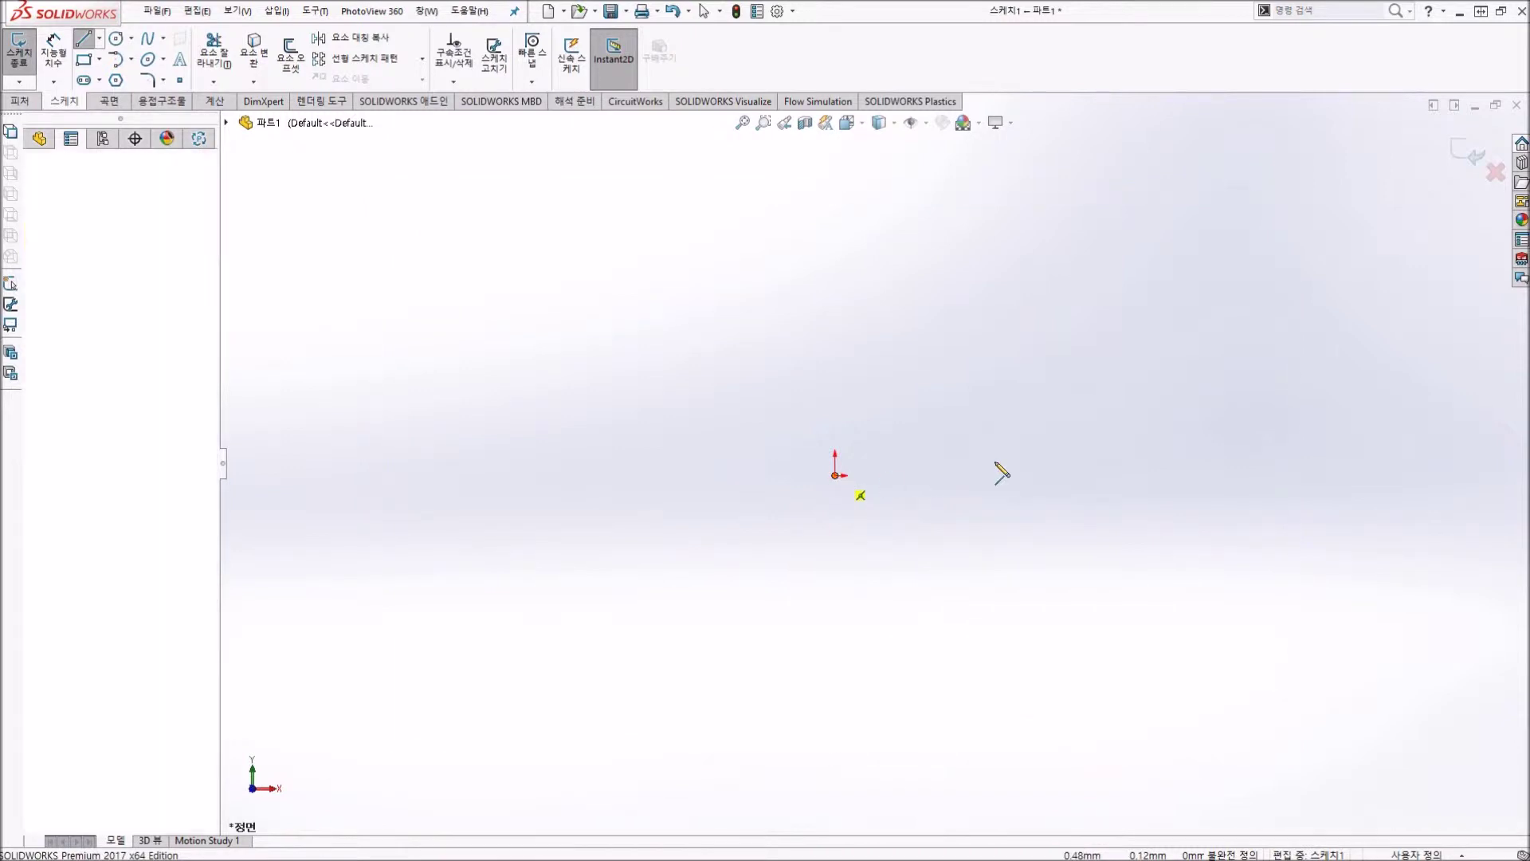
pyautogui.click(1093, 475)
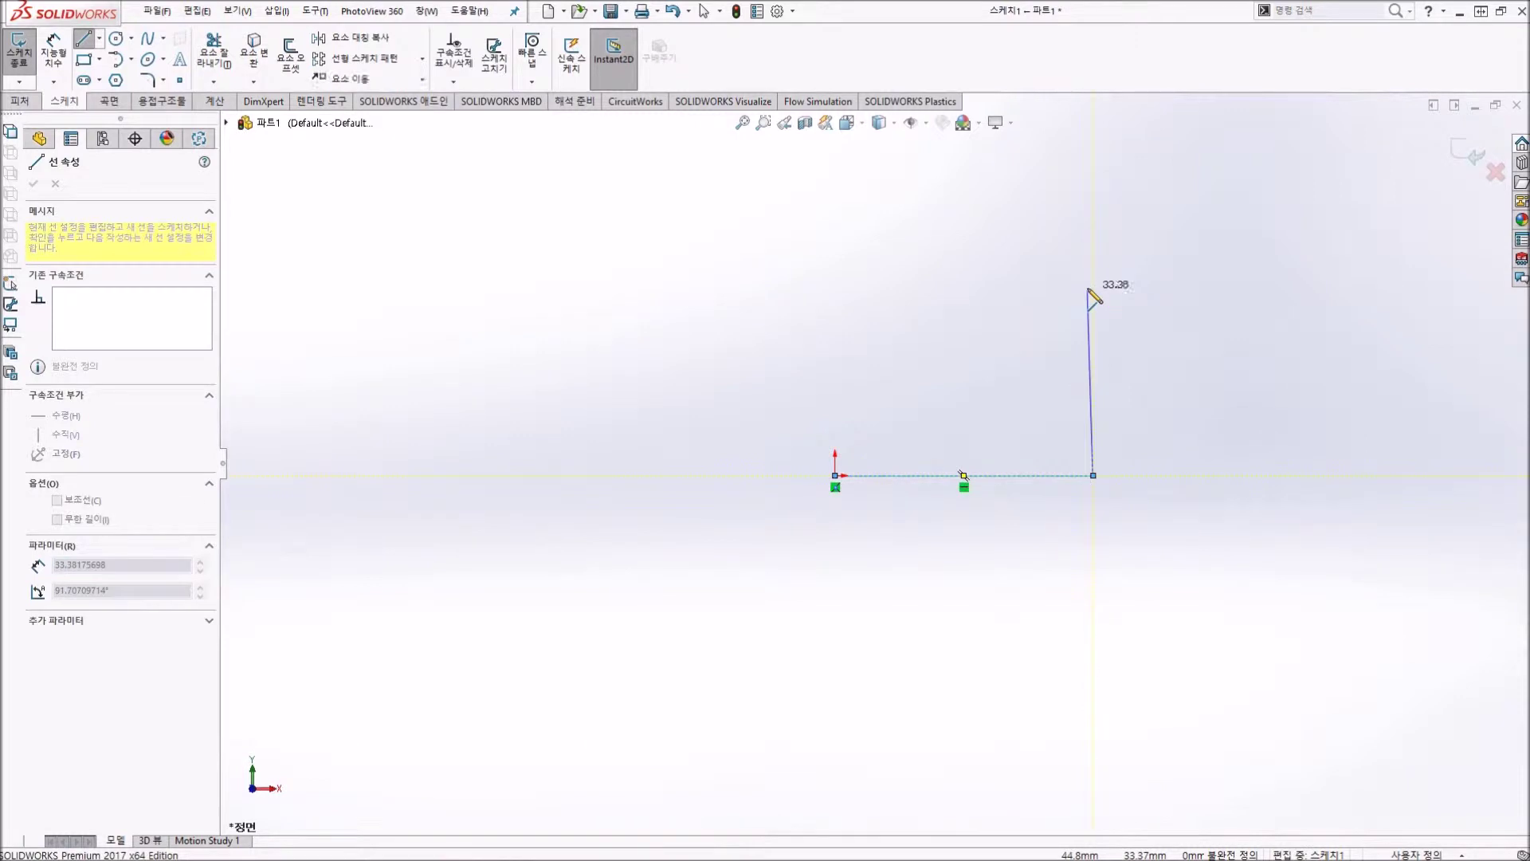
pyautogui.click(1093, 286)
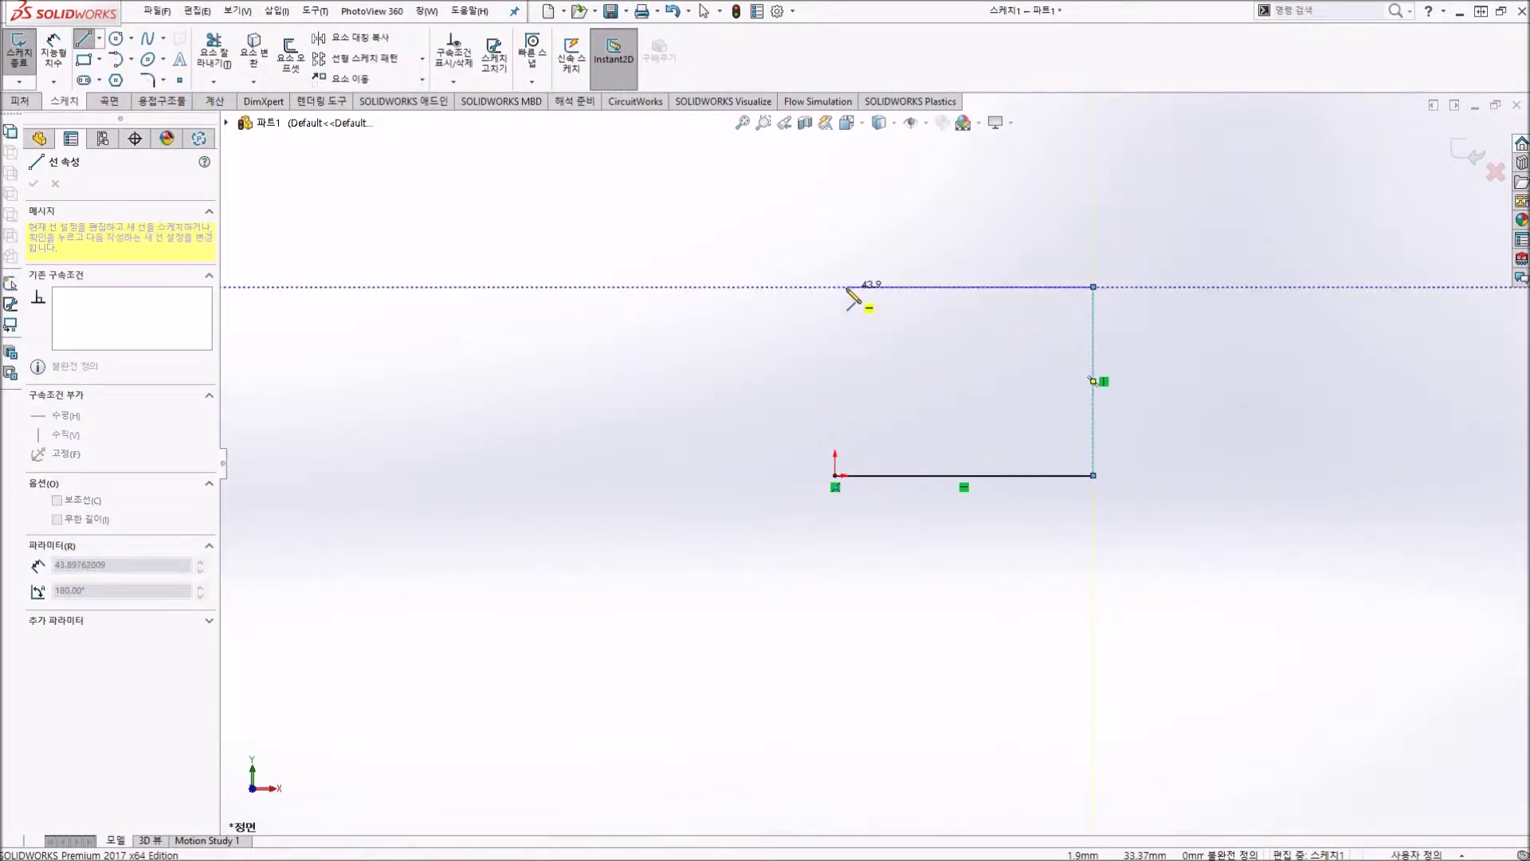
pyautogui.click(833, 287)
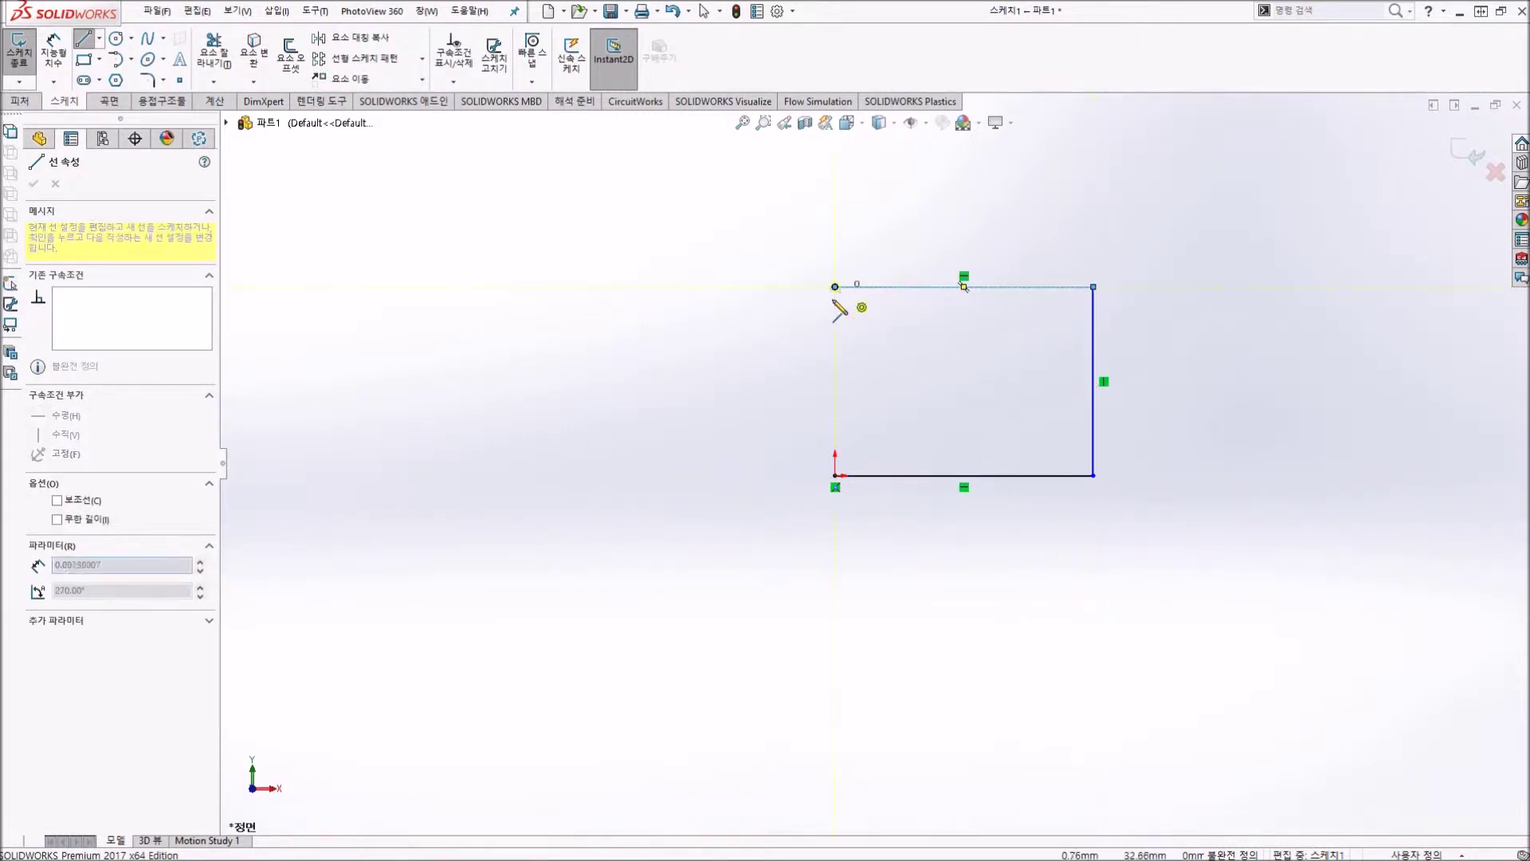
pyautogui.click(835, 381)
pyautogui.click(636, 382)
pyautogui.click(634, 503)
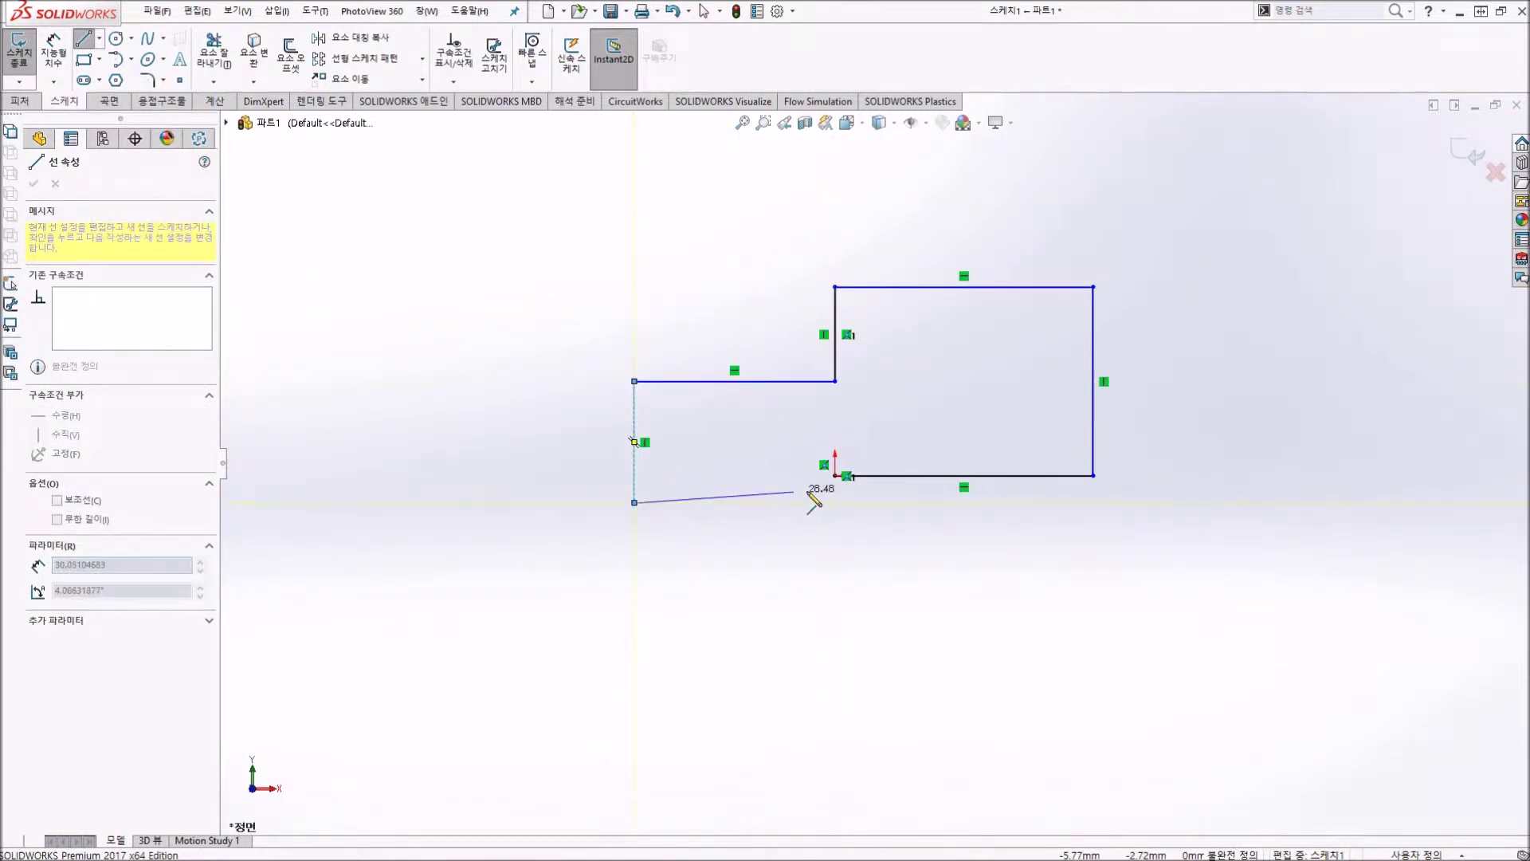
pyautogui.click(809, 502)
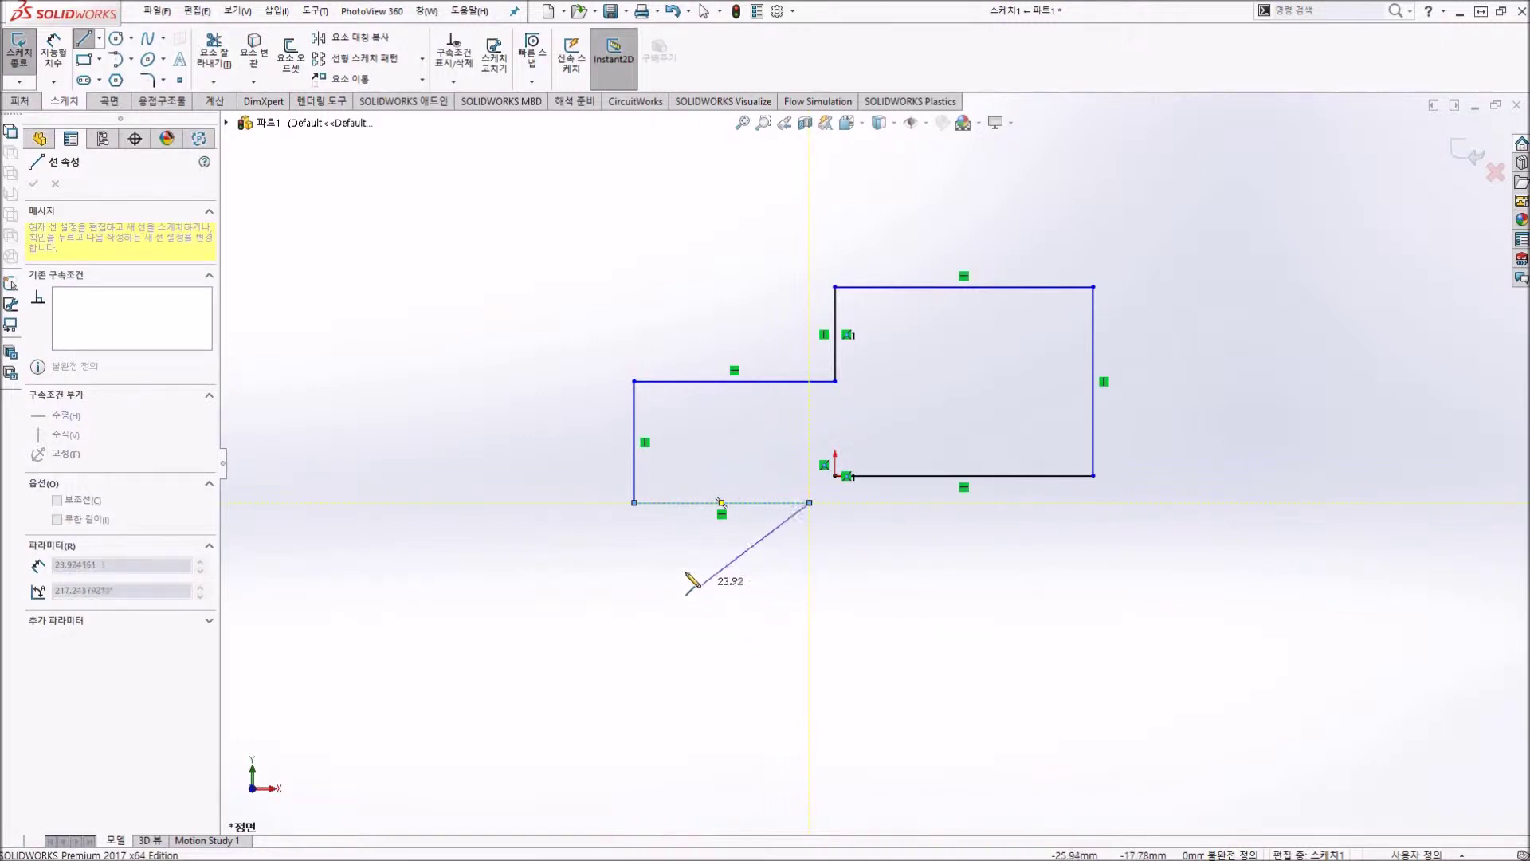
pyautogui.rightClick(673, 555)
pyautogui.click(598, 547)
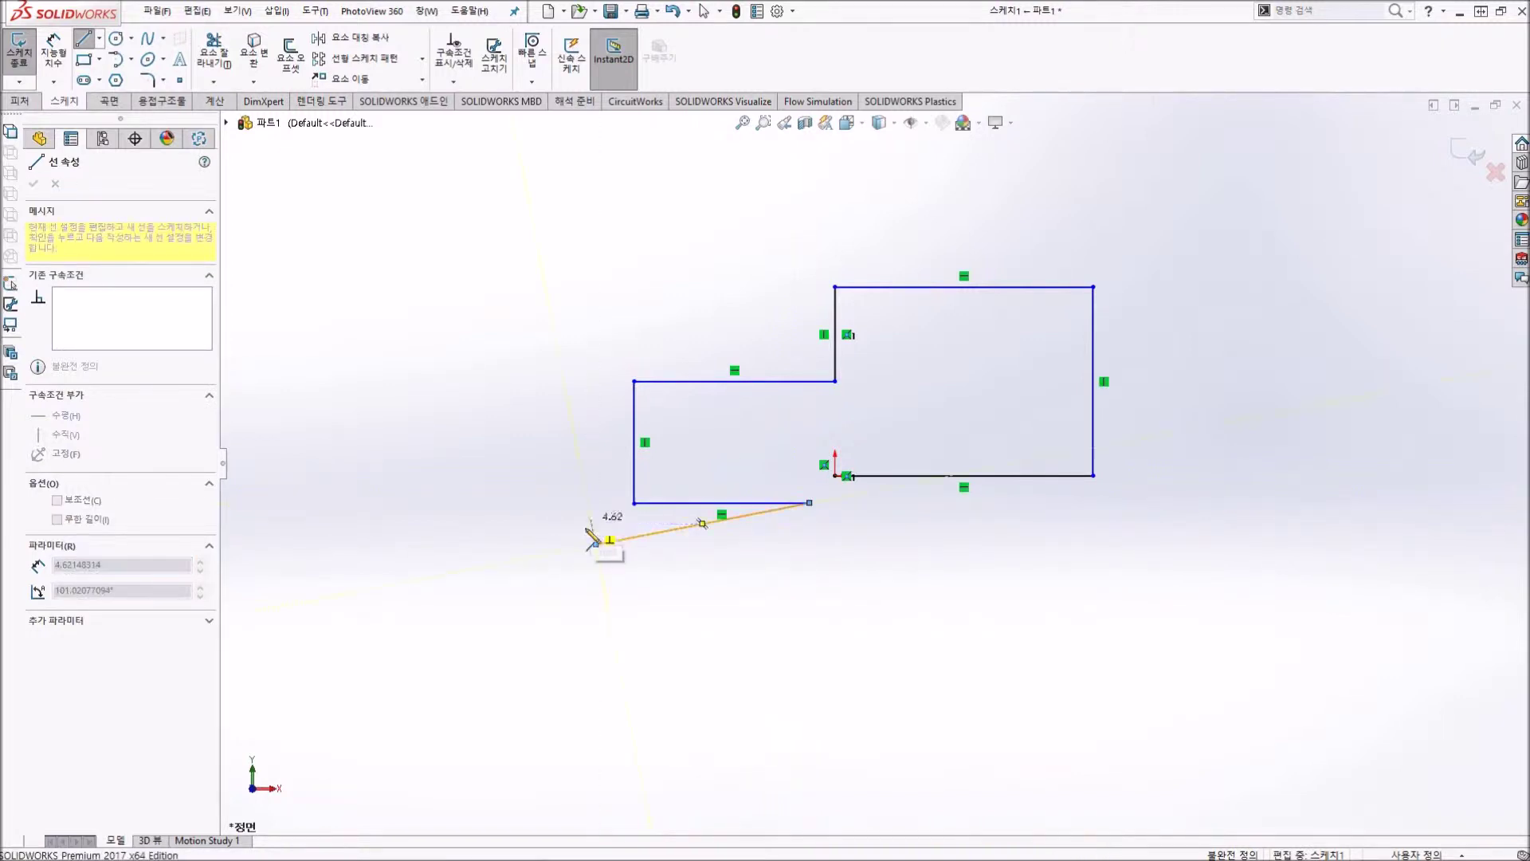
pyautogui.press('a')
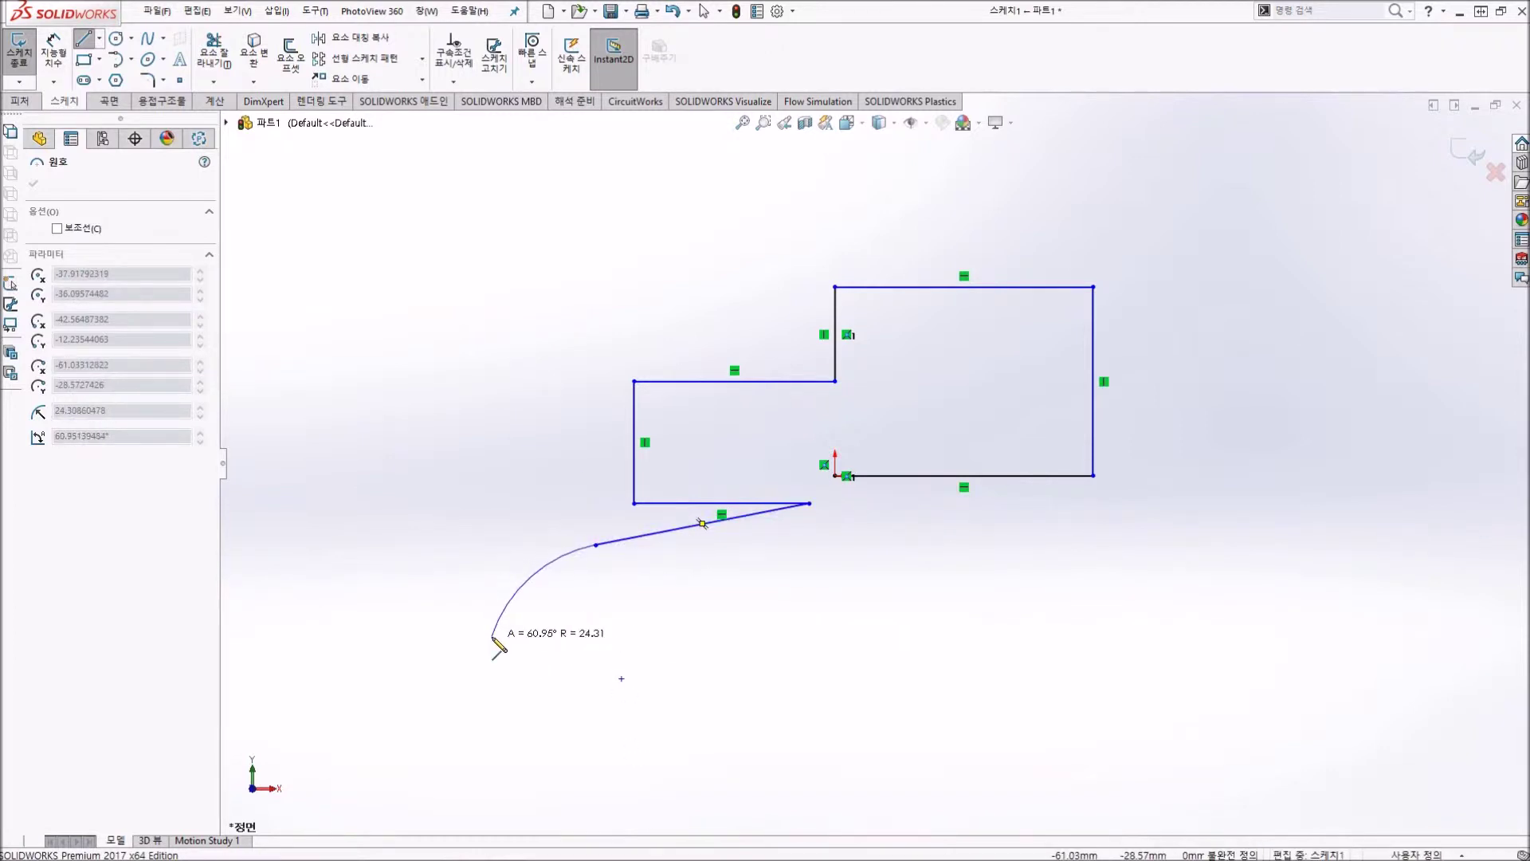
pyautogui.press('a')
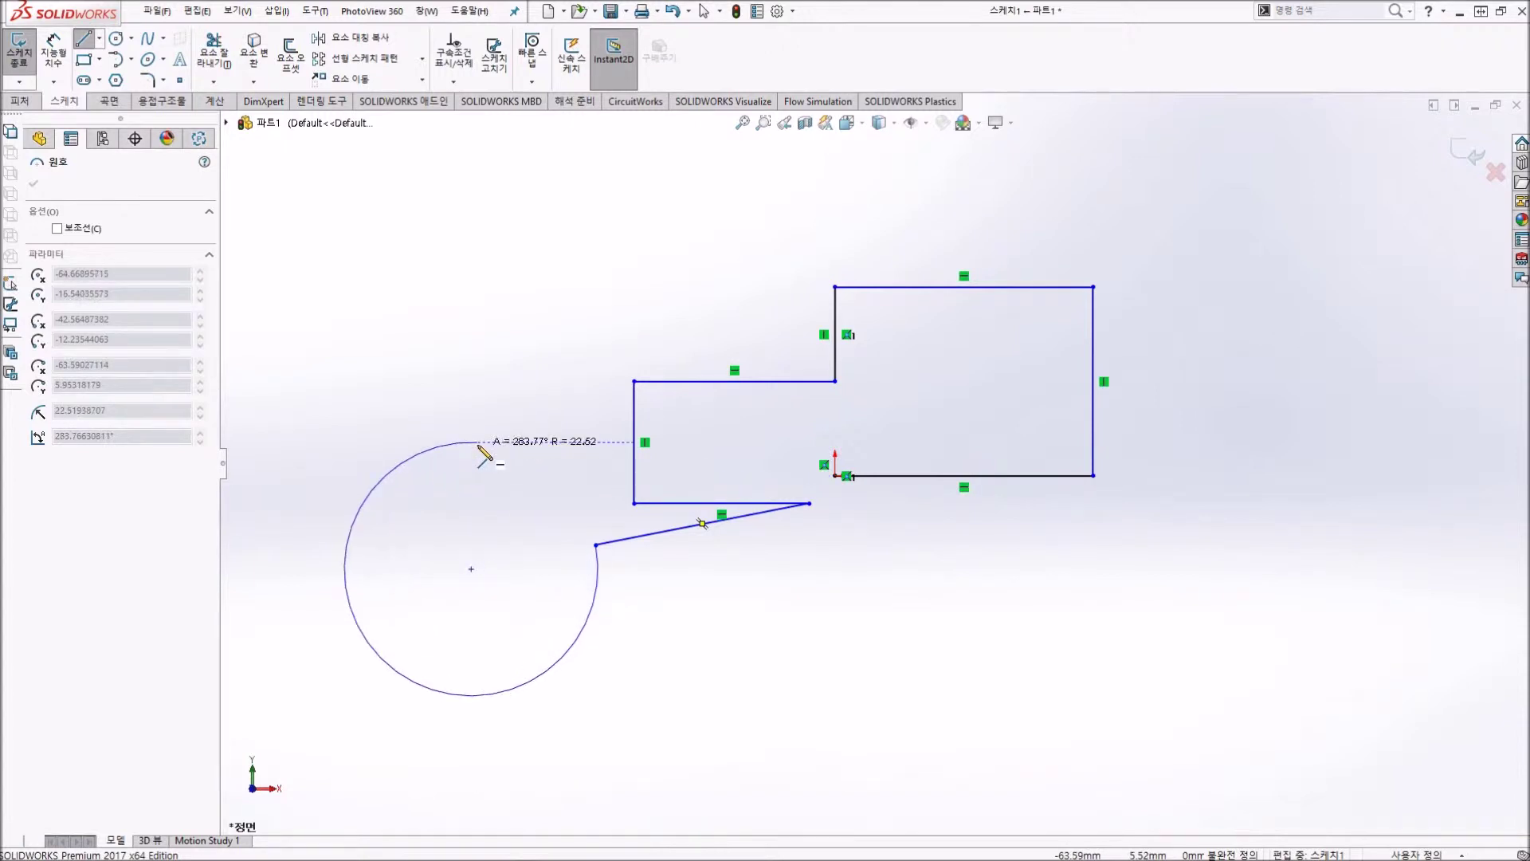
# Step: Exit the Line tool and delete all eight practice lines
pyautogui.press('Escape')
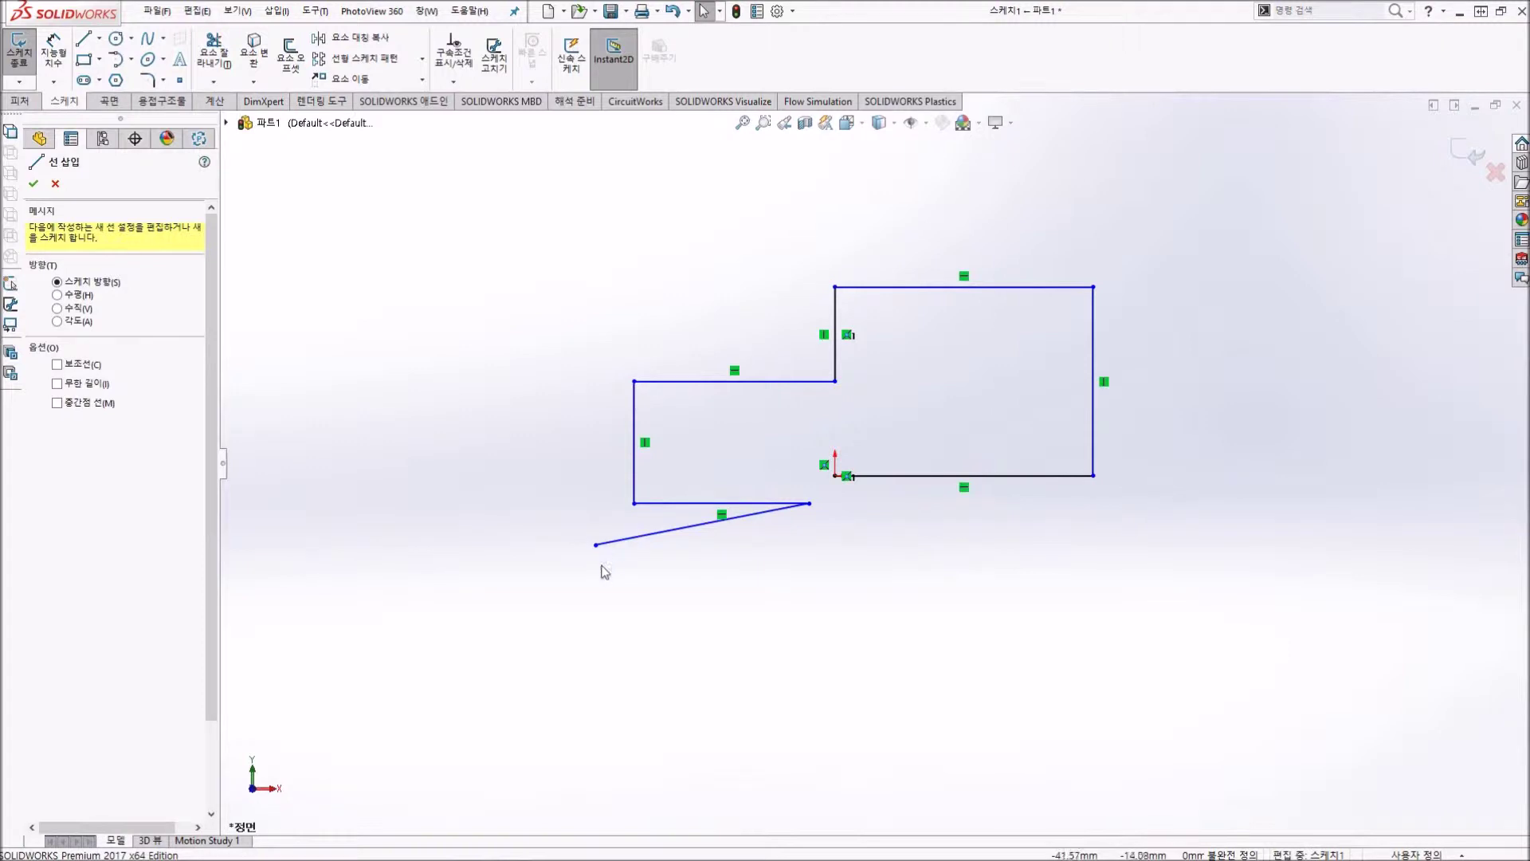
pyautogui.moveTo(456, 216); pyautogui.dragTo(539, 445)
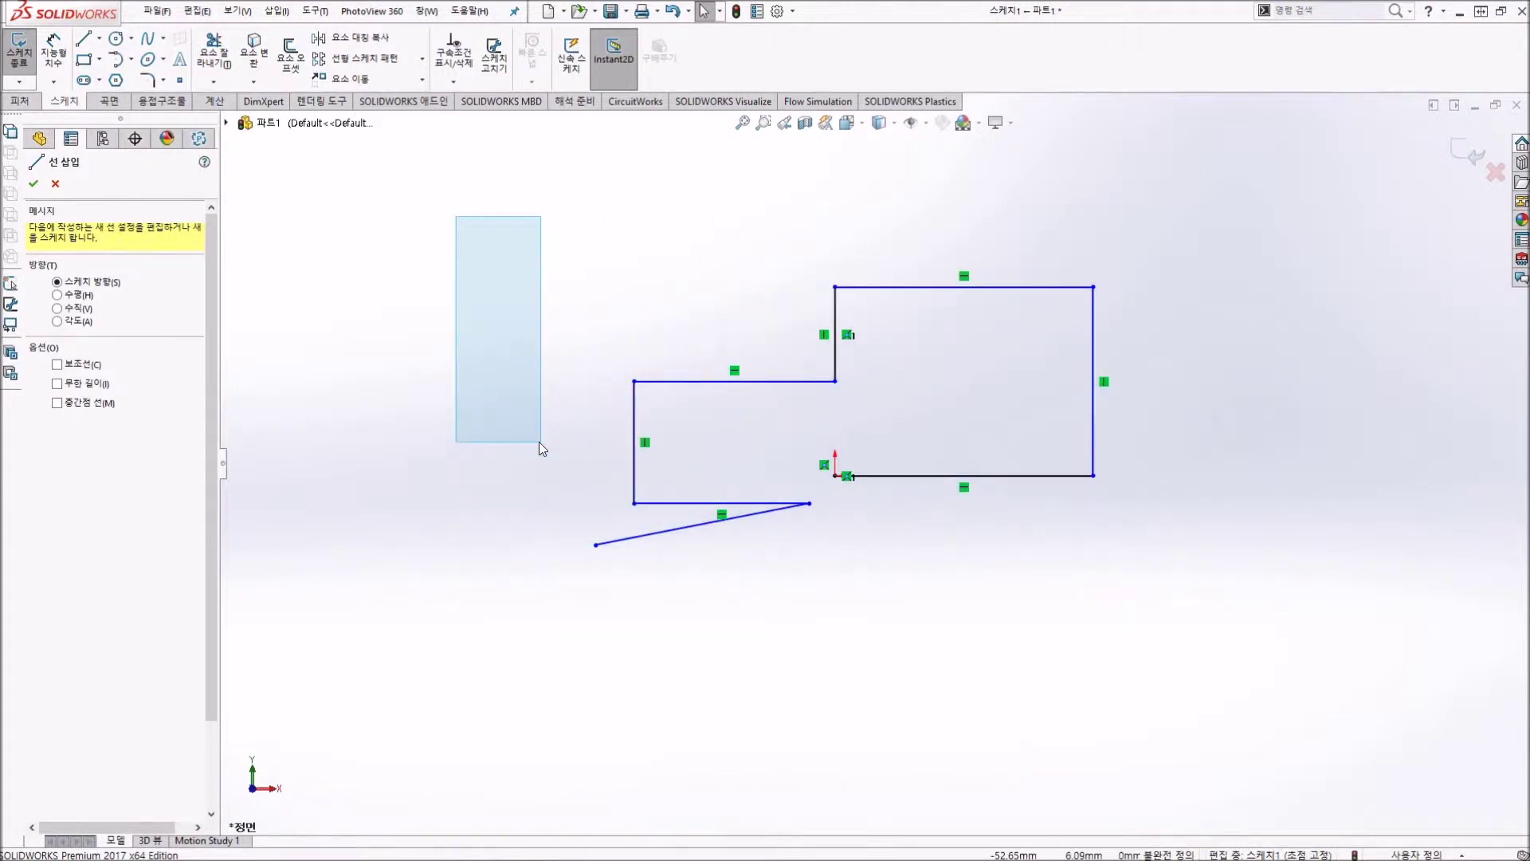
pyautogui.moveTo(488, 239); pyautogui.dragTo(1227, 630)
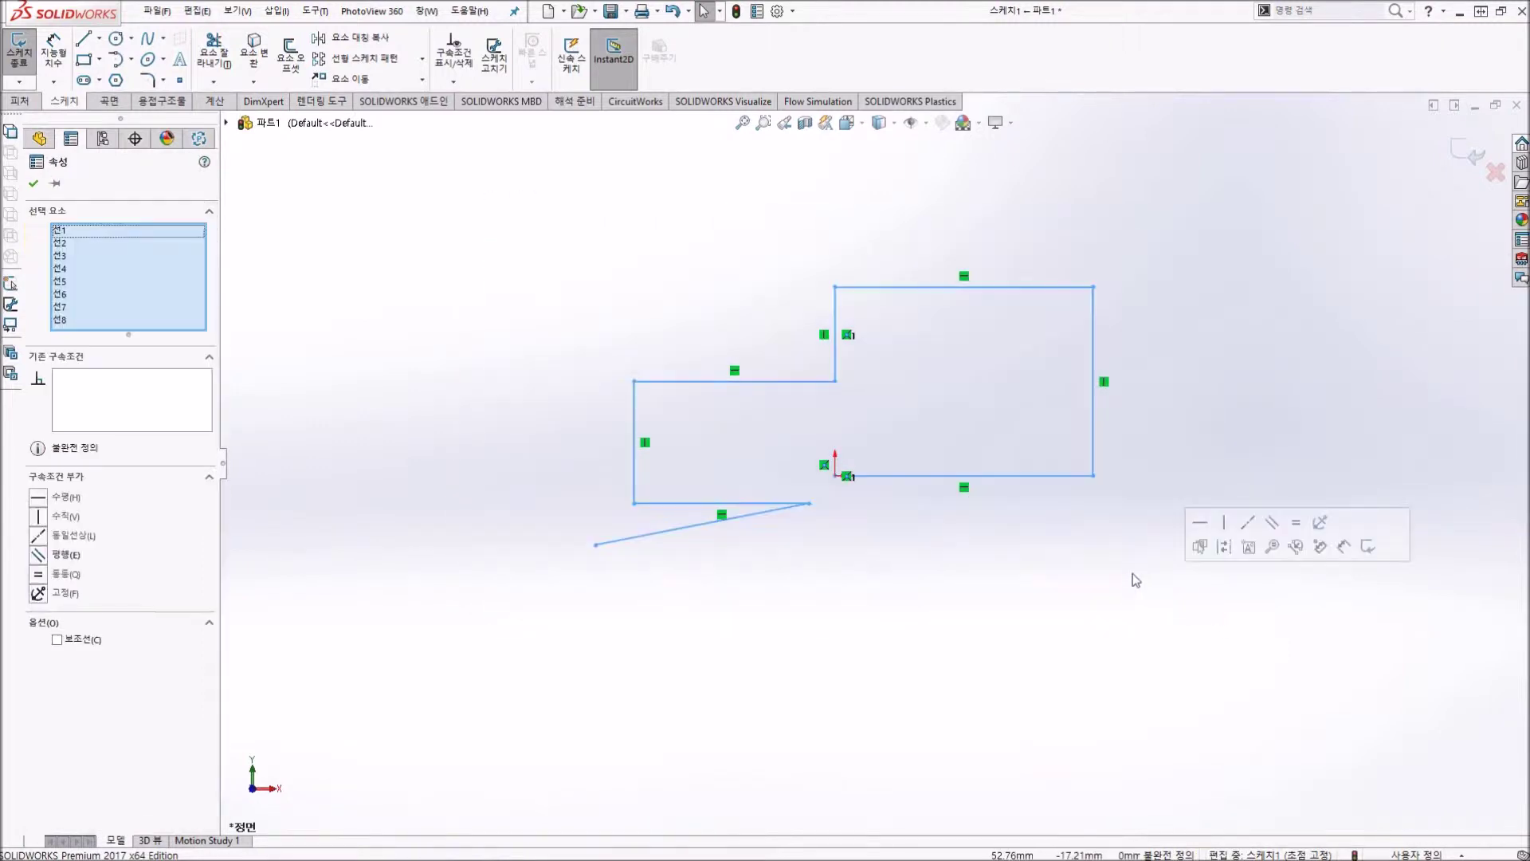
pyautogui.press('Delete')
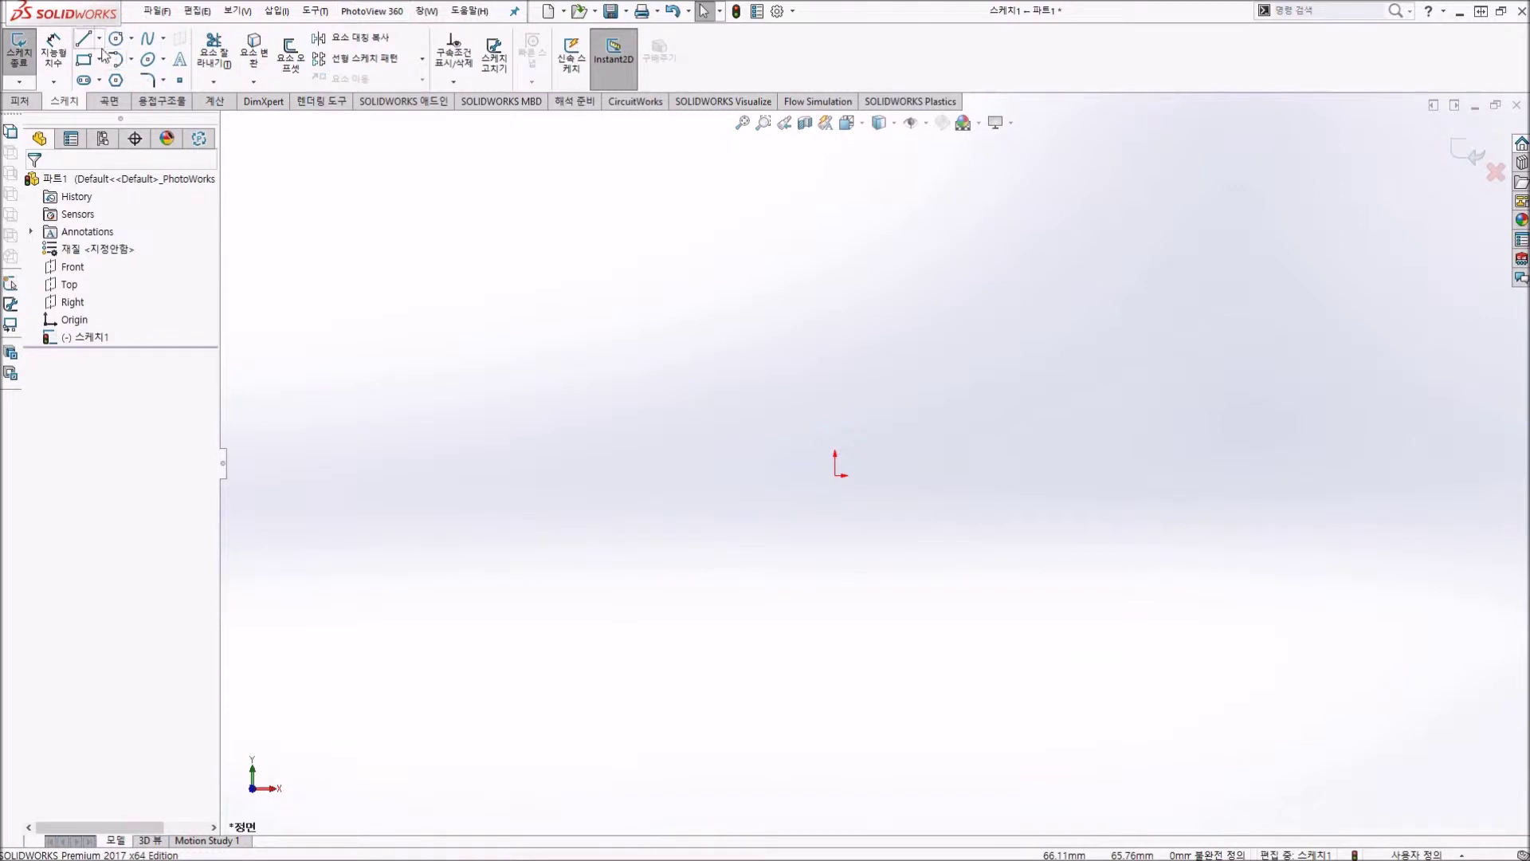
pyautogui.click(99, 39)
pyautogui.click(115, 84)
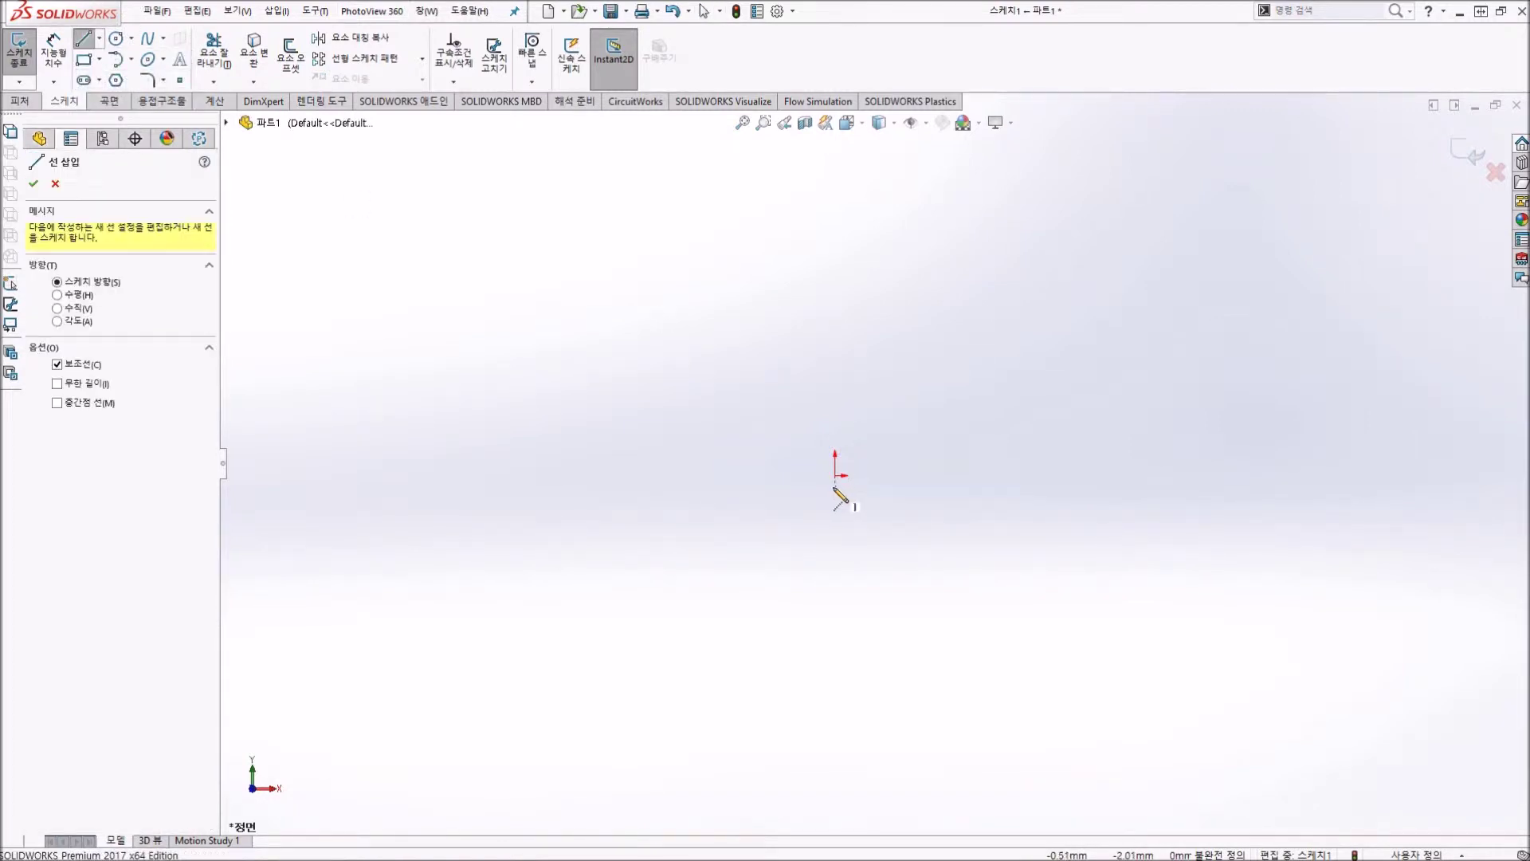
pyautogui.moveTo(835, 475); pyautogui.dragTo(921, 475)
pyautogui.click(1148, 476)
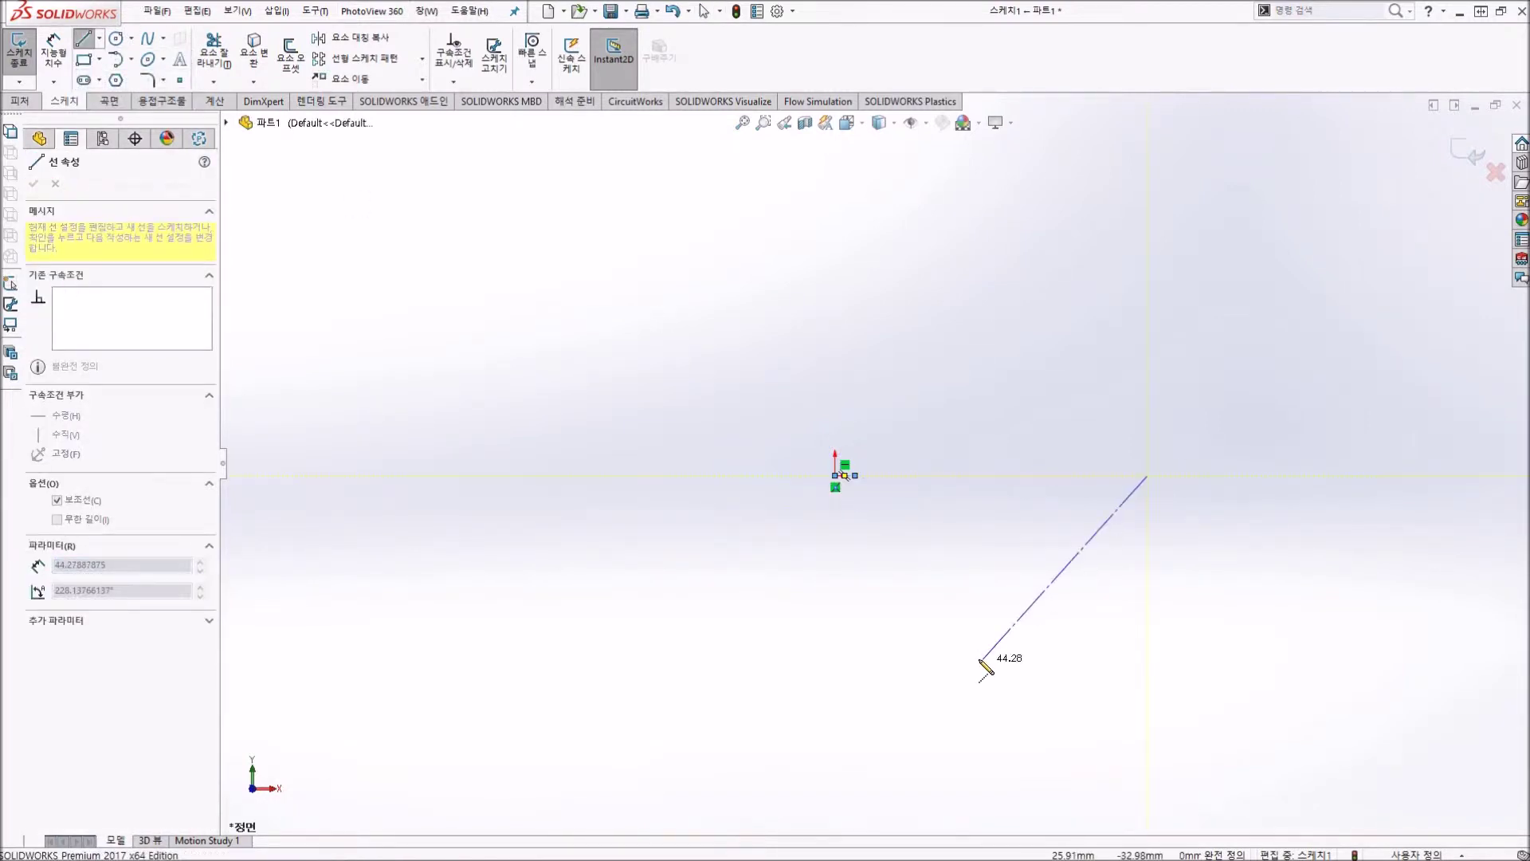
pyautogui.press('Escape')
pyautogui.press('Escape')
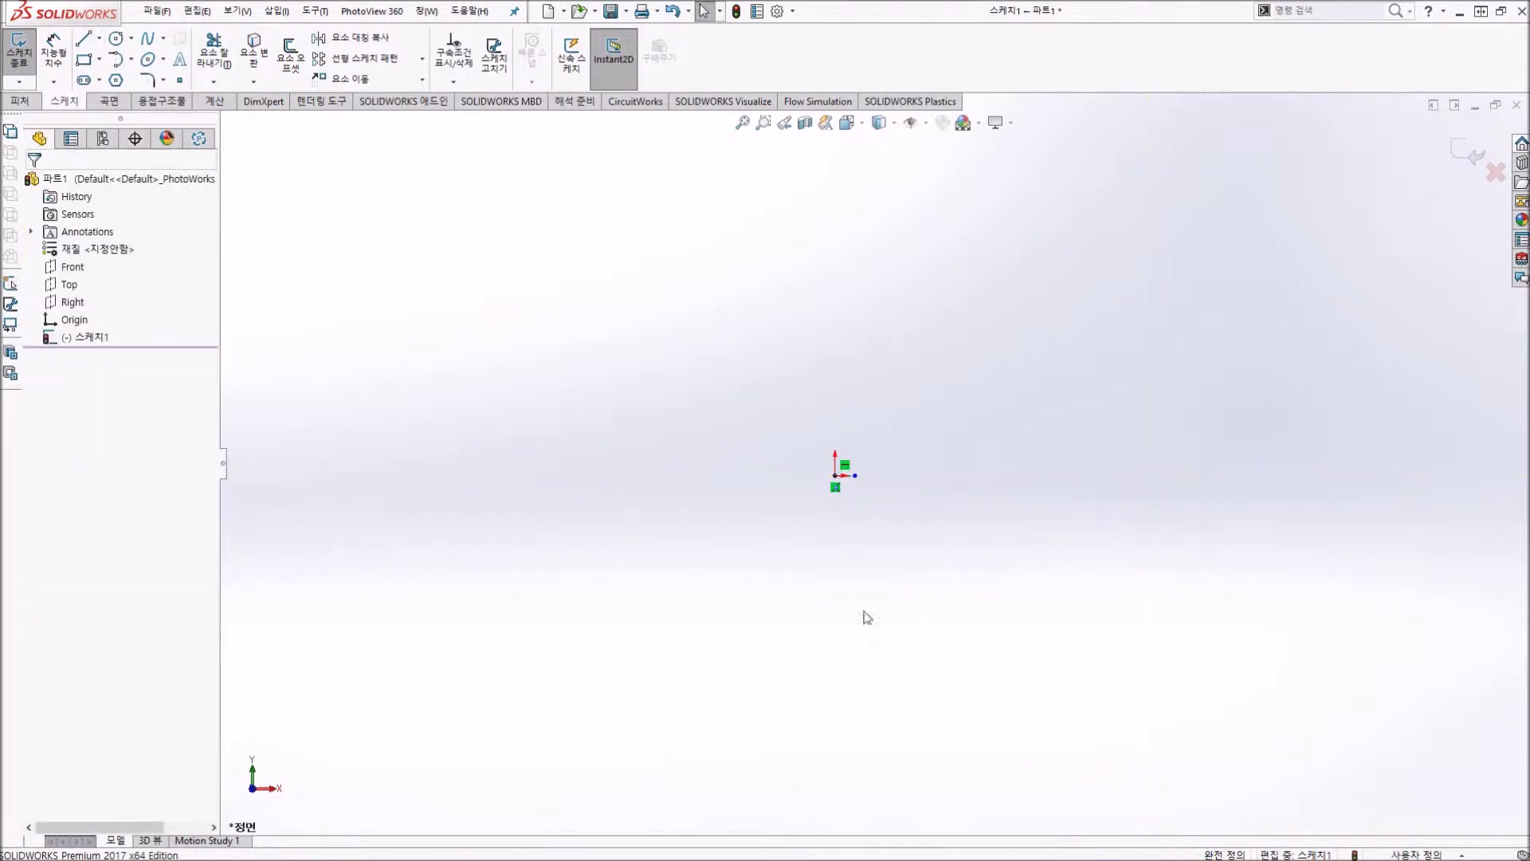
pyautogui.moveTo(855, 476); pyautogui.dragTo(1240, 476)
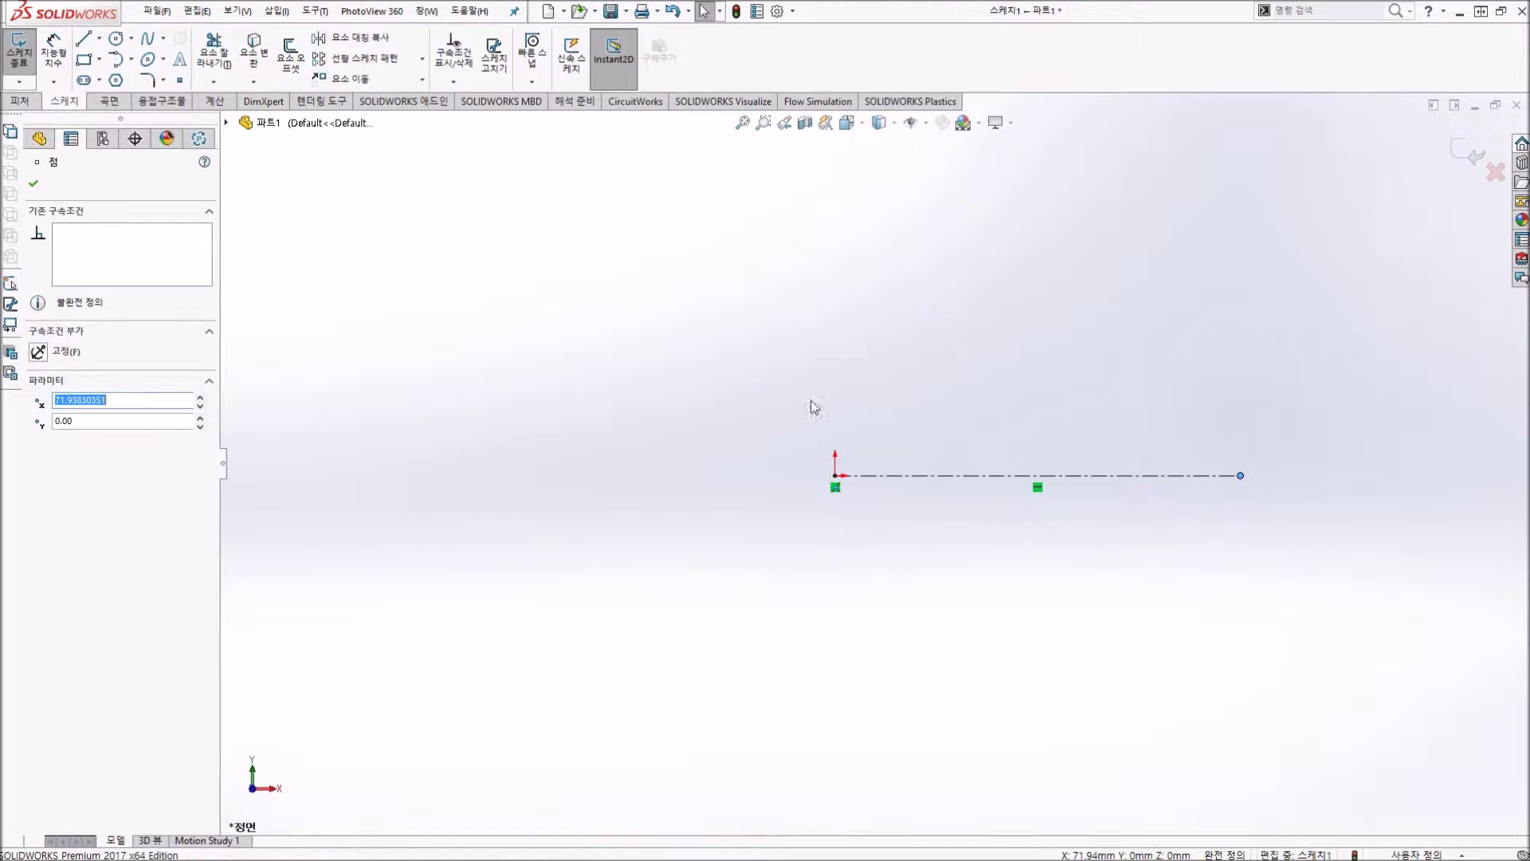
pyautogui.moveTo(693, 348); pyautogui.dragTo(1475, 669)
pyautogui.press('Delete')
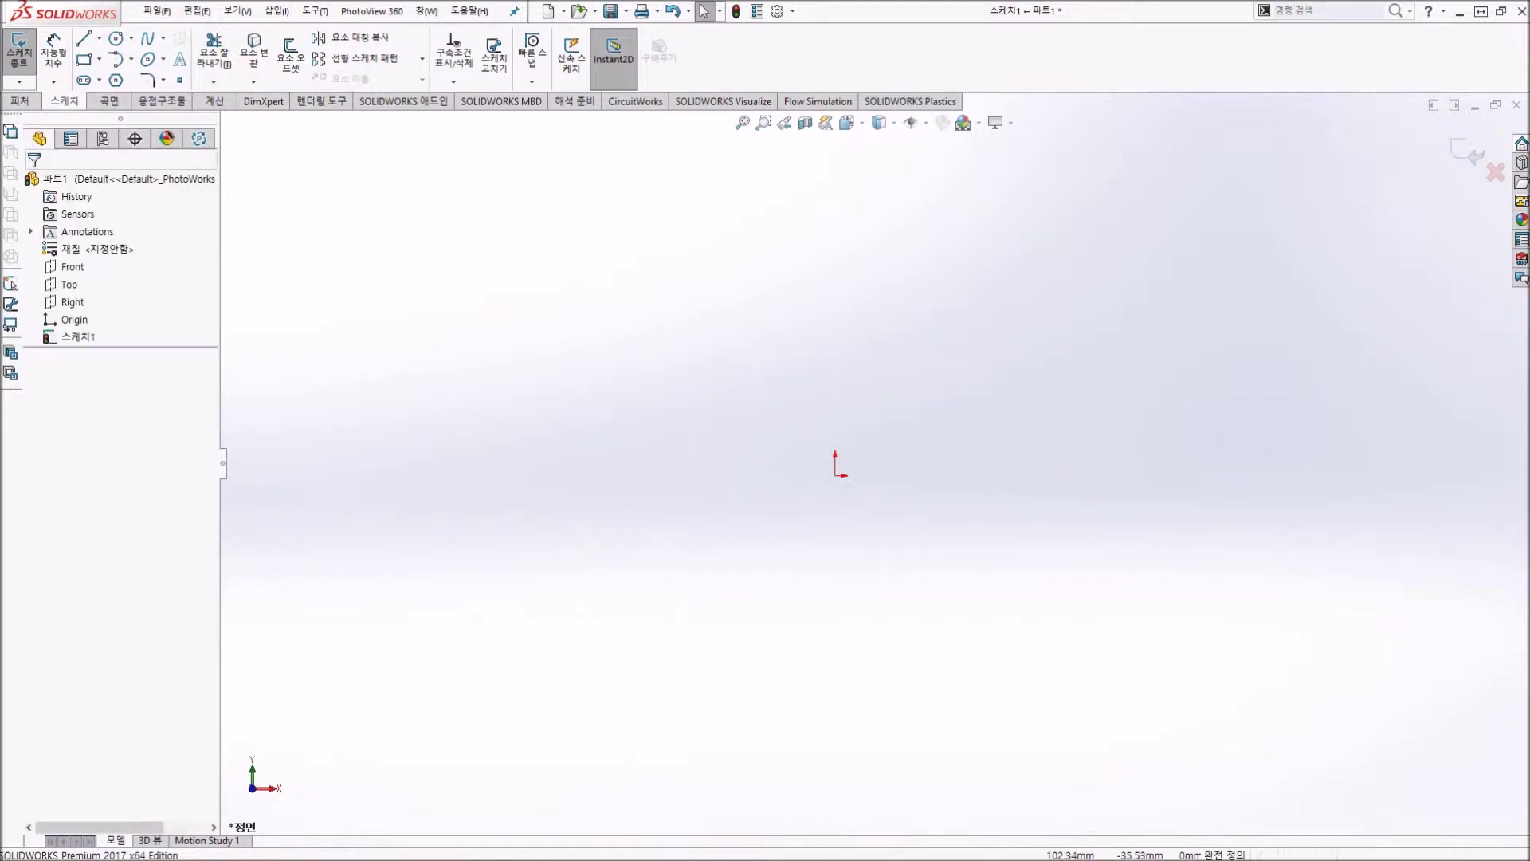
pyautogui.click(99, 39)
# Step: Draw a midpoint line centred on the origin plus a crossing line, then delete both
pyautogui.click(119, 99)
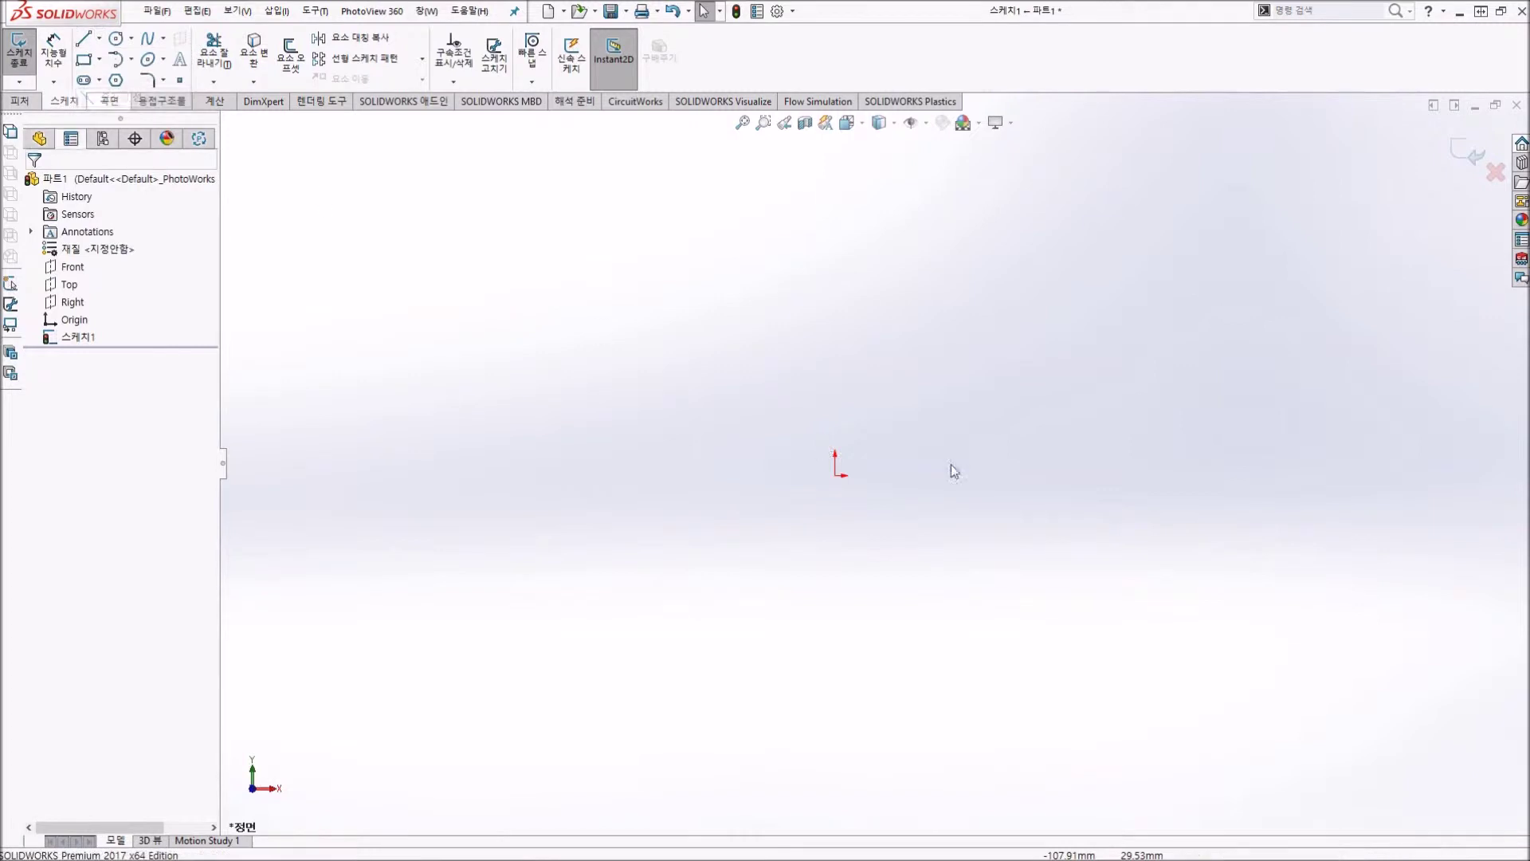
pyautogui.click(835, 476)
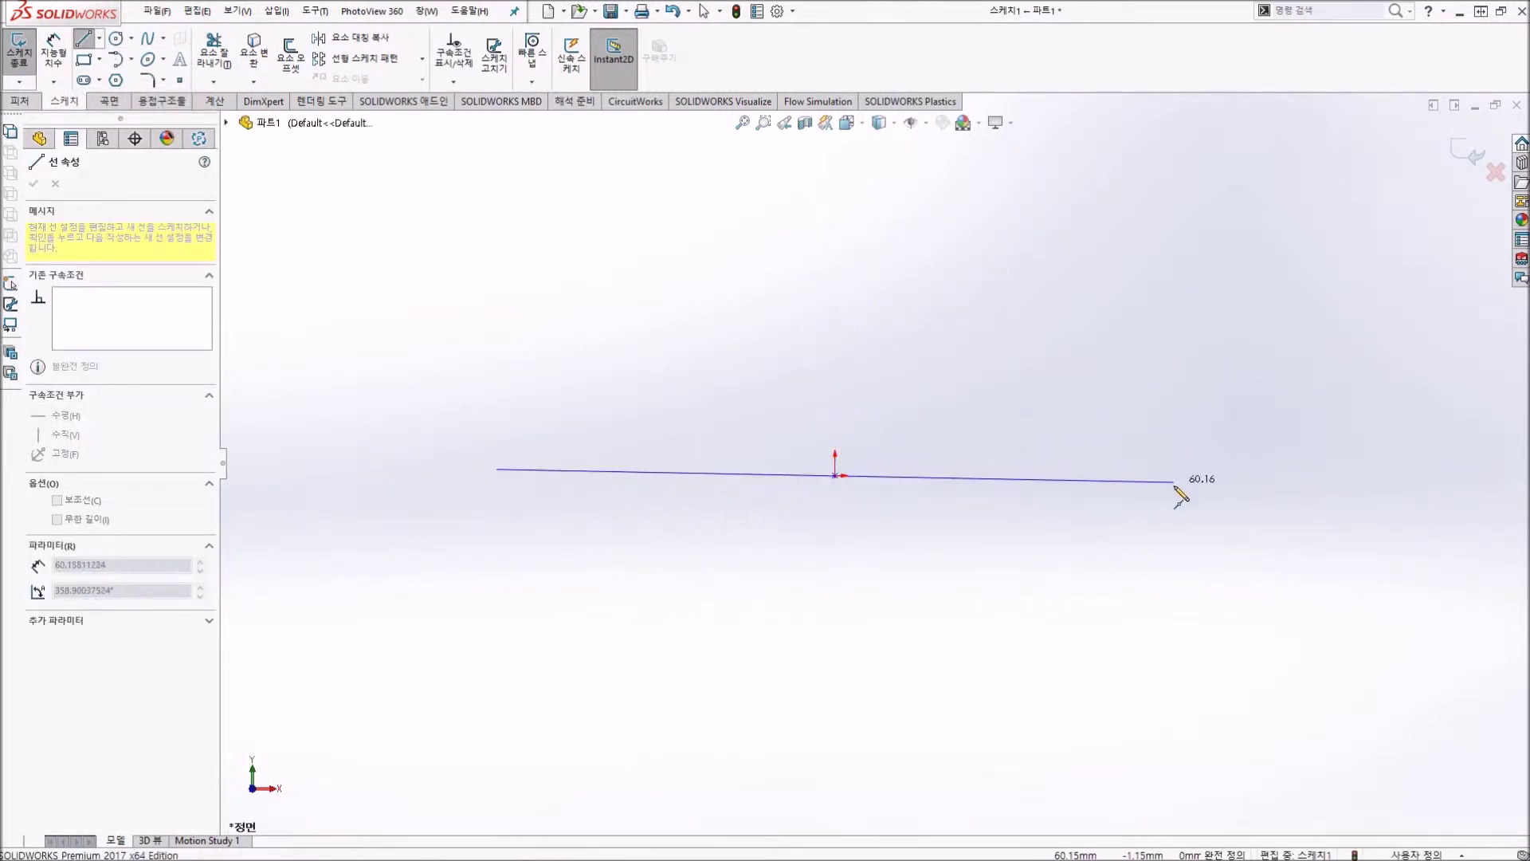
pyautogui.click(1175, 476)
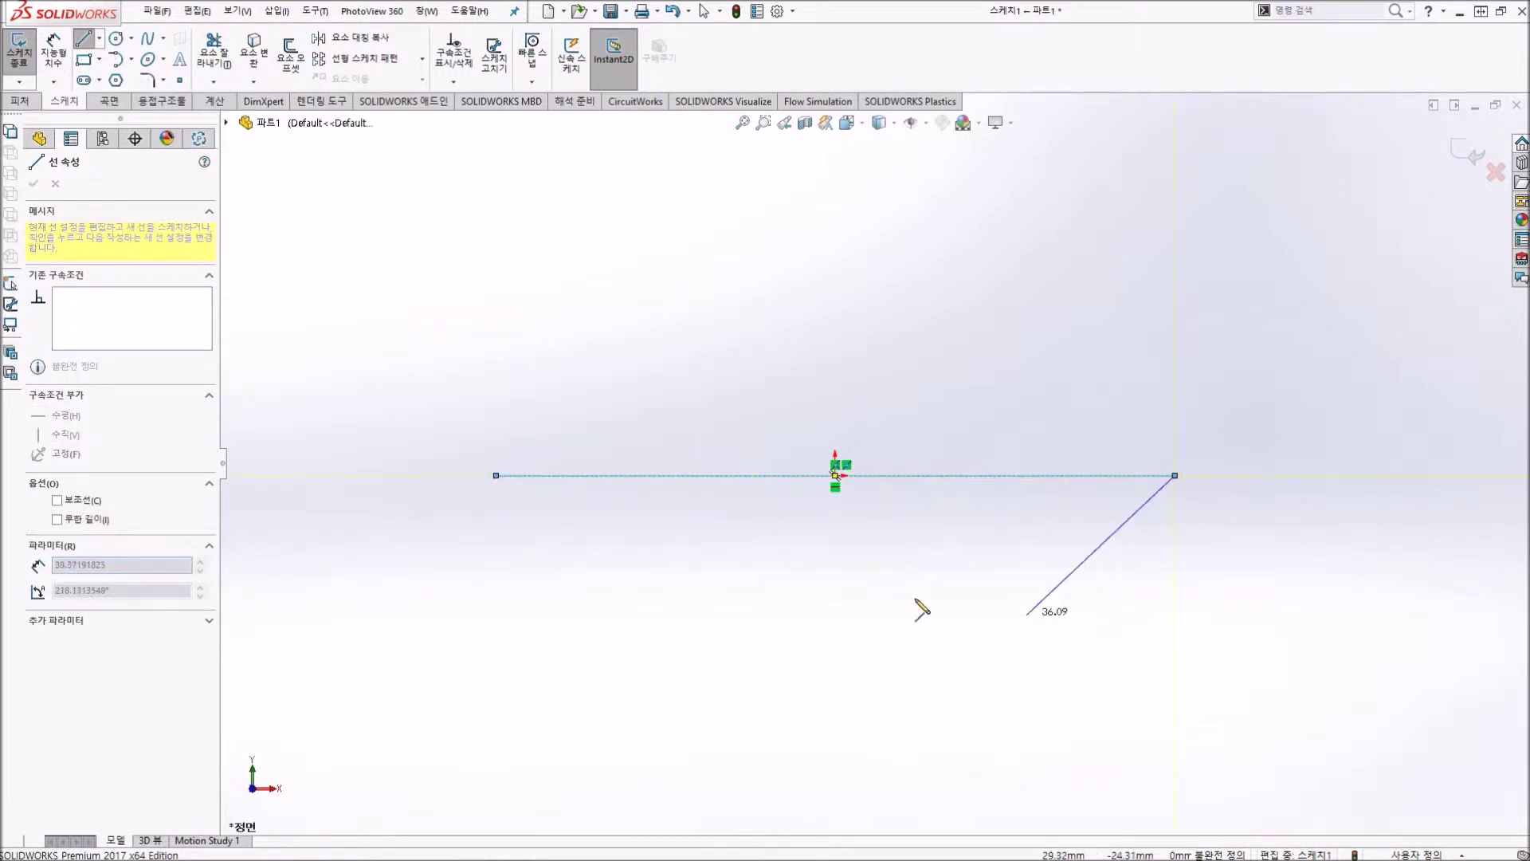
pyautogui.press('Escape')
pyautogui.click(1262, 613)
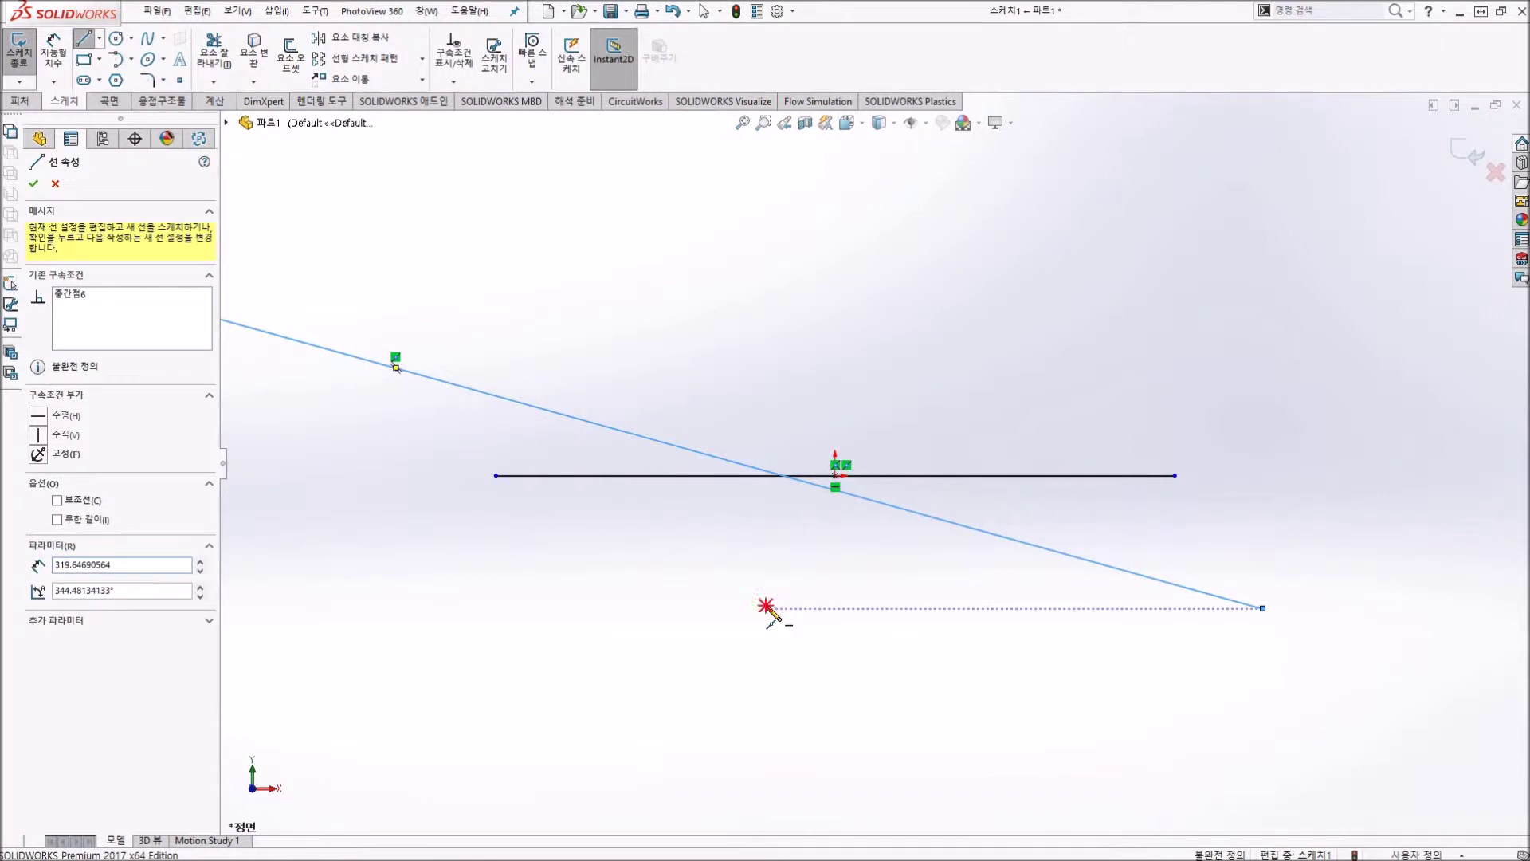
pyautogui.press('Escape')
pyautogui.press('Escape')
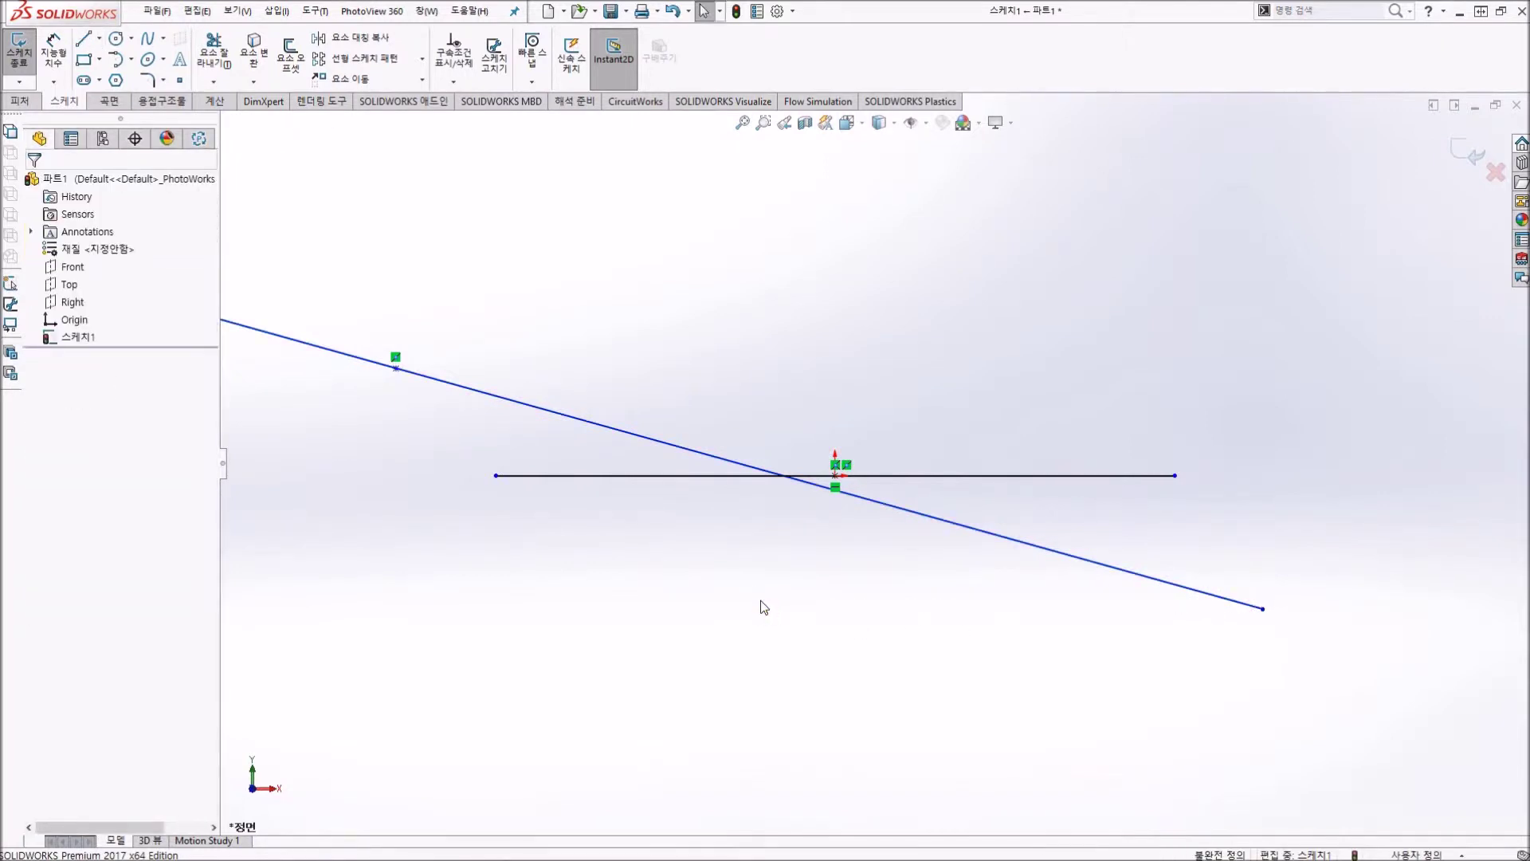
pyautogui.moveTo(1377, 681)
pyautogui.mouseDown()
pyautogui.moveTo(1137, 580)
pyautogui.moveTo(895, 297)
pyautogui.mouseUp()
pyautogui.press('Delete')
# Step: Delete the stray sketch point and draw a corner rectangle
pyautogui.click(99, 59)
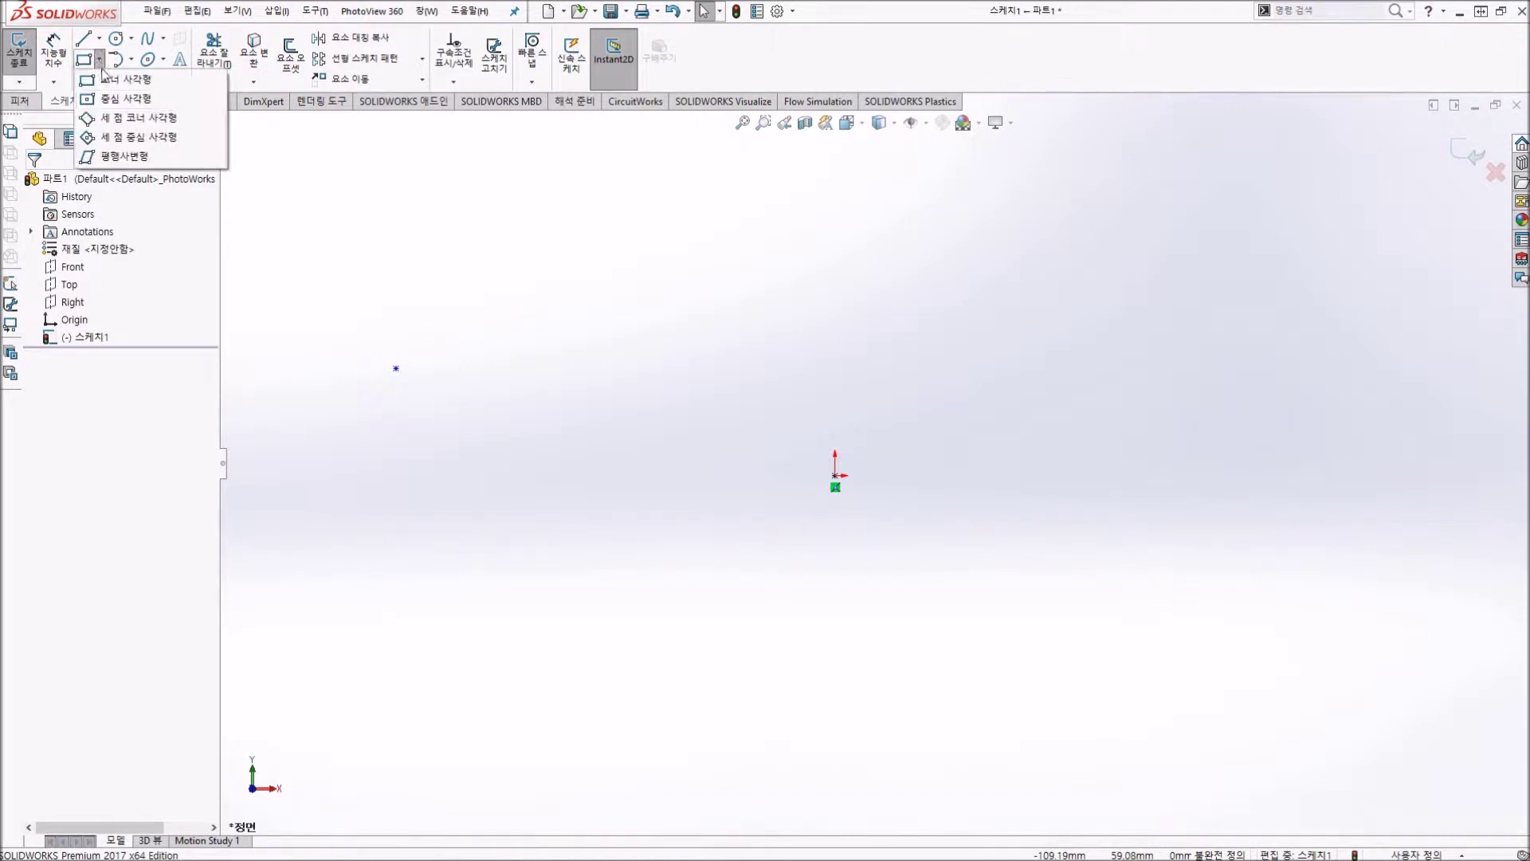
pyautogui.click(93, 77)
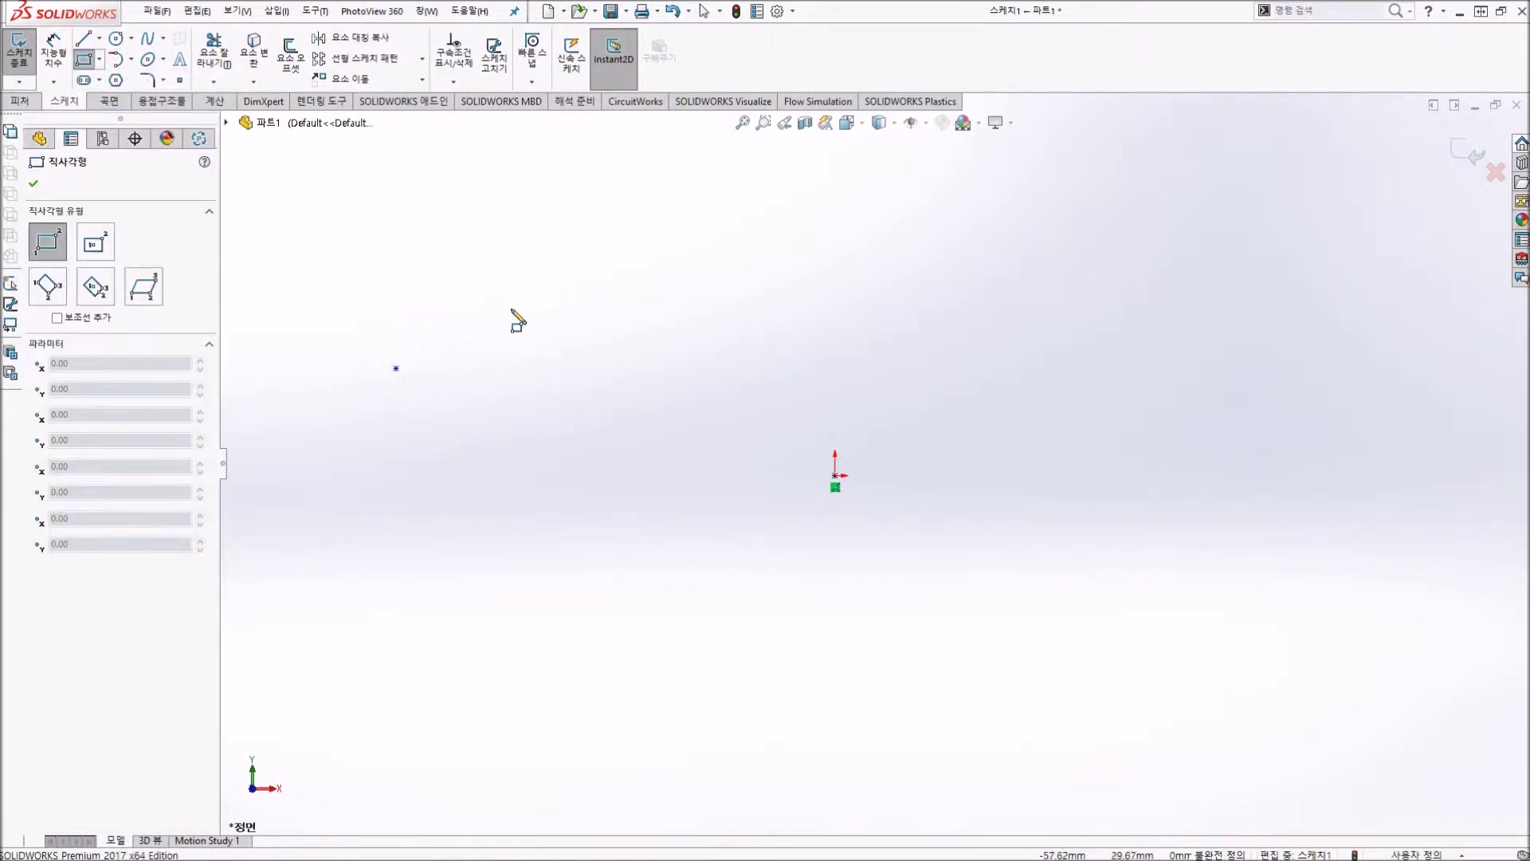
pyautogui.press('Escape')
pyautogui.moveTo(373, 331); pyautogui.dragTo(547, 470)
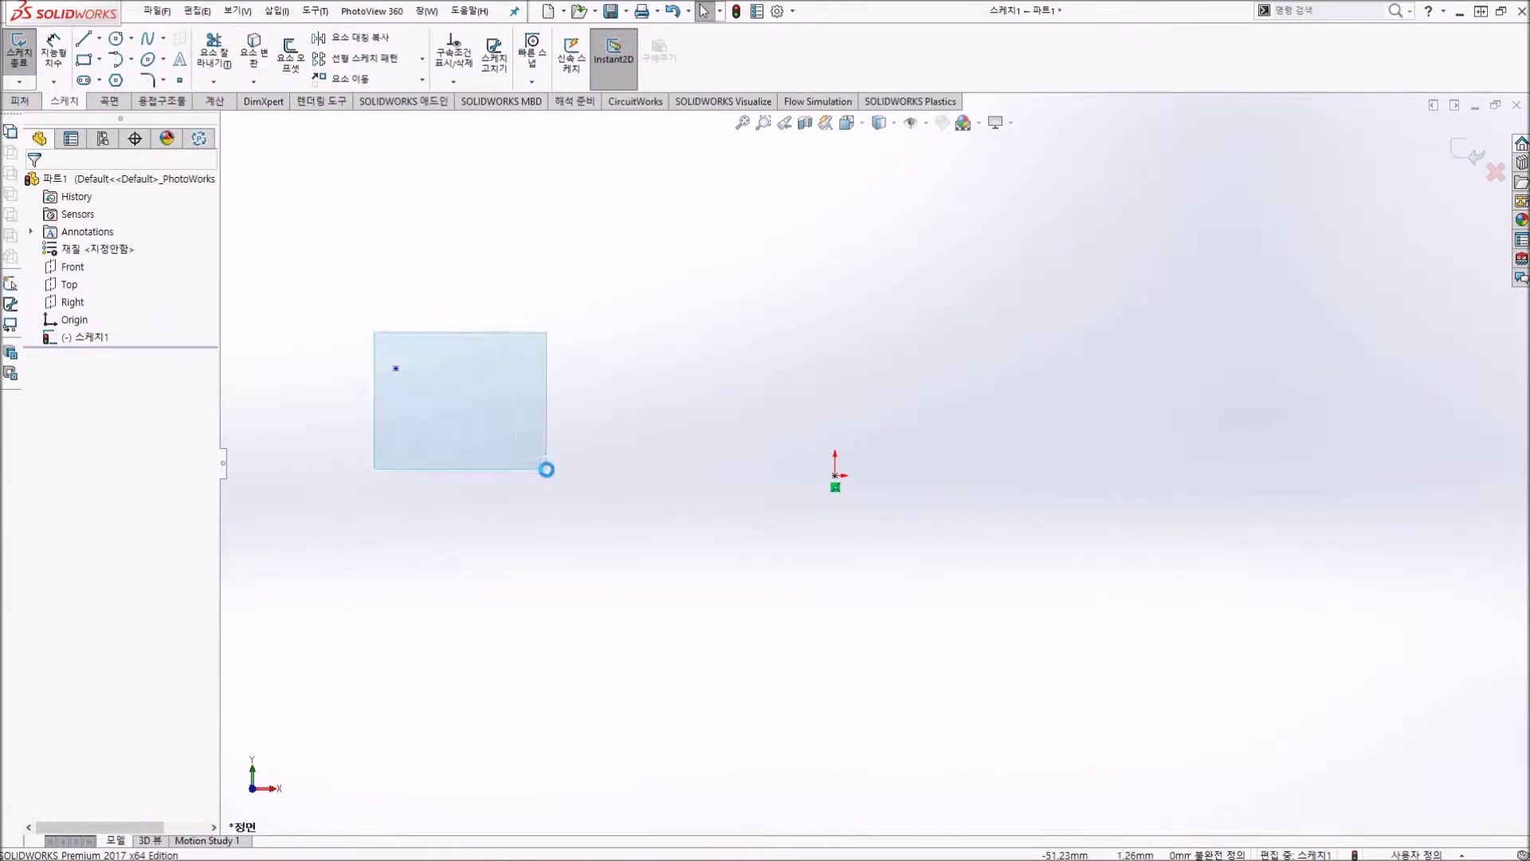
pyautogui.press('Delete')
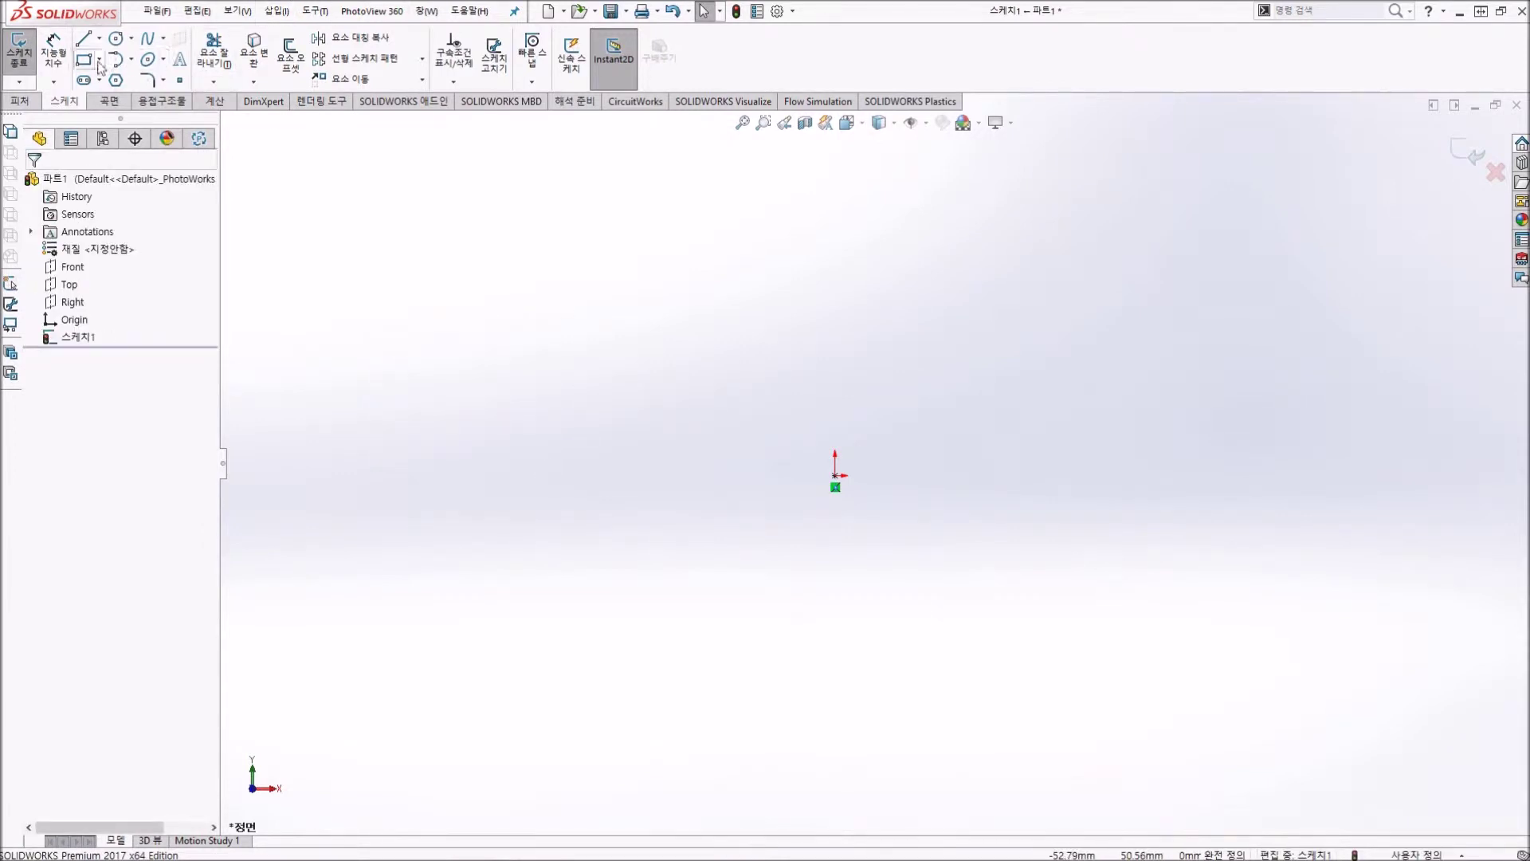
pyautogui.click(83, 60)
pyautogui.click(588, 336)
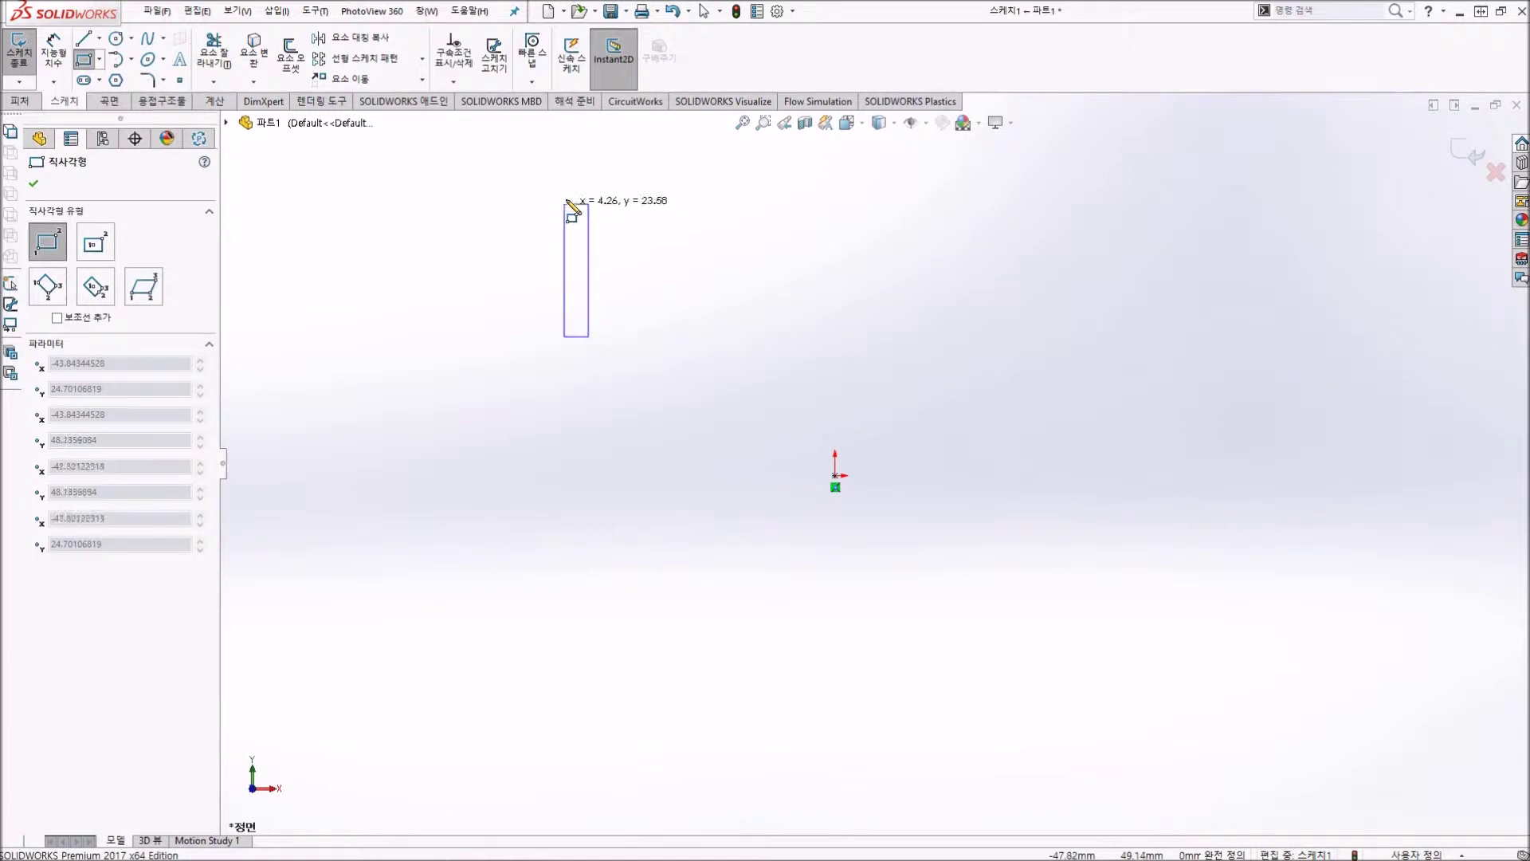
pyautogui.click(845, 194)
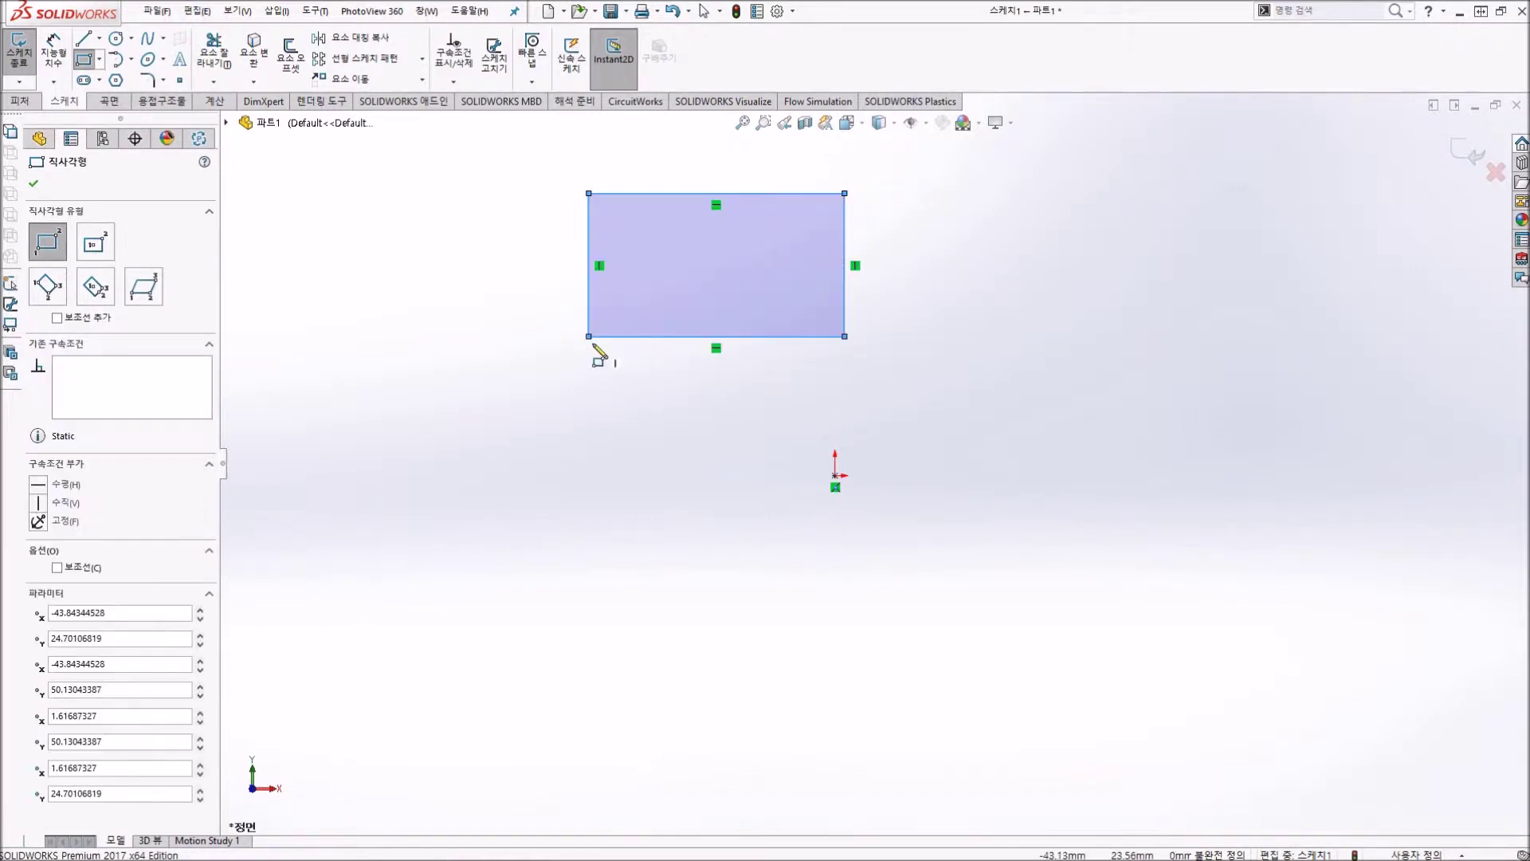
# Step: Draw an oversized center rectangle, then remove it
pyautogui.click(96, 242)
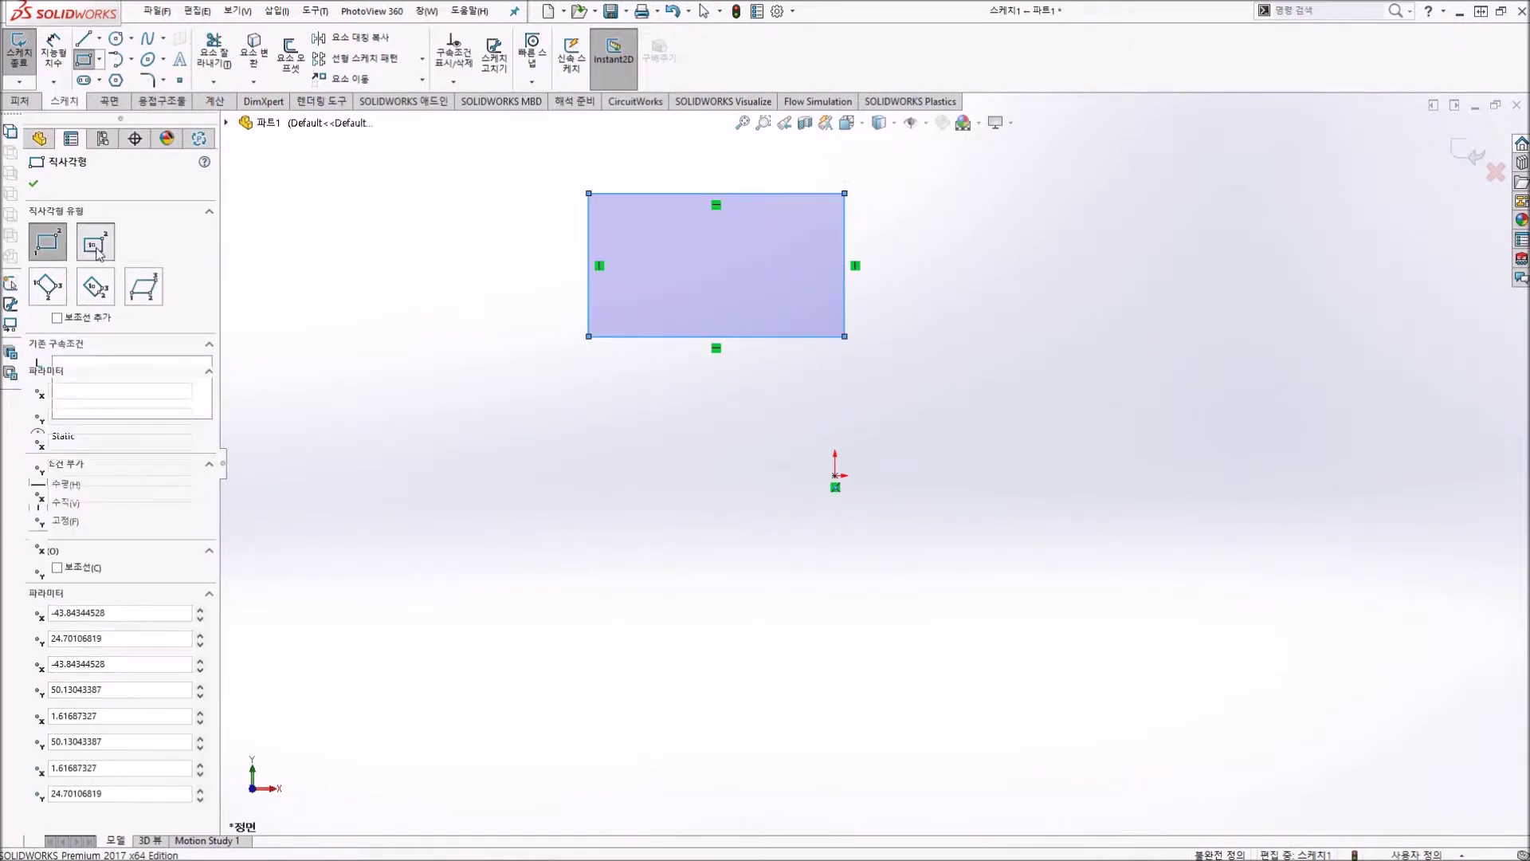
pyautogui.click(631, 623)
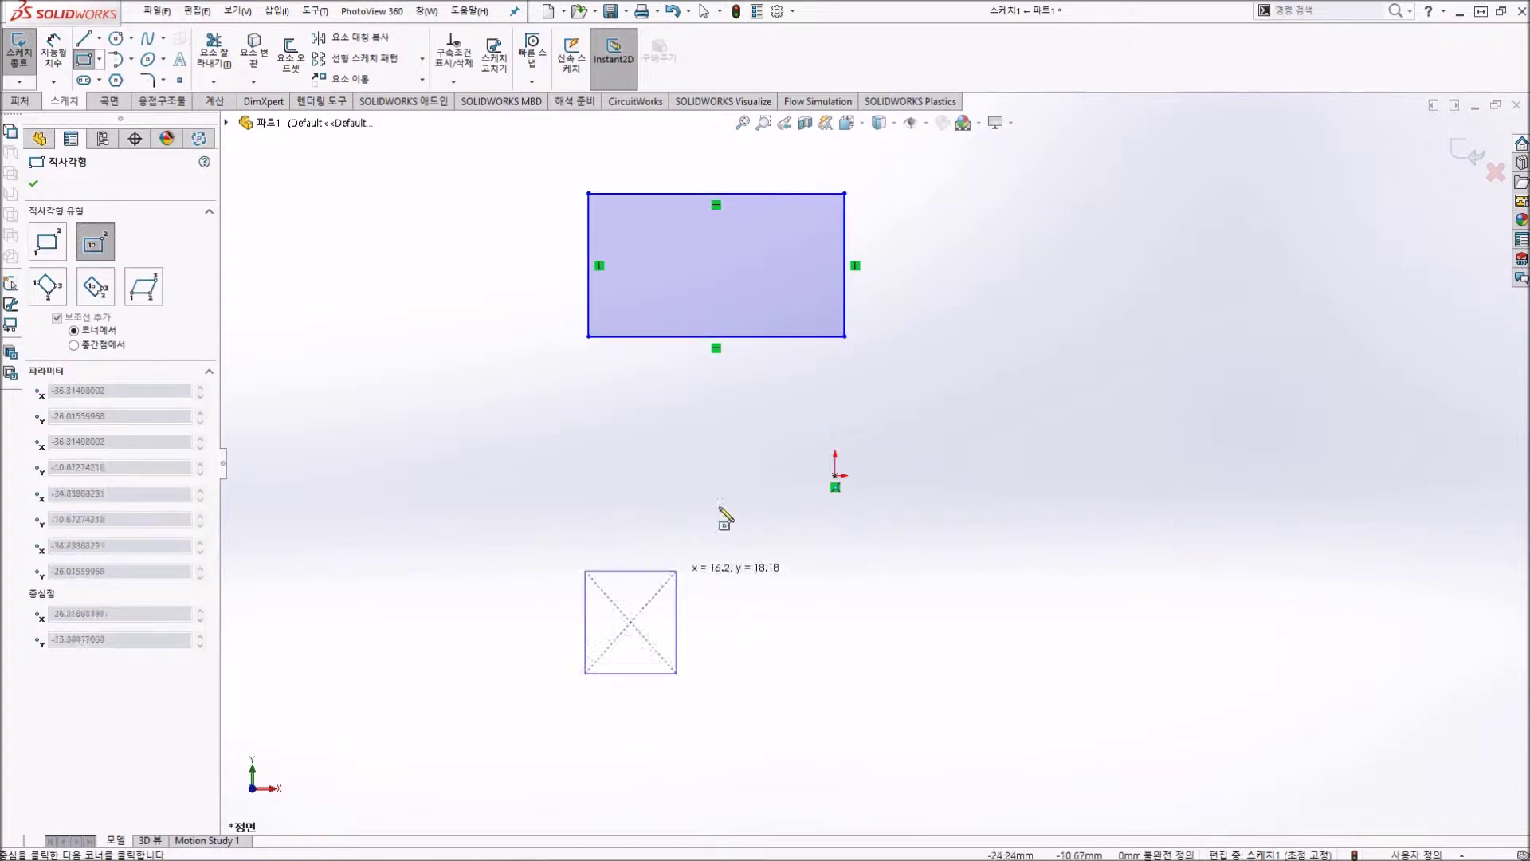
pyautogui.click(931, 433)
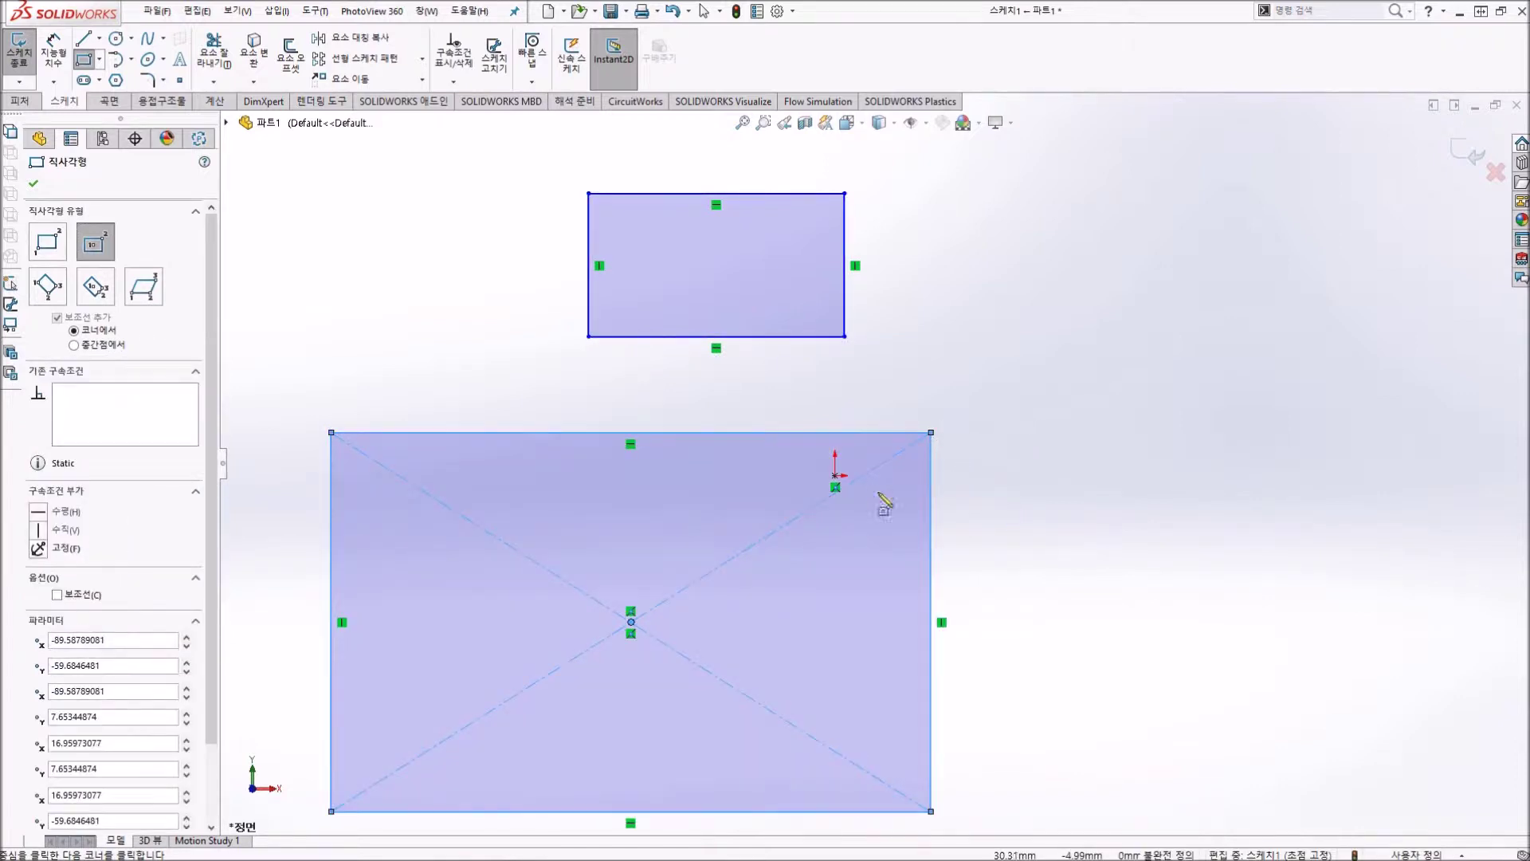
pyautogui.press('Escape')
pyautogui.press('Delete')
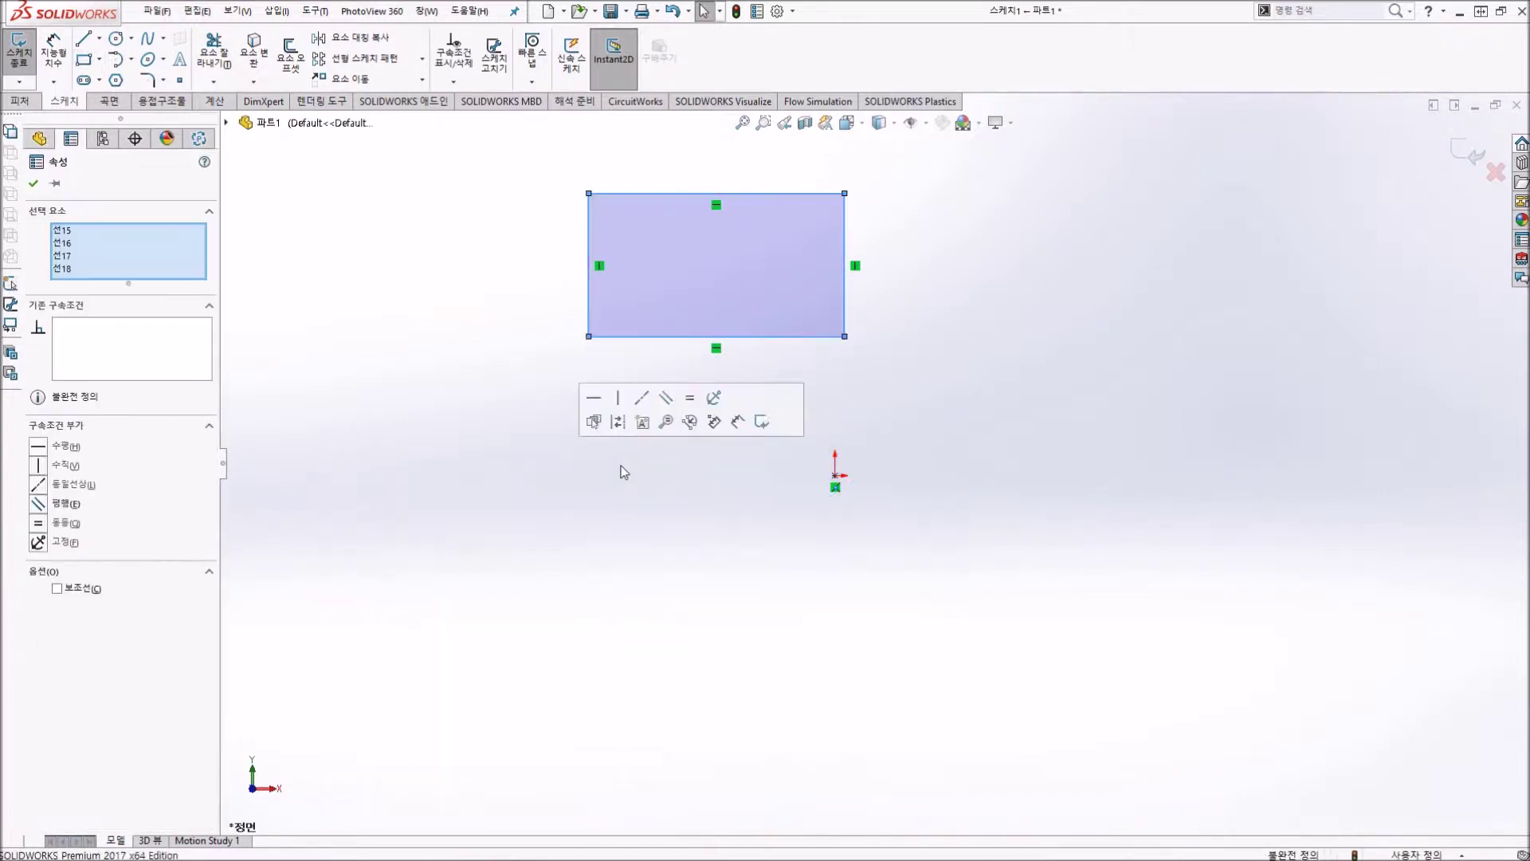
# Step: Draw center rectangles with From Midpoints and From Corners construction lines
pyautogui.click(102, 60)
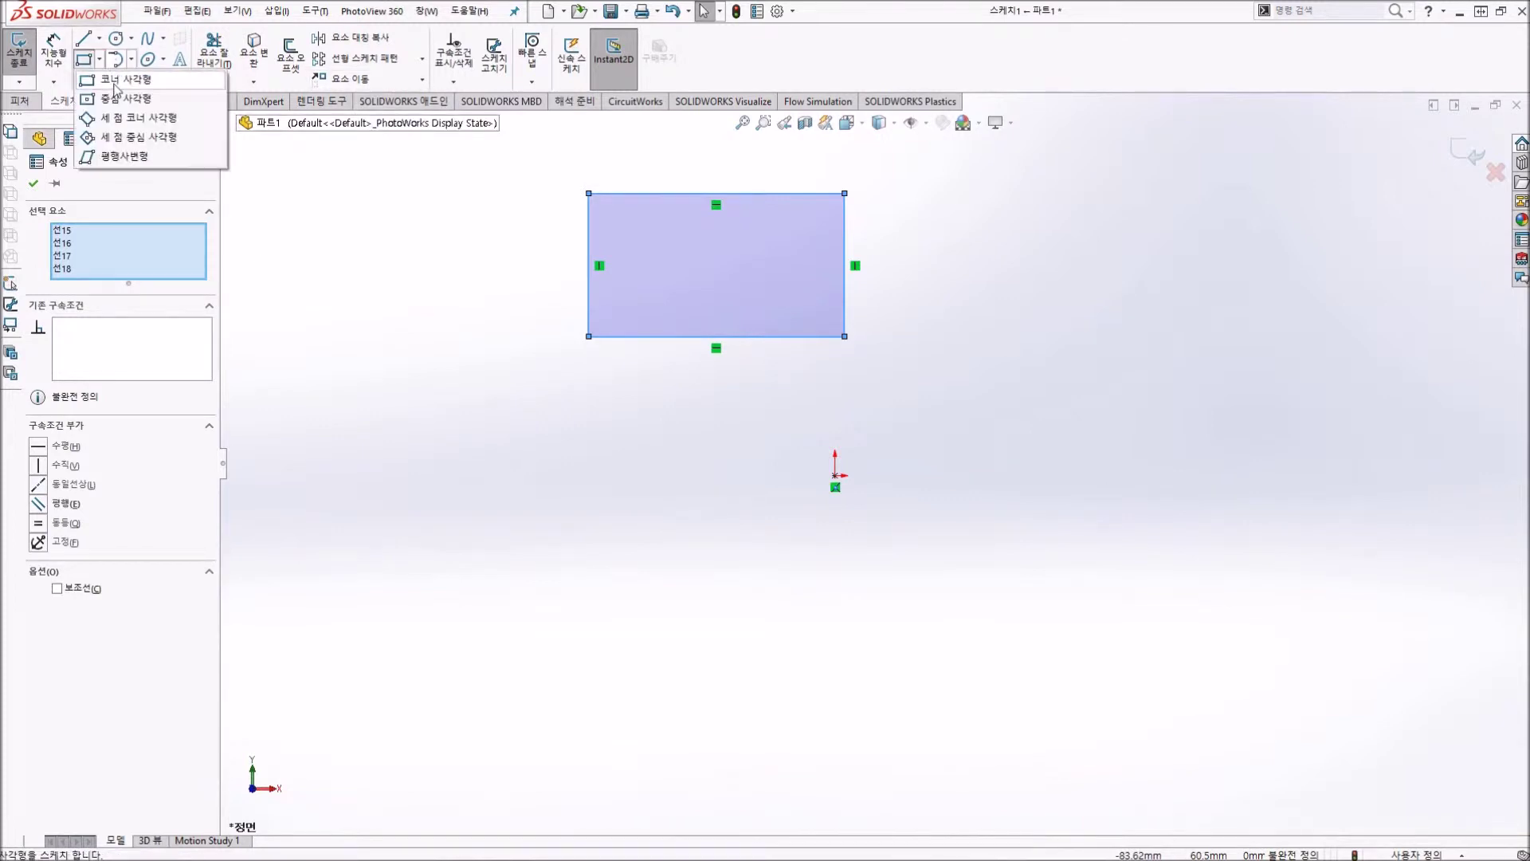
pyautogui.click(120, 94)
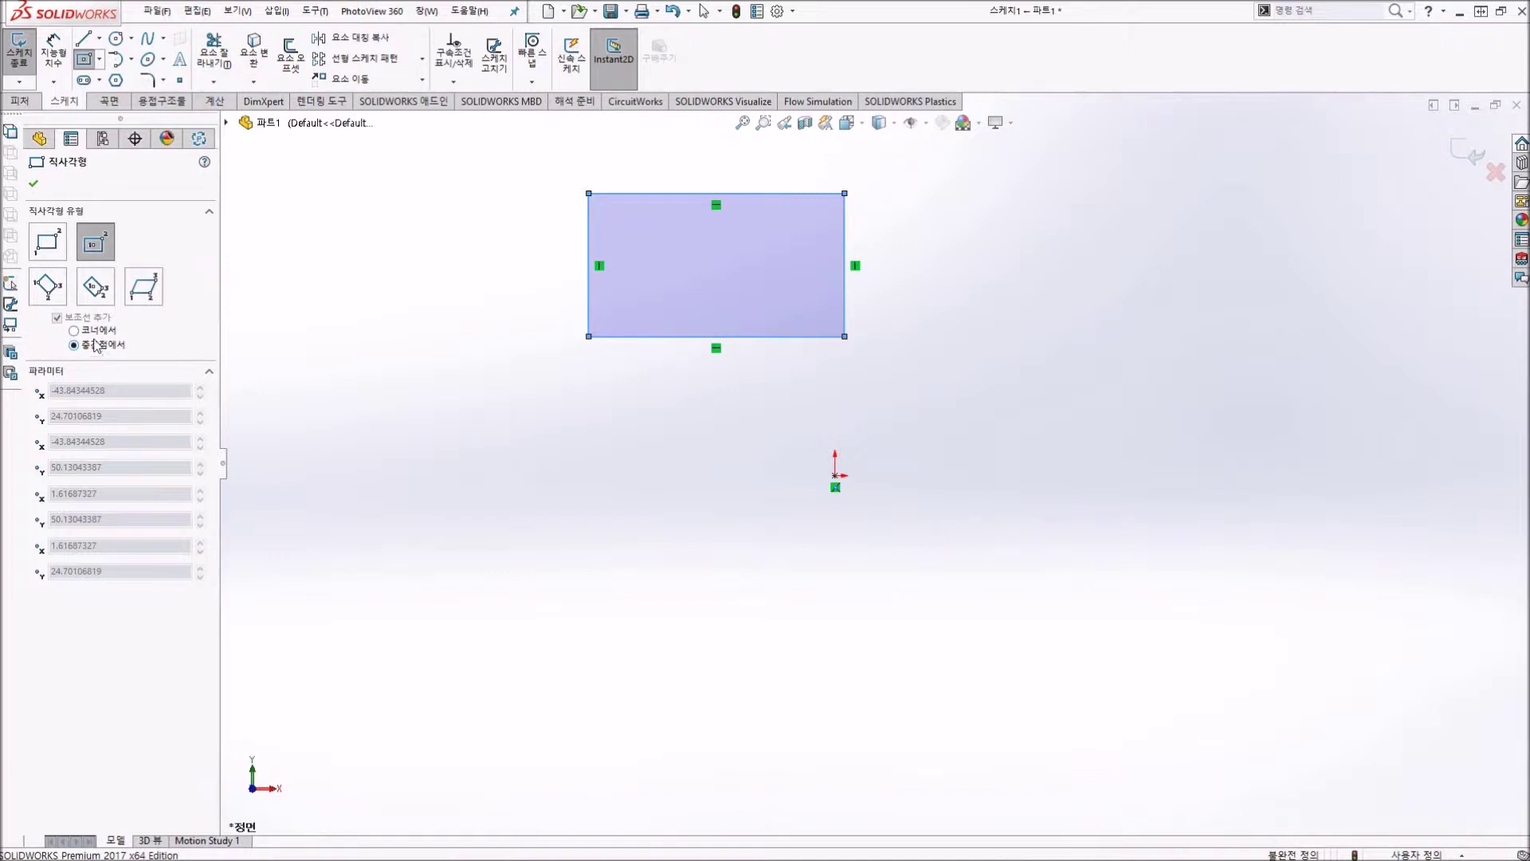
pyautogui.click(524, 512)
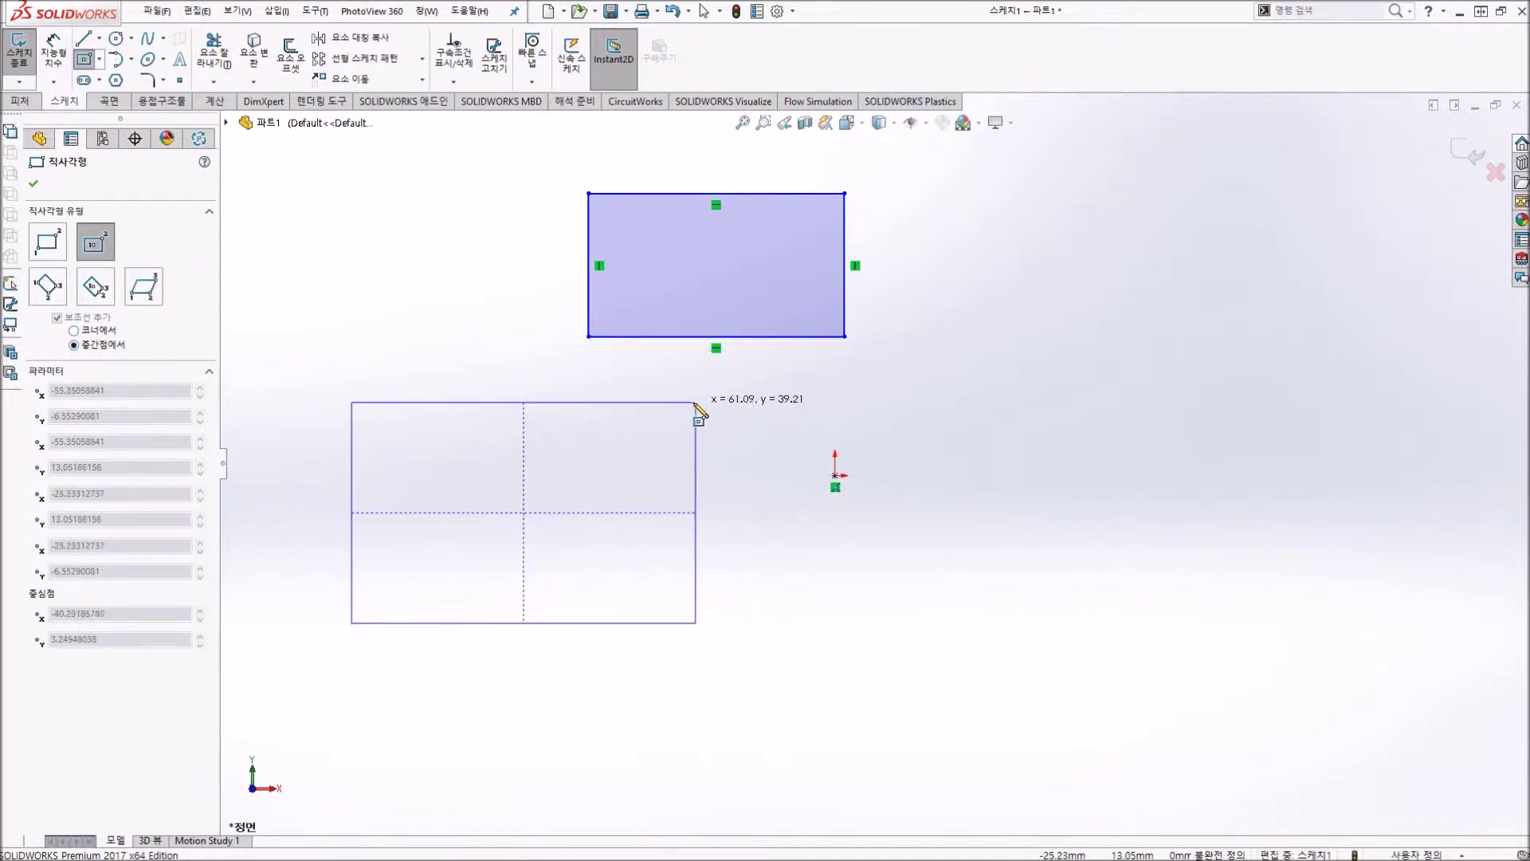
pyautogui.click(692, 410)
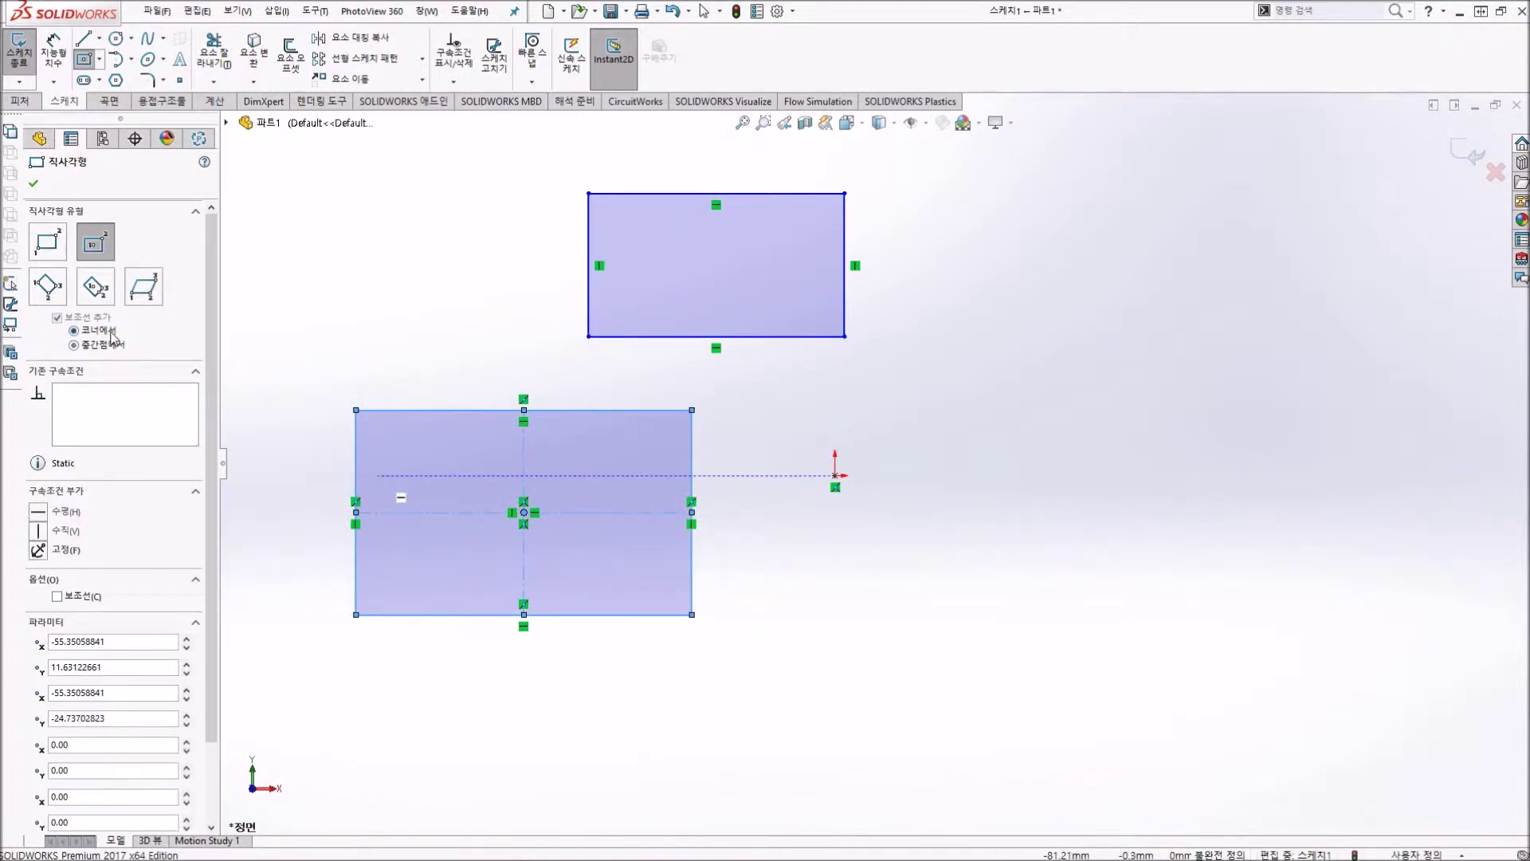
pyautogui.click(955, 546)
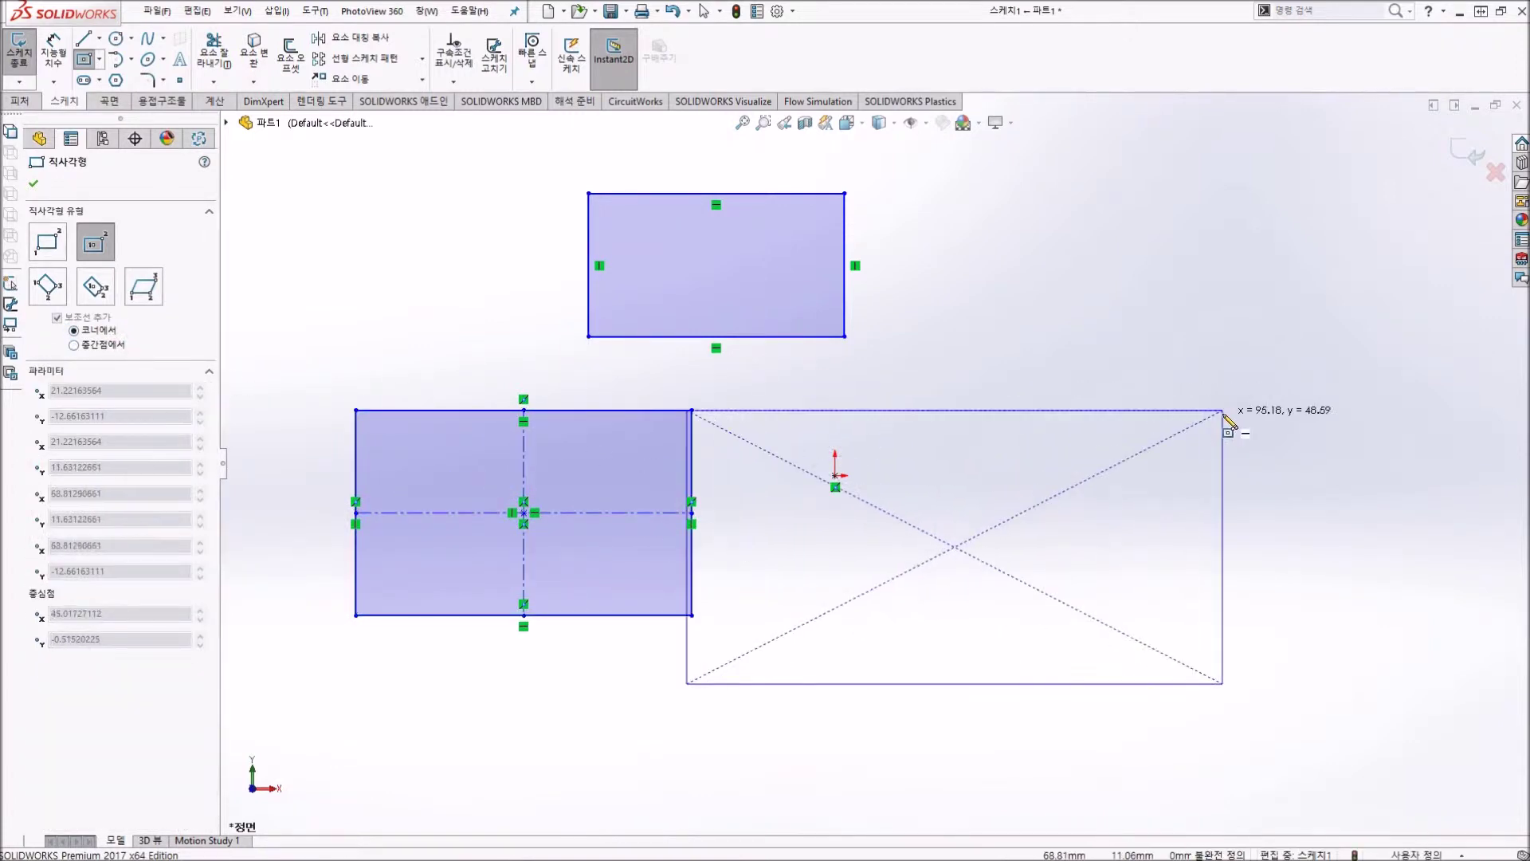
pyautogui.click(1223, 410)
# Step: Draw a tilted 3 Point Corner Rectangle and fit the sketch in view
pyautogui.click(45, 285)
pyautogui.click(944, 169)
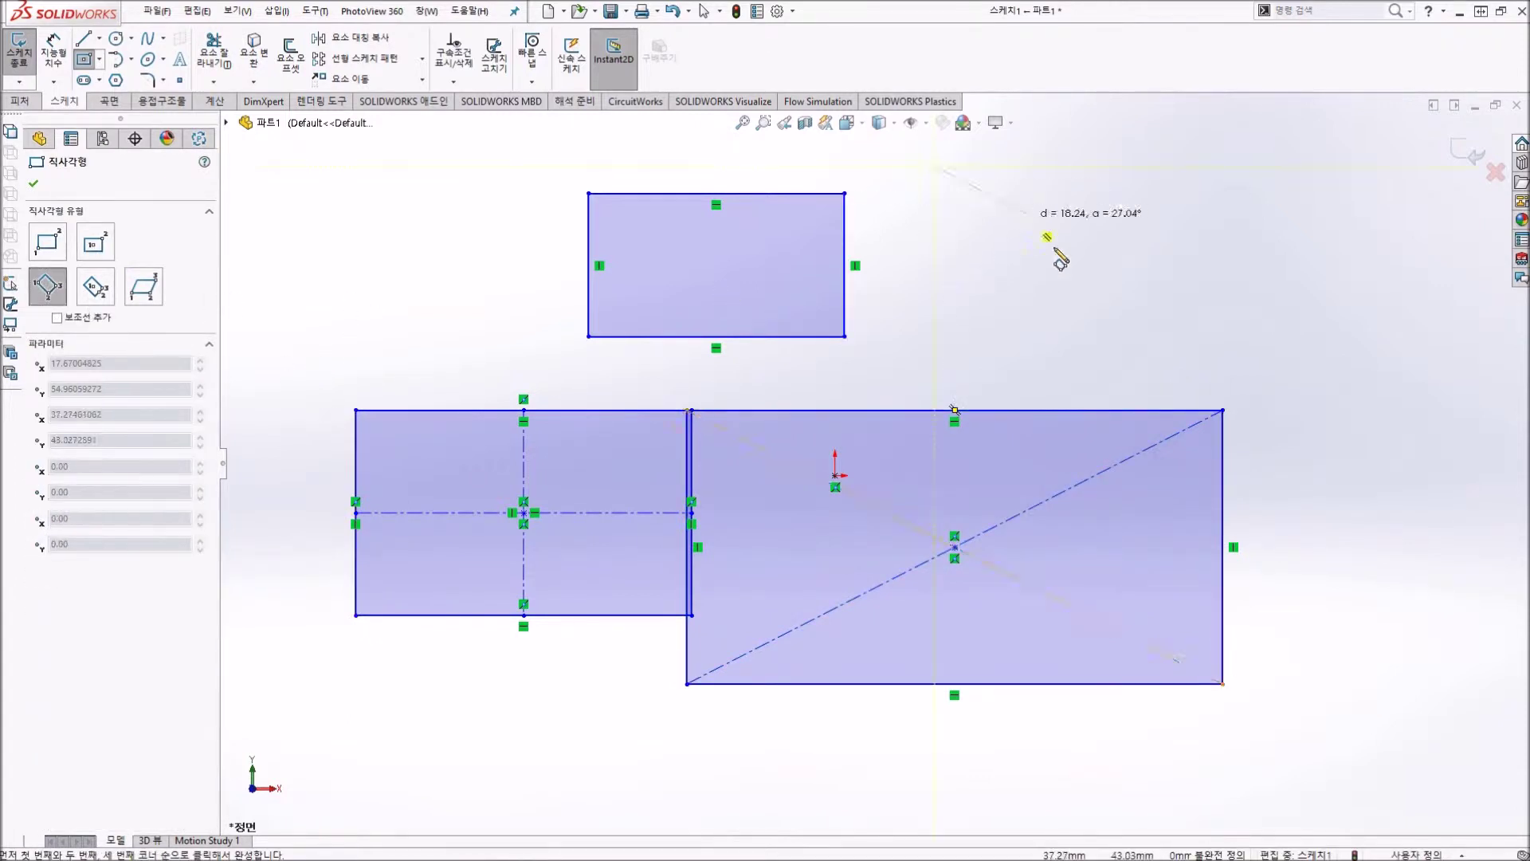
pyautogui.click(1084, 295)
pyautogui.click(1224, 227)
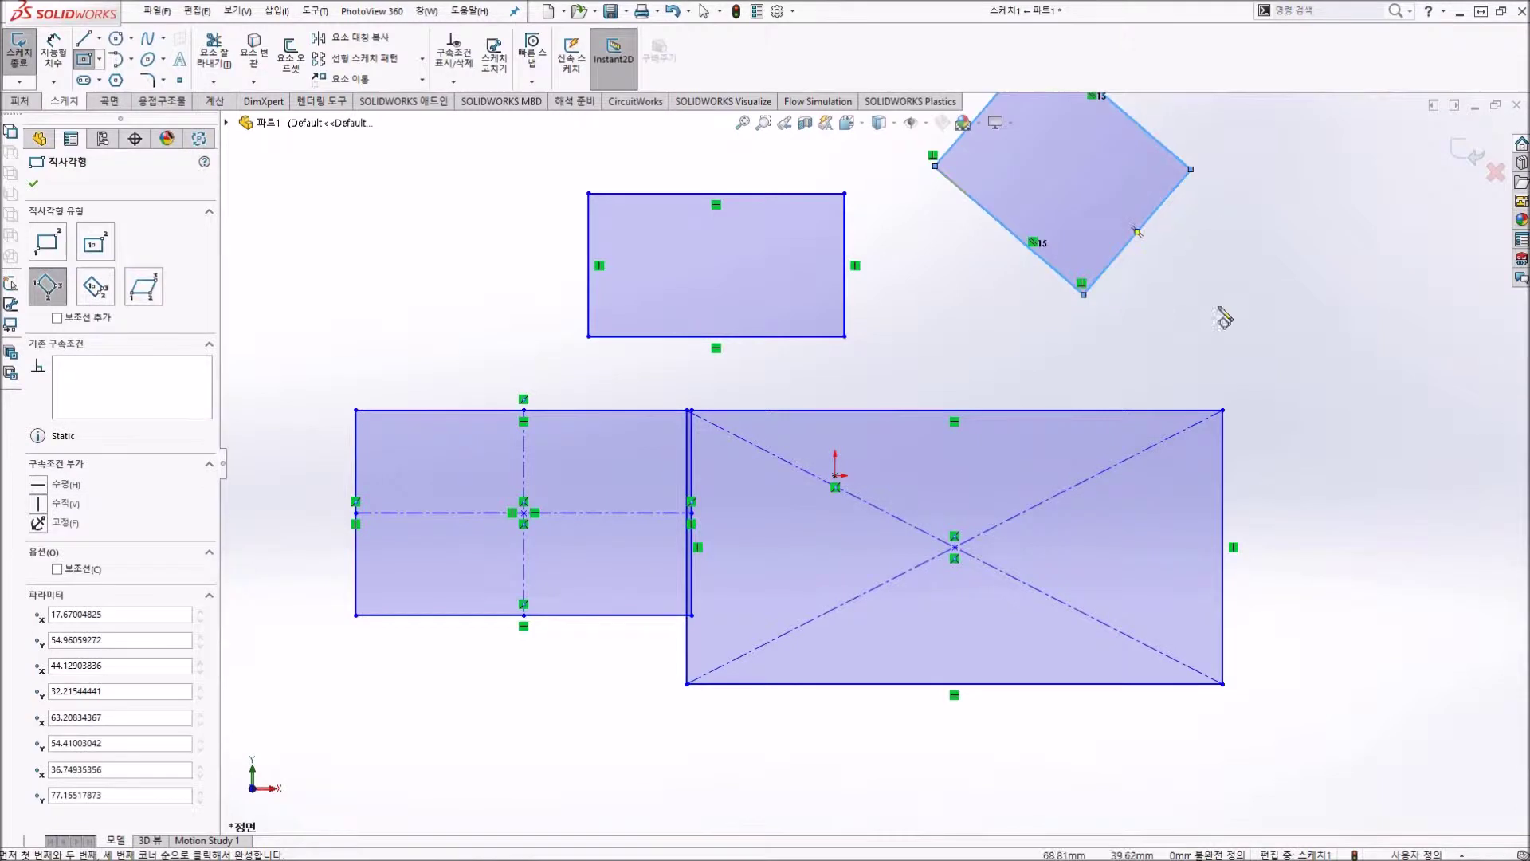
pyautogui.press('f')
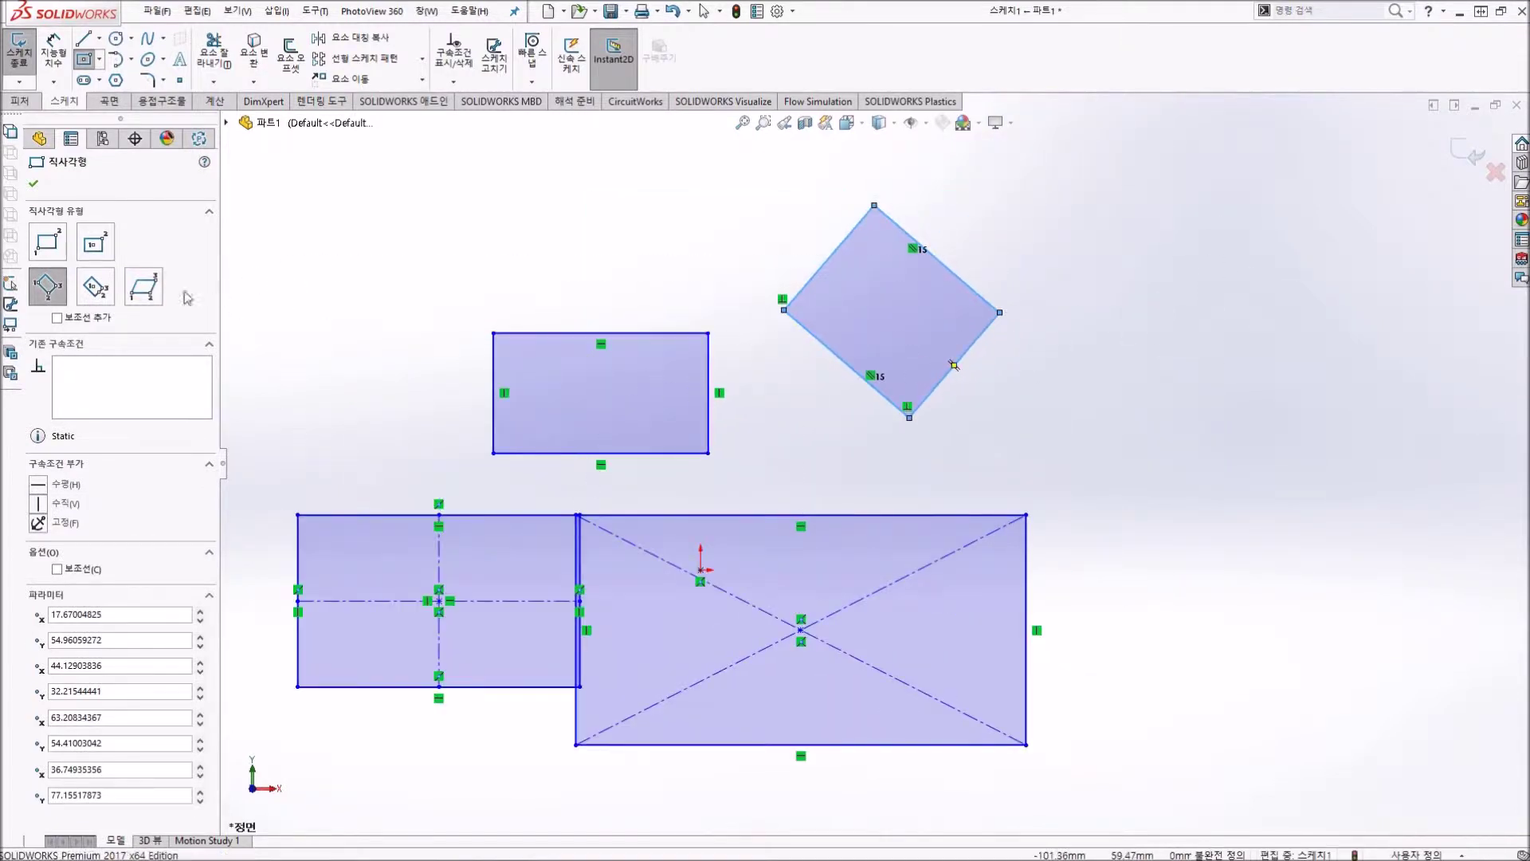
# Step: Draw a tilted 3 Point Center Rectangle with construction lines
pyautogui.click(95, 287)
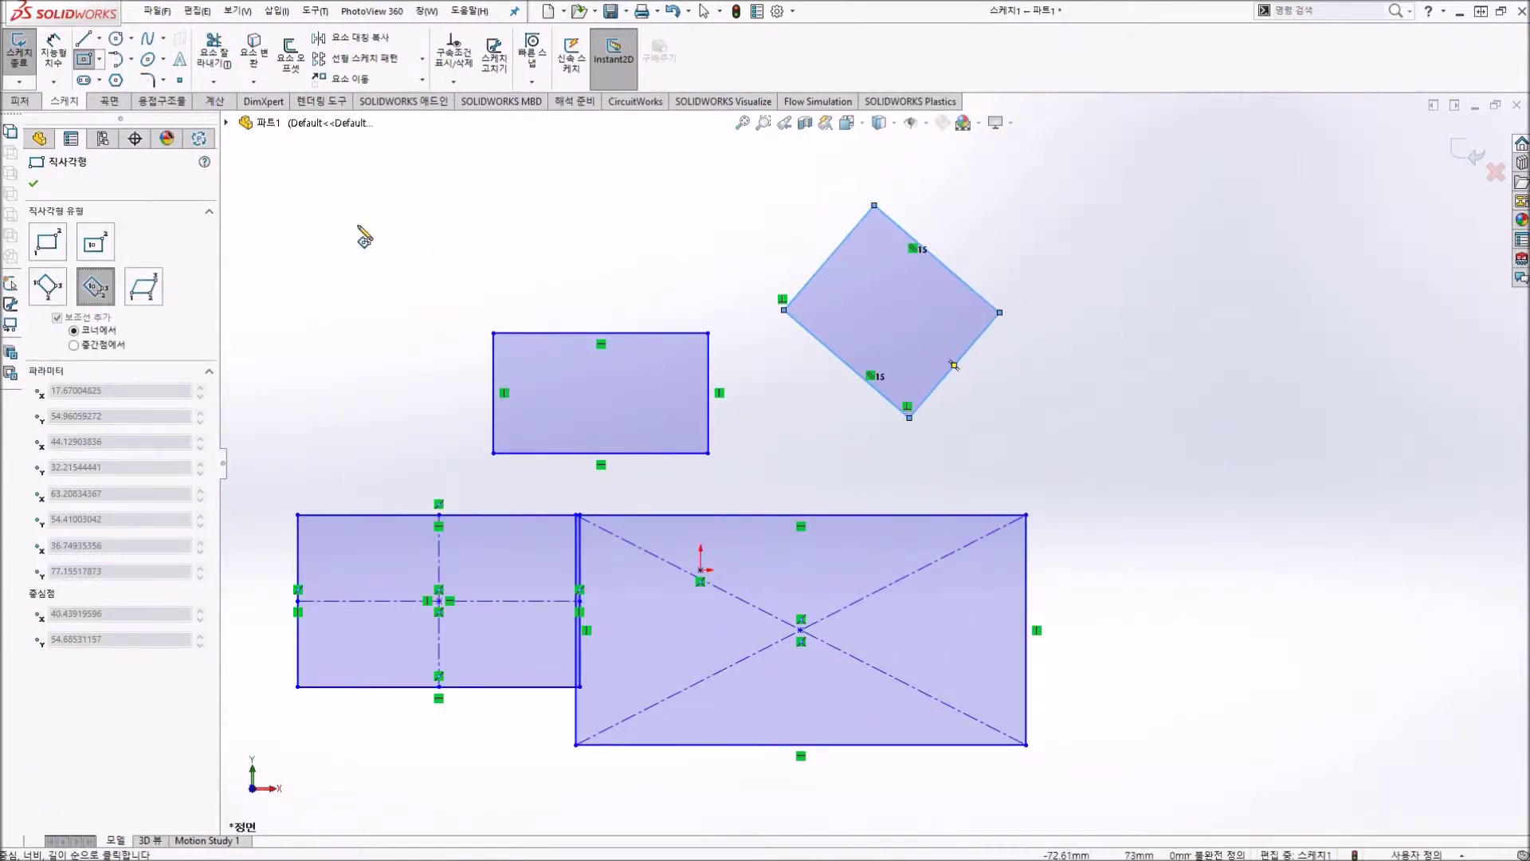
pyautogui.click(342, 206)
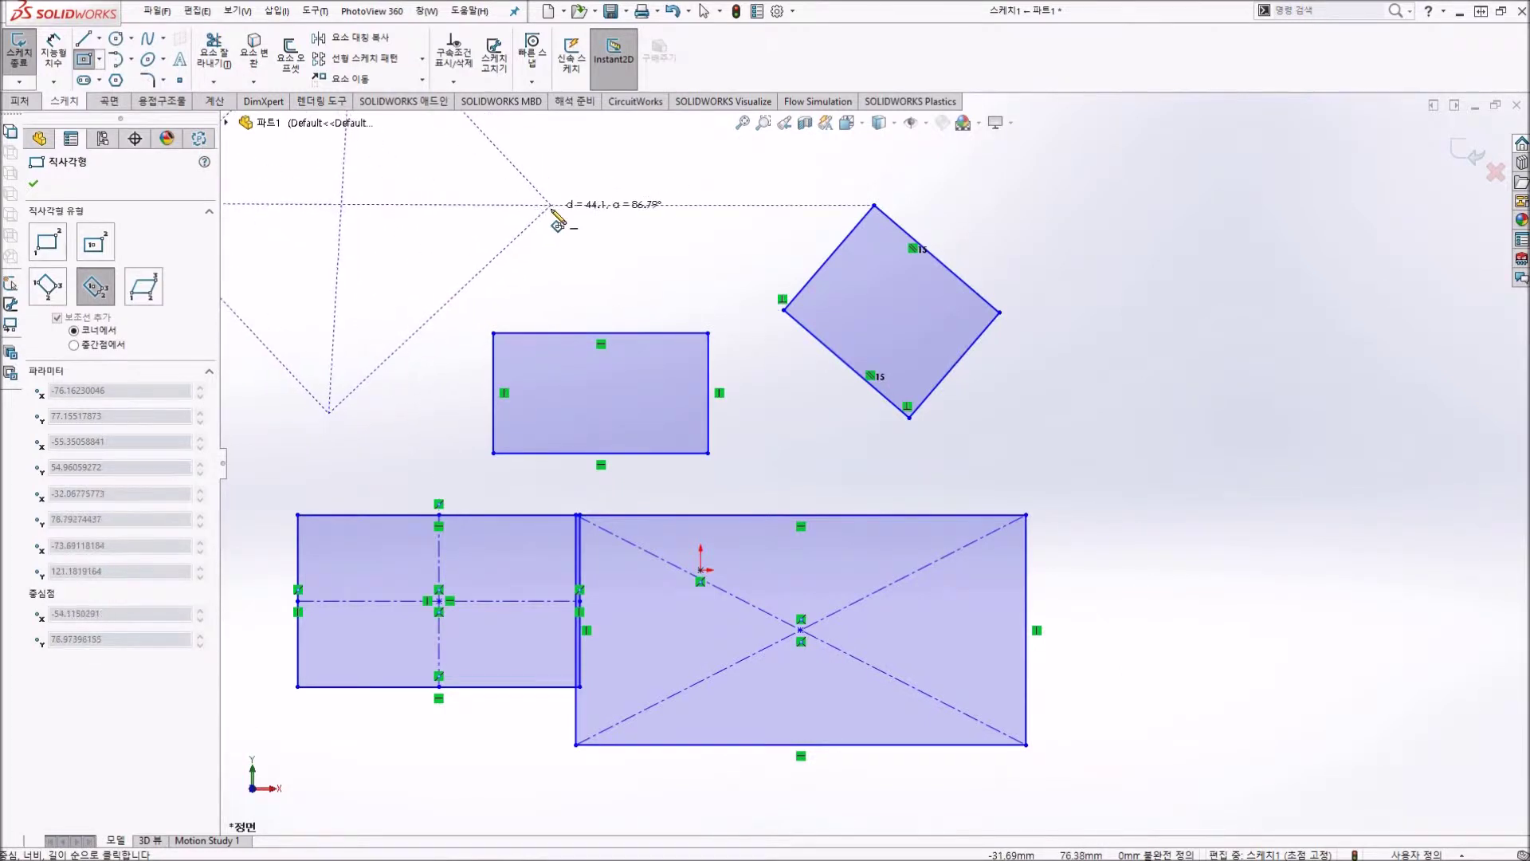
pyautogui.click(439, 309)
pyautogui.scroll(3, 732, 332)
pyautogui.scroll(-2, 732, 332)
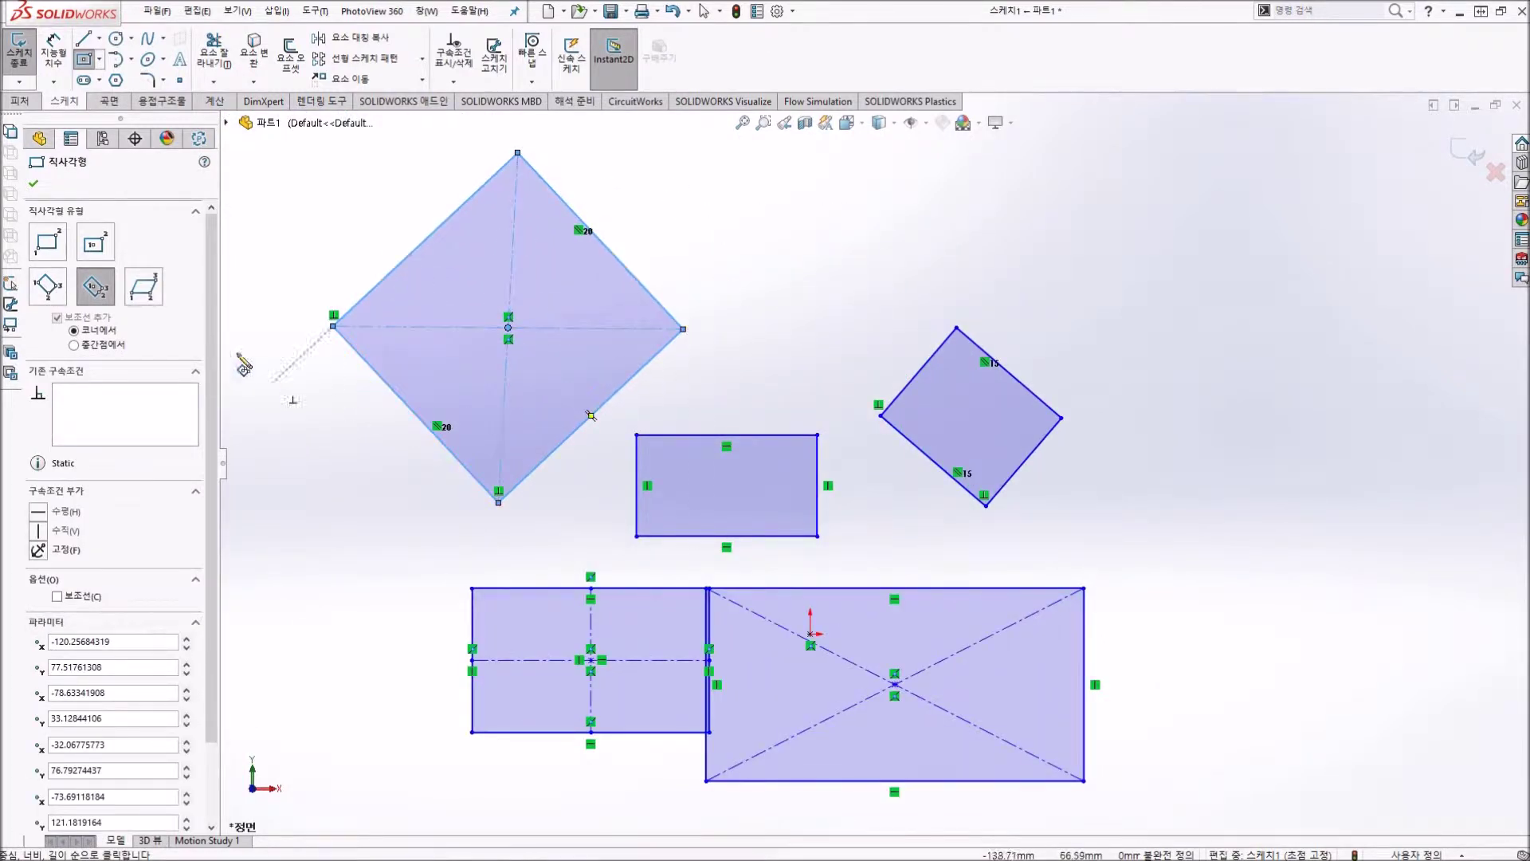
# Step: Draw a parallelogram with its top edge level with the diamond
pyautogui.click(144, 286)
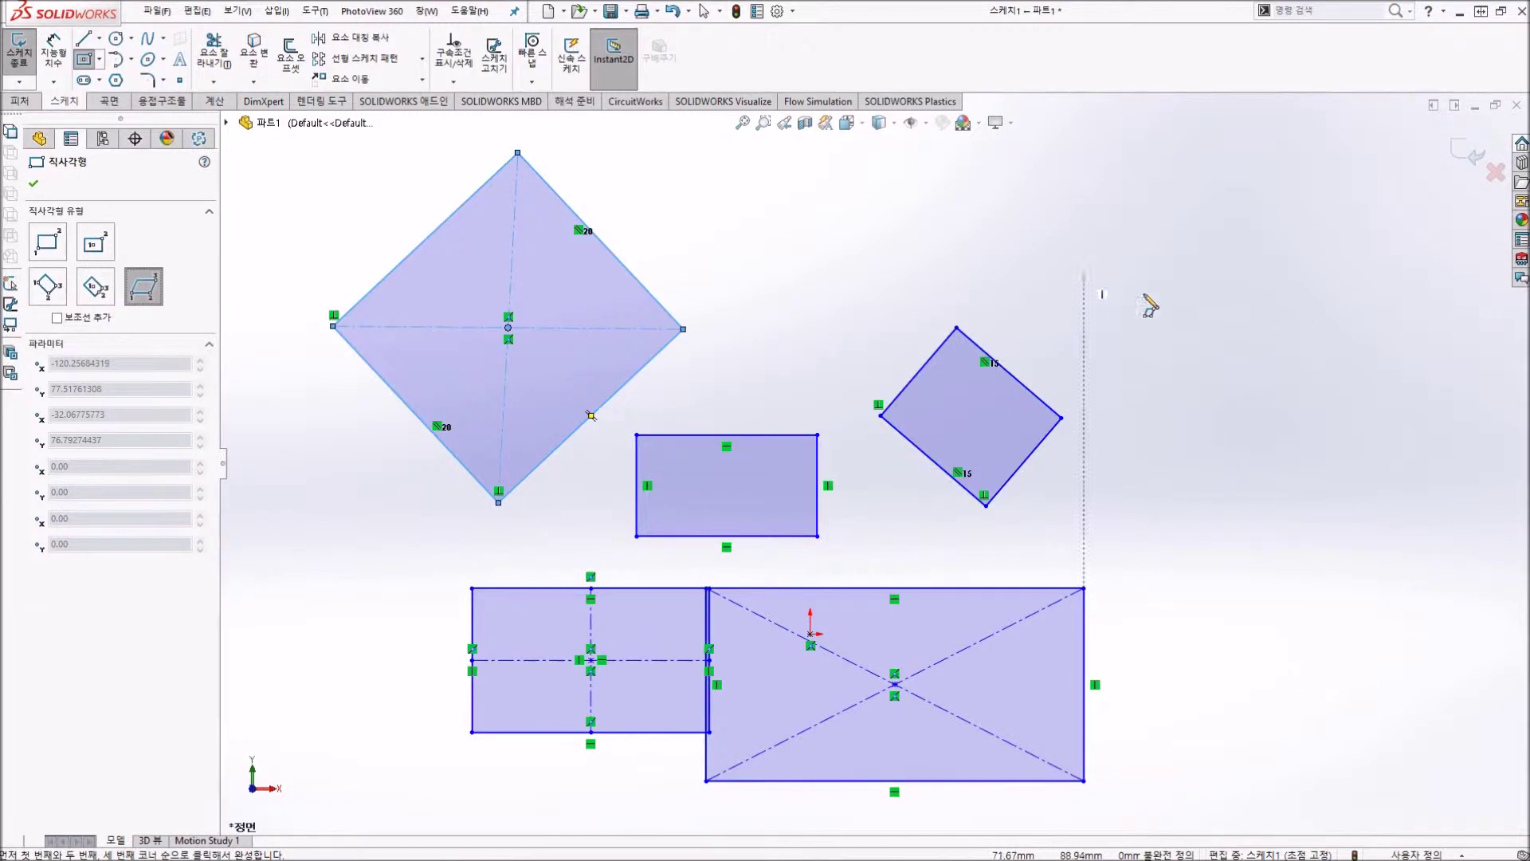
pyautogui.scroll(2, 1155, 581)
pyautogui.scroll(-2, 1079, 519)
pyautogui.click(986, 475)
pyautogui.click(1161, 266)
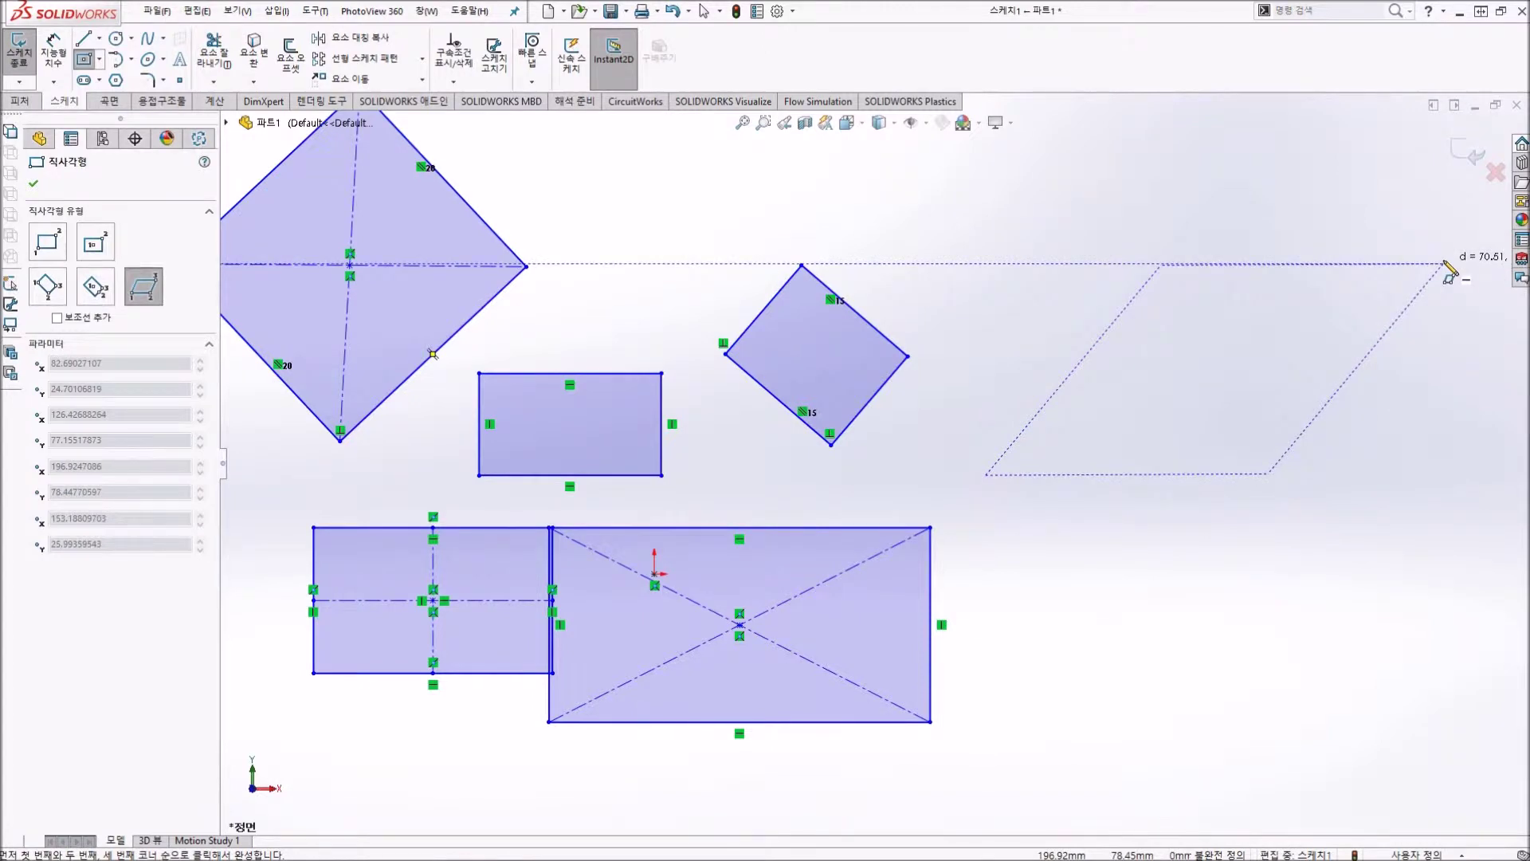
pyautogui.click(1446, 265)
# Step: Select every rectangle and parallelogram and delete them, leaving the sketch empty
pyautogui.scroll(2, 1243, 446)
pyautogui.scroll(2, 991, 518)
pyautogui.scroll(-2, 988, 514)
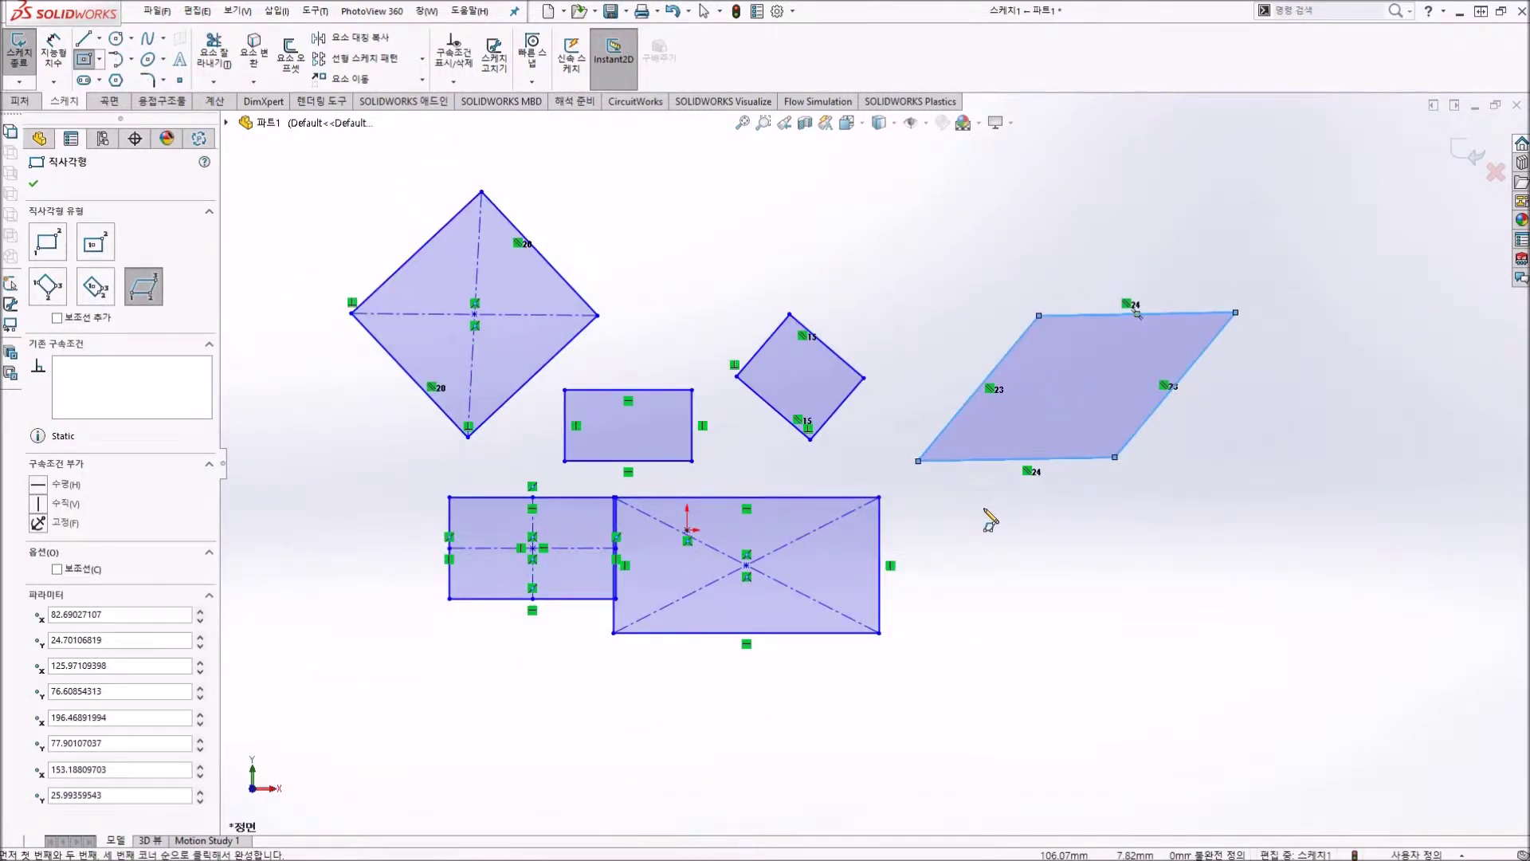
pyautogui.press('Escape')
pyautogui.moveTo(291, 144); pyautogui.dragTo(1336, 770)
pyautogui.press('Delete')
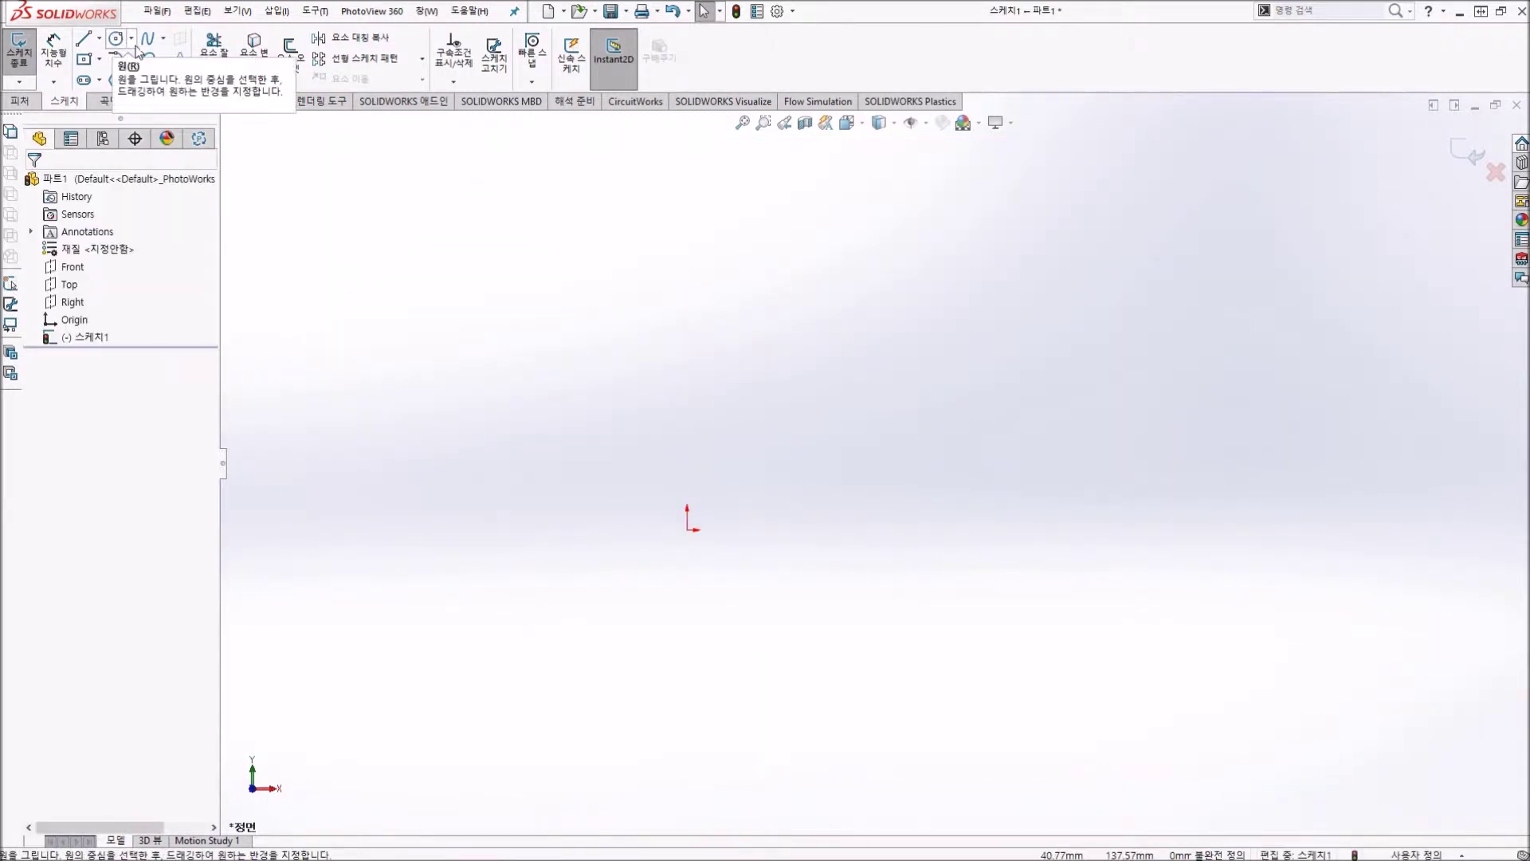
# Step: Sketch a large centre-point circle
pyautogui.click(116, 39)
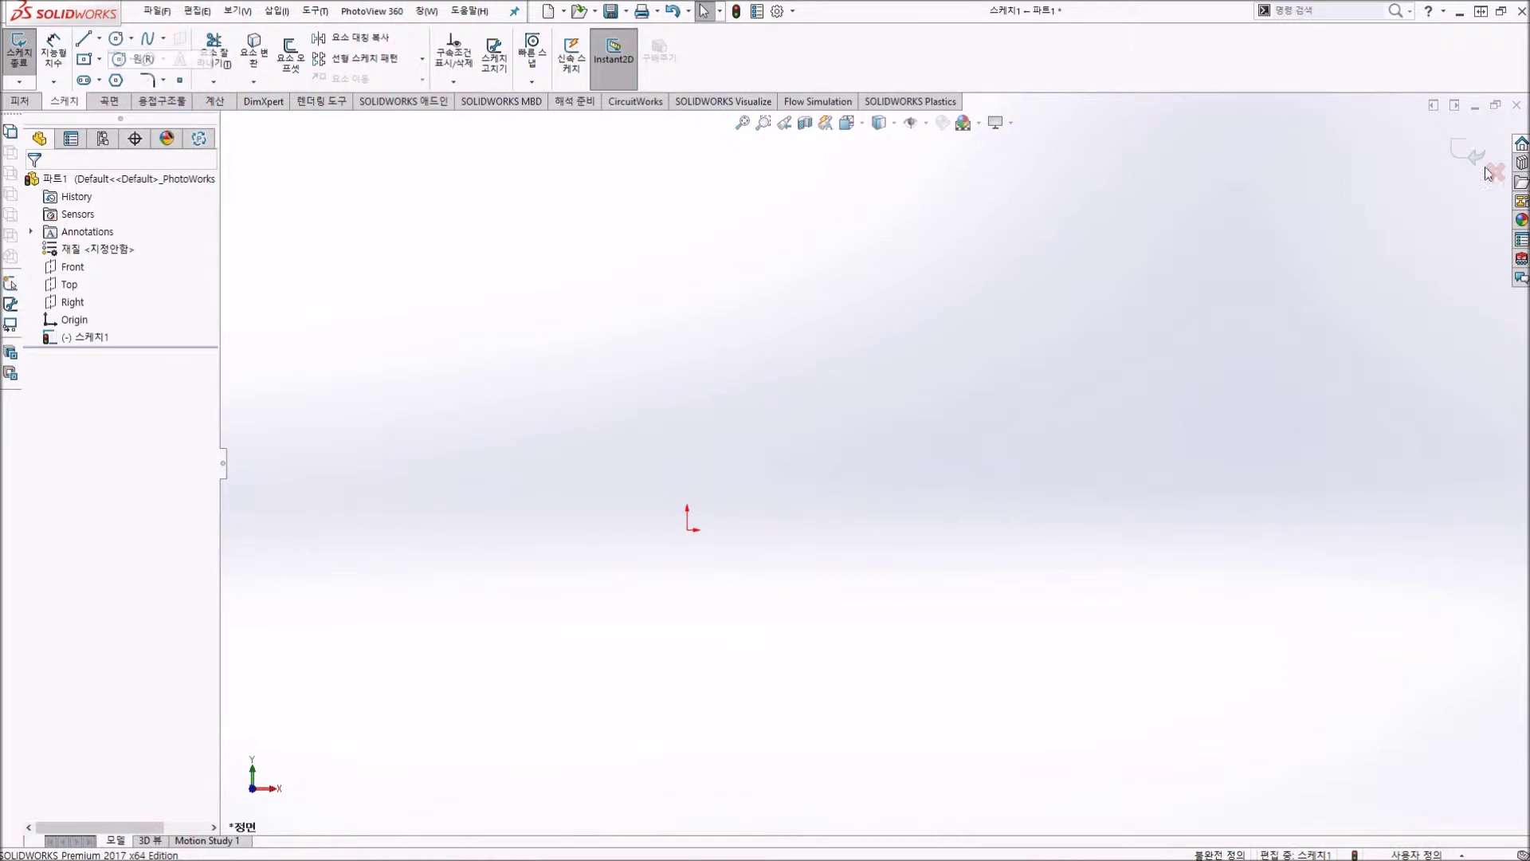
pyautogui.click(652, 400)
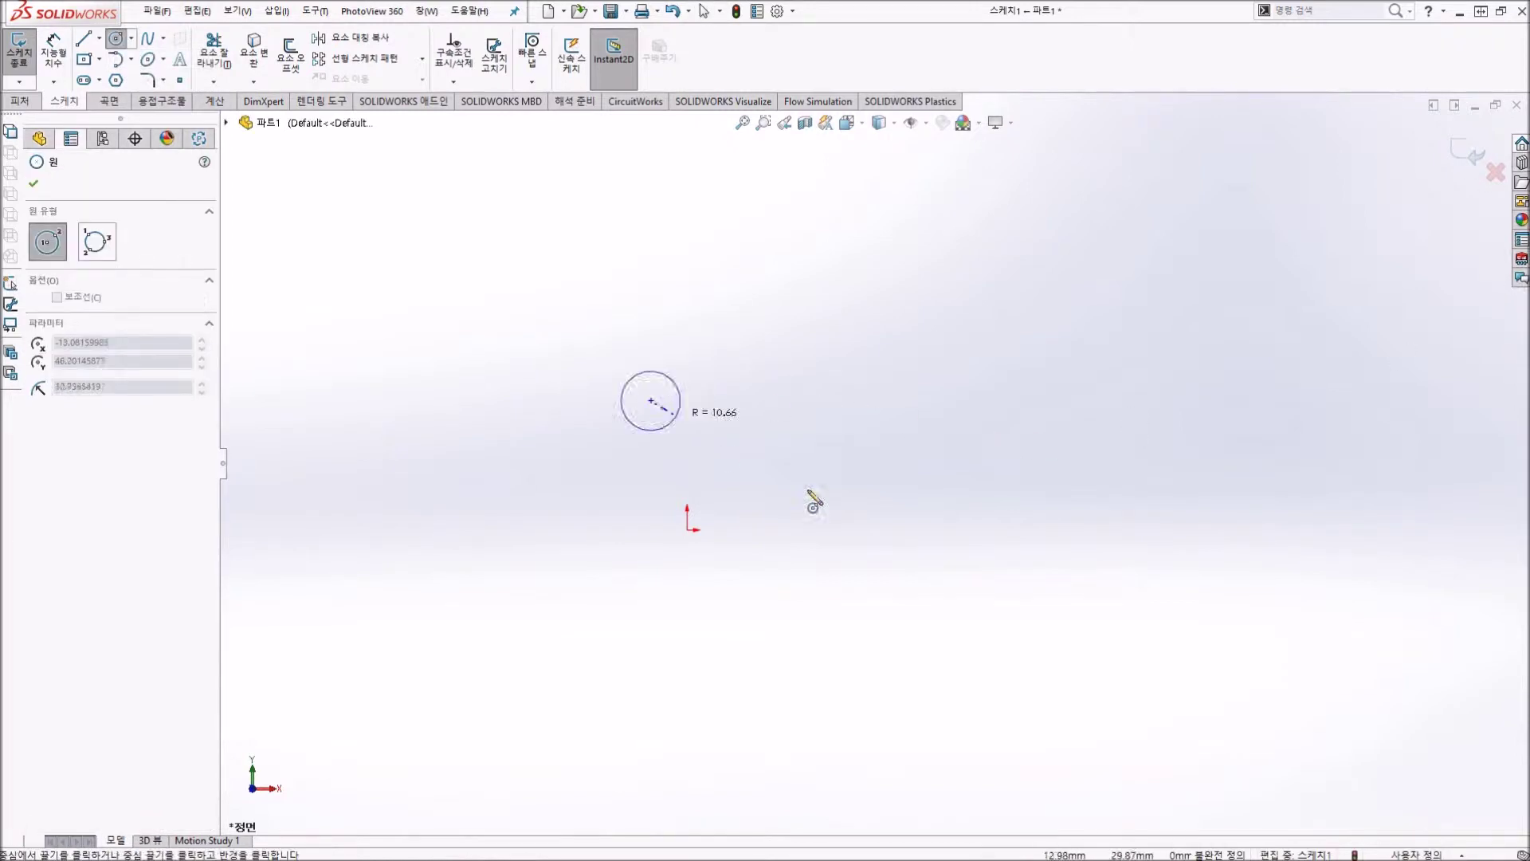
pyautogui.click(968, 577)
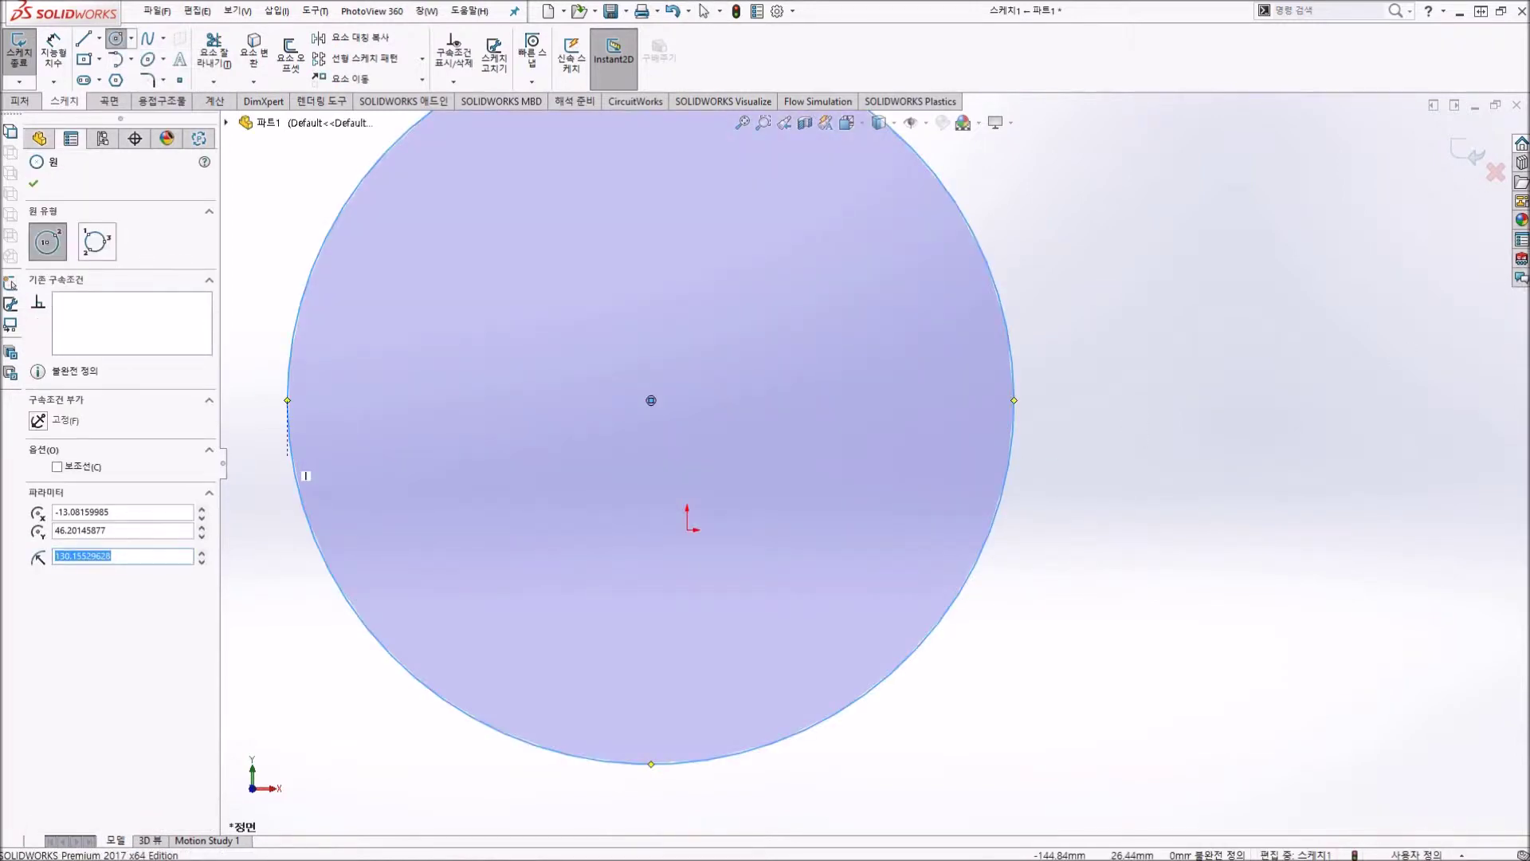
# Step: Add a three-point circle to the right of the first one
pyautogui.click(131, 38)
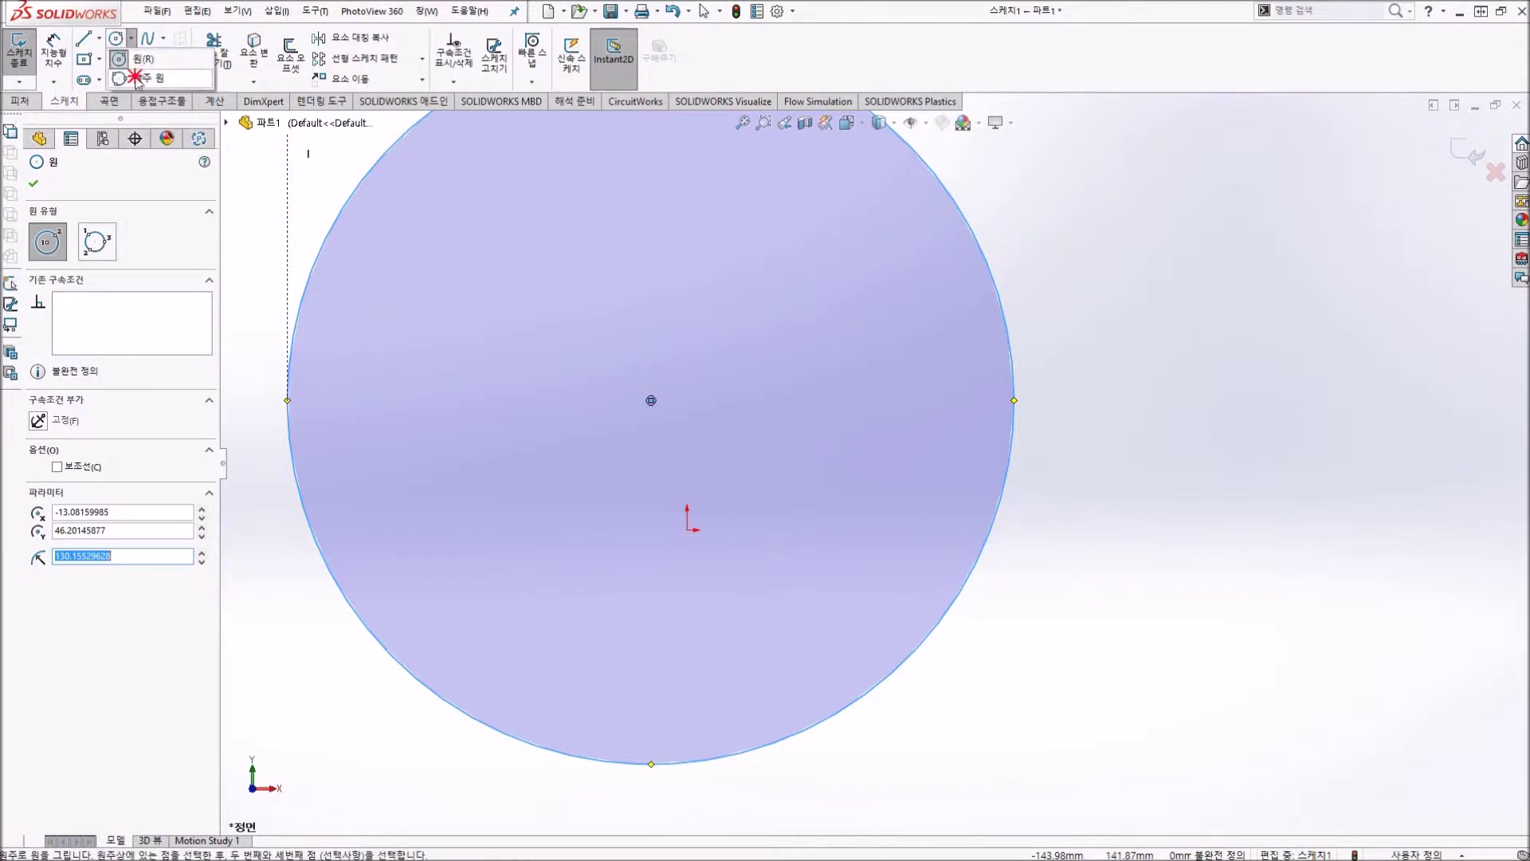
pyautogui.click(138, 78)
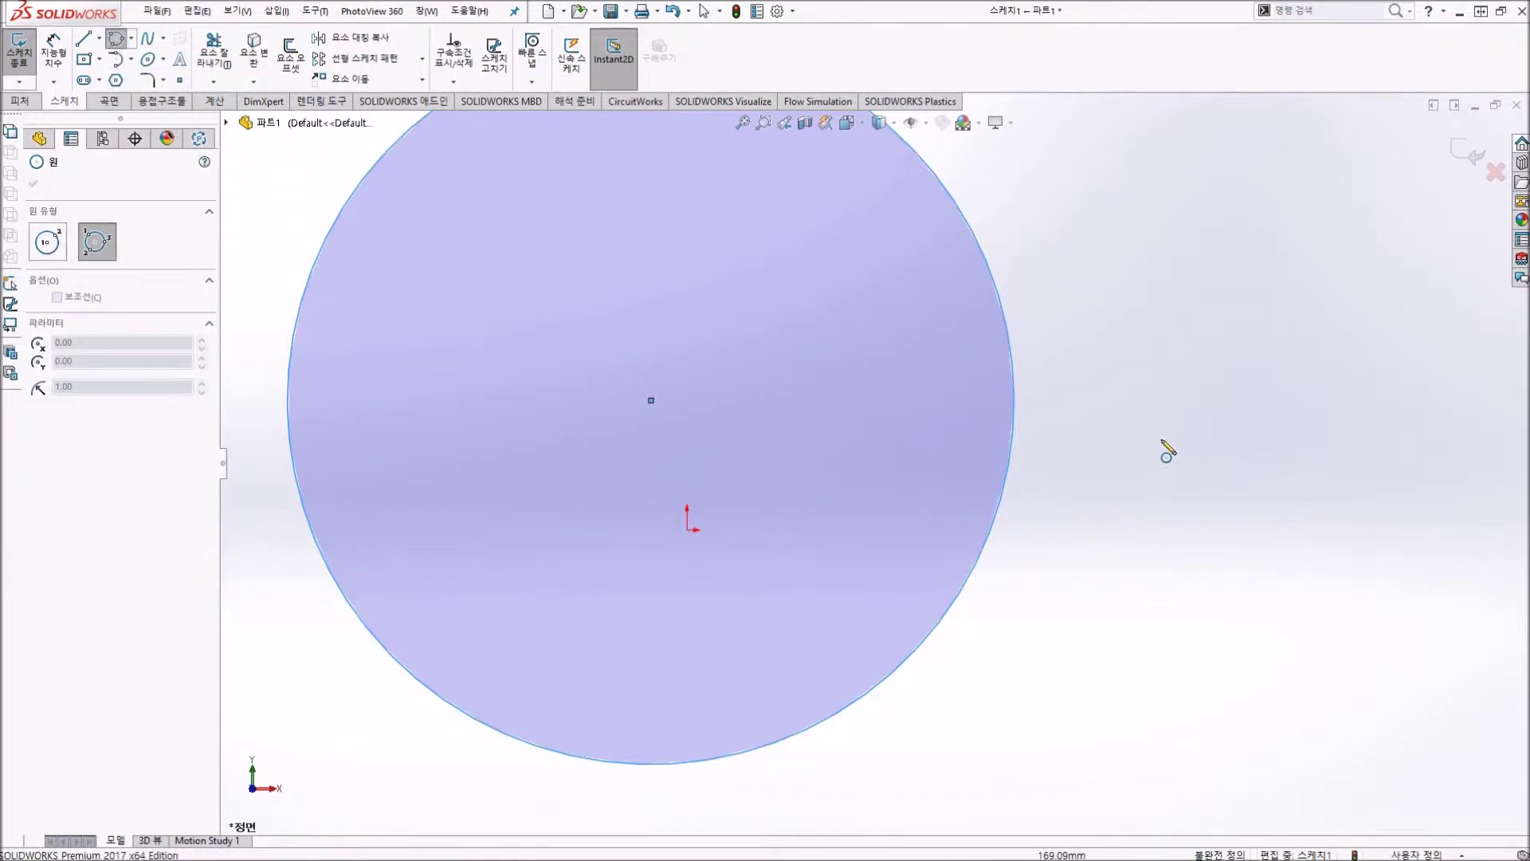
pyautogui.click(1183, 384)
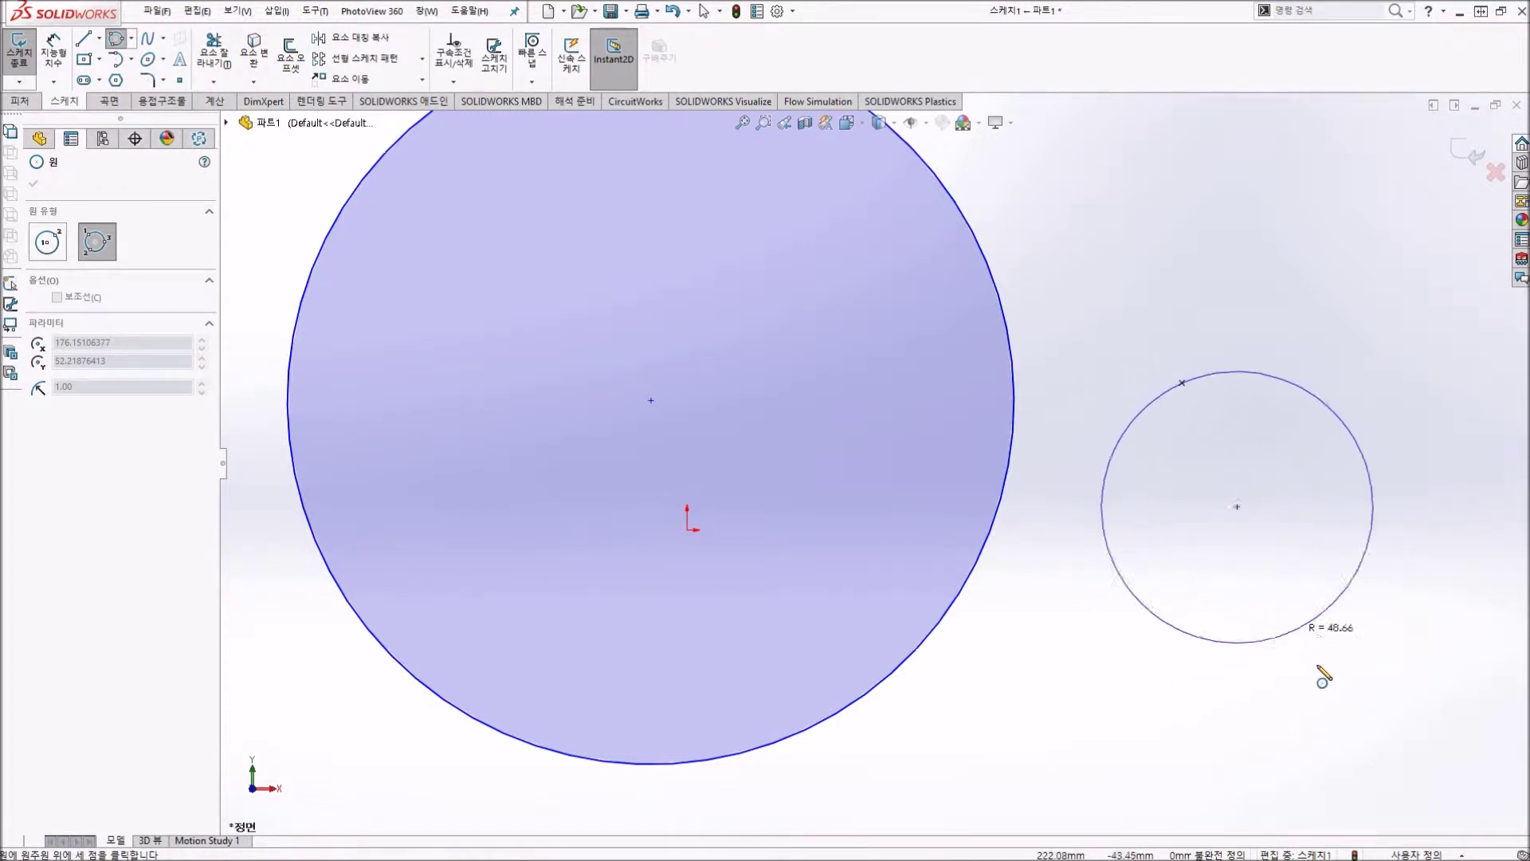
pyautogui.click(1395, 632)
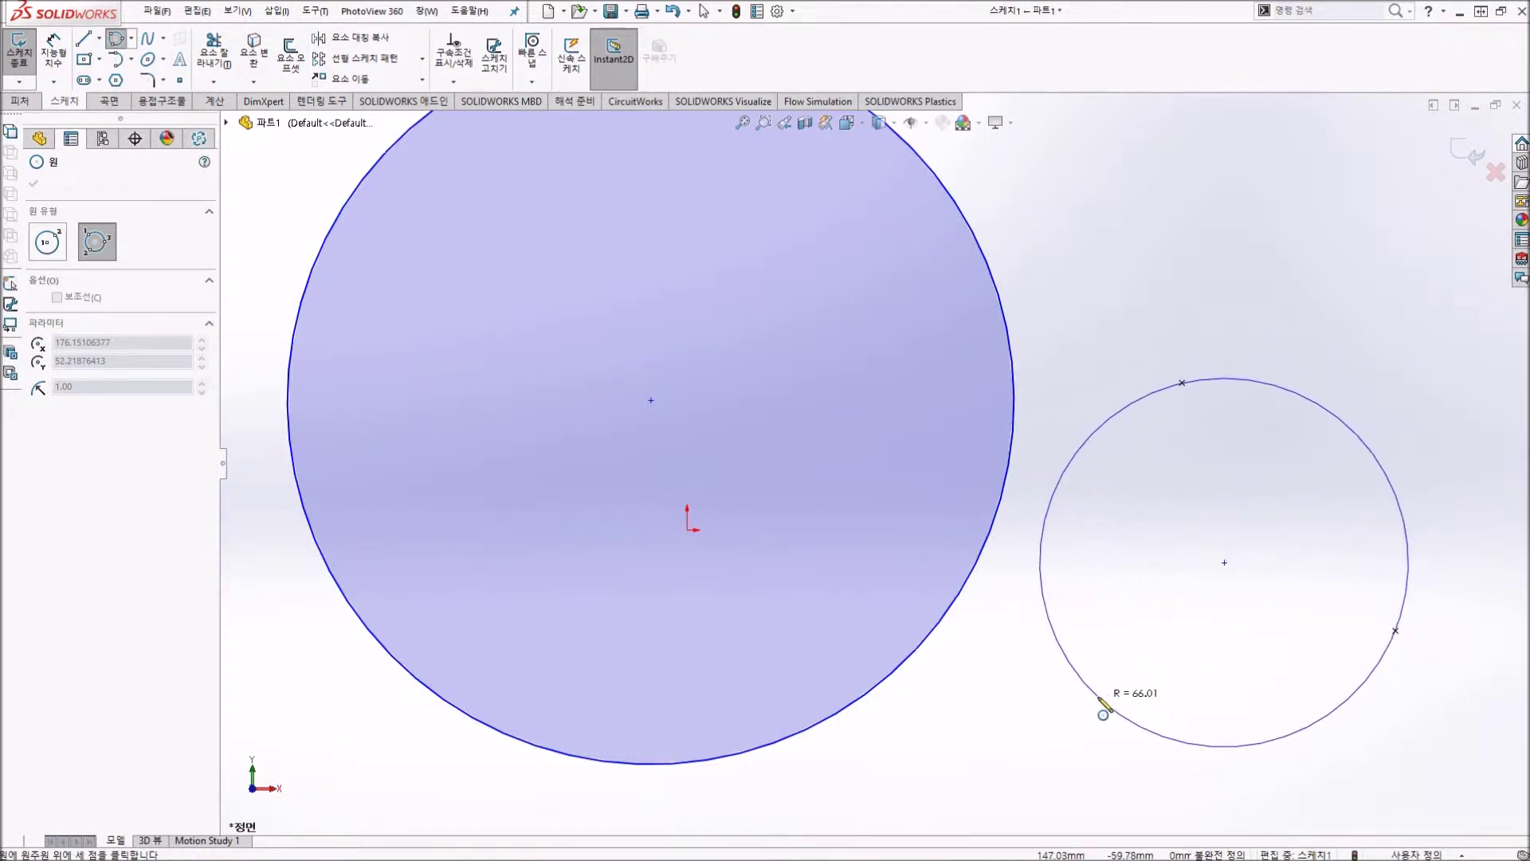
pyautogui.click(1101, 700)
pyautogui.press('f')
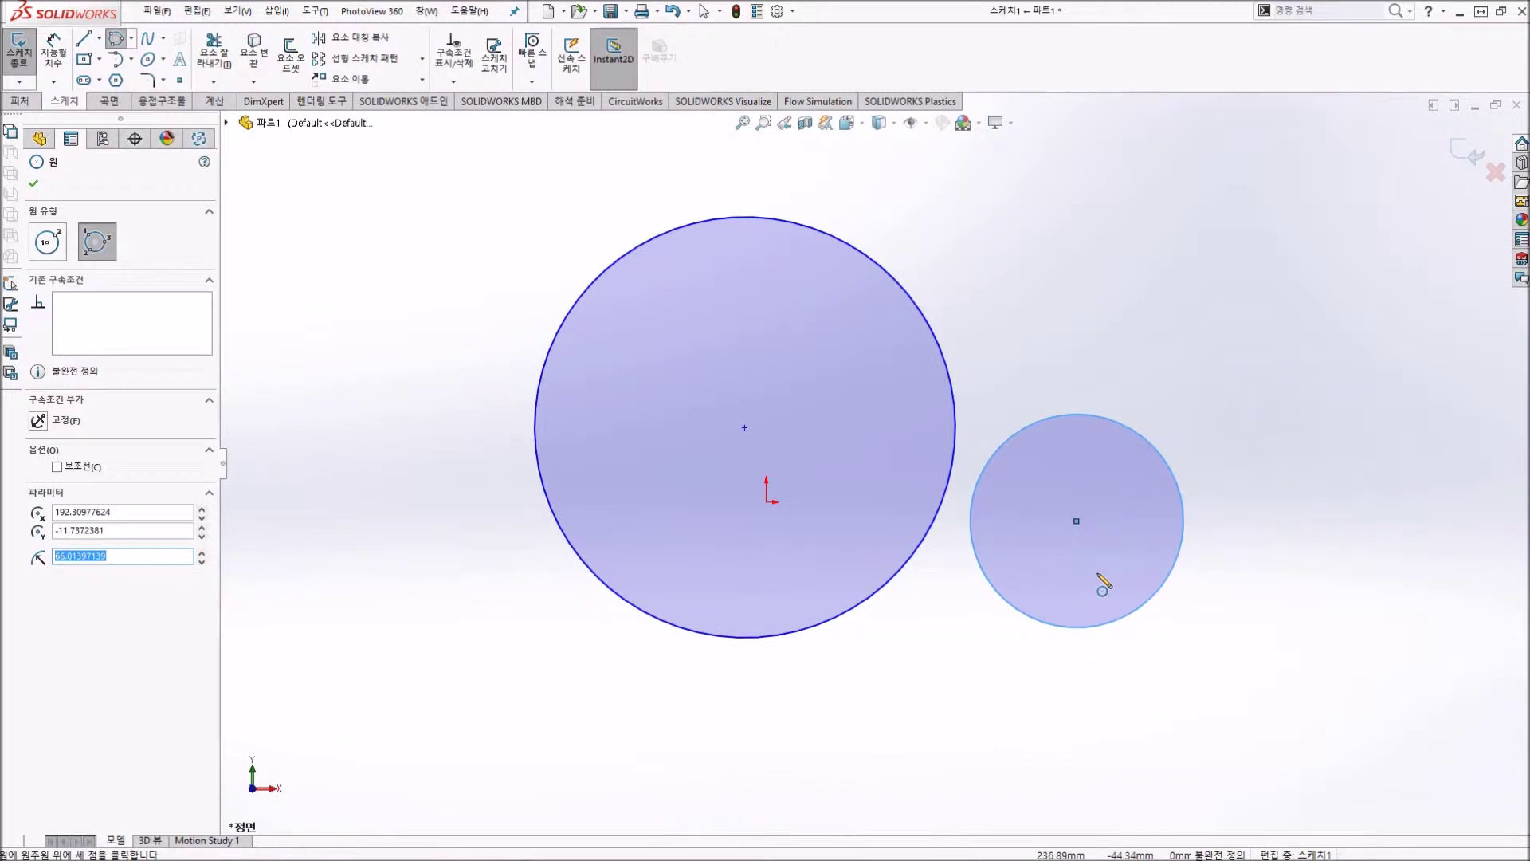
pyautogui.press('Escape')
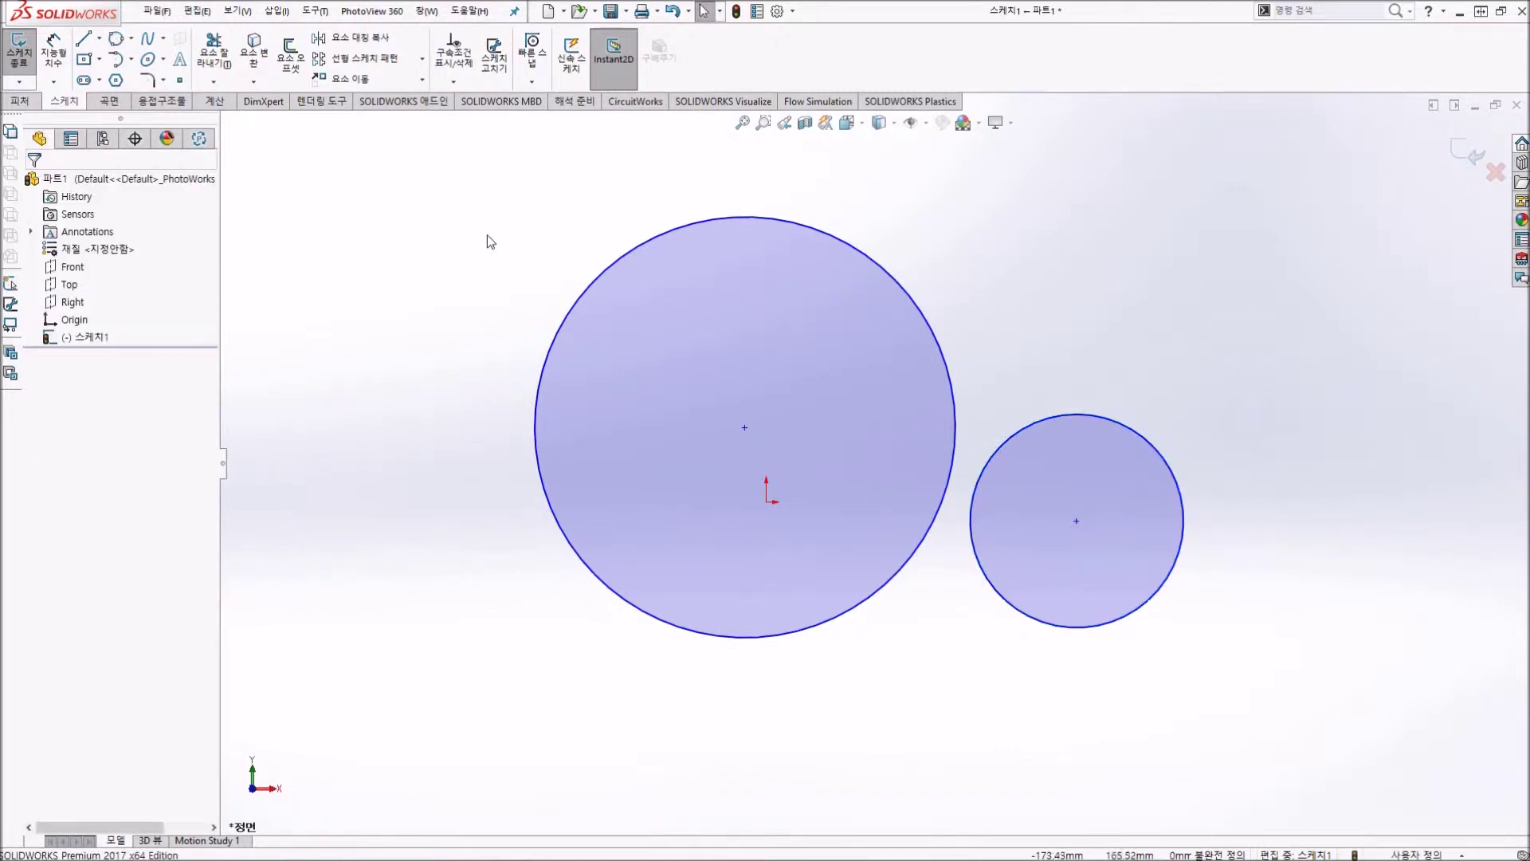
# Step: Add a third circle at the upper left through three perimeter points
pyautogui.click(115, 39)
pyautogui.click(340, 212)
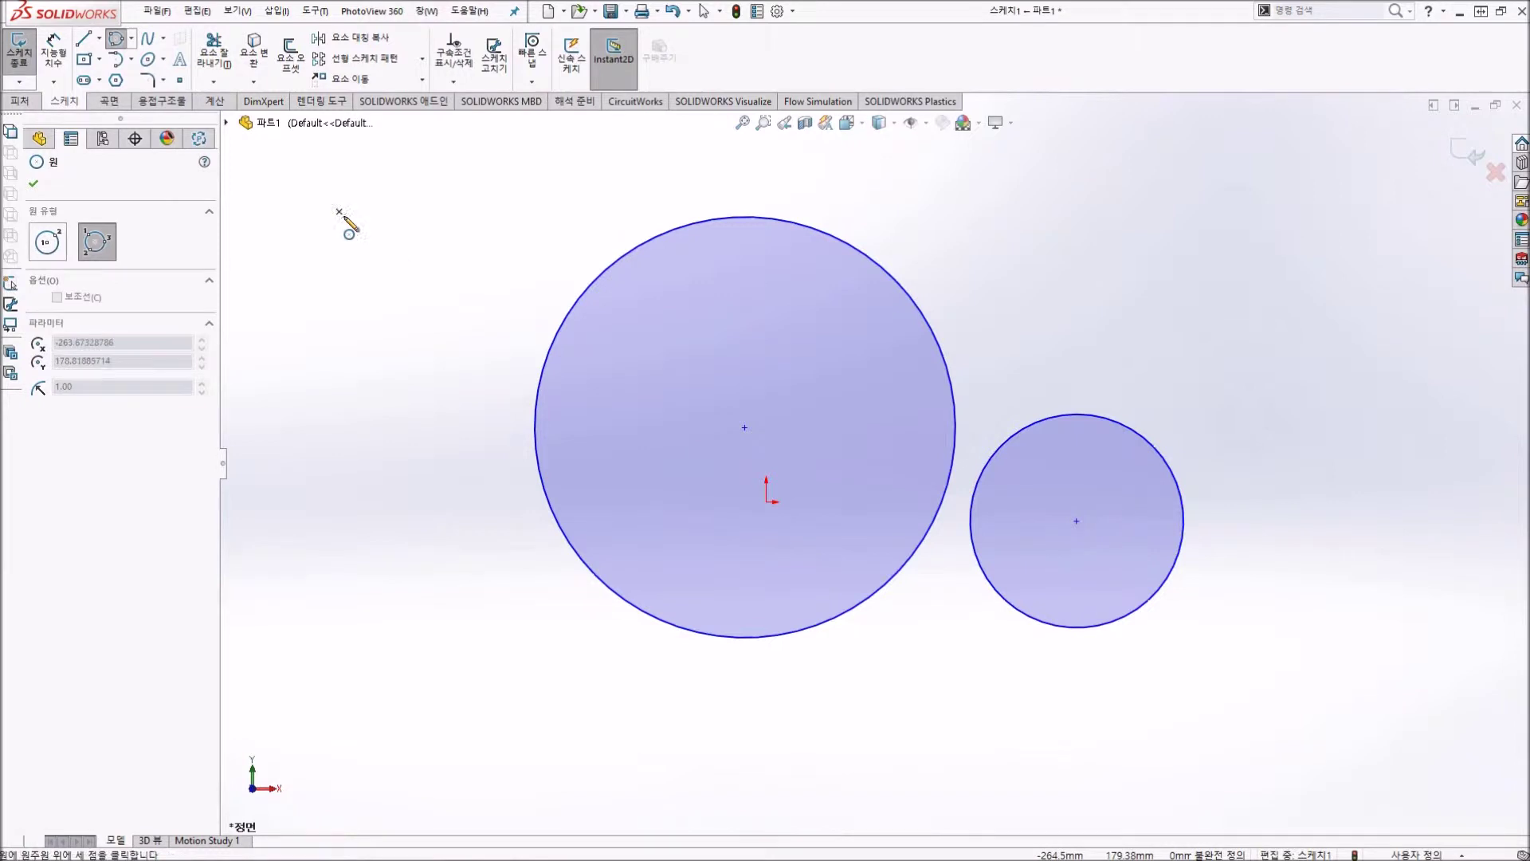
pyautogui.click(494, 438)
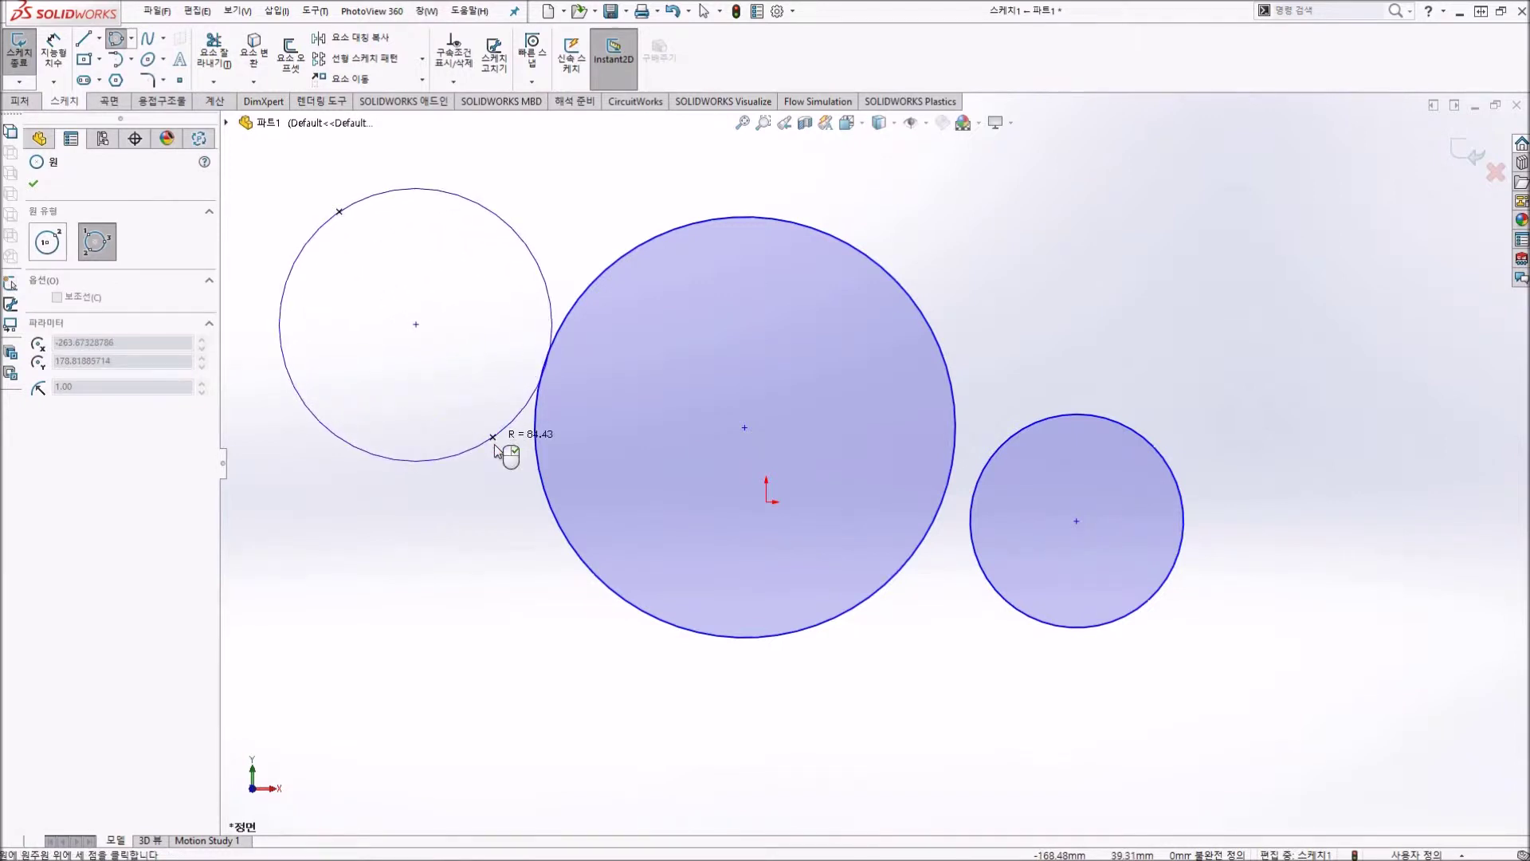
pyautogui.click(319, 414)
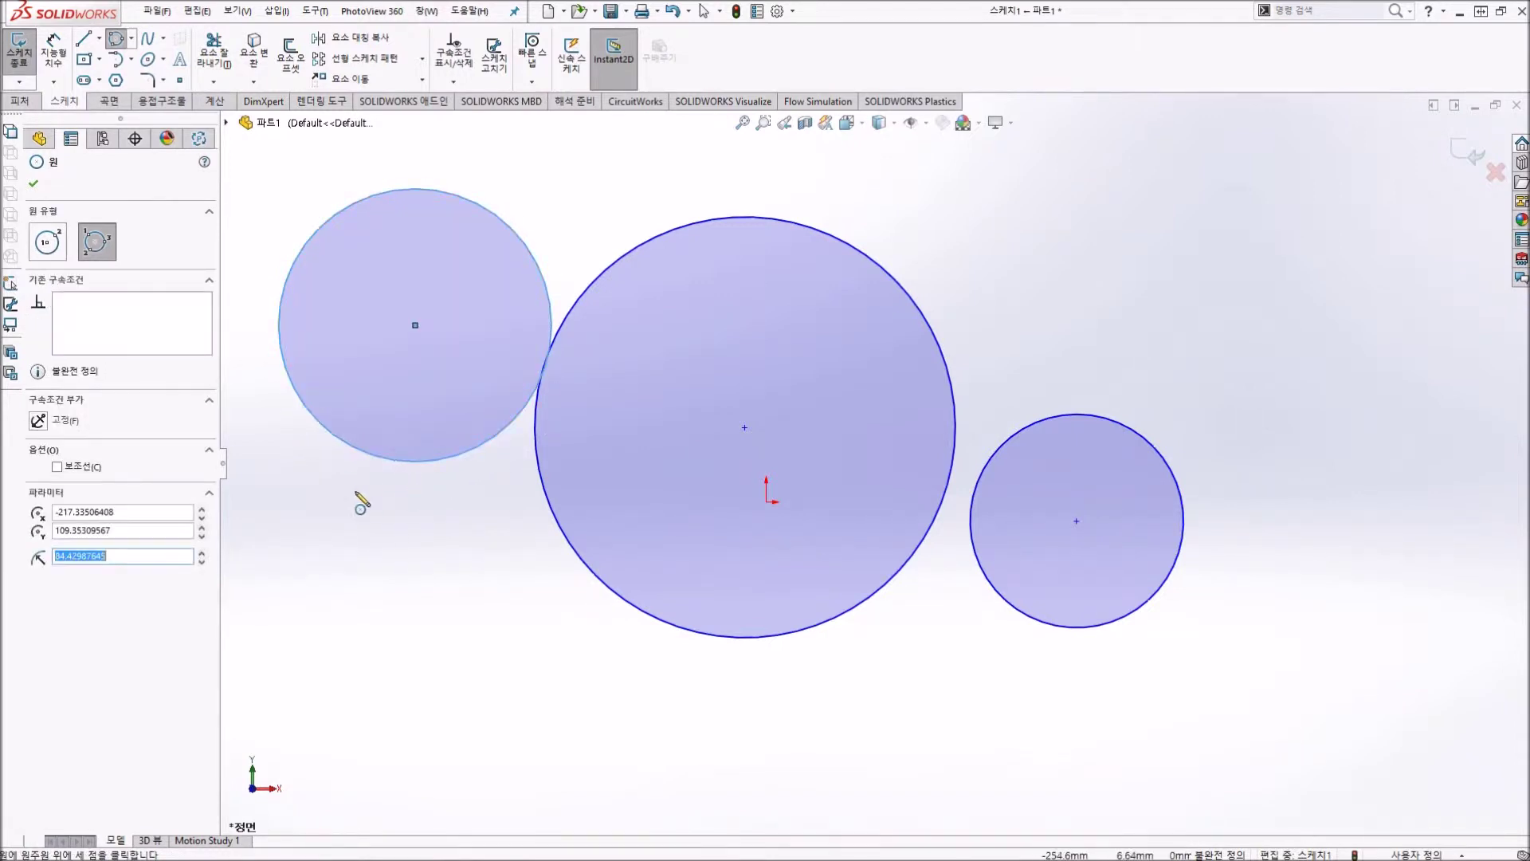
pyautogui.press('Escape')
# Step: Delete all three circles and switch to the Centerpoint Arc tool
pyautogui.scroll(-2, 342, 358)
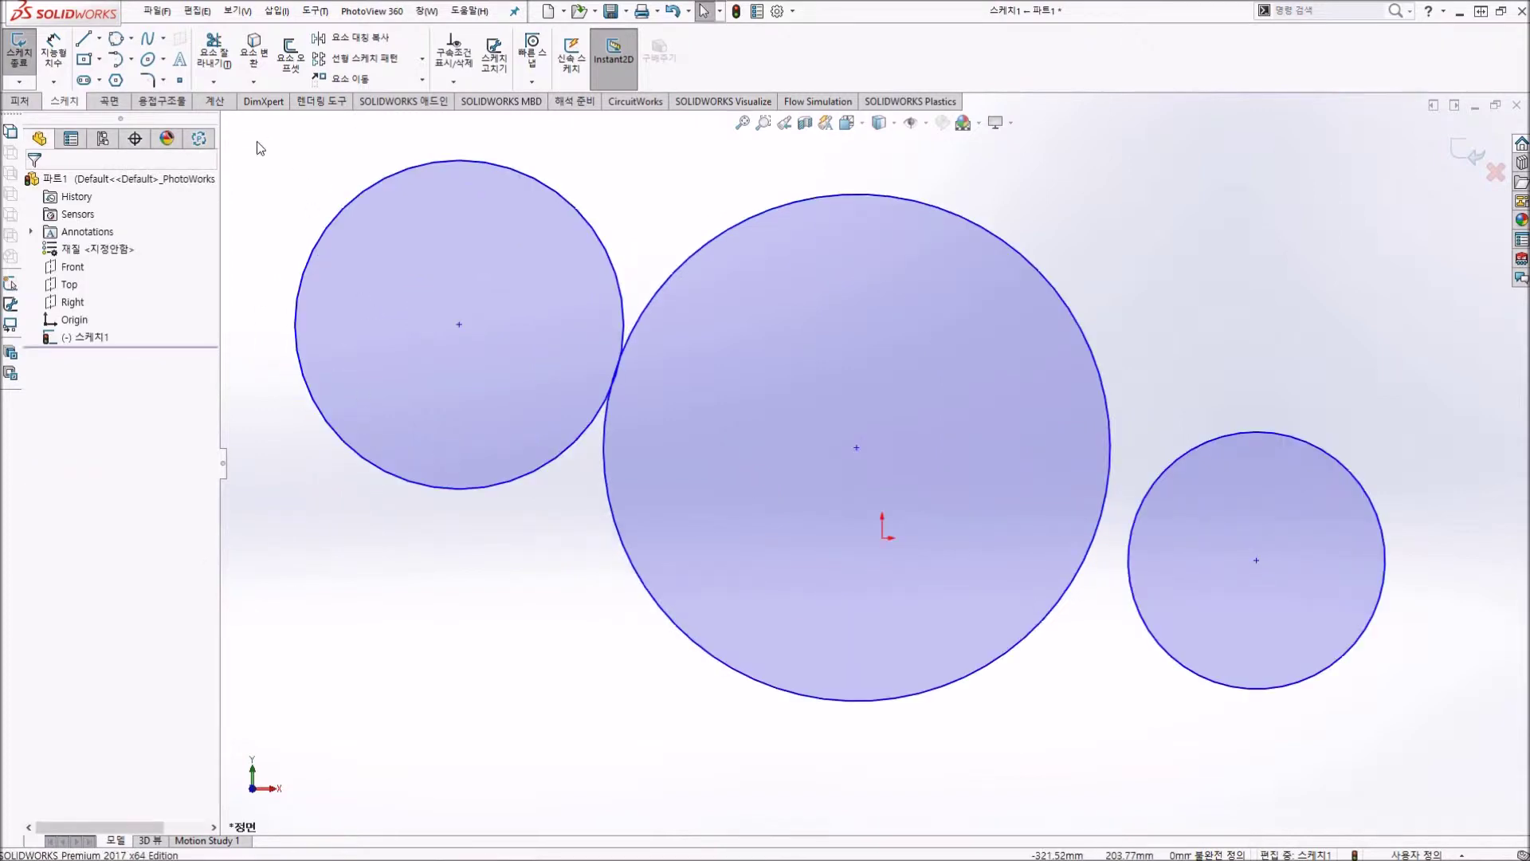
pyautogui.moveTo(260, 147); pyautogui.dragTo(1413, 780)
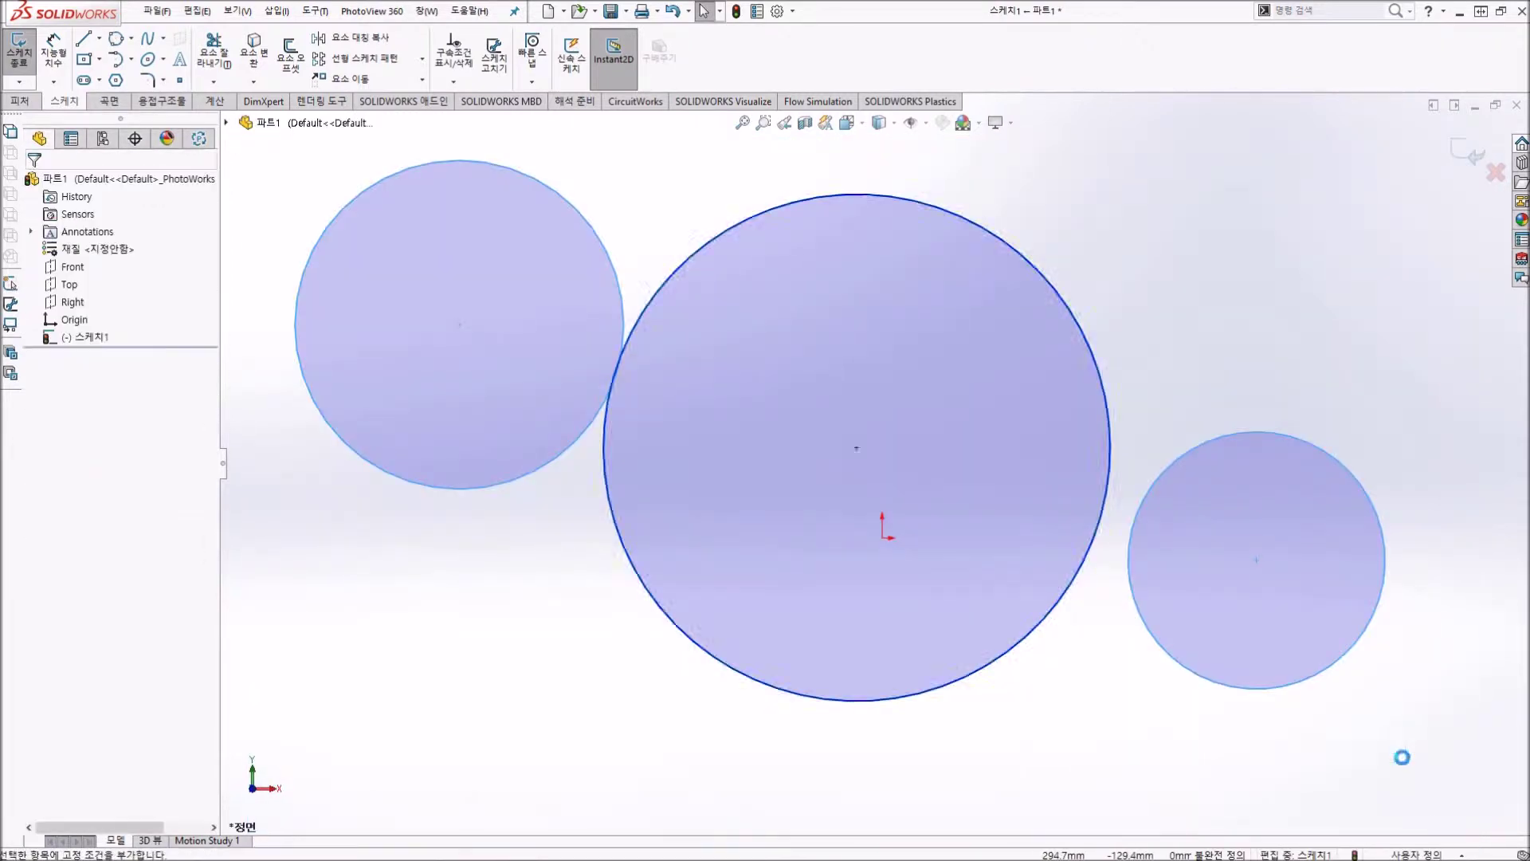
pyautogui.press('Delete')
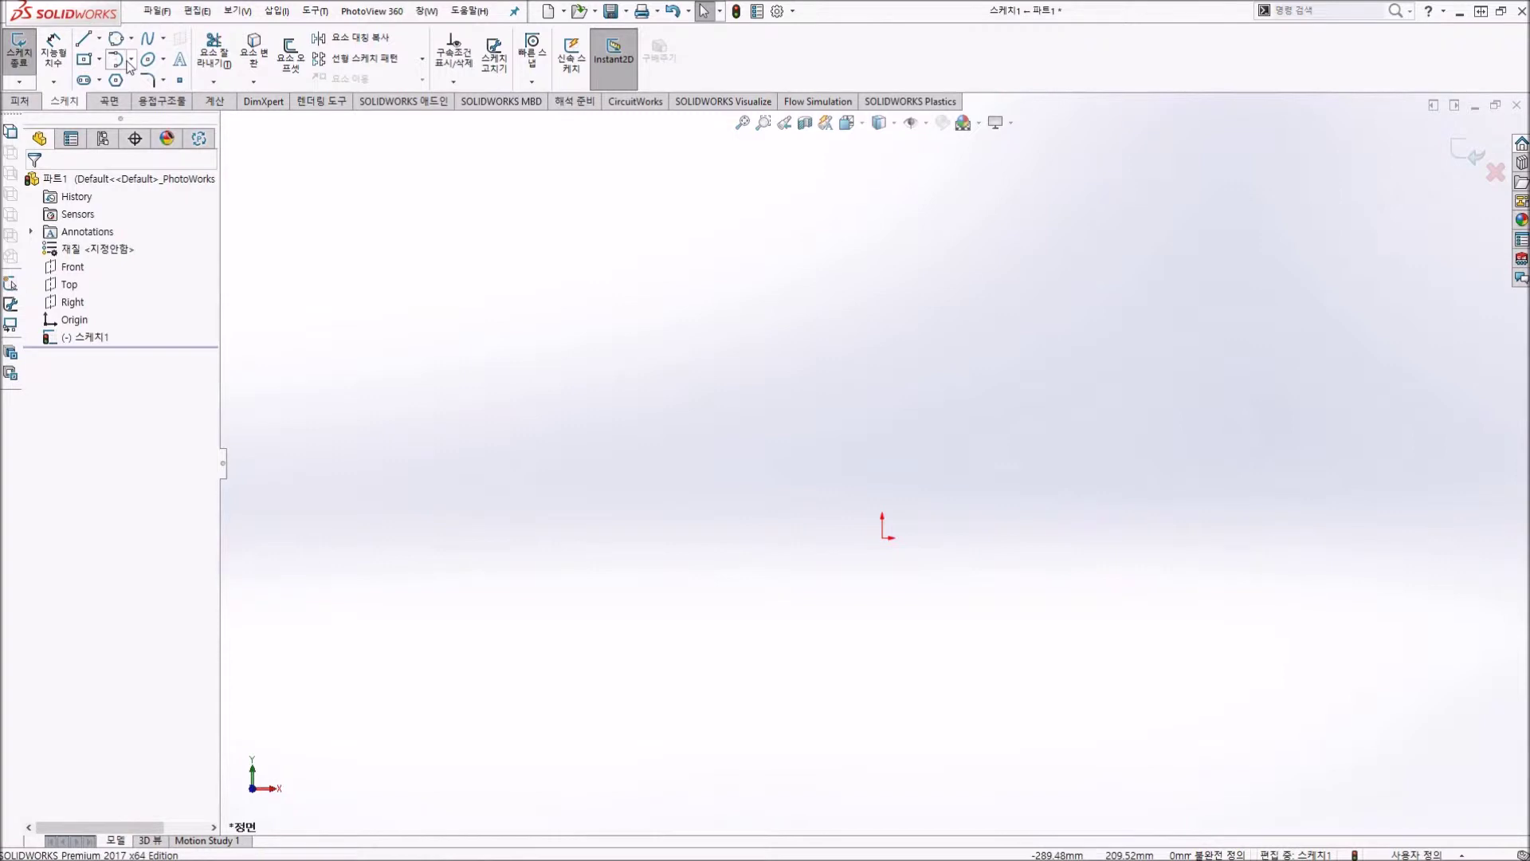
pyautogui.click(130, 60)
pyautogui.click(139, 80)
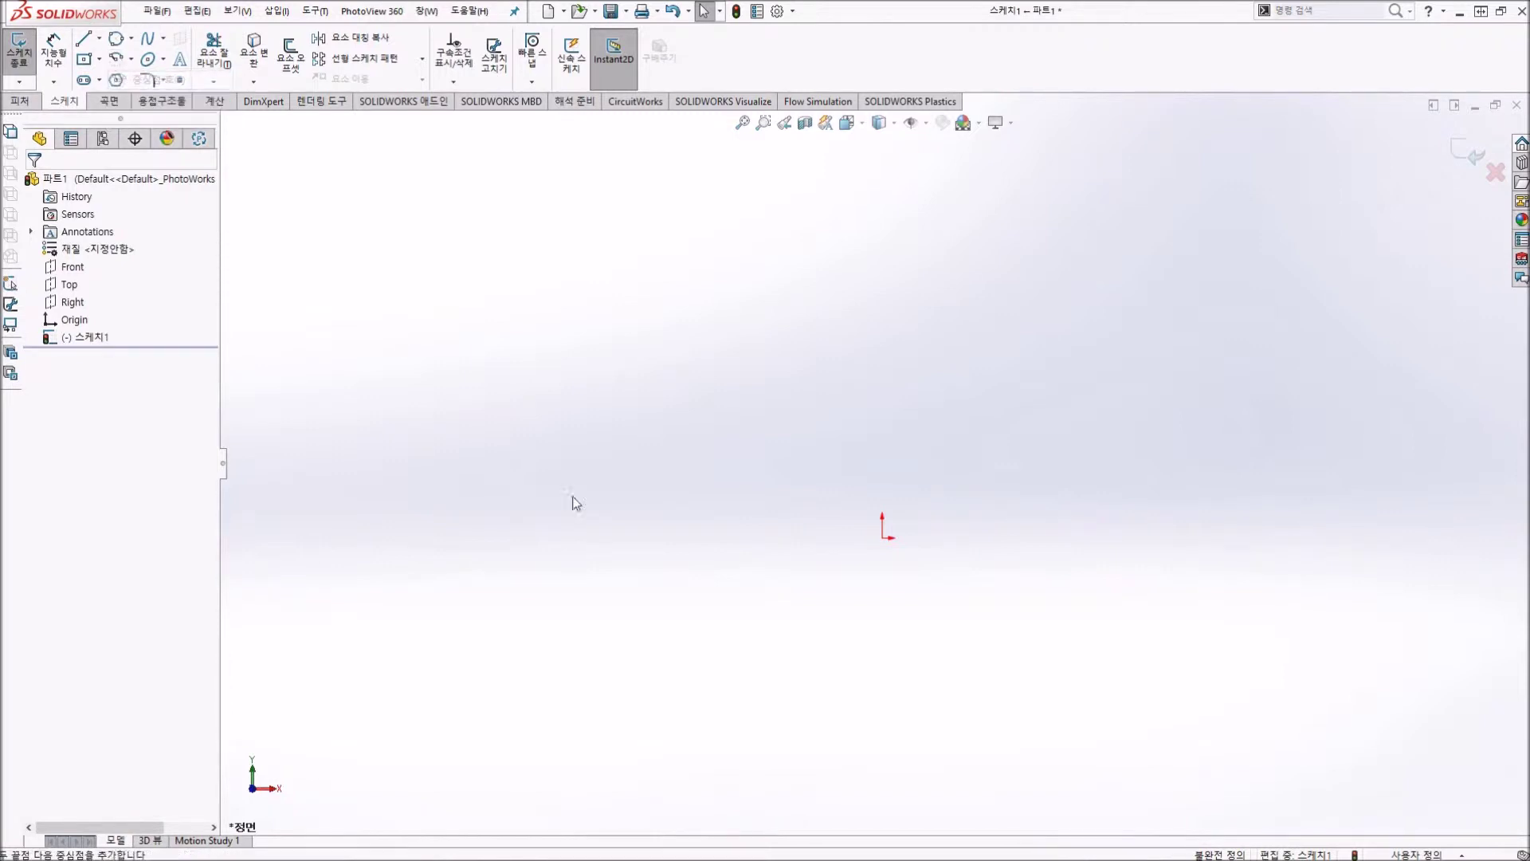
# Step: Sketch a centerpoint arc on the origin sweeping from left to right
pyautogui.click(882, 538)
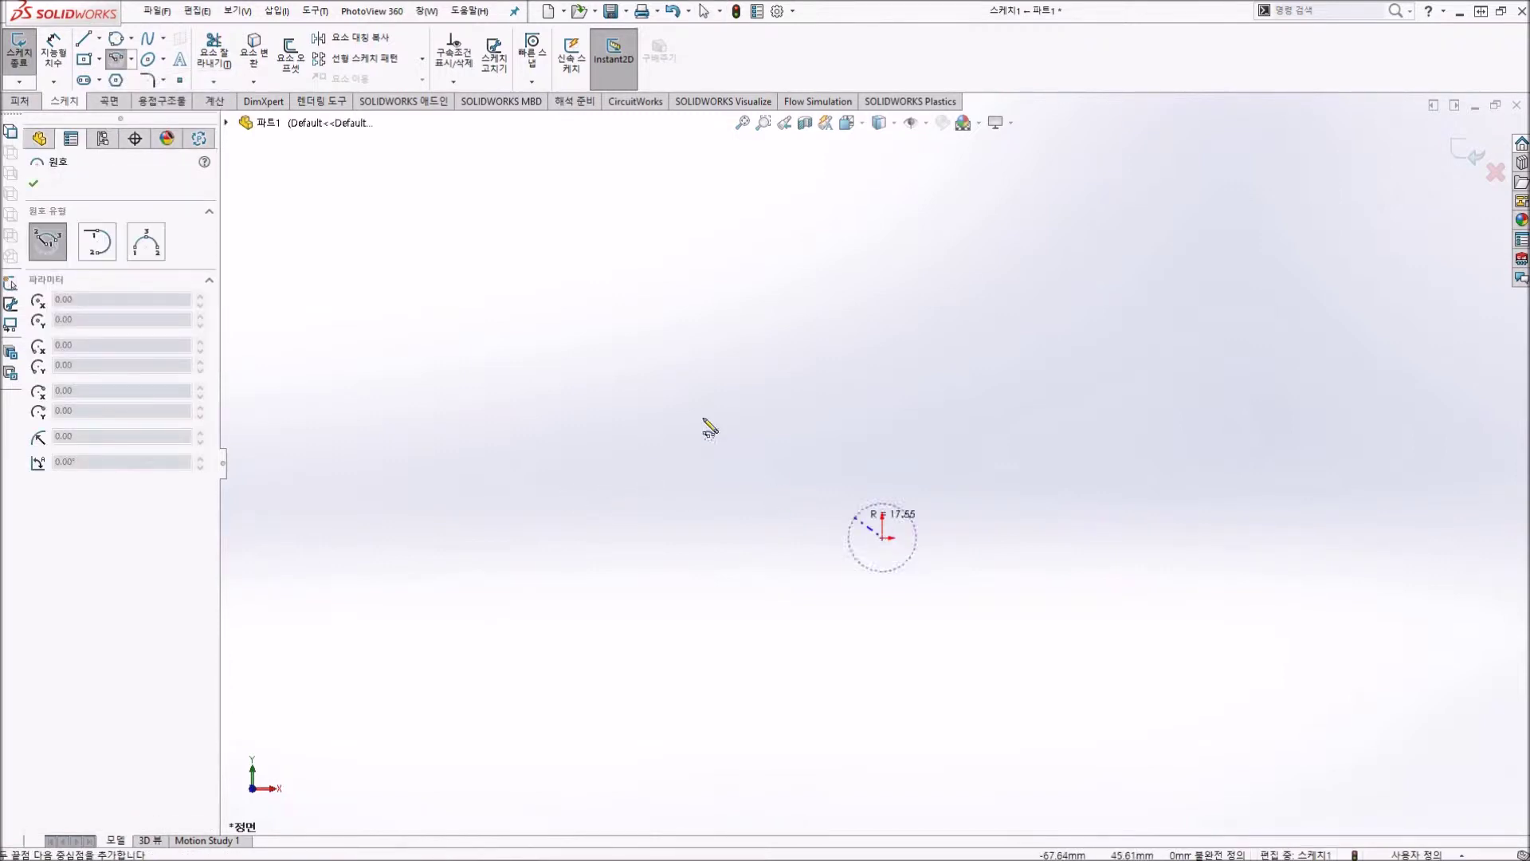
pyautogui.click(525, 545)
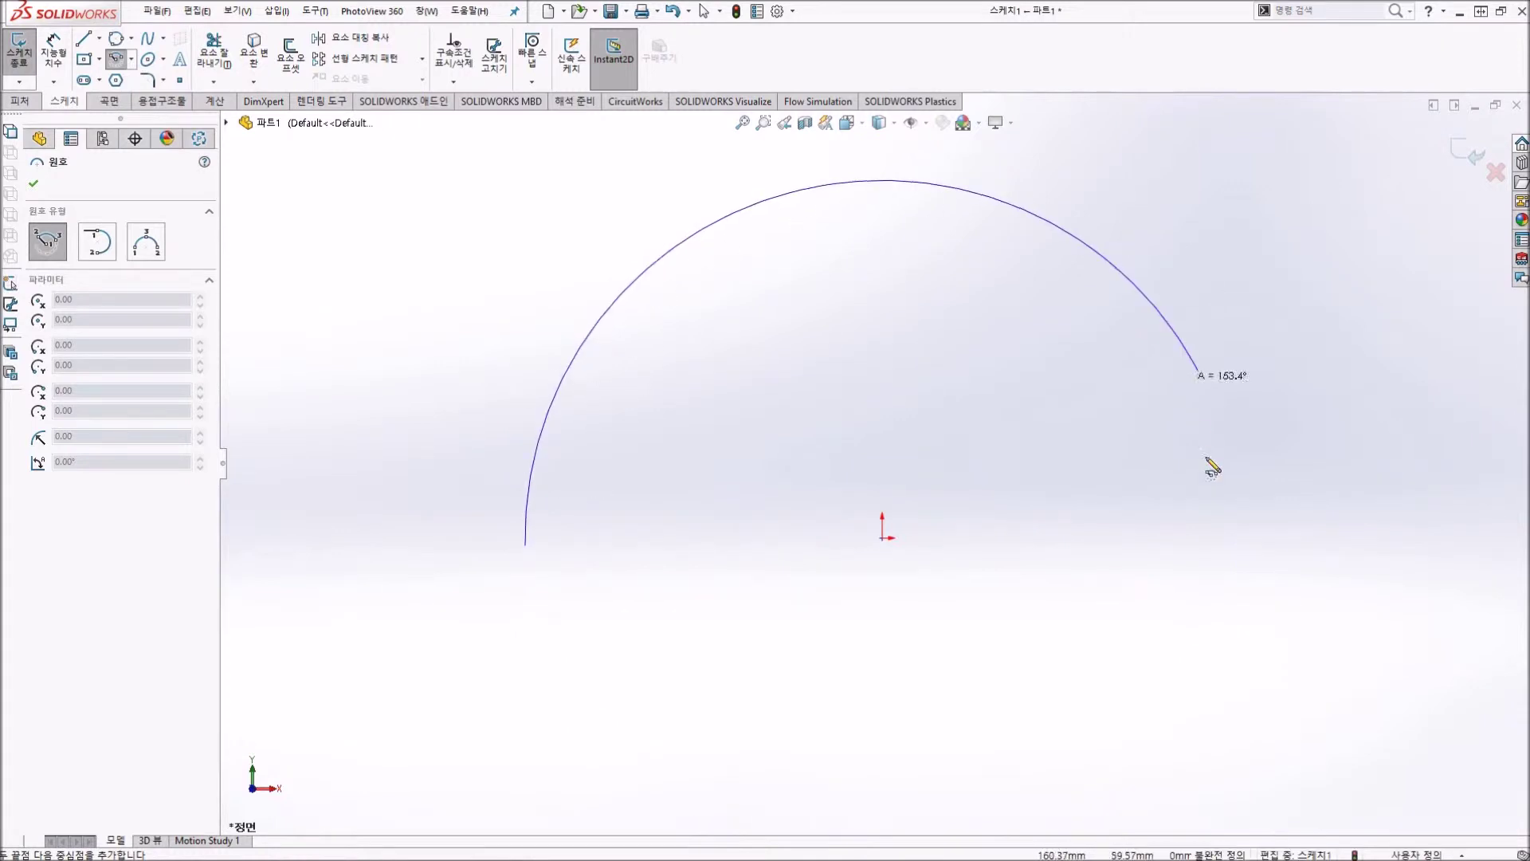
pyautogui.click(1239, 524)
pyautogui.scroll(3, 892, 610)
pyautogui.scroll(-2, 1012, 574)
# Step: Continue with a tangent arc curving down from the arc's right end
pyautogui.click(101, 249)
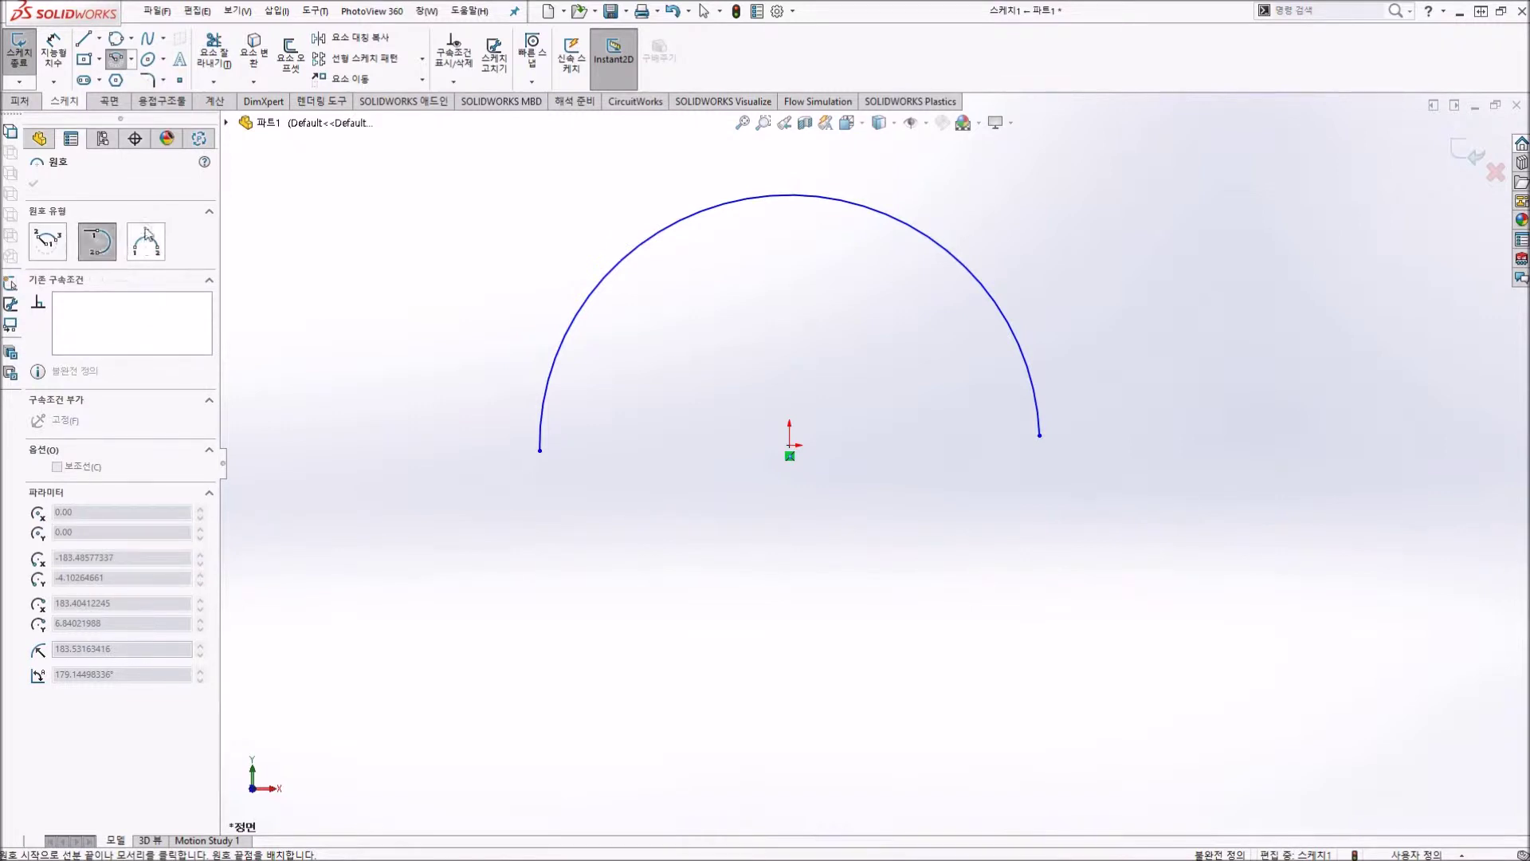
pyautogui.click(505, 524)
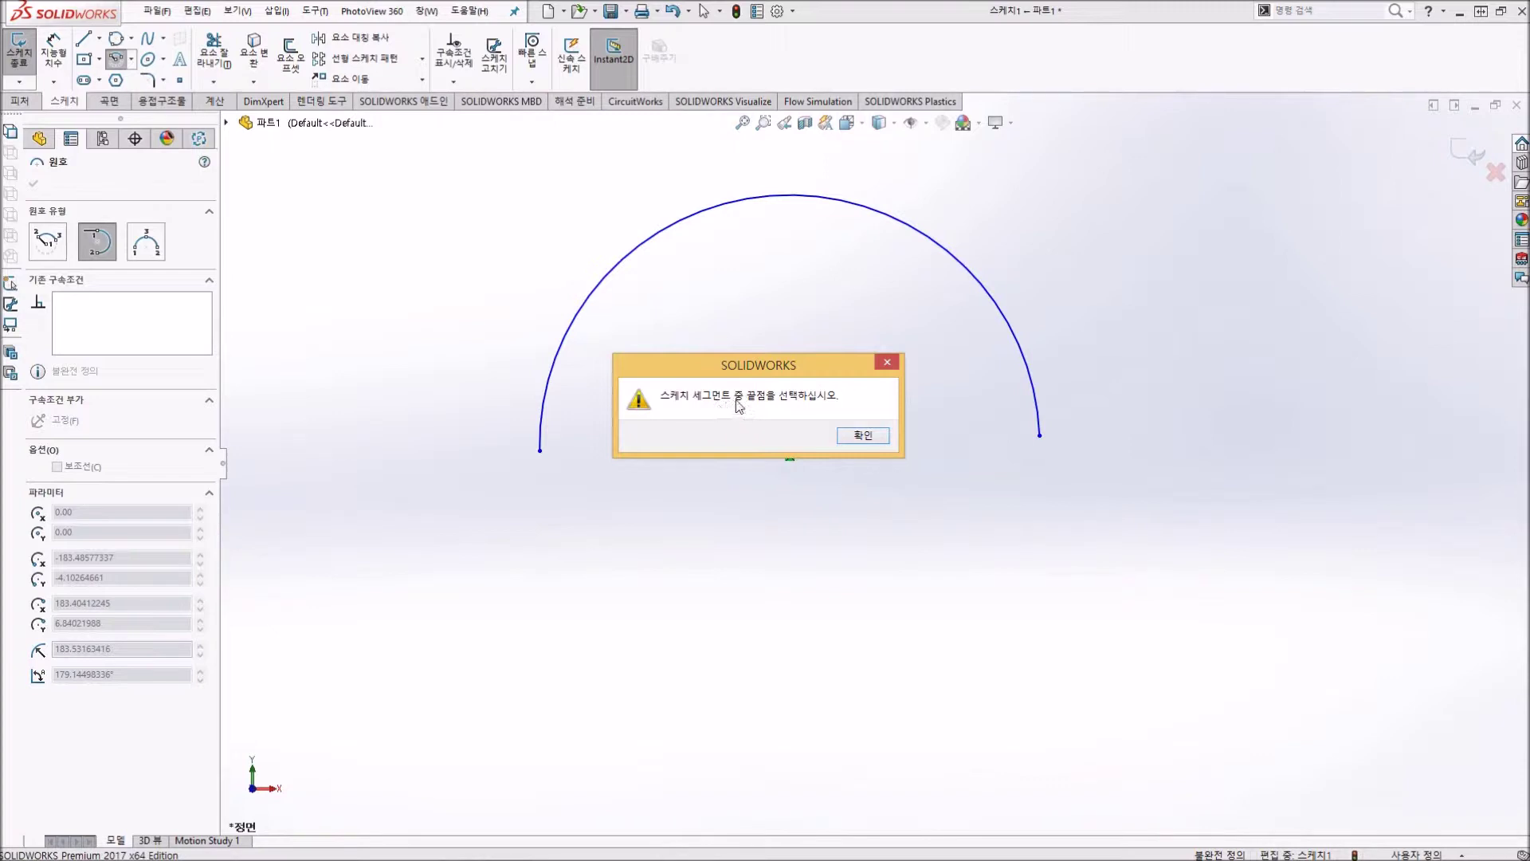
pyautogui.click(862, 435)
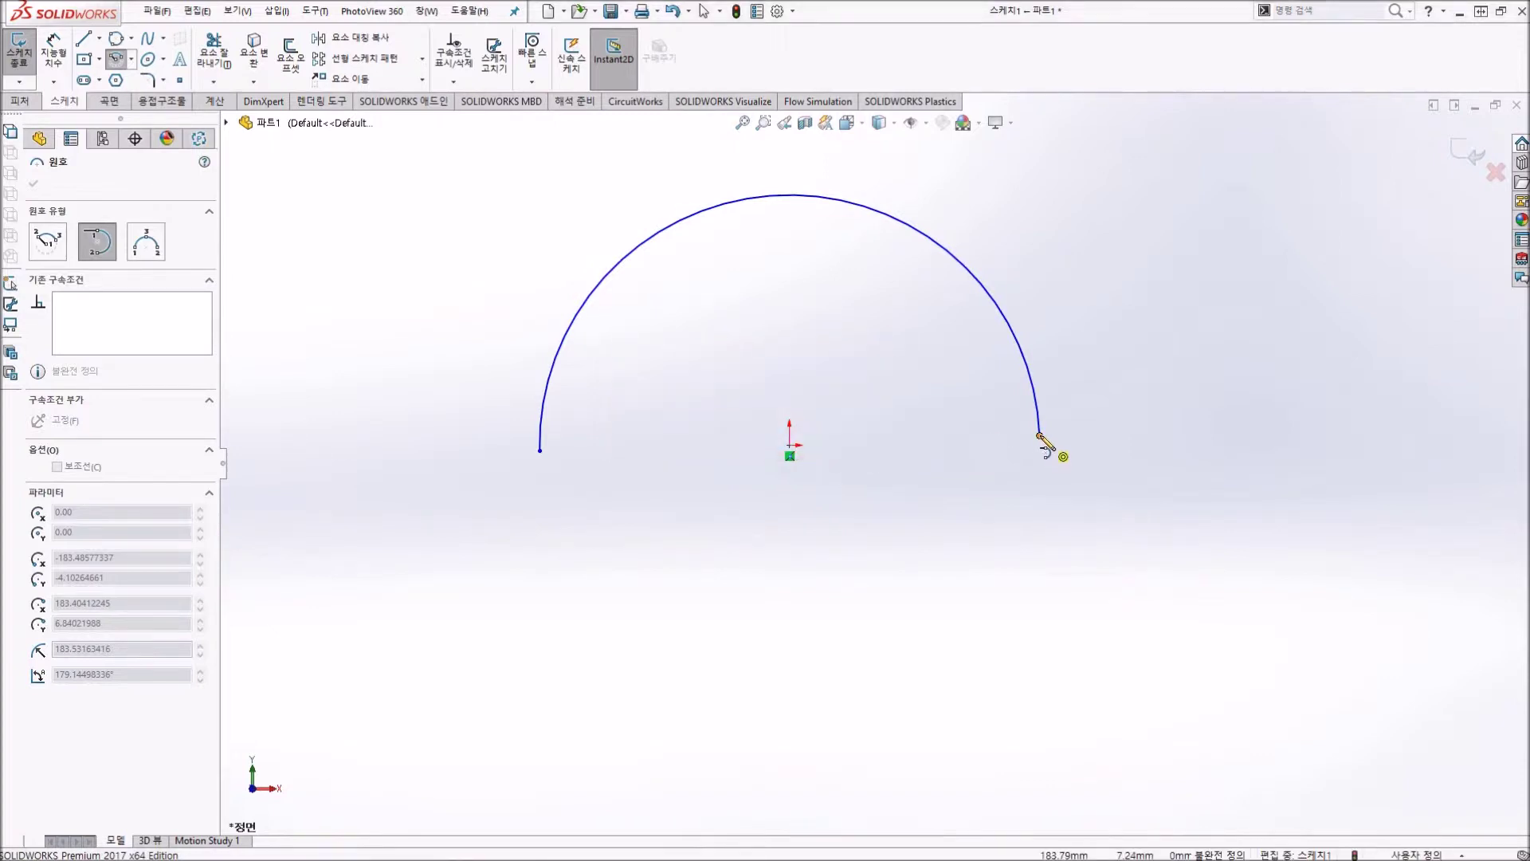
pyautogui.click(1039, 435)
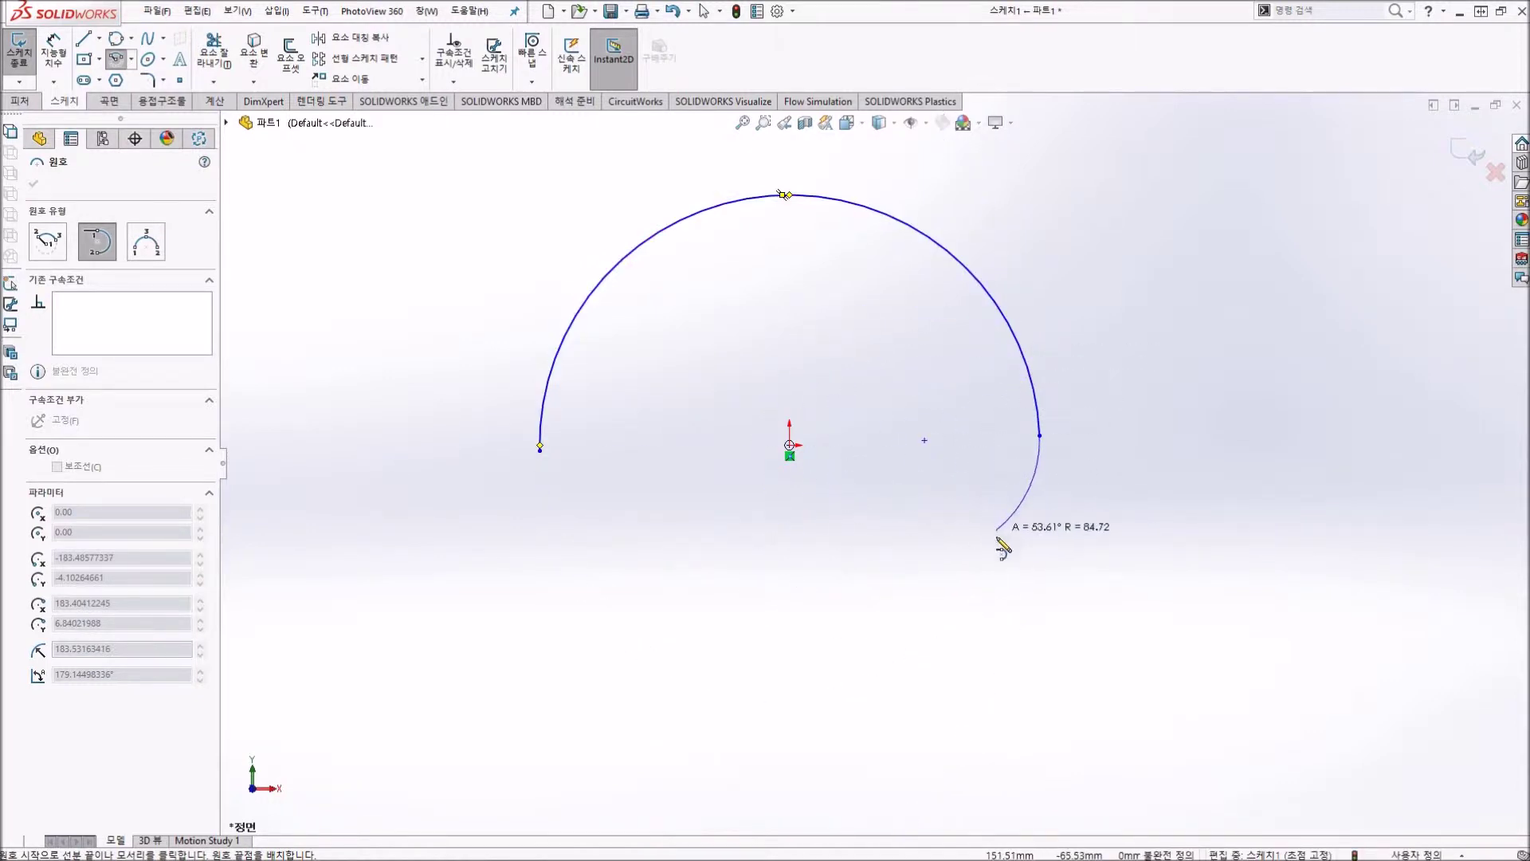
pyautogui.click(723, 713)
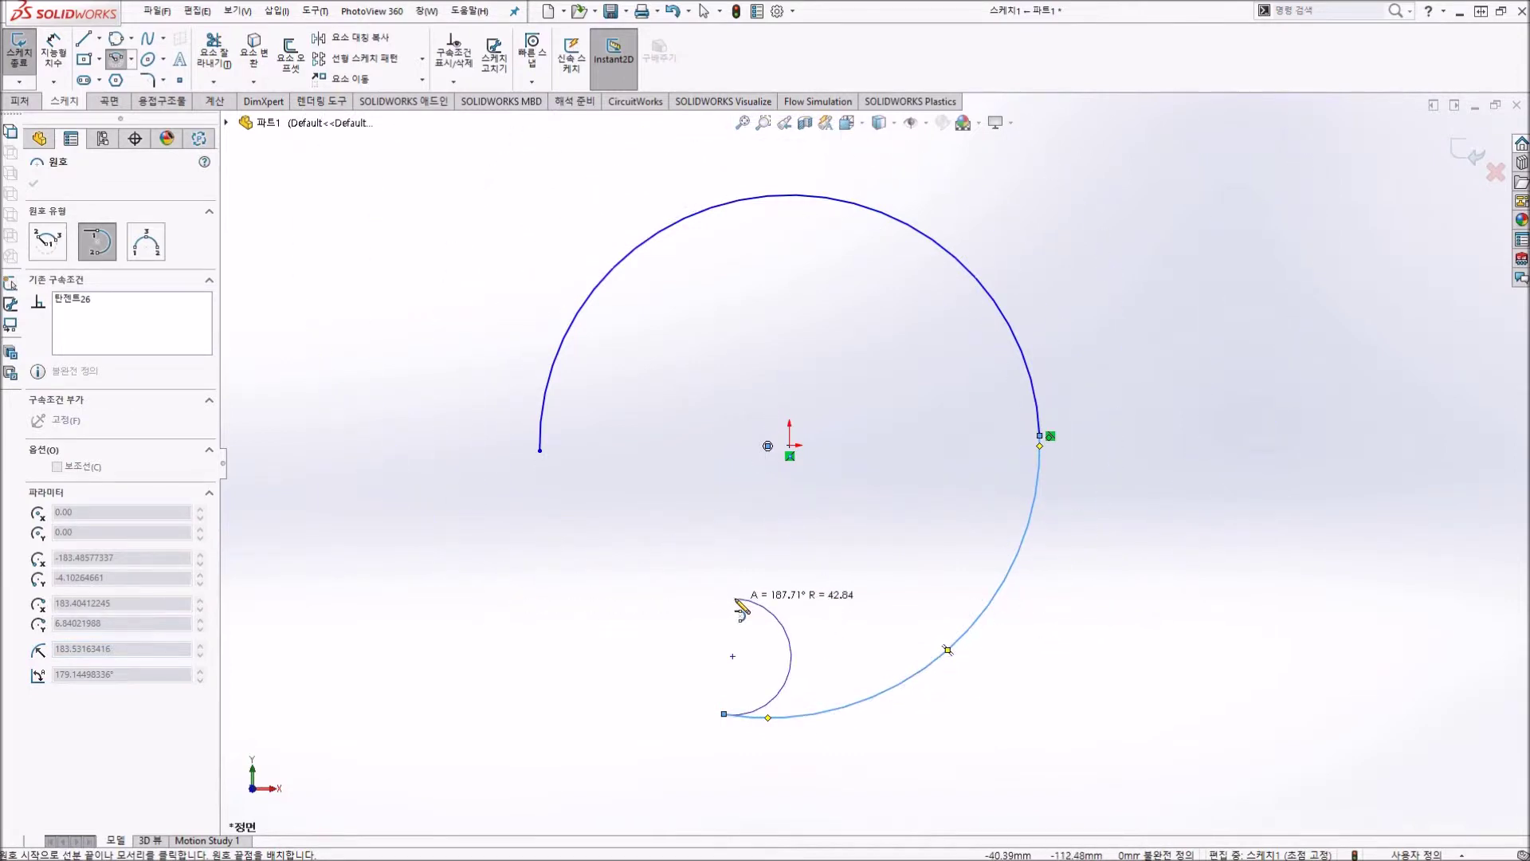
pyautogui.press('Escape')
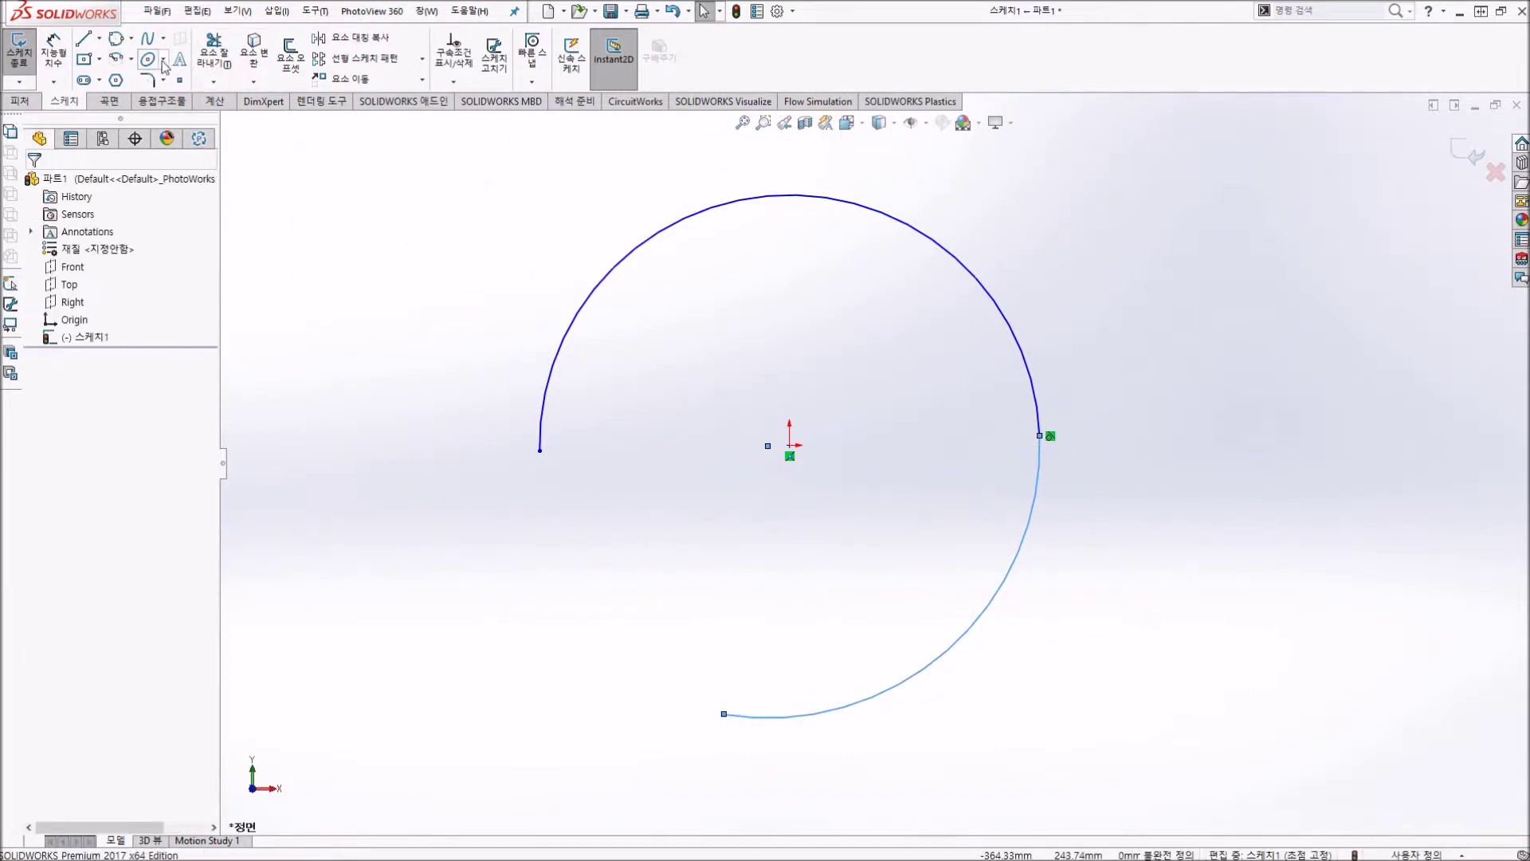
# Step: Add an upward-bulging three-point arc at upper right, then delete every arc
pyautogui.click(132, 59)
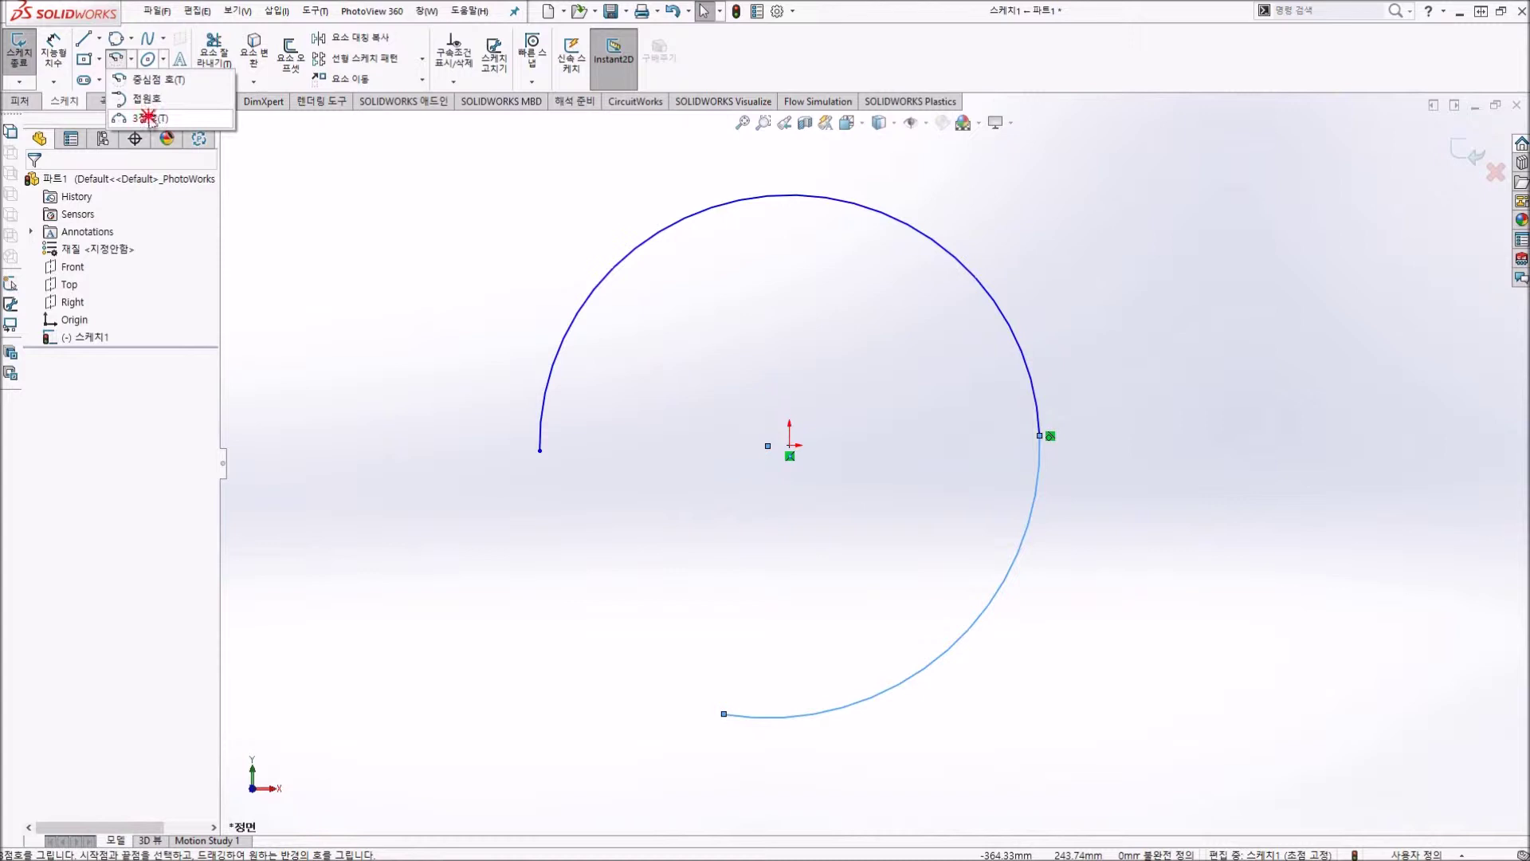
pyautogui.click(149, 120)
pyautogui.scroll(3, 940, 417)
pyautogui.scroll(-2, 1155, 479)
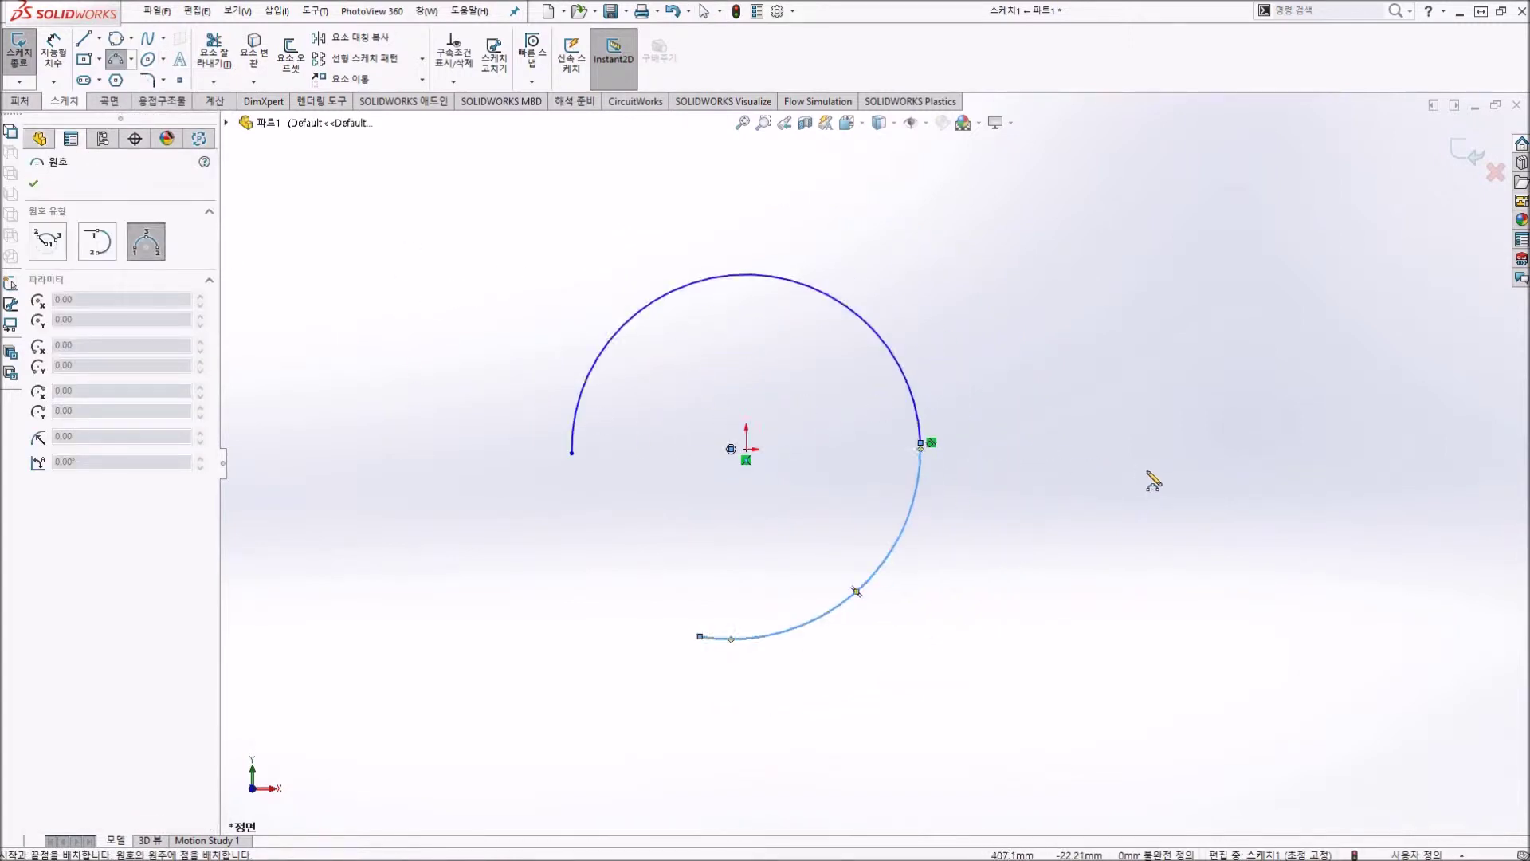
pyautogui.click(1009, 314)
pyautogui.click(1350, 314)
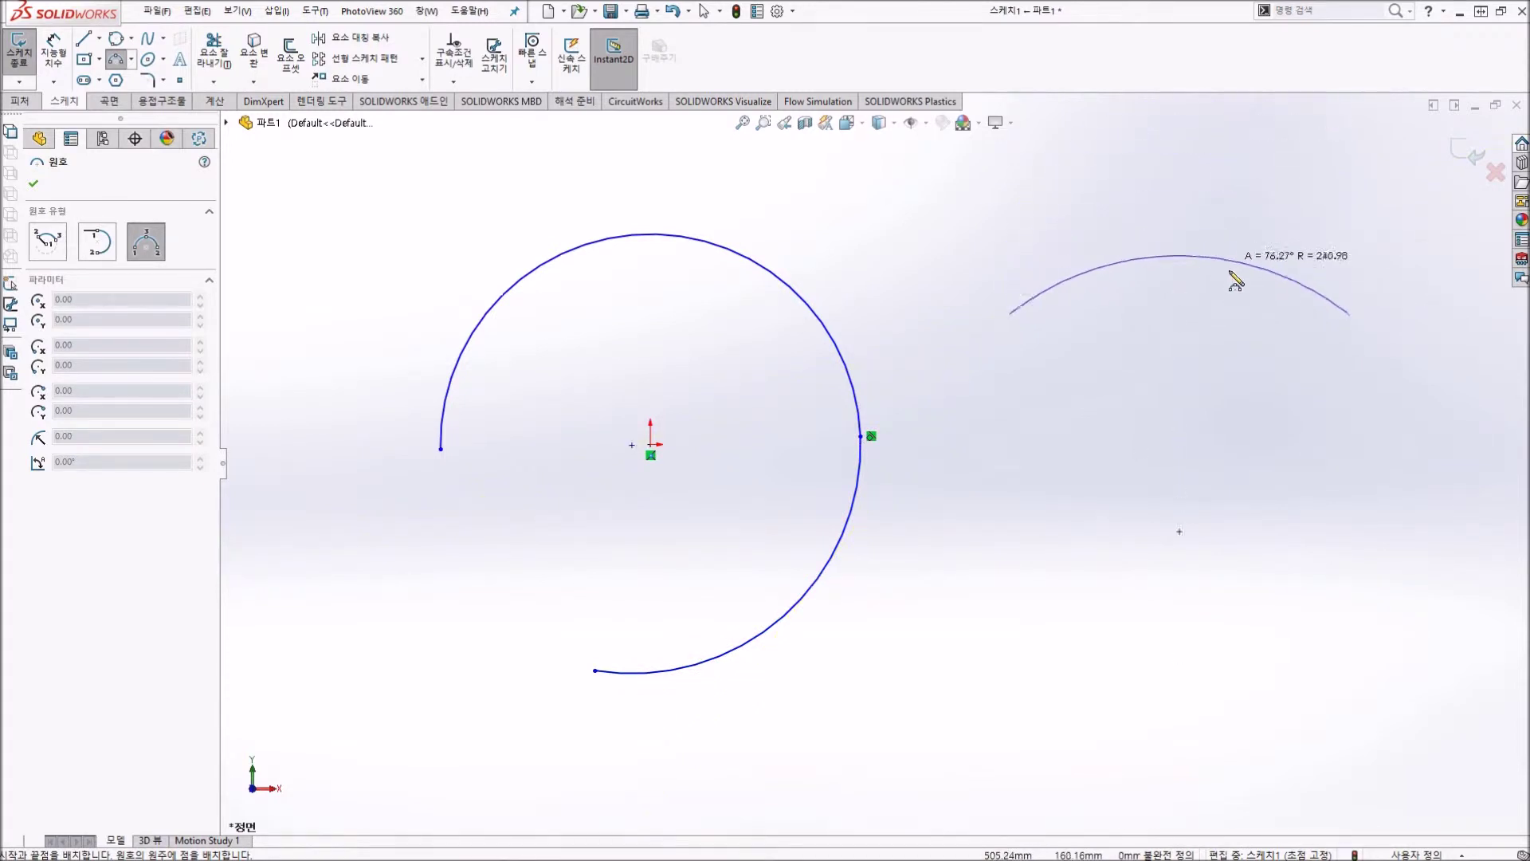
pyautogui.click(1217, 236)
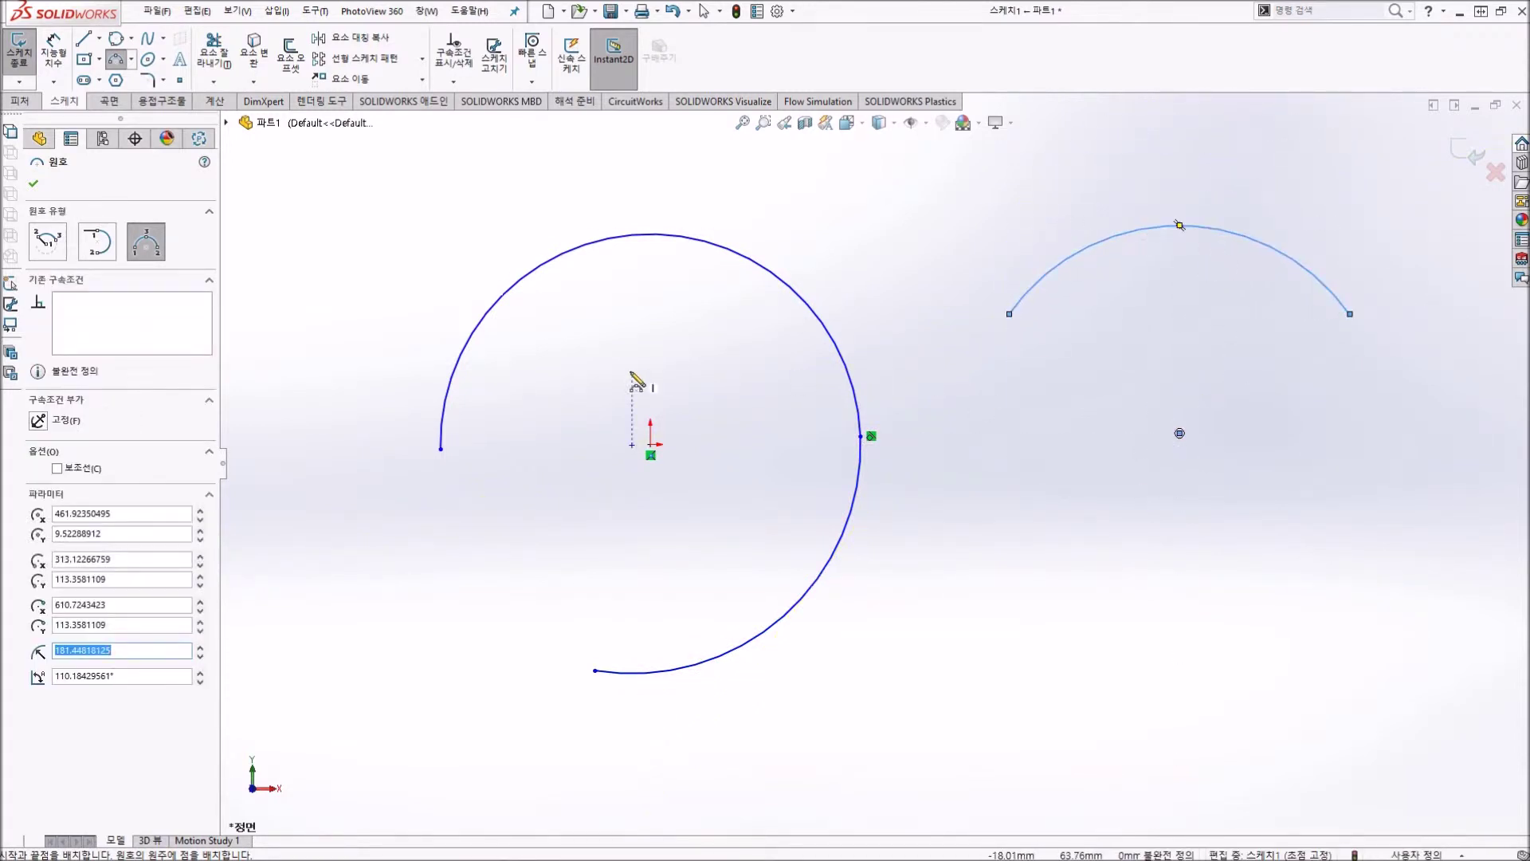
pyautogui.press('Escape')
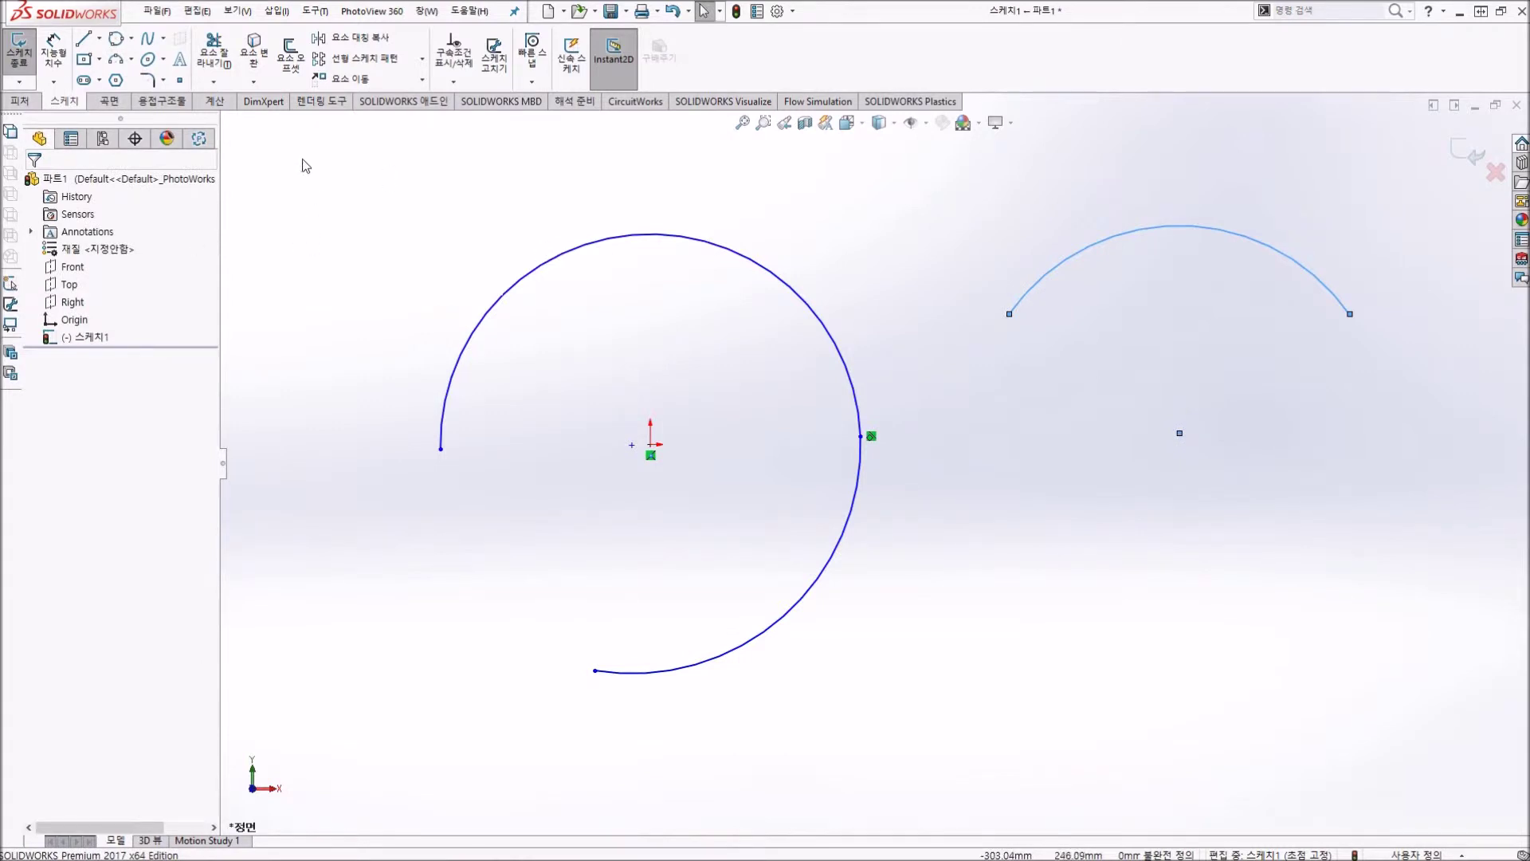
pyautogui.moveTo(303, 165); pyautogui.dragTo(1422, 756)
pyautogui.press('Delete')
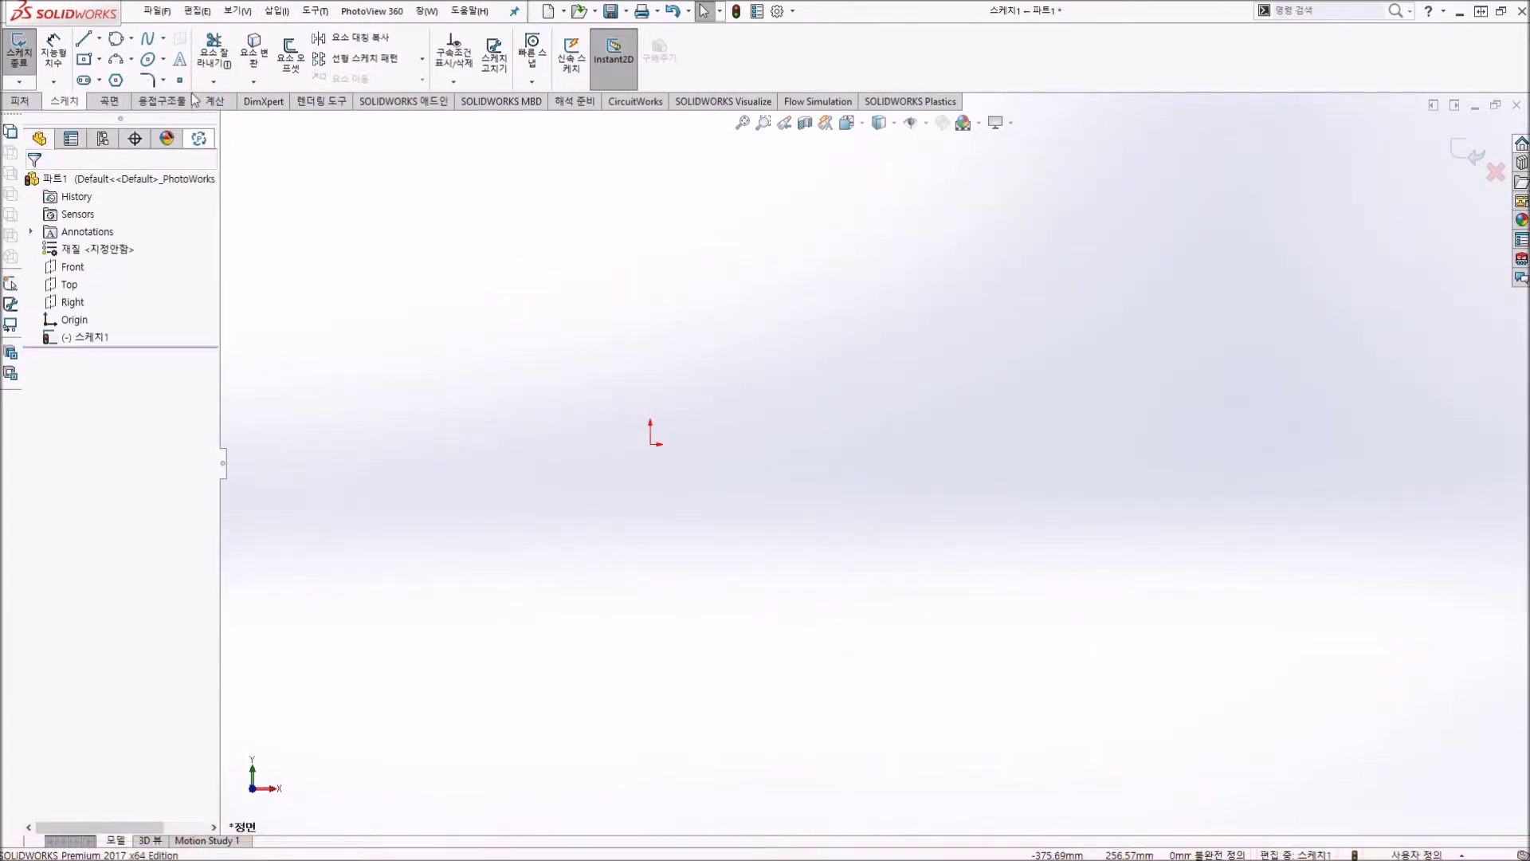
# Step: Draw a large straight slot starting at the origin
pyautogui.click(100, 81)
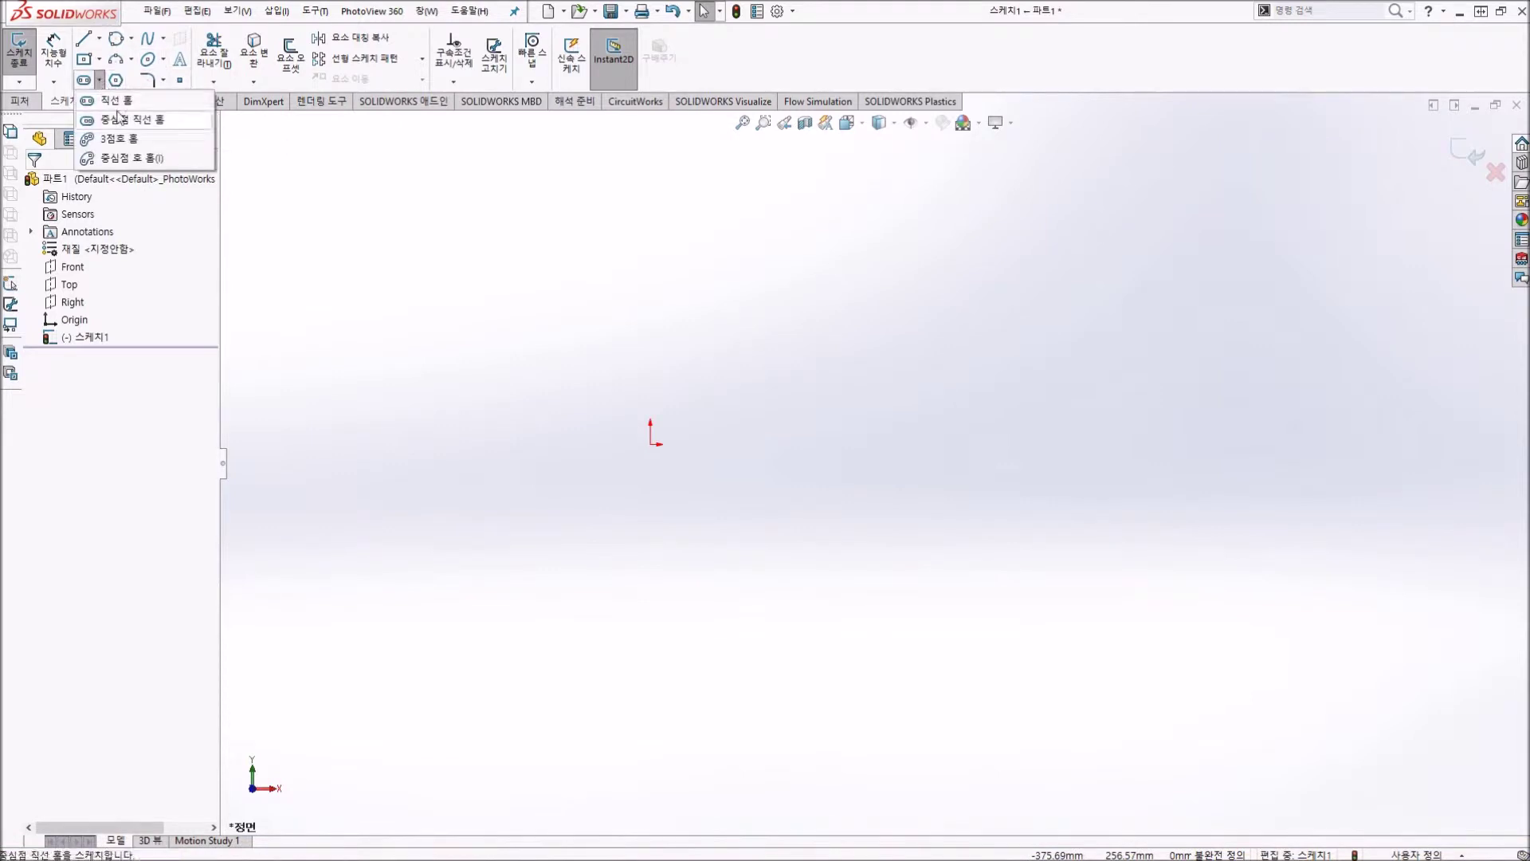
pyautogui.click(112, 100)
pyautogui.click(652, 444)
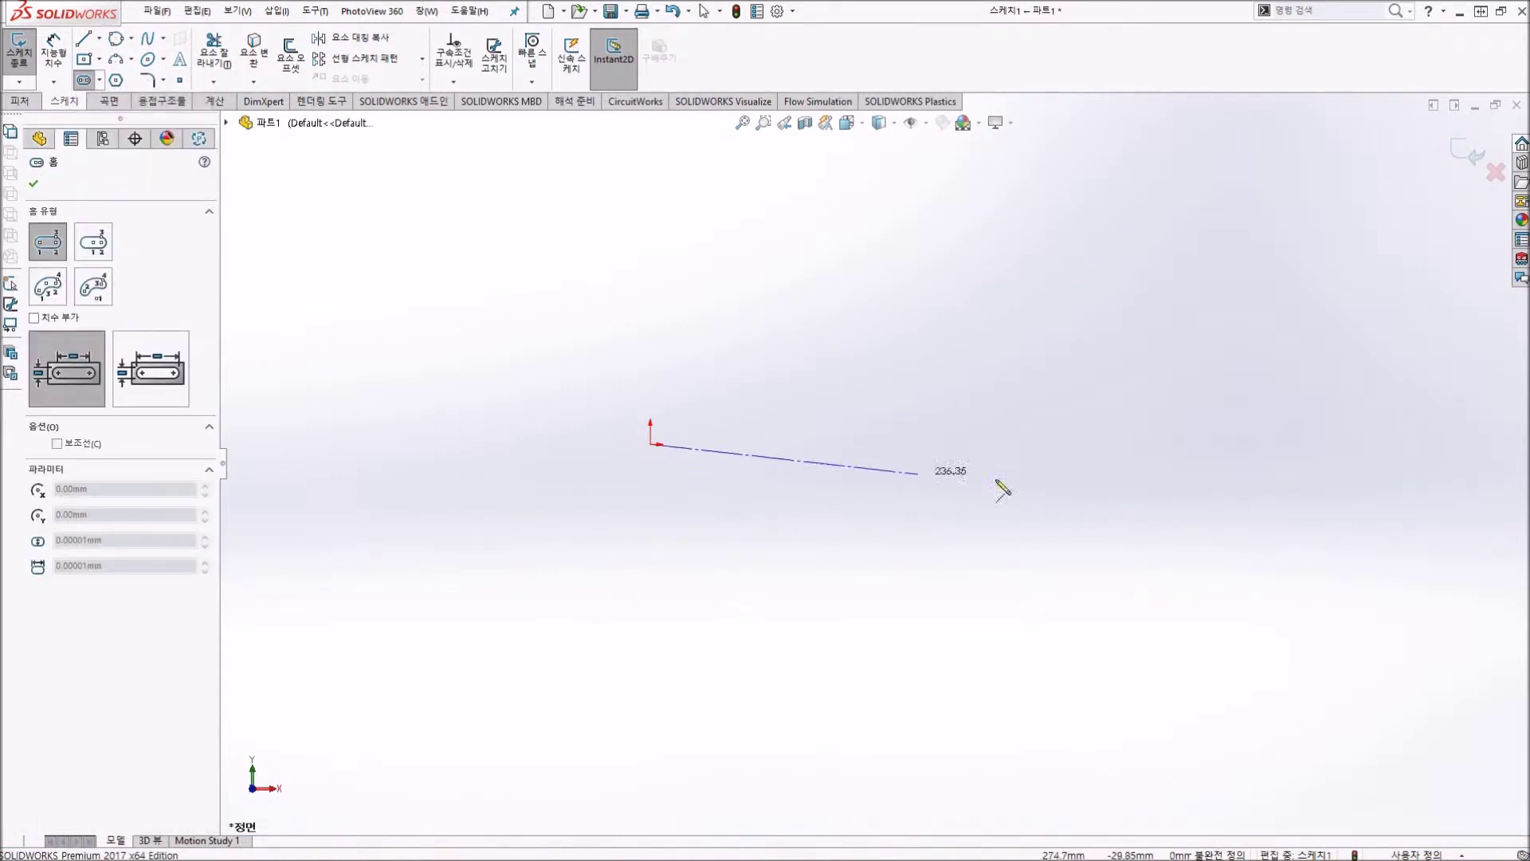
pyautogui.click(1047, 444)
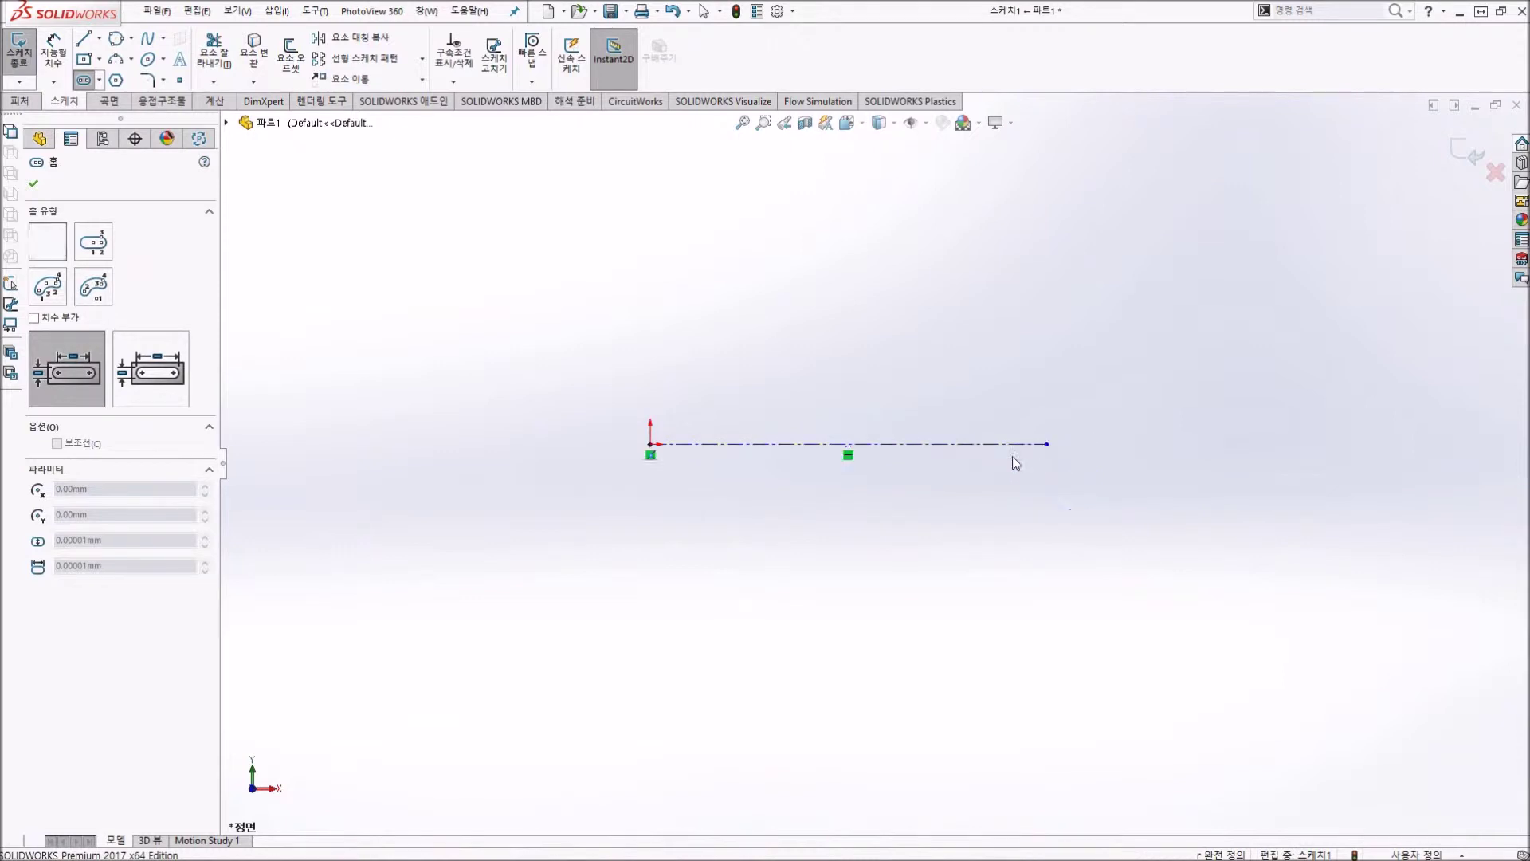
pyautogui.click(858, 558)
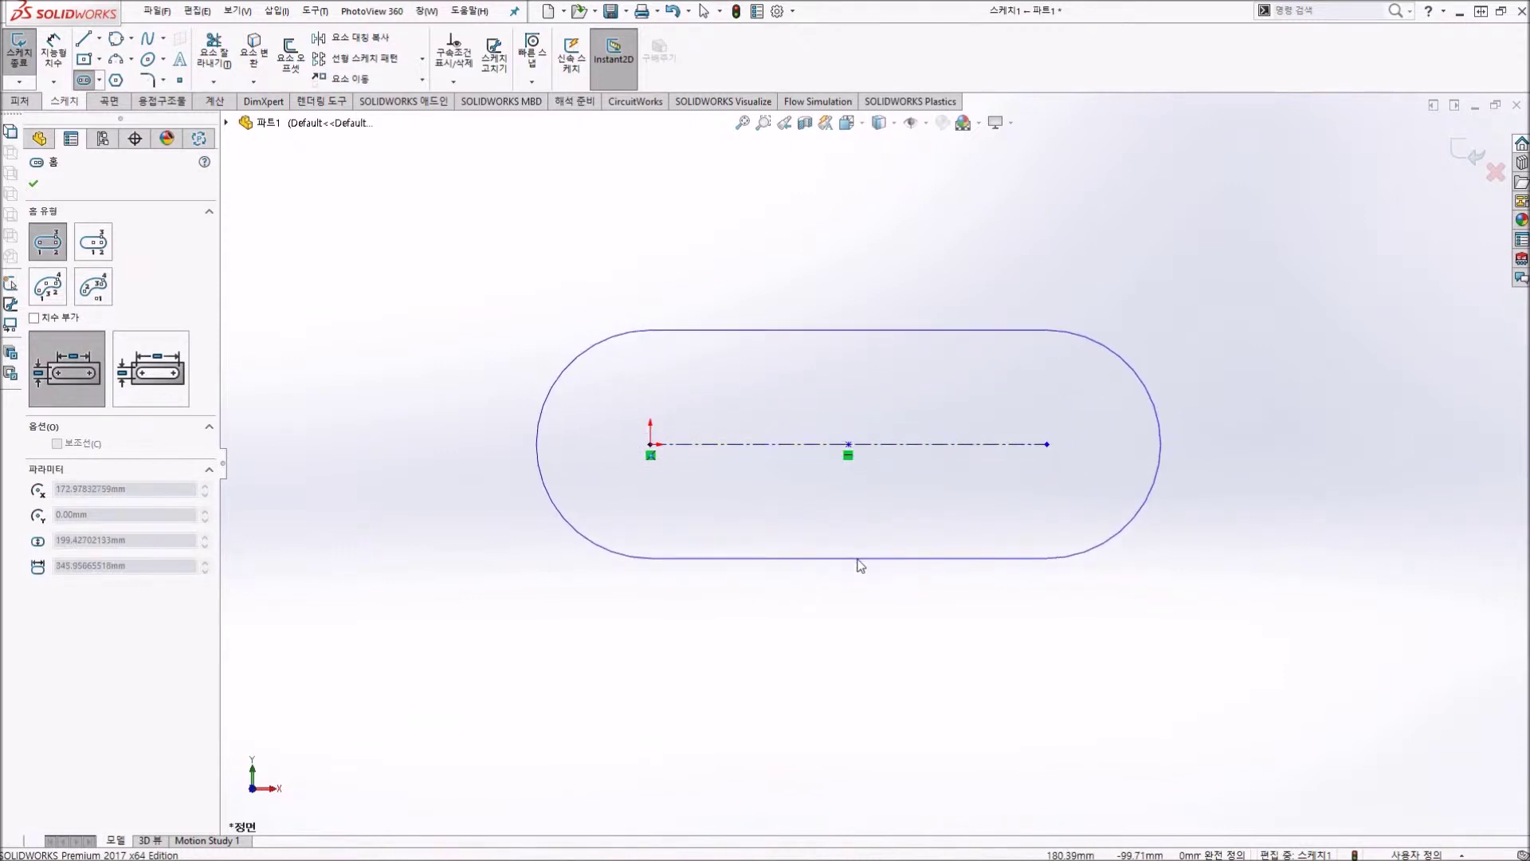
pyautogui.click(859, 553)
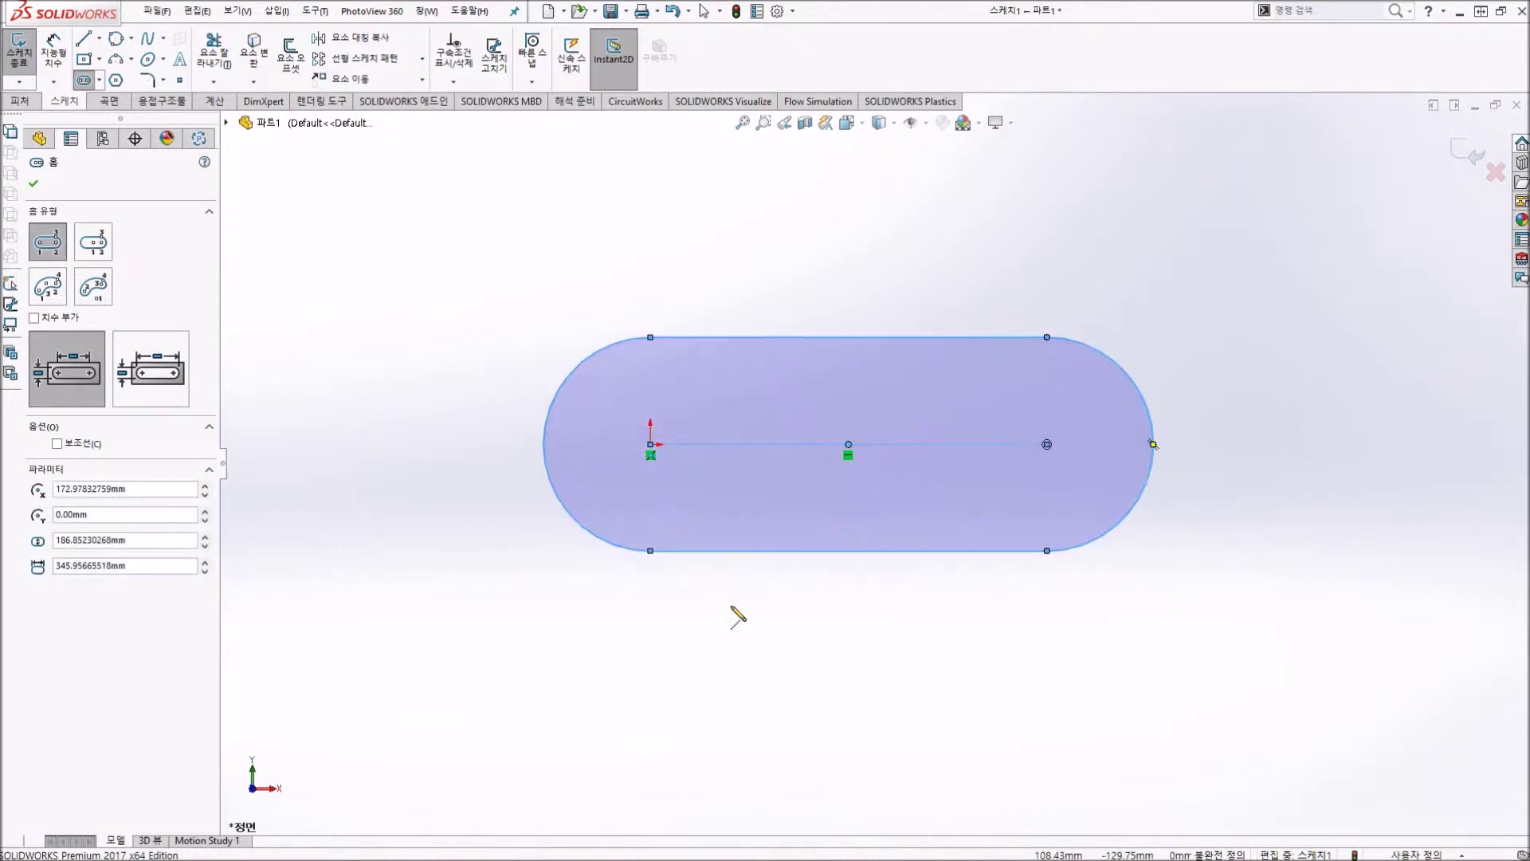
# Step: Enable automatic dimensions and draw a second straight slot above the first
pyautogui.click(44, 317)
pyautogui.click(614, 231)
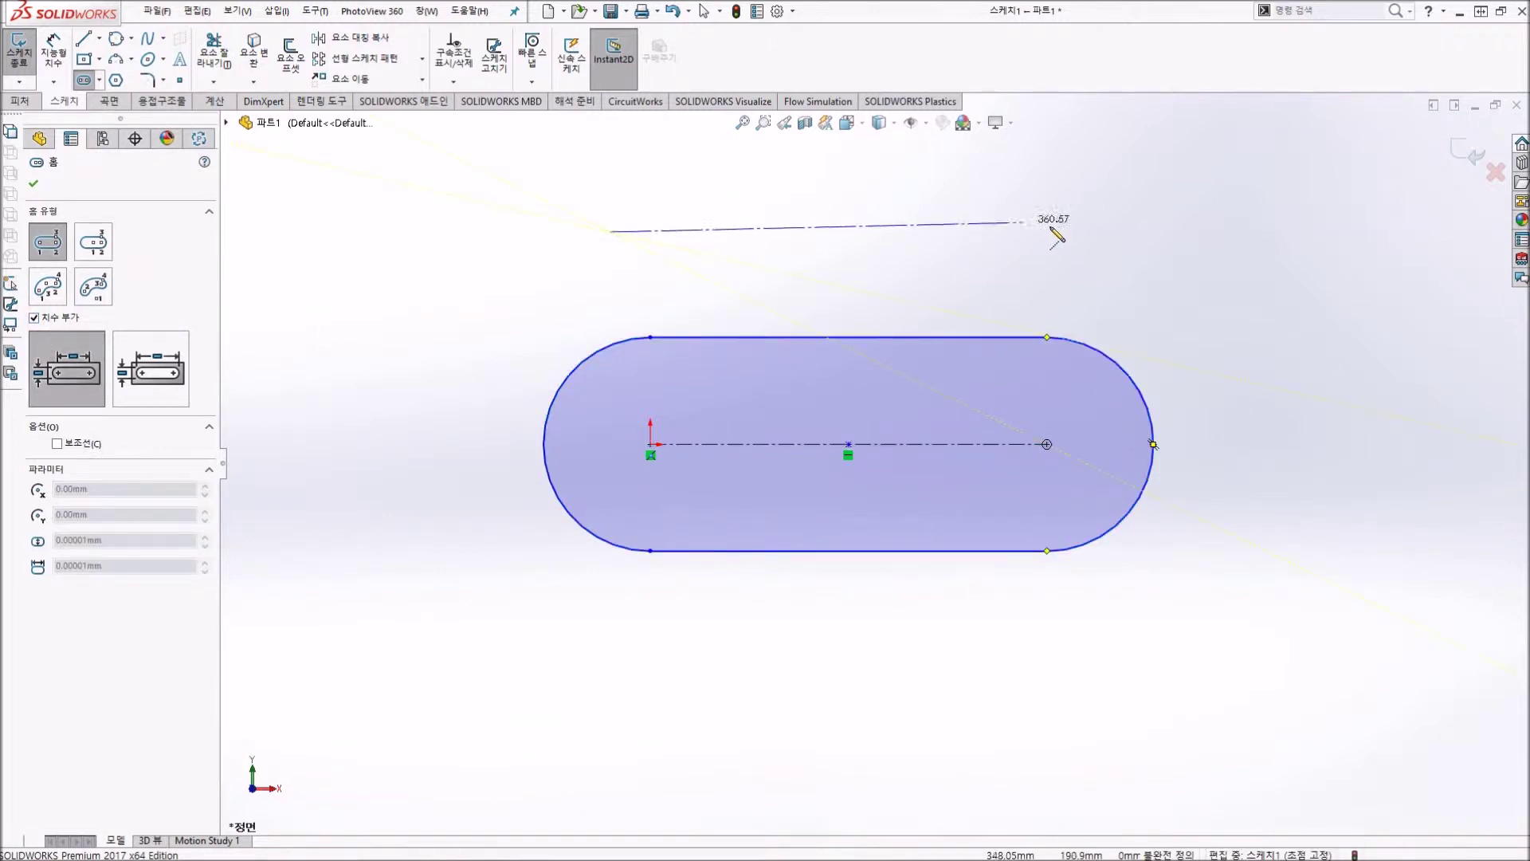
pyautogui.click(1068, 232)
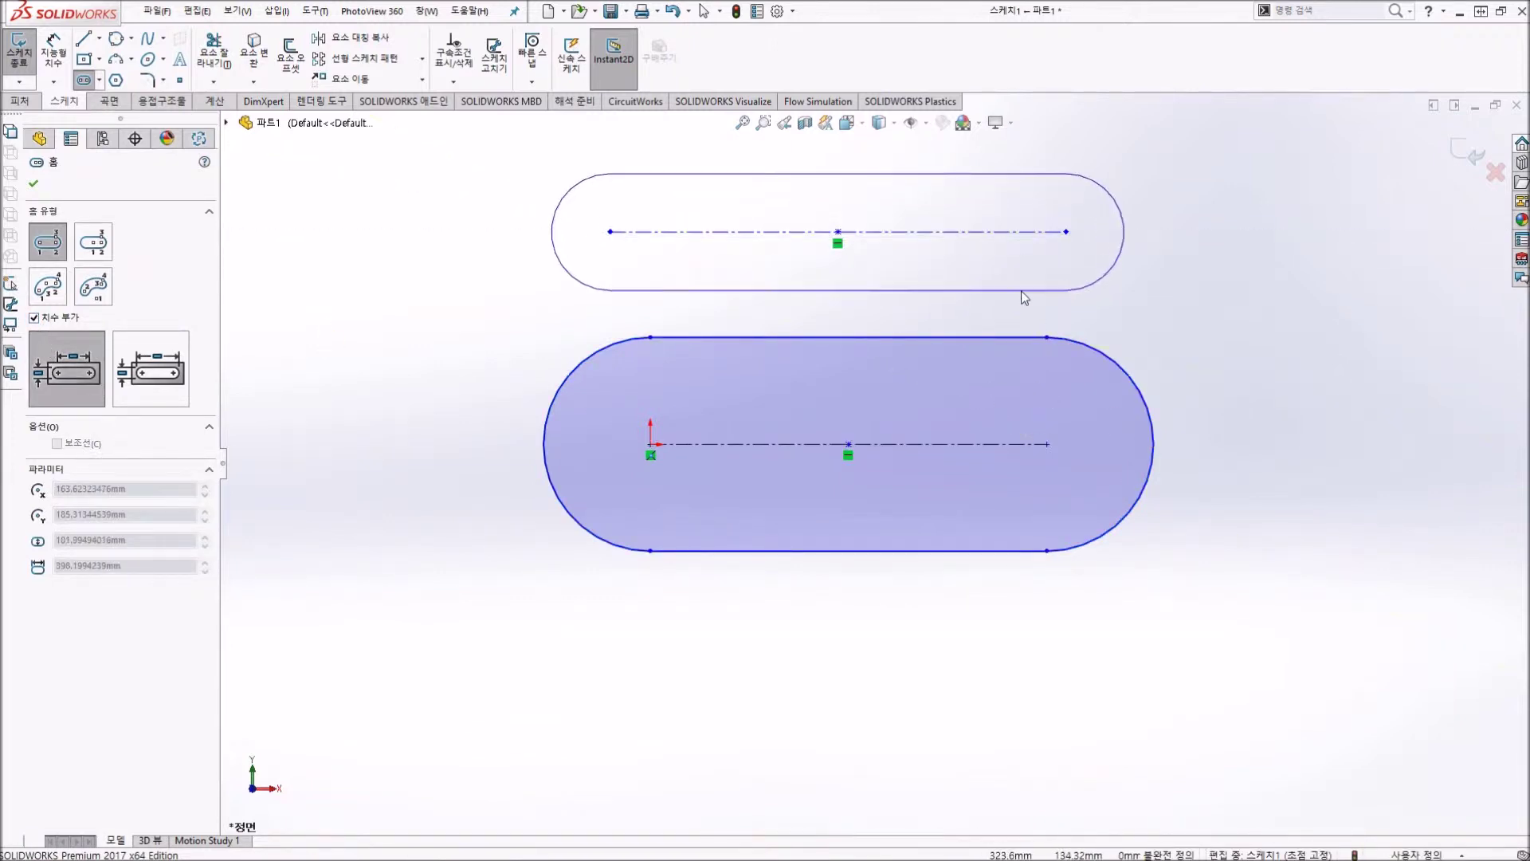
pyautogui.click(1021, 290)
pyautogui.scroll(1, 1001, 366)
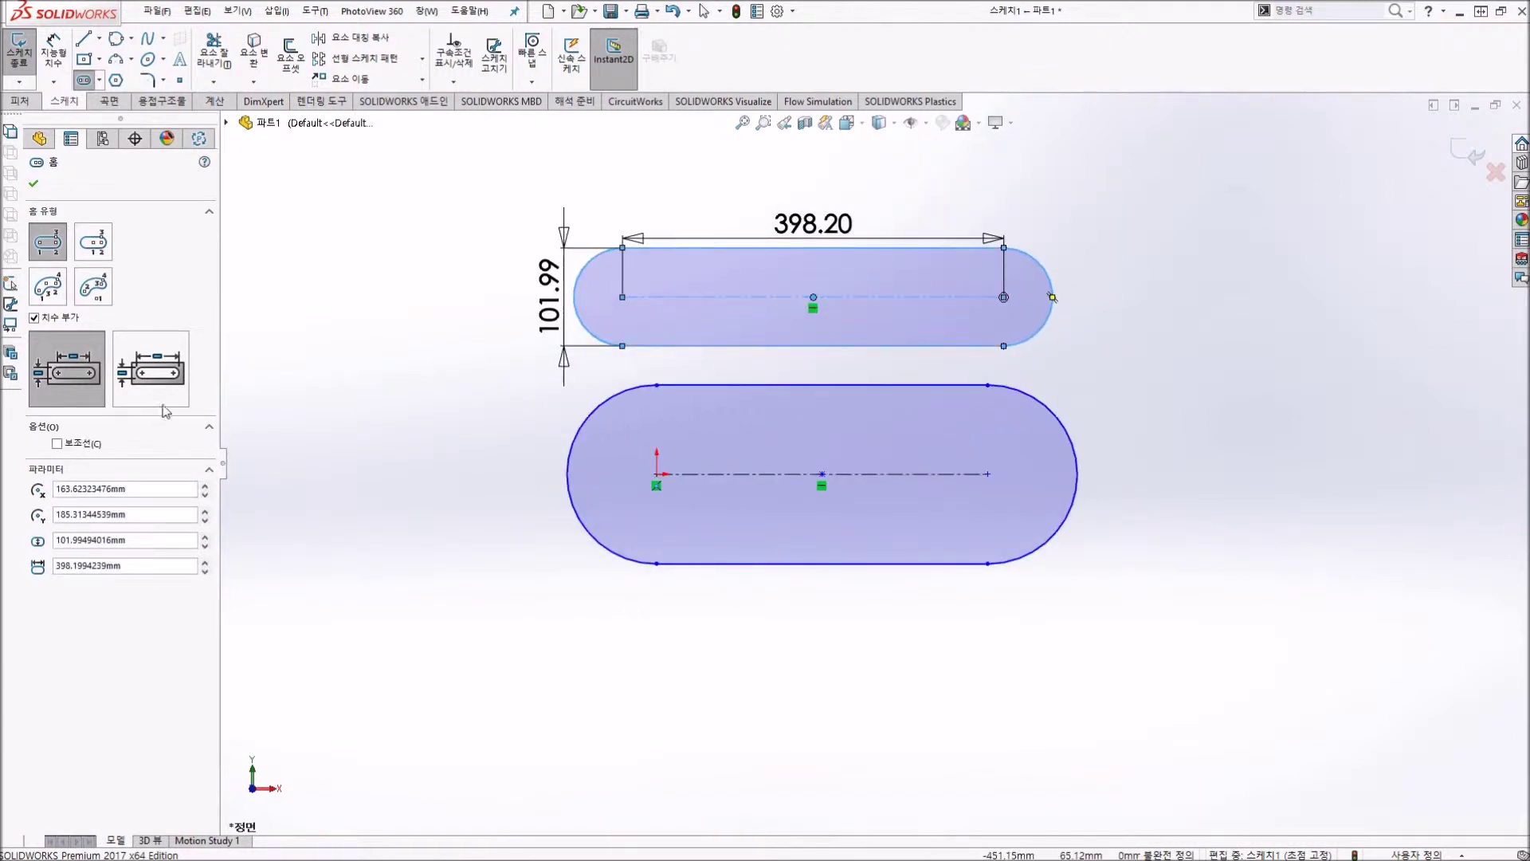
# Step: Dimension the upper slot by overall length, 500.19 by 101.99, keeping it solid geometry
pyautogui.click(166, 388)
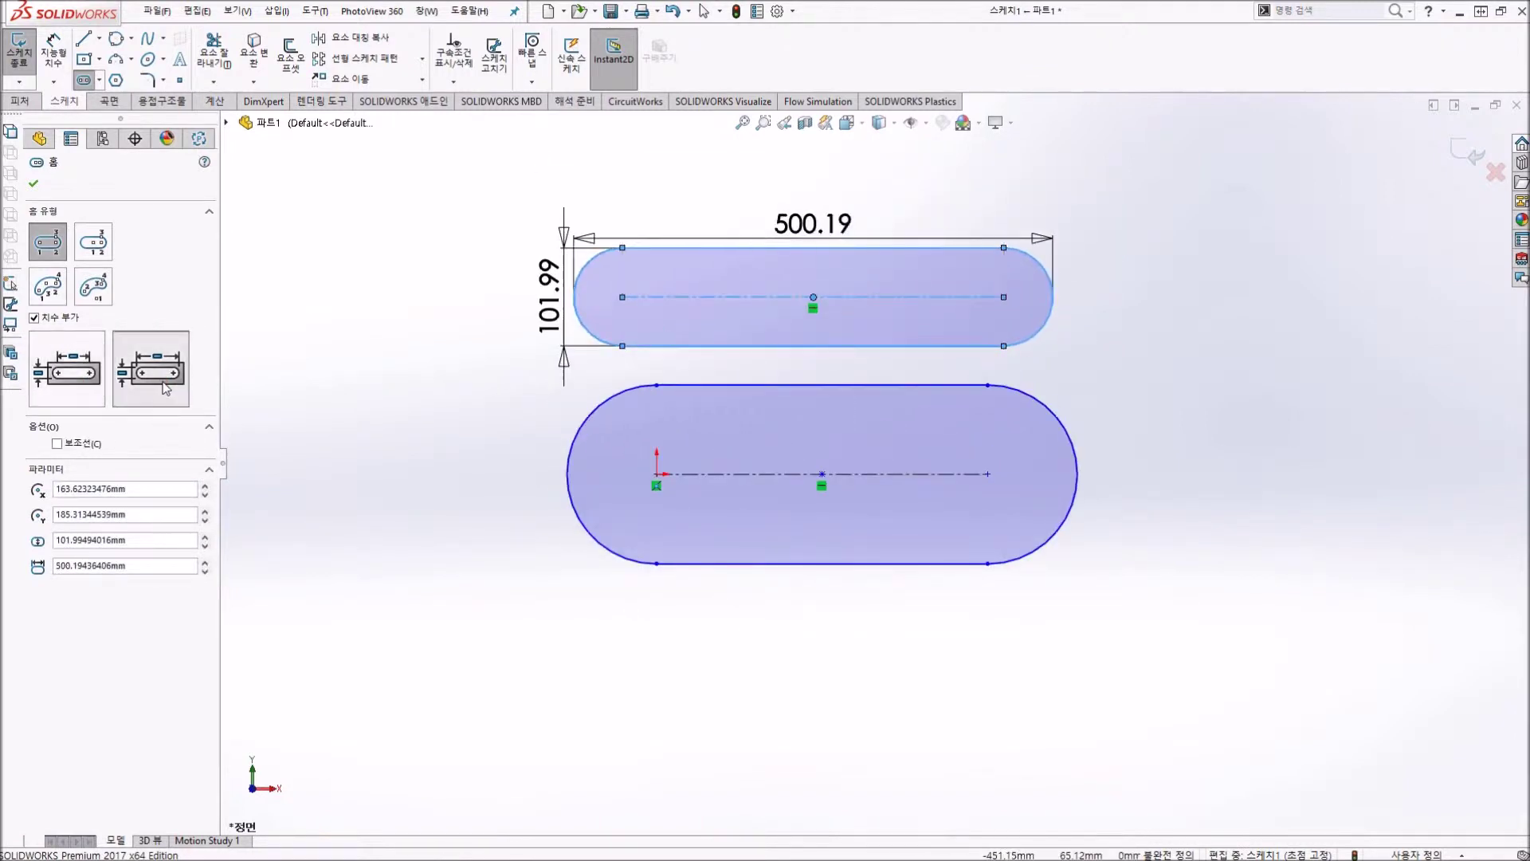
pyautogui.click(94, 390)
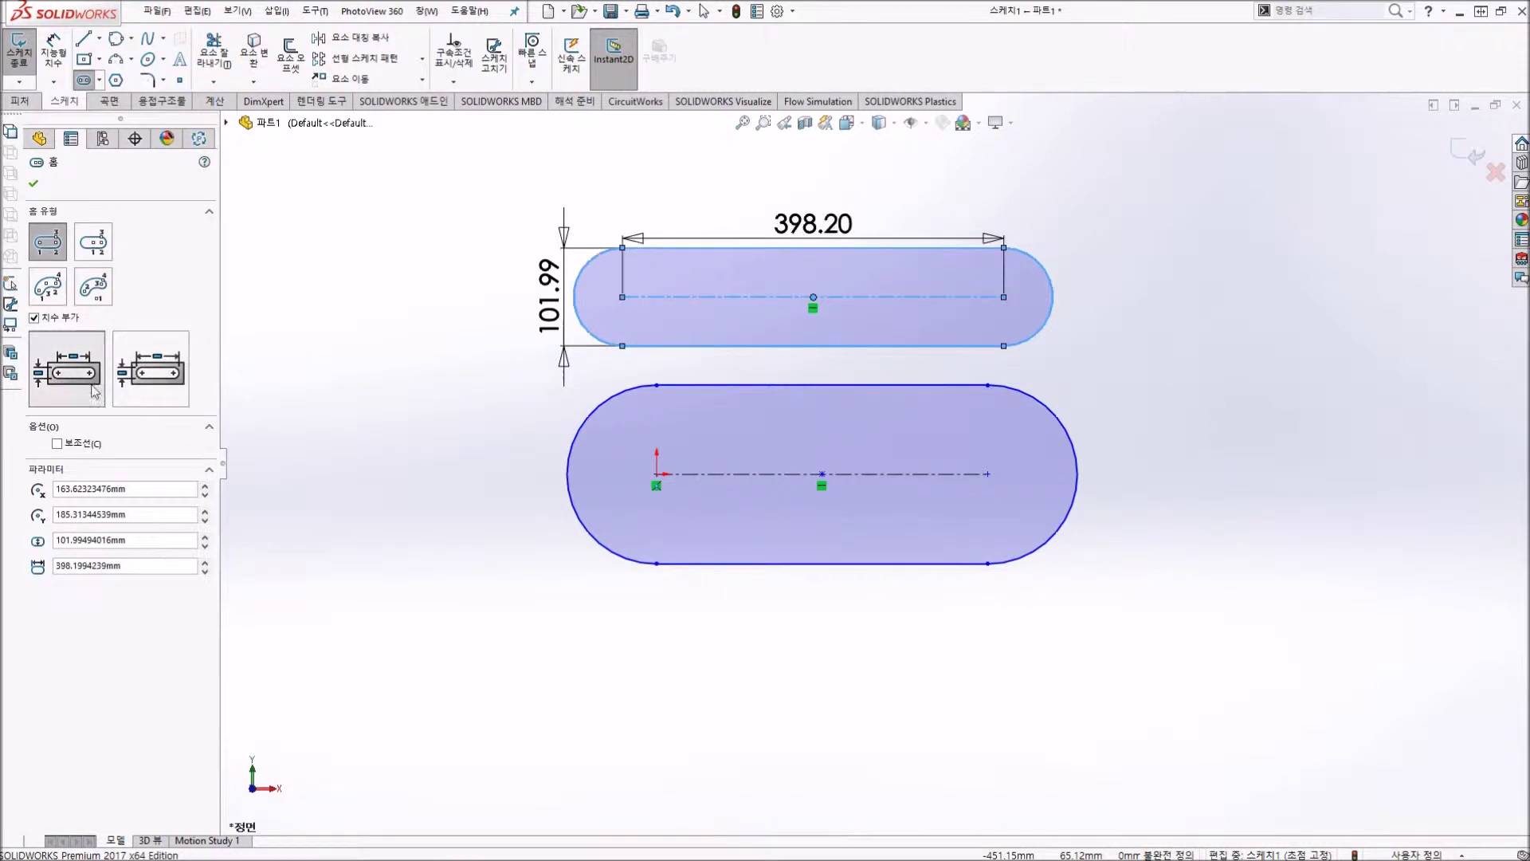
pyautogui.click(150, 382)
pyautogui.click(80, 380)
pyautogui.click(152, 386)
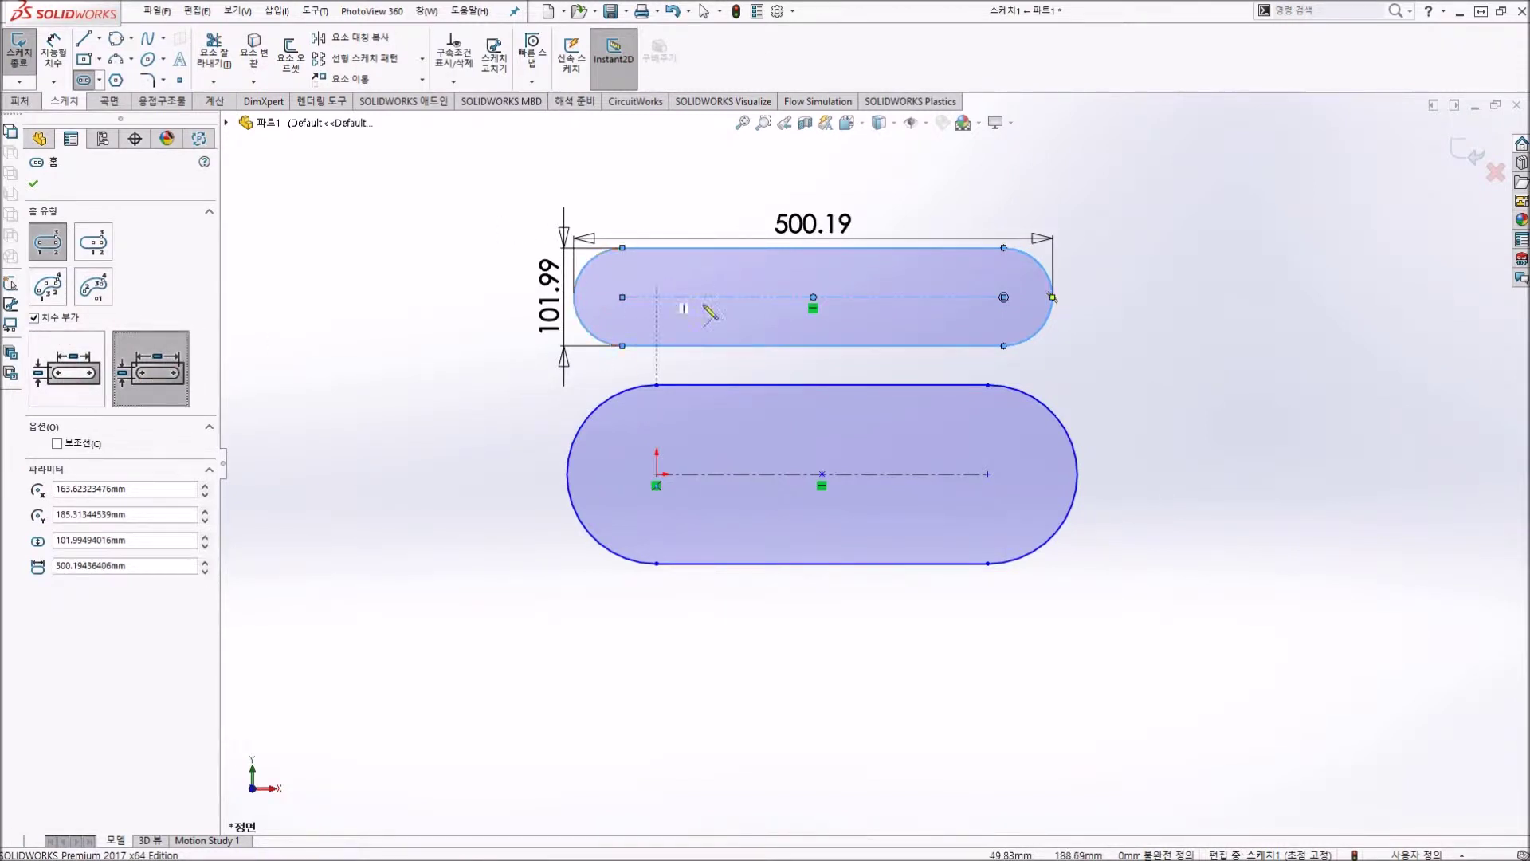
pyautogui.scroll(1, 1012, 359)
pyautogui.scroll(1, 1019, 363)
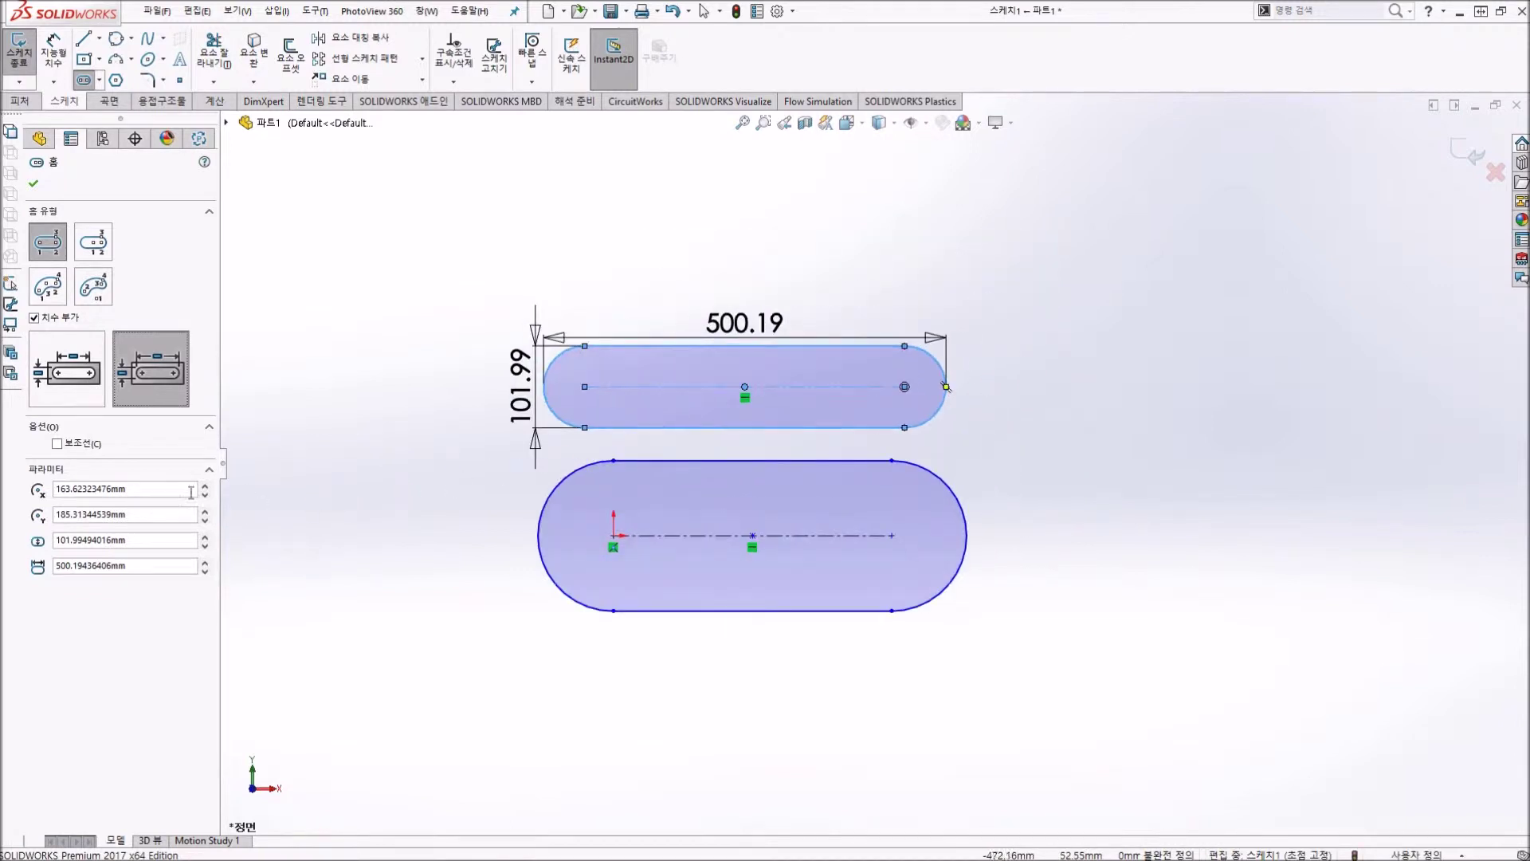
pyautogui.click(70, 445)
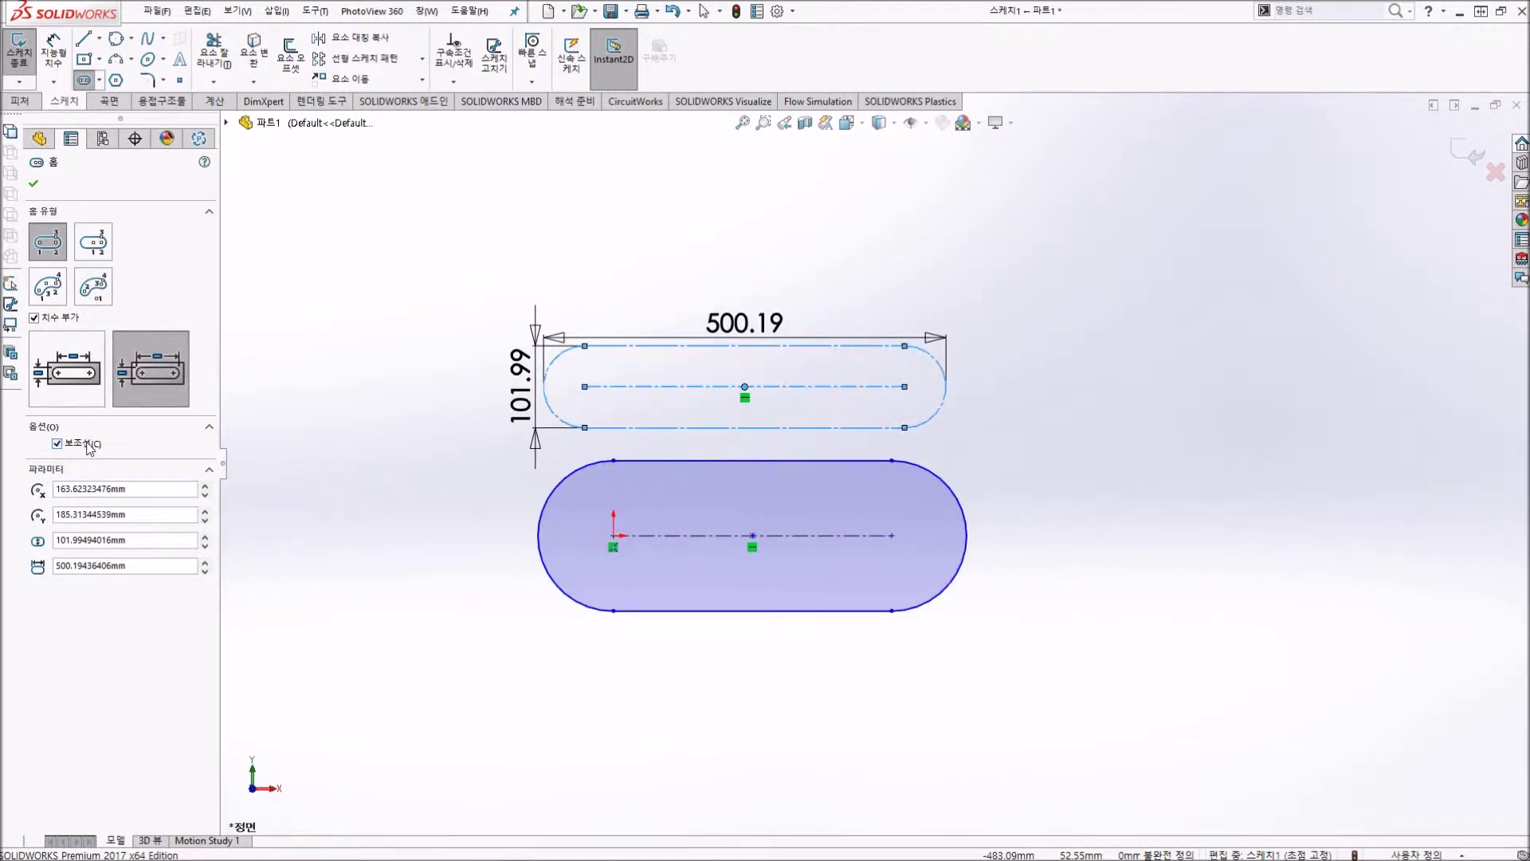
pyautogui.click(88, 445)
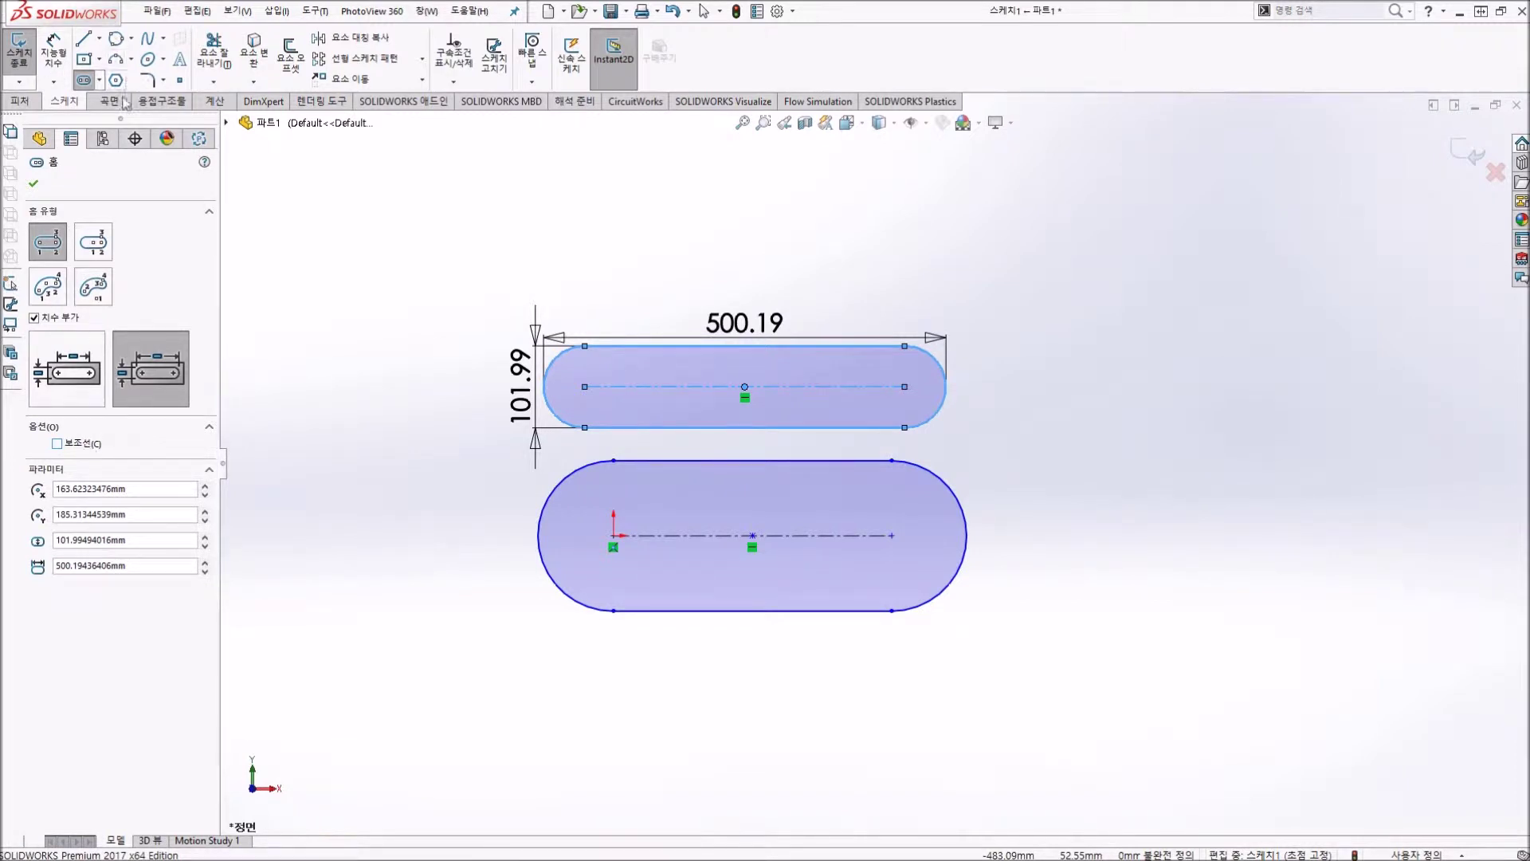
pyautogui.click(92, 245)
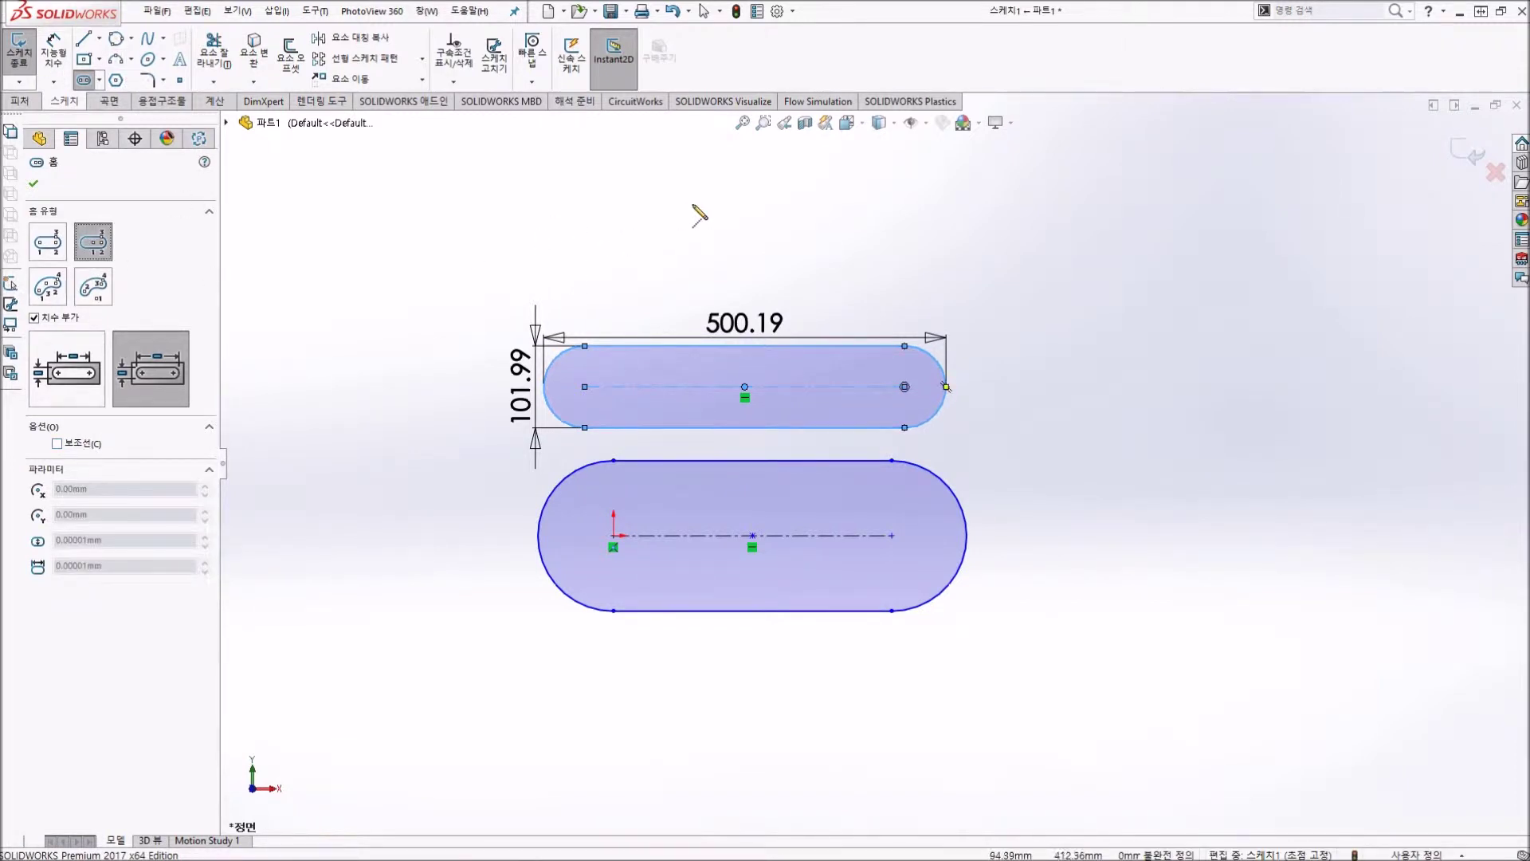
# Step: Draw a 896.67 by 146.12 centre-point straight slot right of the others
pyautogui.scroll(2, 1137, 518)
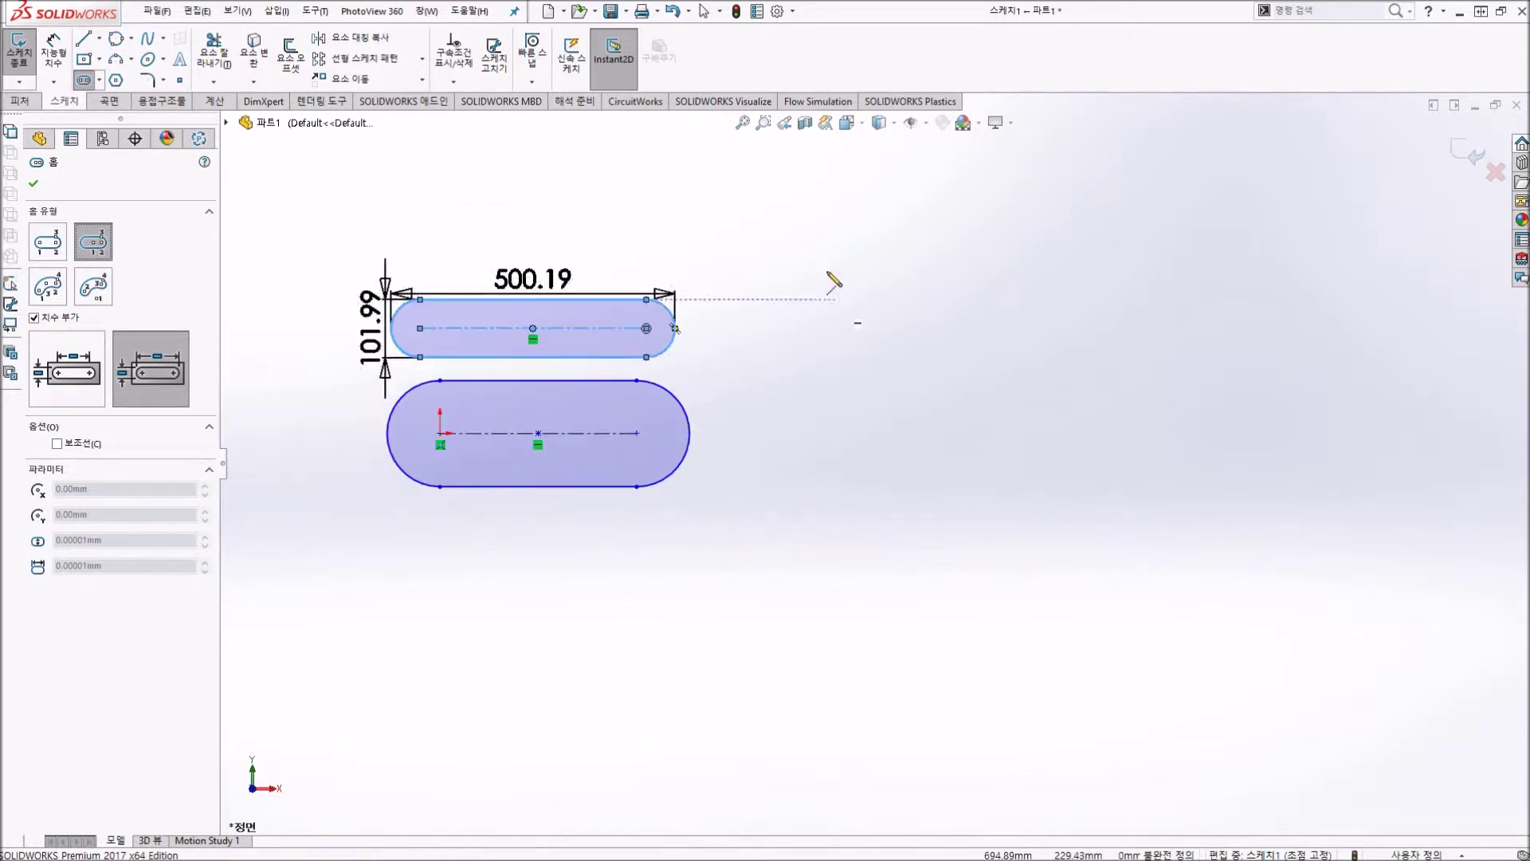
pyautogui.scroll(-1, 843, 315)
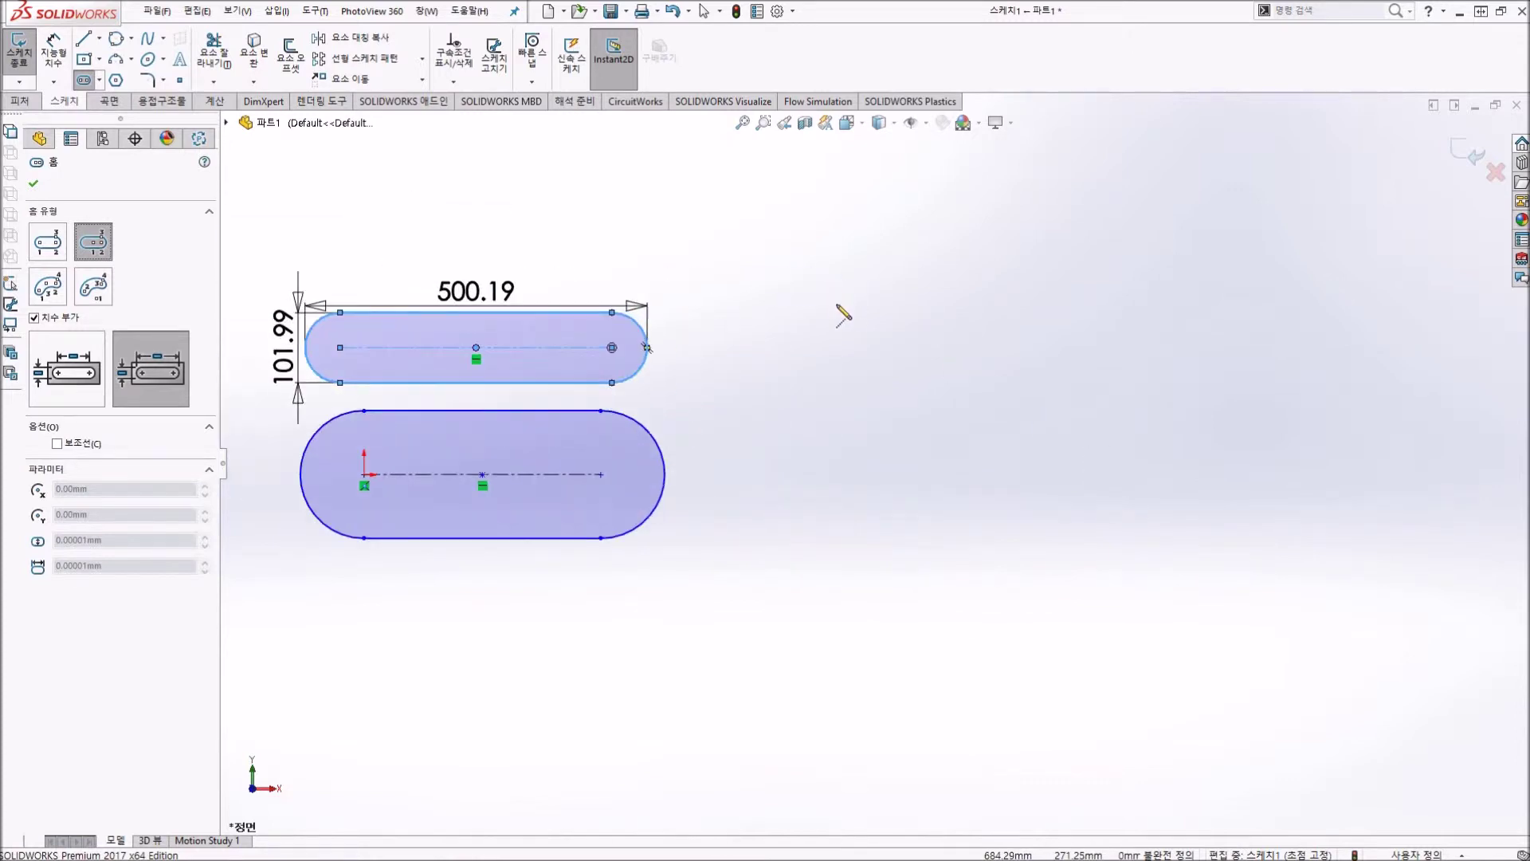
pyautogui.click(1020, 347)
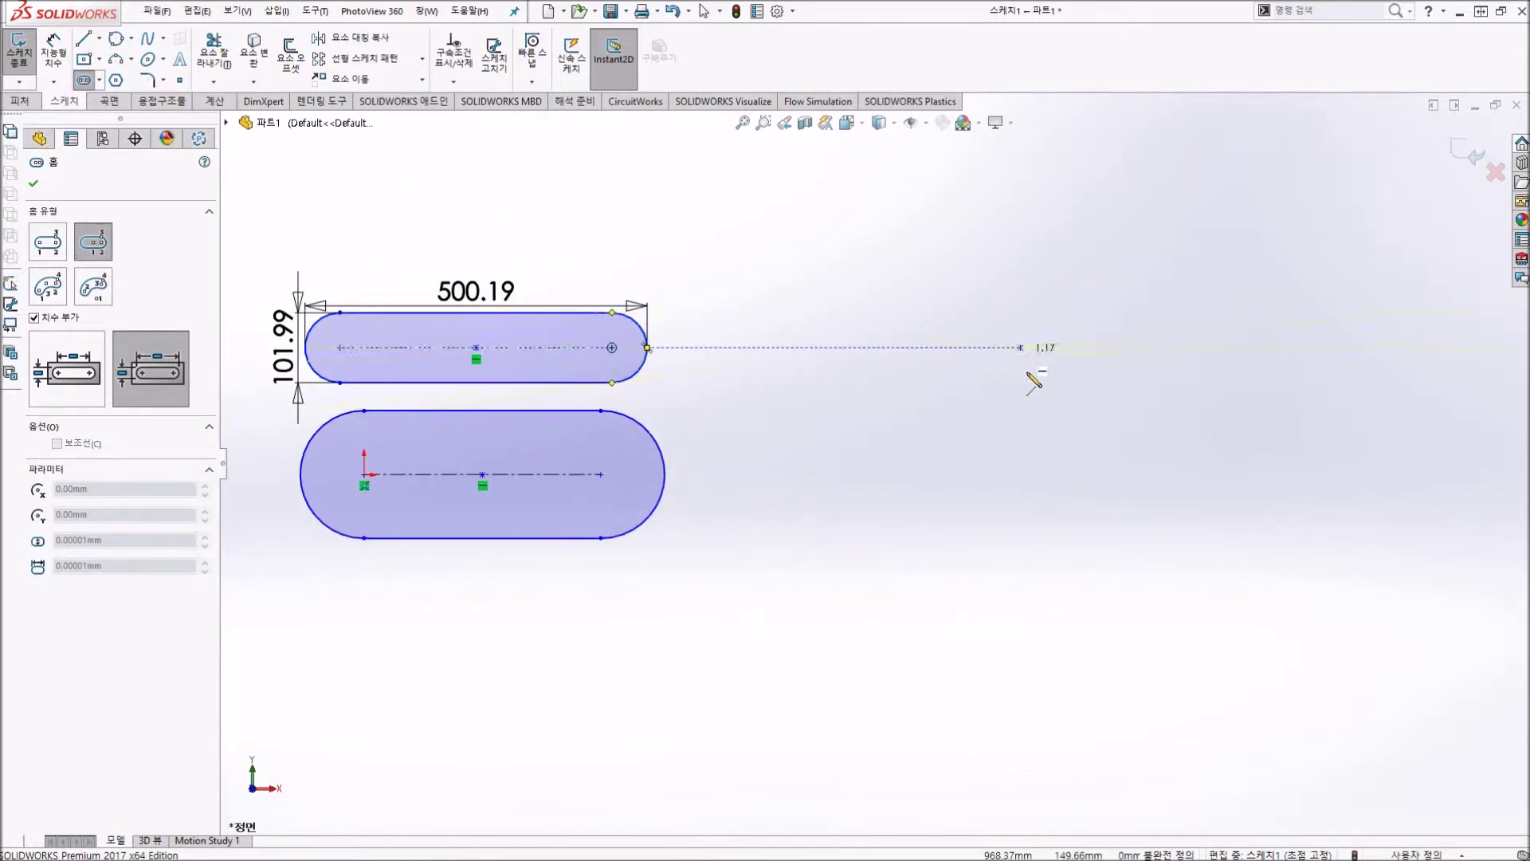
pyautogui.click(1278, 348)
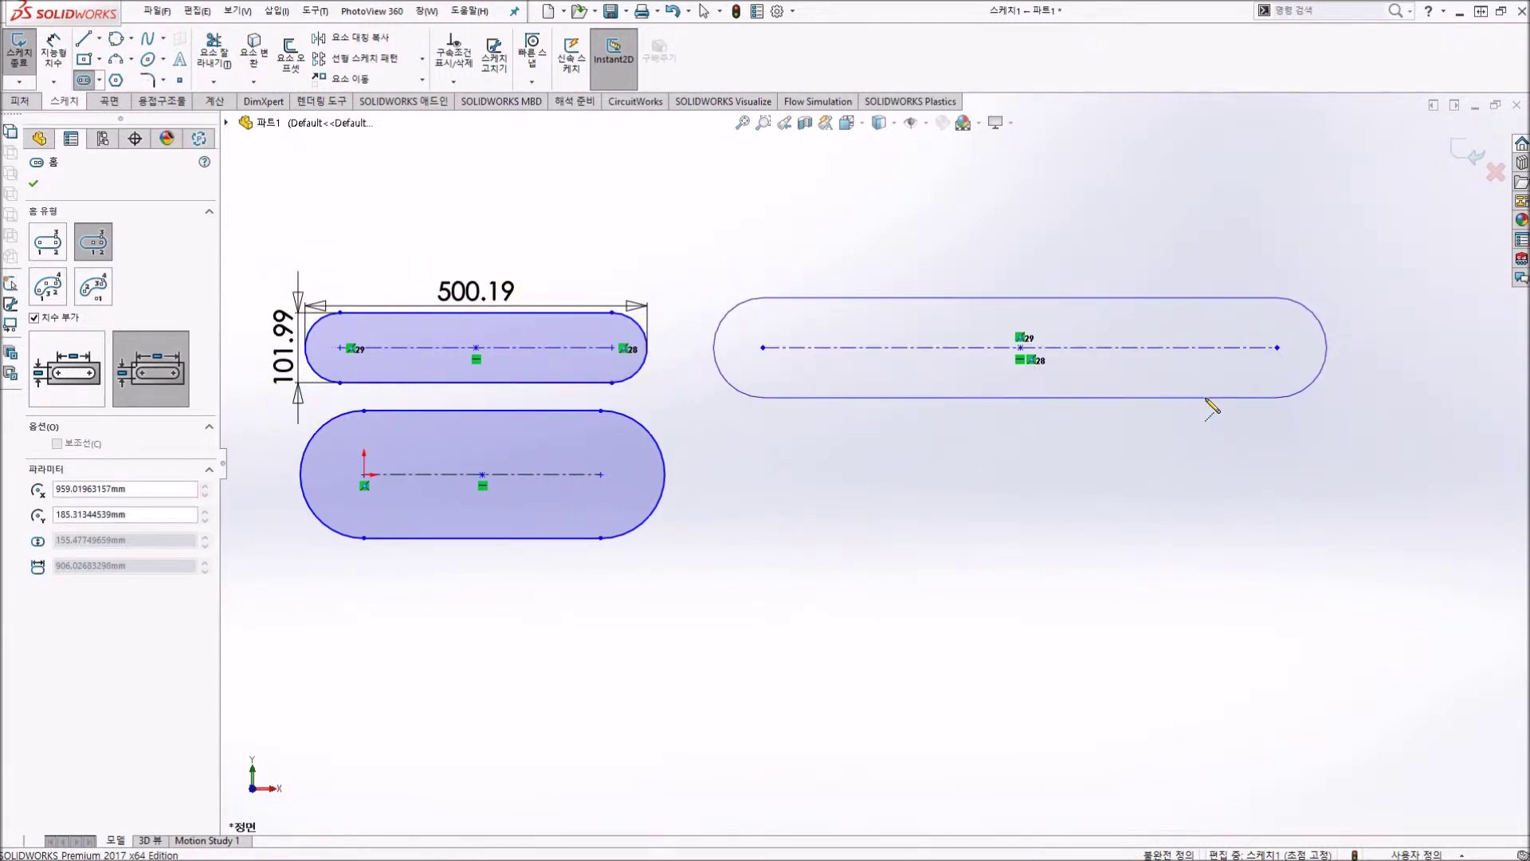
pyautogui.click(1212, 399)
# Step: Add a three-point arc slot below the straight slots
pyautogui.click(46, 289)
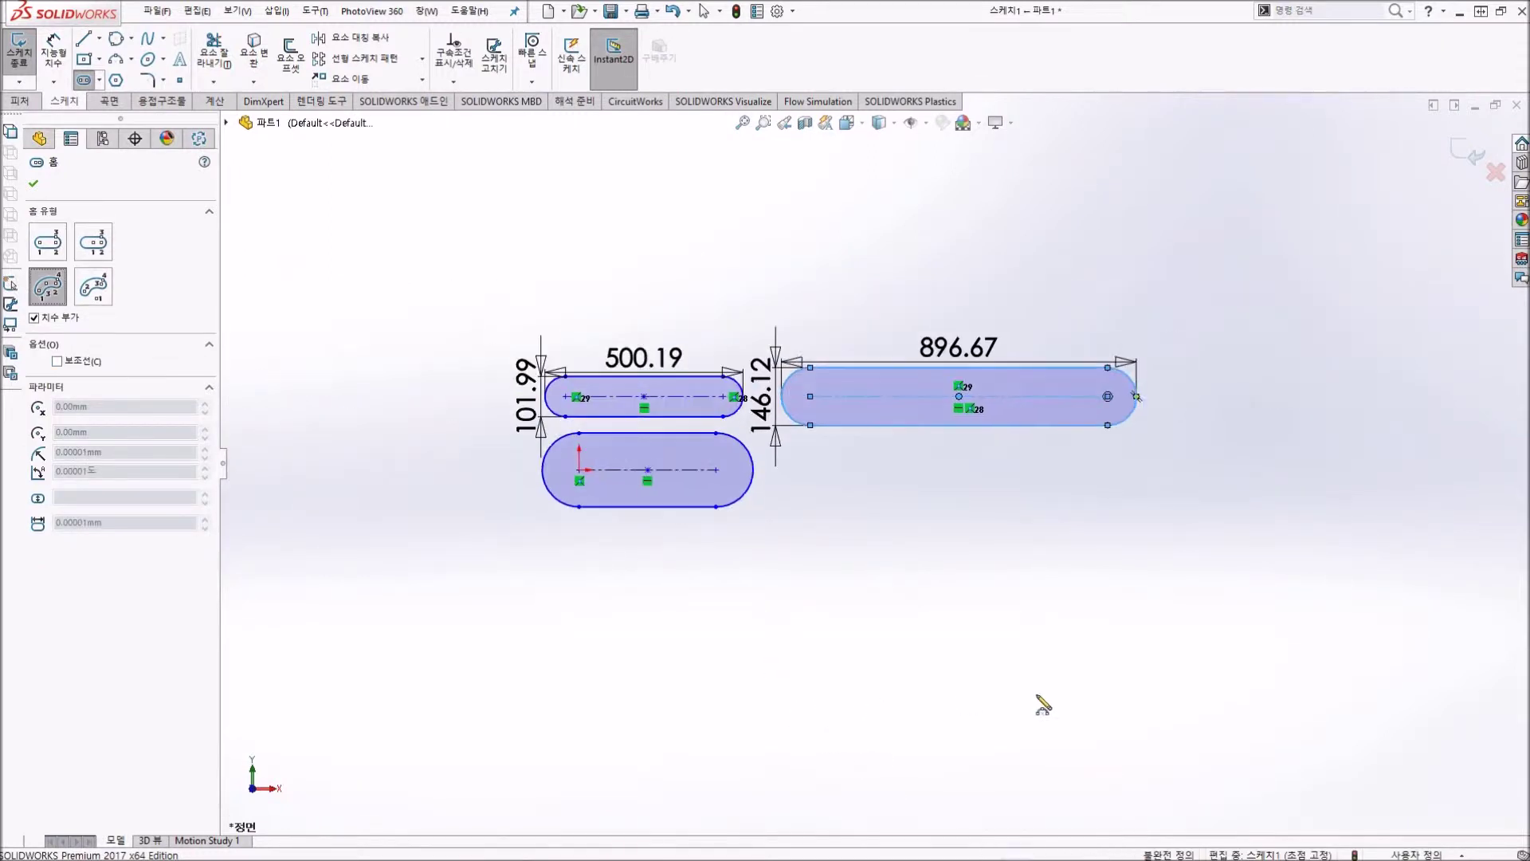
pyautogui.scroll(3, 957, 709)
pyautogui.scroll(-2, 1100, 683)
pyautogui.click(777, 723)
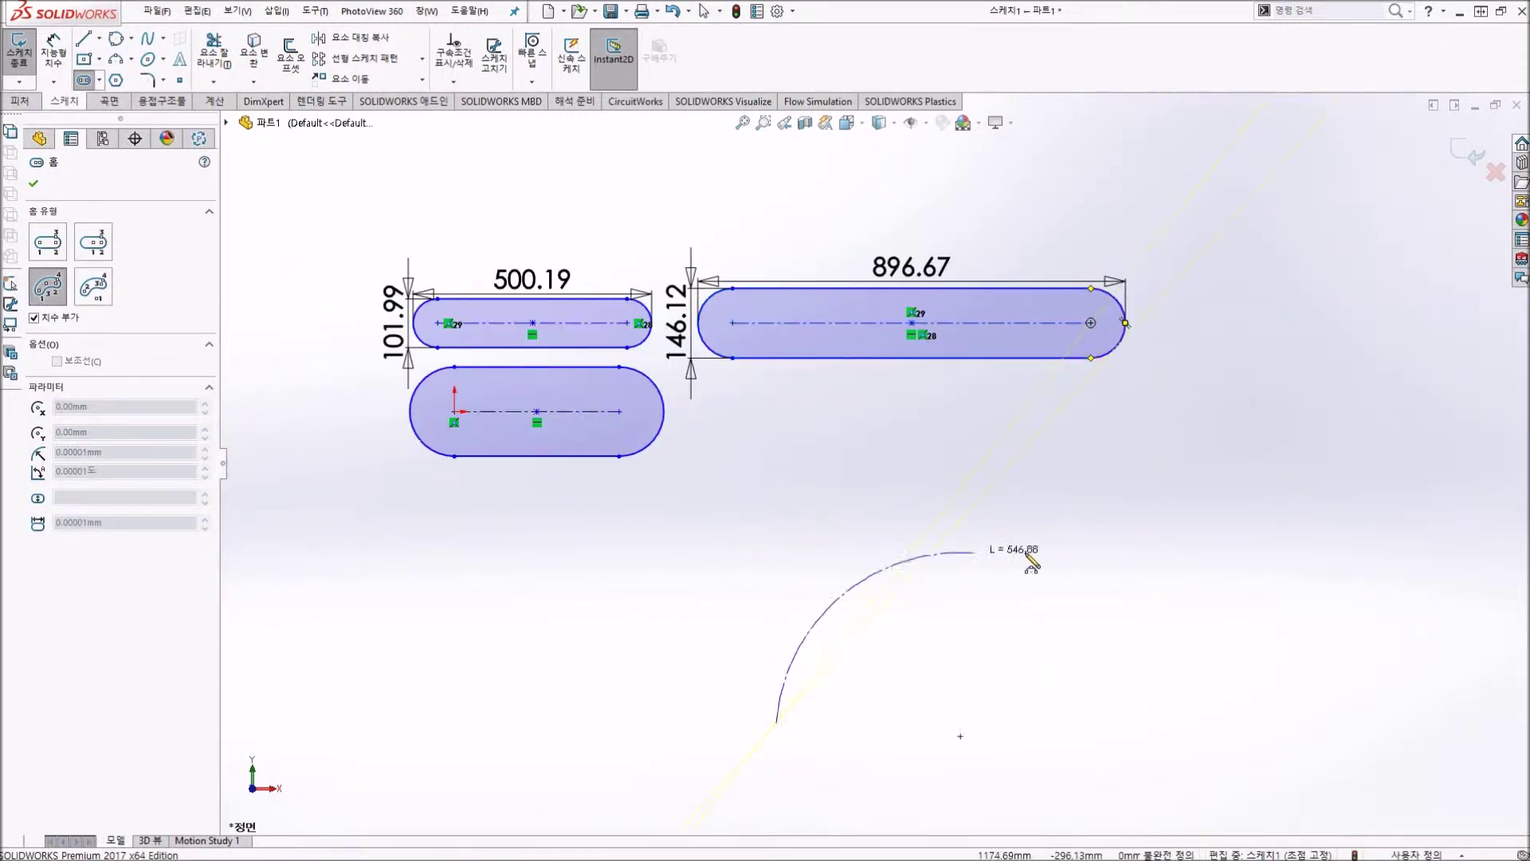
pyautogui.click(1040, 553)
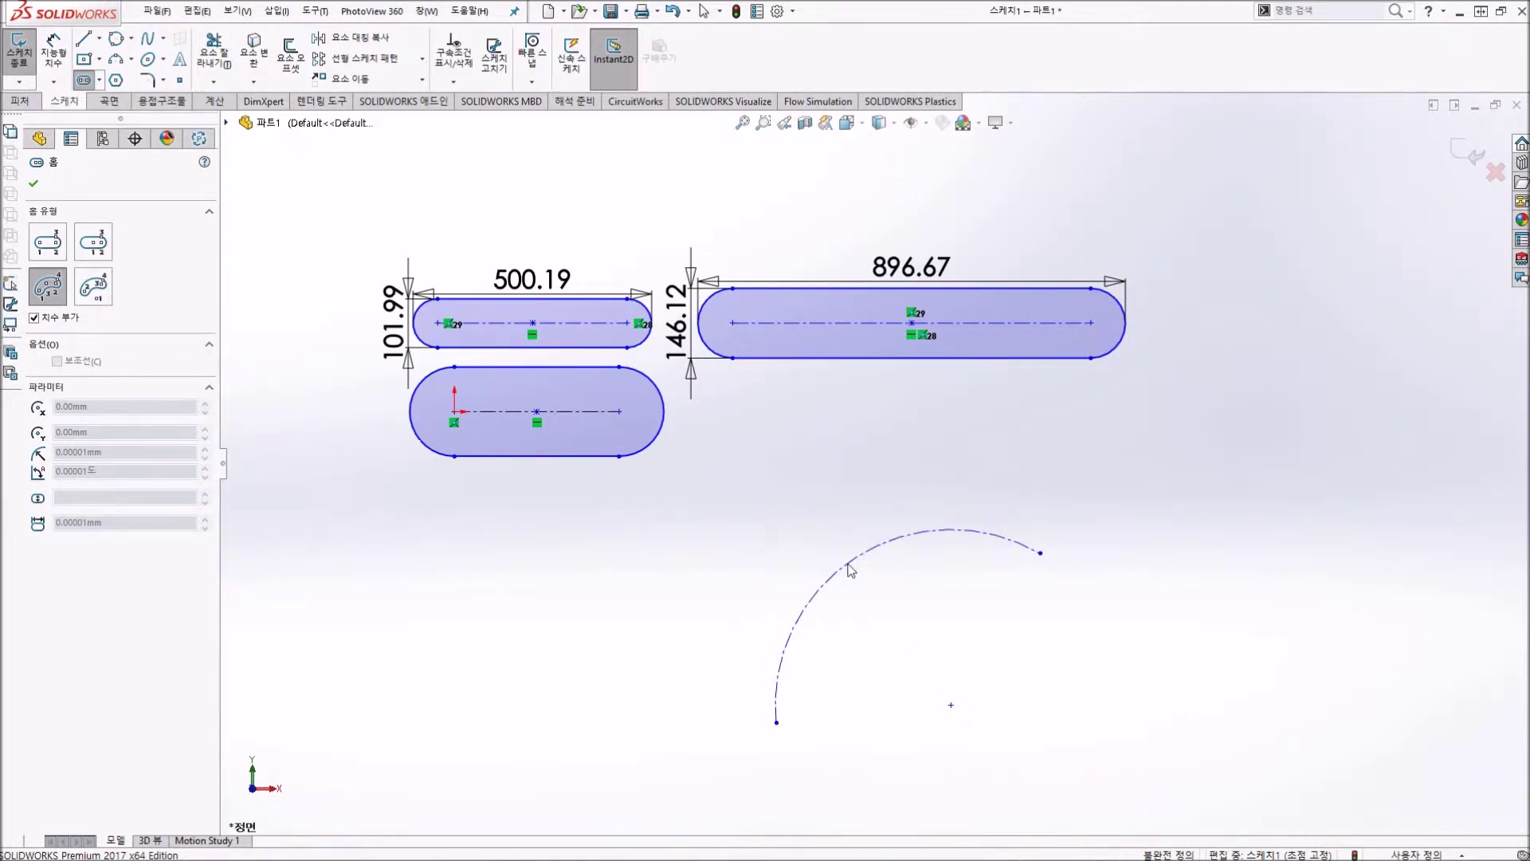
pyautogui.click(851, 569)
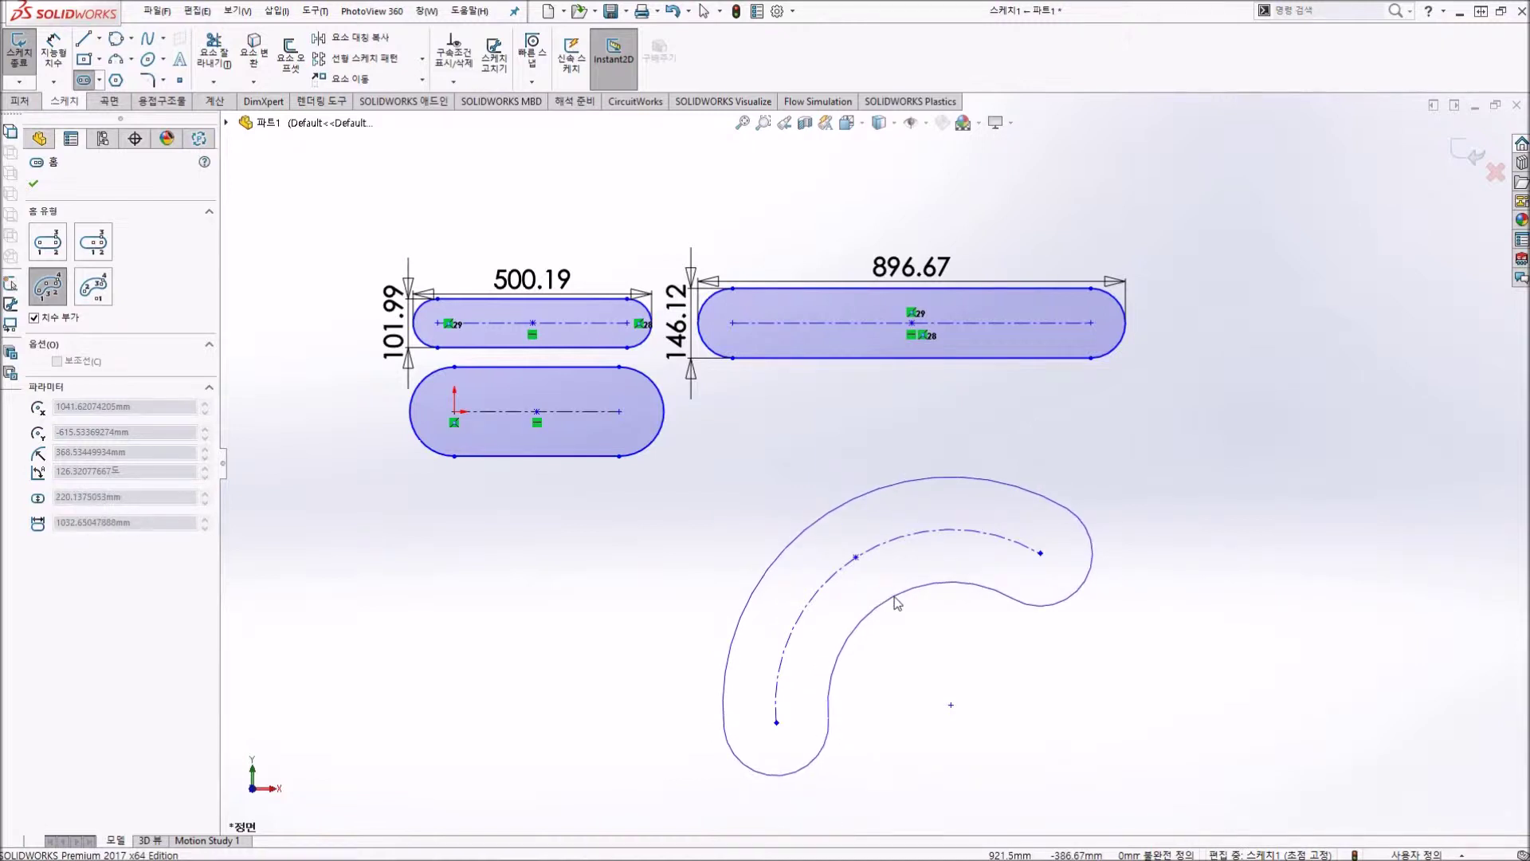
pyautogui.click(894, 601)
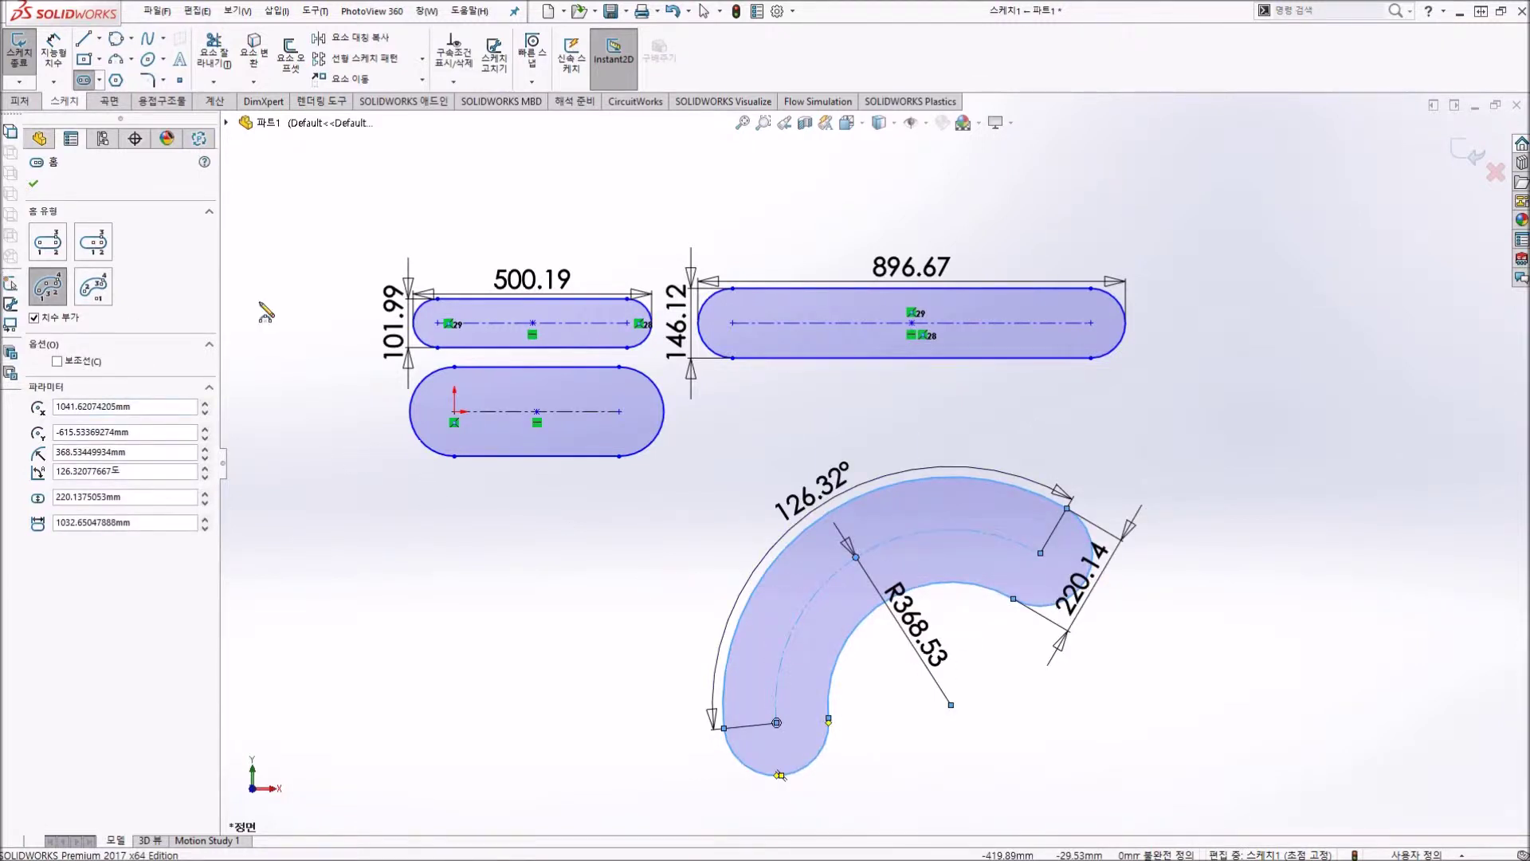
# Step: Add a centre-point arc slot at the right of the sketch
pyautogui.click(92, 286)
pyautogui.scroll(3, 1068, 435)
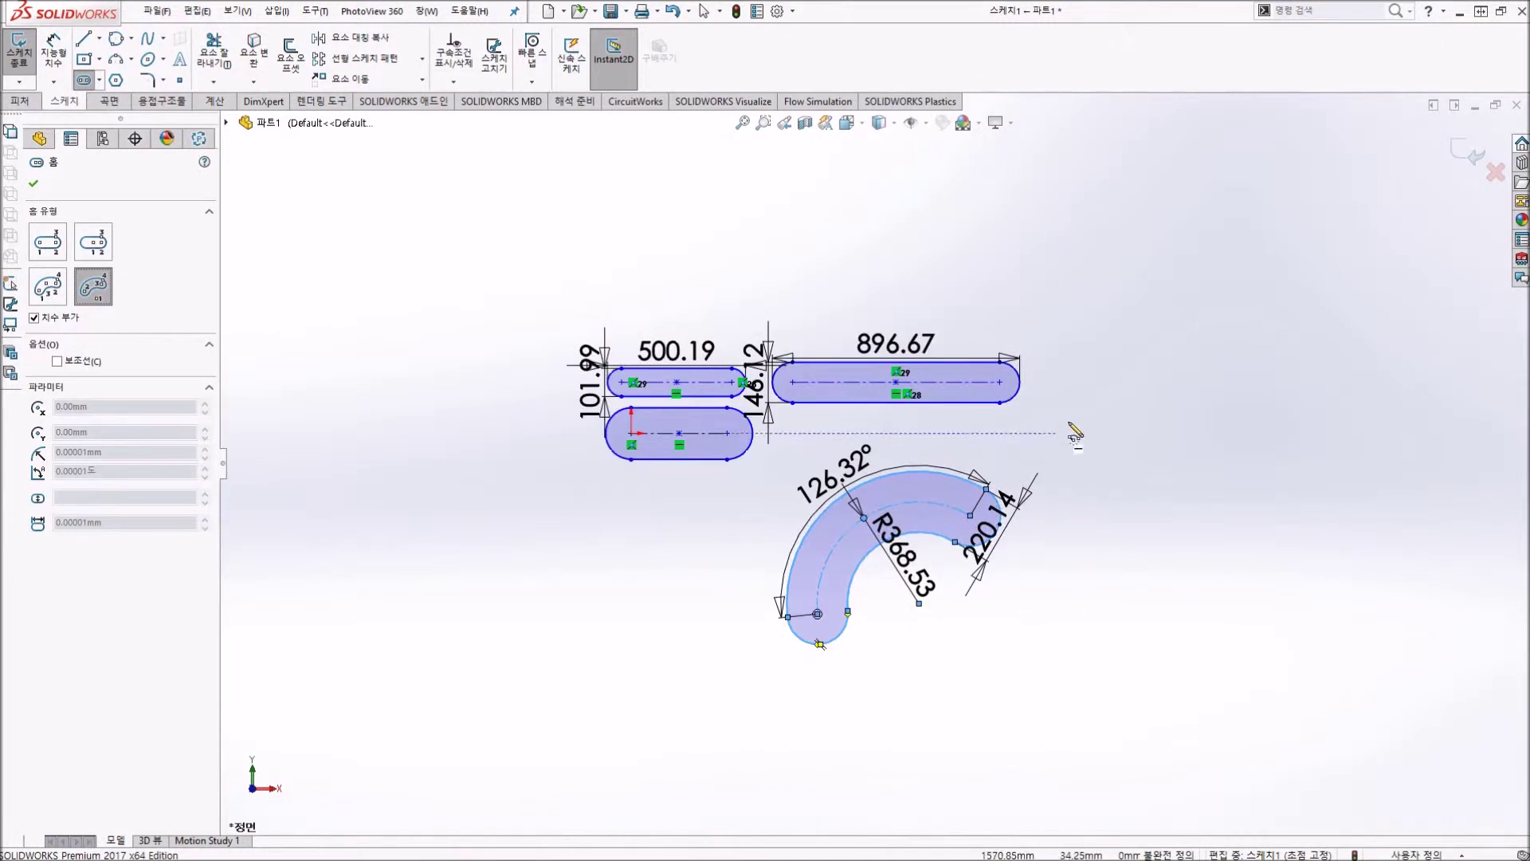
pyautogui.scroll(-2, 1151, 335)
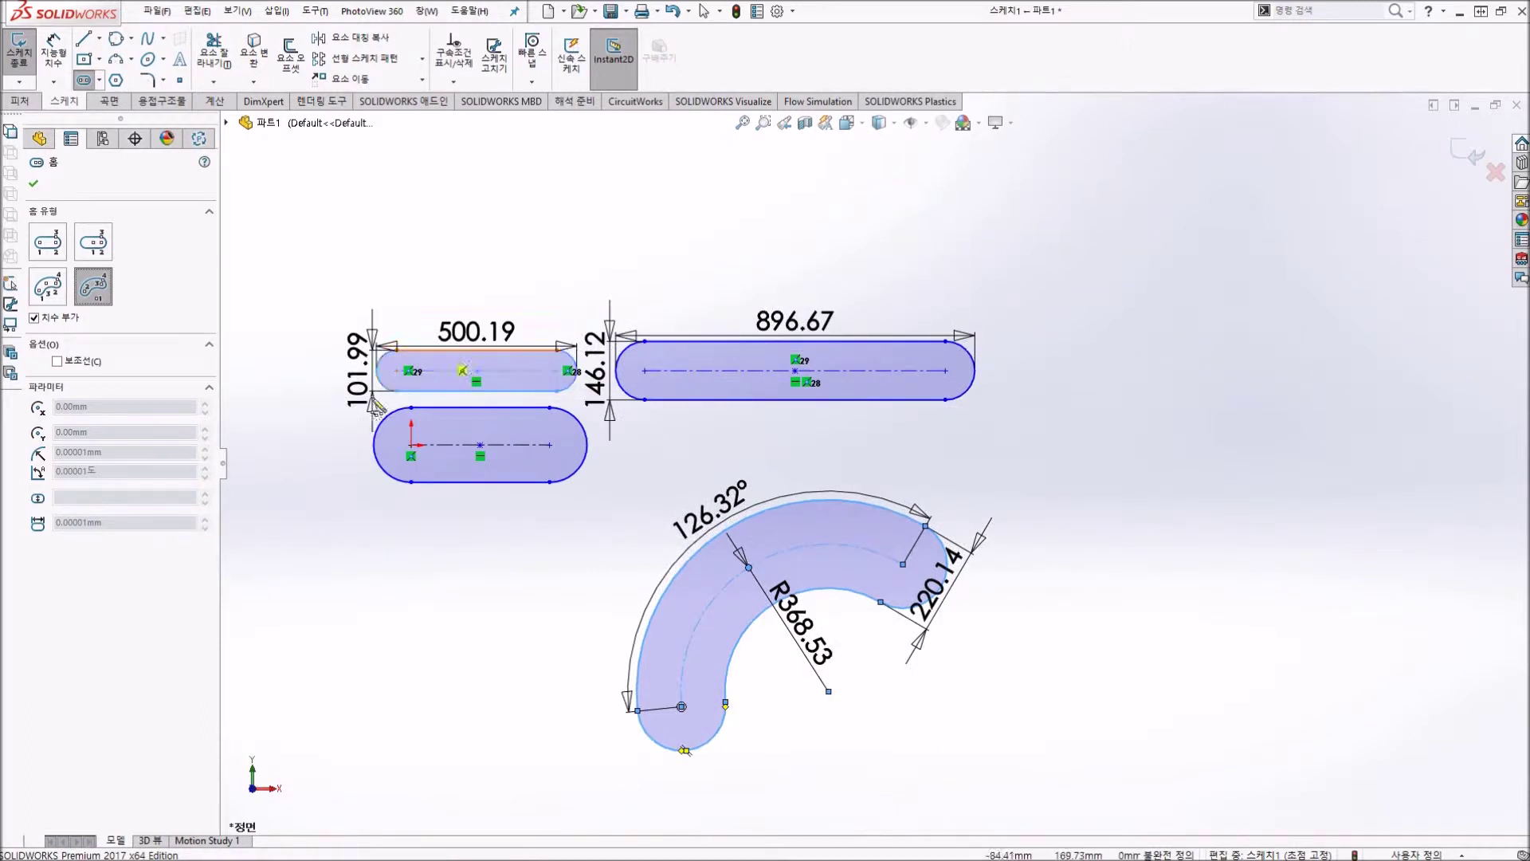
pyautogui.click(1200, 342)
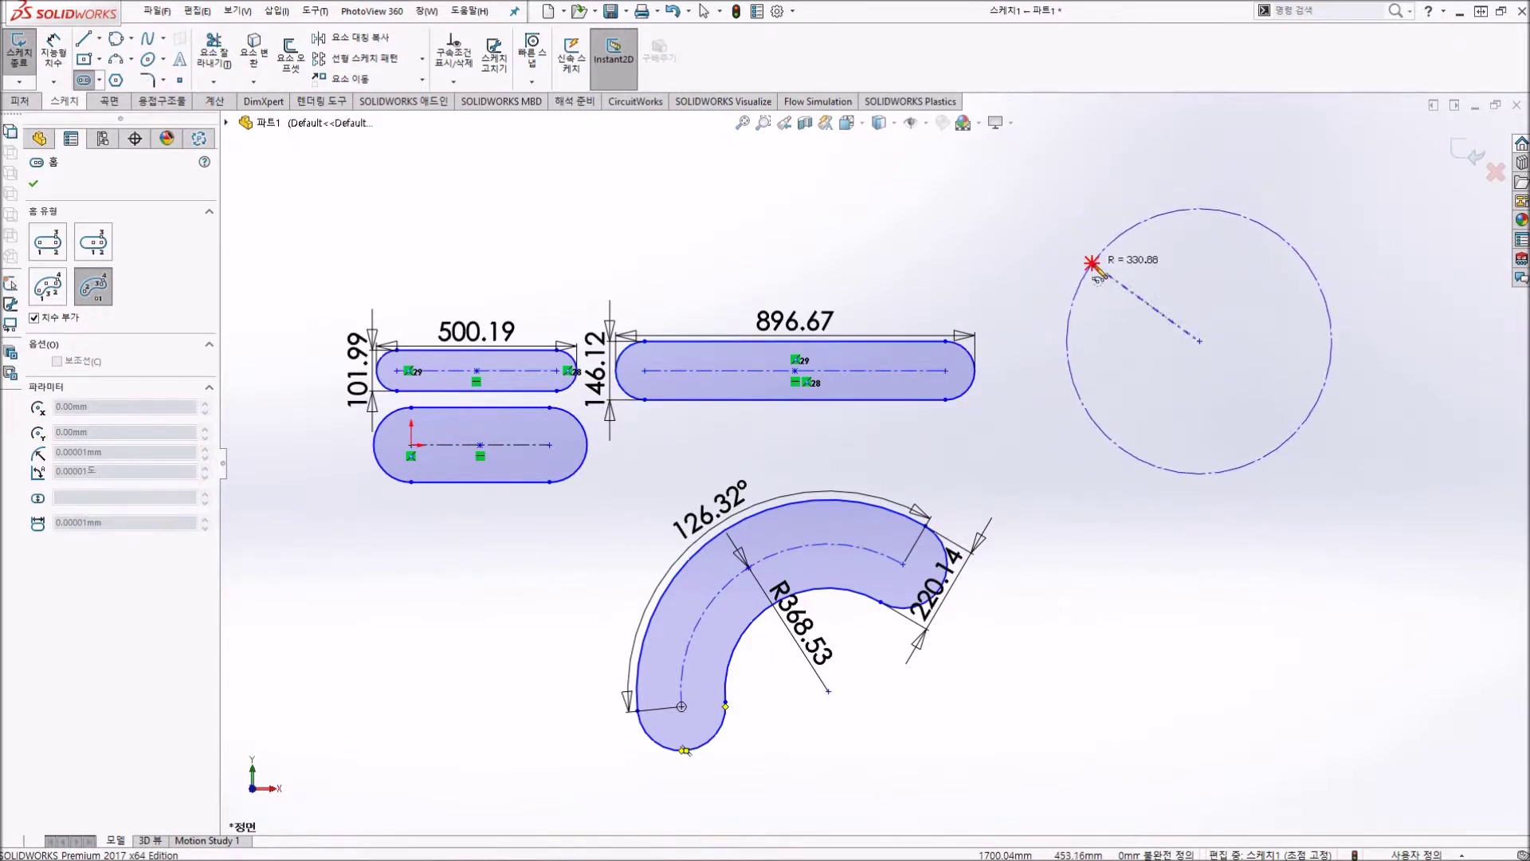
pyautogui.click(1091, 263)
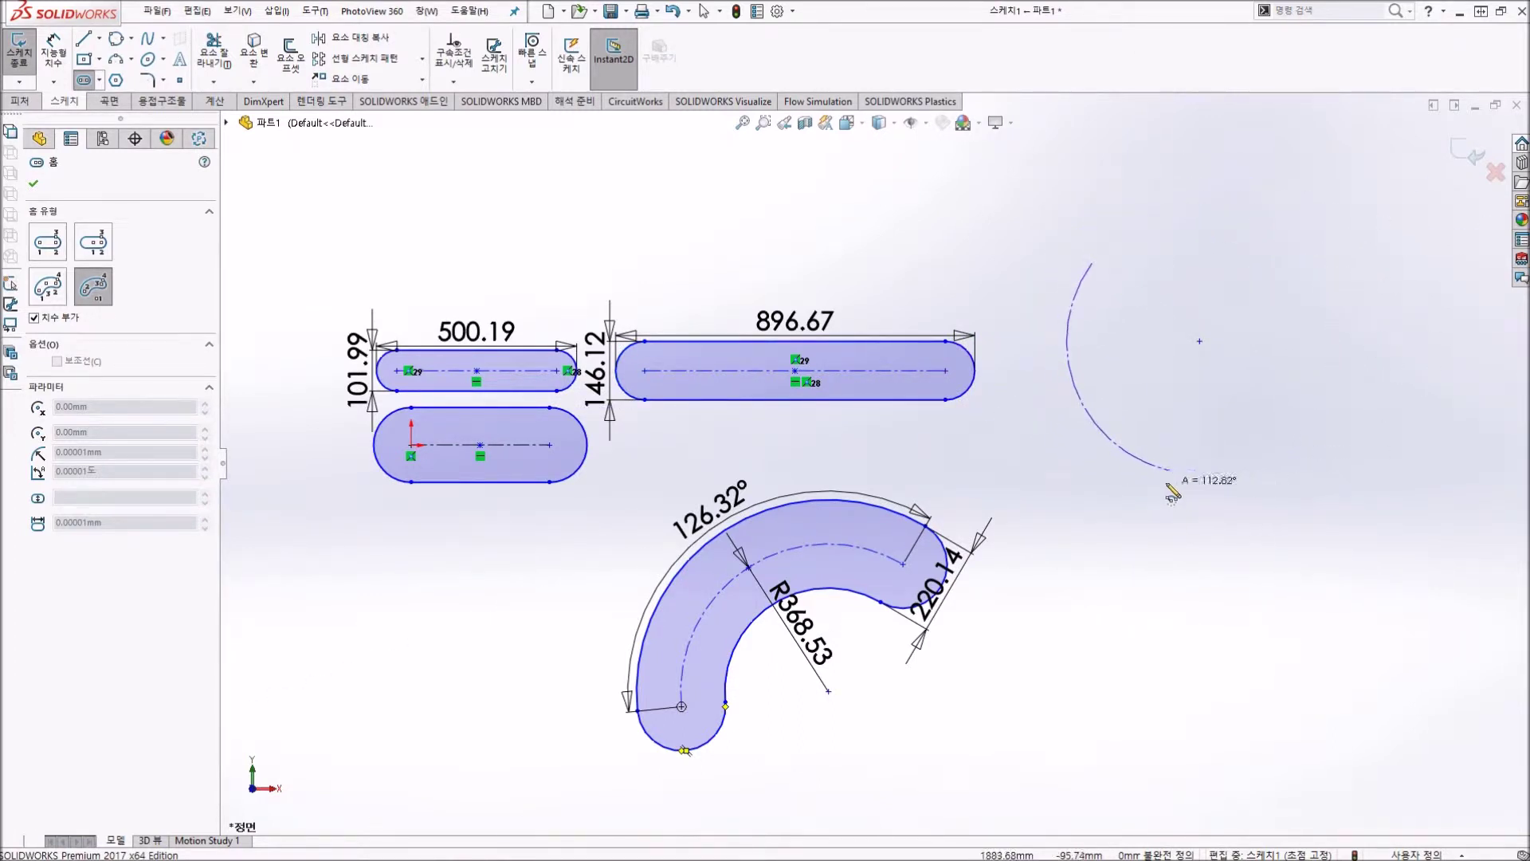
pyautogui.click(1169, 470)
pyautogui.click(1194, 443)
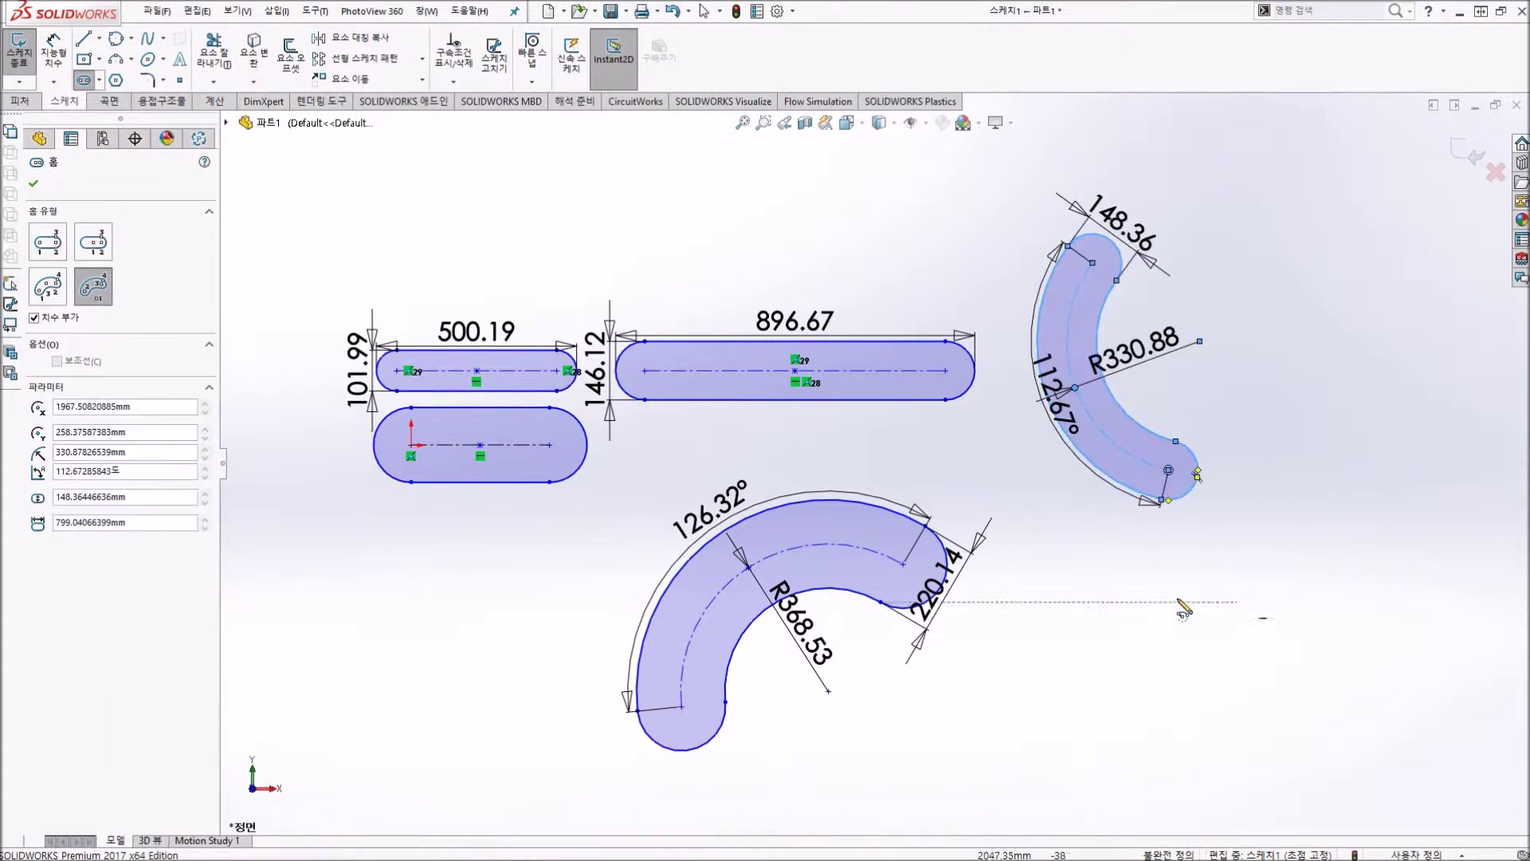
pyautogui.press('Escape')
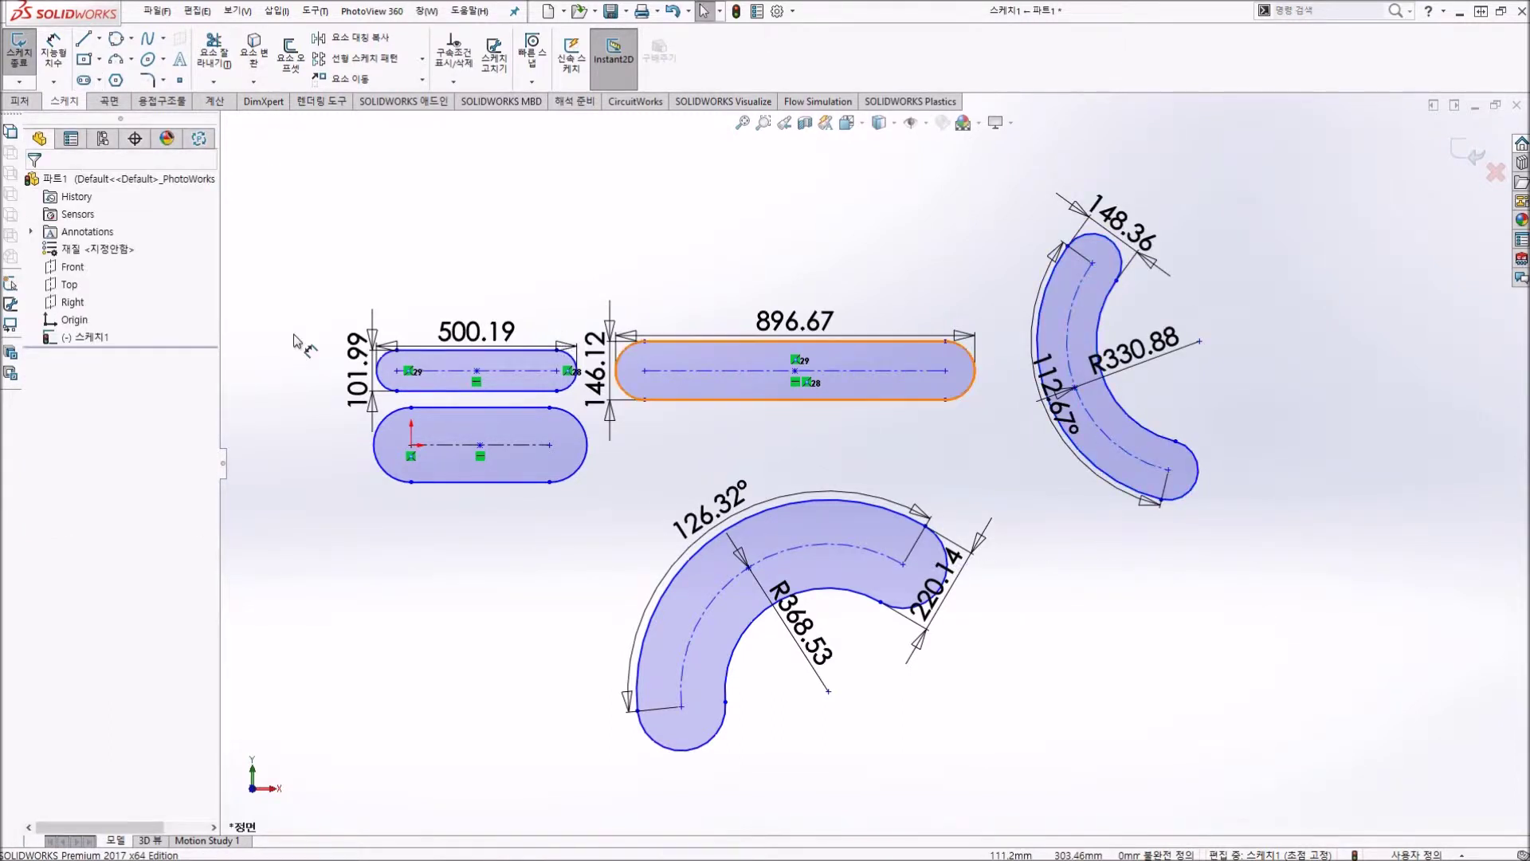
# Step: Clear the sketch and draw a hexagon centred on the origin
pyautogui.moveTo(271, 153); pyautogui.dragTo(1292, 825)
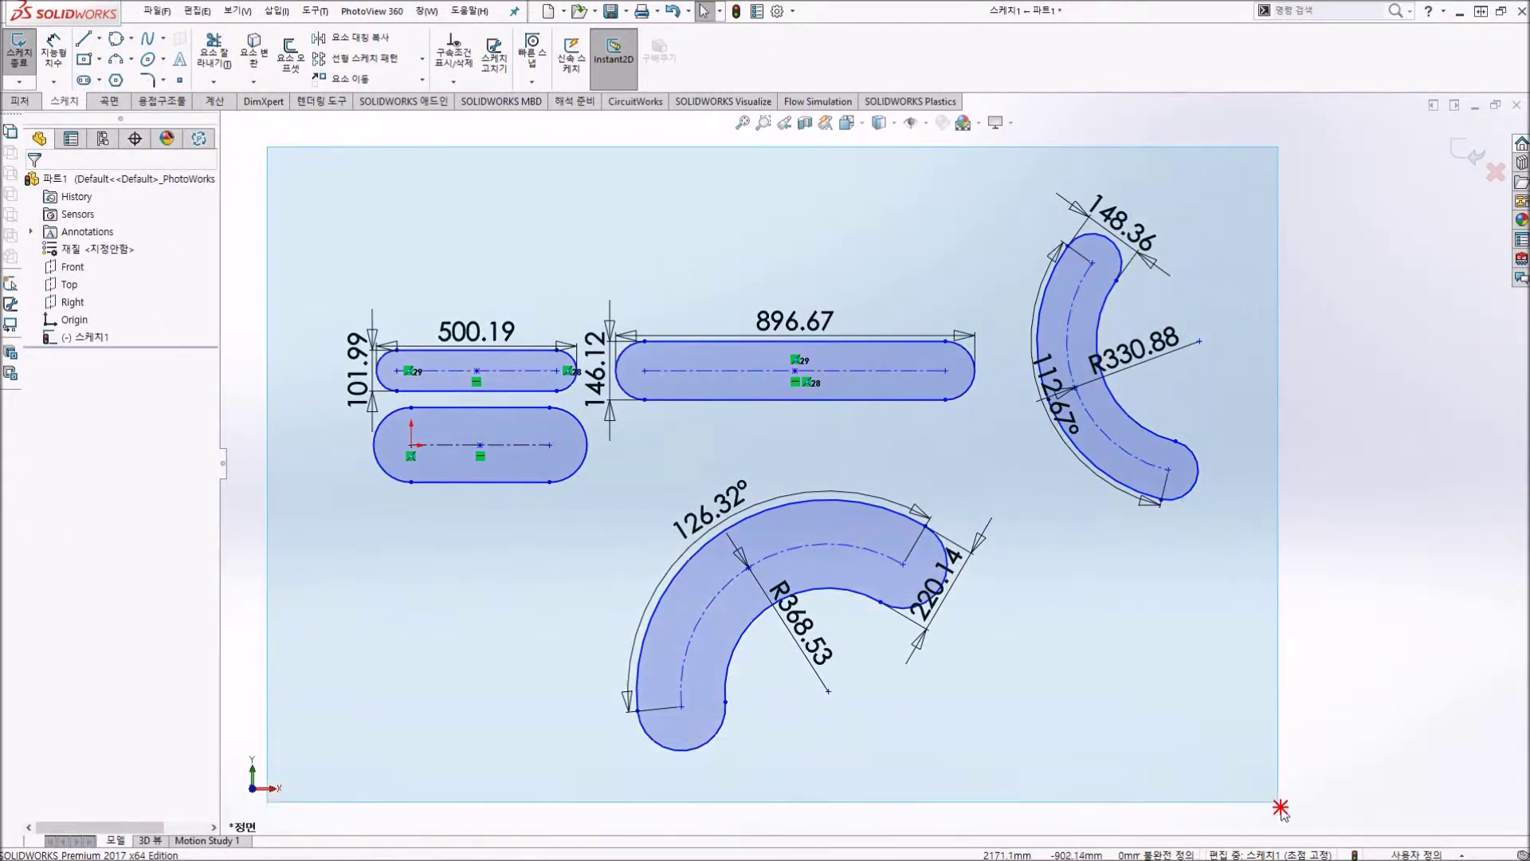
pyautogui.press('Delete')
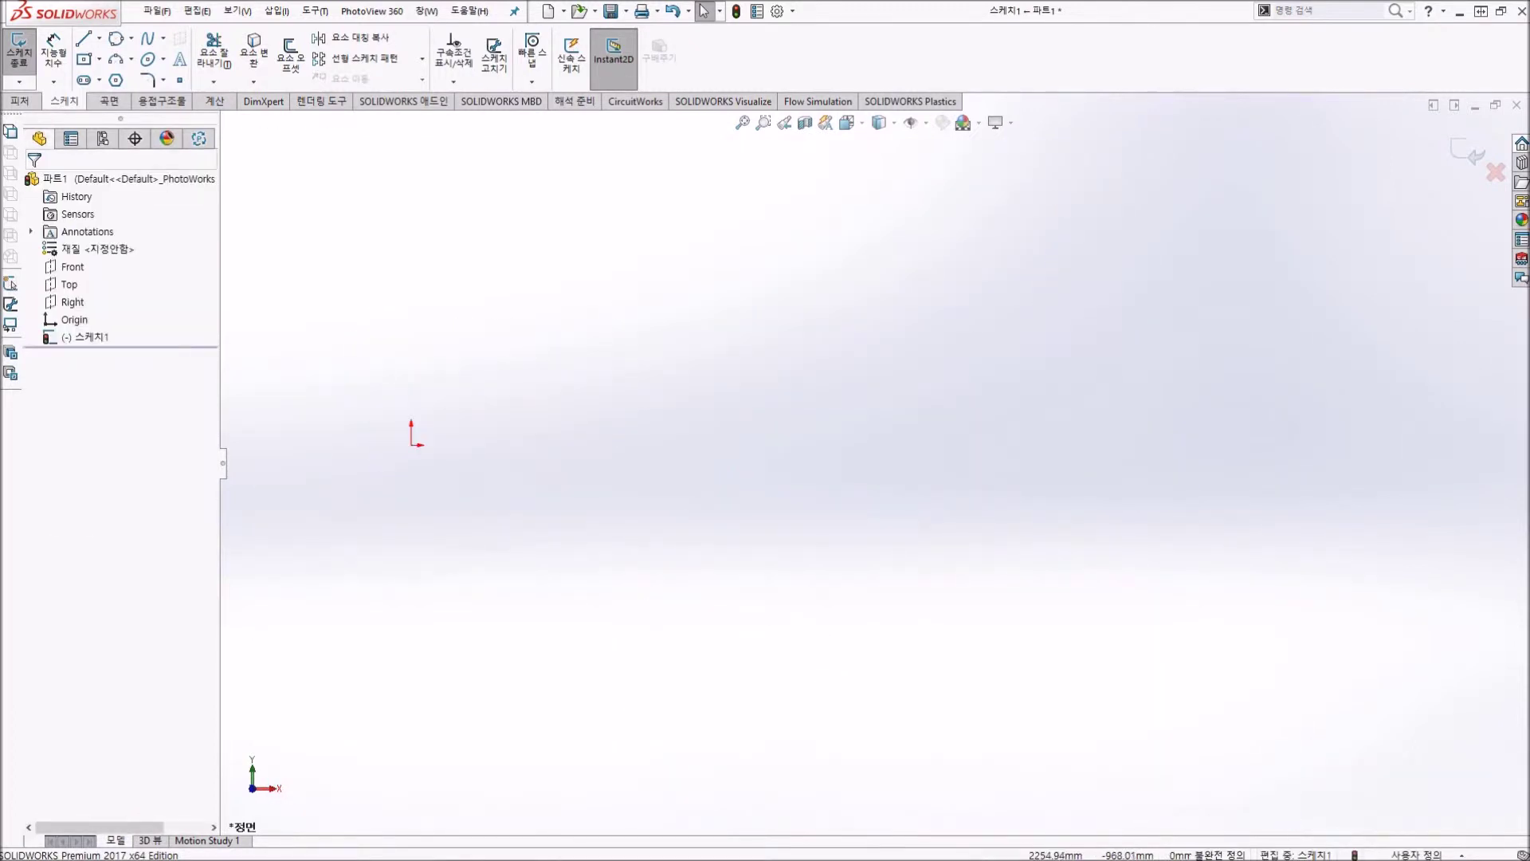
pyautogui.click(117, 81)
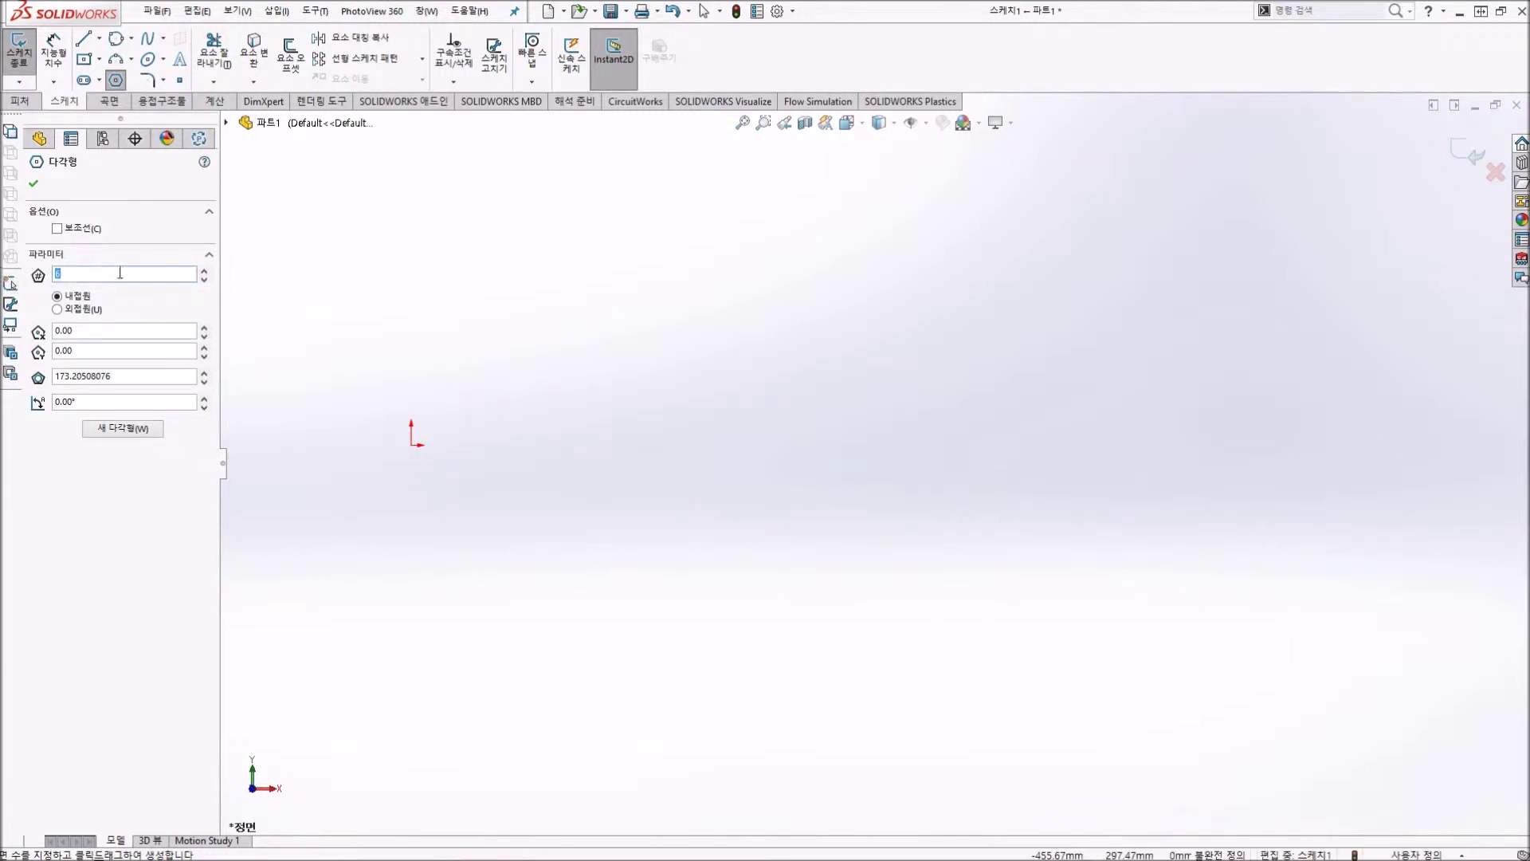
pyautogui.click(411, 446)
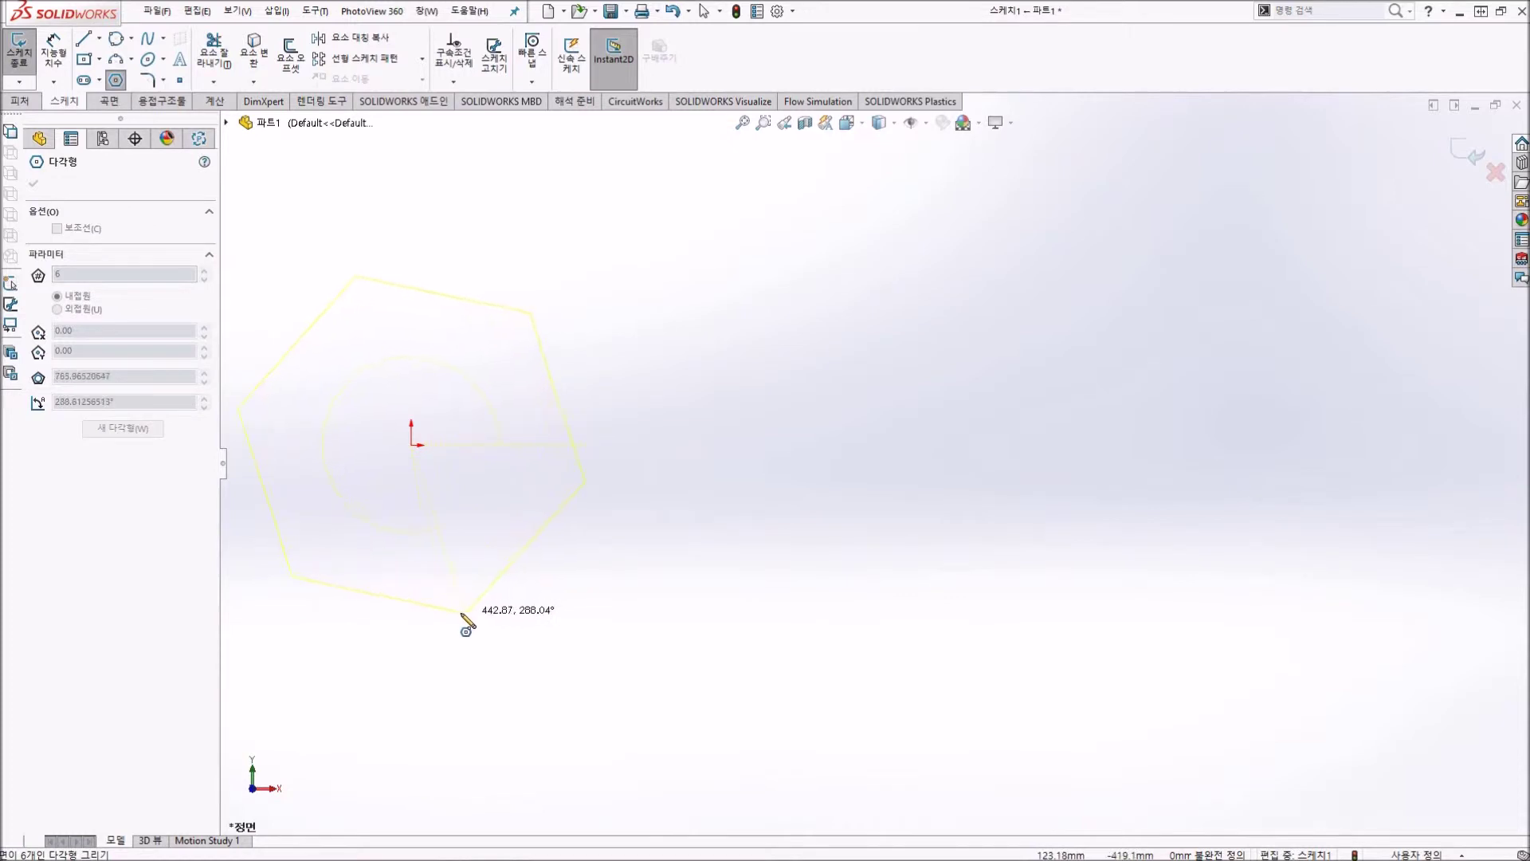
pyautogui.click(412, 583)
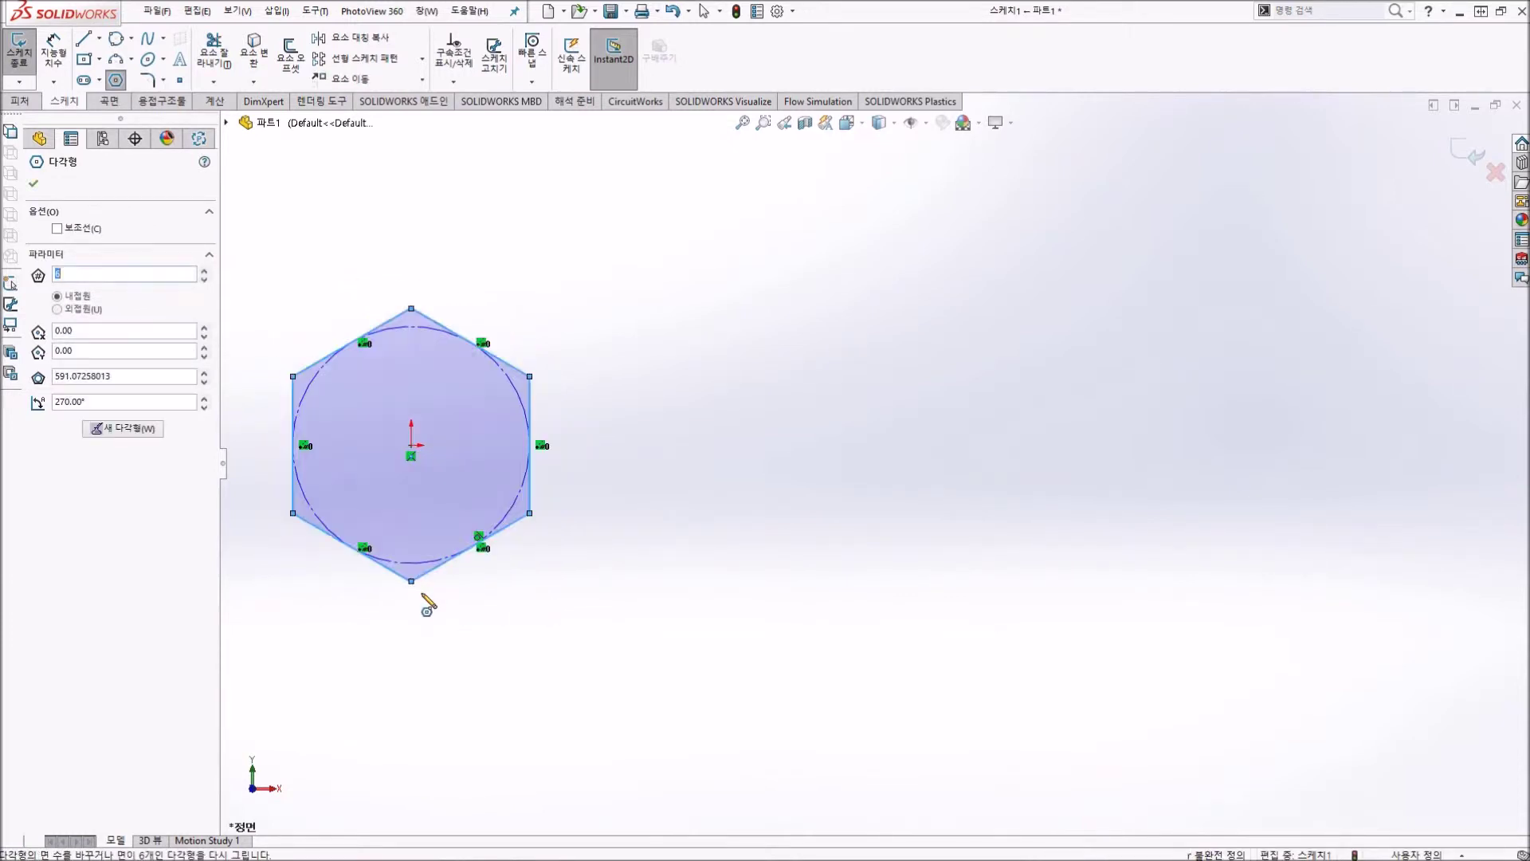
pyautogui.press('Escape')
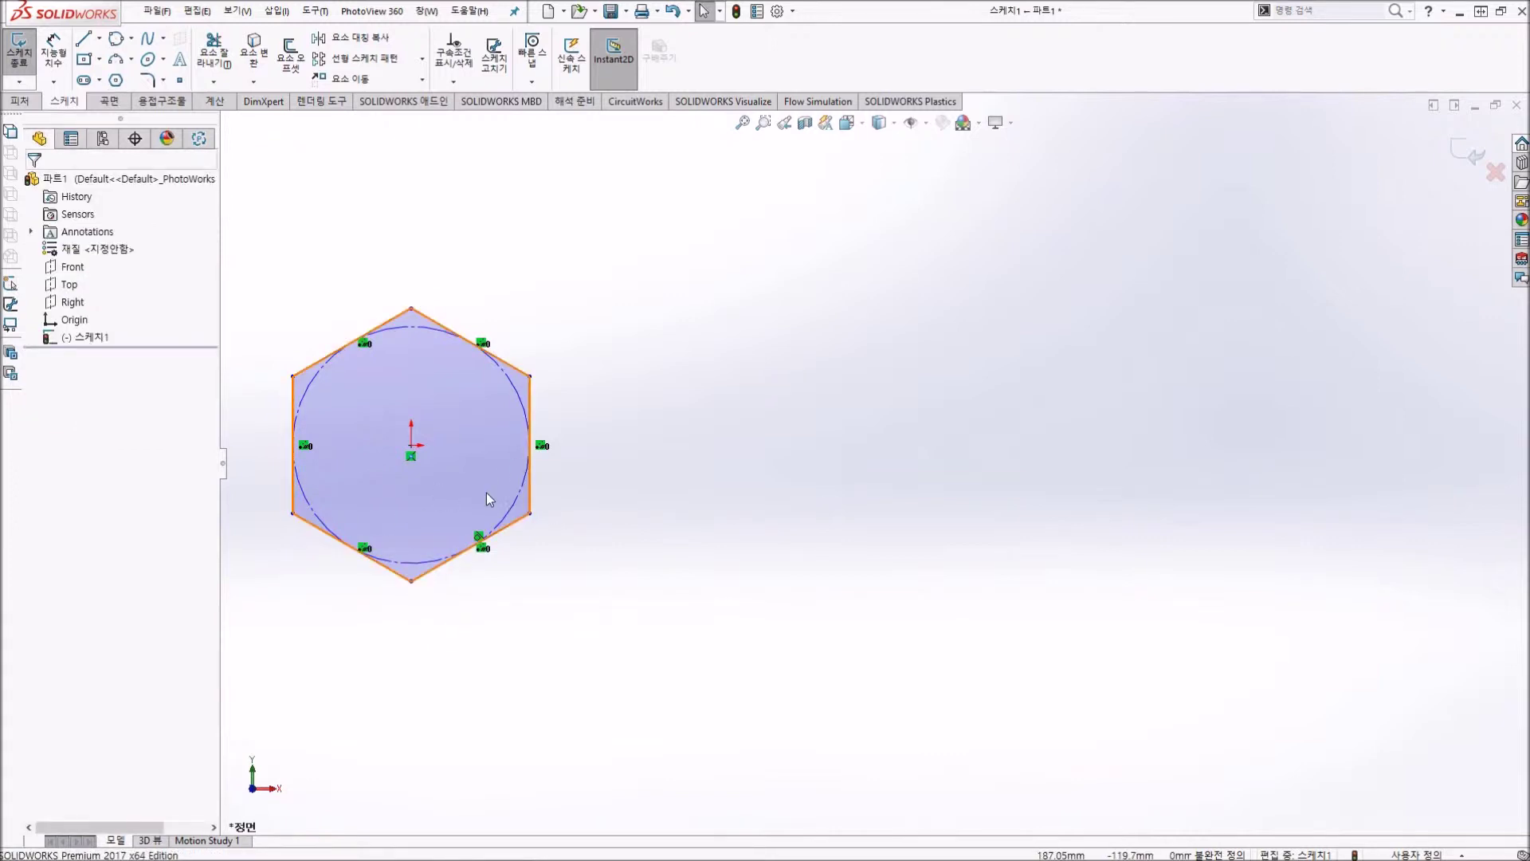
# Step: Dimension the hexagon's inscribed construction circle to a 50 diameter
pyautogui.click(508, 508)
pyautogui.scroll(-2, 469, 470)
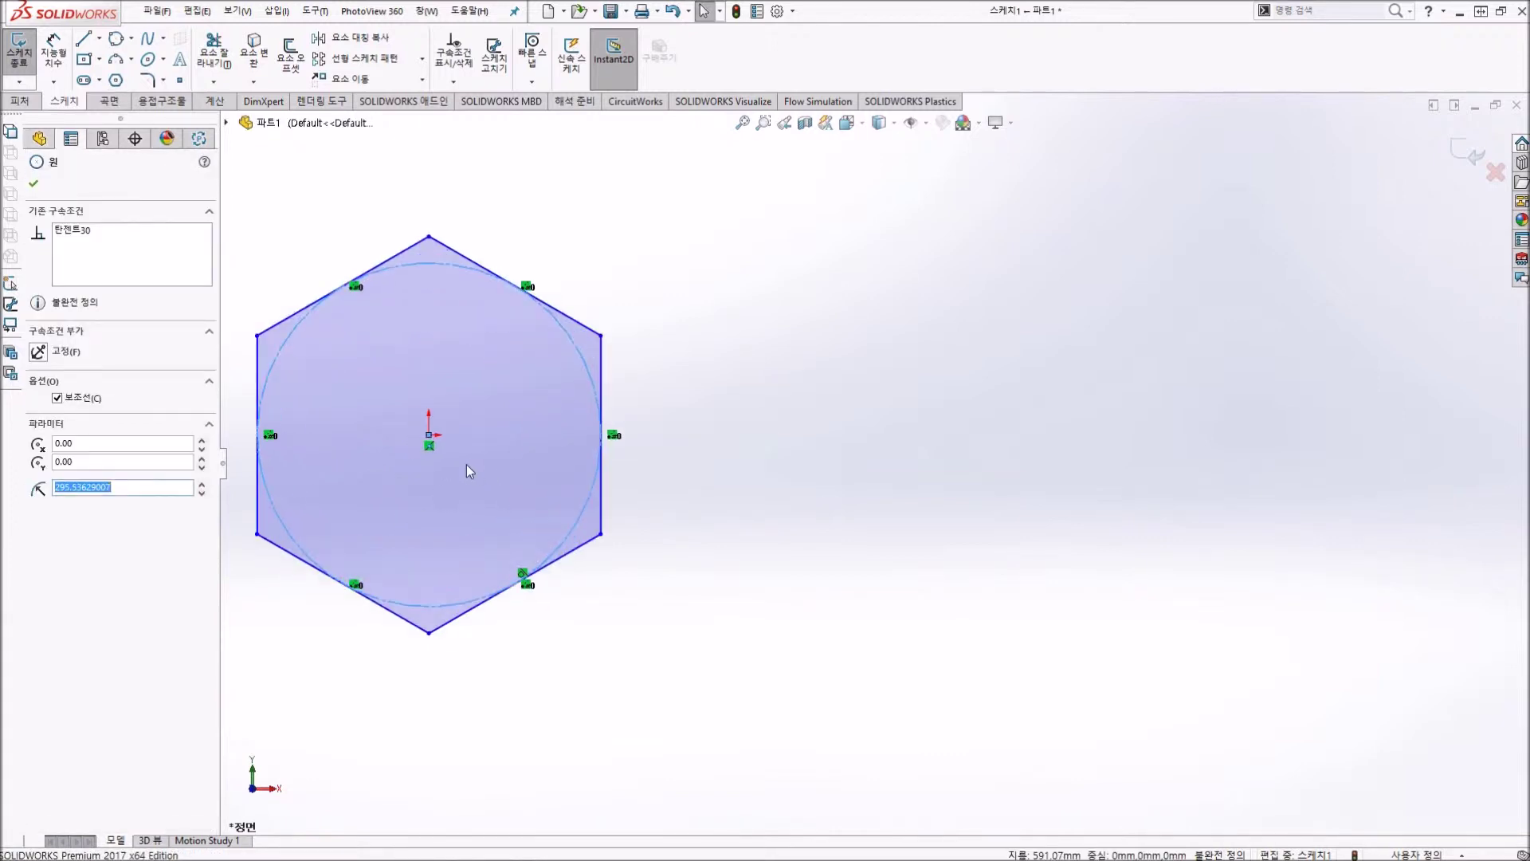
pyautogui.click(54, 50)
pyautogui.click(781, 239)
pyautogui.write('50')
pyautogui.press('Return')
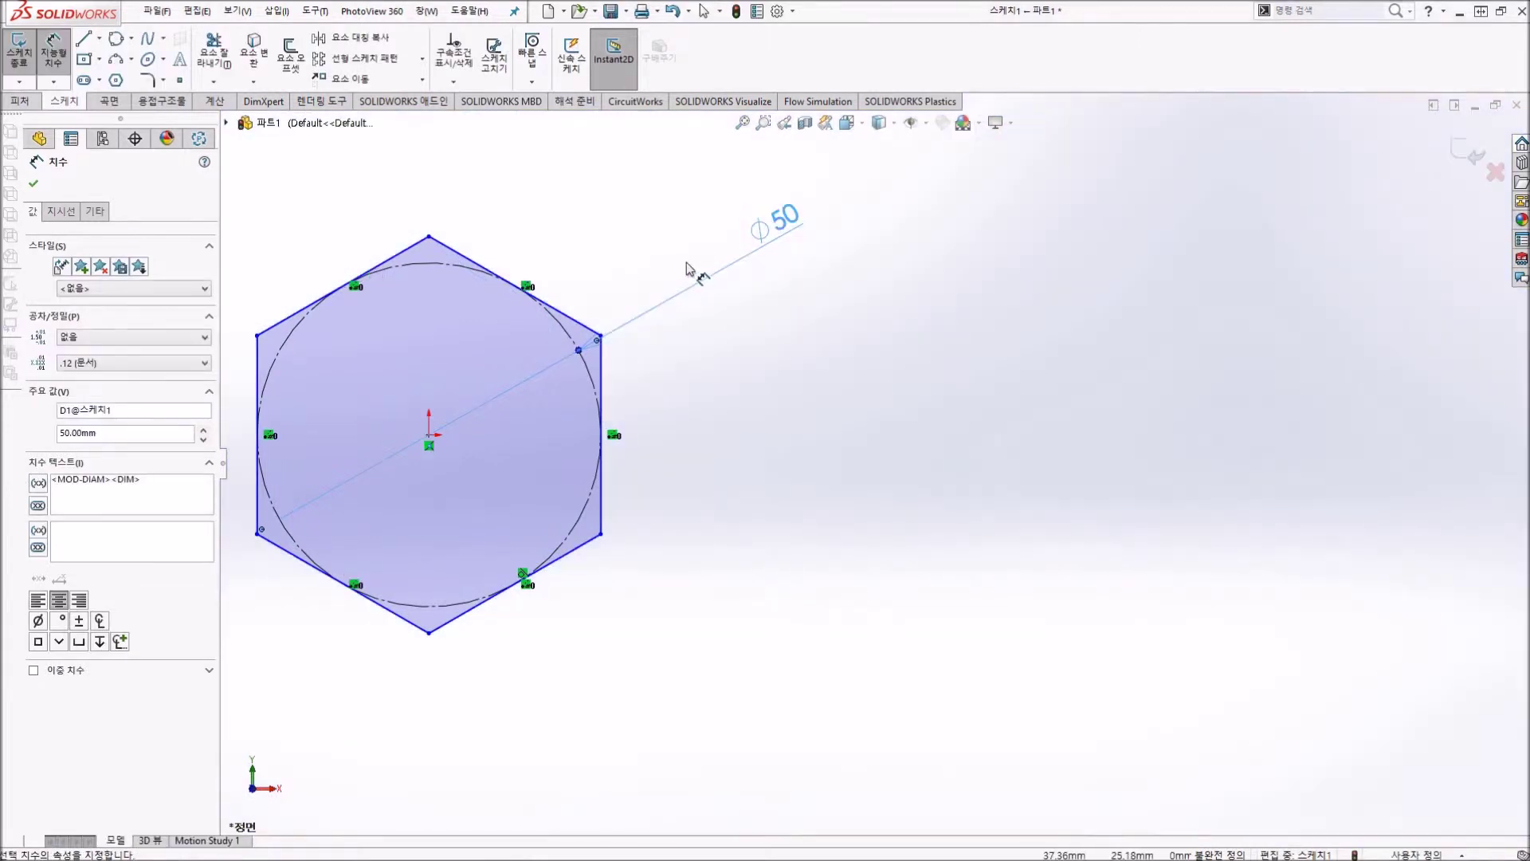
pyautogui.click(116, 81)
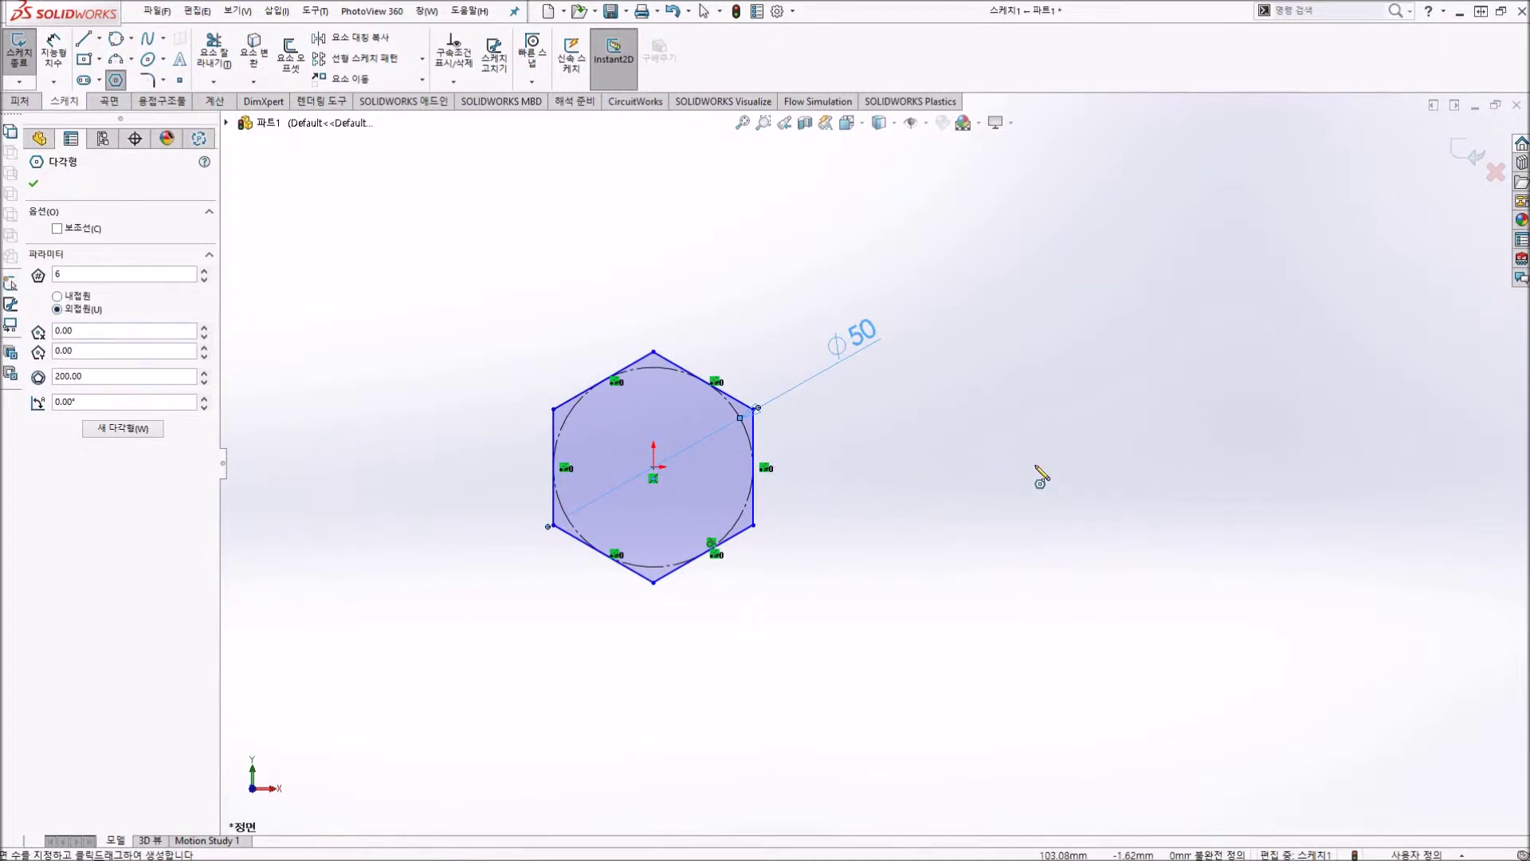
# Step: Draw a second hexagon to the right and dimension its circle to Ø50
pyautogui.click(1008, 469)
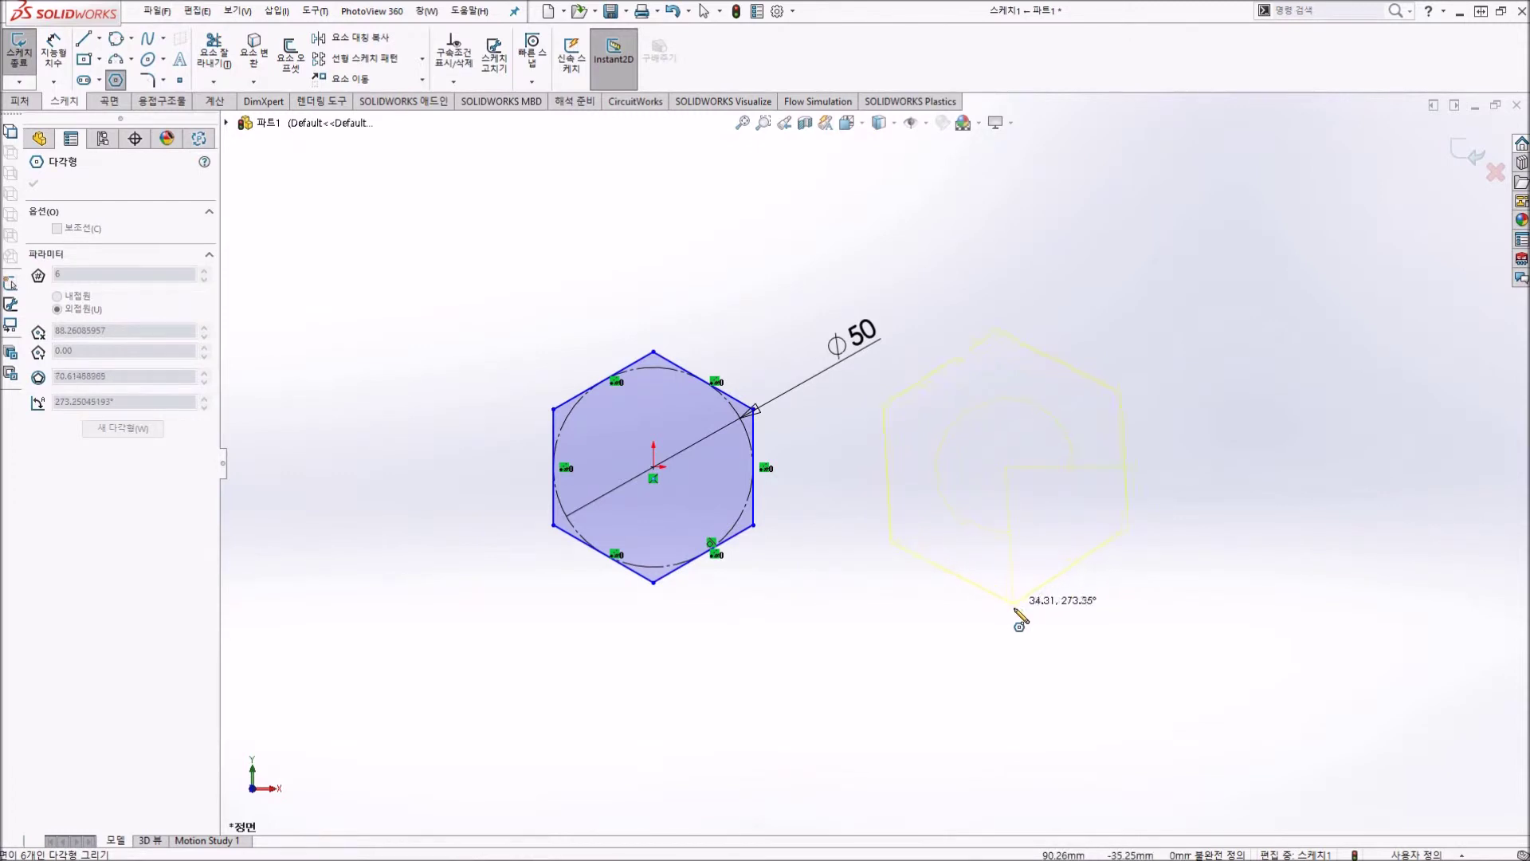
pyautogui.click(1006, 603)
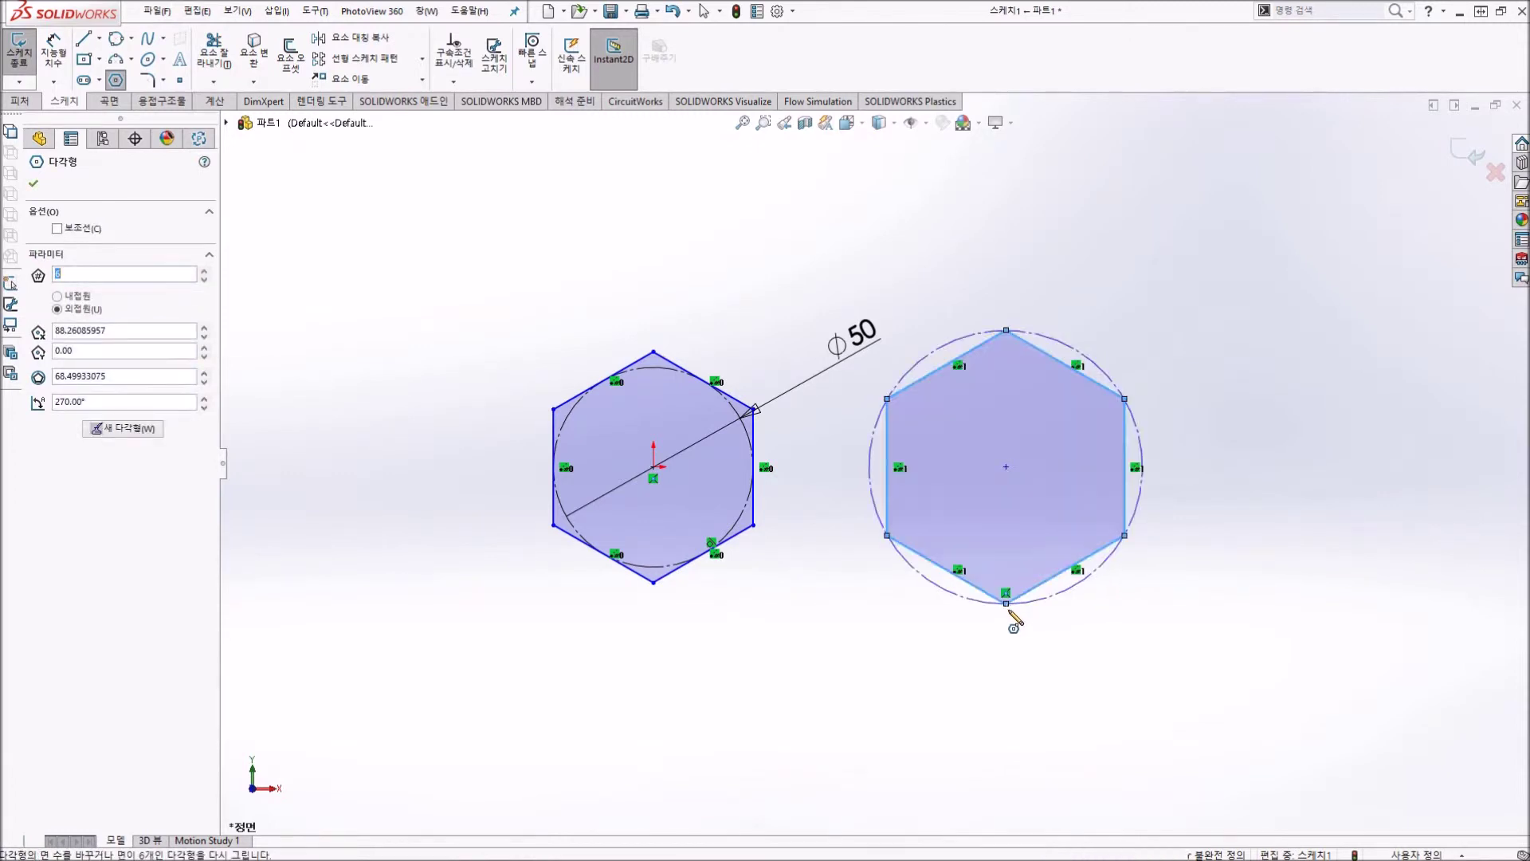
pyautogui.click(53, 52)
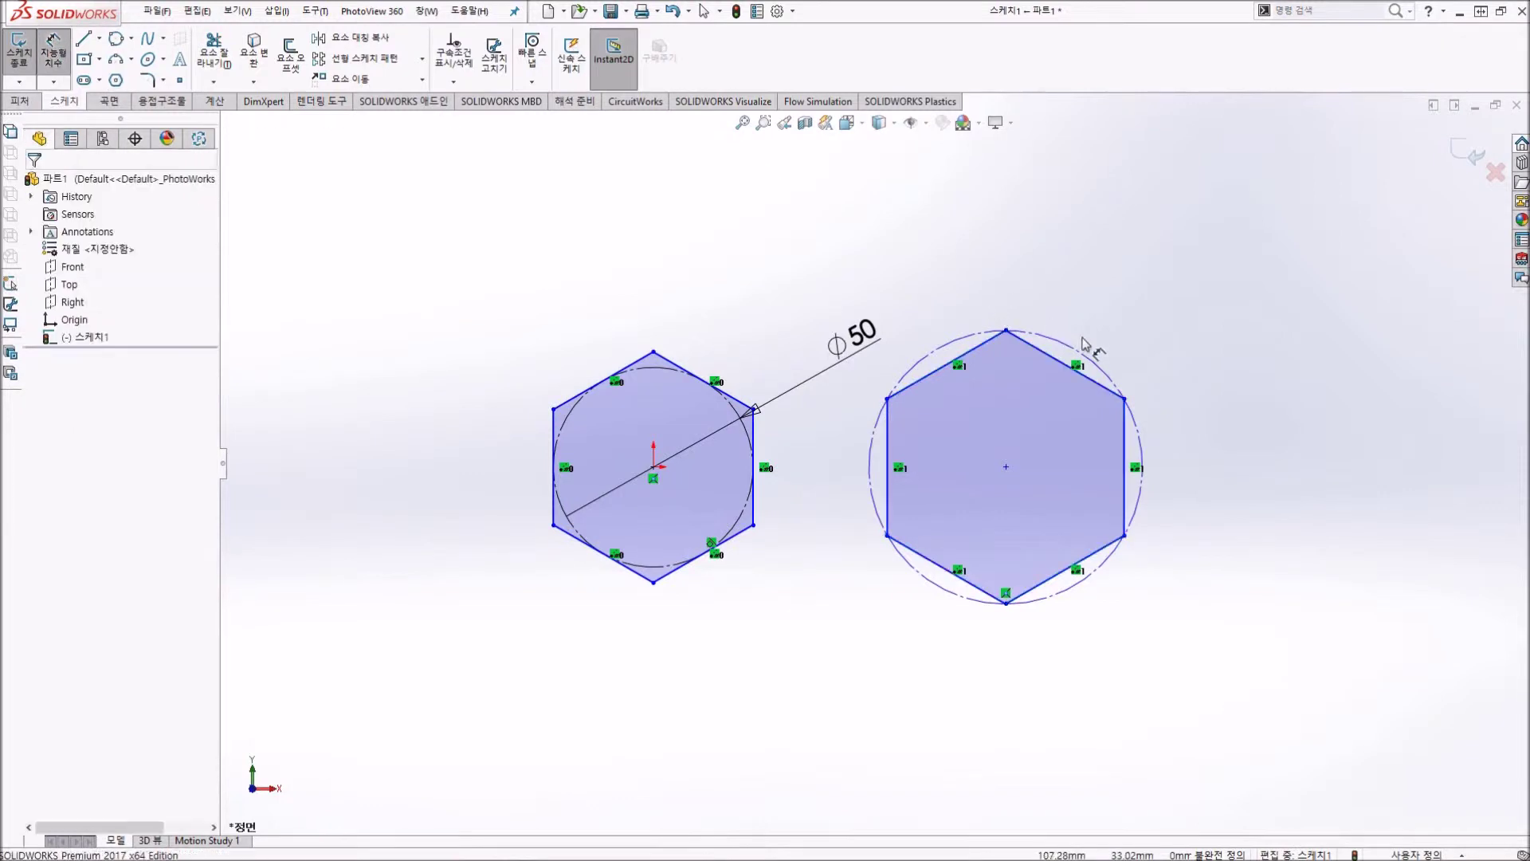
pyautogui.click(1080, 351)
pyautogui.click(1217, 259)
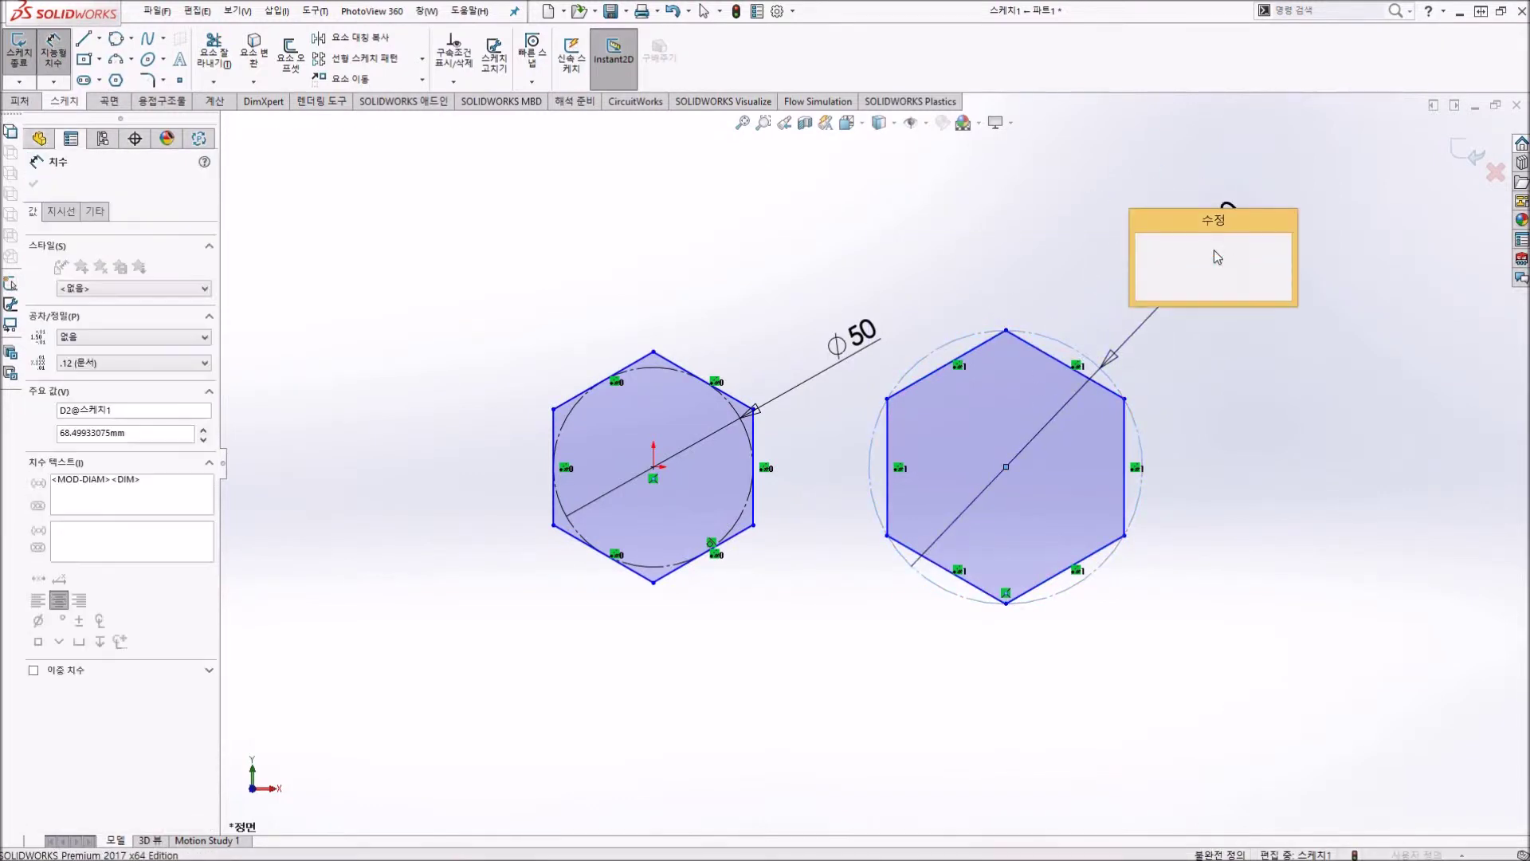
pyautogui.write('50')
pyautogui.press('Return')
# Step: Erase both hexagons, leaving the sketch empty
pyautogui.click(1007, 294)
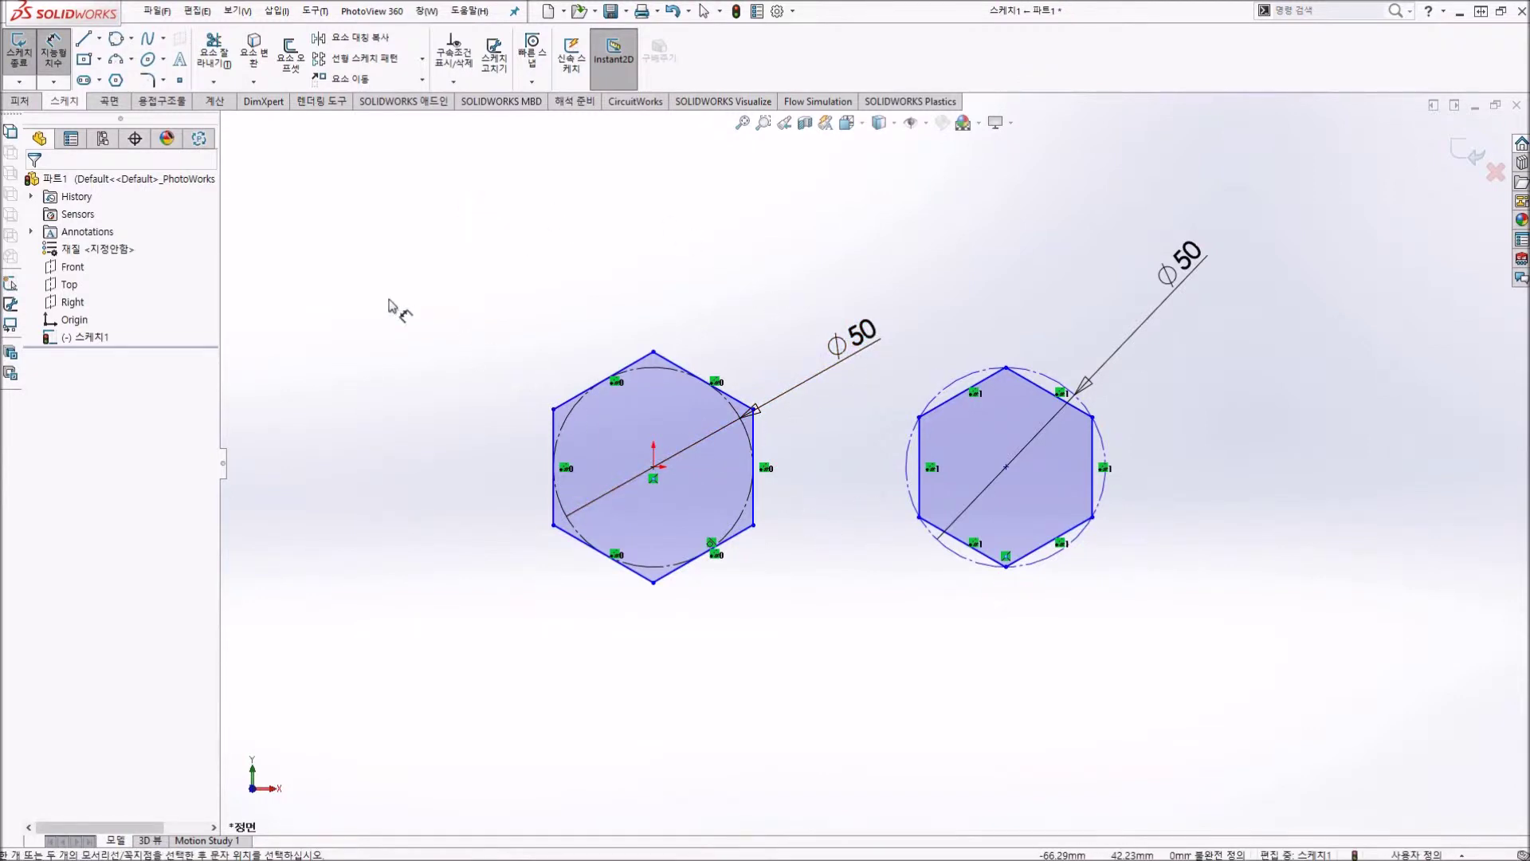
pyautogui.press('Escape')
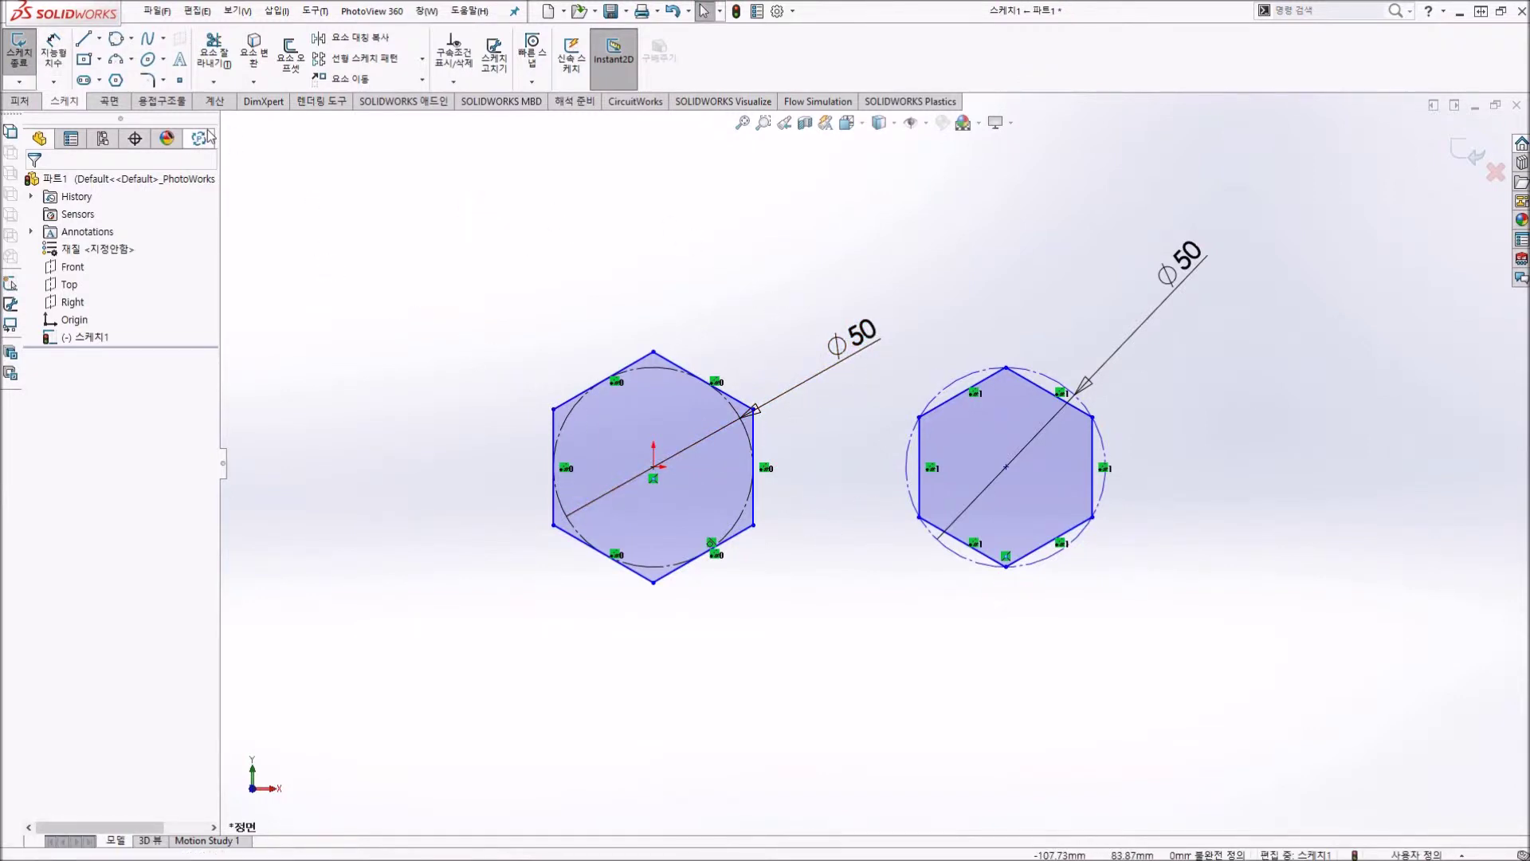
pyautogui.moveTo(345, 160); pyautogui.dragTo(1308, 625)
pyautogui.press('Delete')
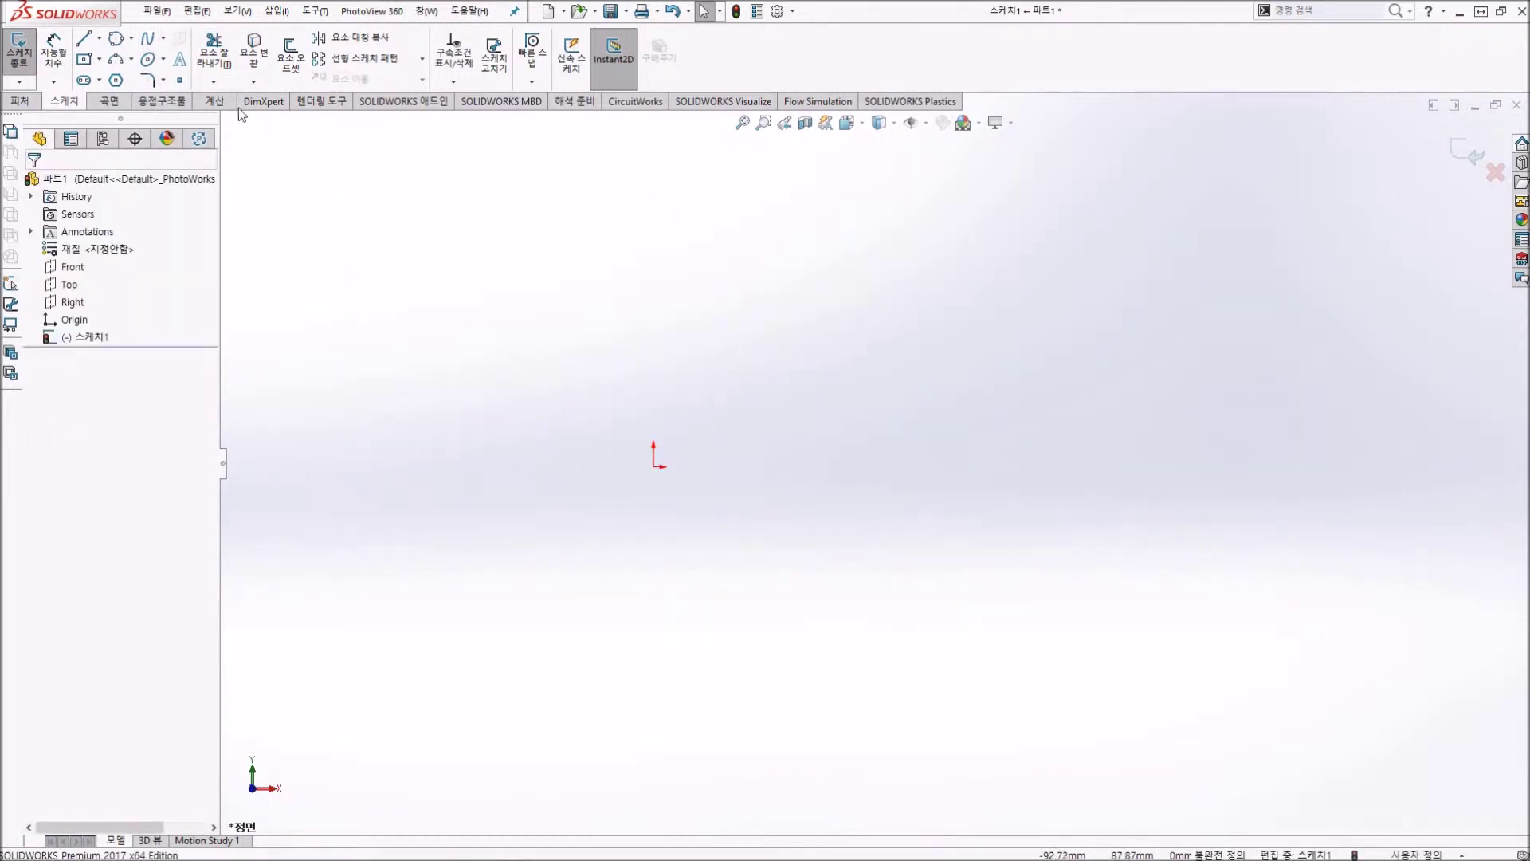
# Step: Draw a full ellipse centred on the origin with a 41.82 major radius
pyautogui.click(146, 62)
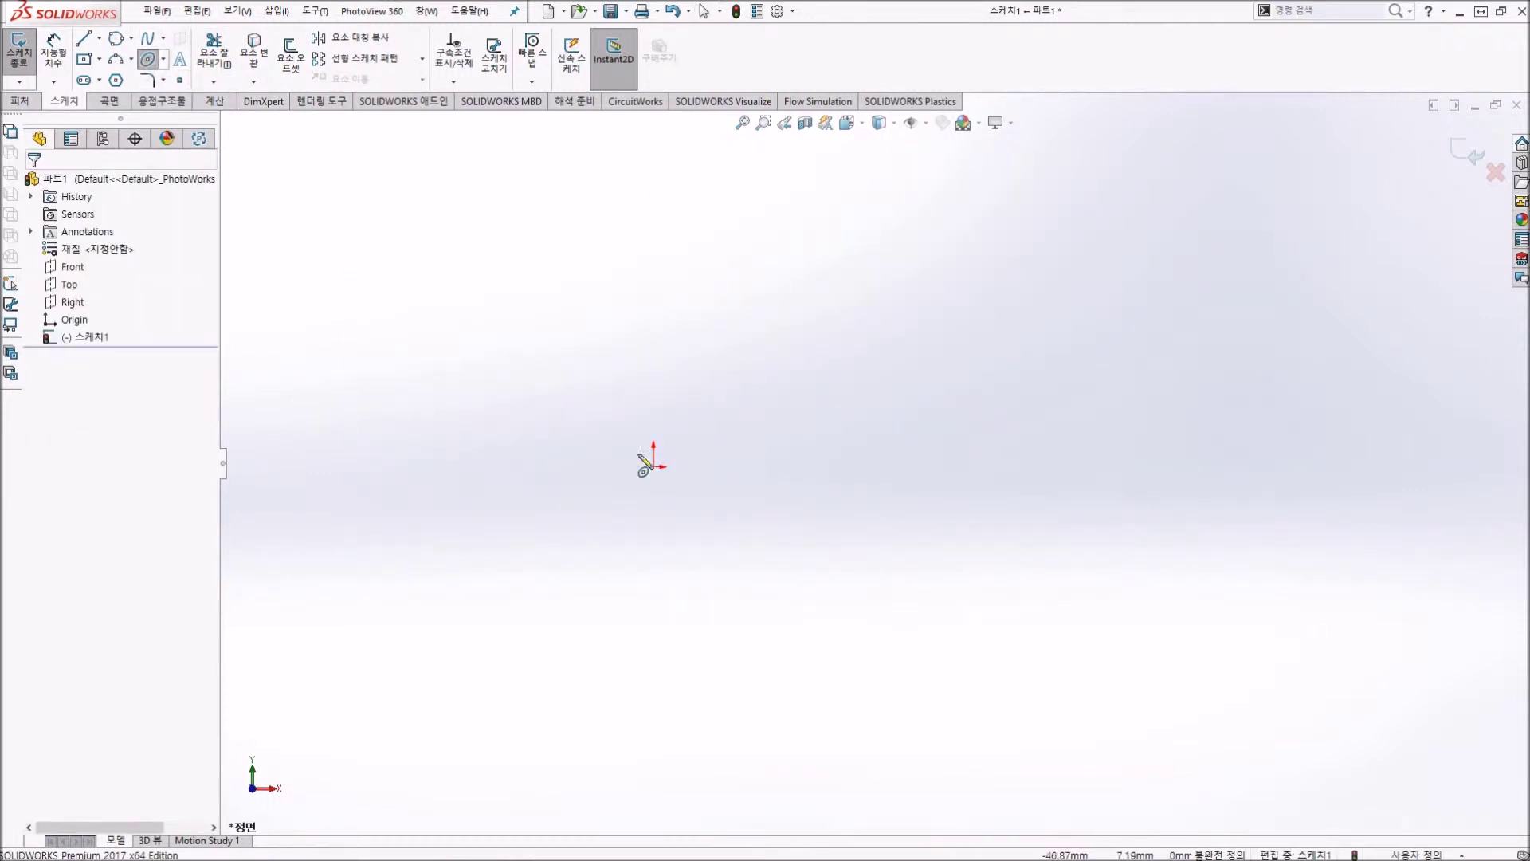
pyautogui.click(163, 60)
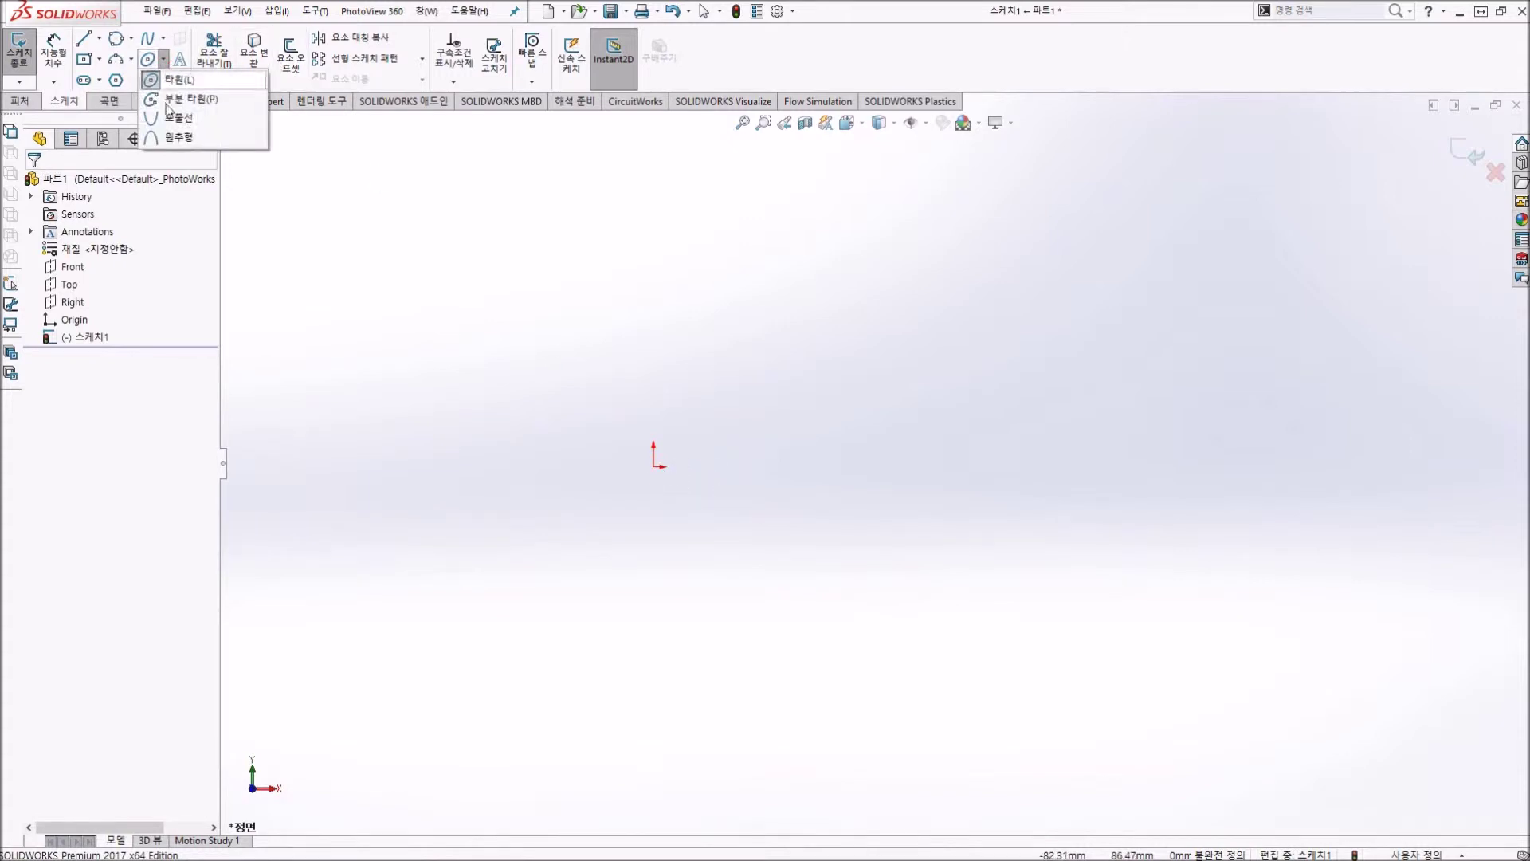
pyautogui.click(177, 82)
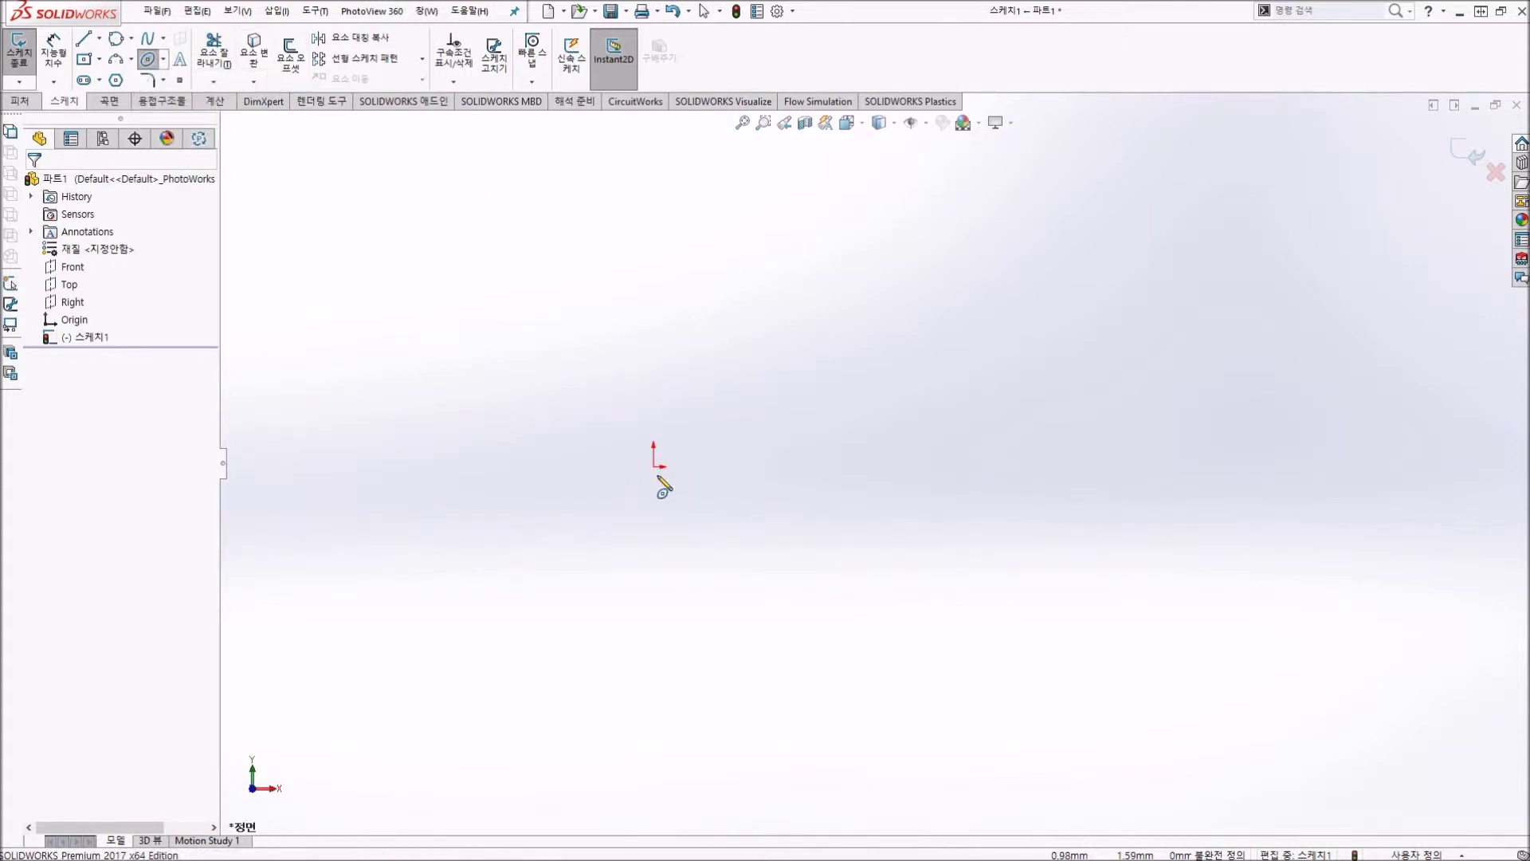
pyautogui.click(654, 460)
pyautogui.press('Escape')
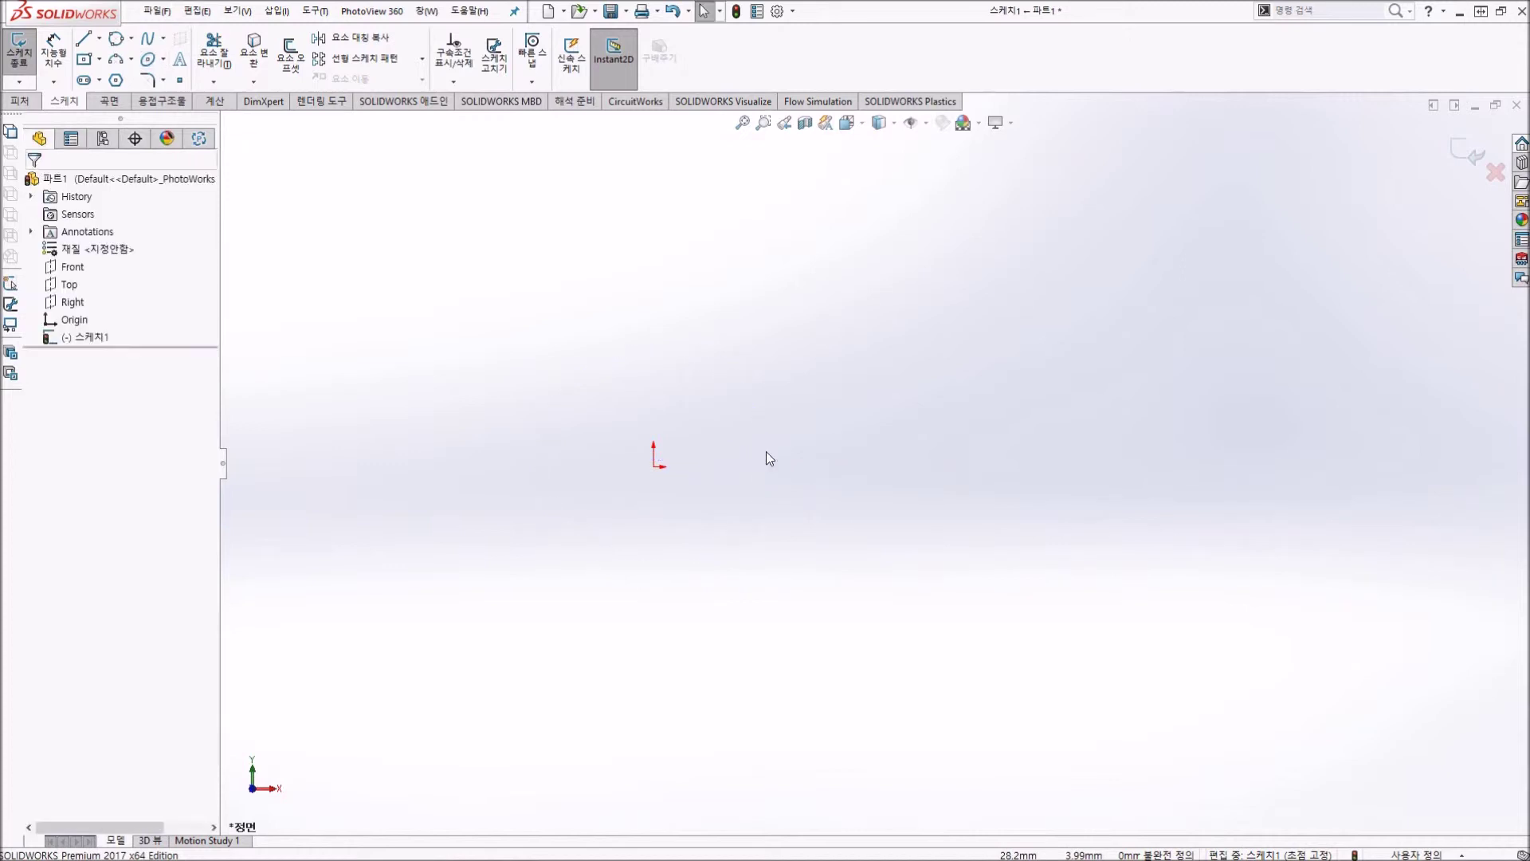
pyautogui.click(148, 61)
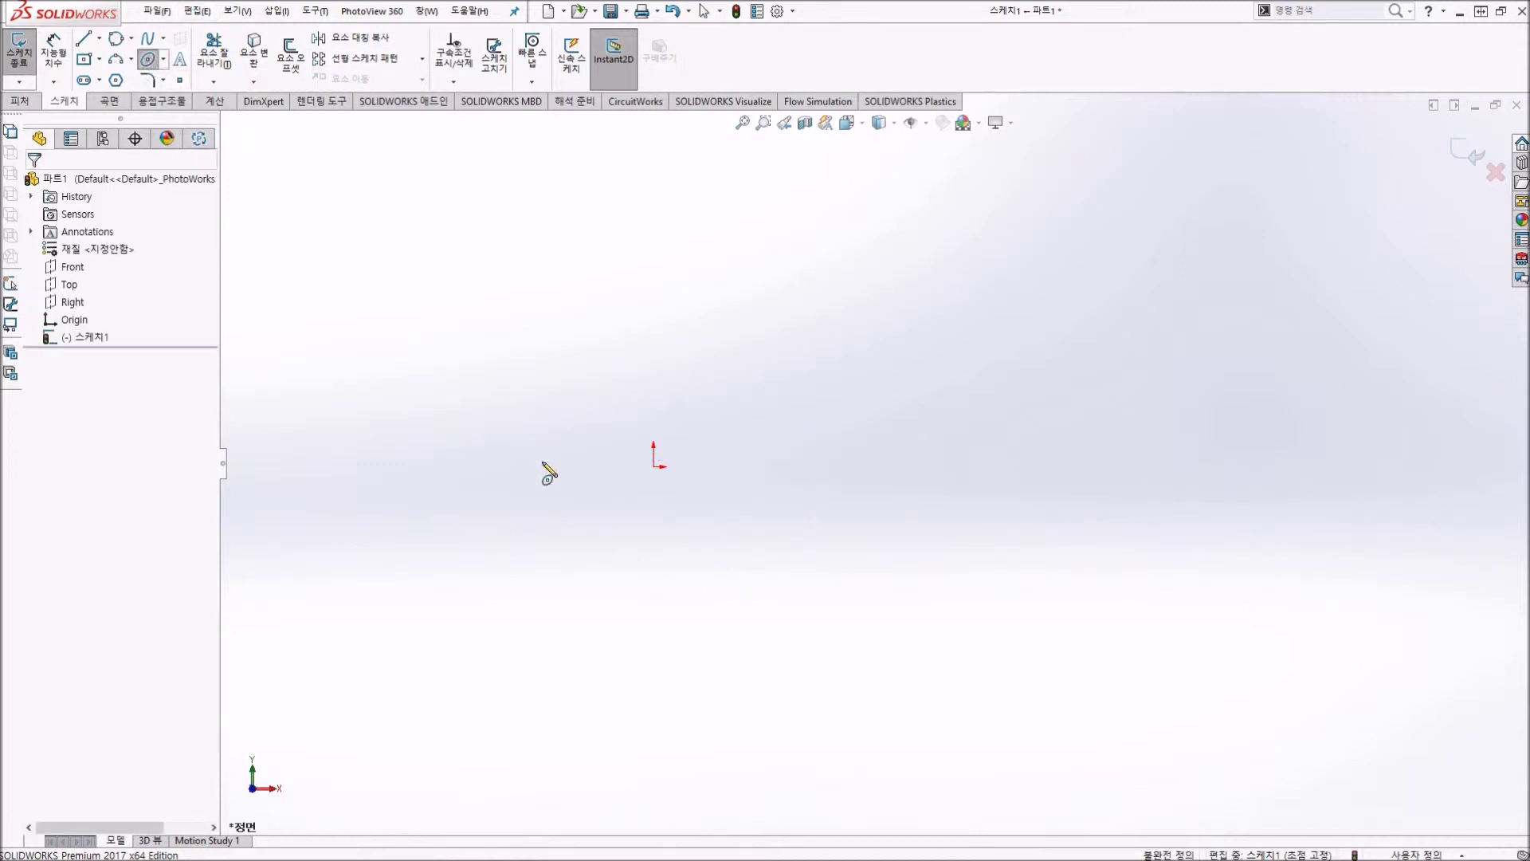
pyautogui.click(653, 467)
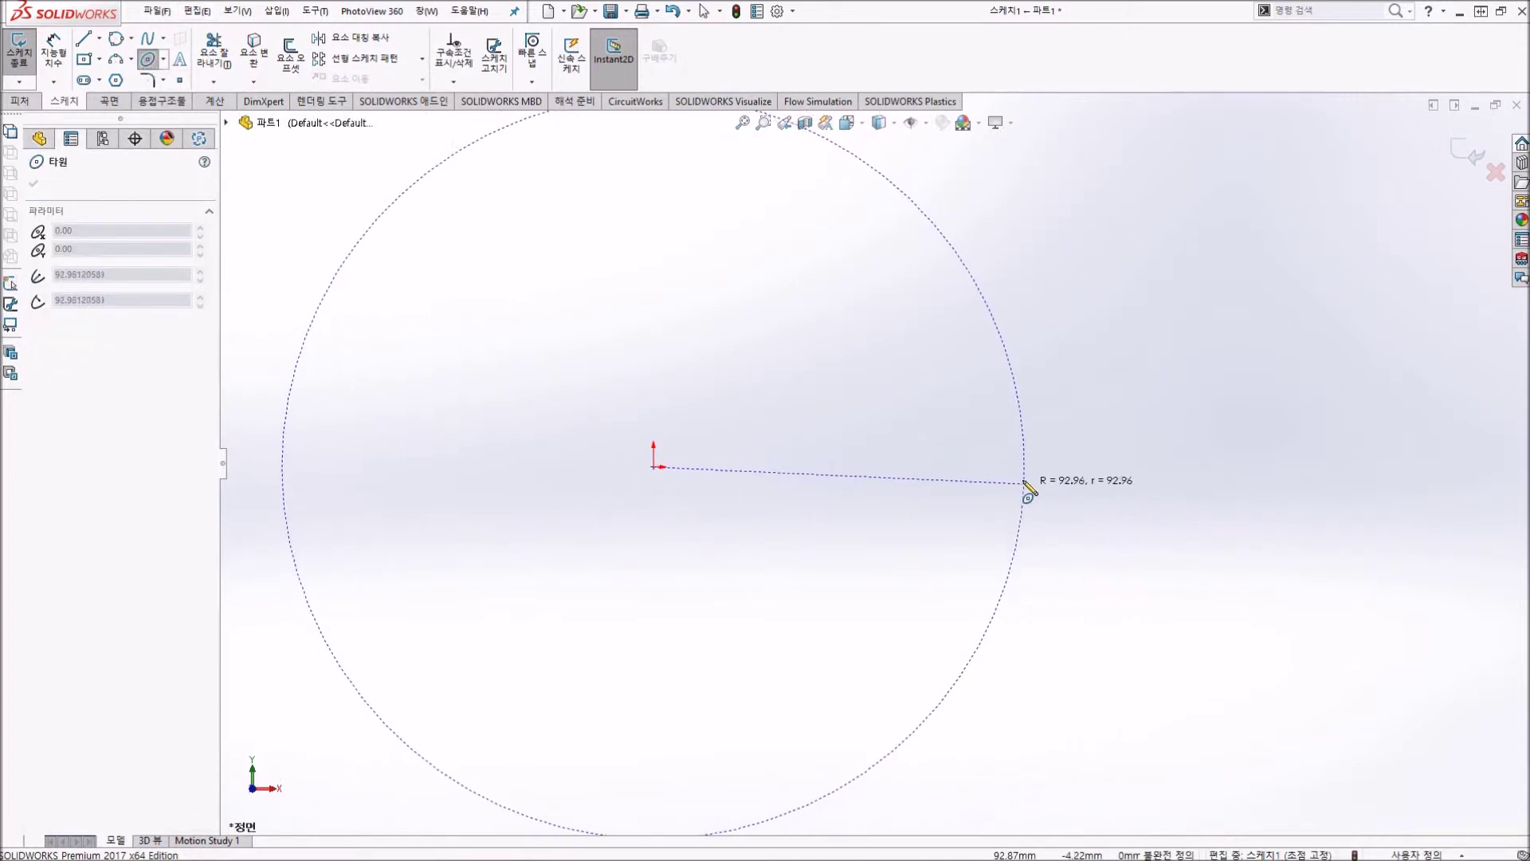
pyautogui.click(821, 467)
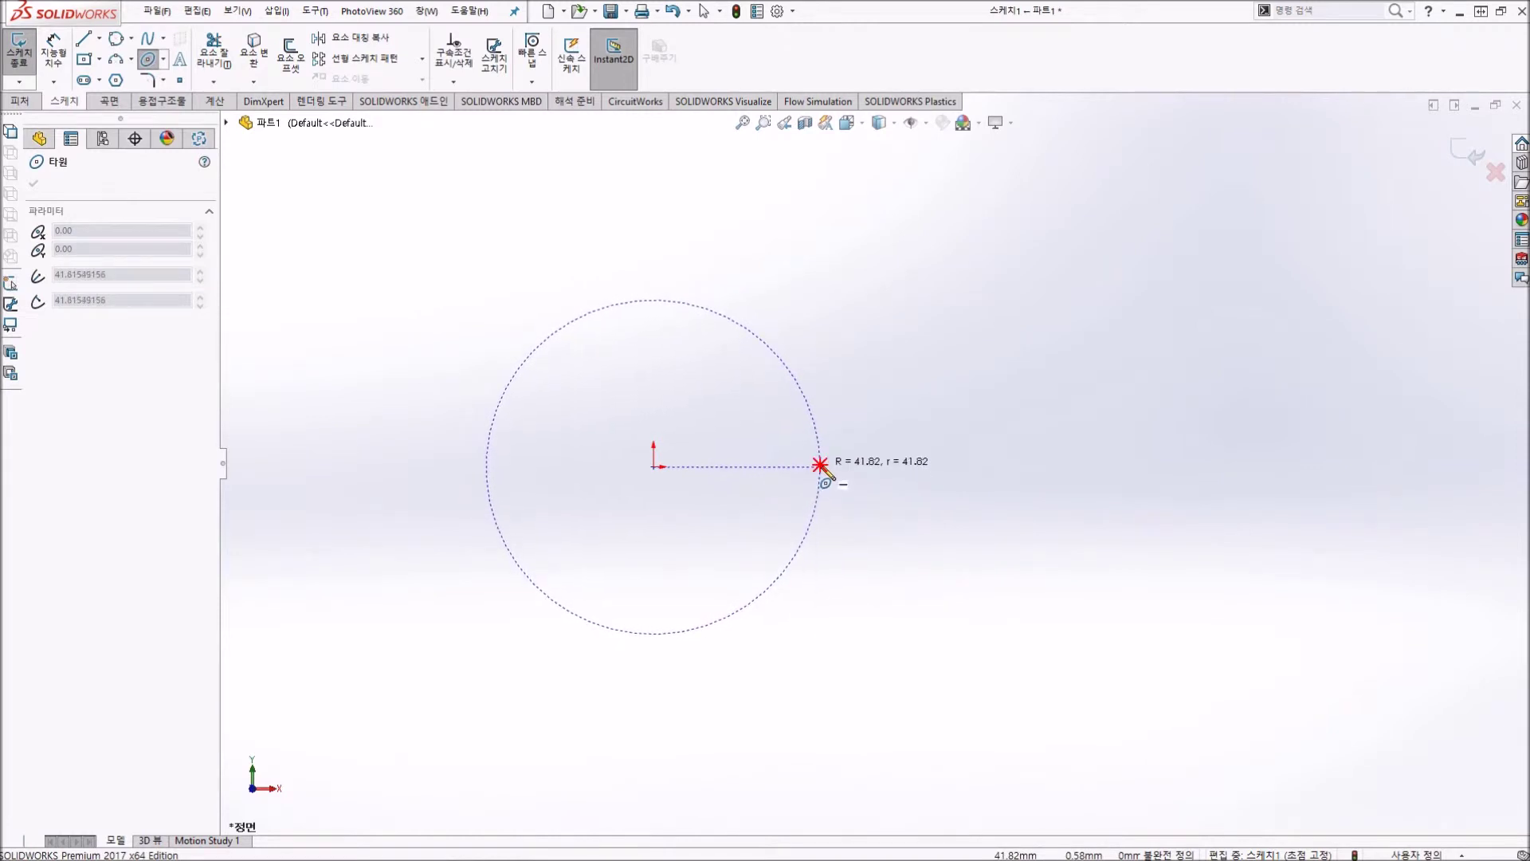
pyautogui.click(663, 581)
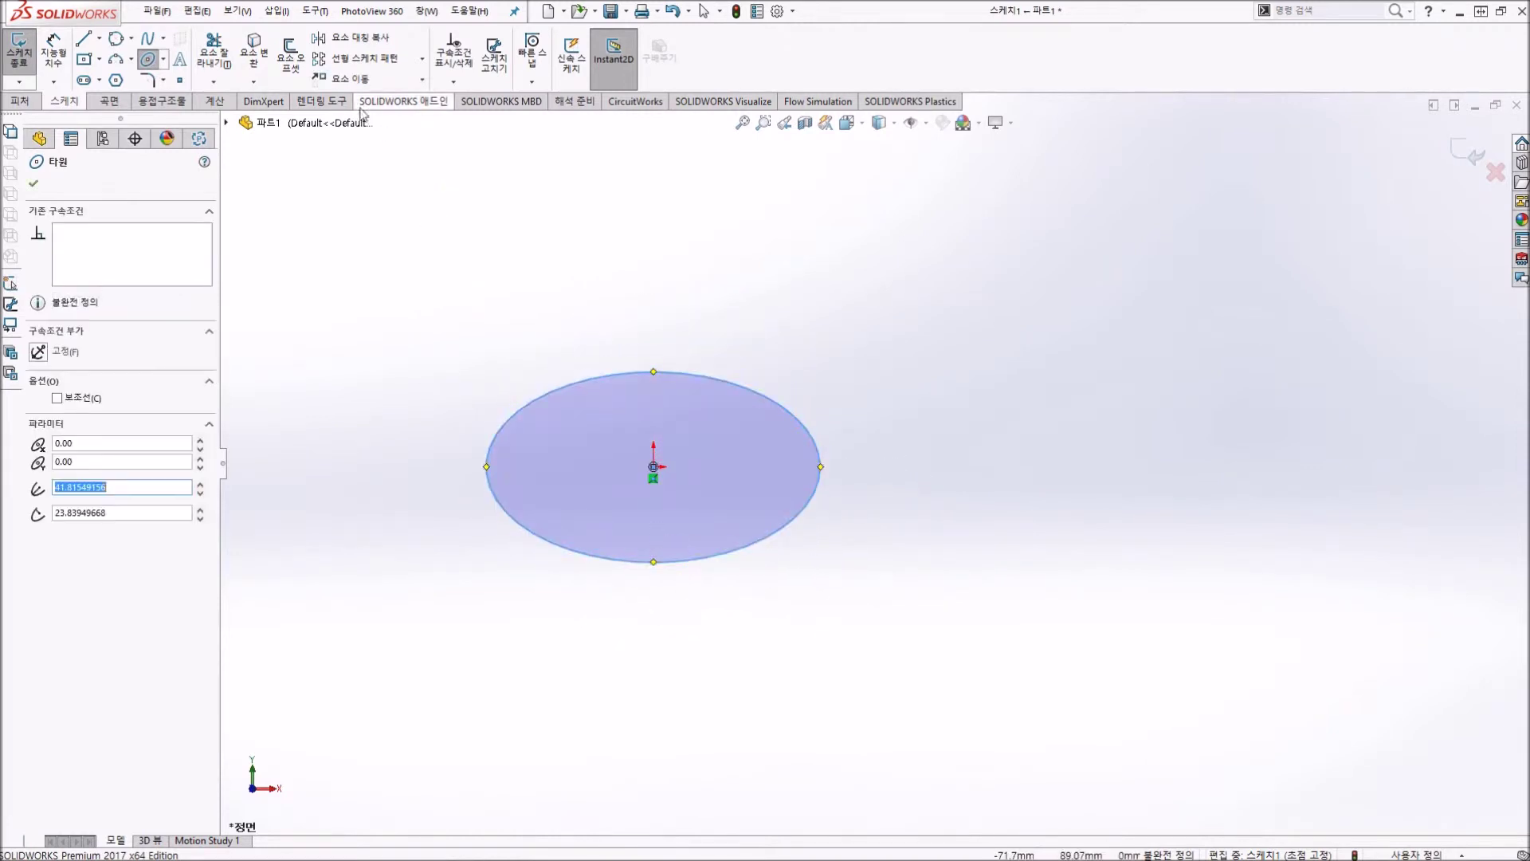
# Step: Add an open partial ellipse arc above the first ellipse
pyautogui.click(163, 60)
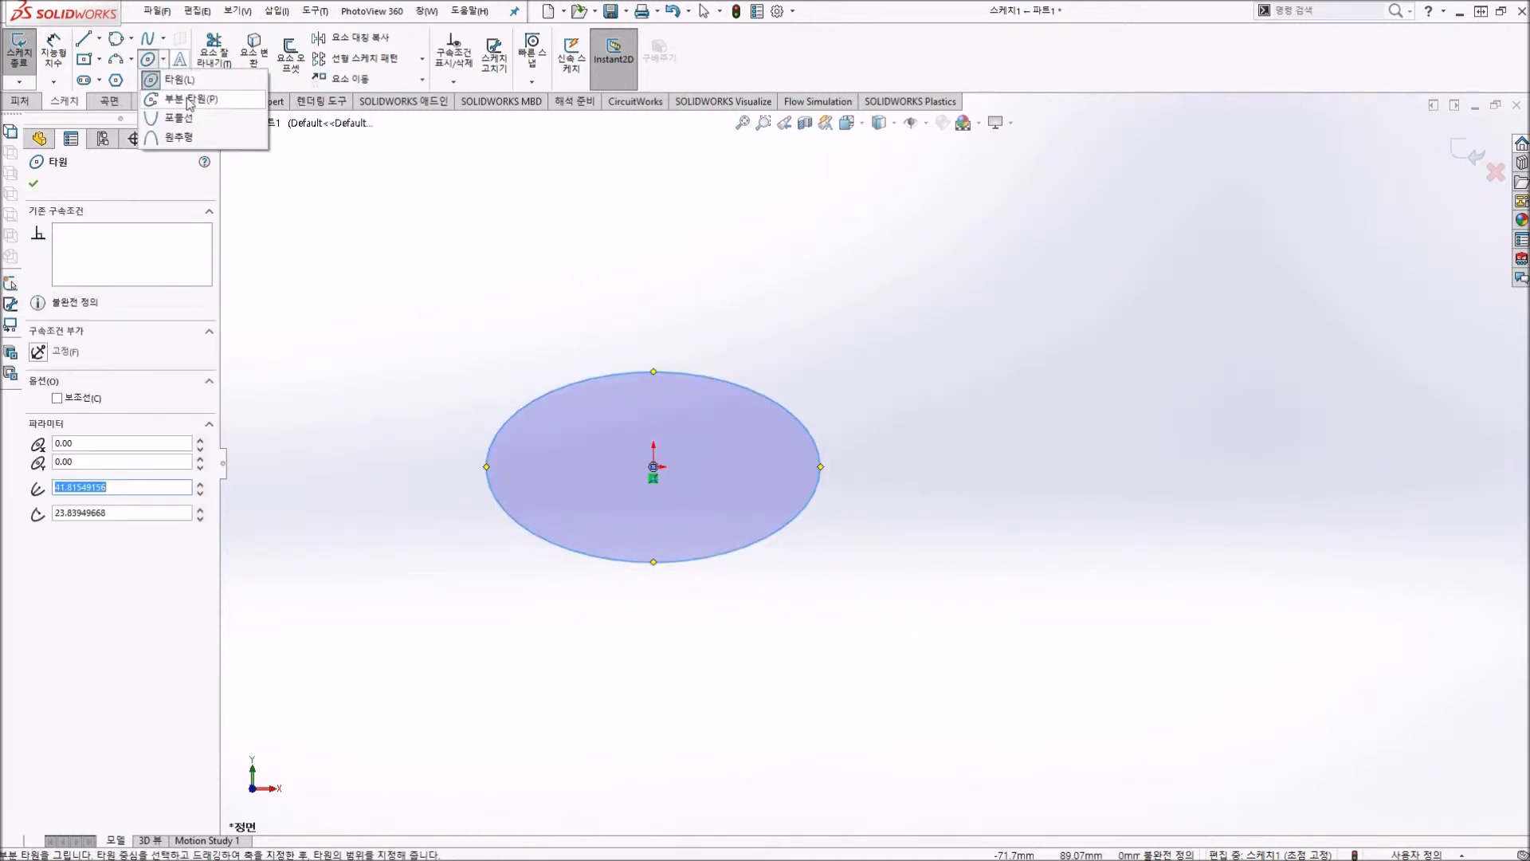
pyautogui.click(654, 225)
pyautogui.click(857, 226)
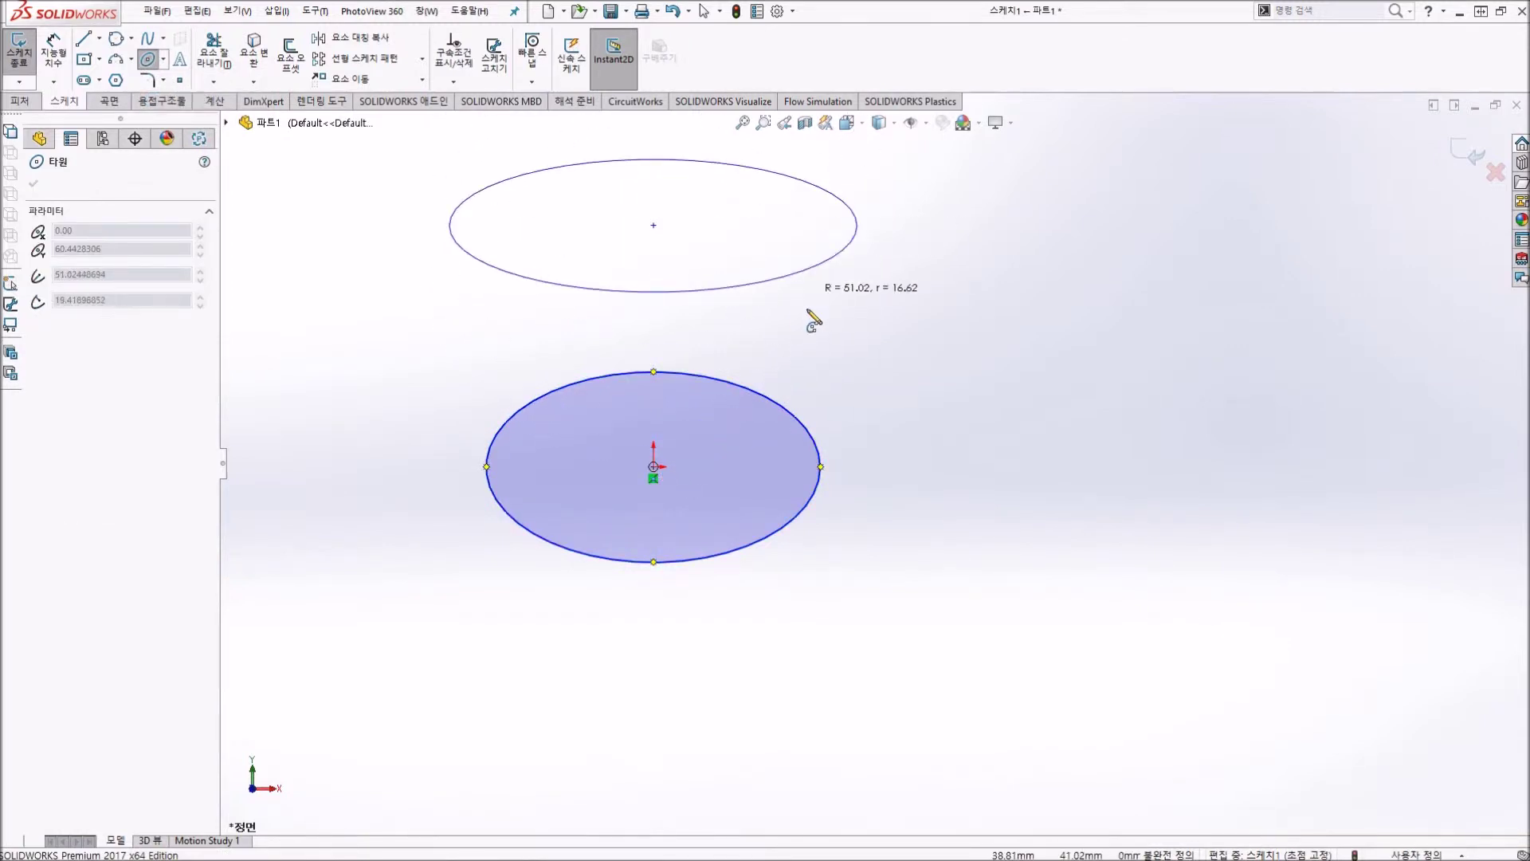
pyautogui.click(669, 328)
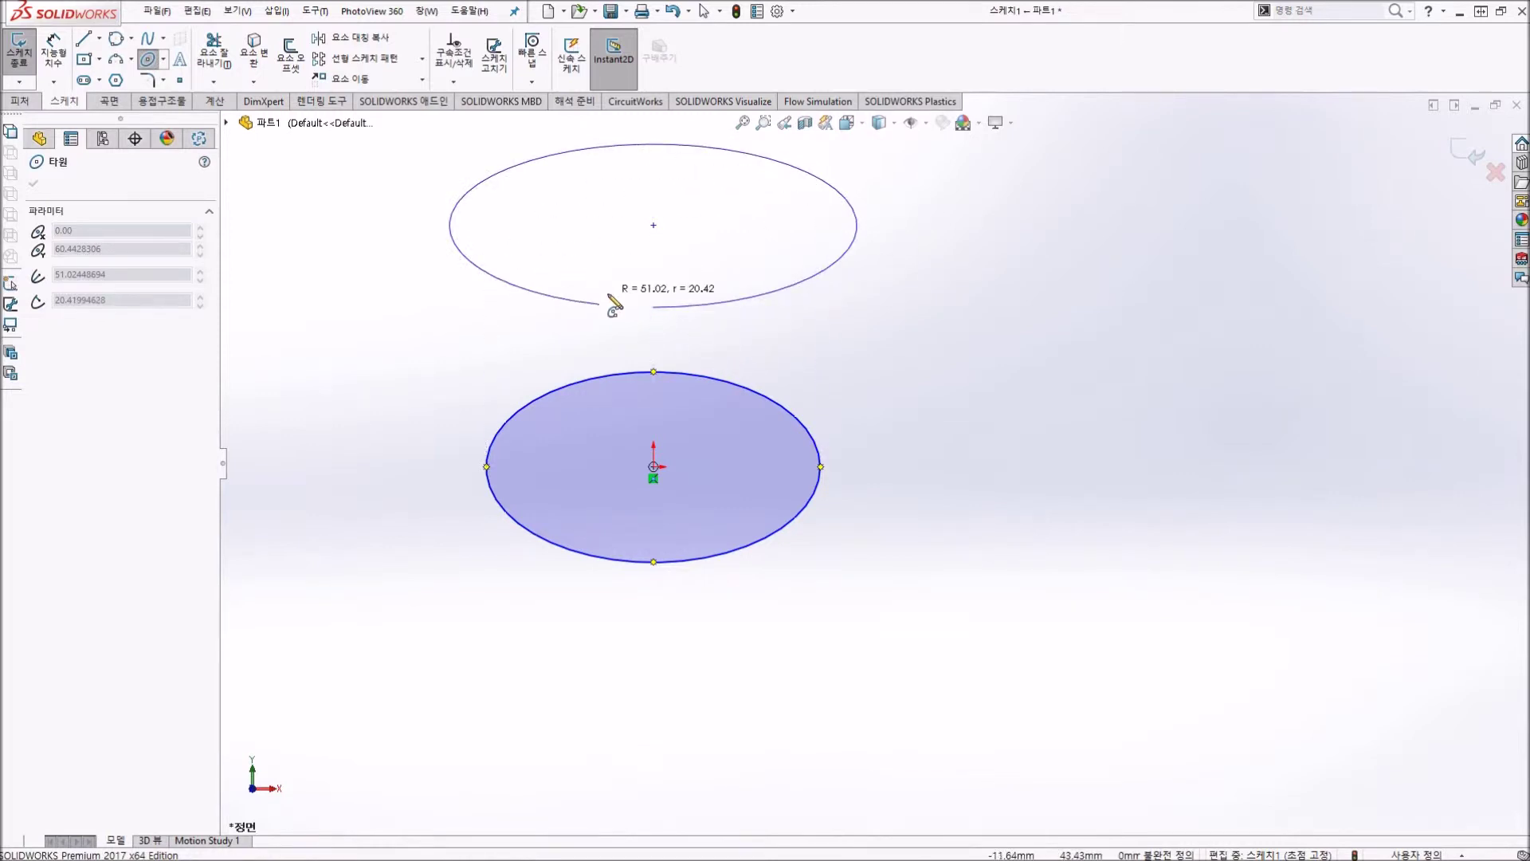
pyautogui.click(477, 267)
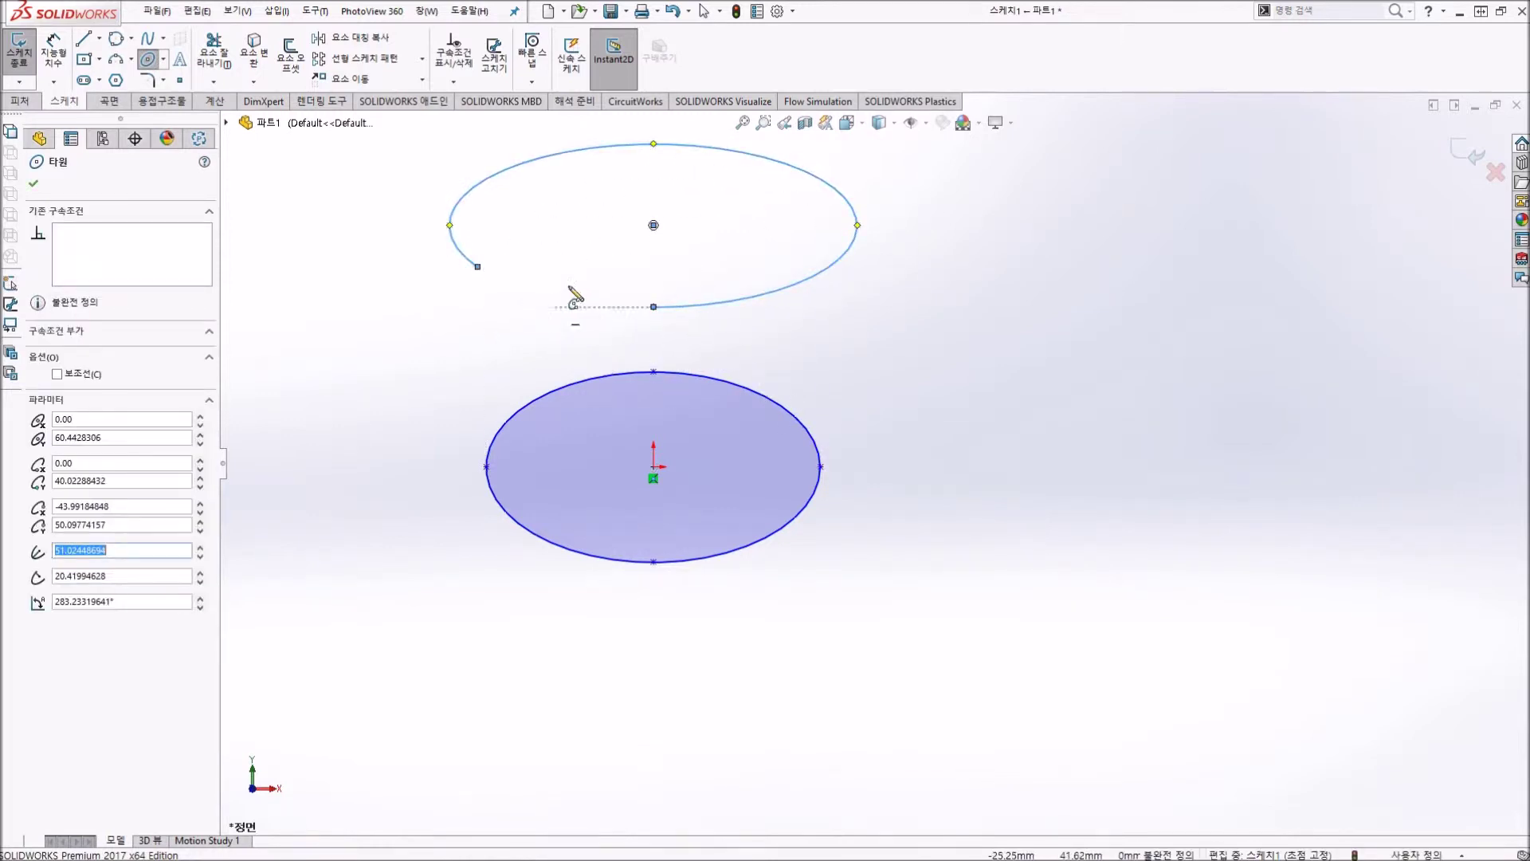
pyautogui.click(163, 59)
pyautogui.press('z')
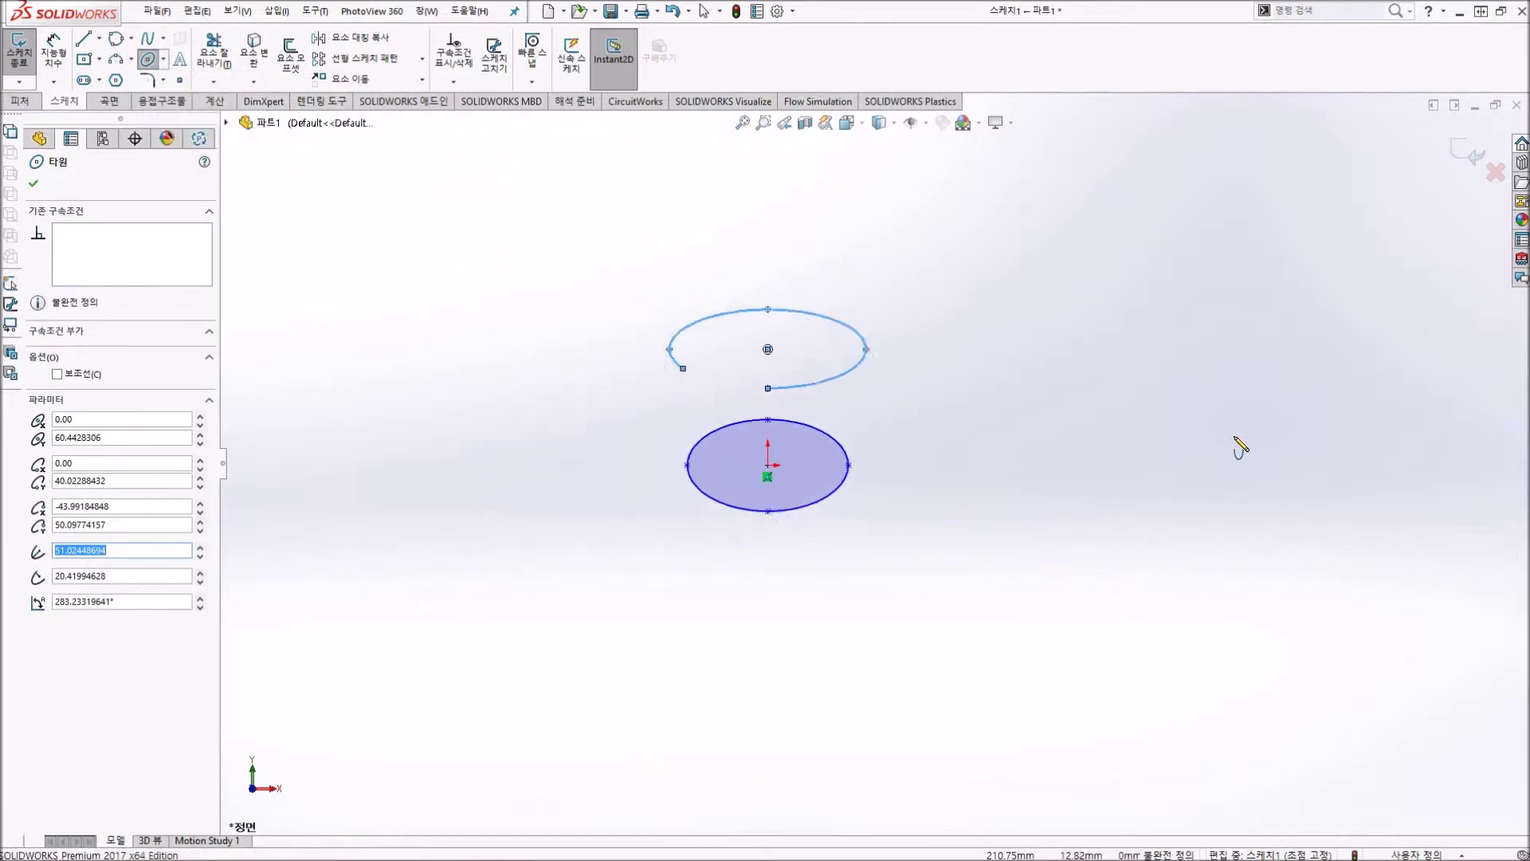
pyautogui.scroll(-2, 1178, 418)
pyautogui.scroll(1, 598, 437)
pyautogui.scroll(1, 725, 379)
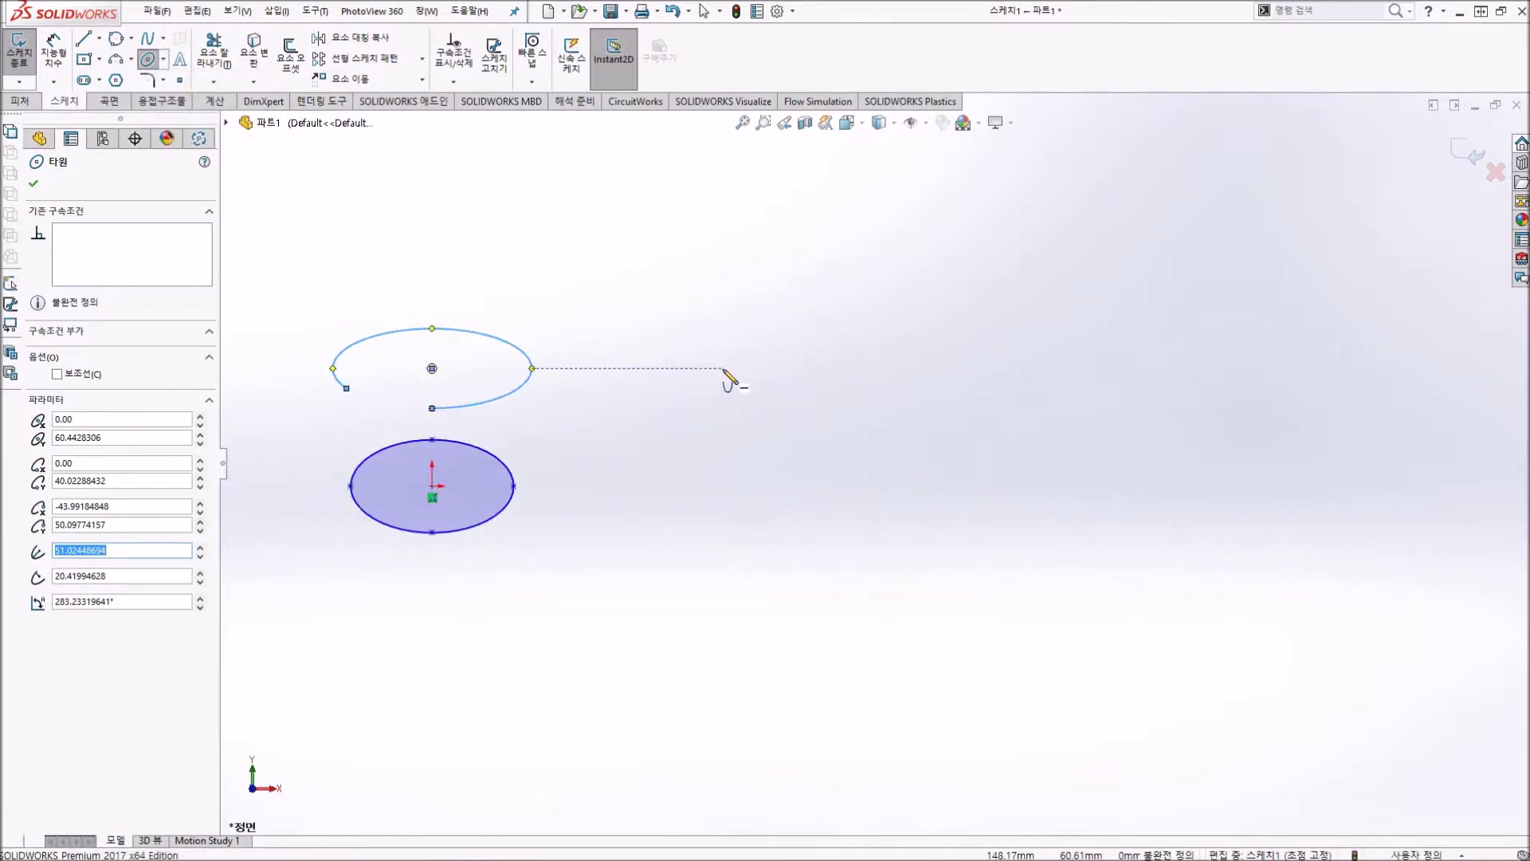
pyautogui.press('Escape')
# Step: Draw a wide parabola with its focus right of the ellipses, spanning left to right
pyautogui.click(874, 375)
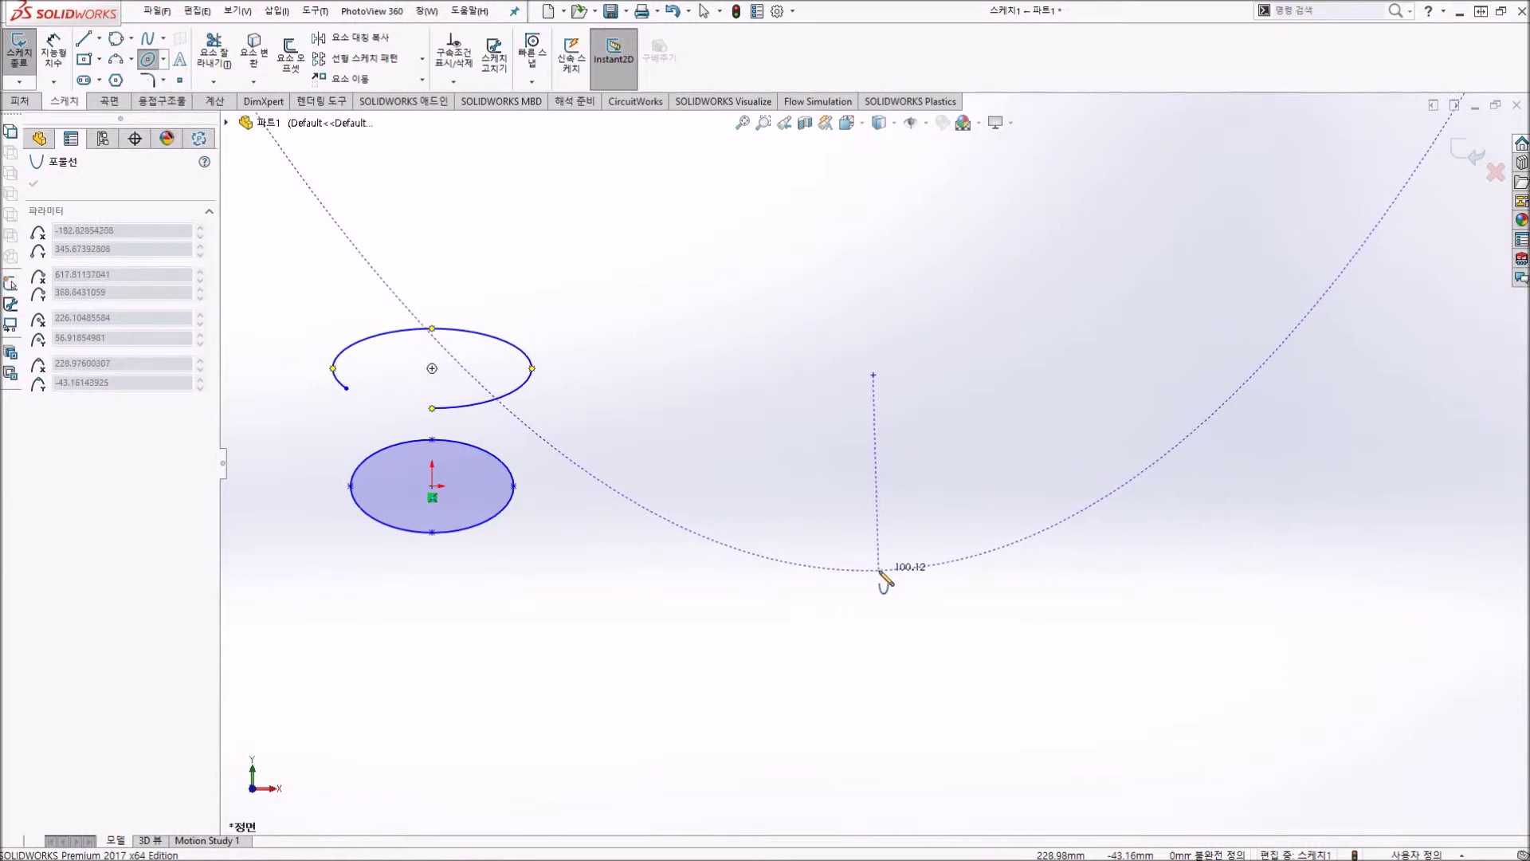
pyautogui.click(875, 574)
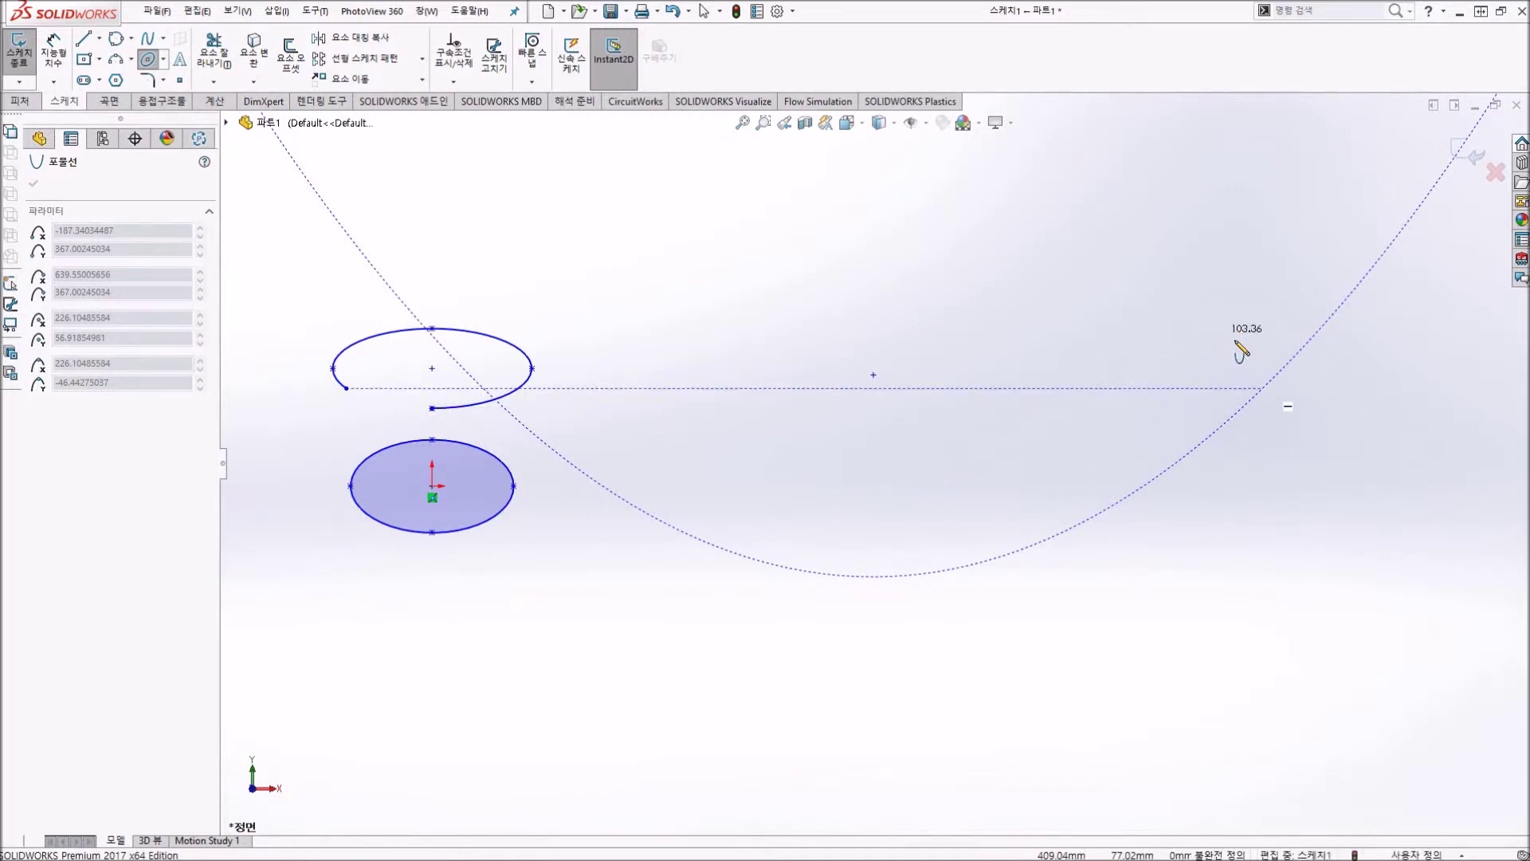
pyautogui.click(1262, 389)
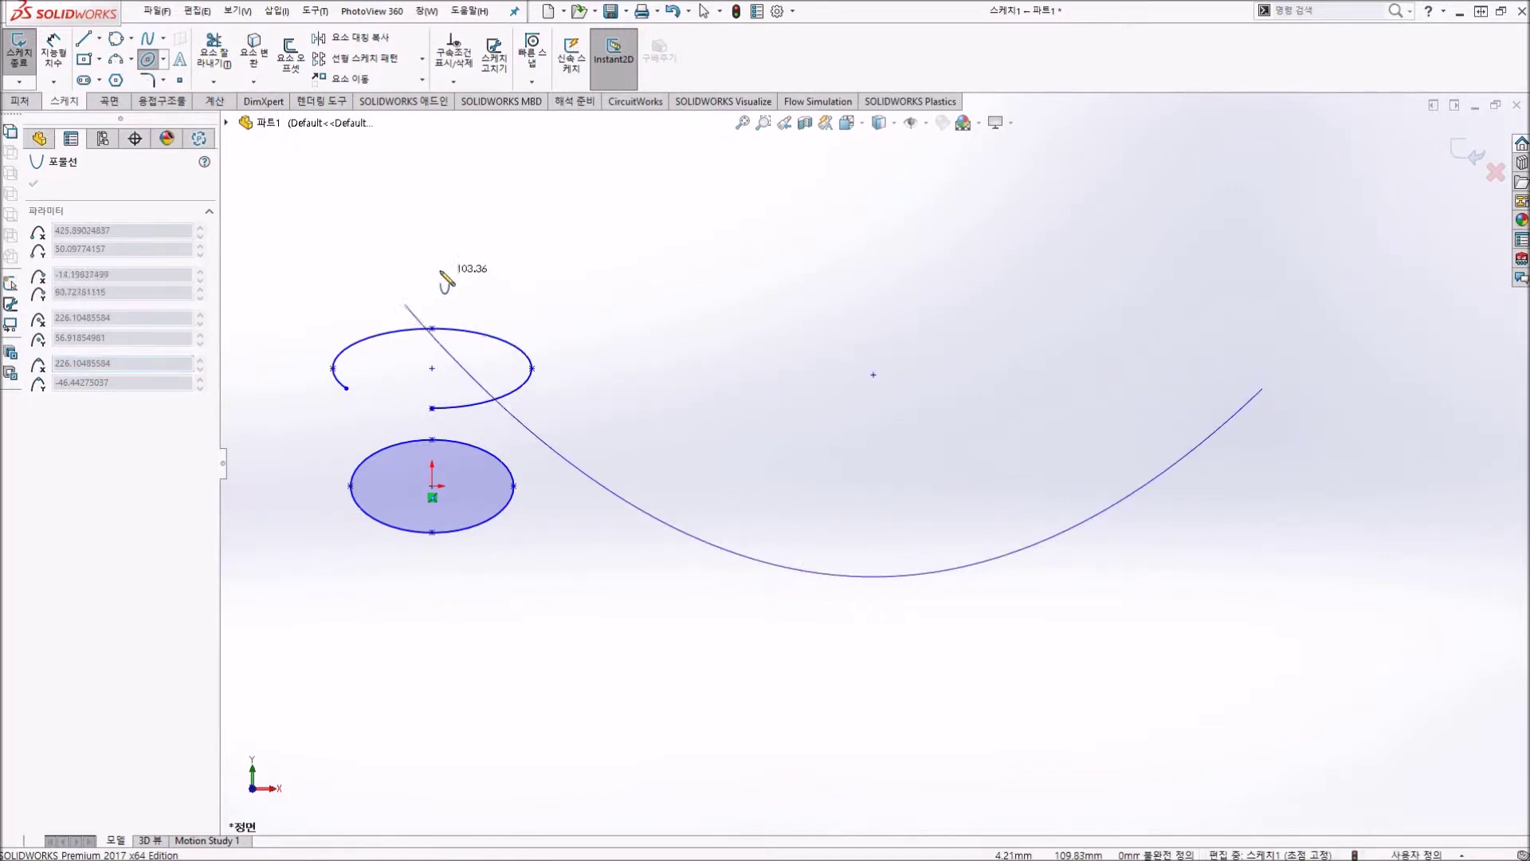
pyautogui.click(467, 238)
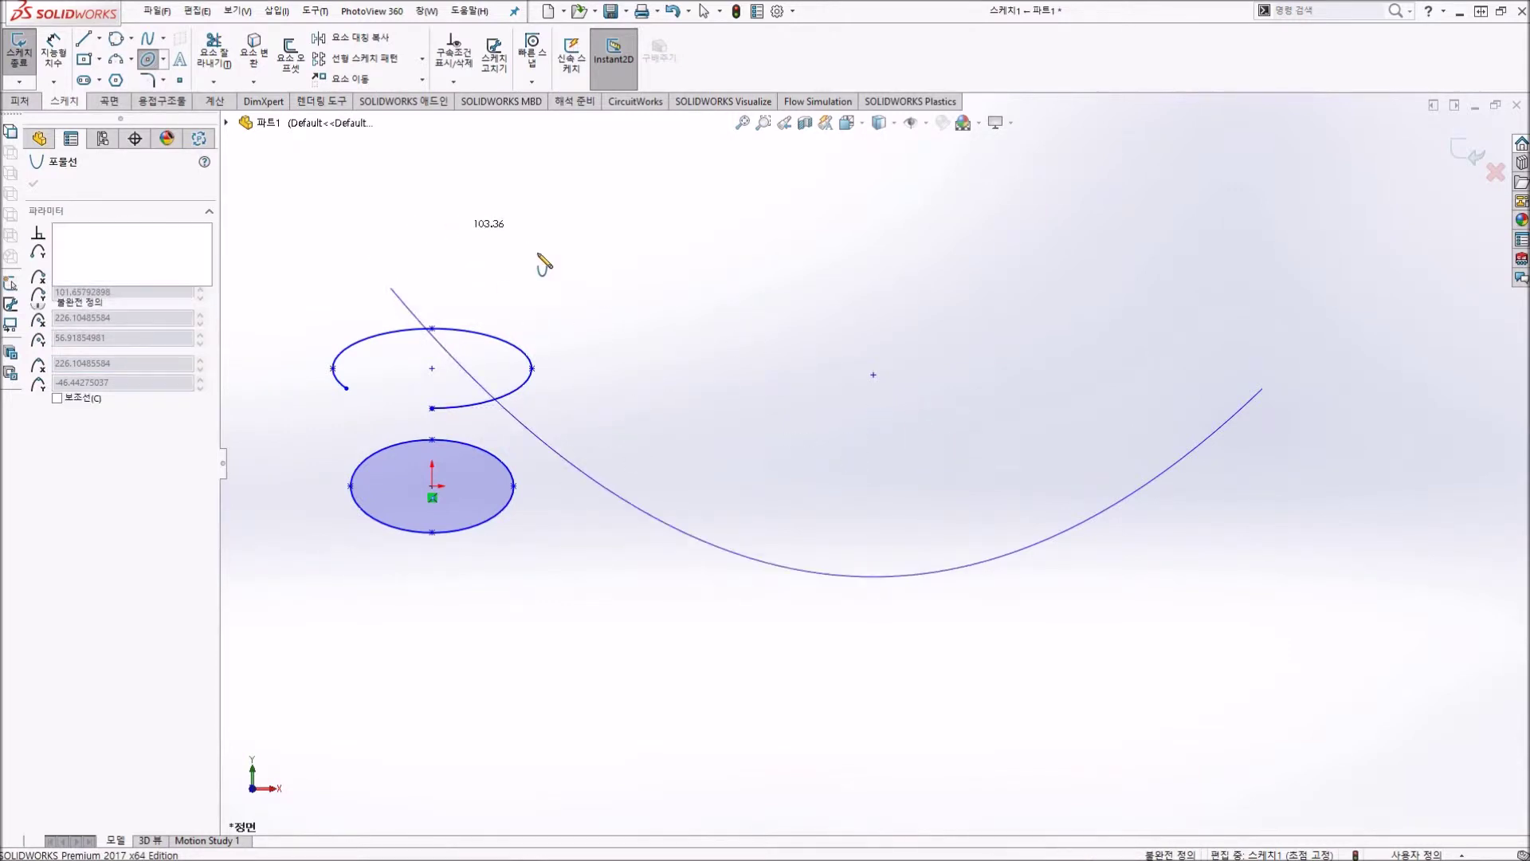
# Step: Cancel the accidentally started Sketch Text and select the Conic tool
pyautogui.click(174, 61)
pyautogui.click(56, 184)
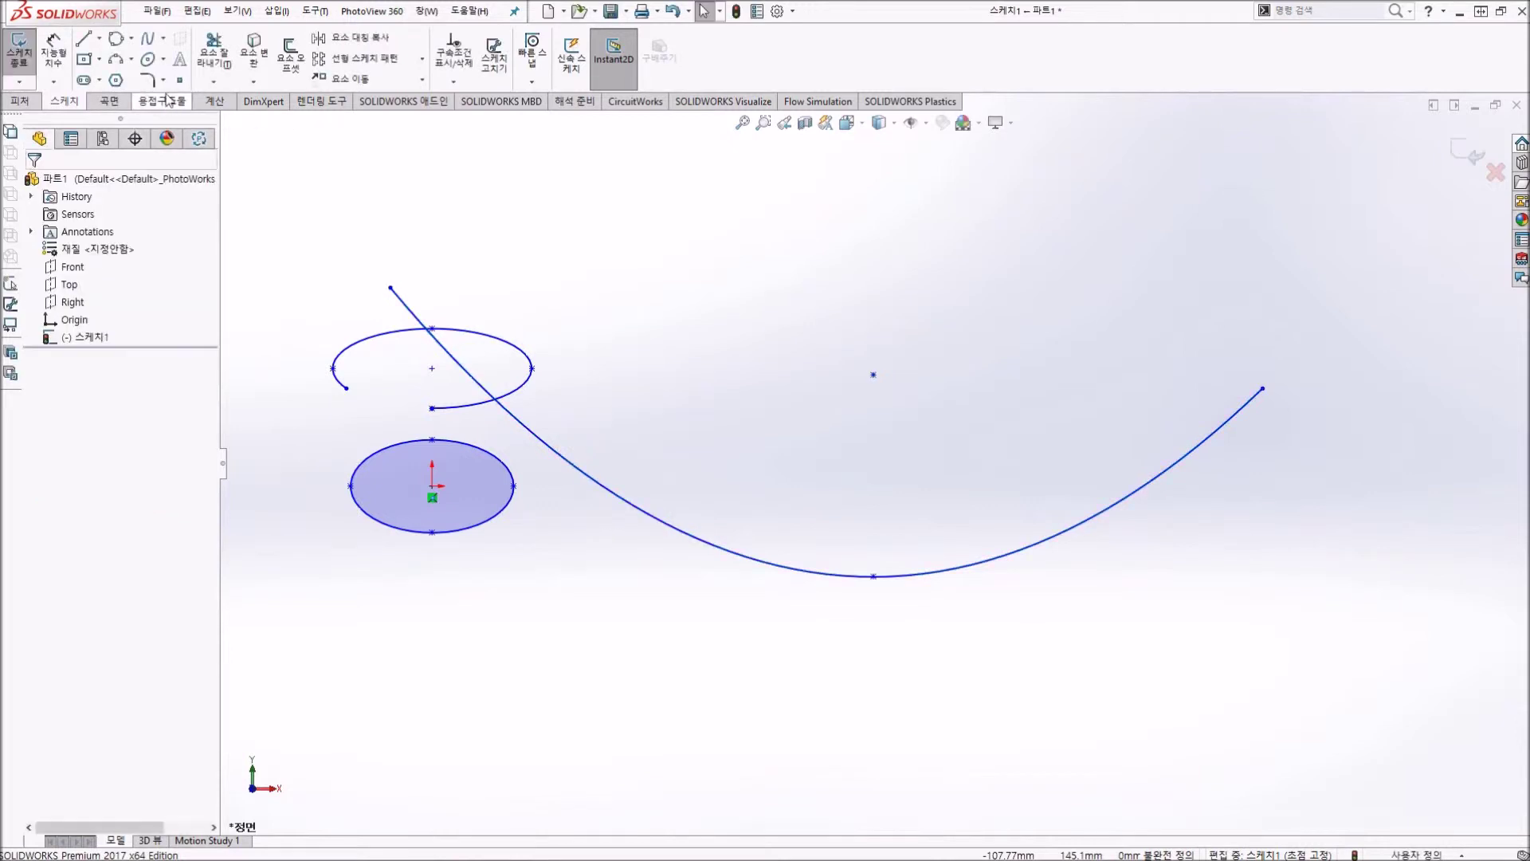
pyautogui.click(162, 59)
pyautogui.click(176, 140)
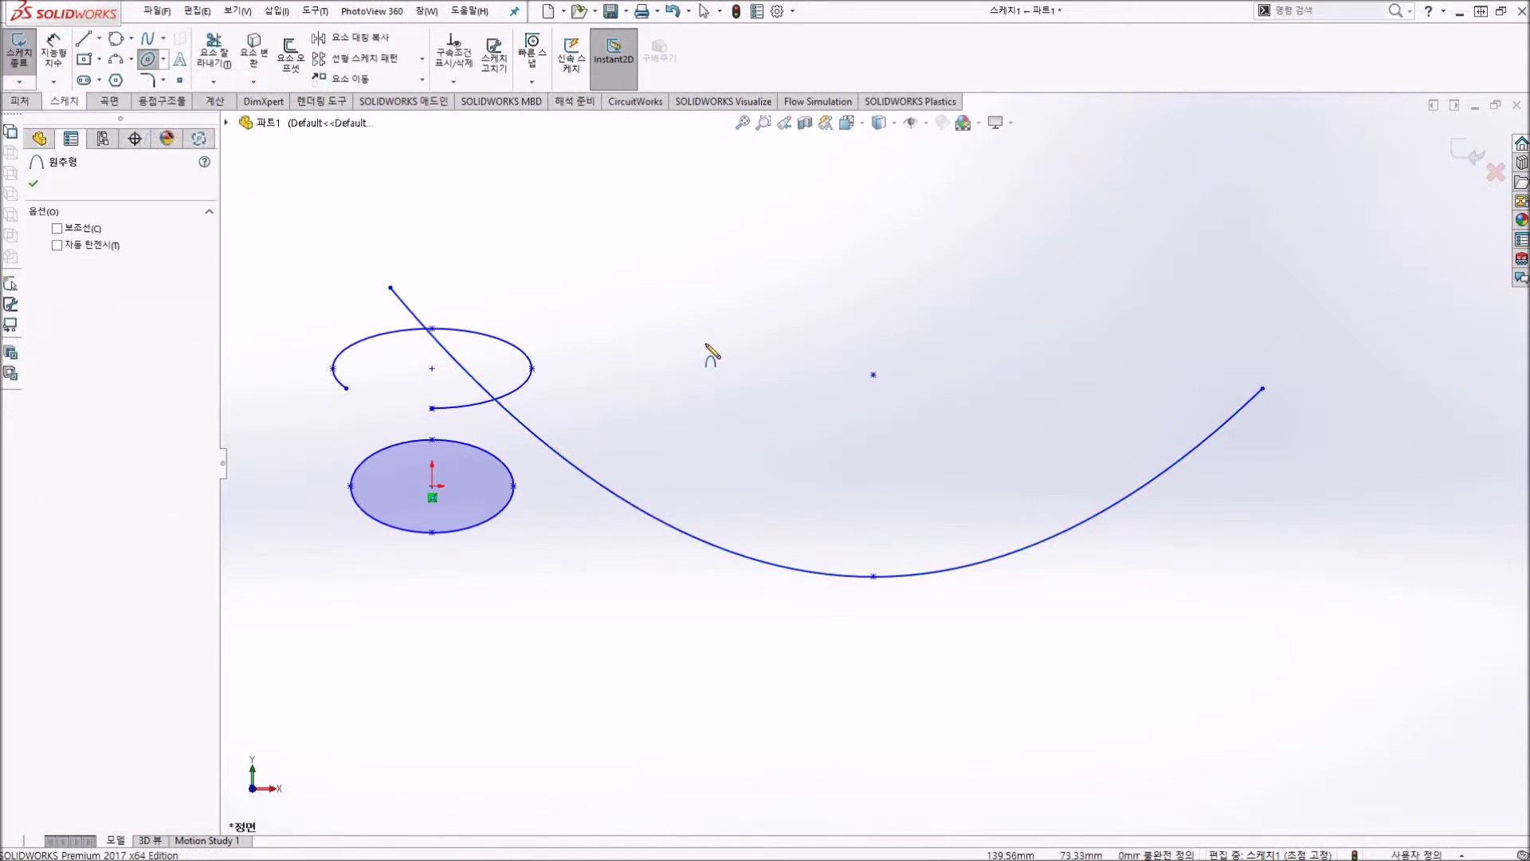
# Step: Draw a steep conic curve, then box-select and delete every sketch entity
pyautogui.click(859, 237)
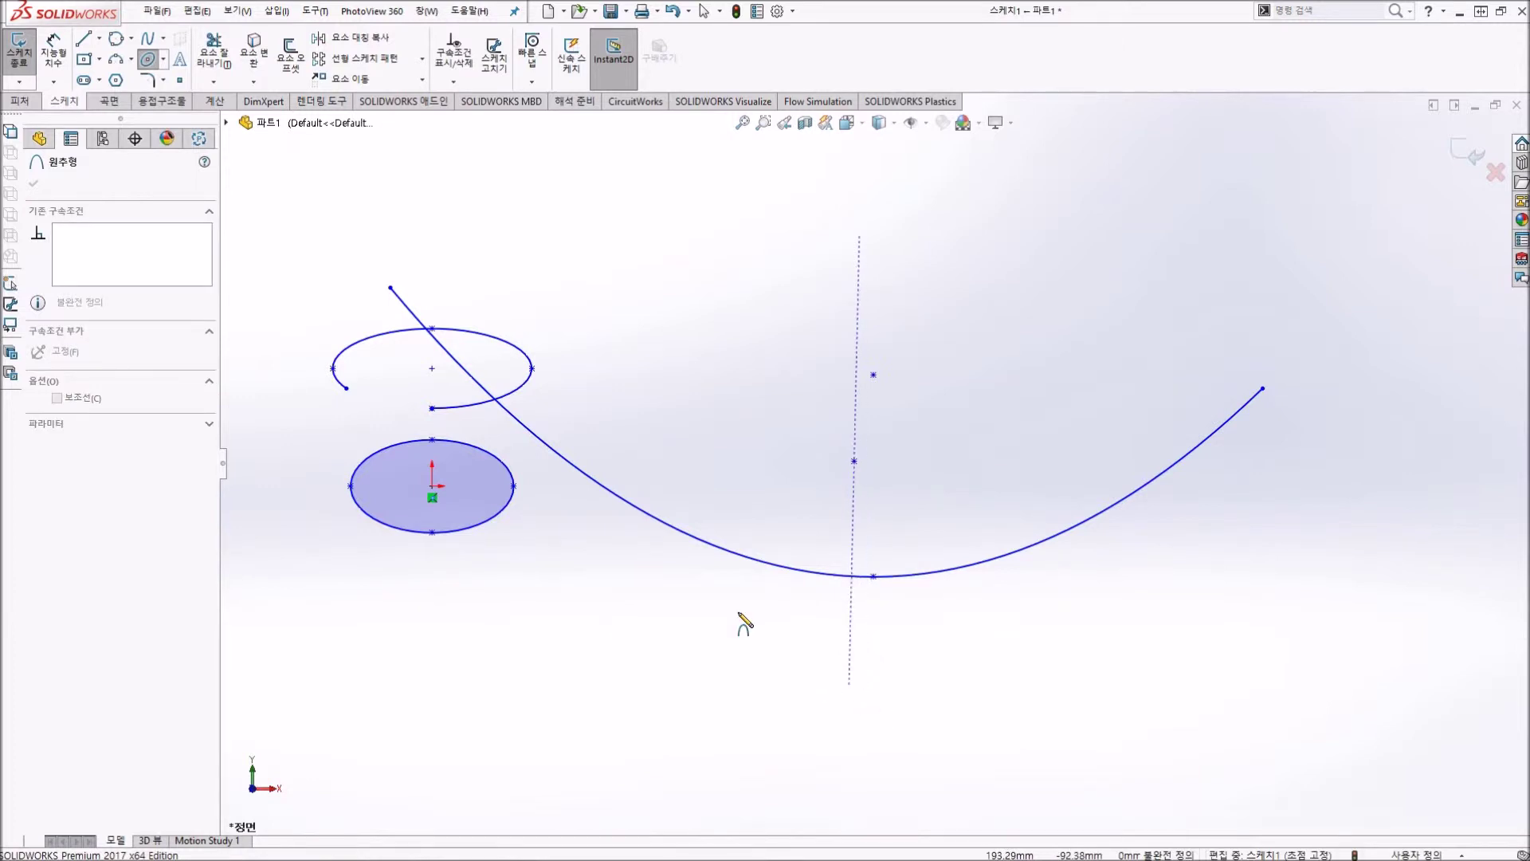
pyautogui.click(597, 235)
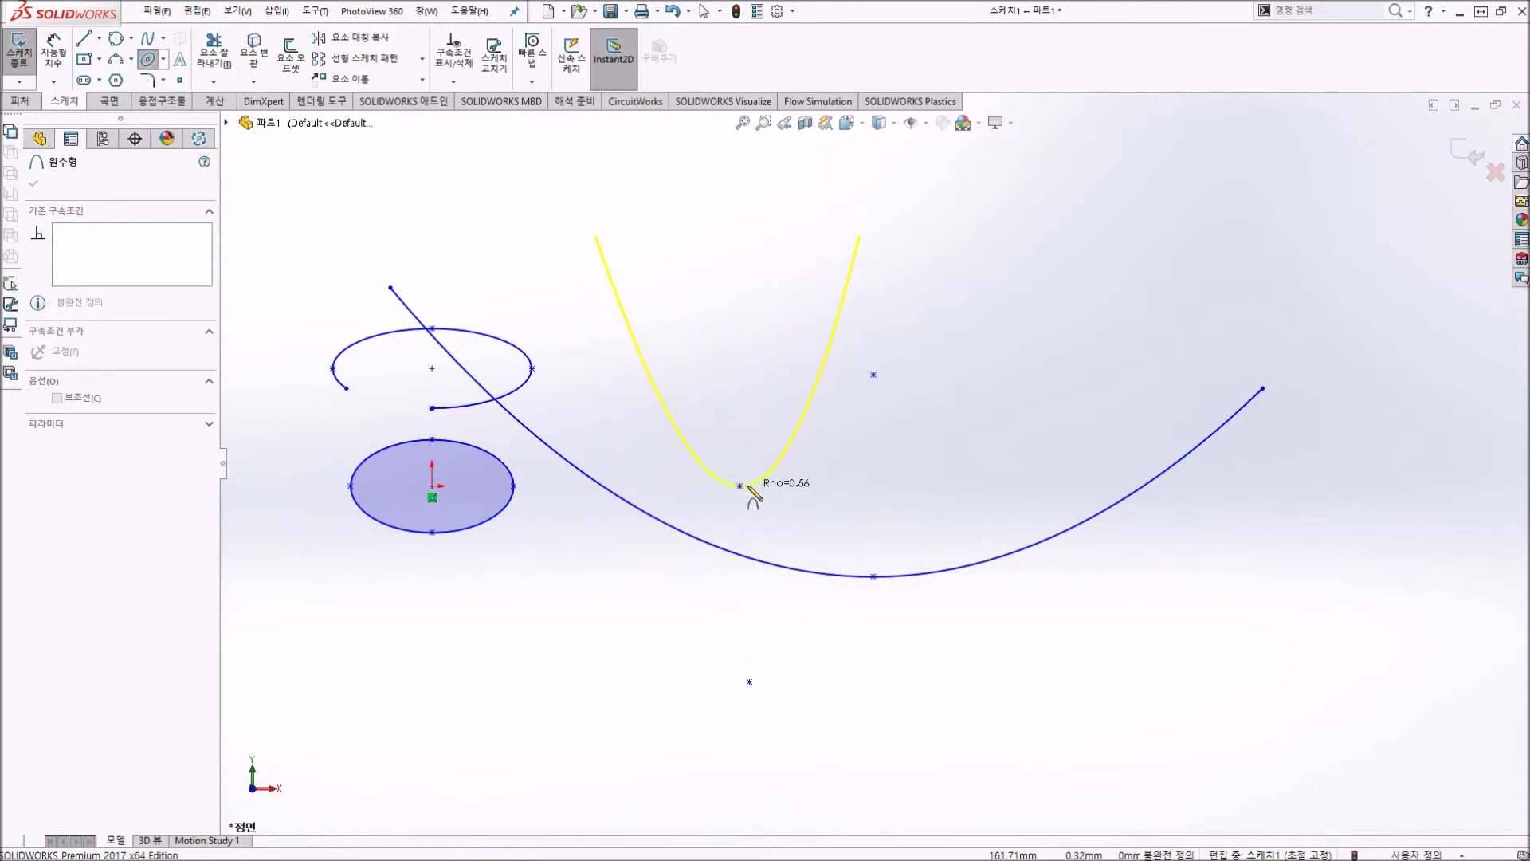
pyautogui.click(746, 626)
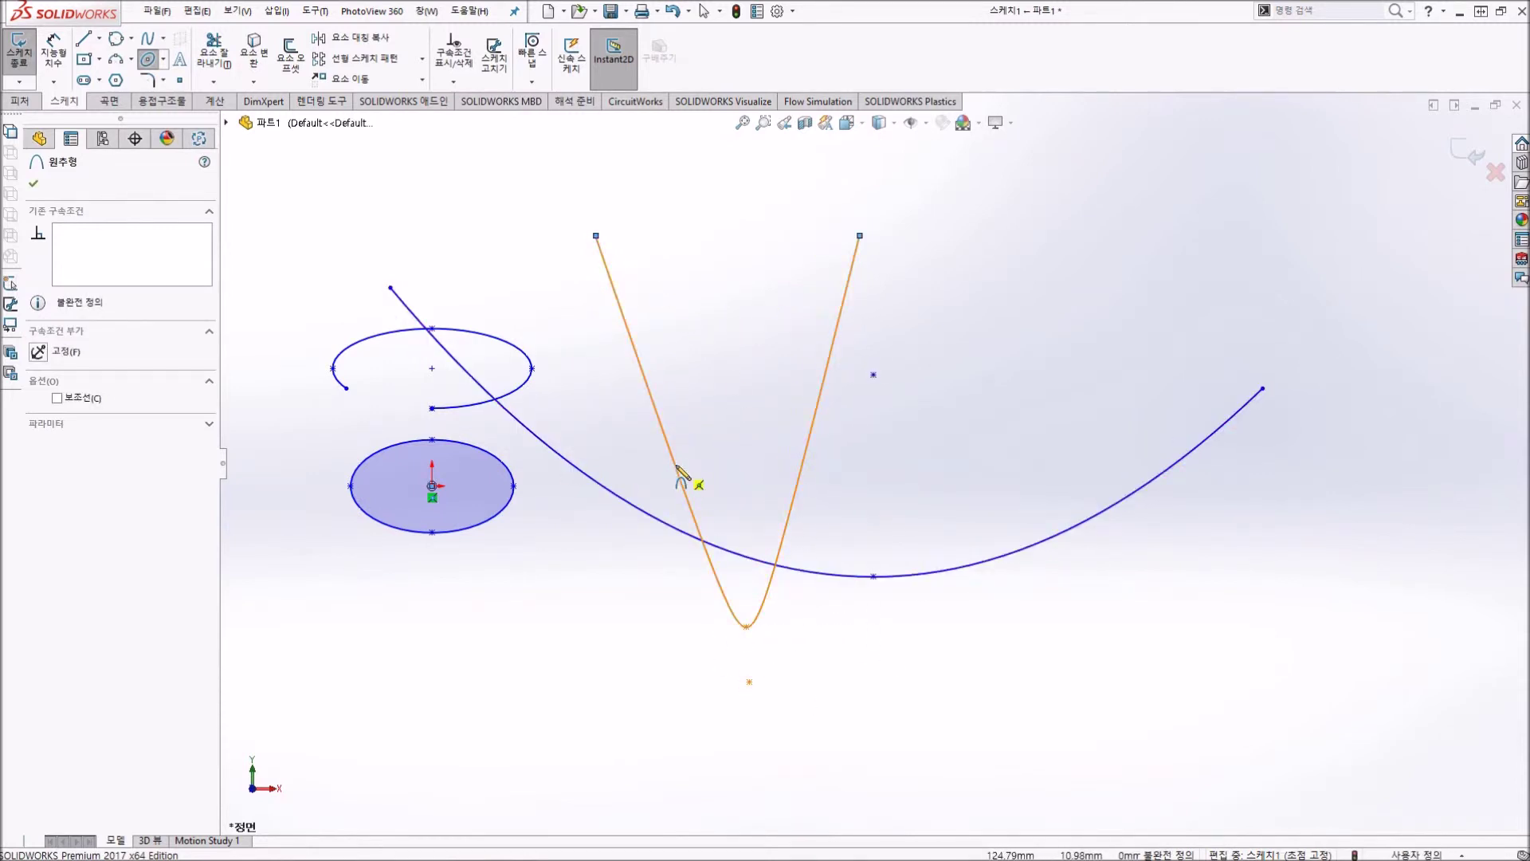
pyautogui.press('Escape')
pyautogui.moveTo(246, 165); pyautogui.dragTo(1308, 749)
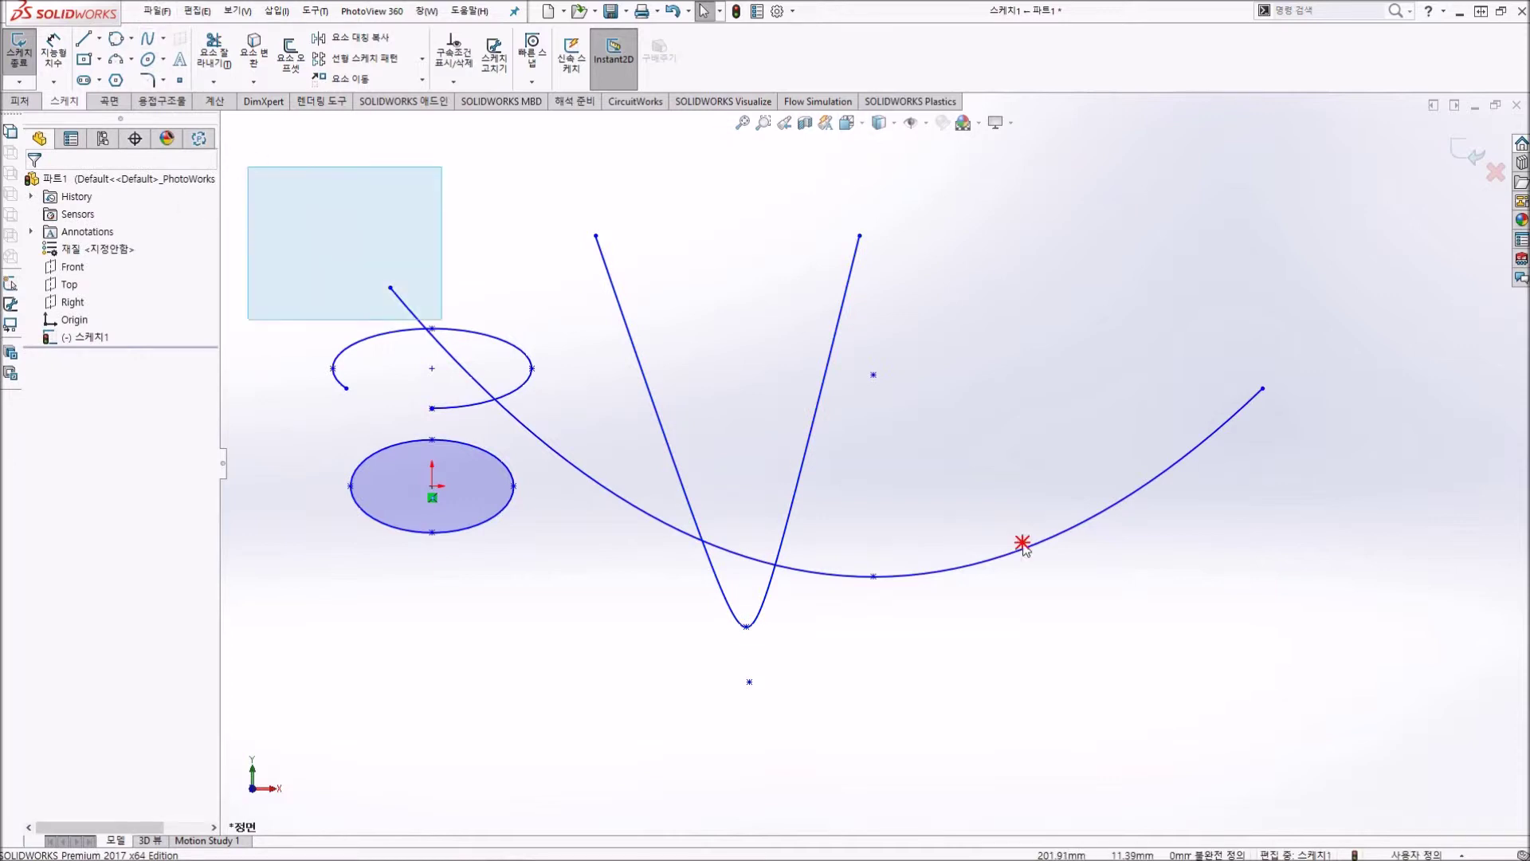
pyautogui.press('Delete')
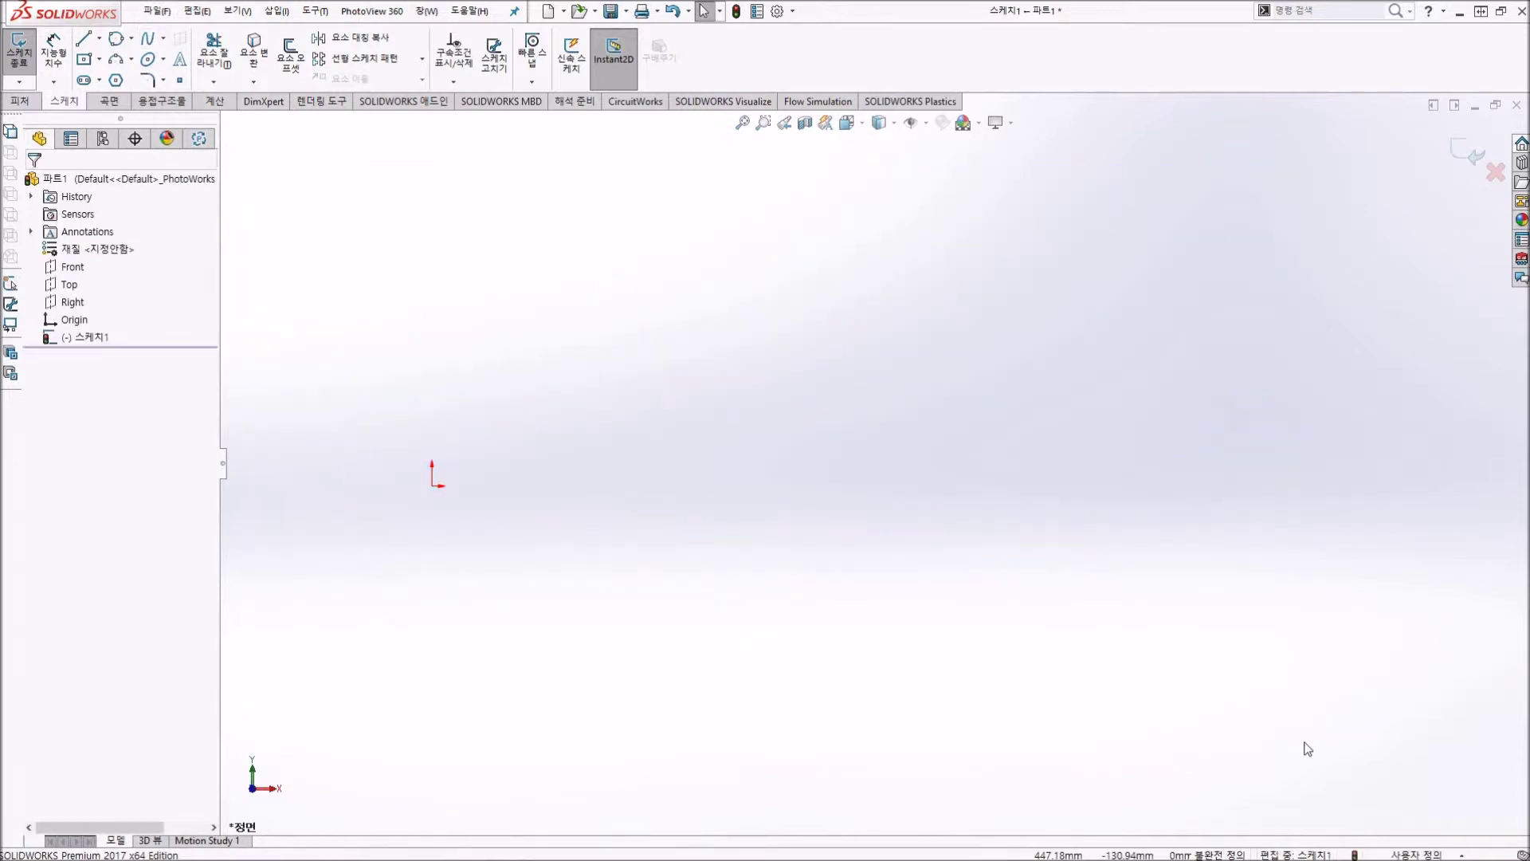
# Step: Draw a wavy six-point spline starting at the origin and sweeping to the right
pyautogui.click(154, 43)
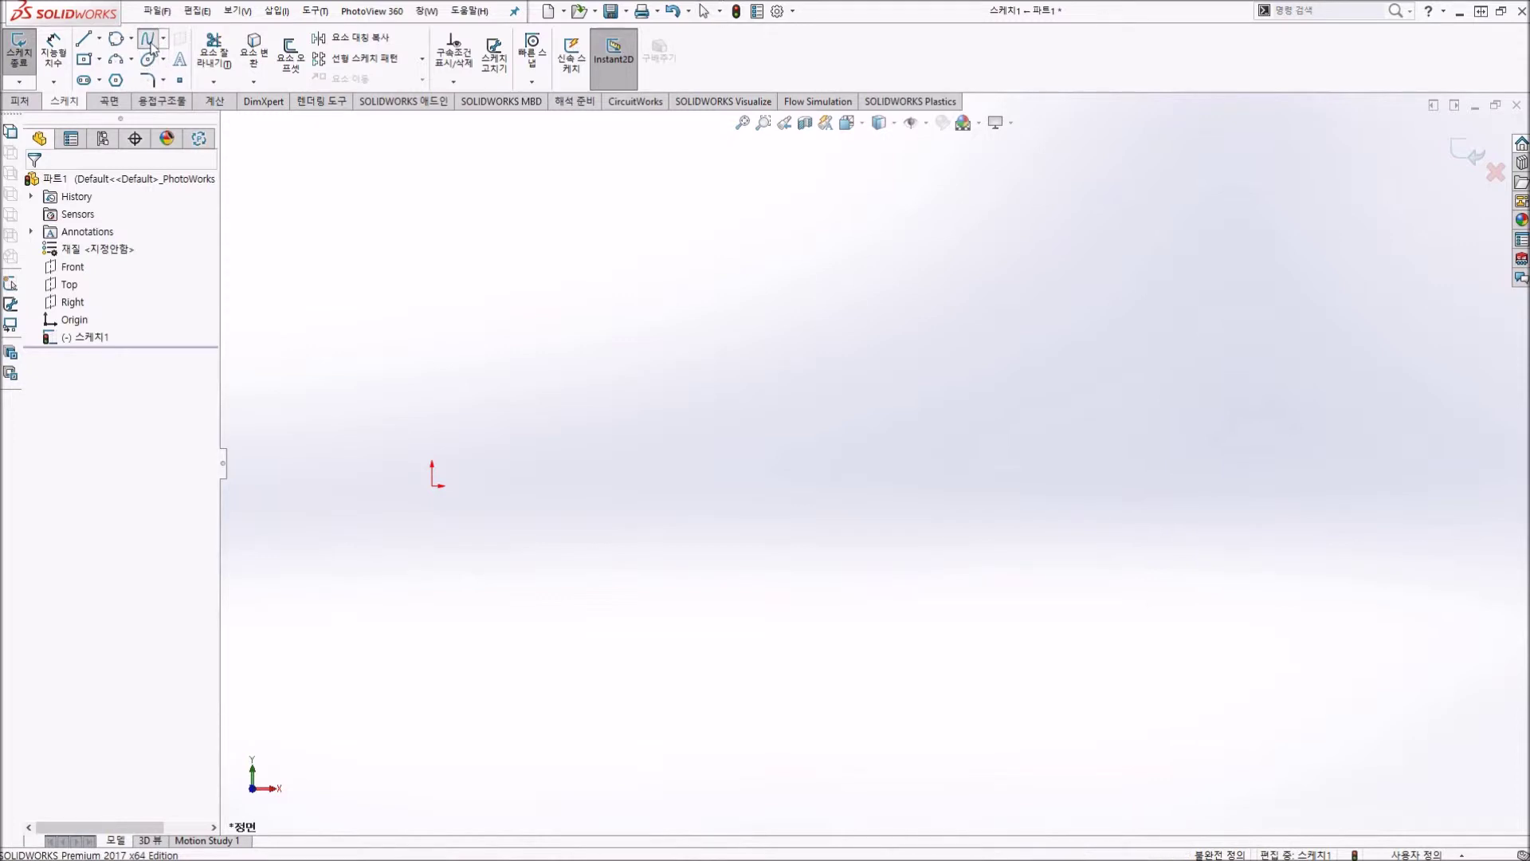
pyautogui.click(163, 38)
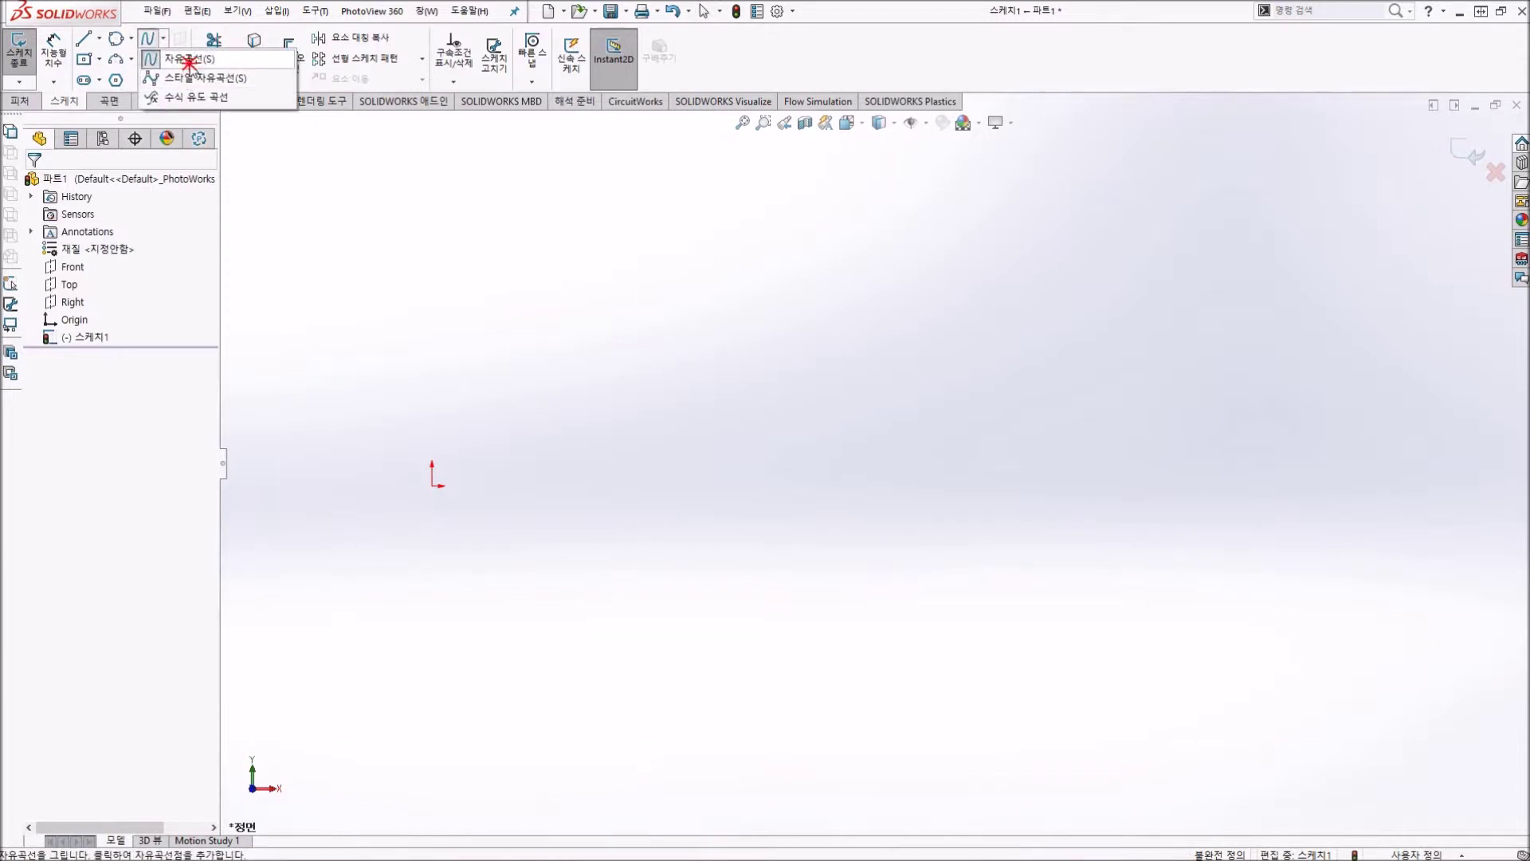
pyautogui.click(190, 60)
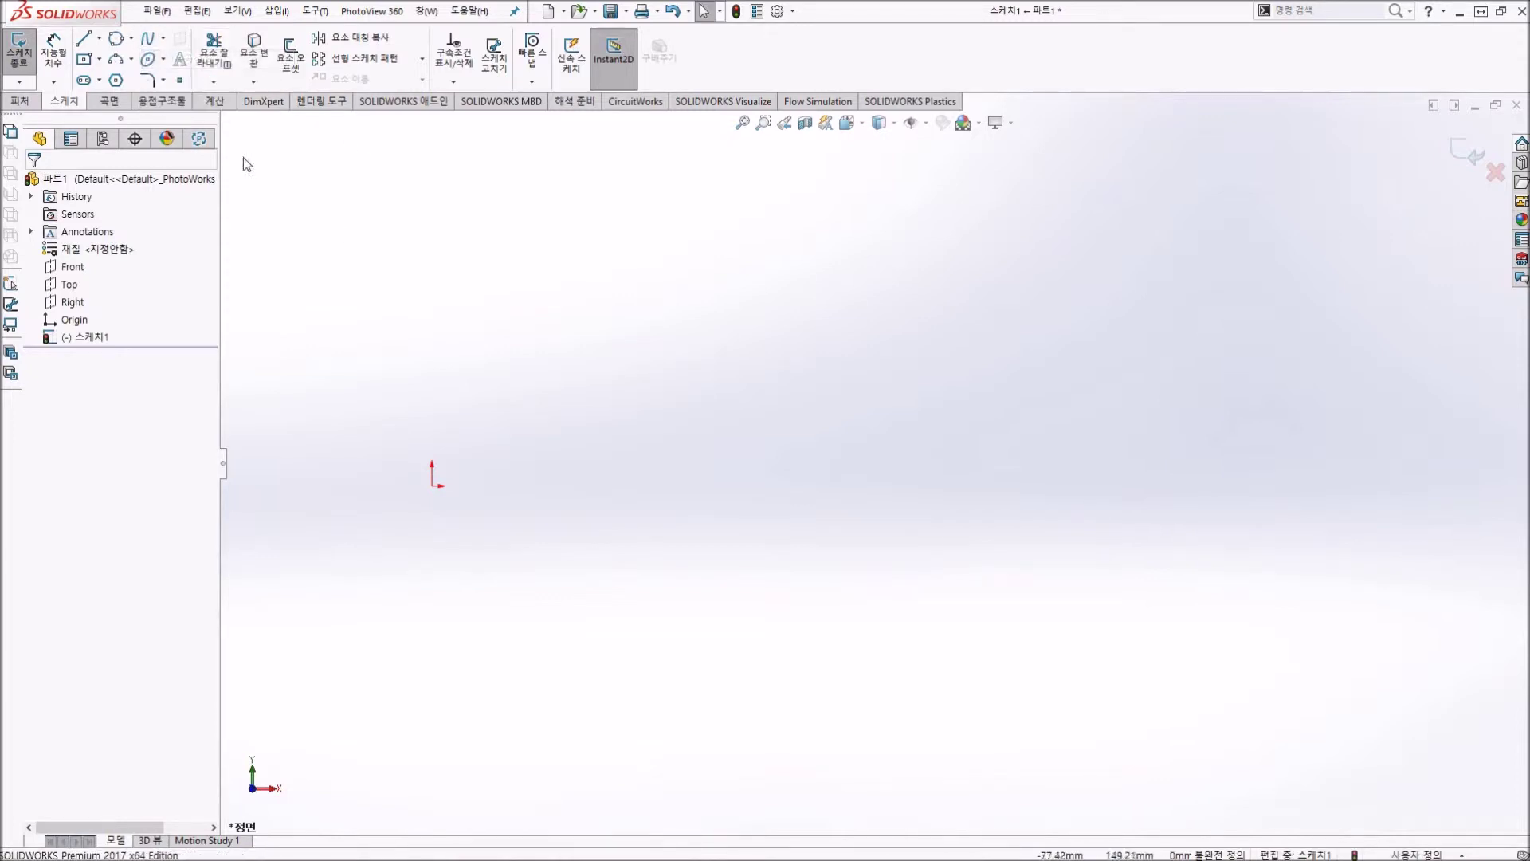
pyautogui.click(432, 486)
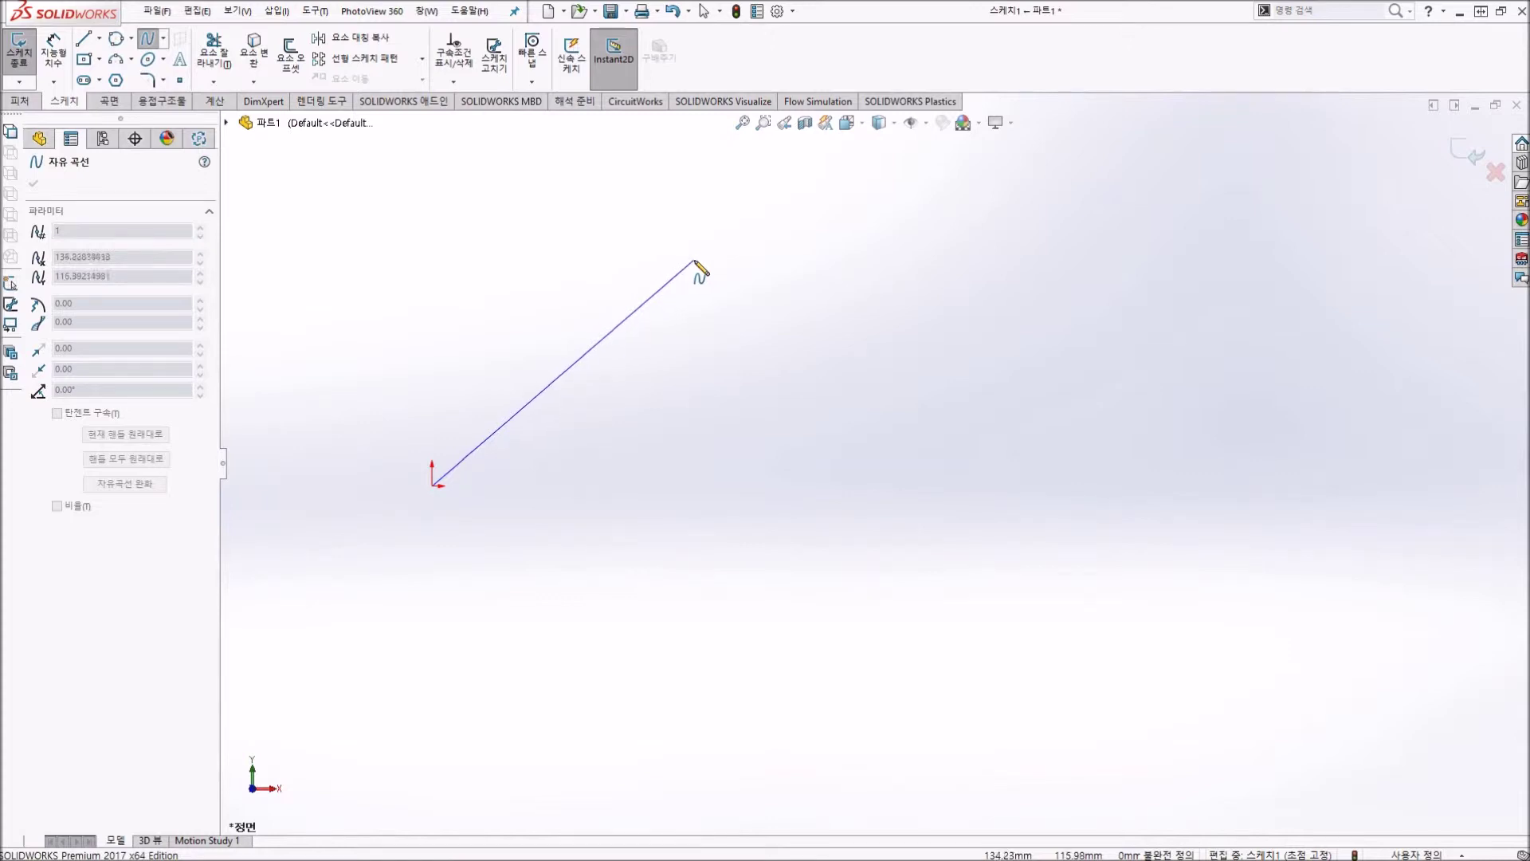
pyautogui.click(590, 289)
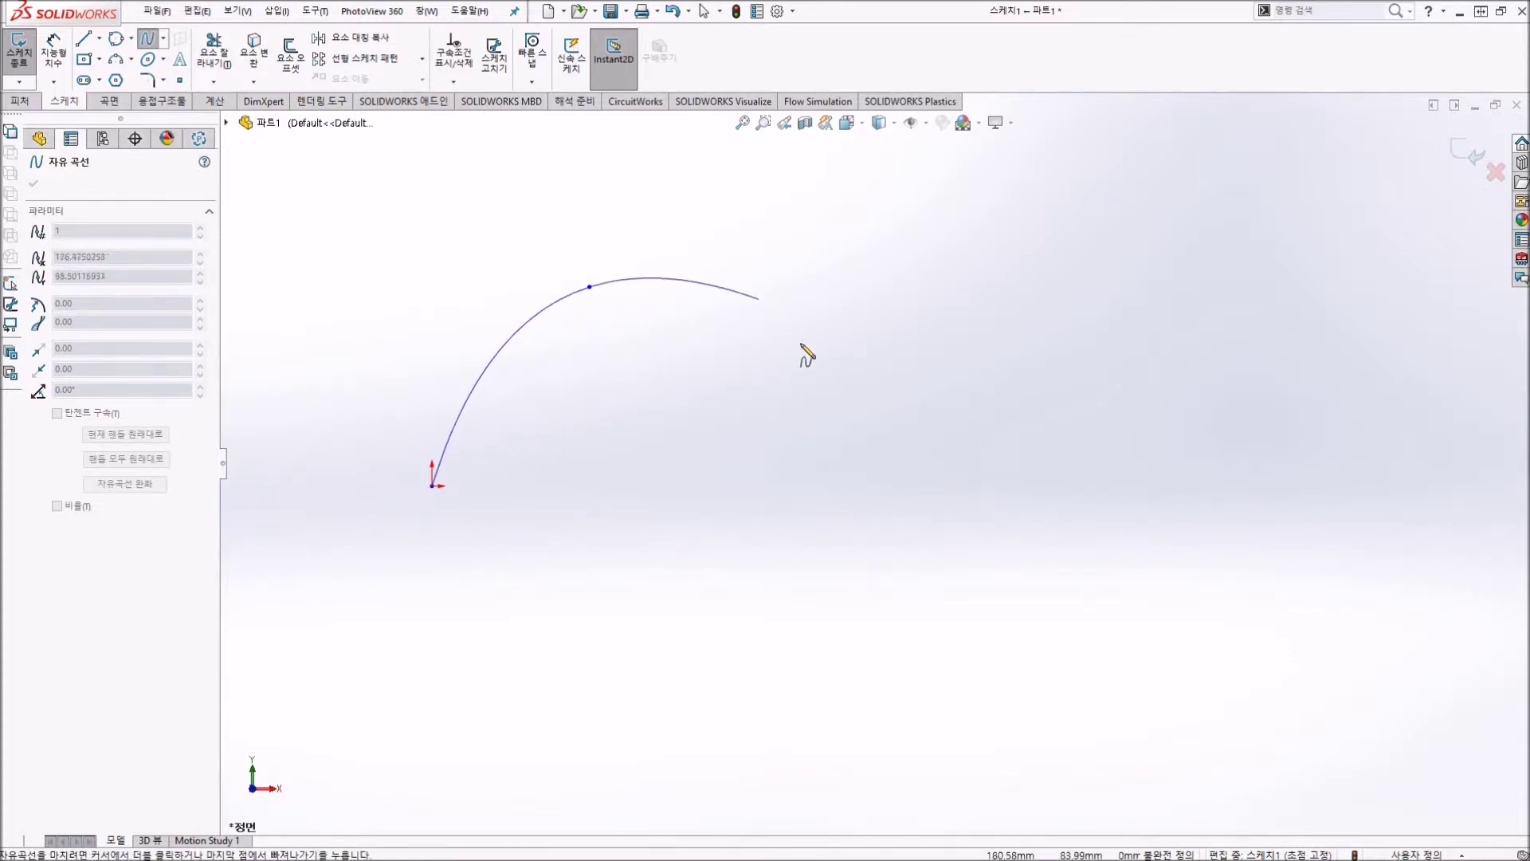
pyautogui.click(784, 495)
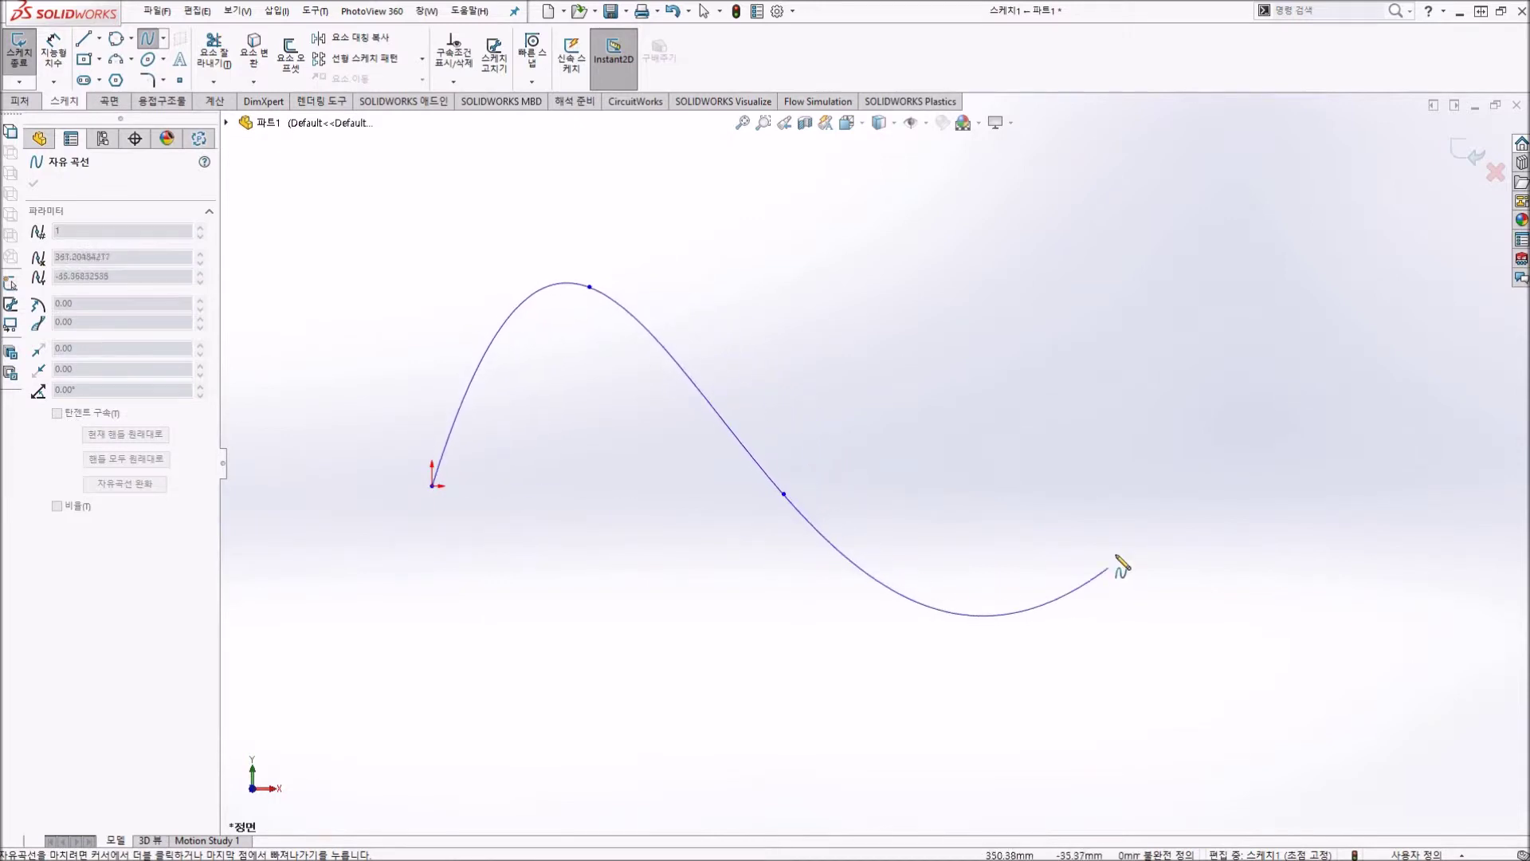
pyautogui.click(978, 636)
pyautogui.click(1259, 446)
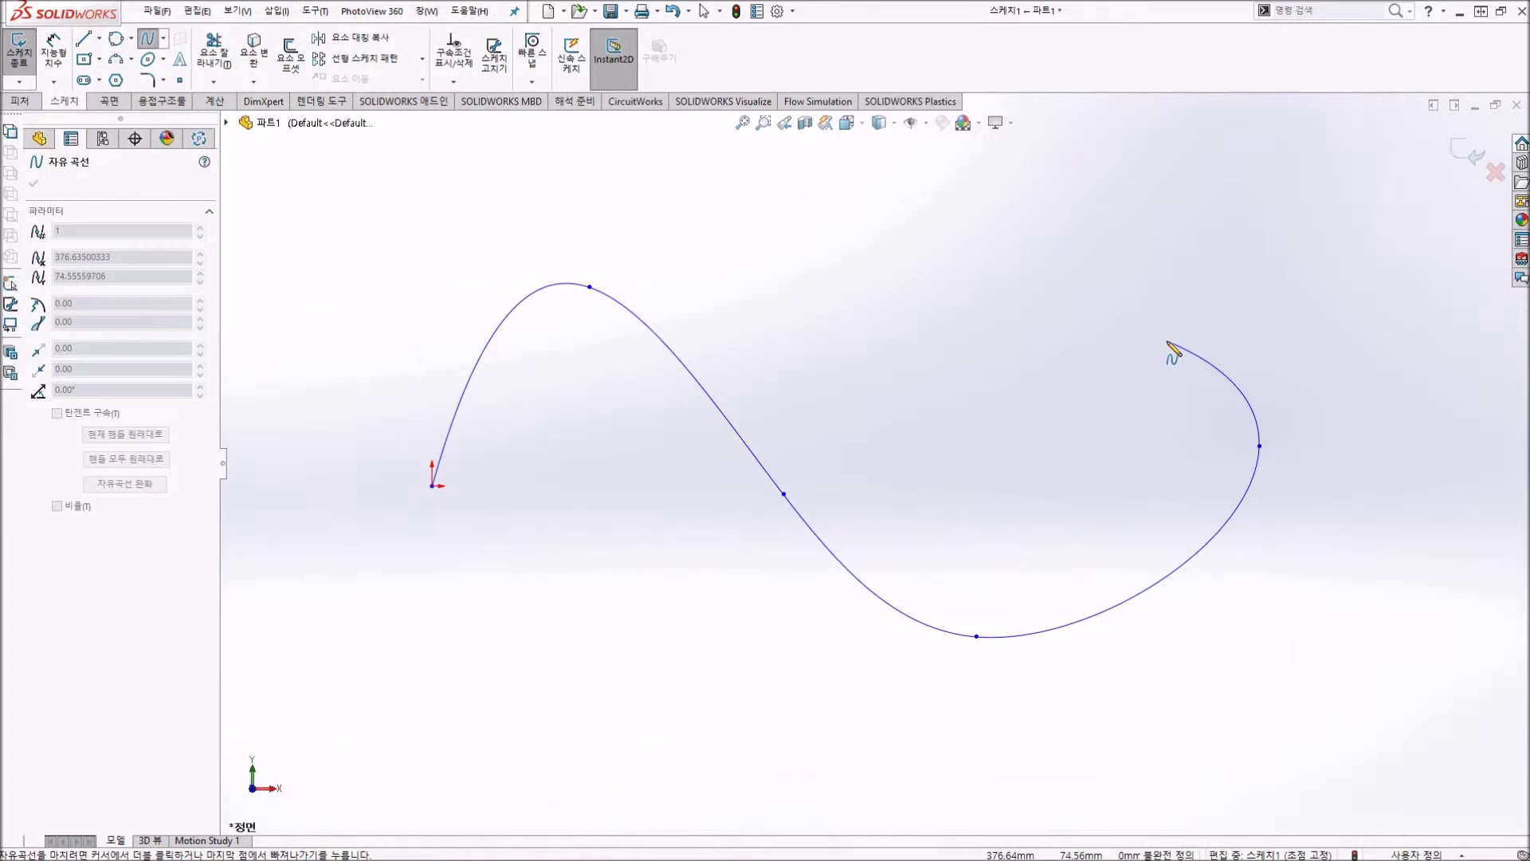
pyautogui.doubleClick(1057, 335)
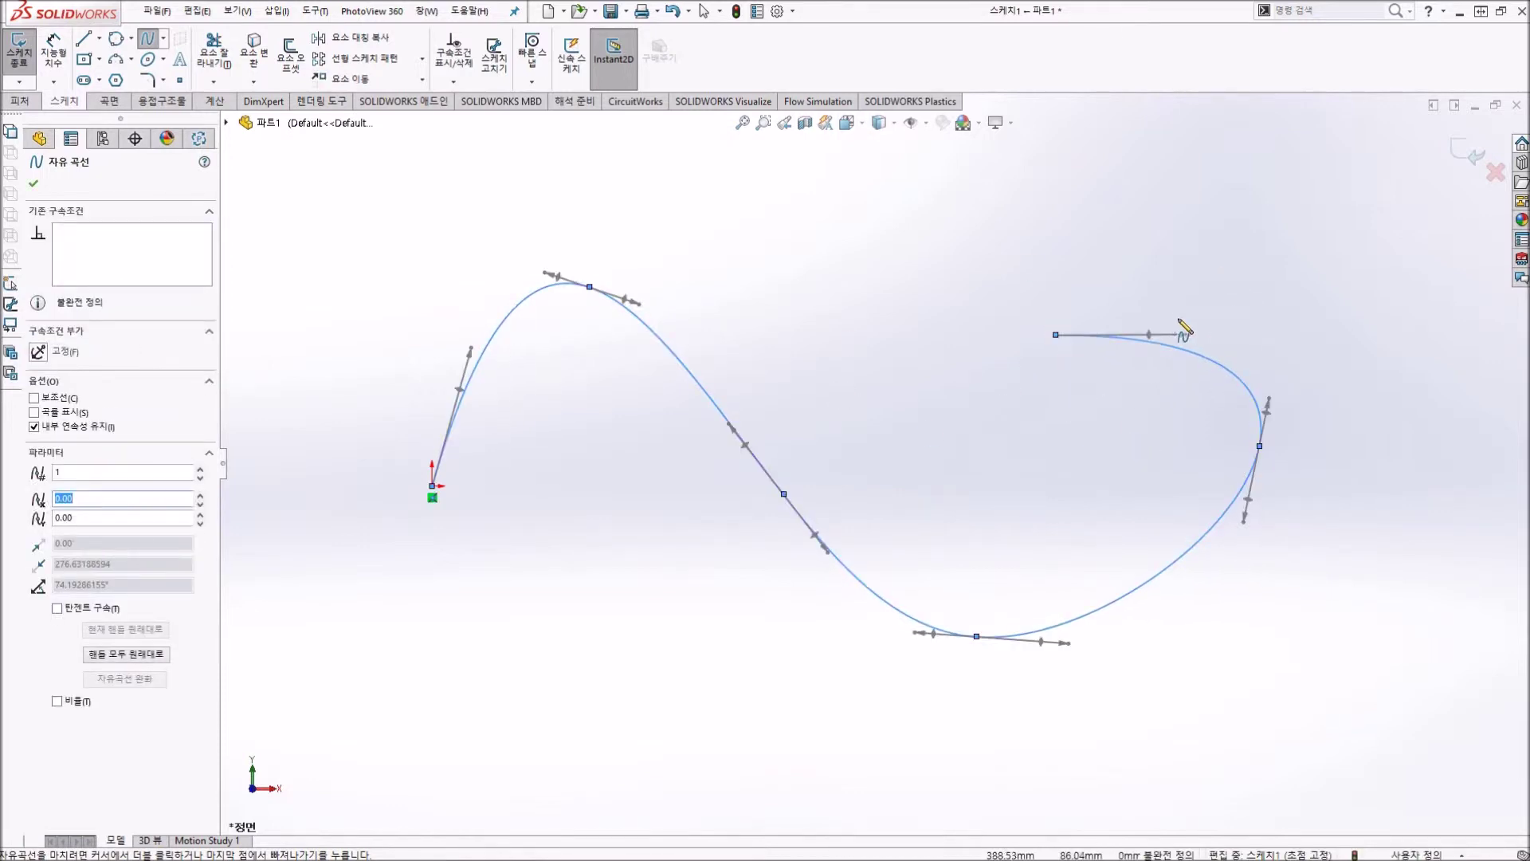
pyautogui.press('Escape')
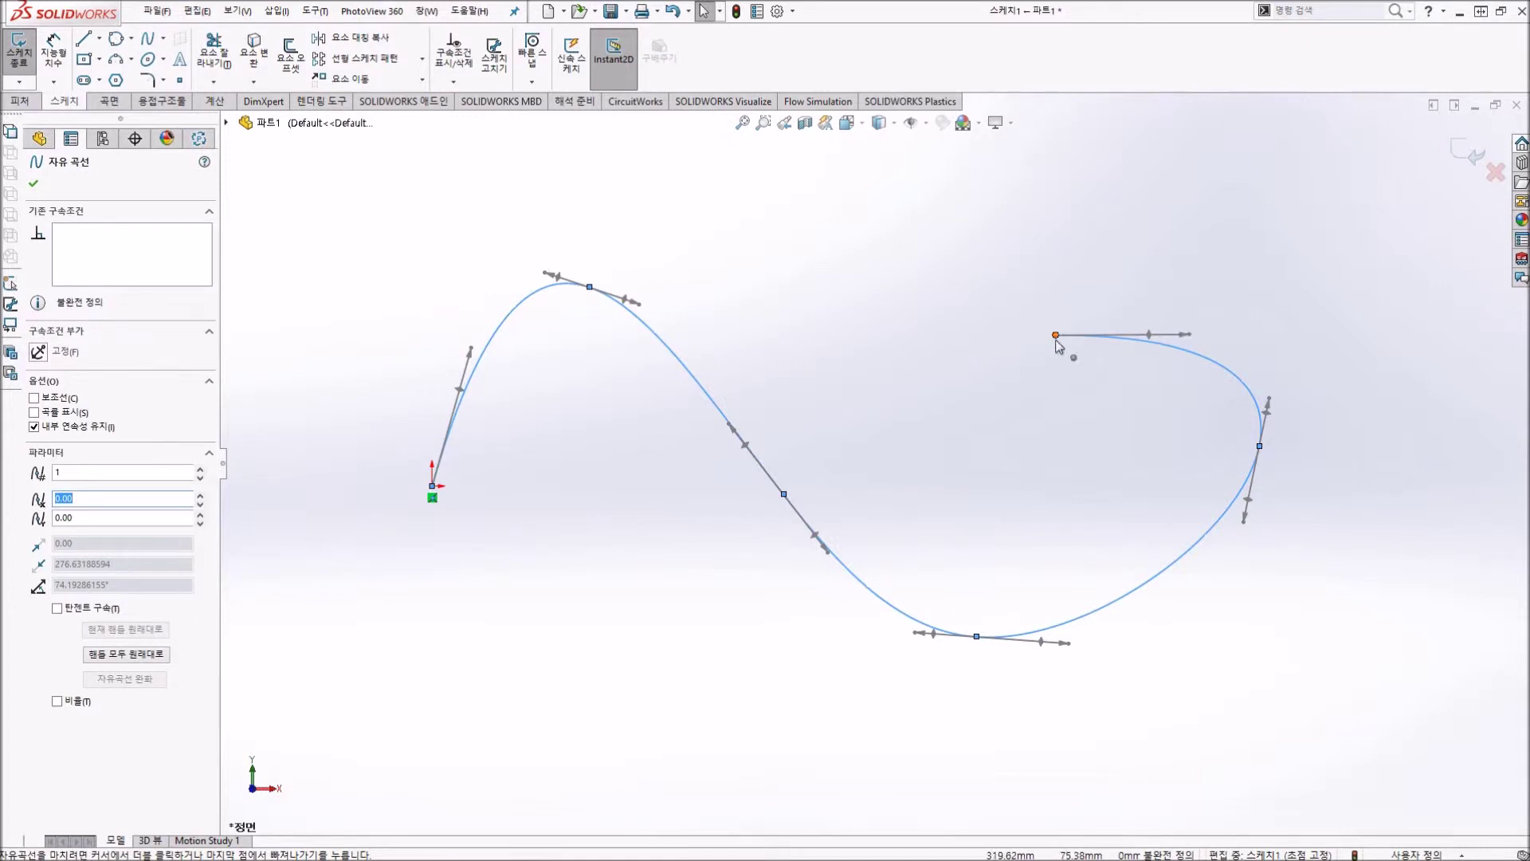
# Step: Reshape the spline by pulling its end point right and stretching its start tangent handle
pyautogui.moveTo(1056, 335); pyautogui.dragTo(1303, 390)
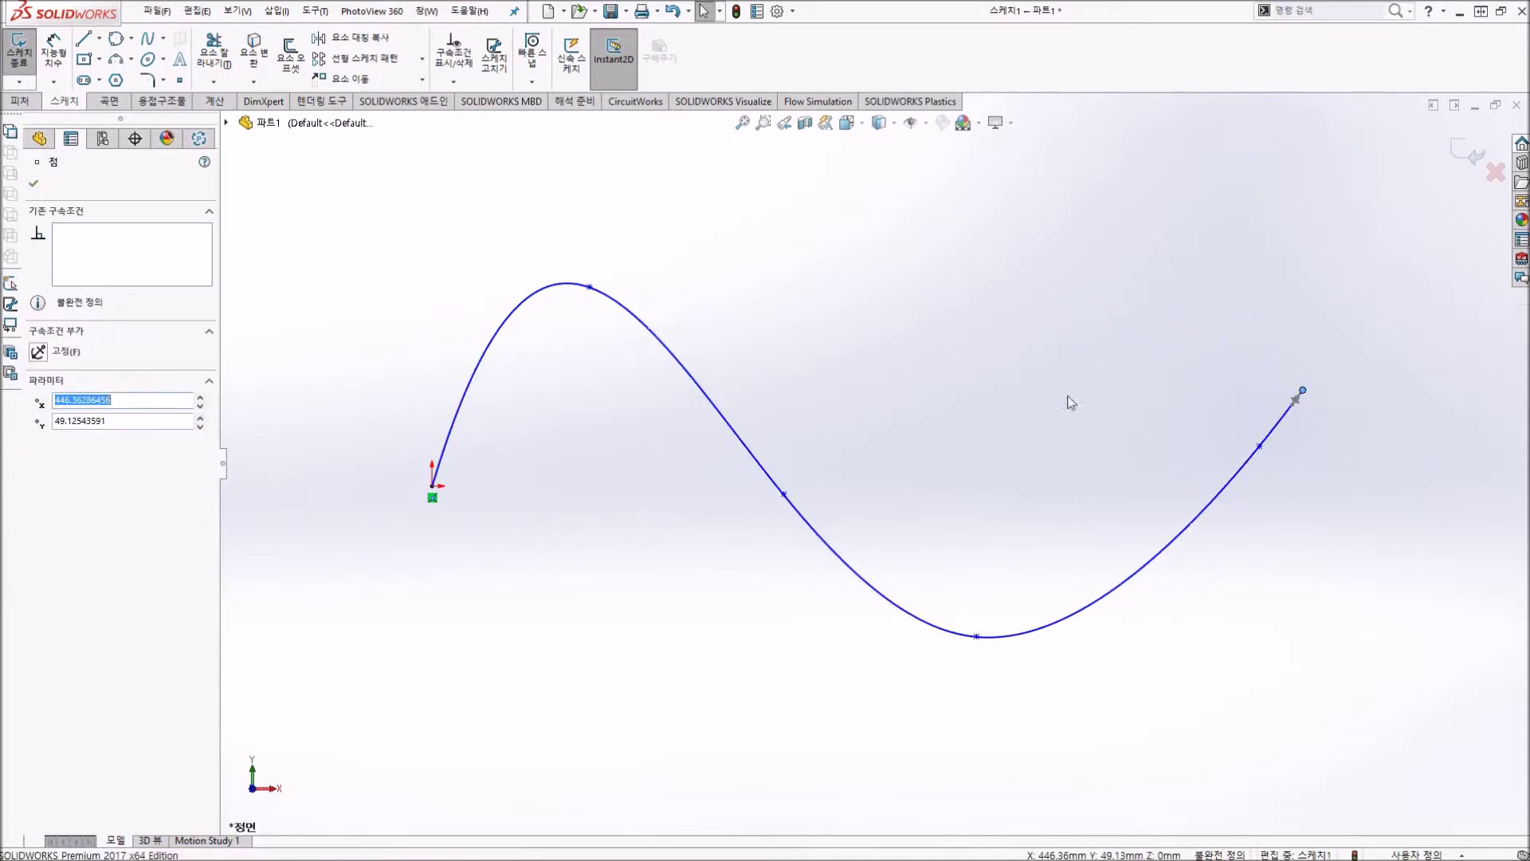
pyautogui.click(716, 413)
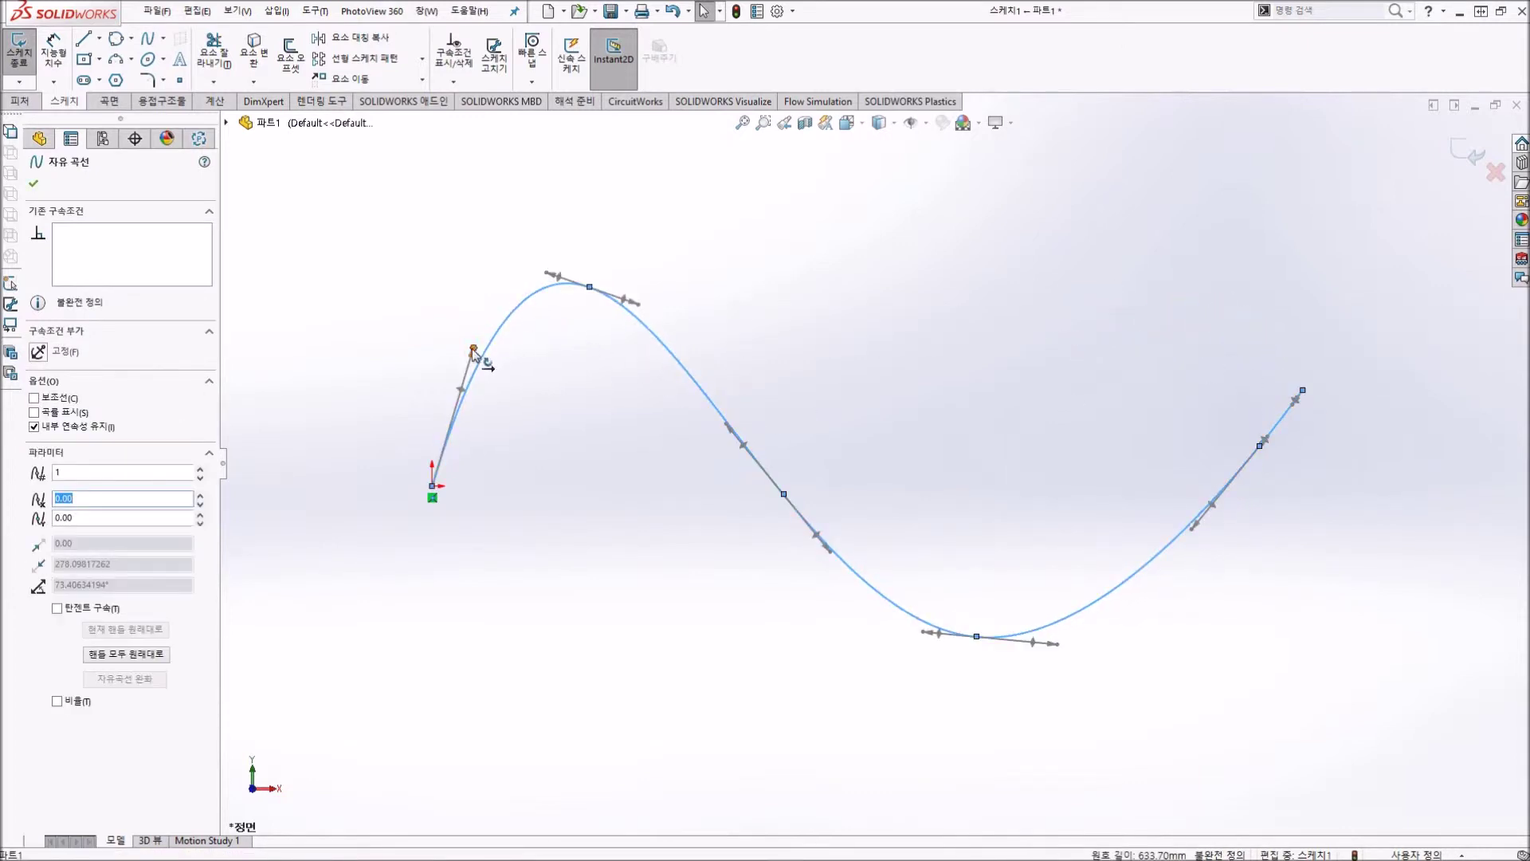
pyautogui.moveTo(472, 349)
pyautogui.mouseDown()
pyautogui.moveTo(388, 343)
pyautogui.moveTo(448, 372)
pyautogui.moveTo(756, 301)
pyautogui.moveTo(323, 367)
pyautogui.mouseUp()
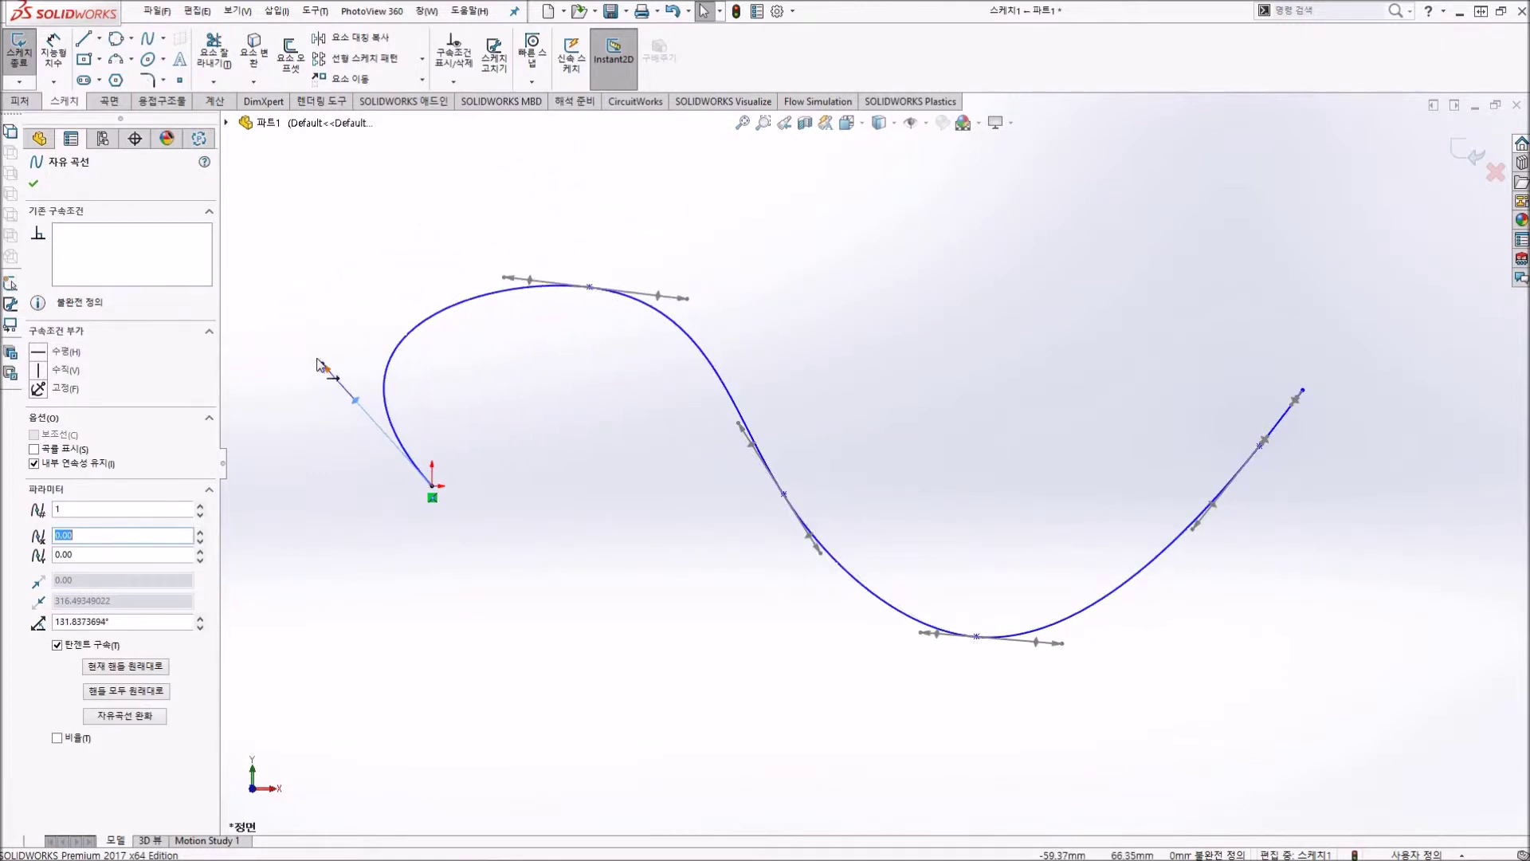
pyautogui.moveTo(327, 373)
pyautogui.mouseDown()
pyautogui.moveTo(218, 205)
pyautogui.moveTo(533, 475)
pyautogui.moveTo(303, 243)
pyautogui.moveTo(414, 345)
pyautogui.moveTo(348, 248)
pyautogui.mouseUp()
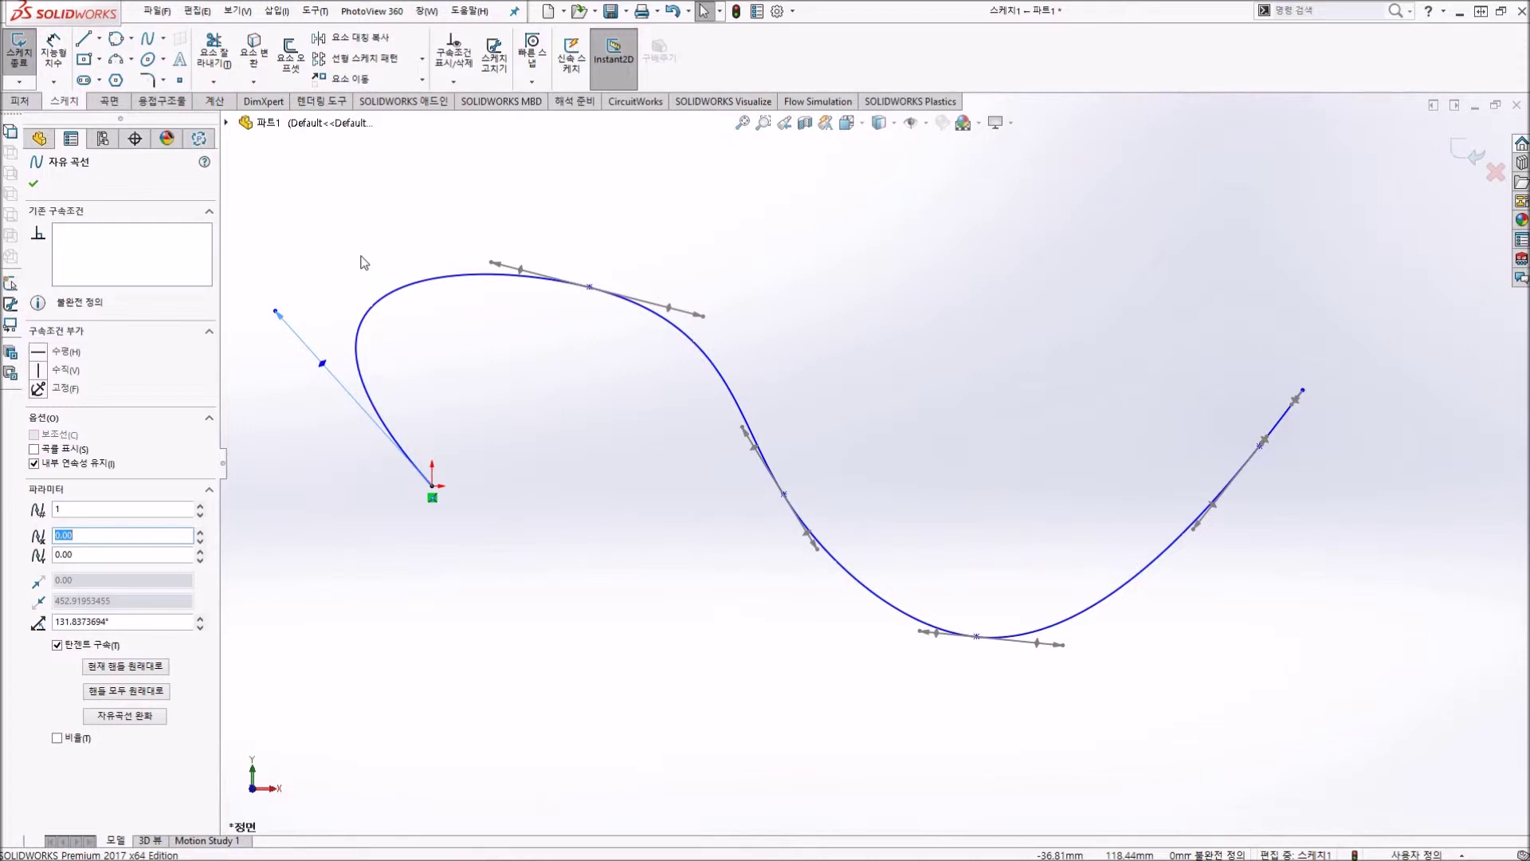
pyautogui.rightClick(391, 297)
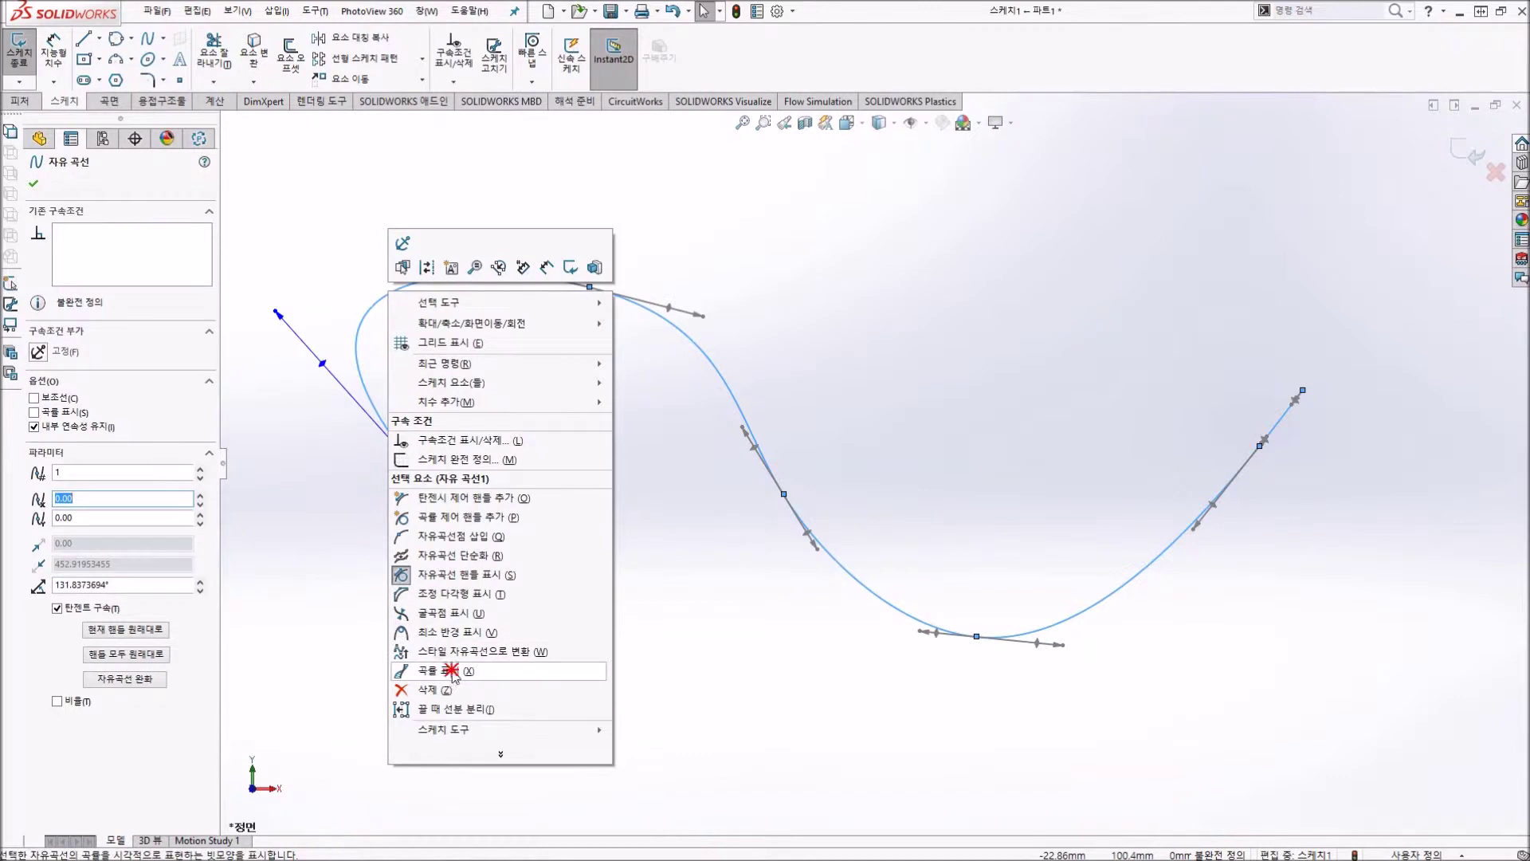
# Step: Show the spline's curvature comb and shift an interior point slightly right
pyautogui.click(451, 671)
pyautogui.click(537, 482)
pyautogui.scroll(3, 887, 496)
pyautogui.scroll(-2, 886, 495)
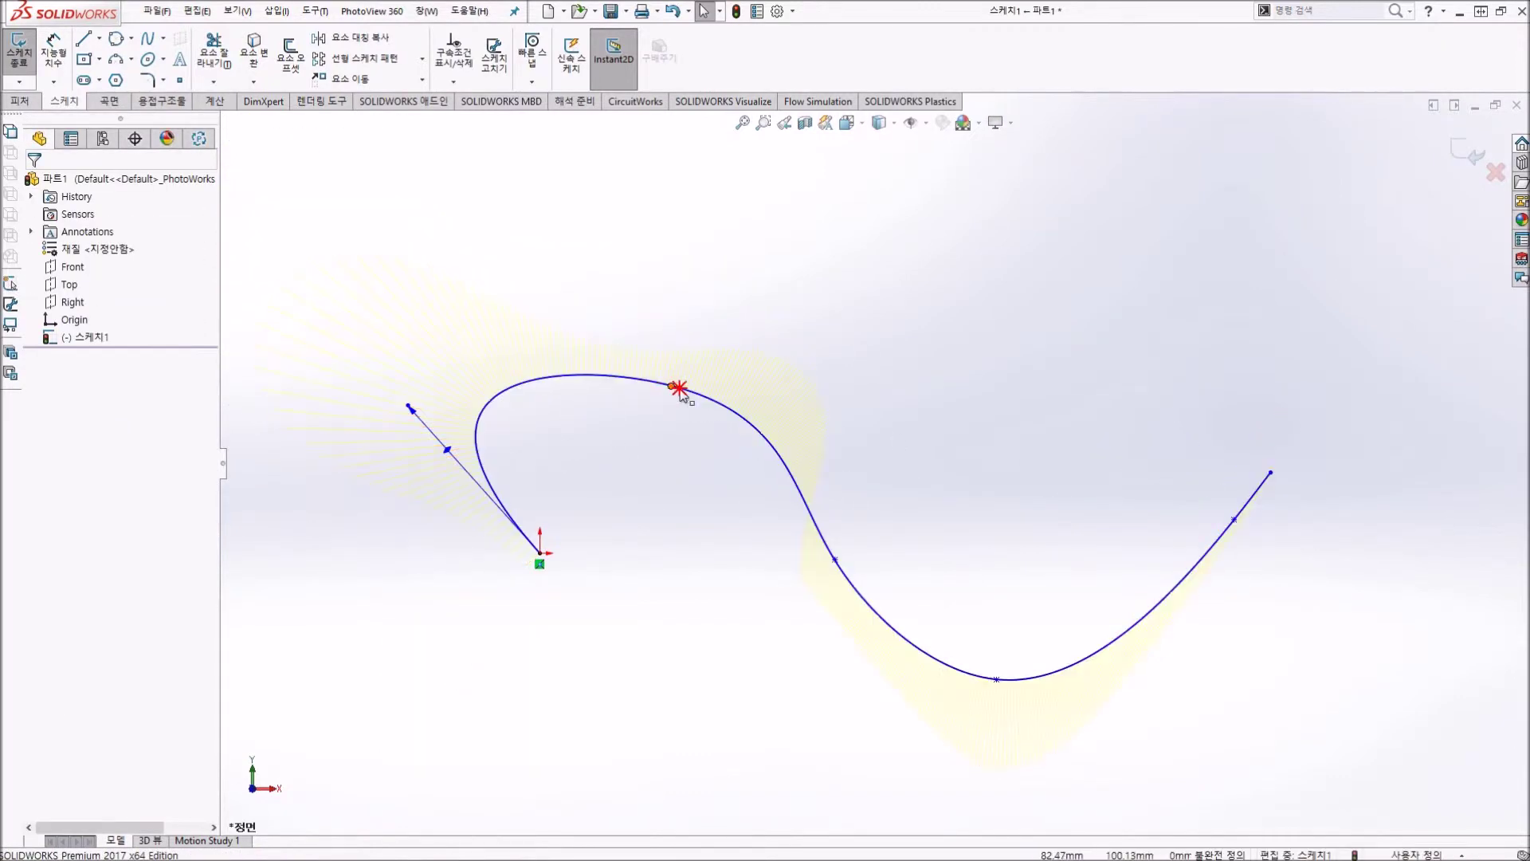
pyautogui.moveTo(677, 387); pyautogui.dragTo(728, 380)
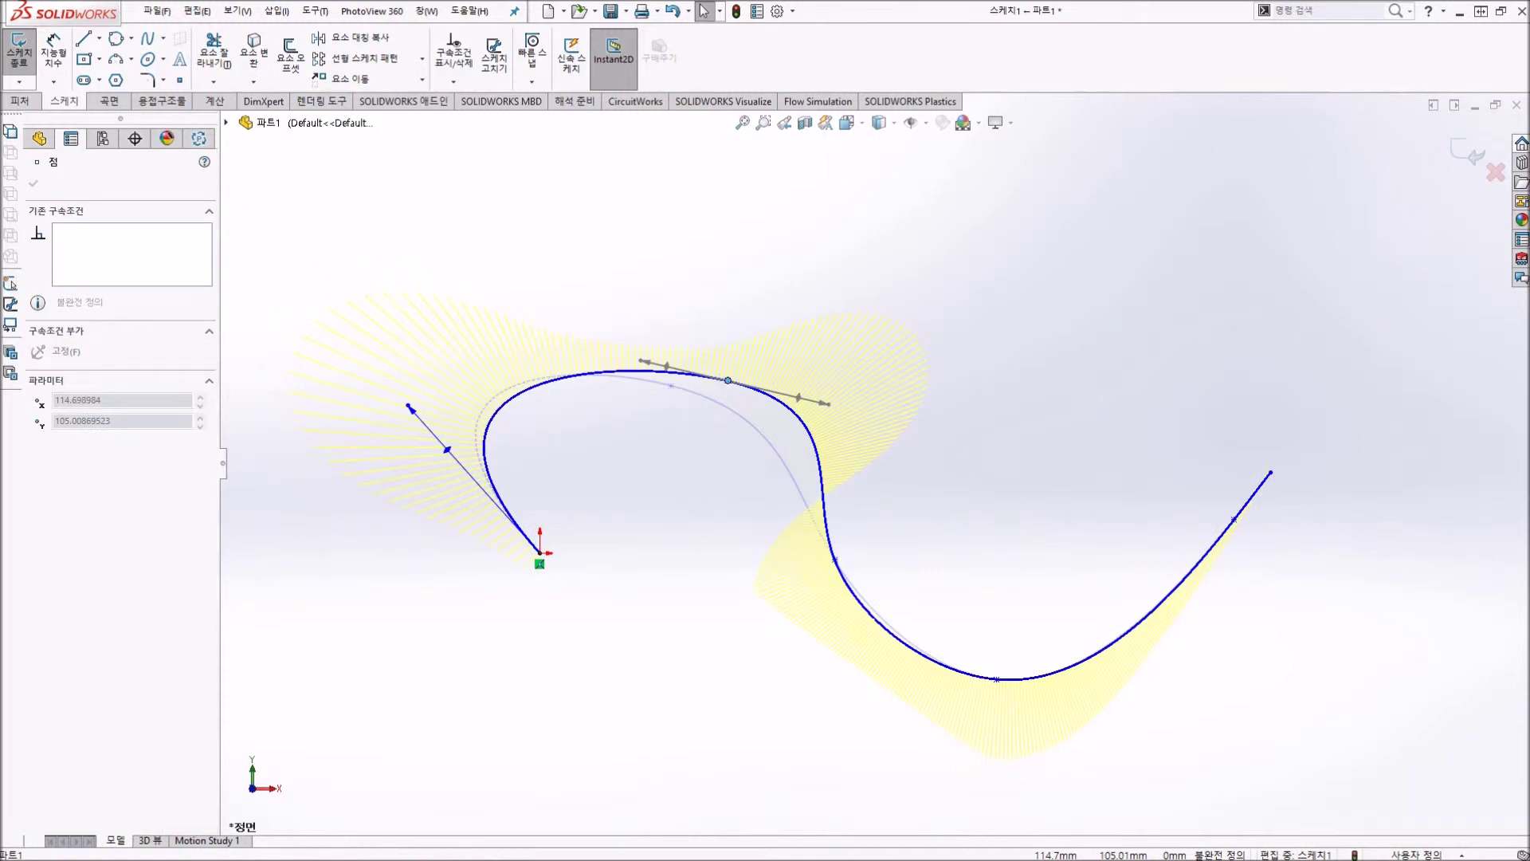
# Step: Apply the grey background scene with overhead lighting, after briefly trying the 지붕 scene
pyautogui.click(980, 124)
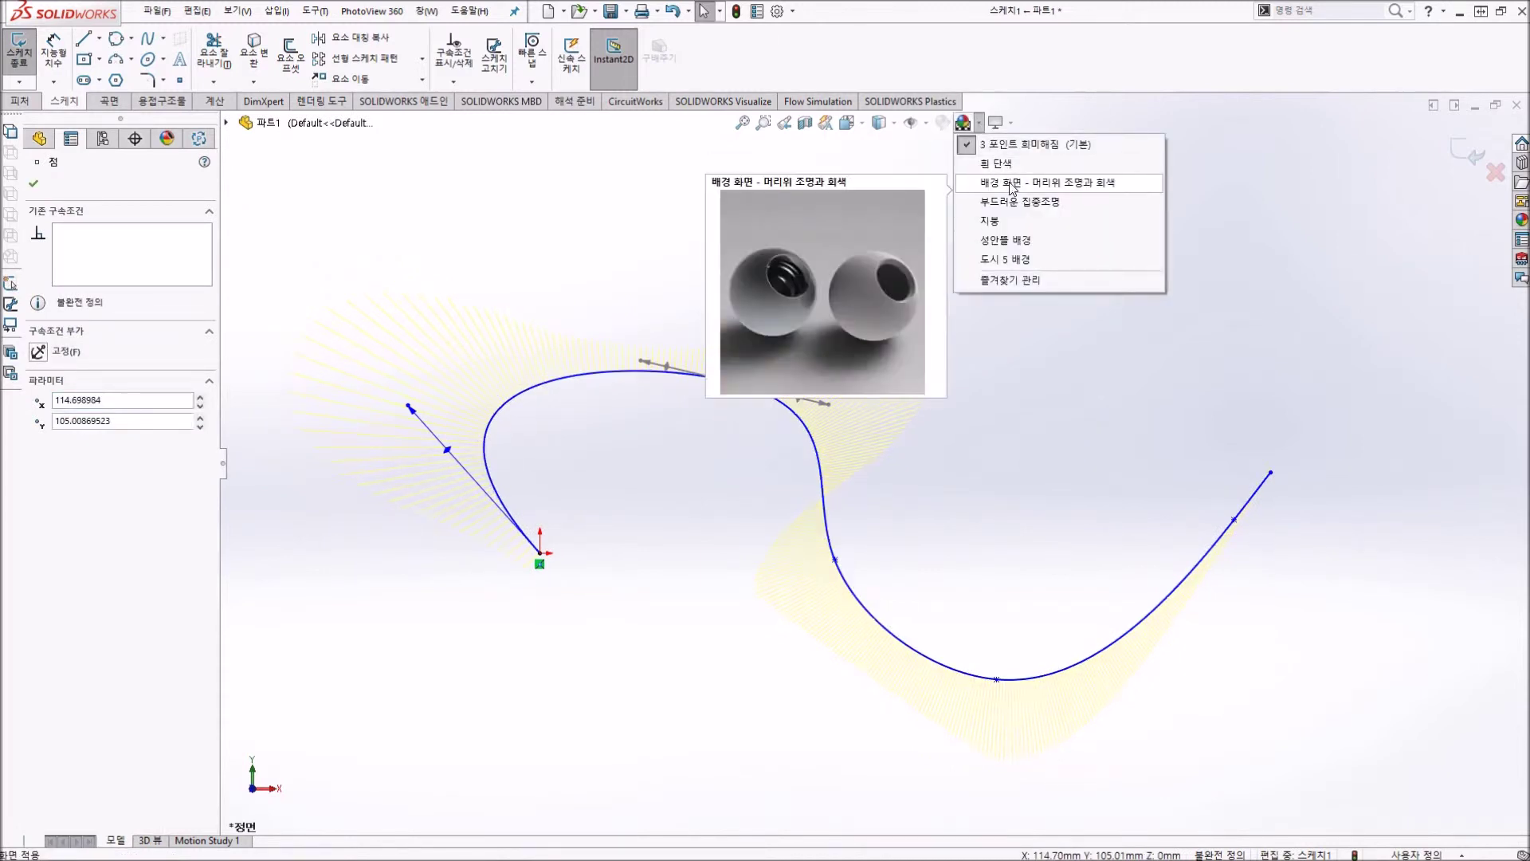
pyautogui.click(995, 223)
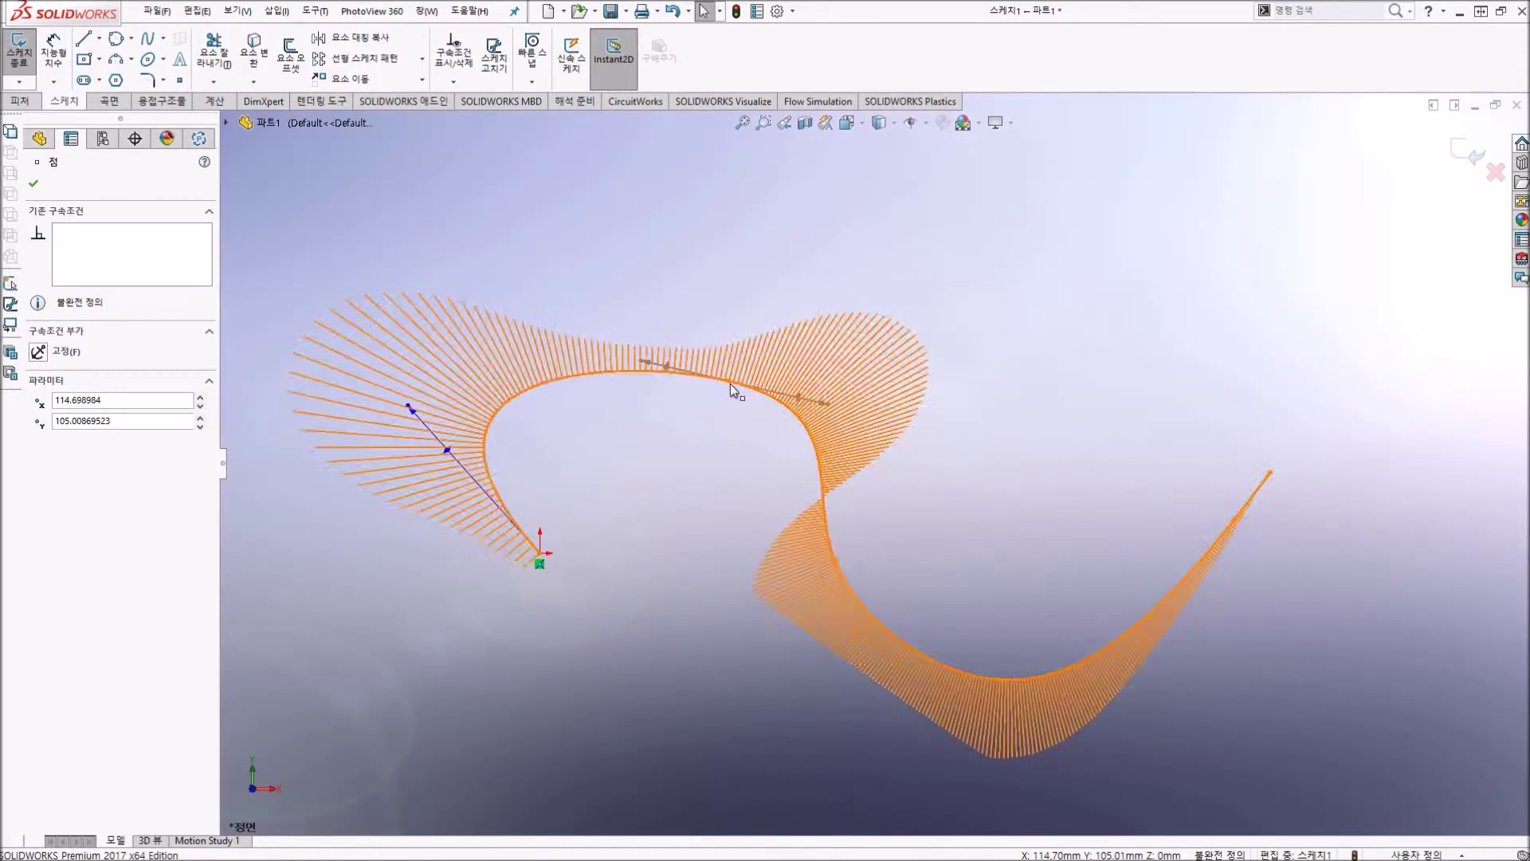
pyautogui.click(985, 128)
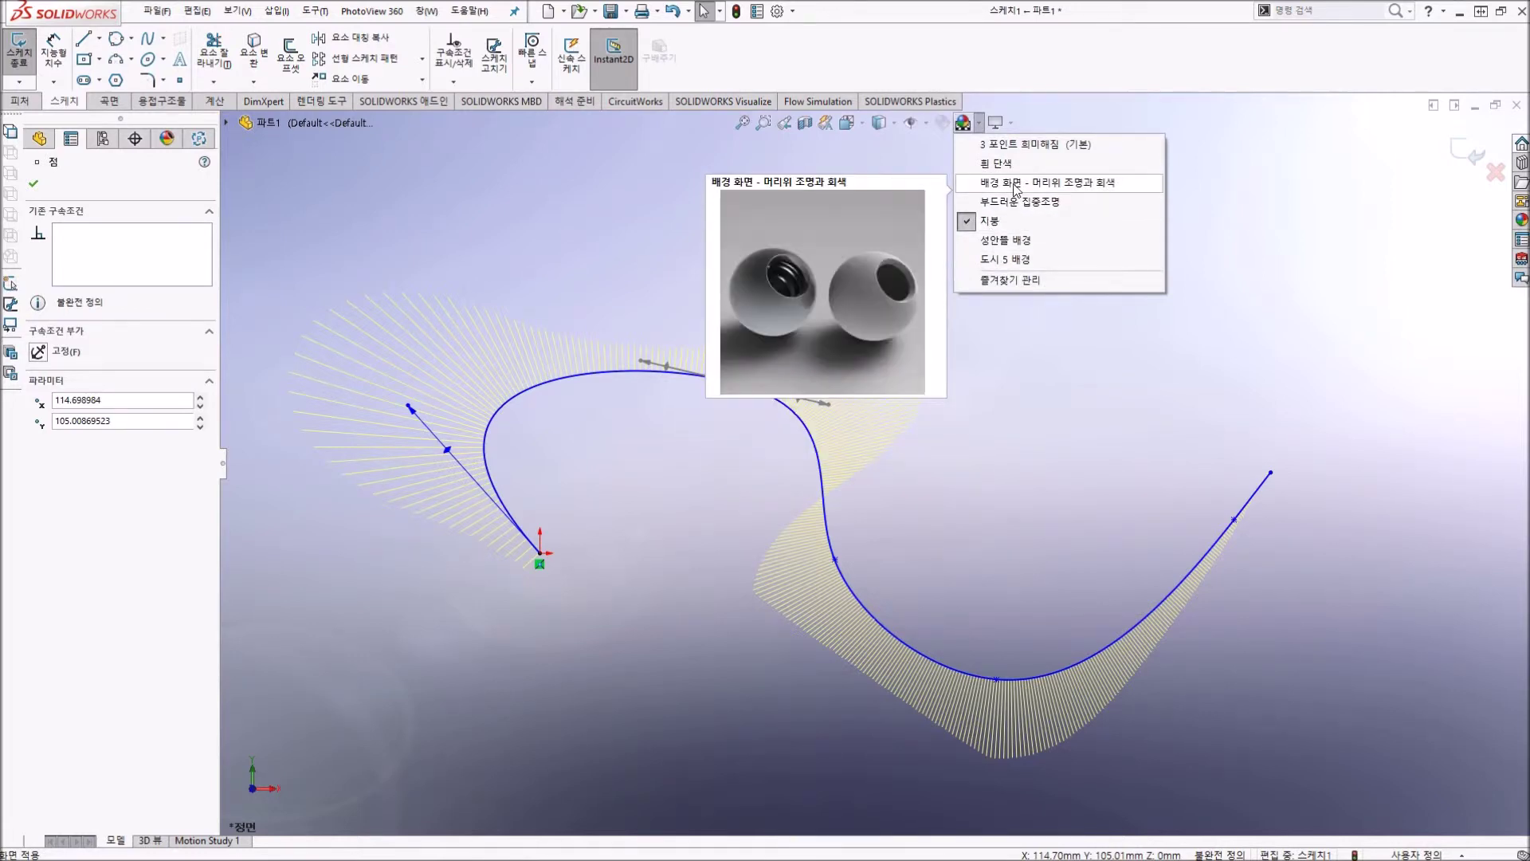
pyautogui.click(1013, 182)
# Step: Slide a spline point back along the curve and slightly adjust the start tangent
pyautogui.click(632, 308)
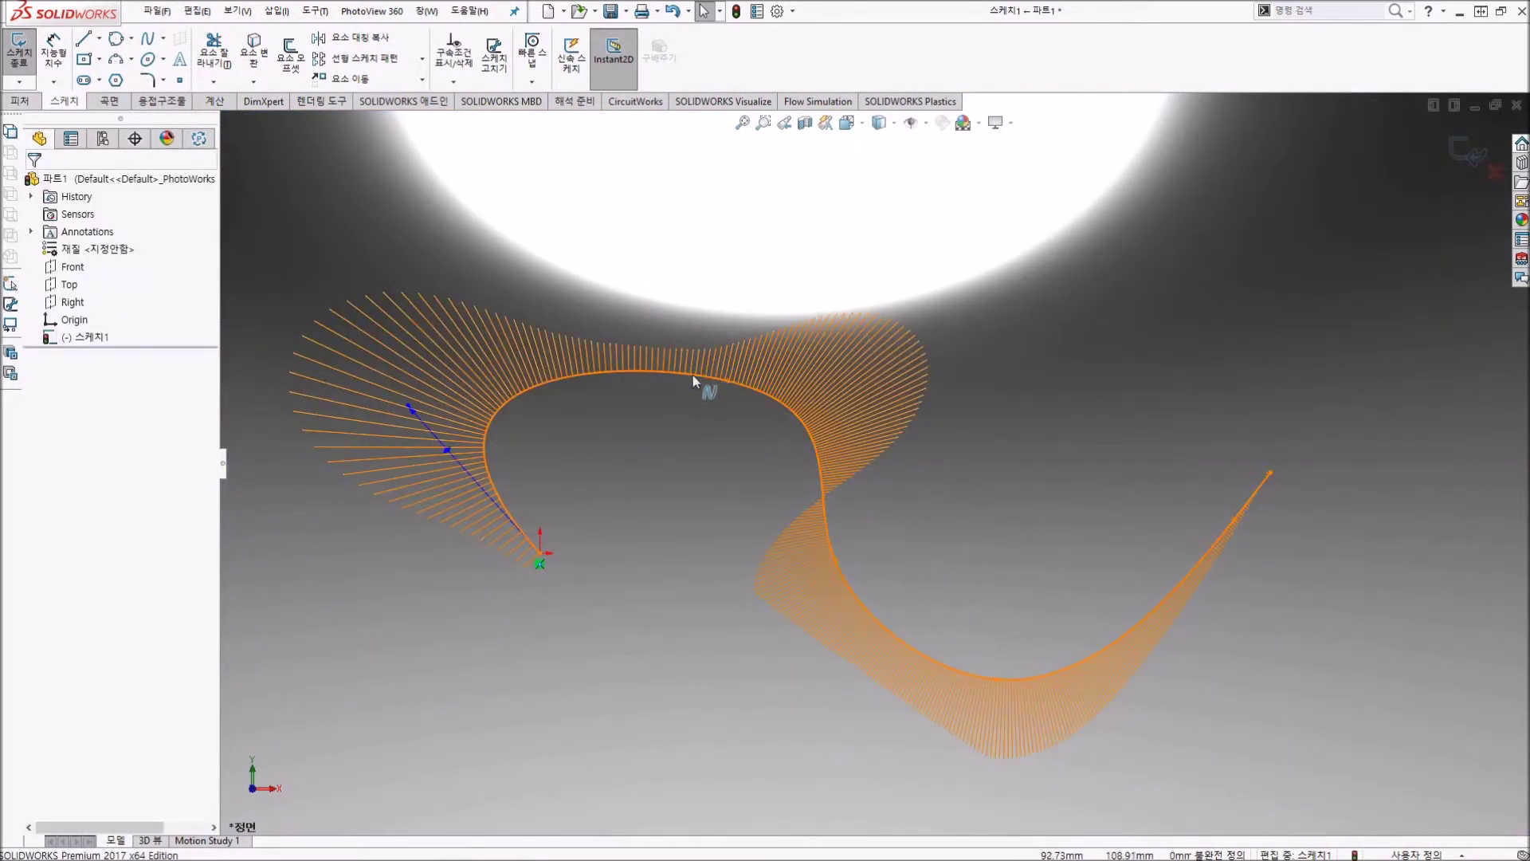
pyautogui.moveTo(723, 379); pyautogui.dragTo(643, 387)
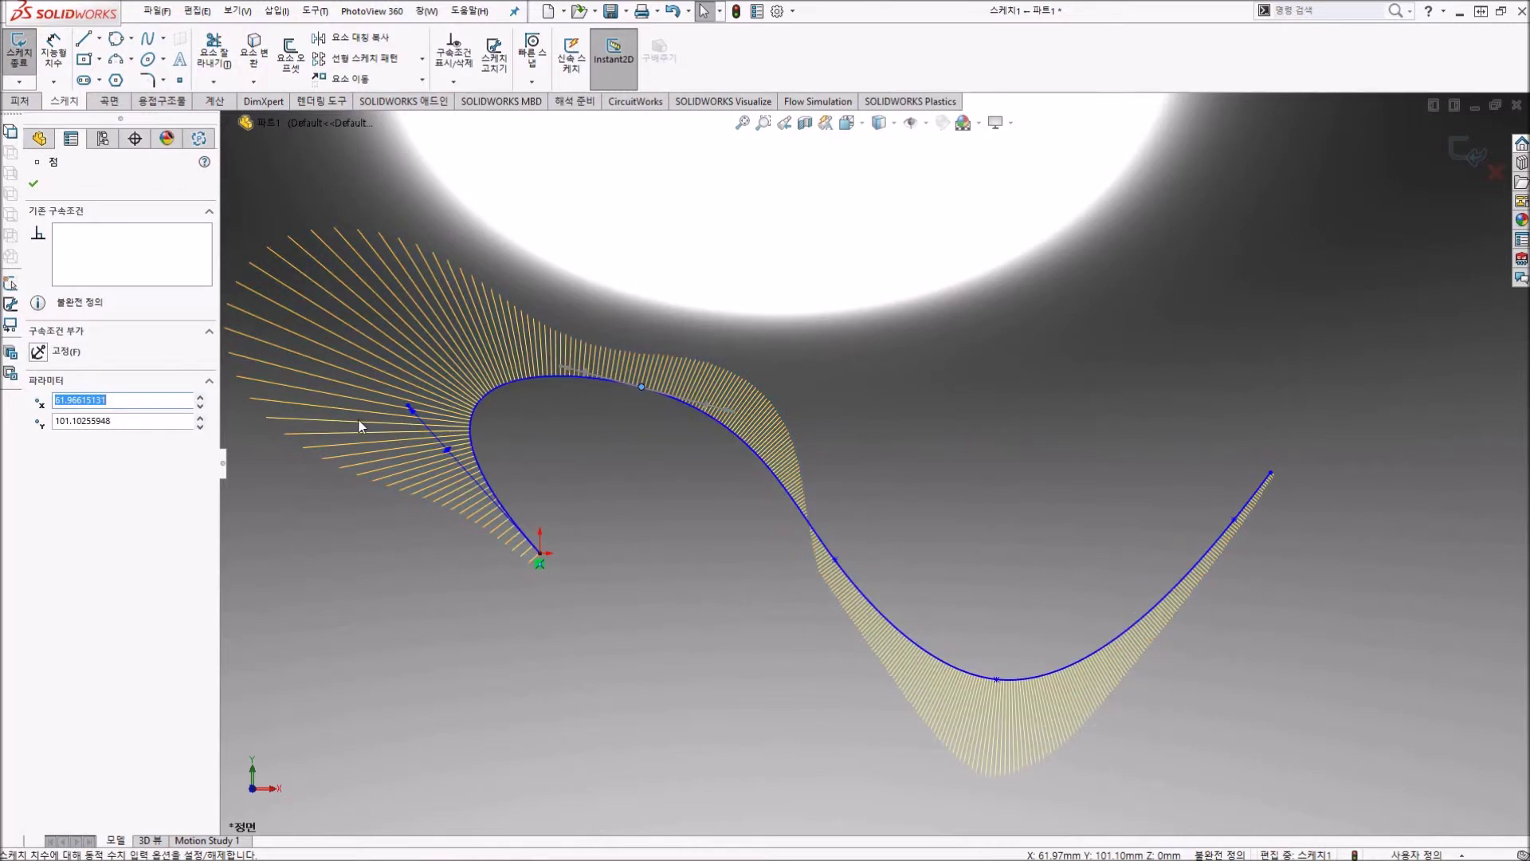
pyautogui.click(622, 456)
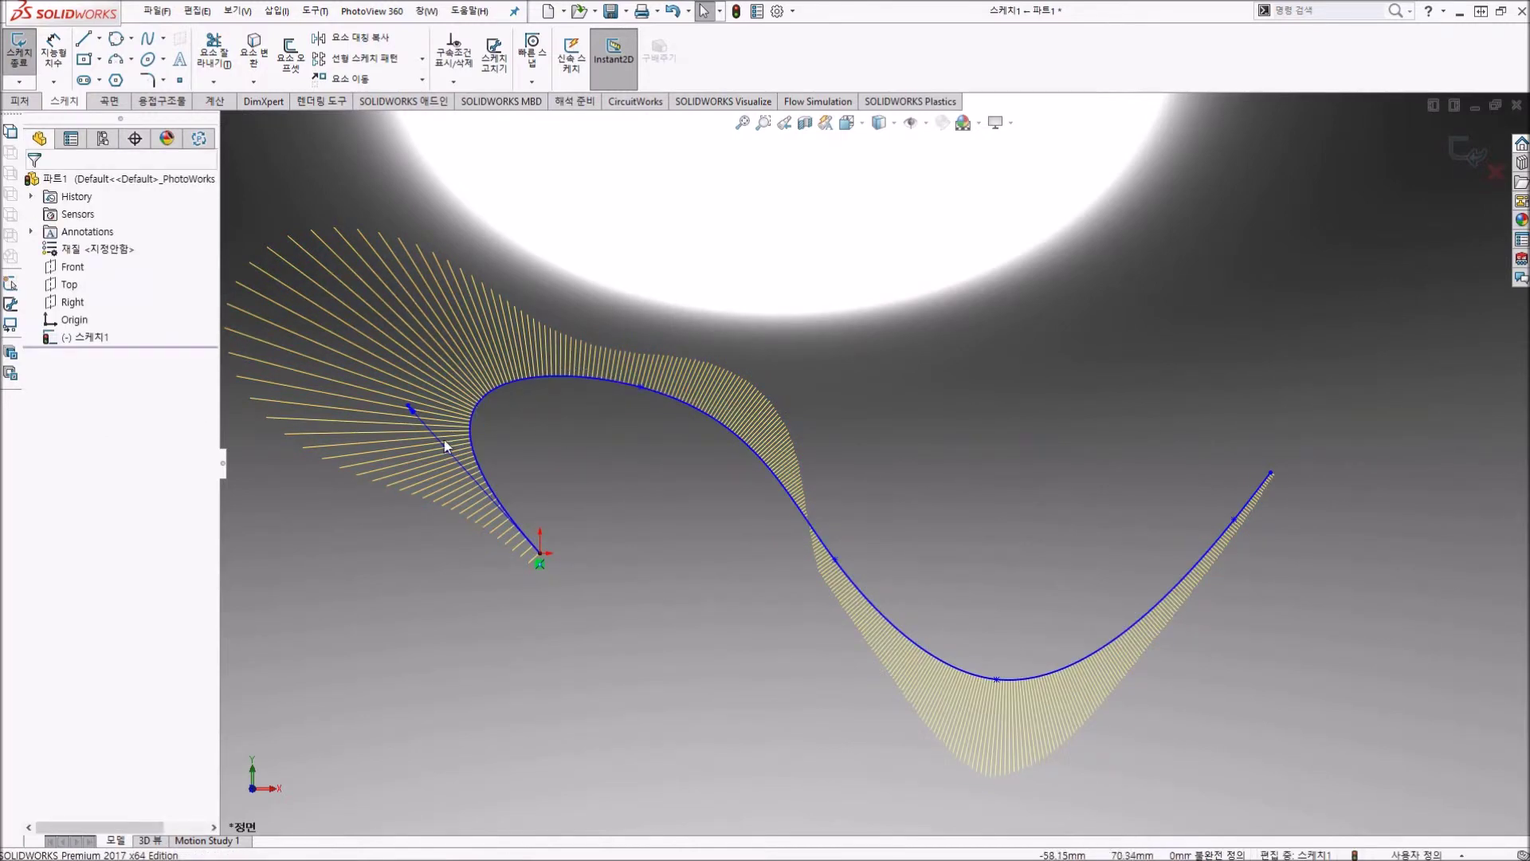
pyautogui.moveTo(451, 460); pyautogui.dragTo(454, 454)
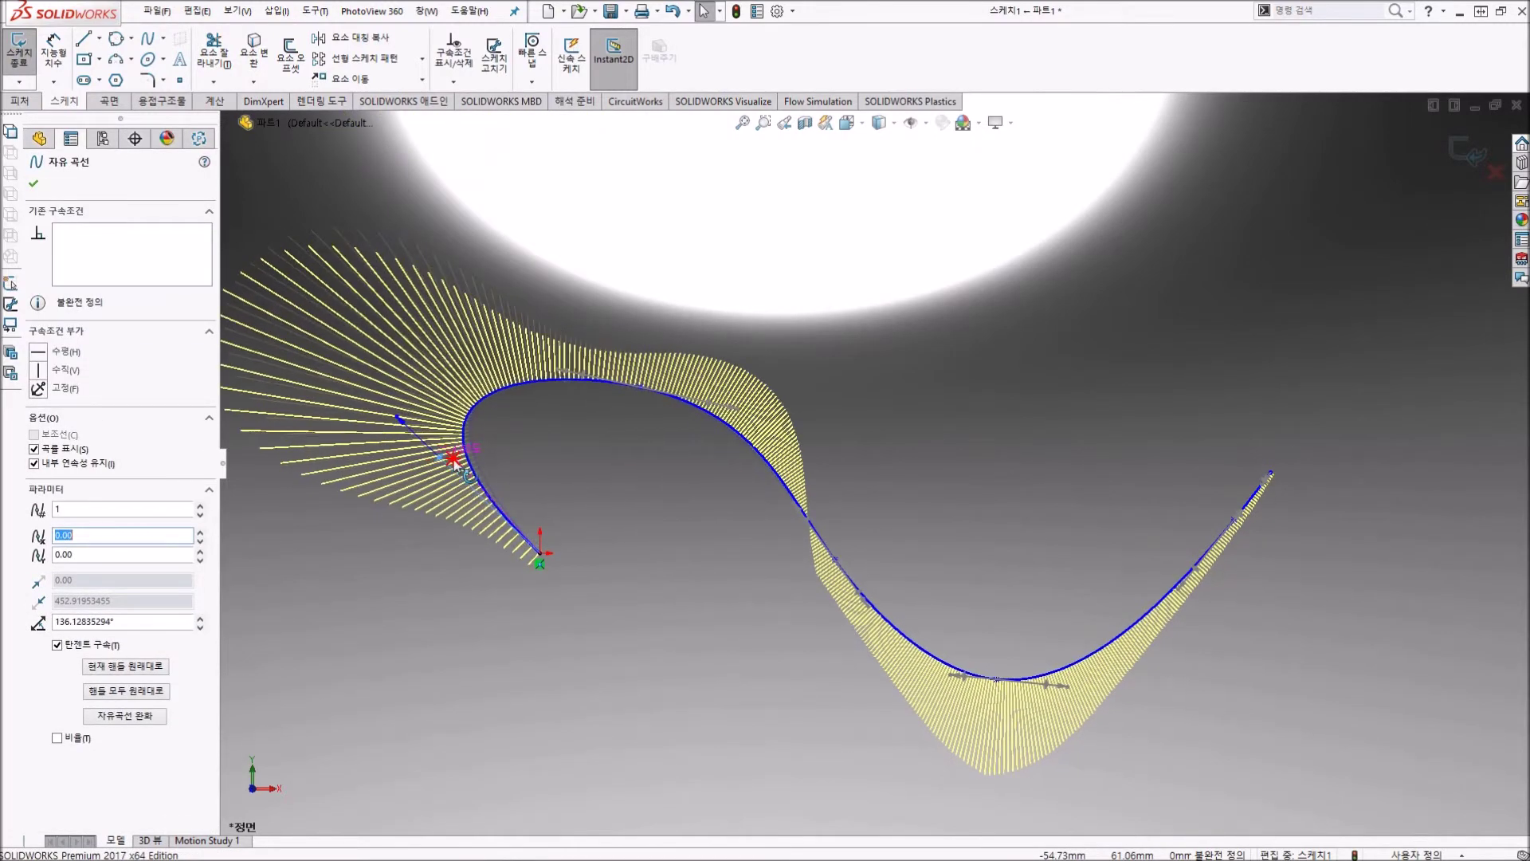
pyautogui.click(452, 452)
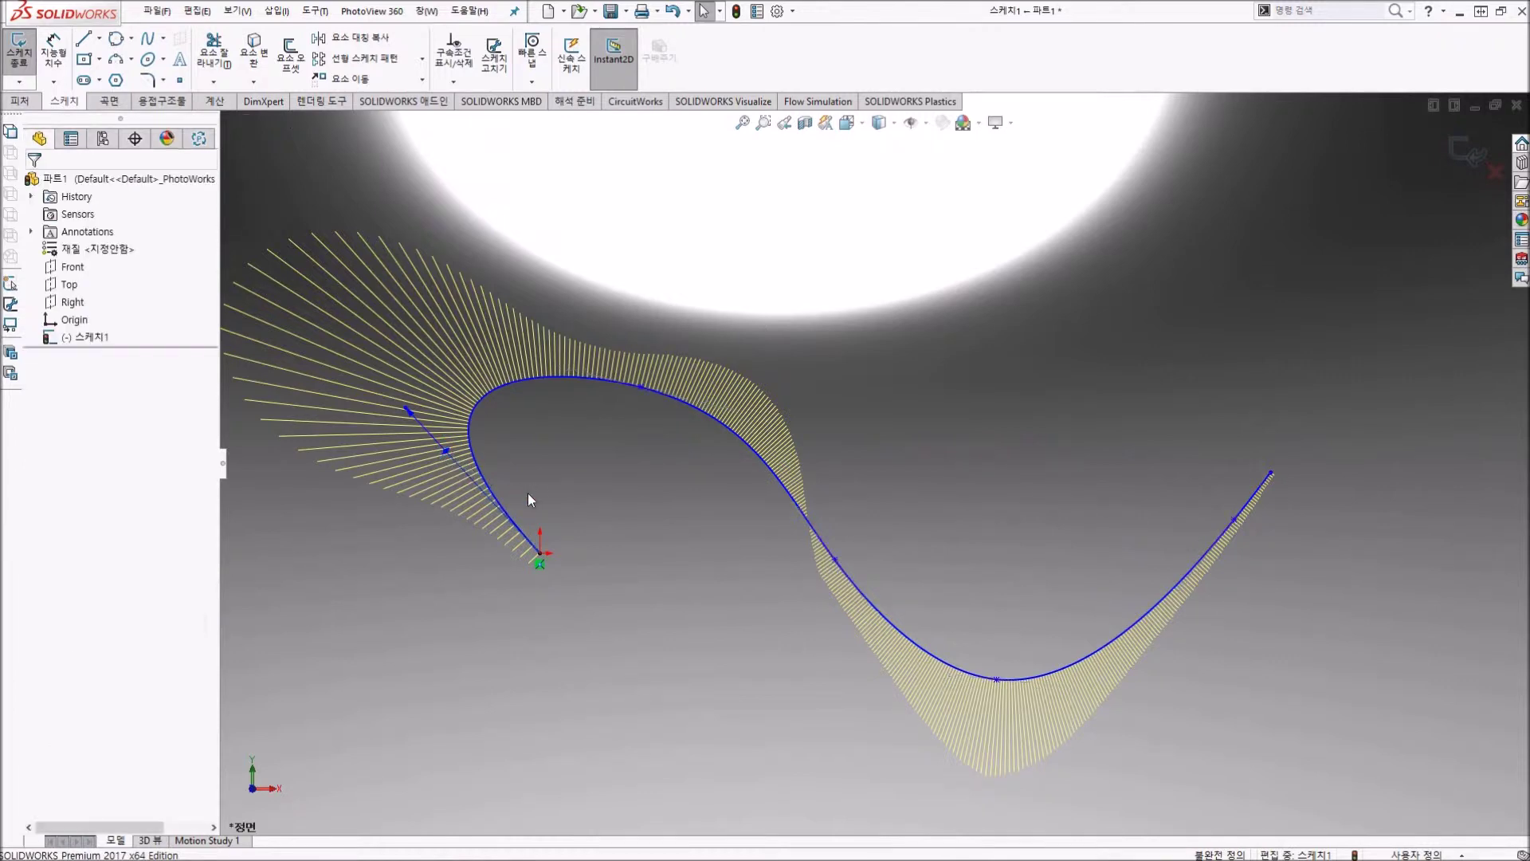
# Step: Draw a vertical reference line upward from the spline's start point
pyautogui.press('l')
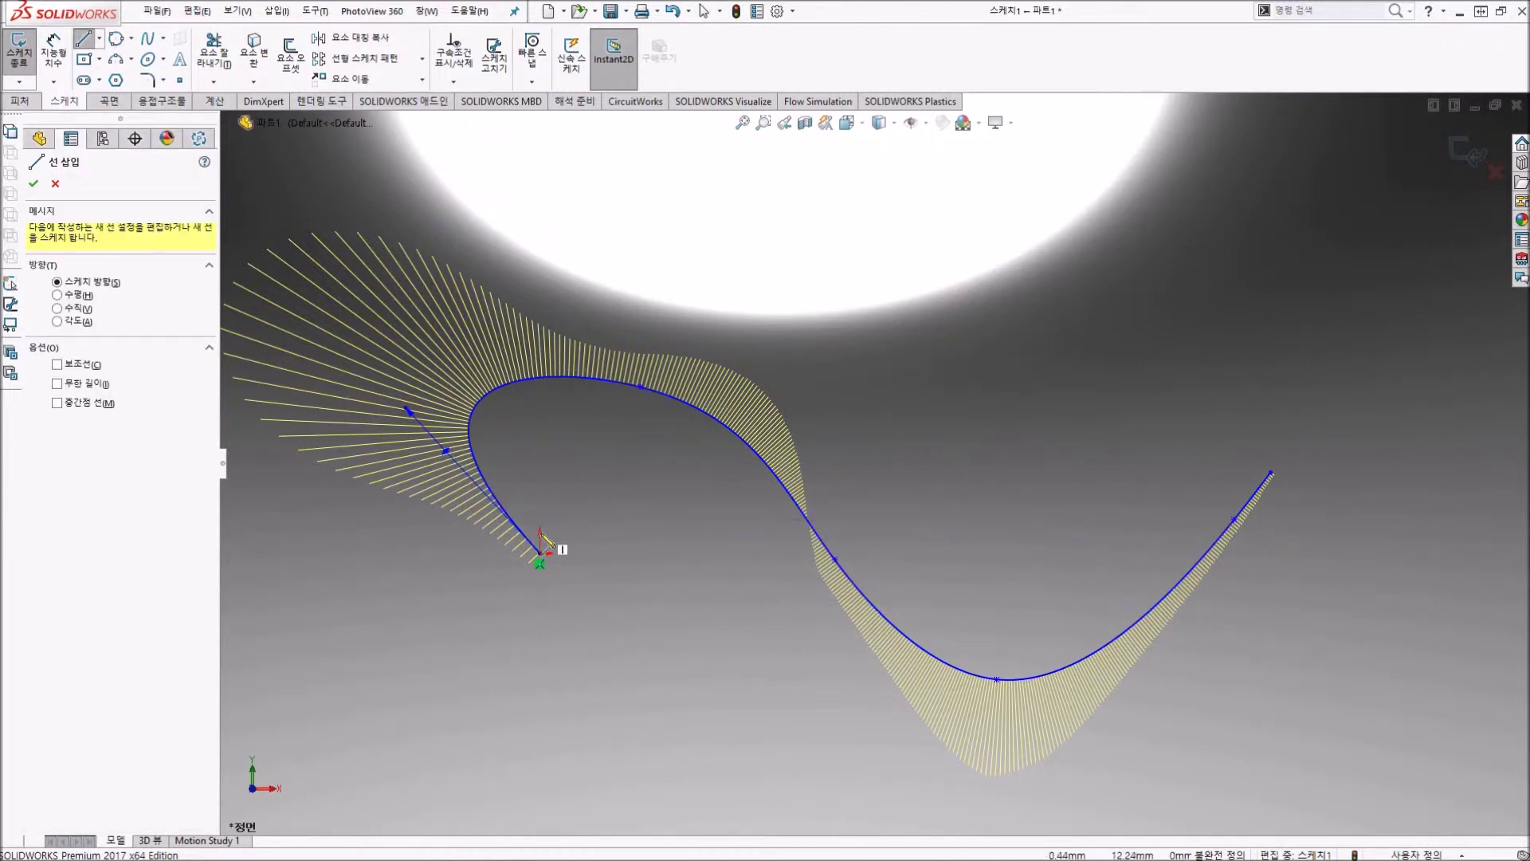
pyautogui.click(541, 553)
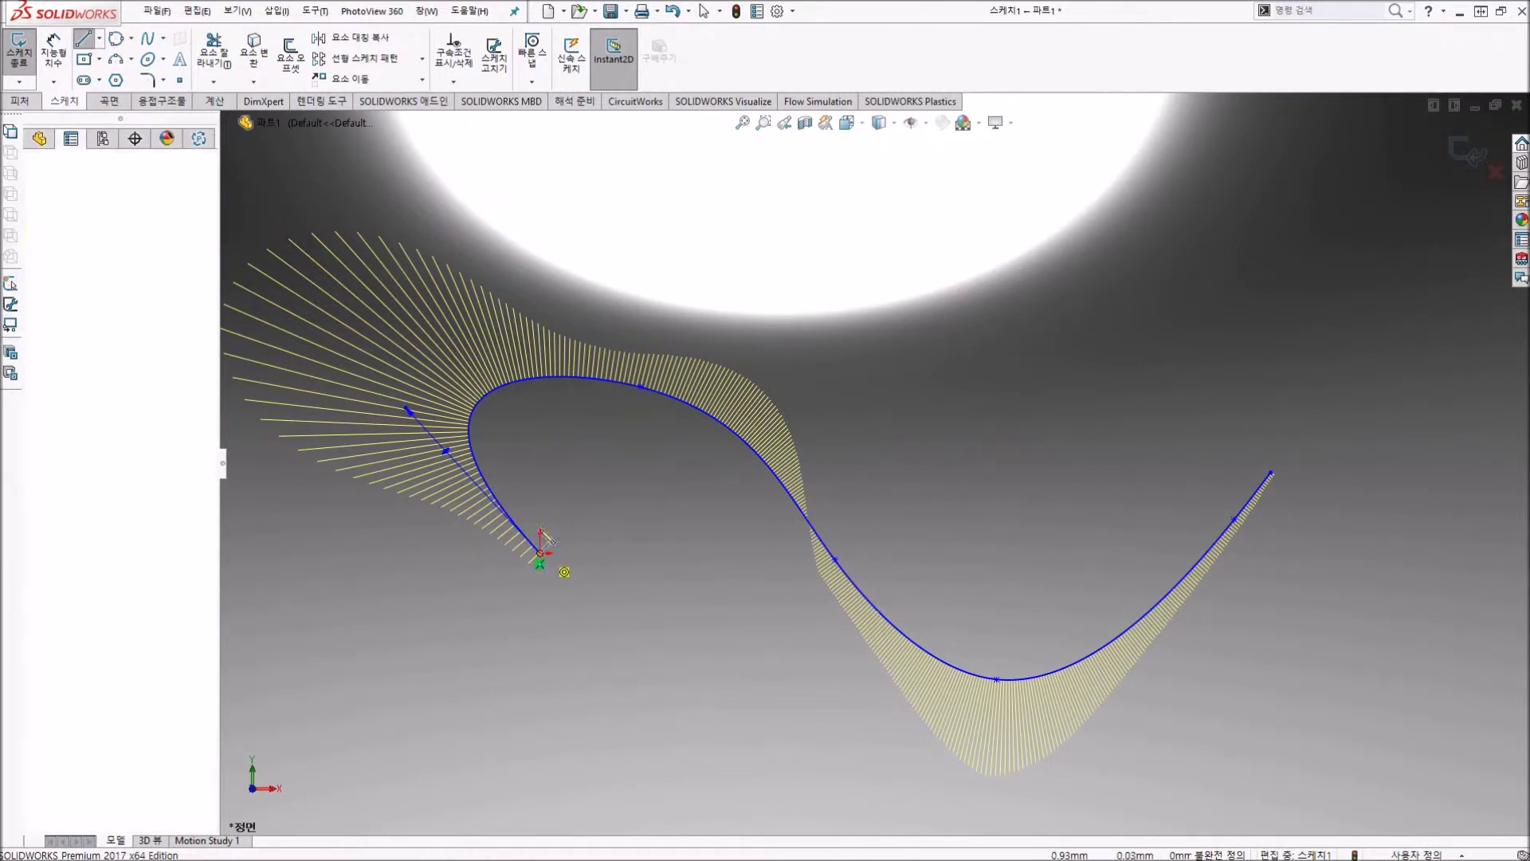
pyautogui.click(541, 415)
pyautogui.press('Escape')
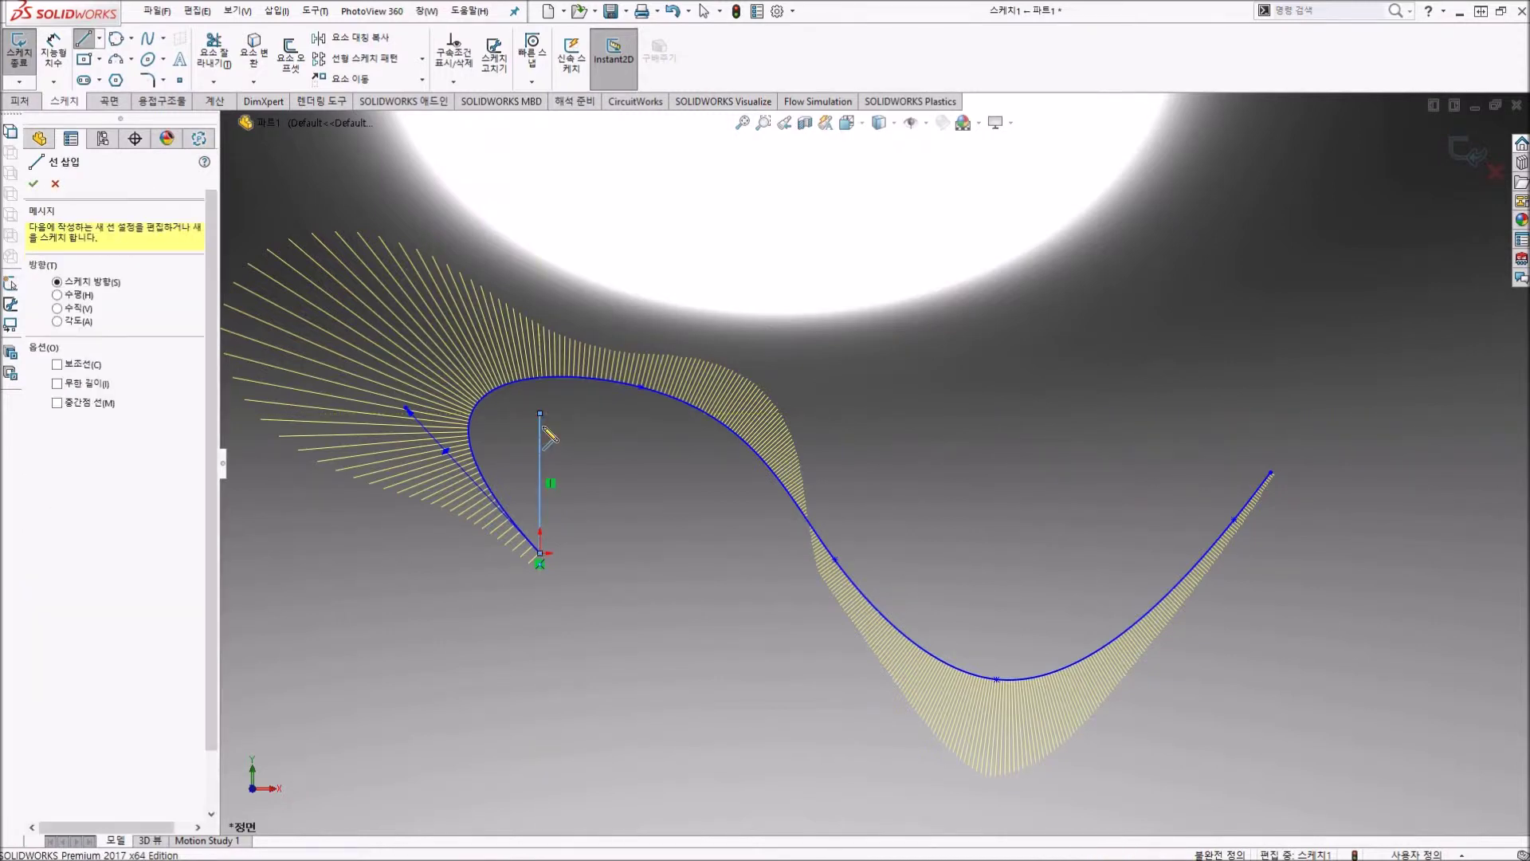
pyautogui.press('Escape')
pyautogui.click(541, 430)
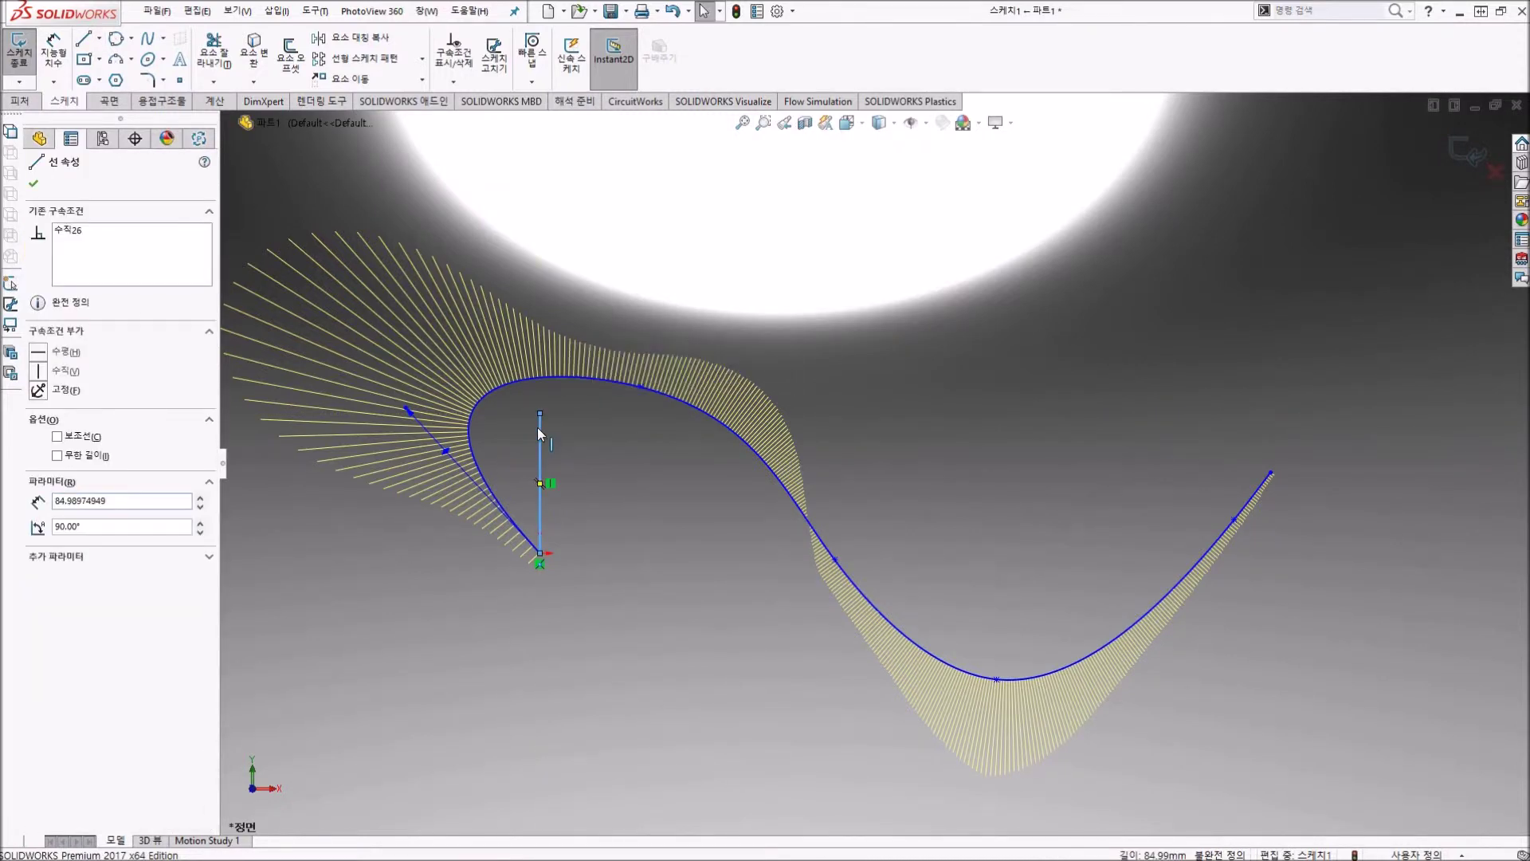
# Step: Dimension the spline's start tangent at 50° to the vertical line with a 400 handle length
pyautogui.click(620, 617)
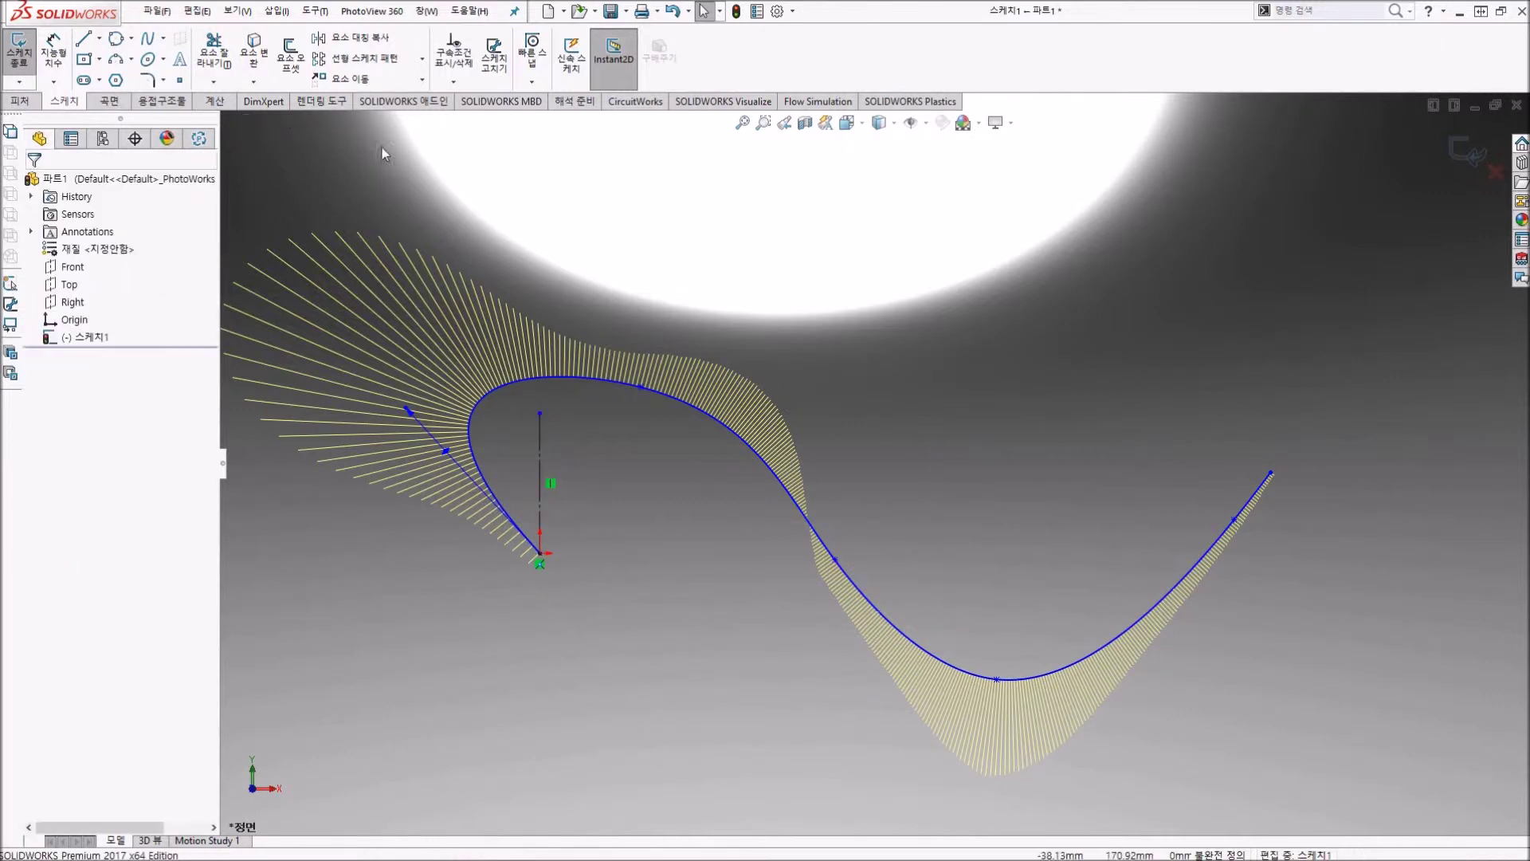
pyautogui.click(52, 50)
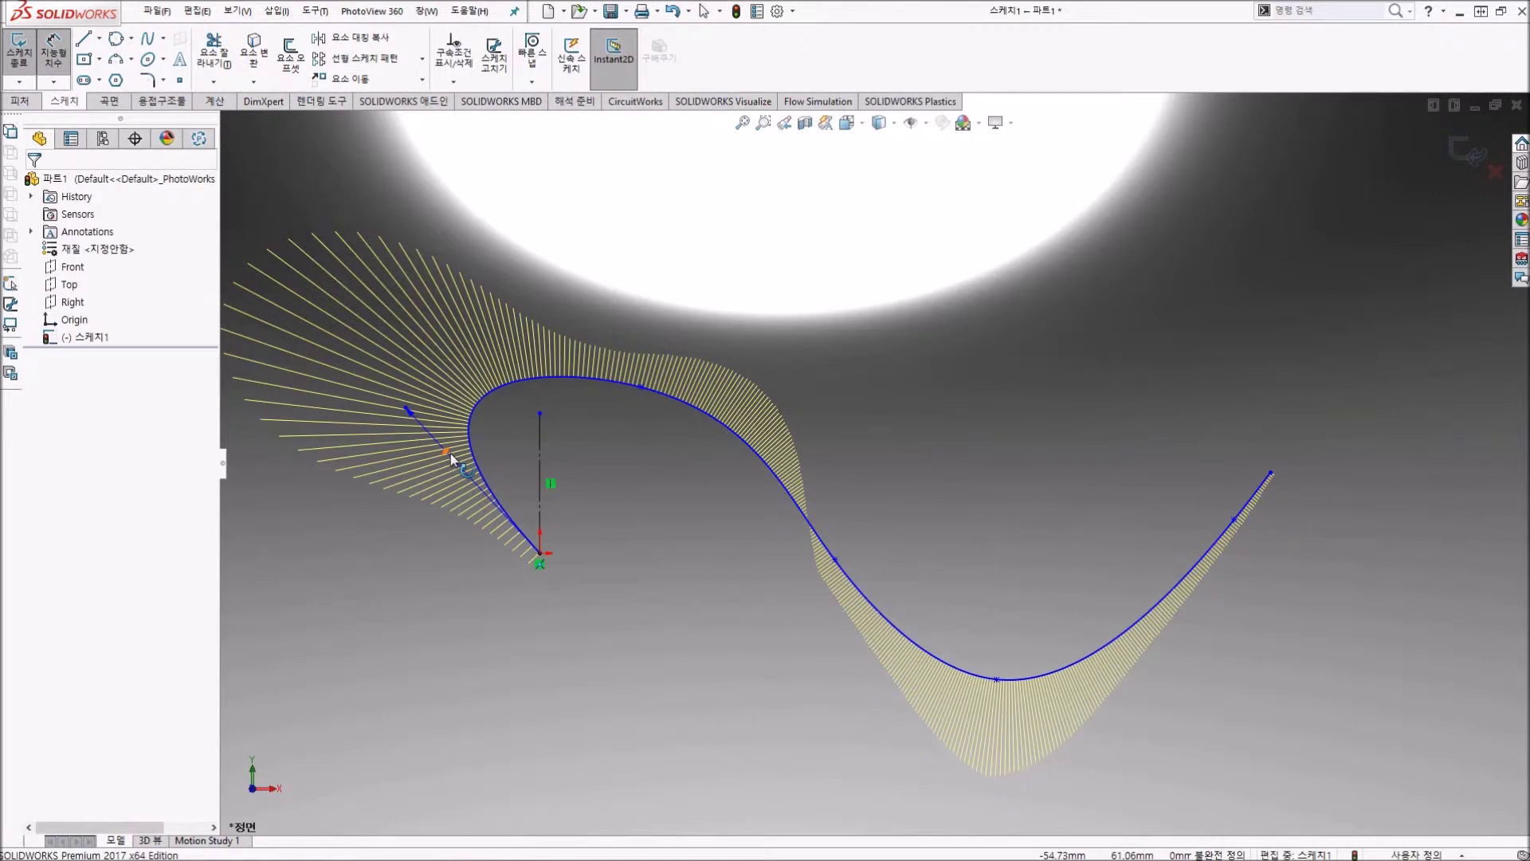
pyautogui.click(451, 452)
pyautogui.click(538, 448)
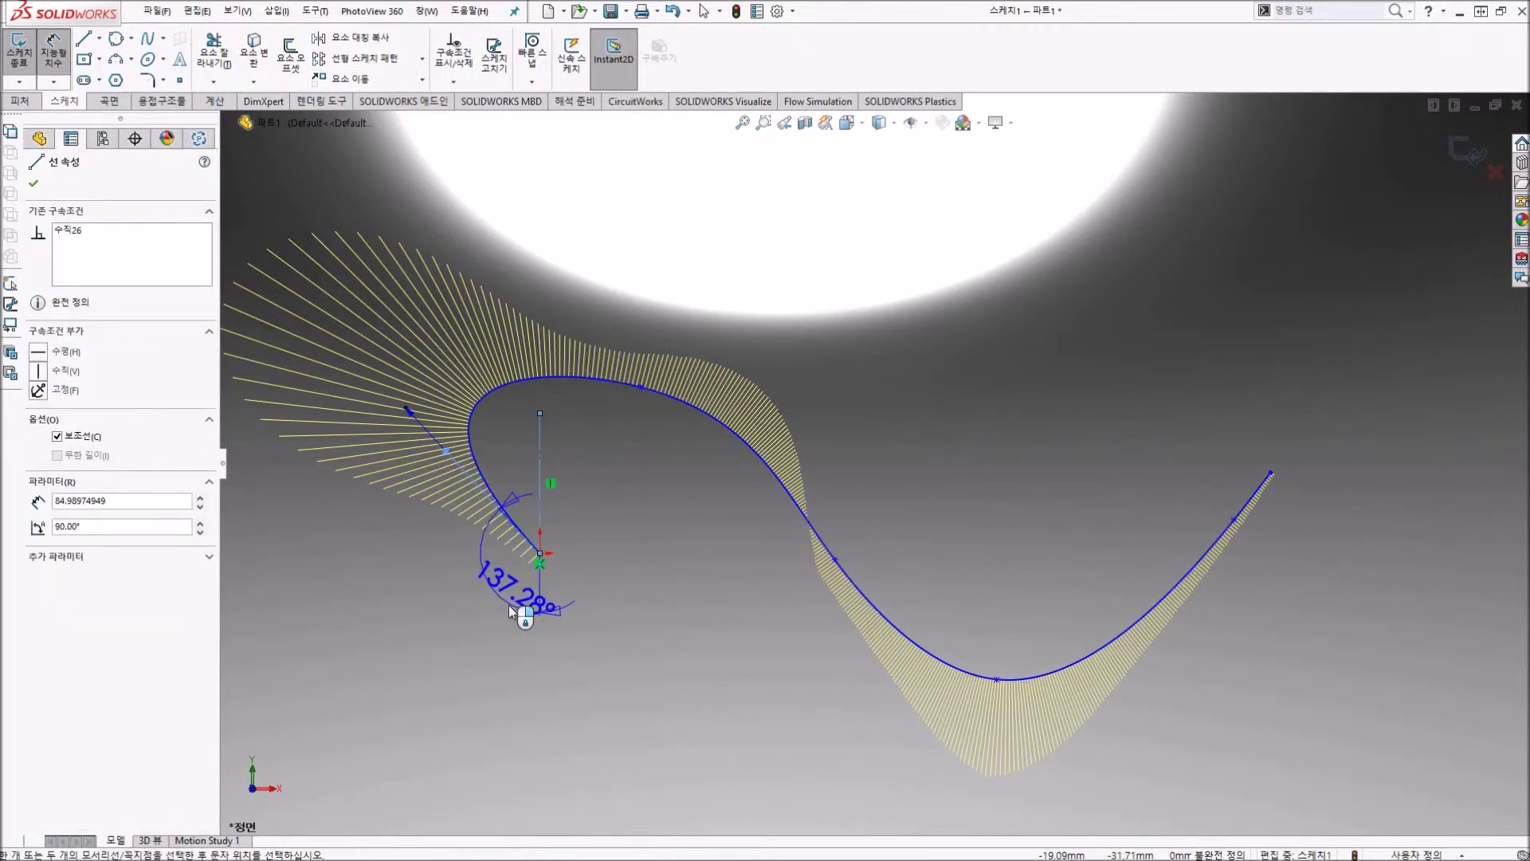
pyautogui.click(499, 480)
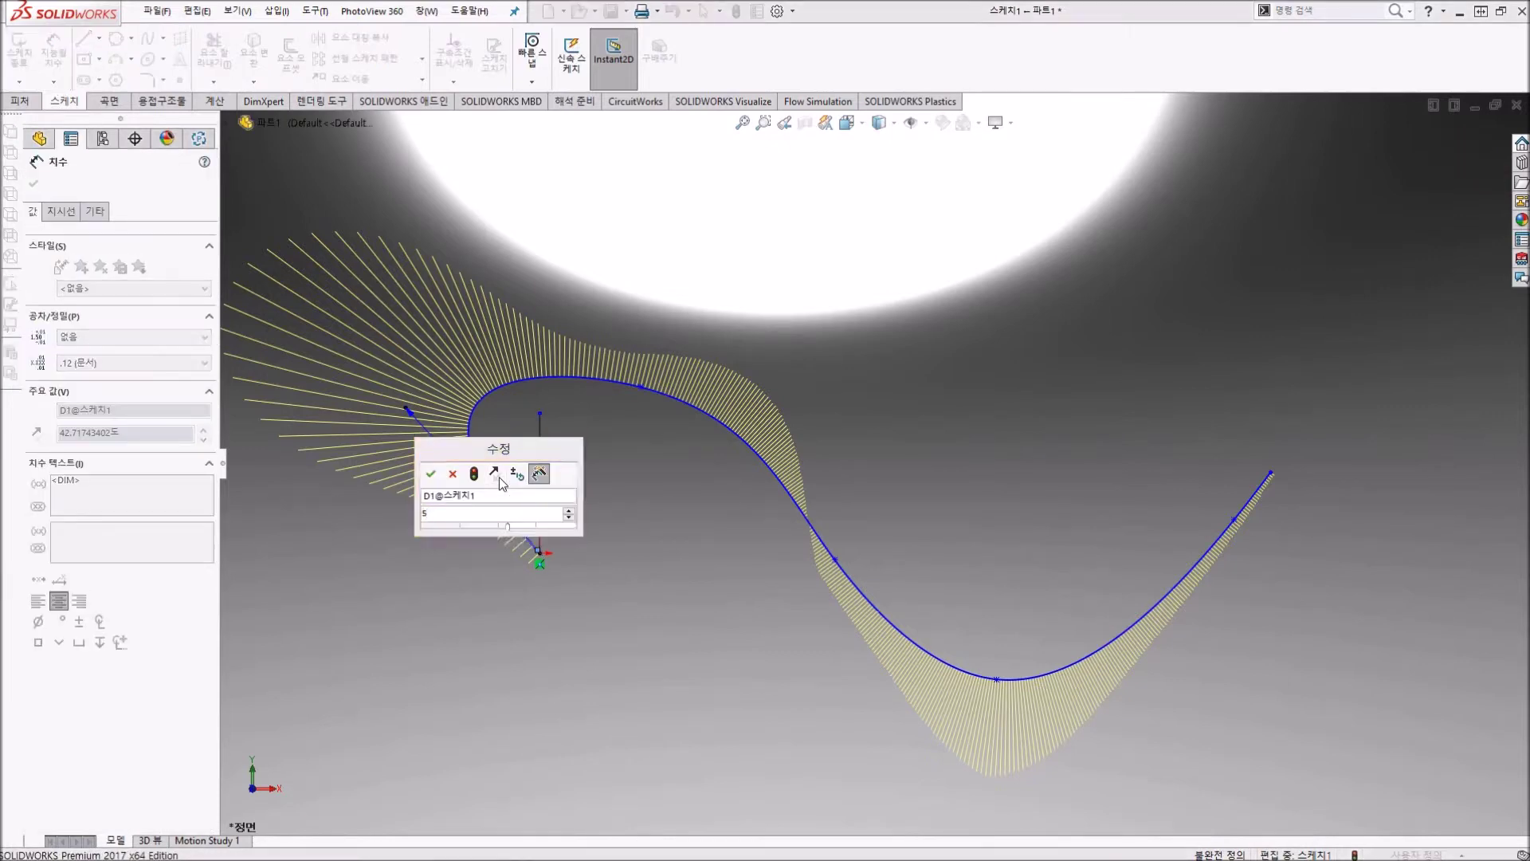
pyautogui.write('50')
pyautogui.press('Return')
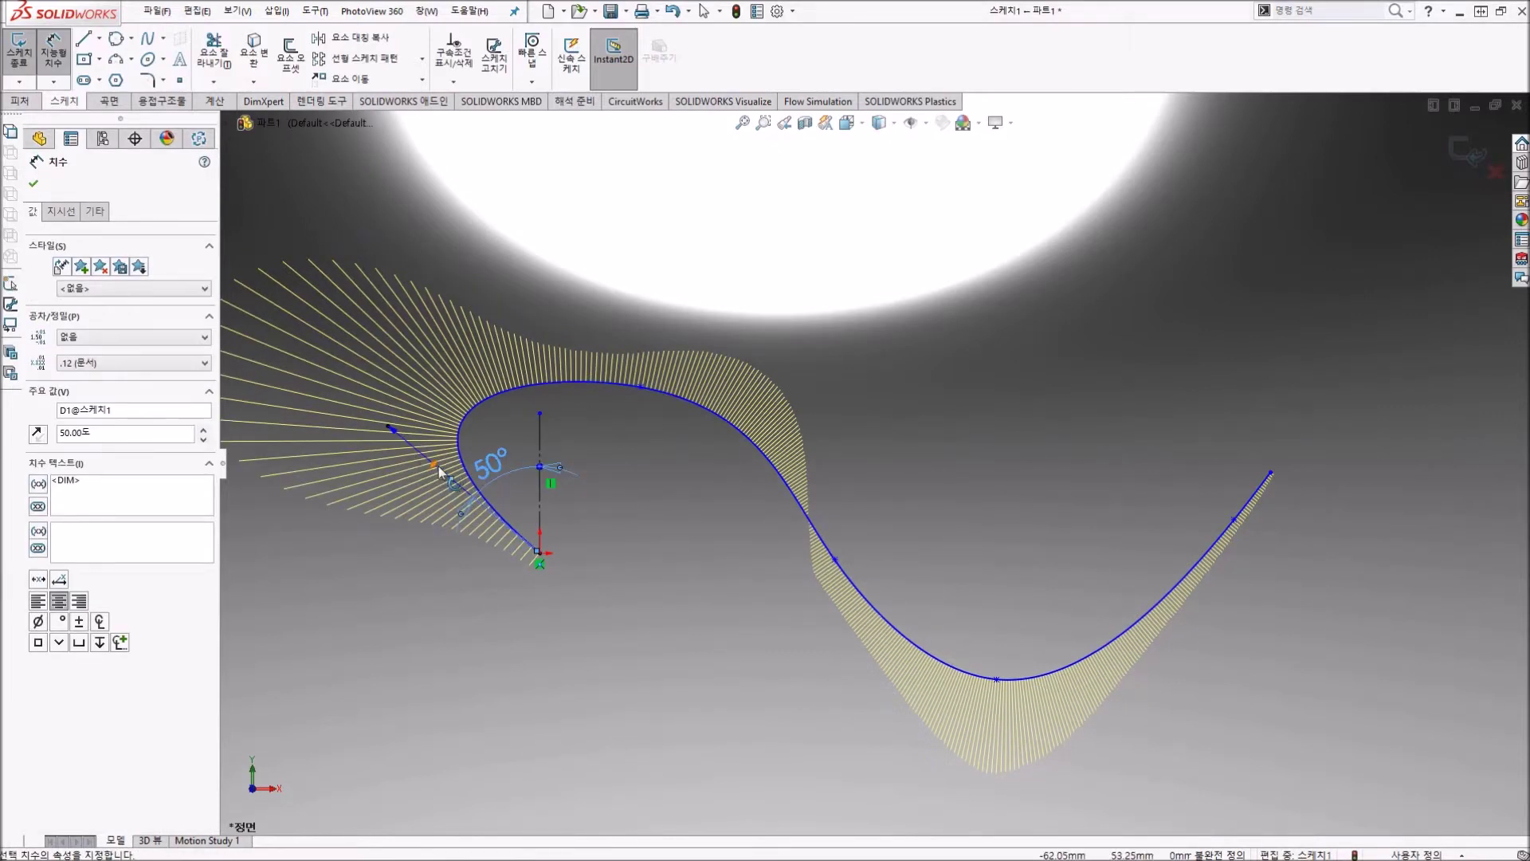
pyautogui.click(393, 431)
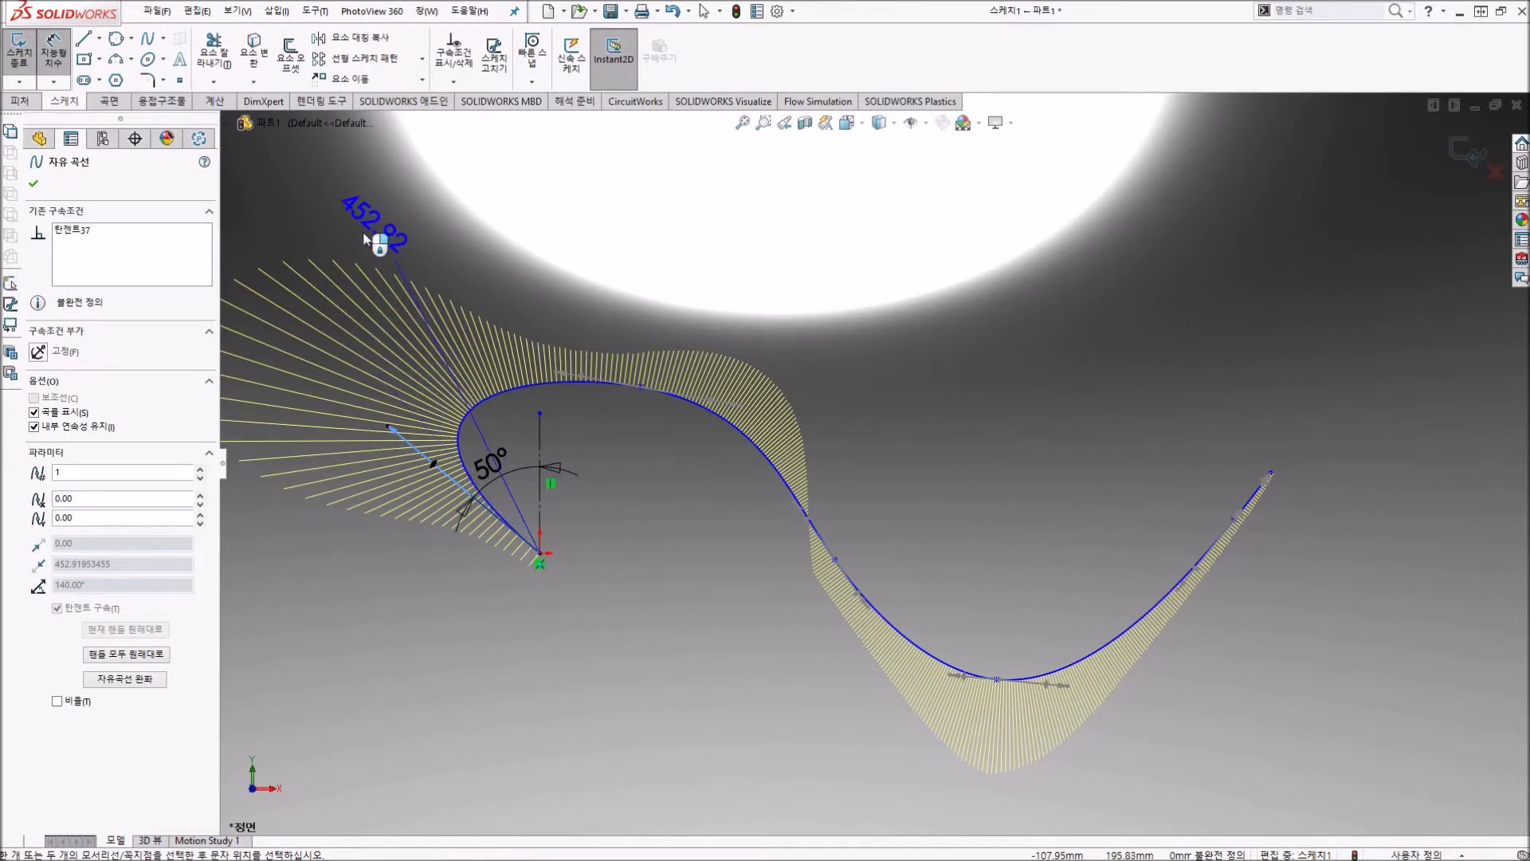
pyautogui.click(365, 236)
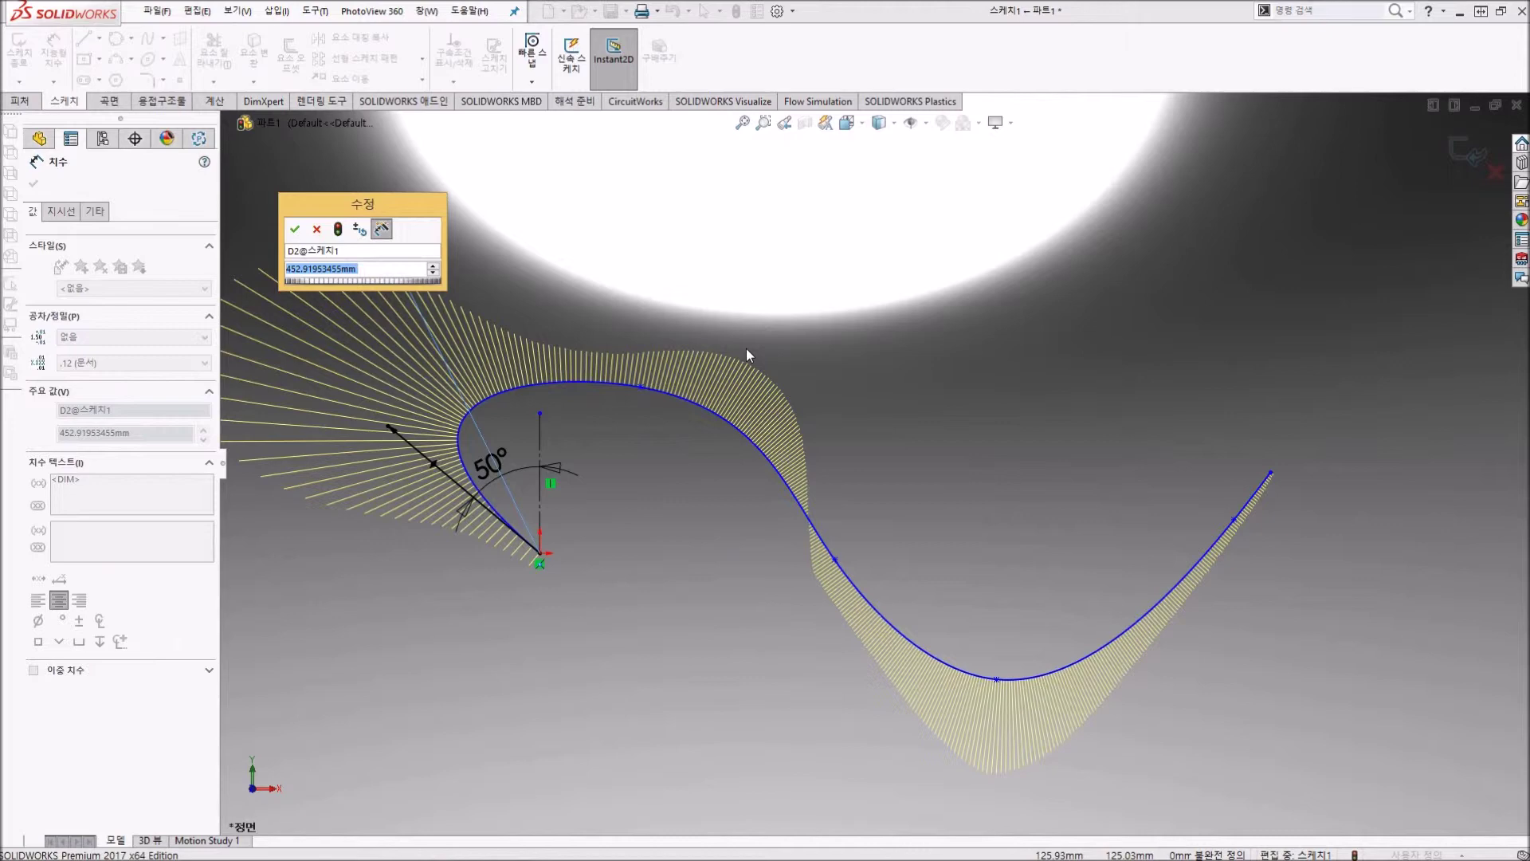
pyautogui.write('400')
pyautogui.press('Return')
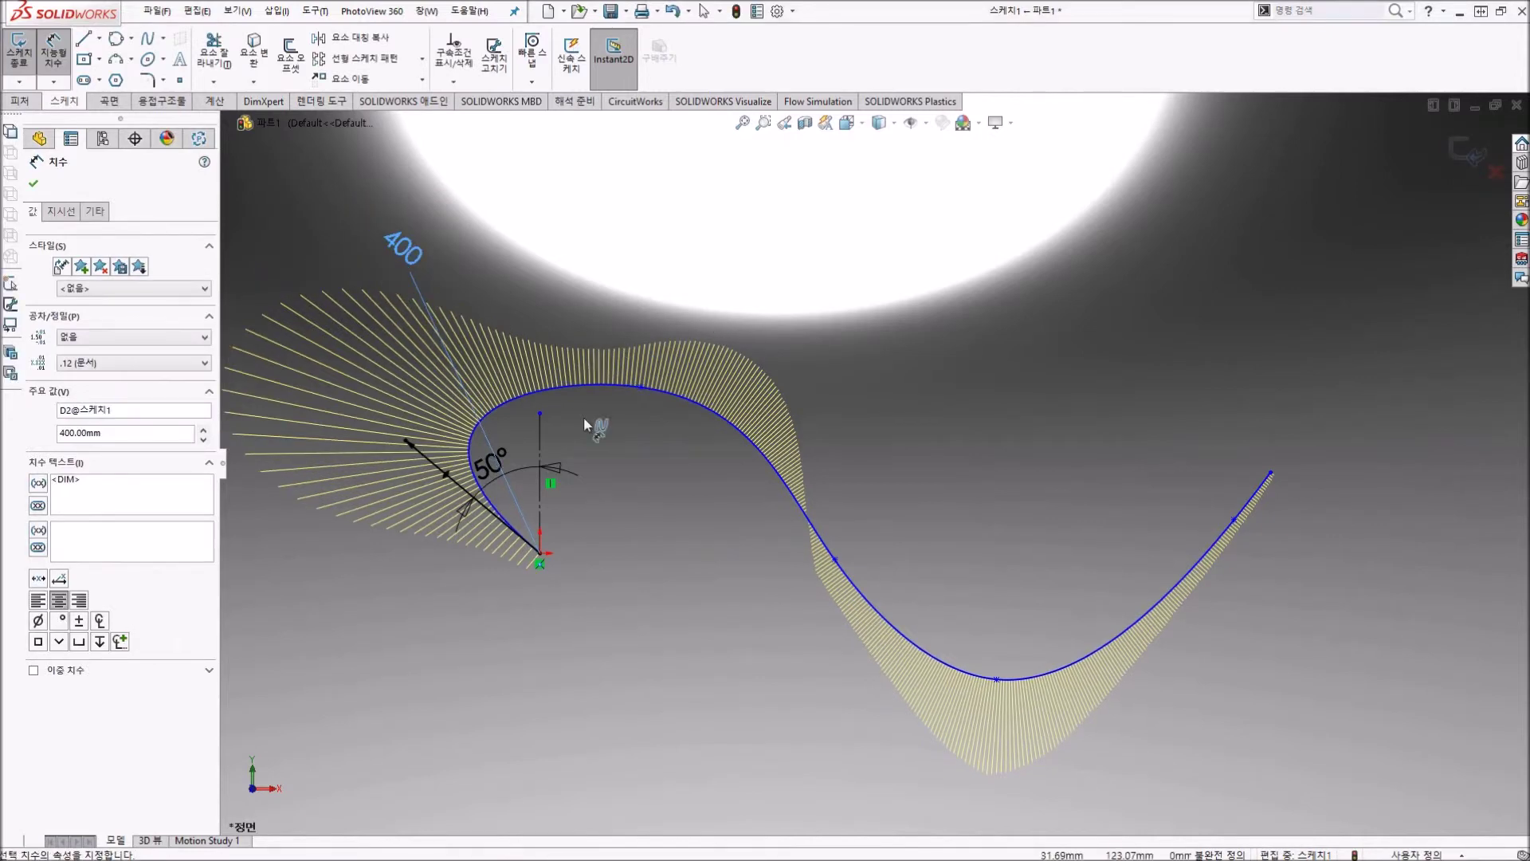
pyautogui.press('Escape')
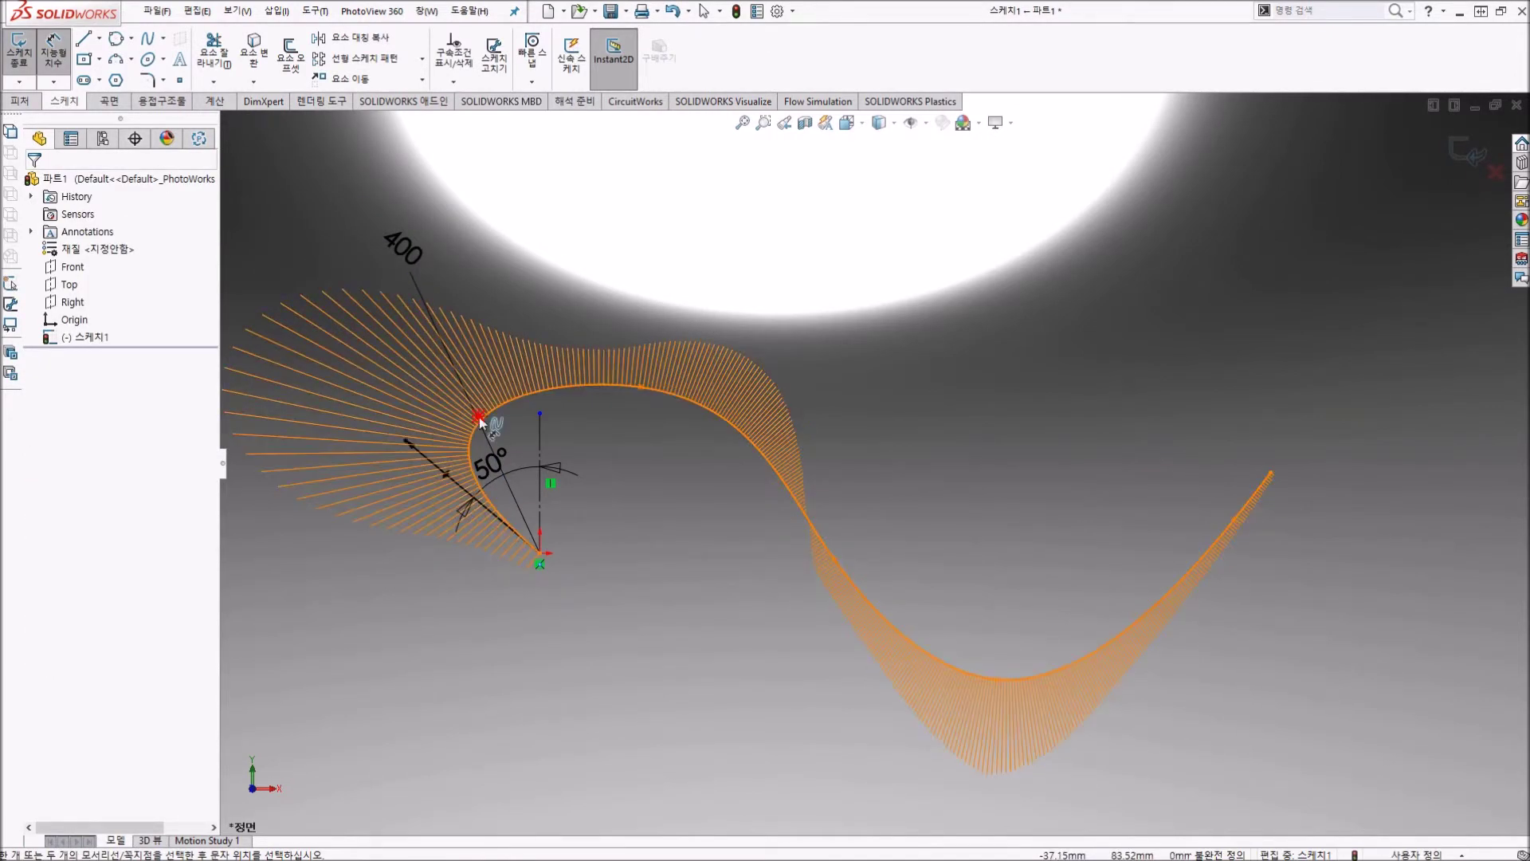
# Step: Add the spline's 710.55 length dimension, then box-select and delete everything in the sketch
pyautogui.click(480, 417)
pyautogui.click(680, 418)
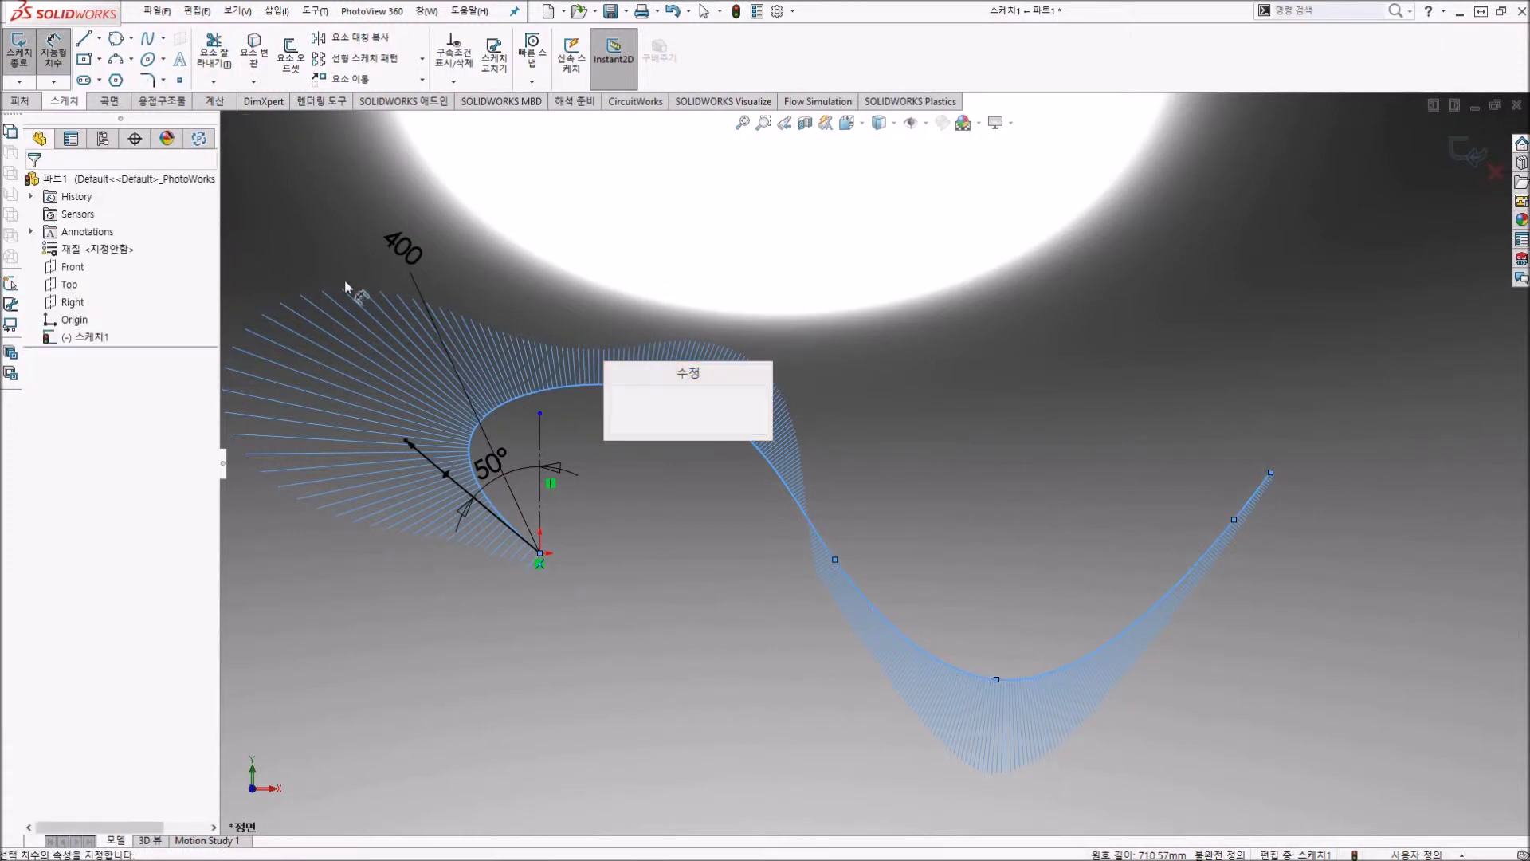
pyautogui.press('Return')
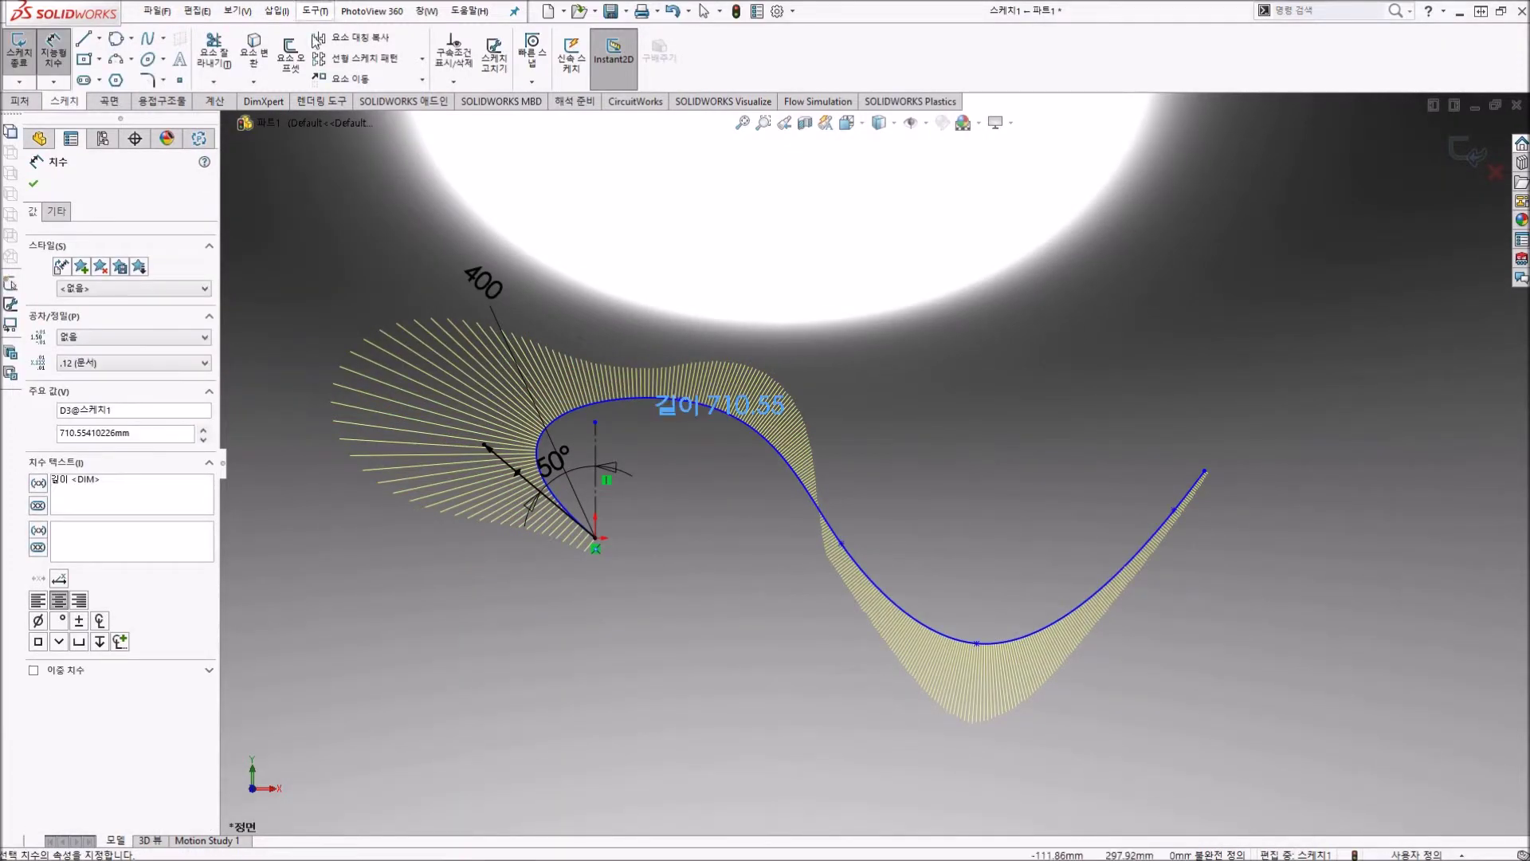
pyautogui.click(330, 226)
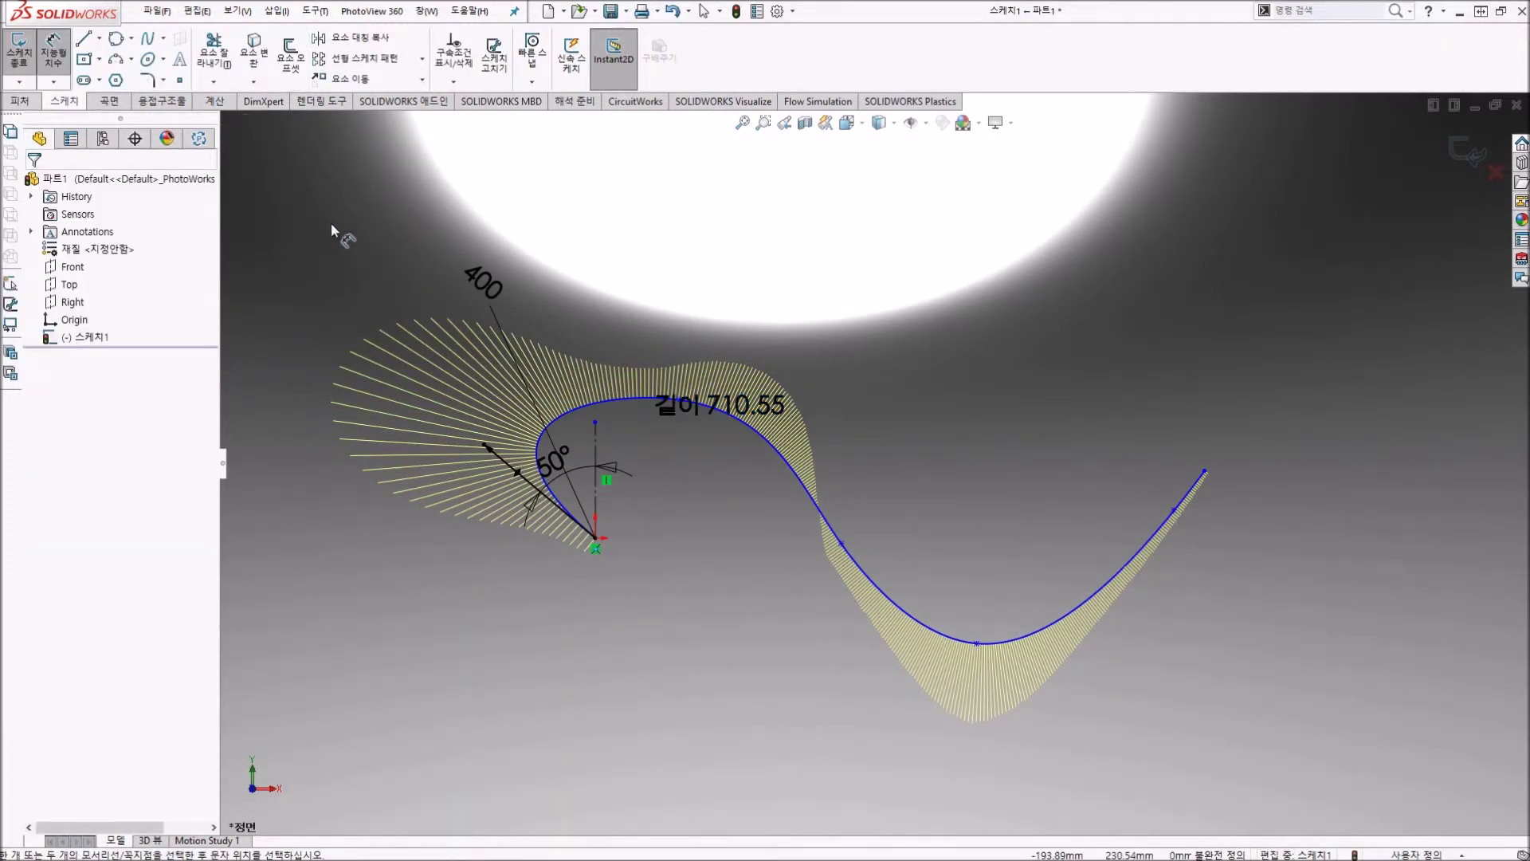
pyautogui.press('Escape')
pyautogui.moveTo(282, 209); pyautogui.dragTo(1499, 789)
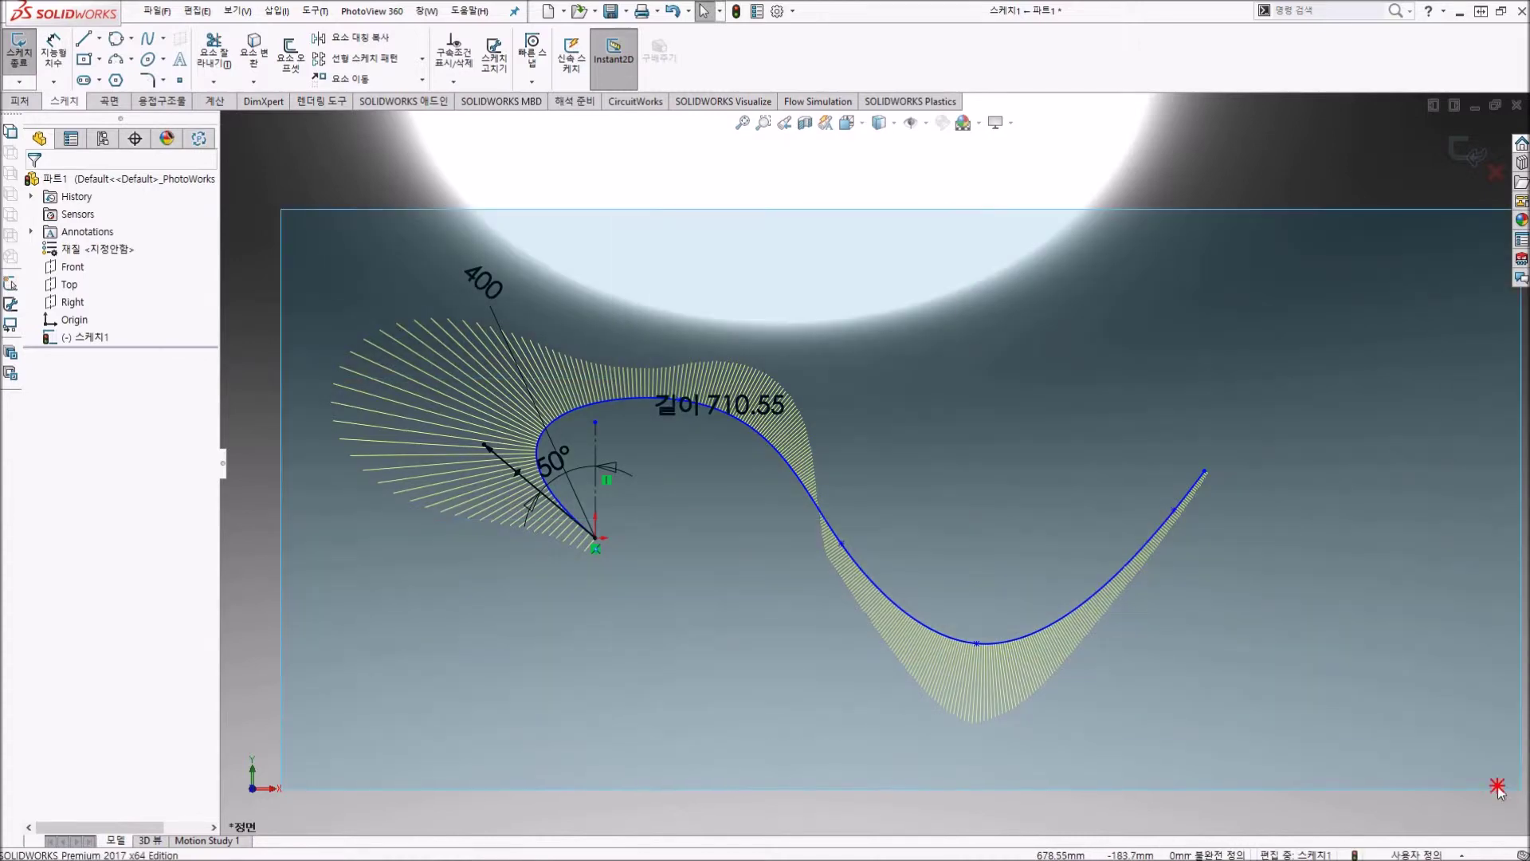
pyautogui.press('Delete')
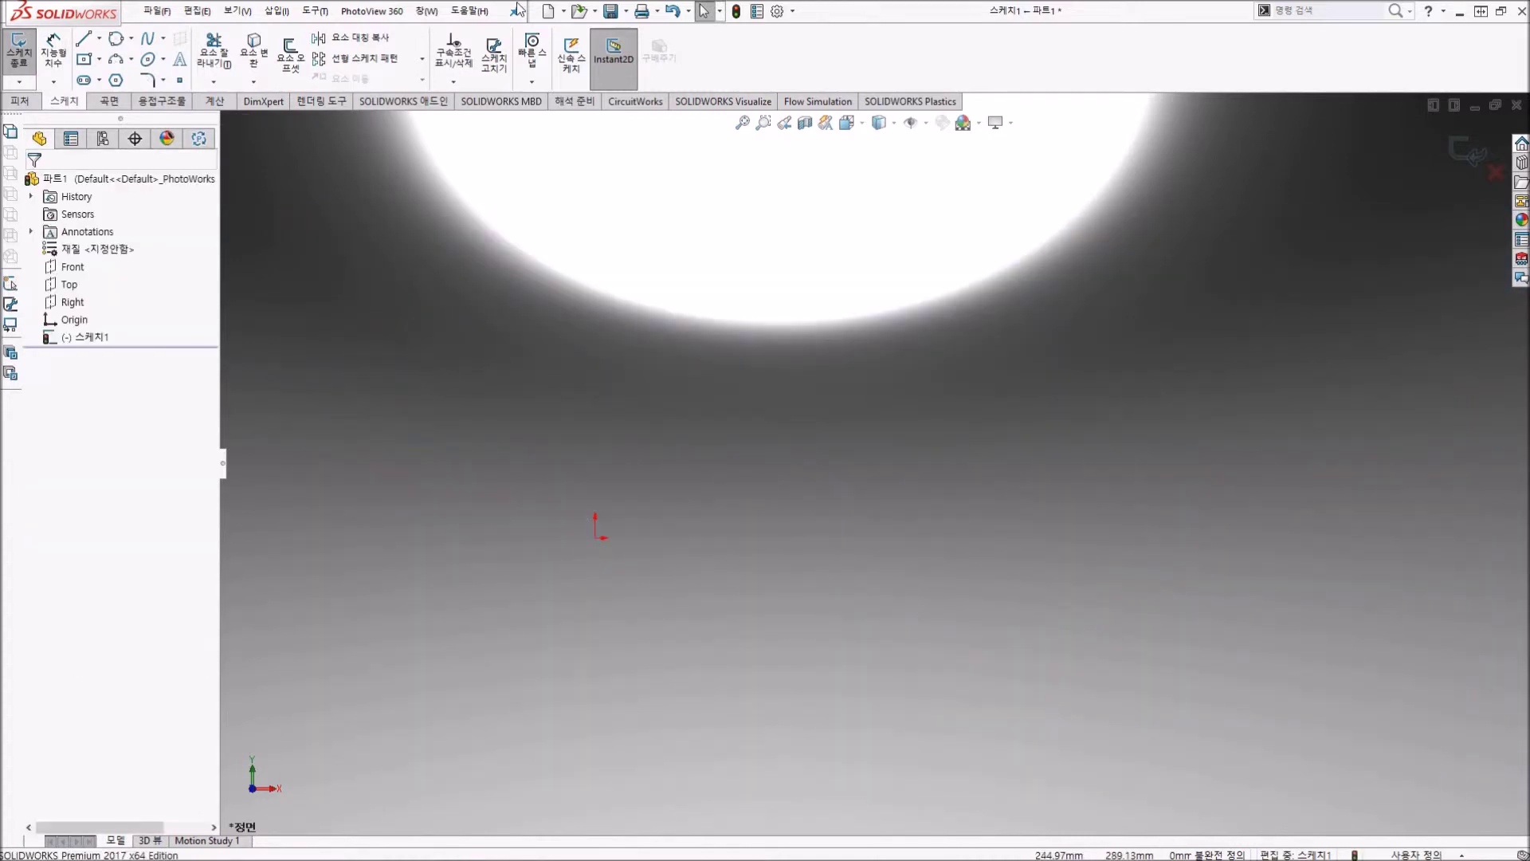
# Step: Draw a style spline from the origin through four more control points to the right
pyautogui.click(164, 39)
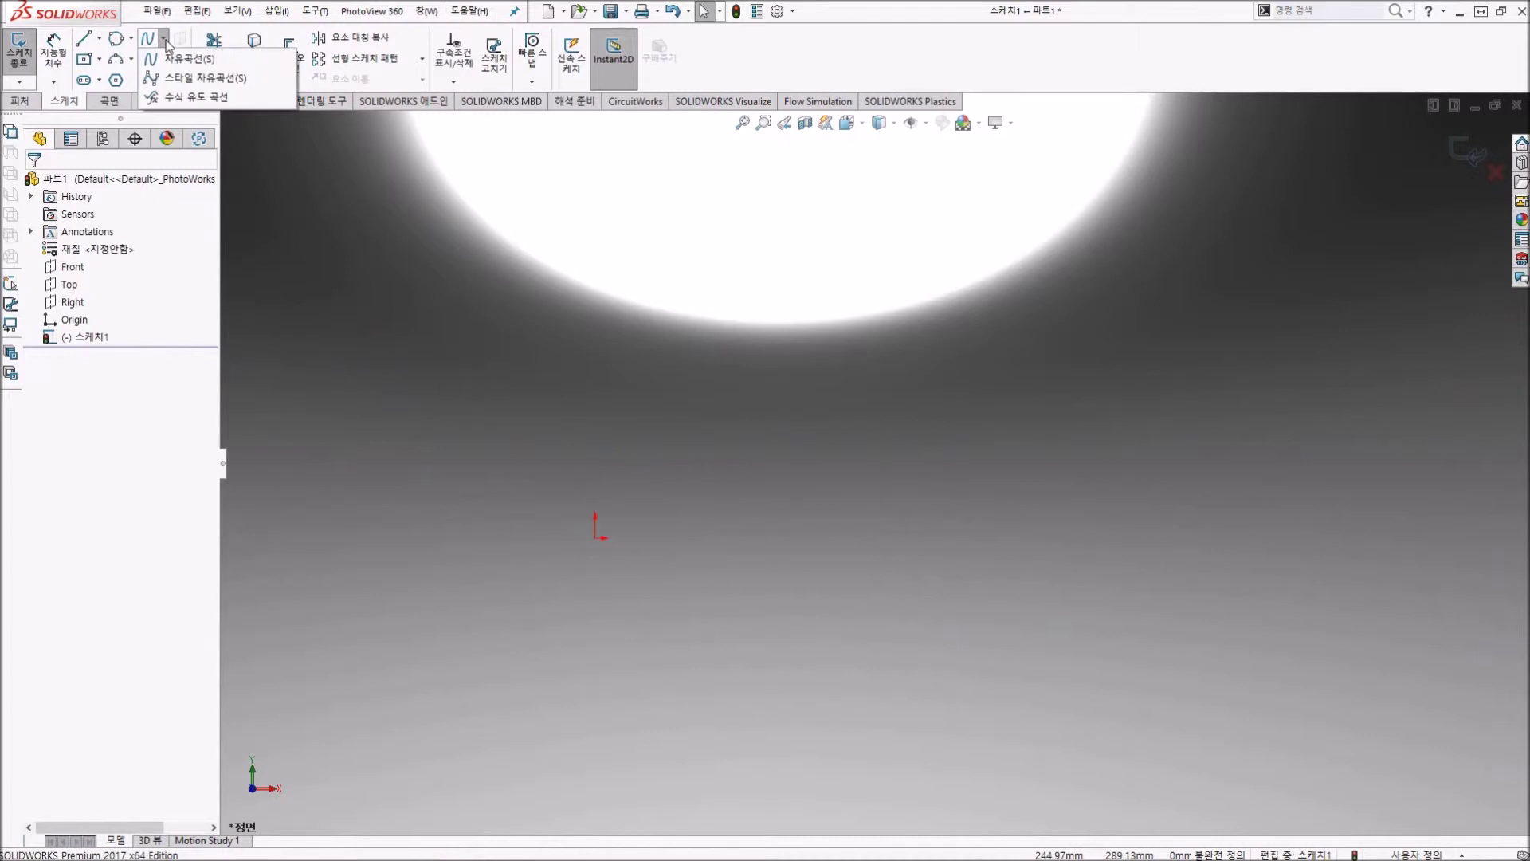
pyautogui.click(192, 77)
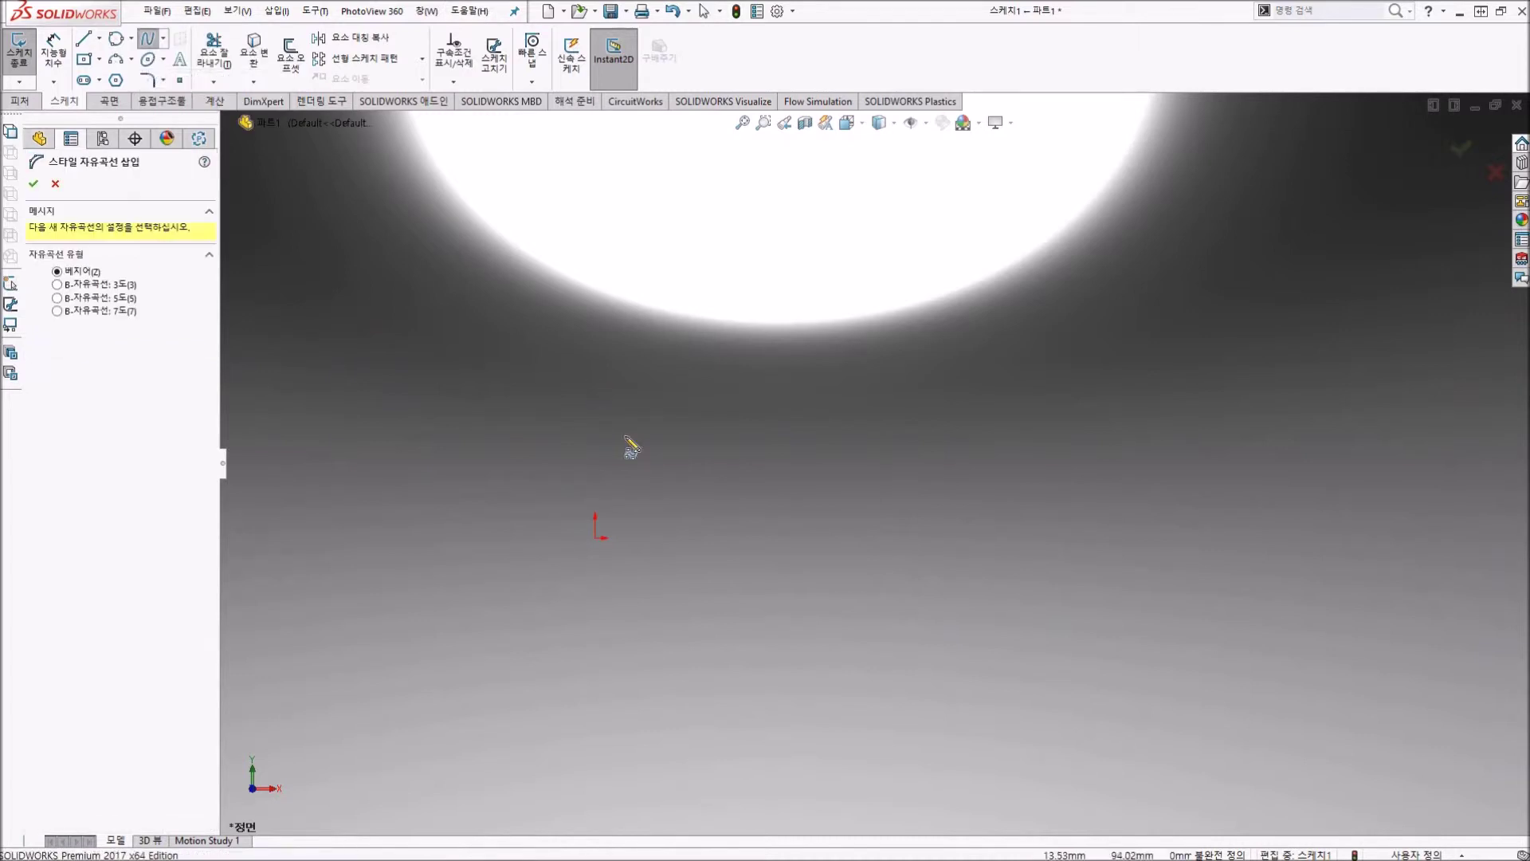
pyautogui.click(596, 538)
pyautogui.click(727, 358)
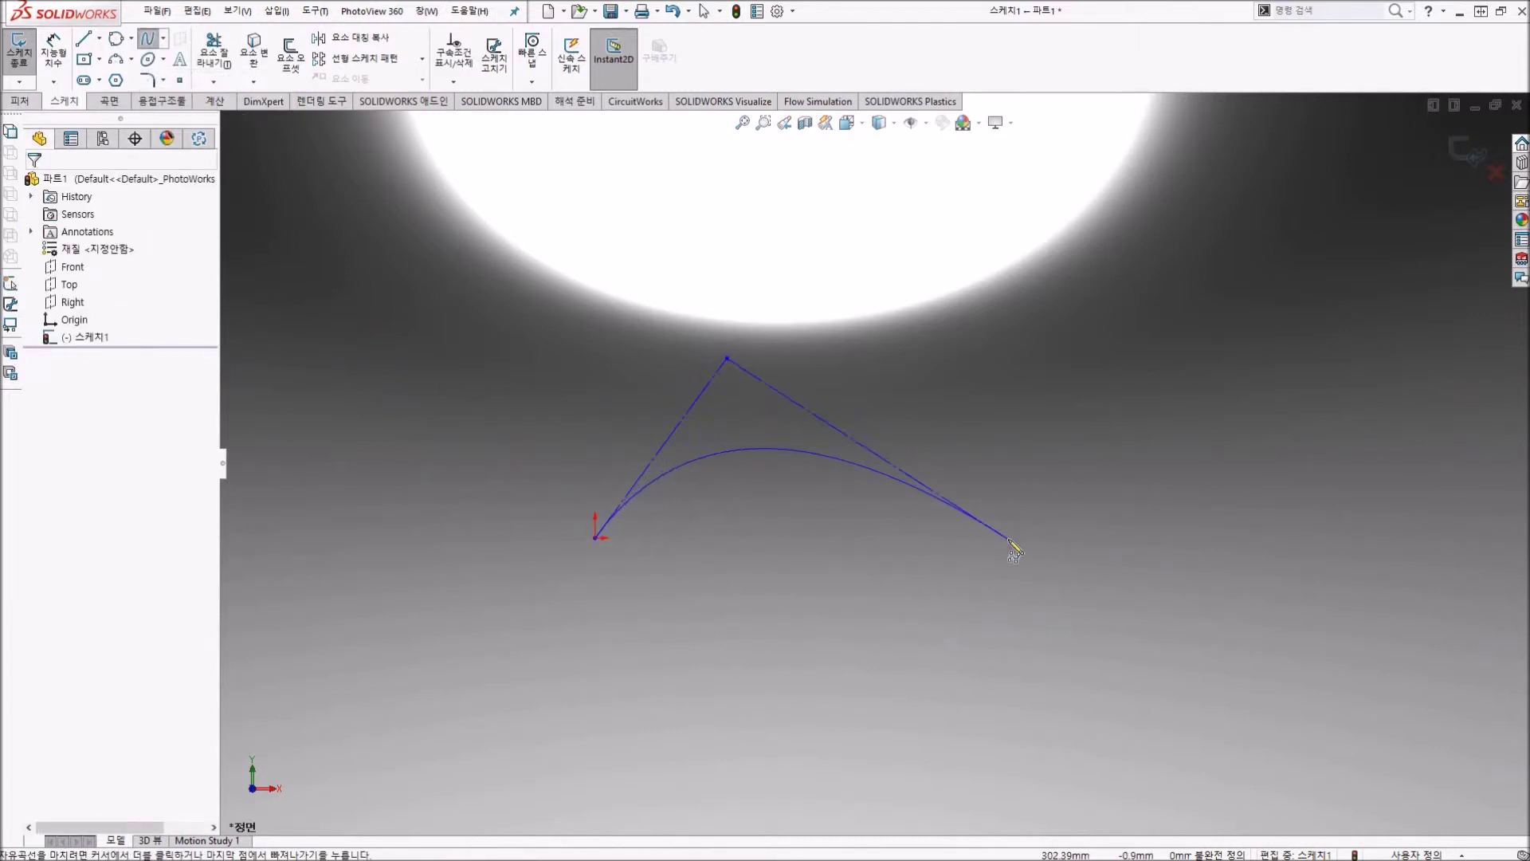
pyautogui.click(909, 535)
pyautogui.click(1122, 717)
pyautogui.click(1310, 444)
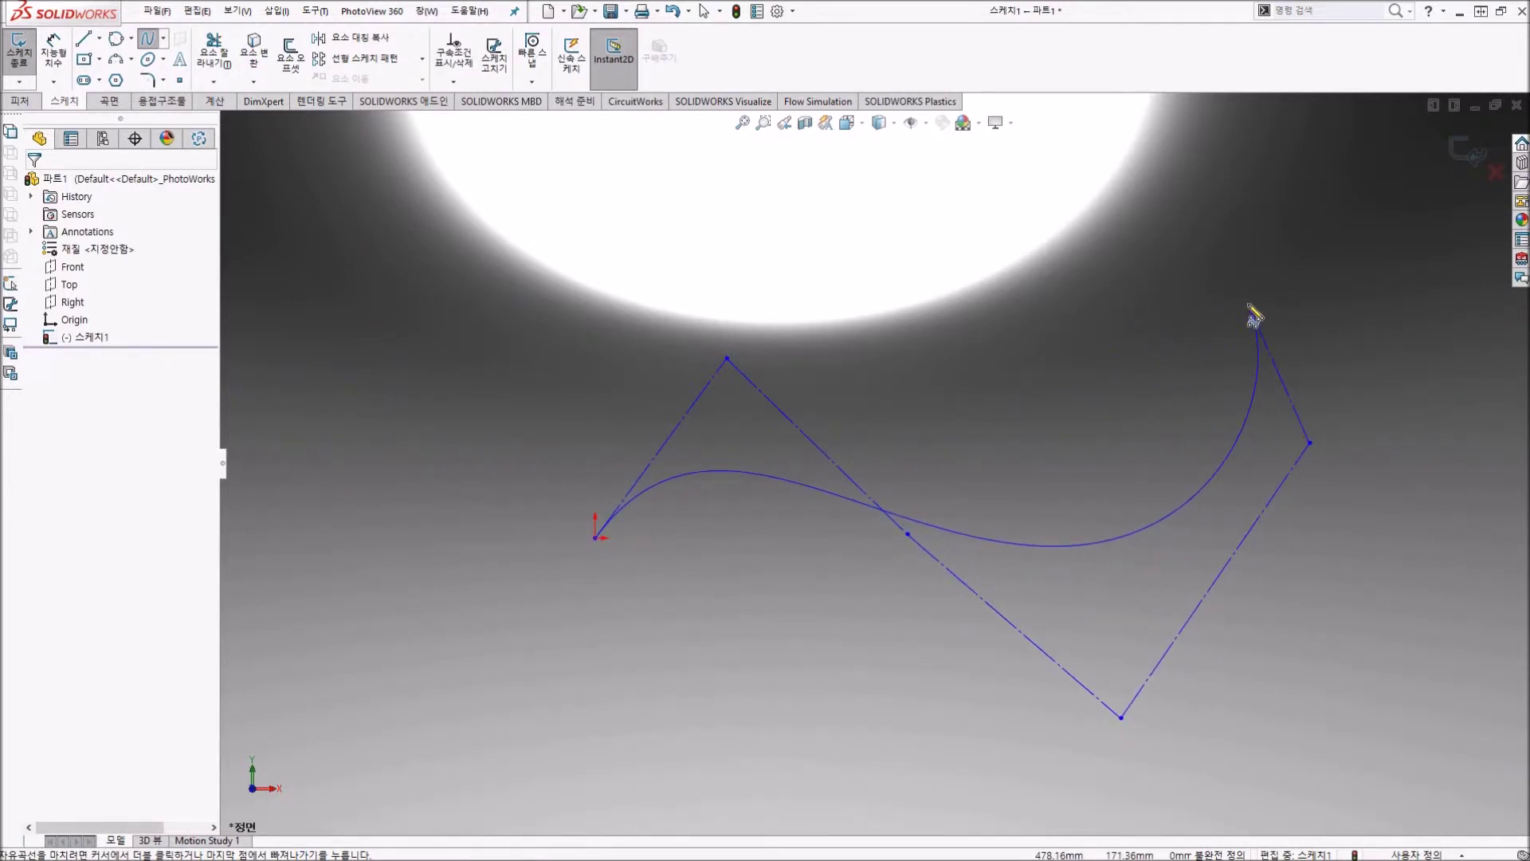
pyautogui.press('Escape')
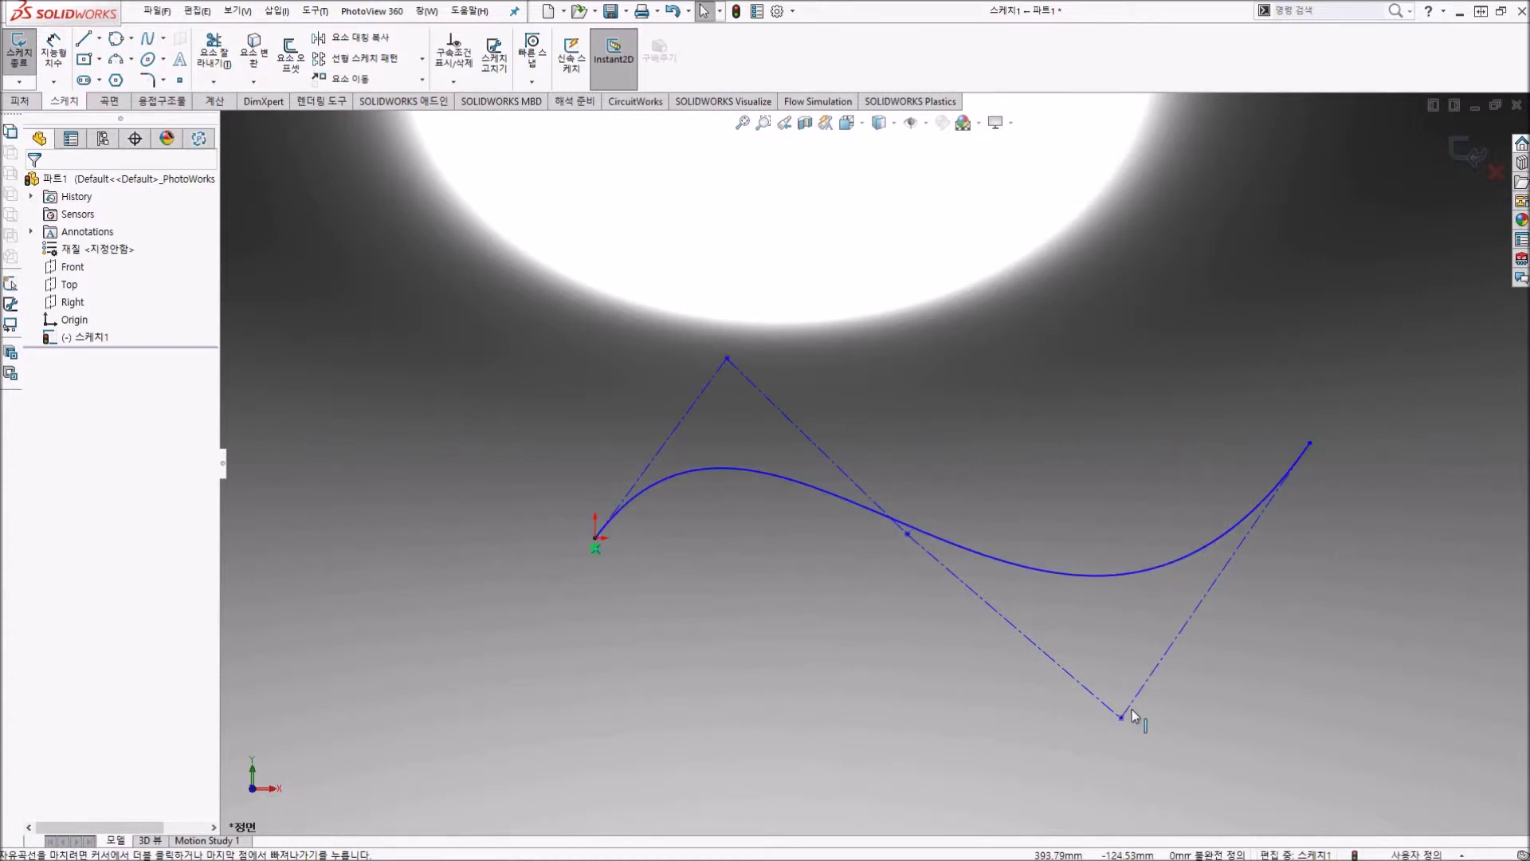
# Step: Reshape the style spline by moving its lowest, top and middle control points
pyautogui.moveTo(1124, 718)
pyautogui.mouseDown()
pyautogui.moveTo(1177, 687)
pyautogui.moveTo(973, 700)
pyautogui.moveTo(1353, 680)
pyautogui.moveTo(1165, 659)
pyautogui.moveTo(1205, 658)
pyautogui.moveTo(1213, 707)
pyautogui.moveTo(1153, 705)
pyautogui.mouseUp()
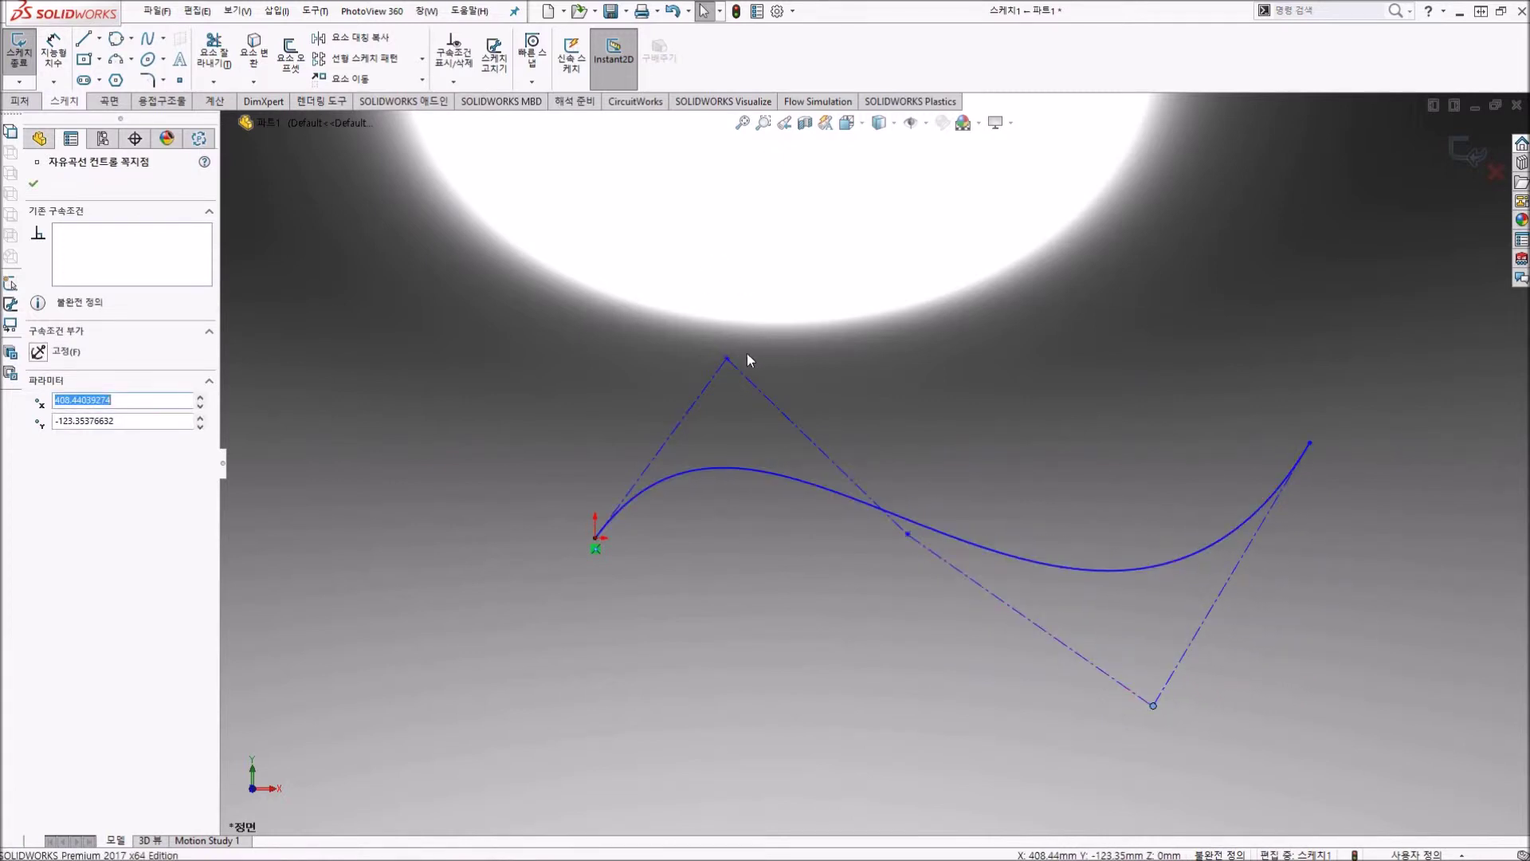
pyautogui.moveTo(726, 358)
pyautogui.mouseDown()
pyautogui.moveTo(707, 216)
pyautogui.moveTo(661, 237)
pyautogui.moveTo(586, 399)
pyautogui.moveTo(853, 277)
pyautogui.mouseUp()
pyautogui.click(907, 532)
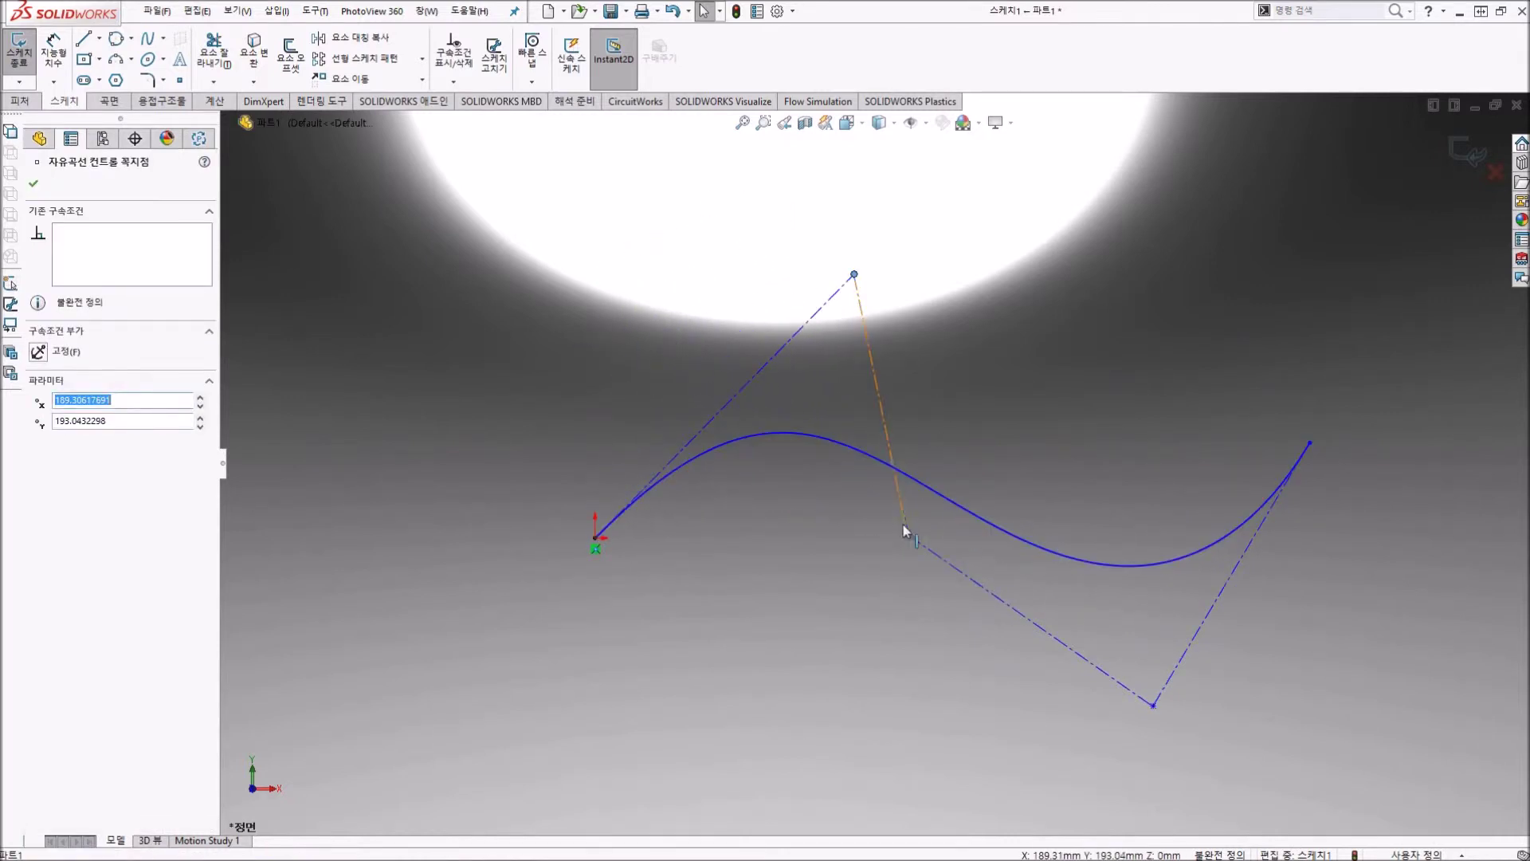
pyautogui.moveTo(906, 532)
pyautogui.mouseDown()
pyautogui.moveTo(1015, 454)
pyautogui.moveTo(960, 474)
pyautogui.moveTo(924, 532)
pyautogui.mouseUp()
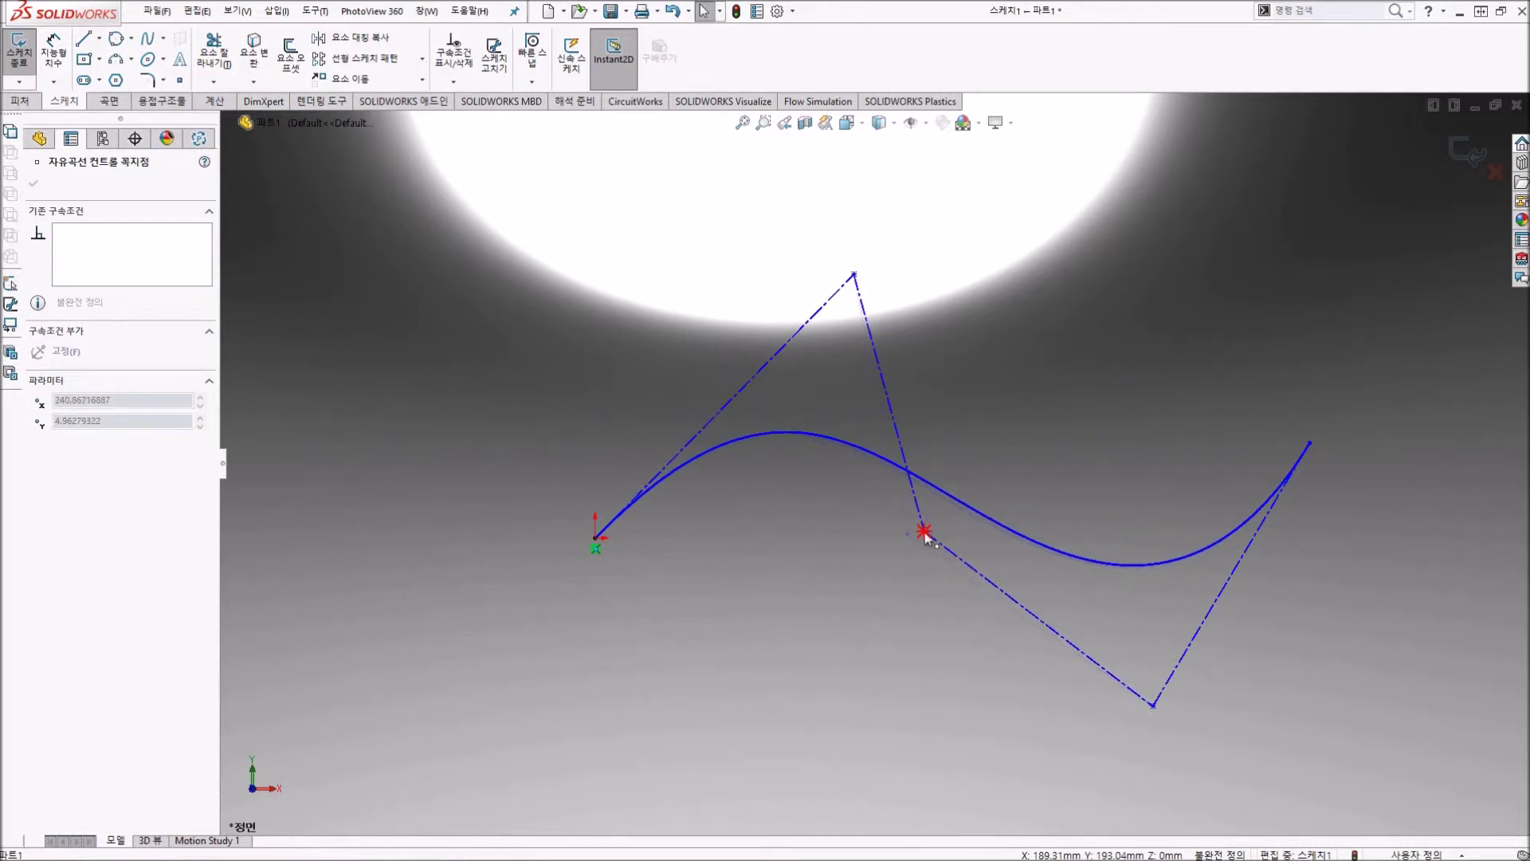
pyautogui.click(882, 587)
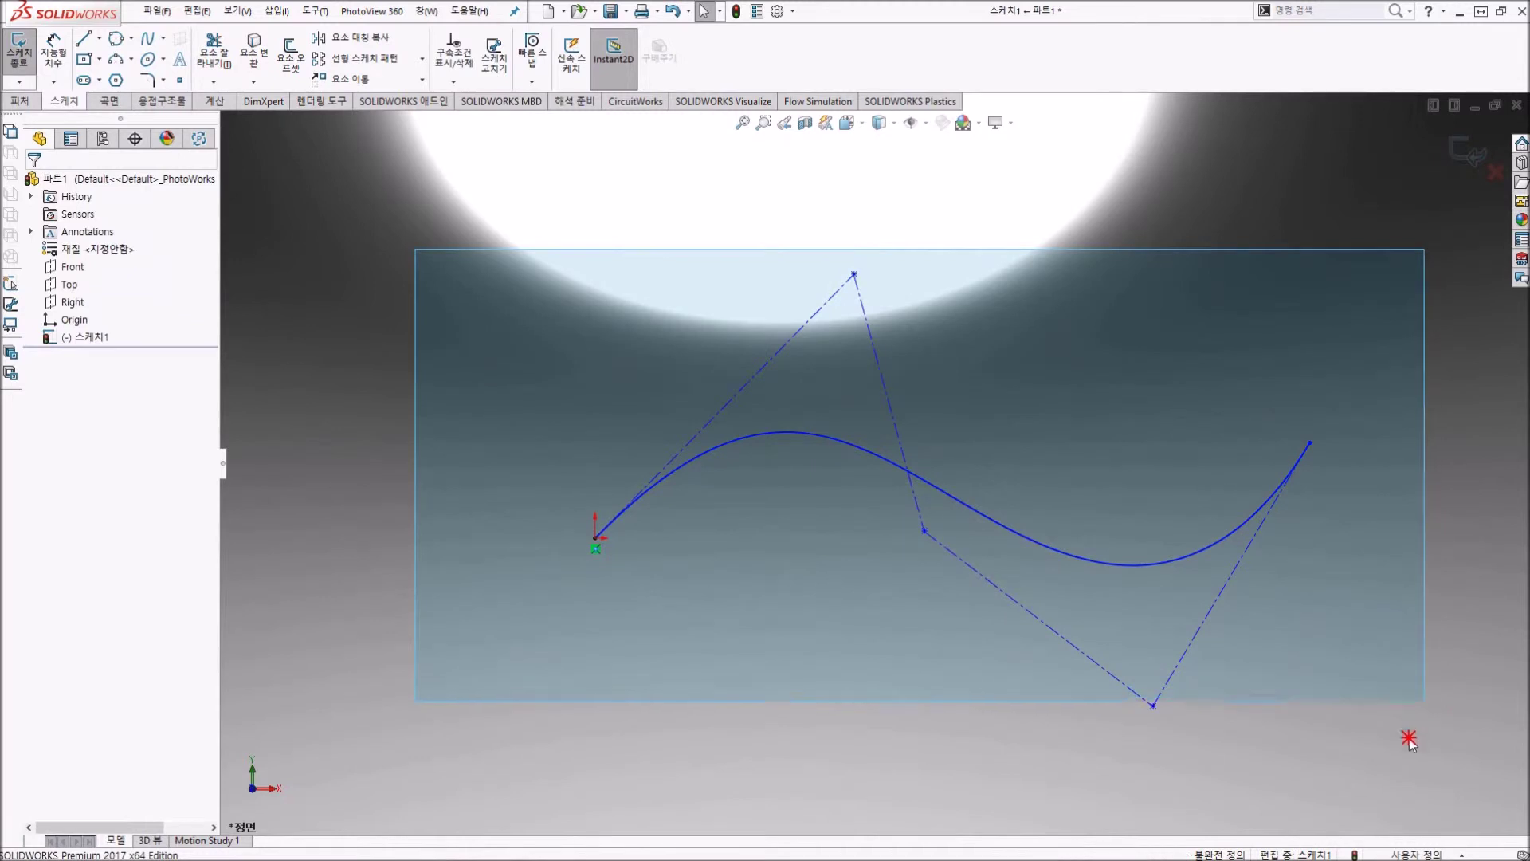
# Step: Delete the style spline and start an Equation Driven Curve
pyautogui.hotkey('ctrl', 'a')
pyautogui.press('Delete')
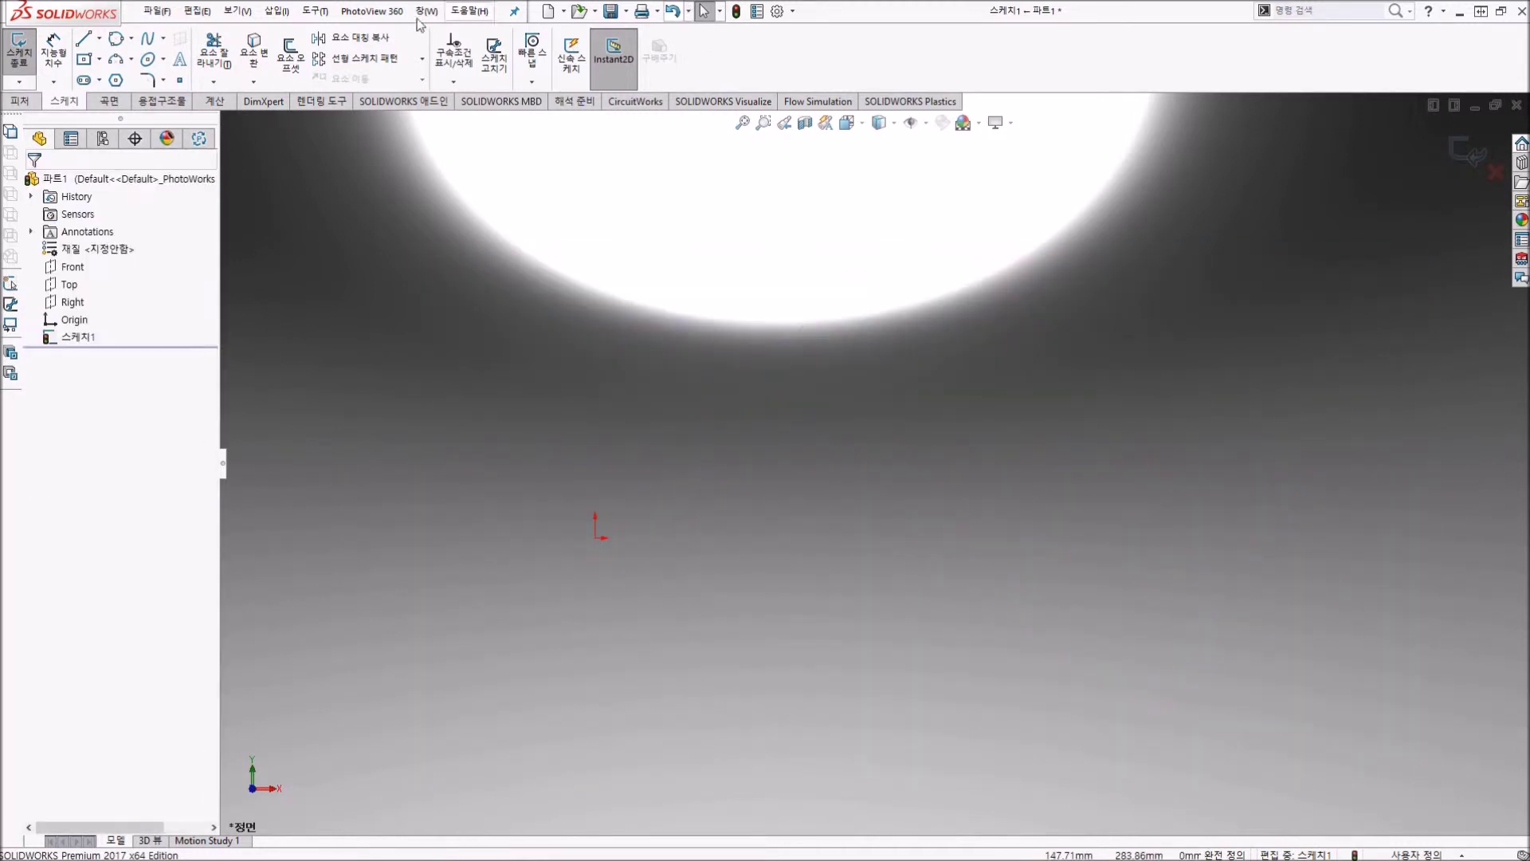
pyautogui.click(163, 38)
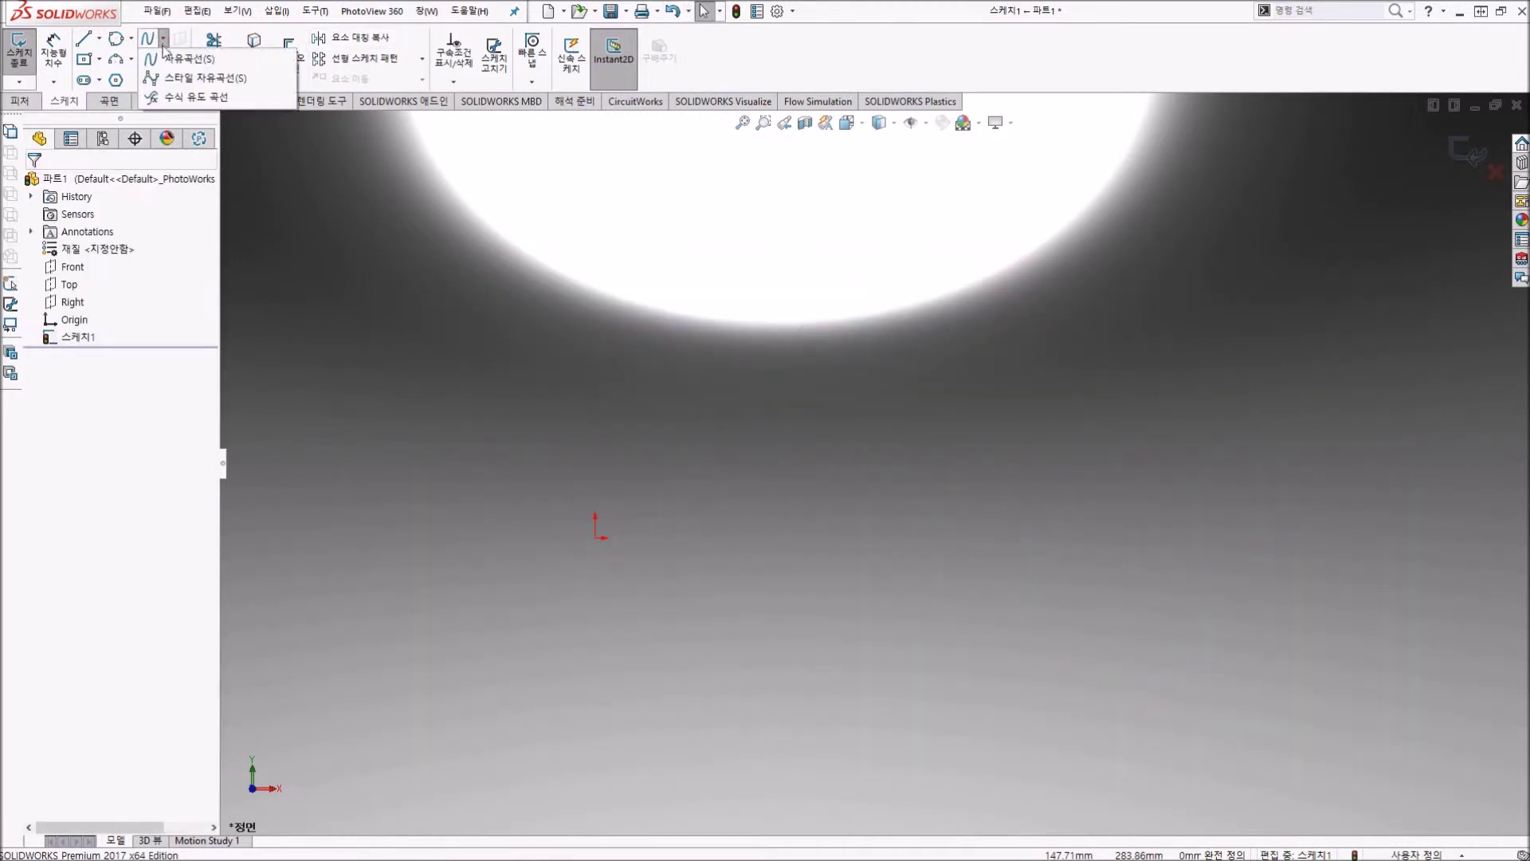
pyautogui.click(192, 102)
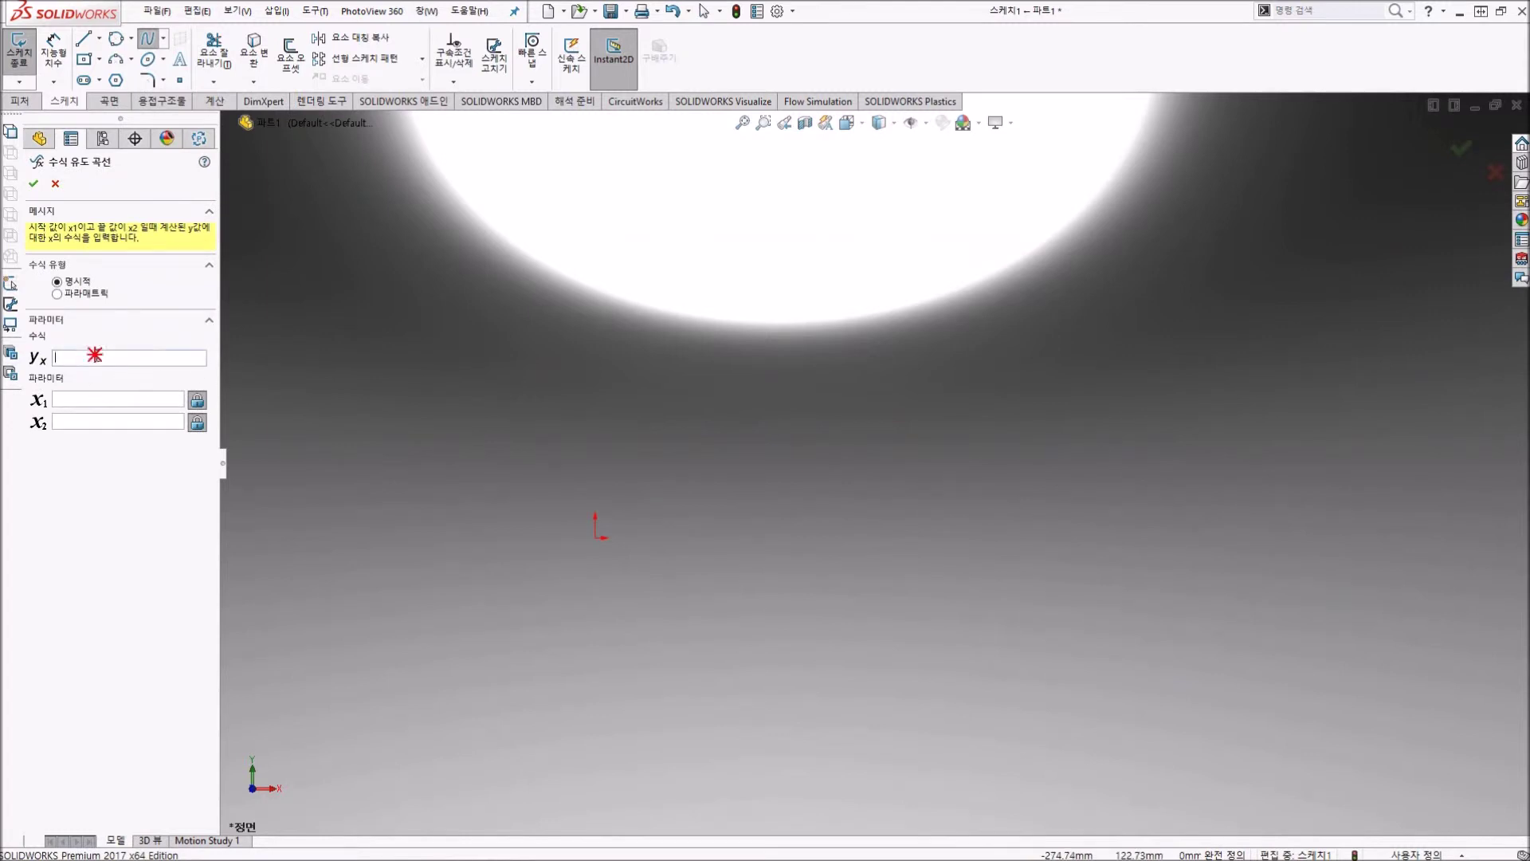
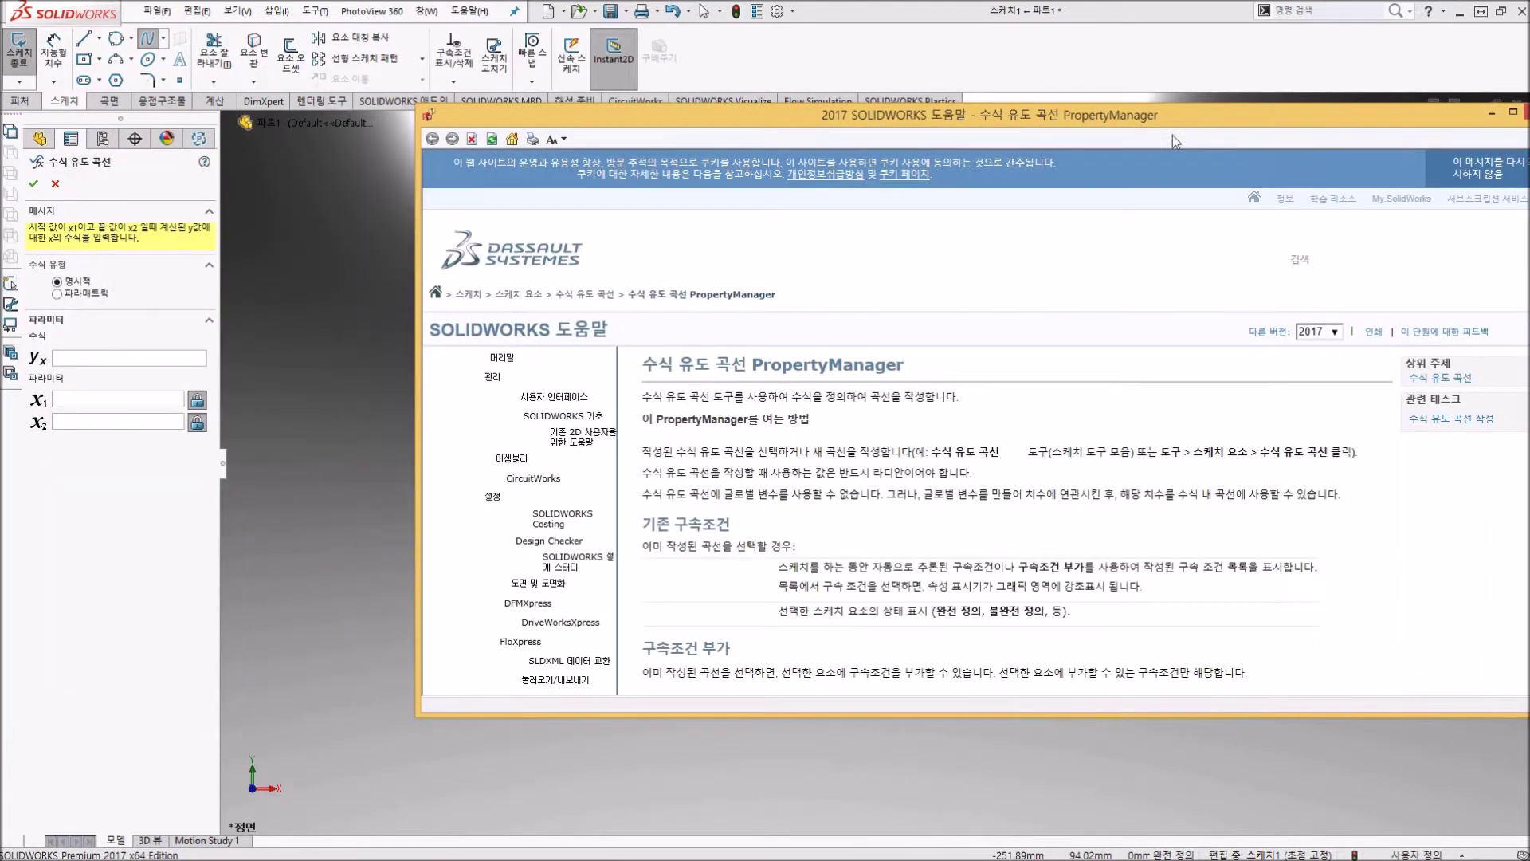
# Step: Copy the example formula 2*(x + 3*sin(x)) from the help page's Parameters section
pyautogui.moveTo(1063, 118); pyautogui.dragTo(928, 69)
pyautogui.scroll(-3, 789, 446)
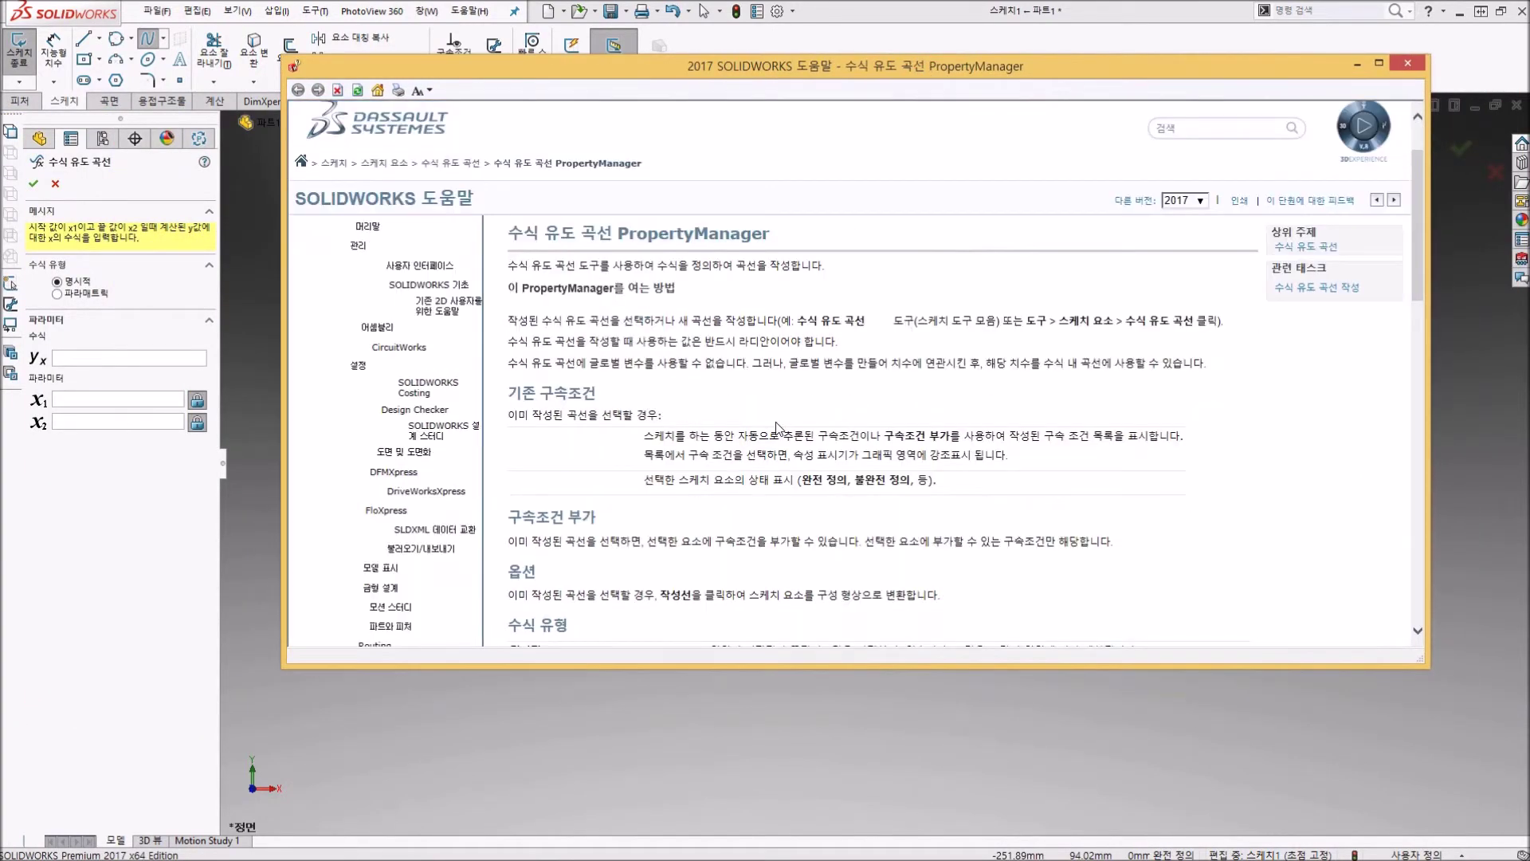
pyautogui.scroll(-2, 800, 474)
pyautogui.scroll(-2, 800, 473)
pyautogui.scroll(-3, 882, 497)
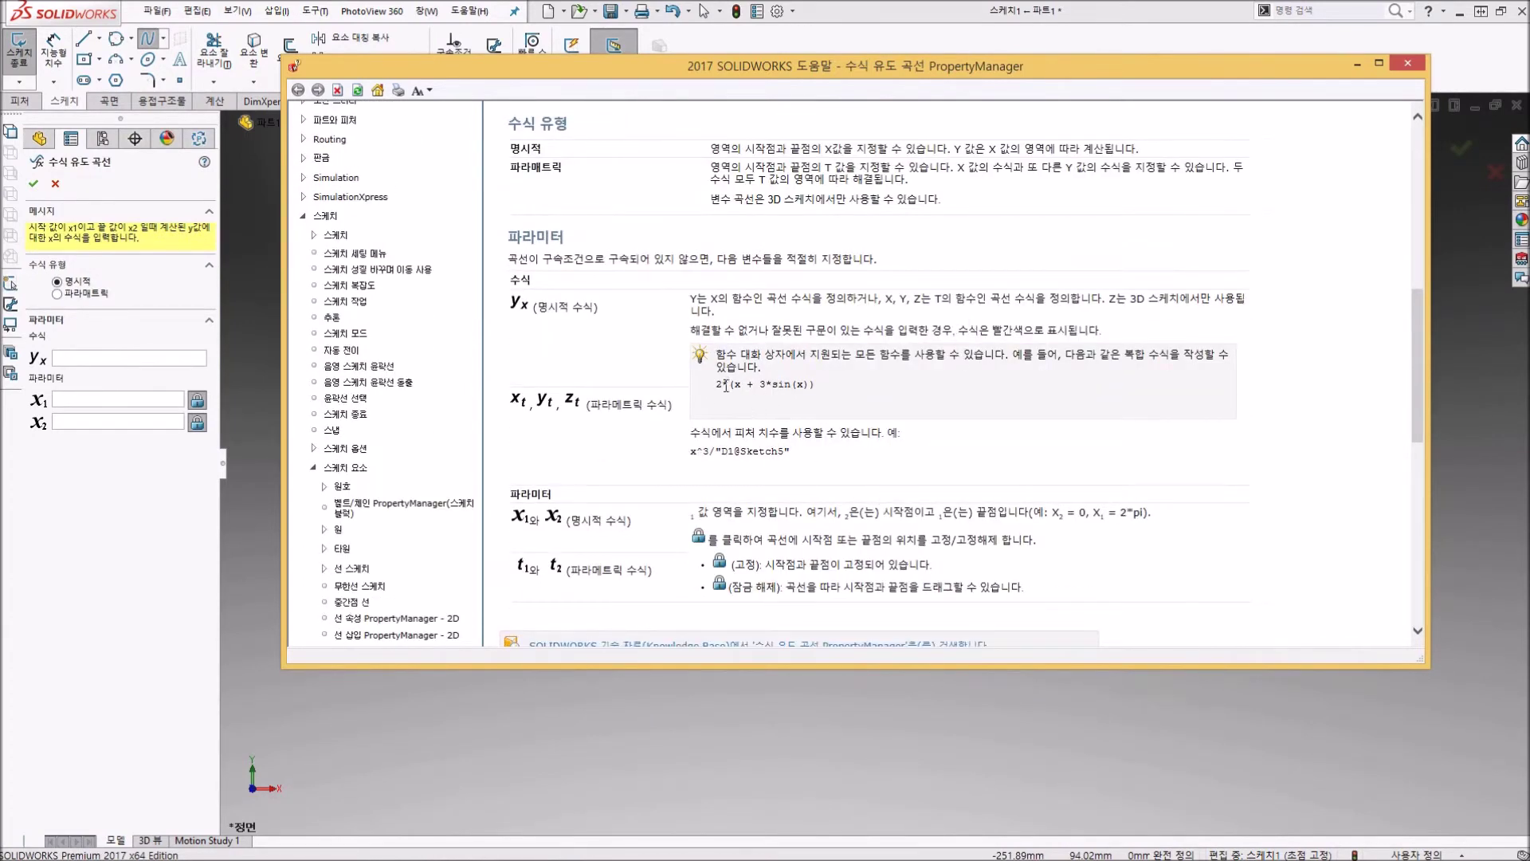
pyautogui.moveTo(709, 389); pyautogui.dragTo(820, 388)
pyautogui.rightClick(802, 393)
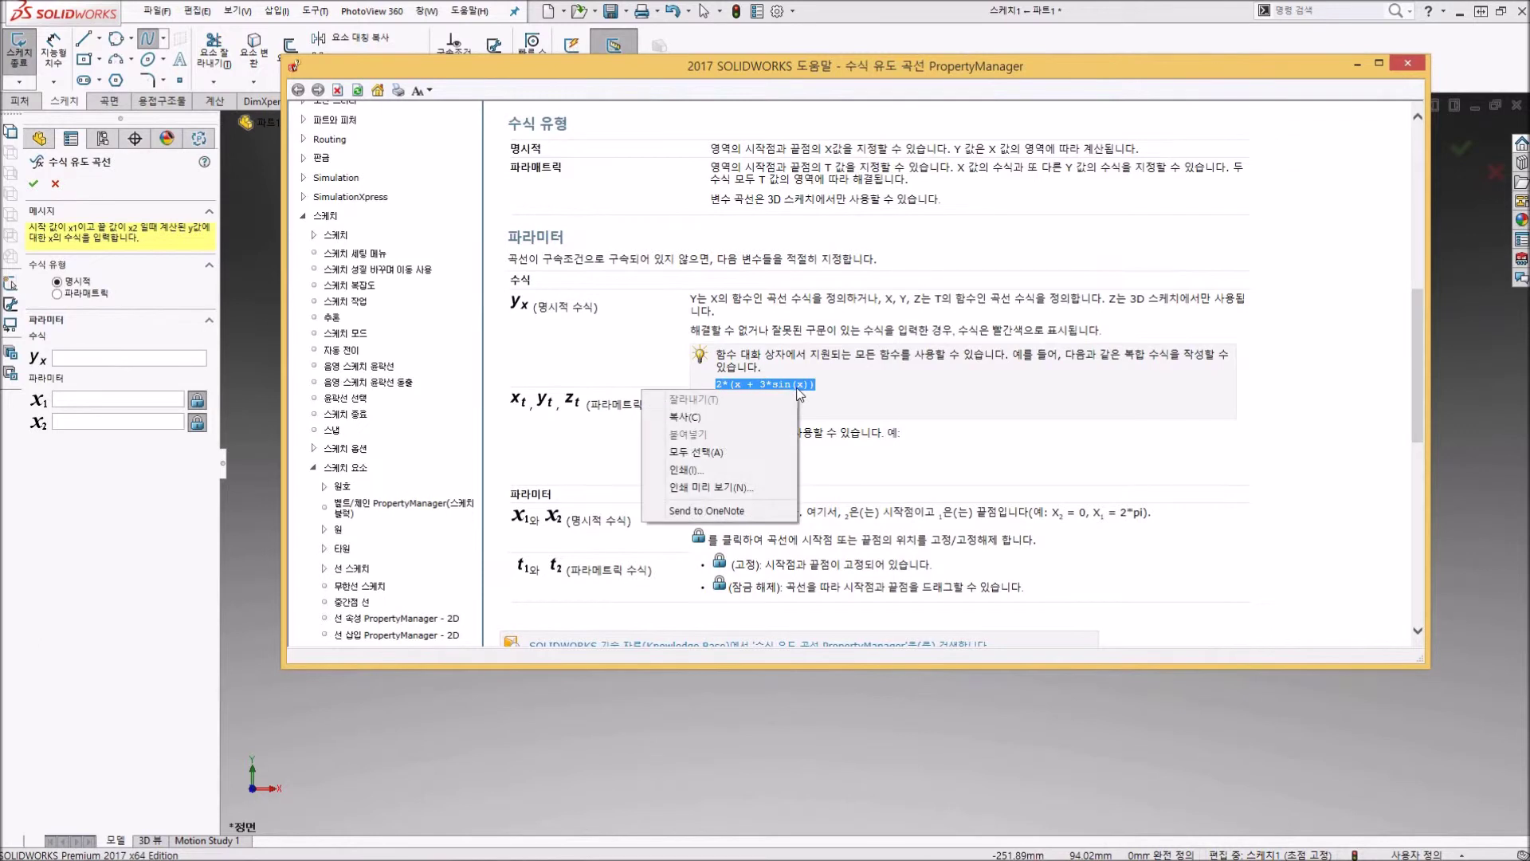
pyautogui.click(765, 414)
pyautogui.rightClick(105, 360)
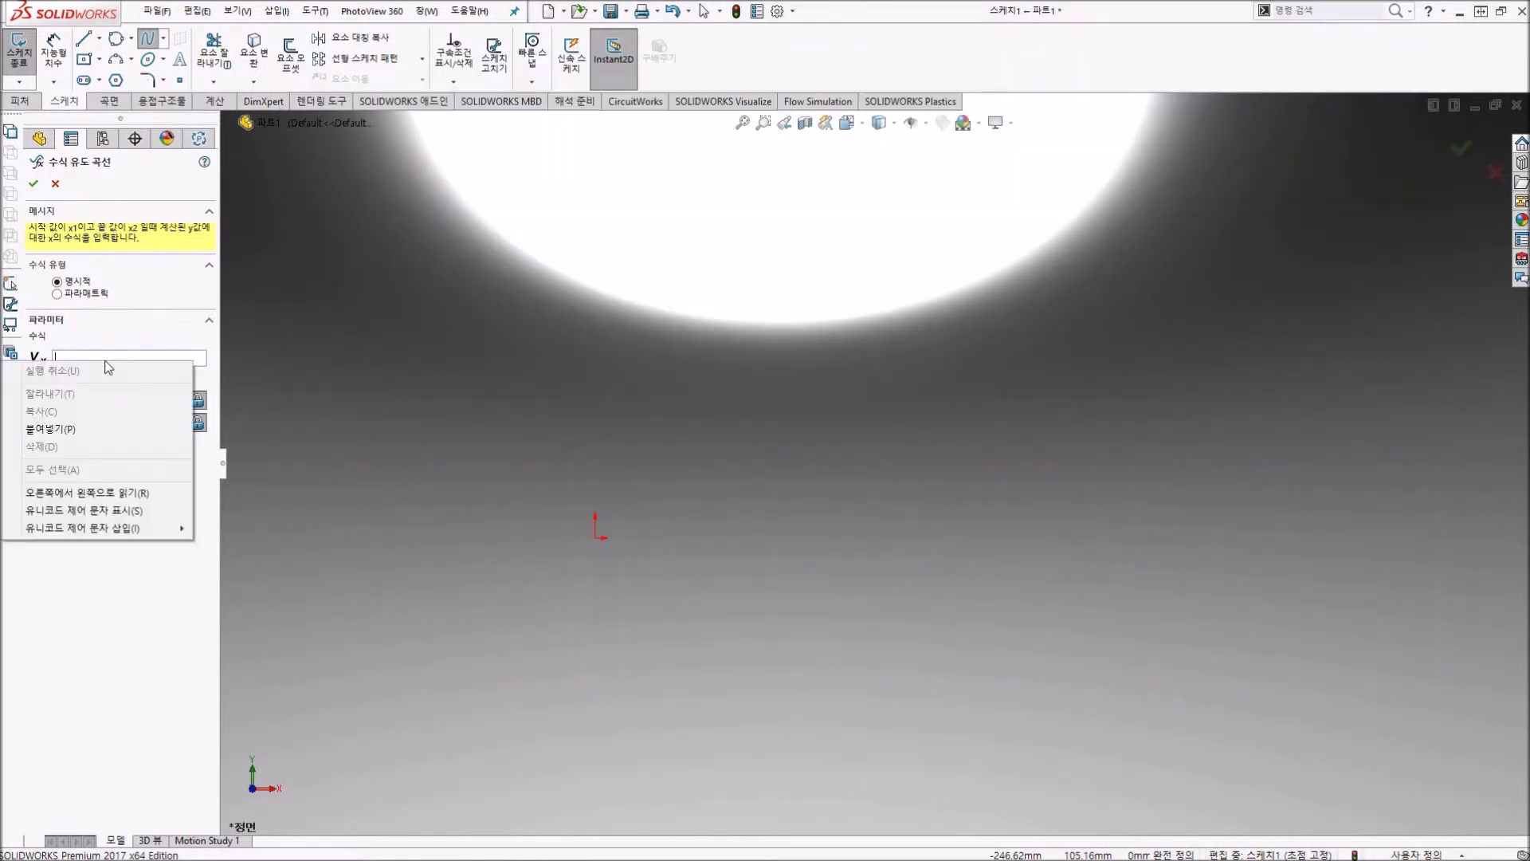
# Step: Paste 2*(x + 3*sin(x)) as the y equation with x1 = 0 and x2 = 100, and create the curve
pyautogui.click(80, 427)
pyautogui.click(34, 184)
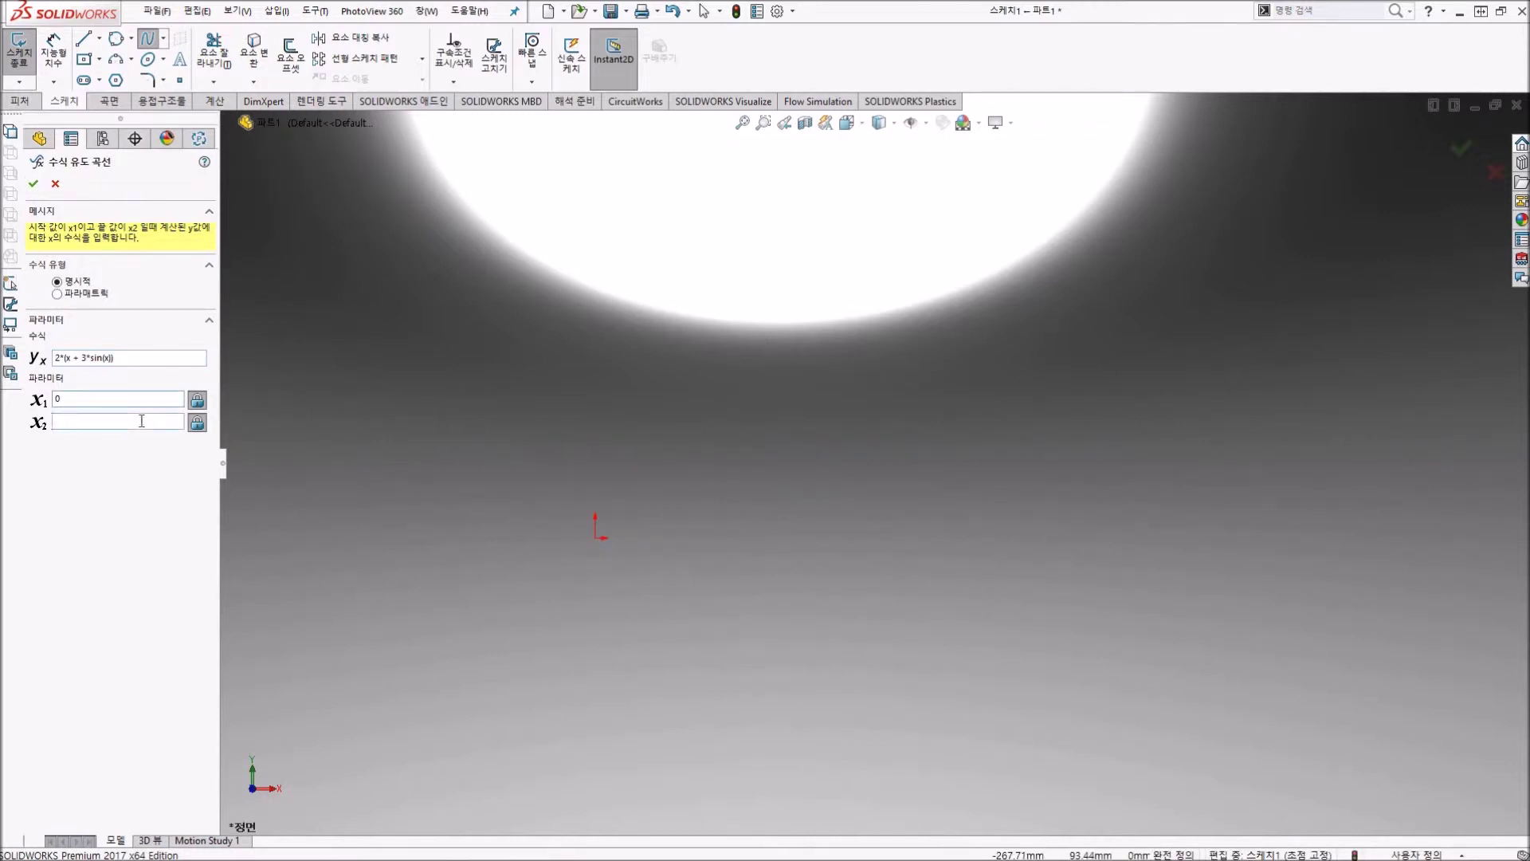
pyautogui.write('100')
pyautogui.click(37, 184)
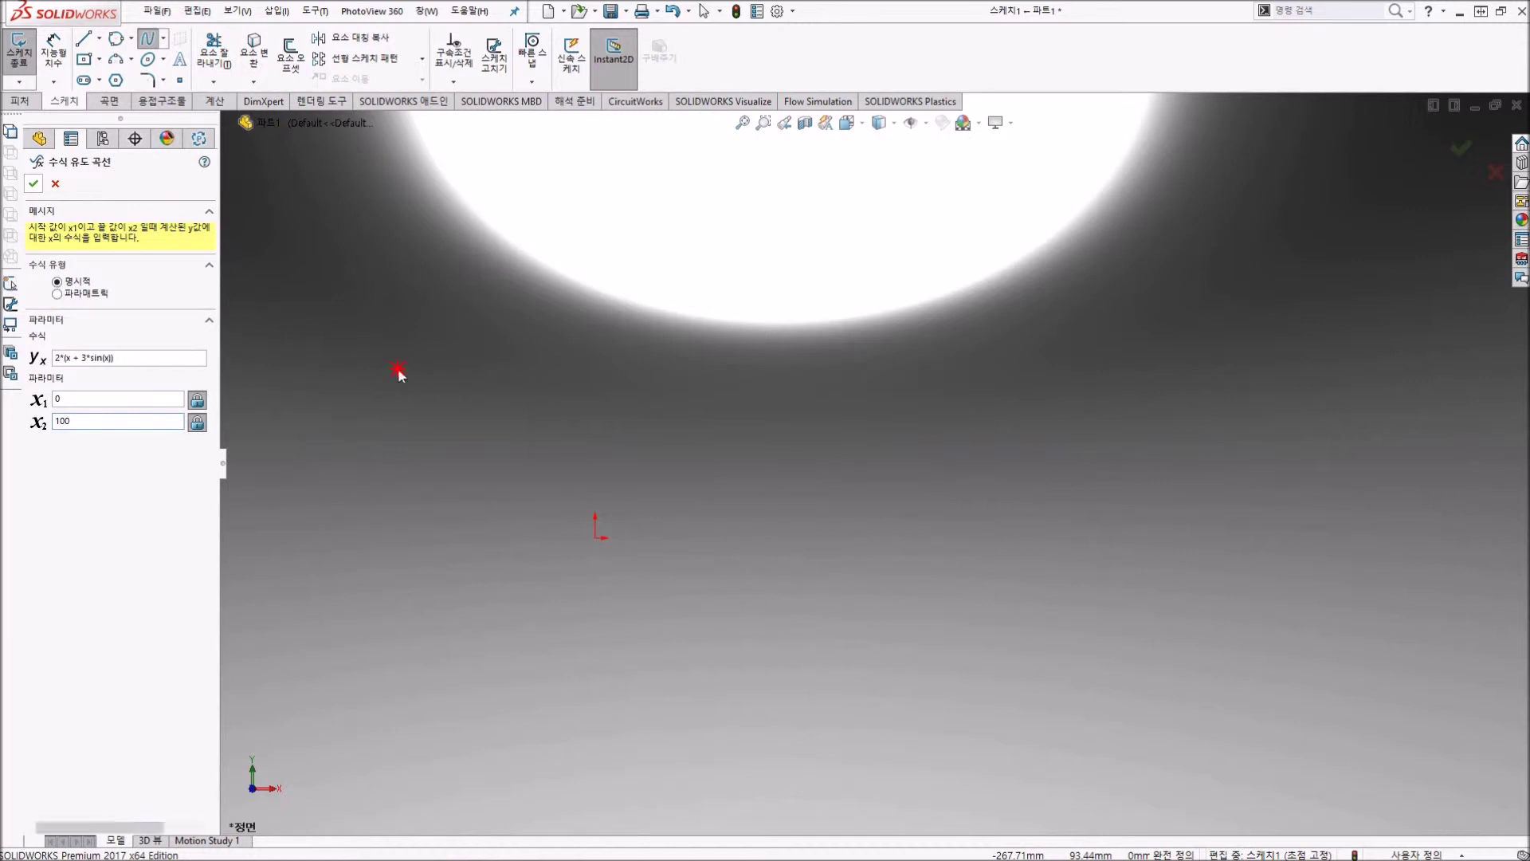
pyautogui.press('Return')
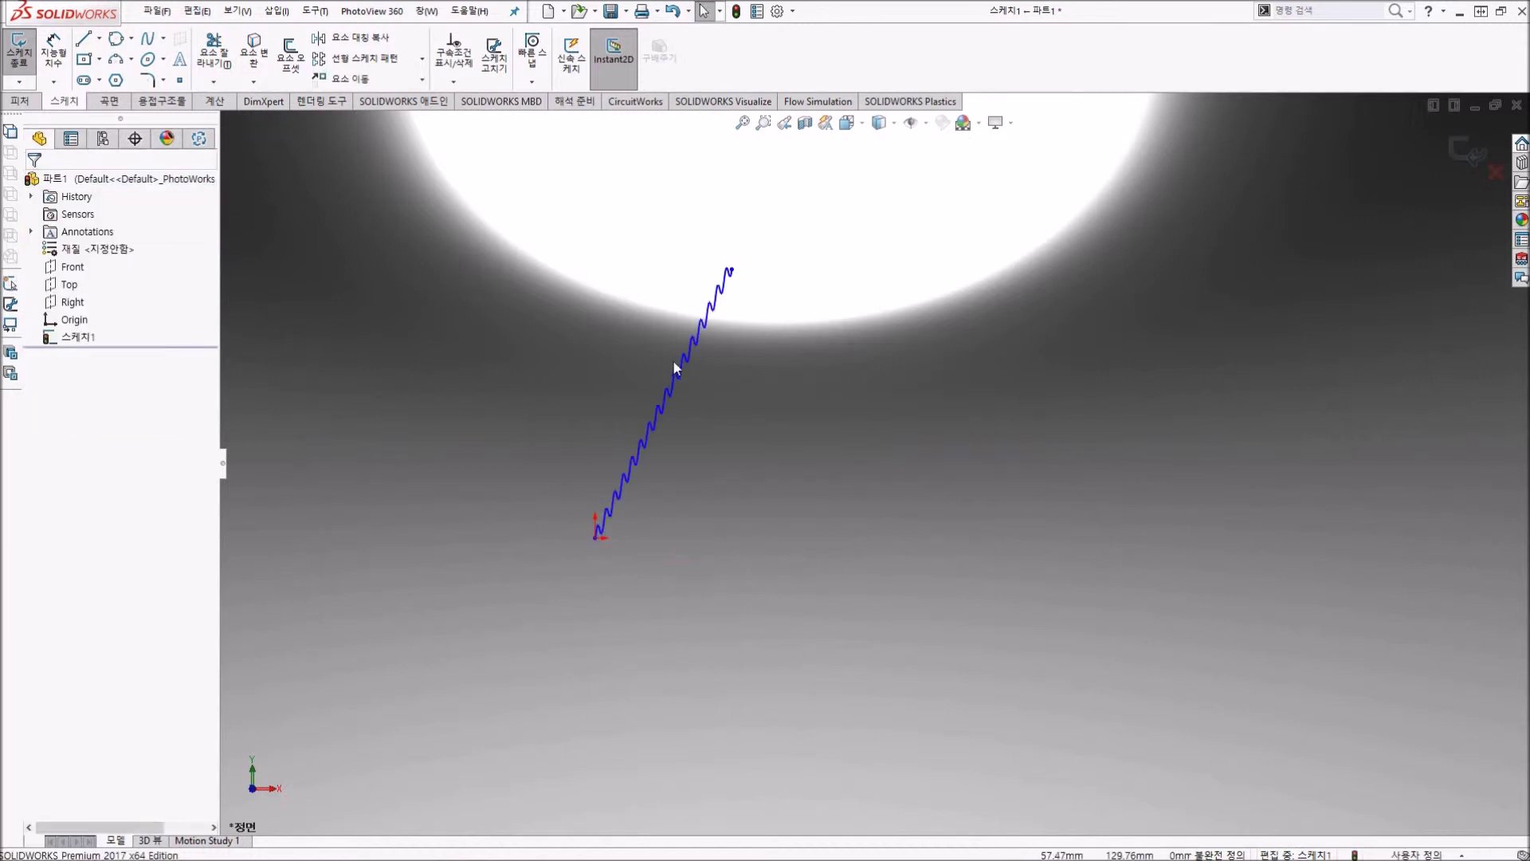
# Step: Review the sine curve's y equation and x start value, then close it without changes
pyautogui.scroll(-3, 728, 430)
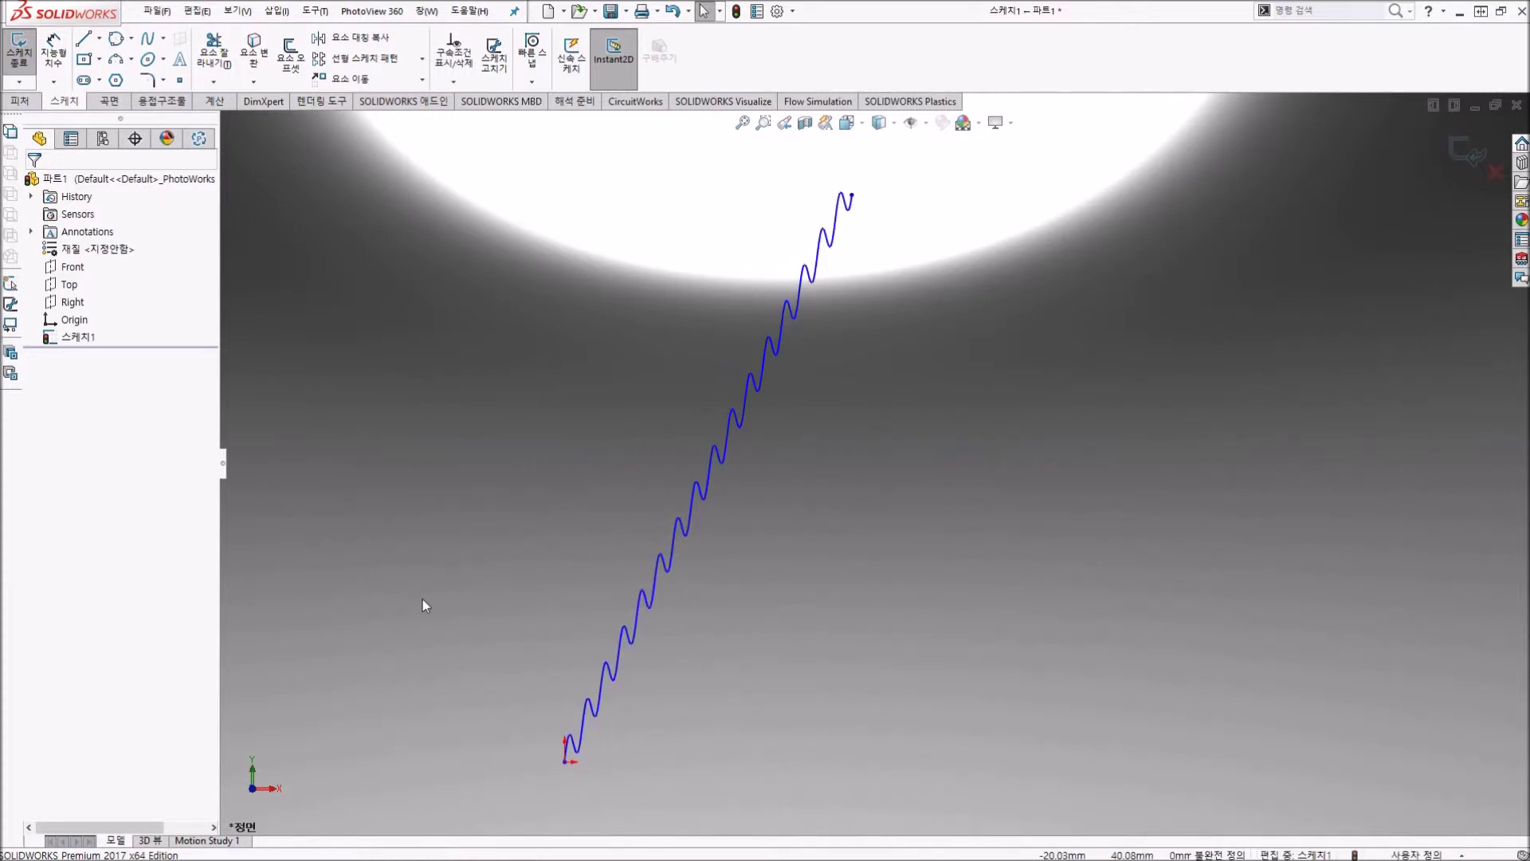
pyautogui.click(636, 618)
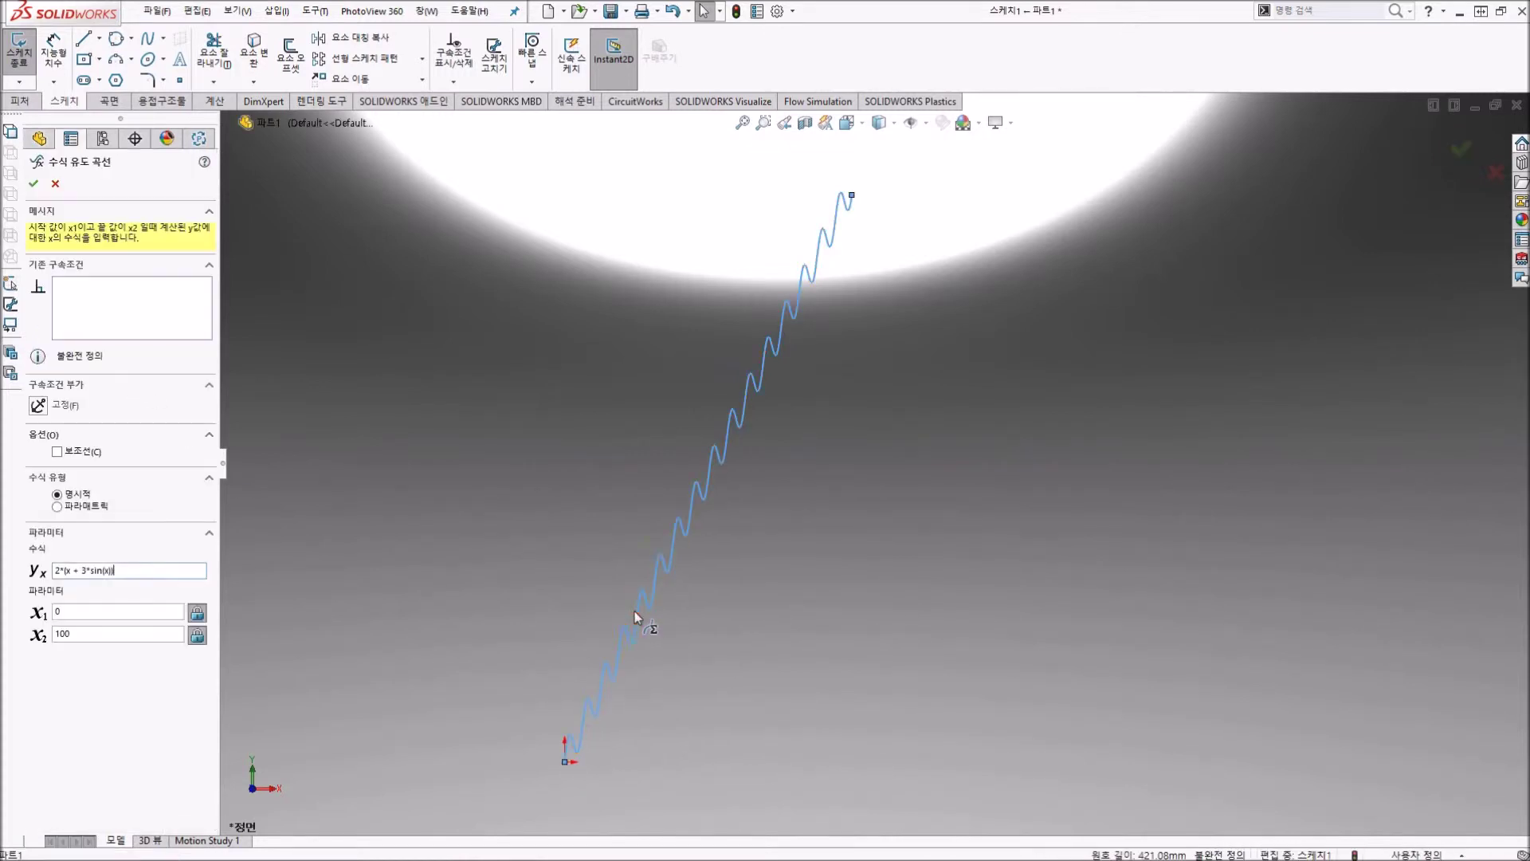
pyautogui.moveTo(60, 571)
pyautogui.mouseDown()
pyautogui.moveTo(121, 571)
pyautogui.moveTo(57, 572)
pyautogui.mouseUp()
pyautogui.click(119, 570)
pyautogui.click(104, 612)
pyautogui.press('Return')
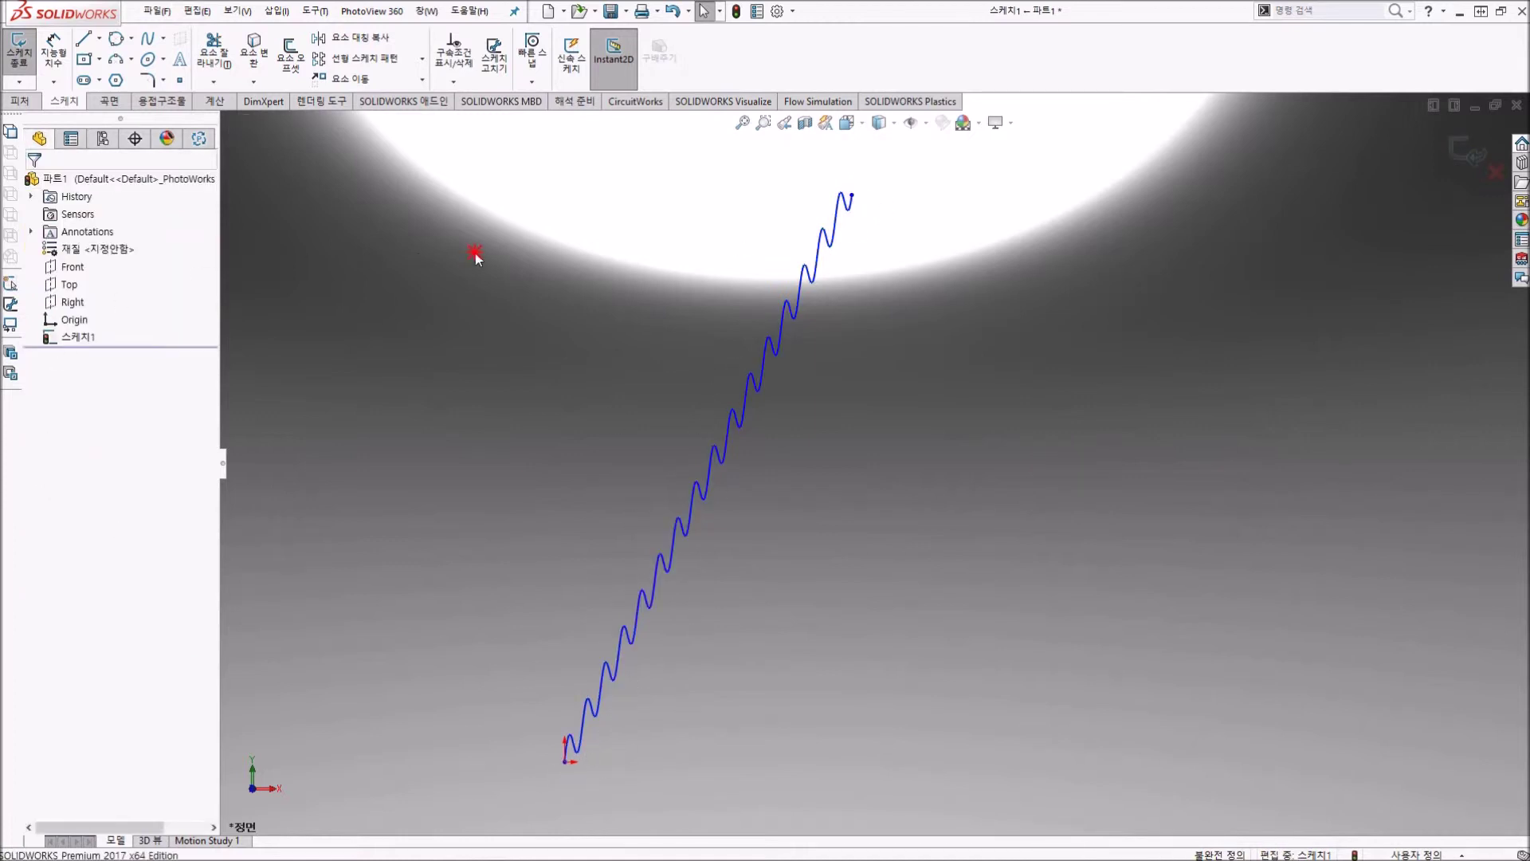
# Step: Select the equation-driven sine curve and delete it
pyautogui.click(748, 376)
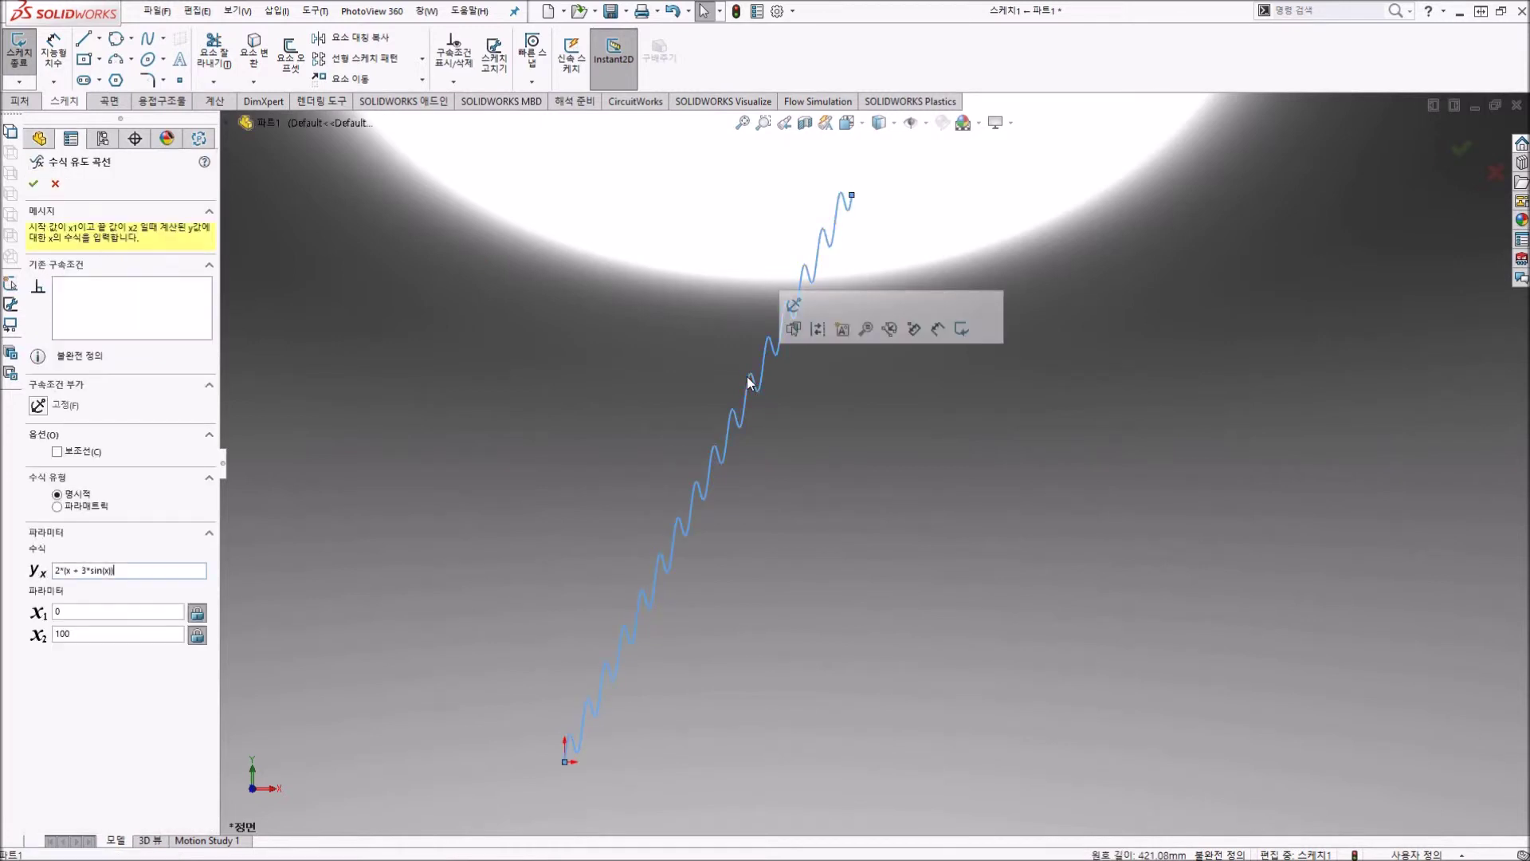
pyautogui.press('Delete')
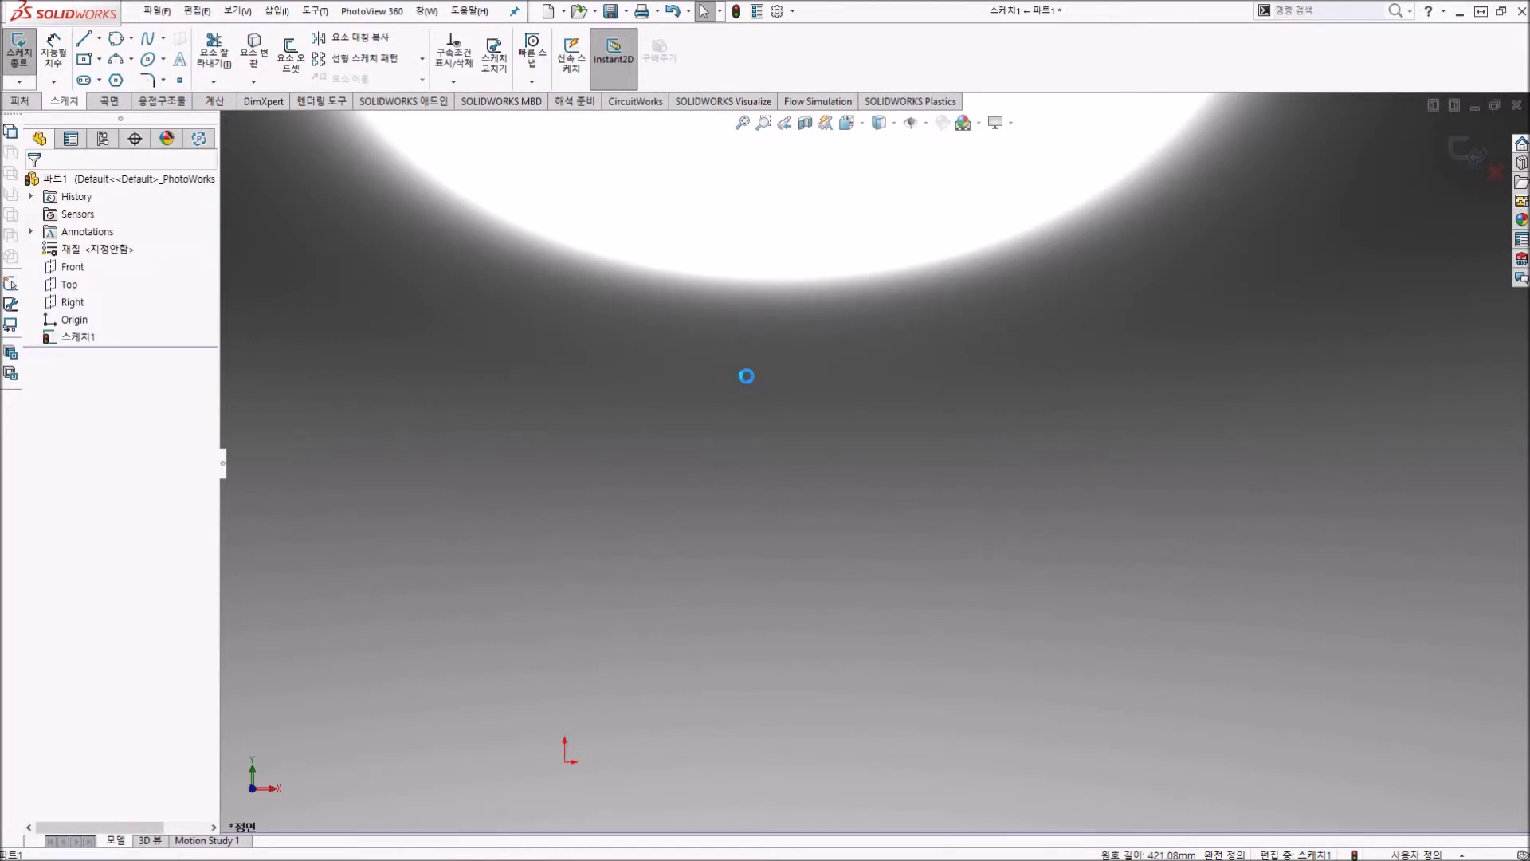
pyautogui.click(164, 39)
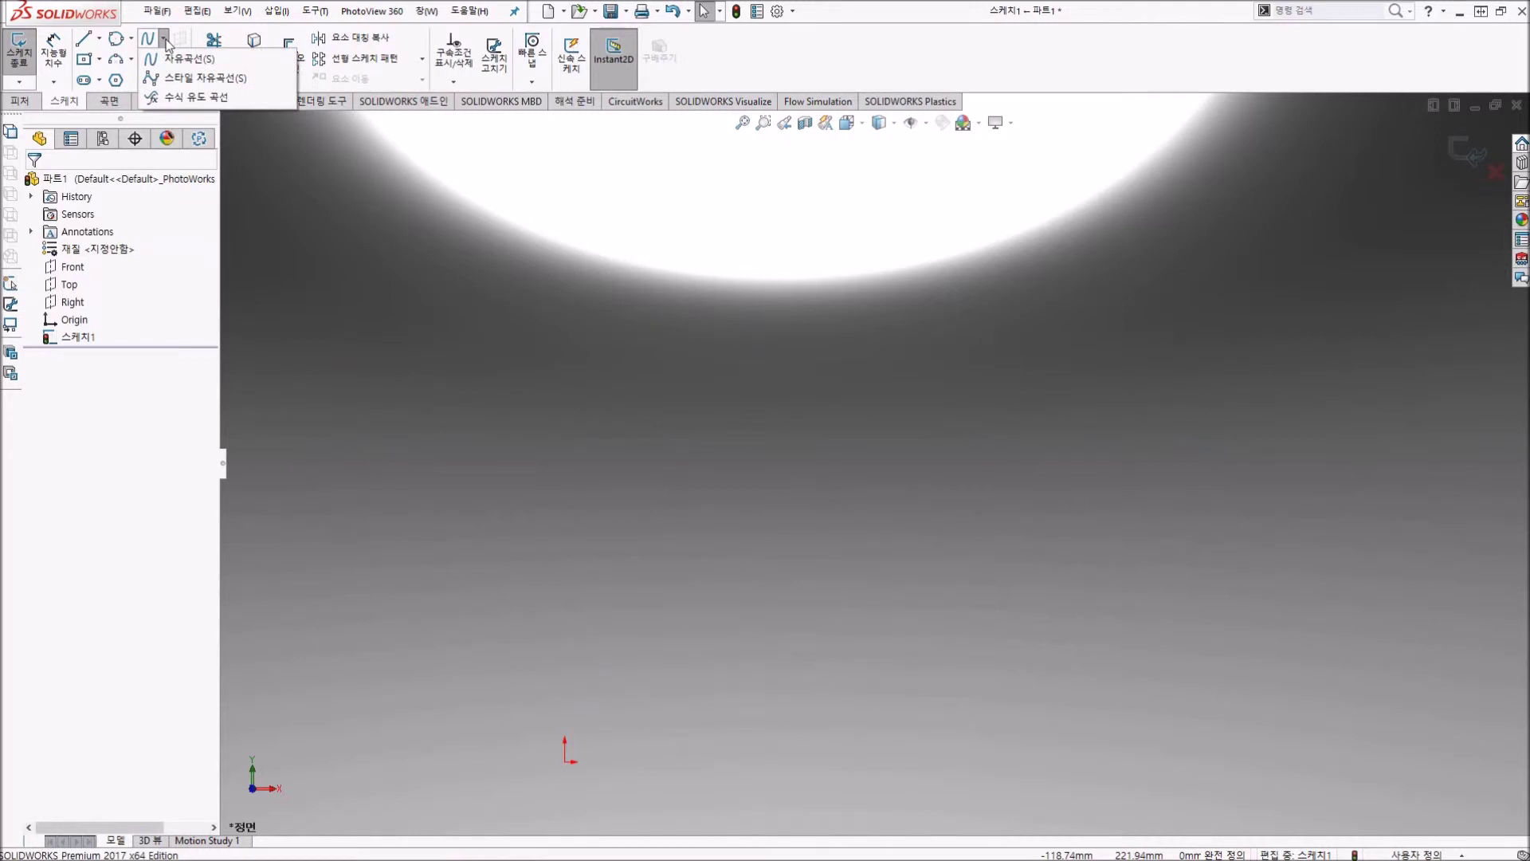
# Step: Draw a horizontal line from the origin out to the right
pyautogui.click(165, 39)
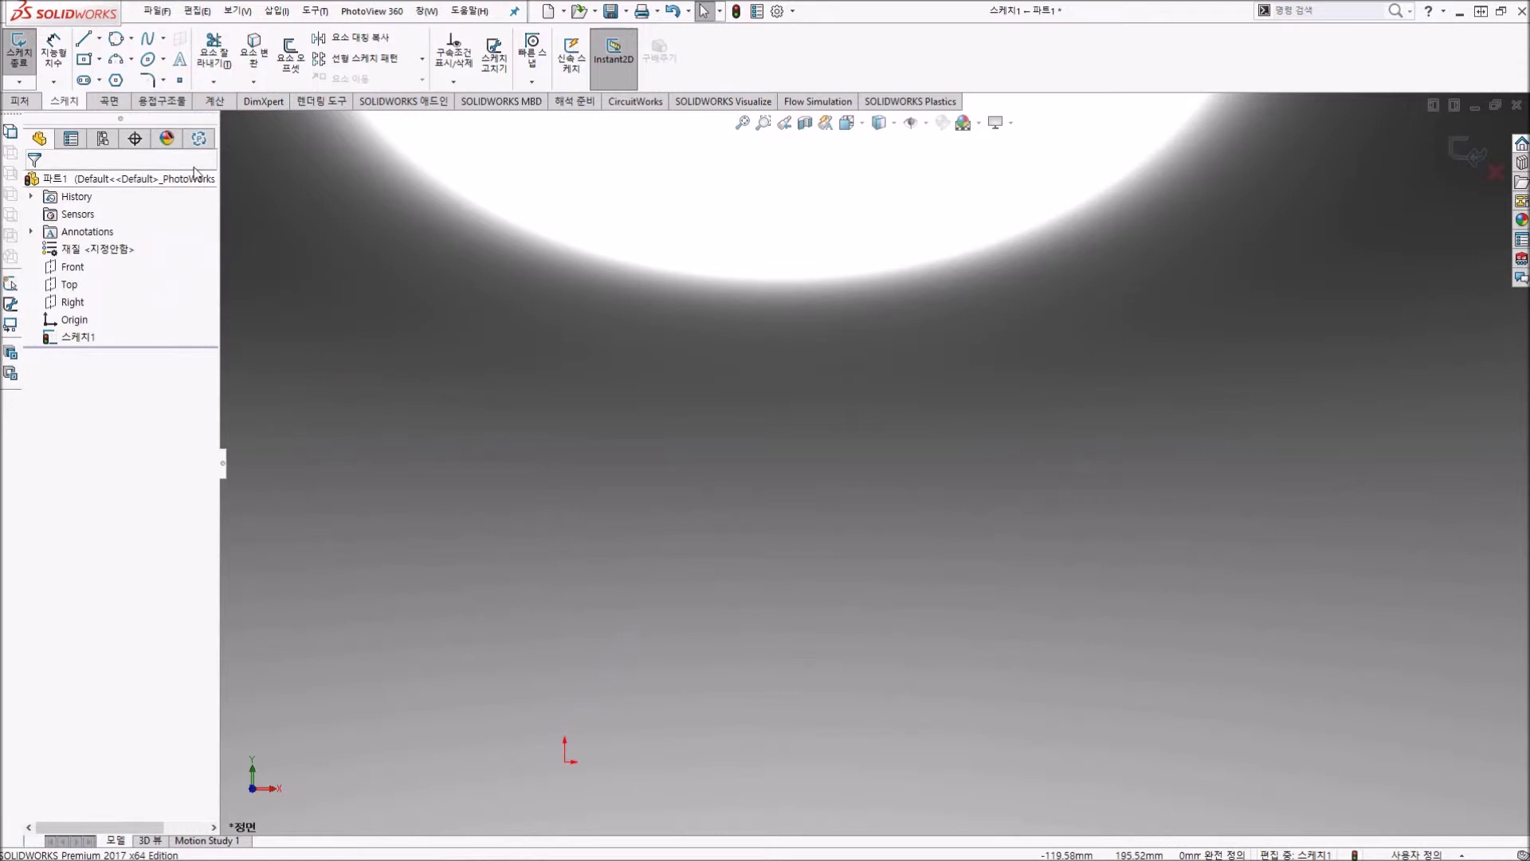
pyautogui.click(214, 82)
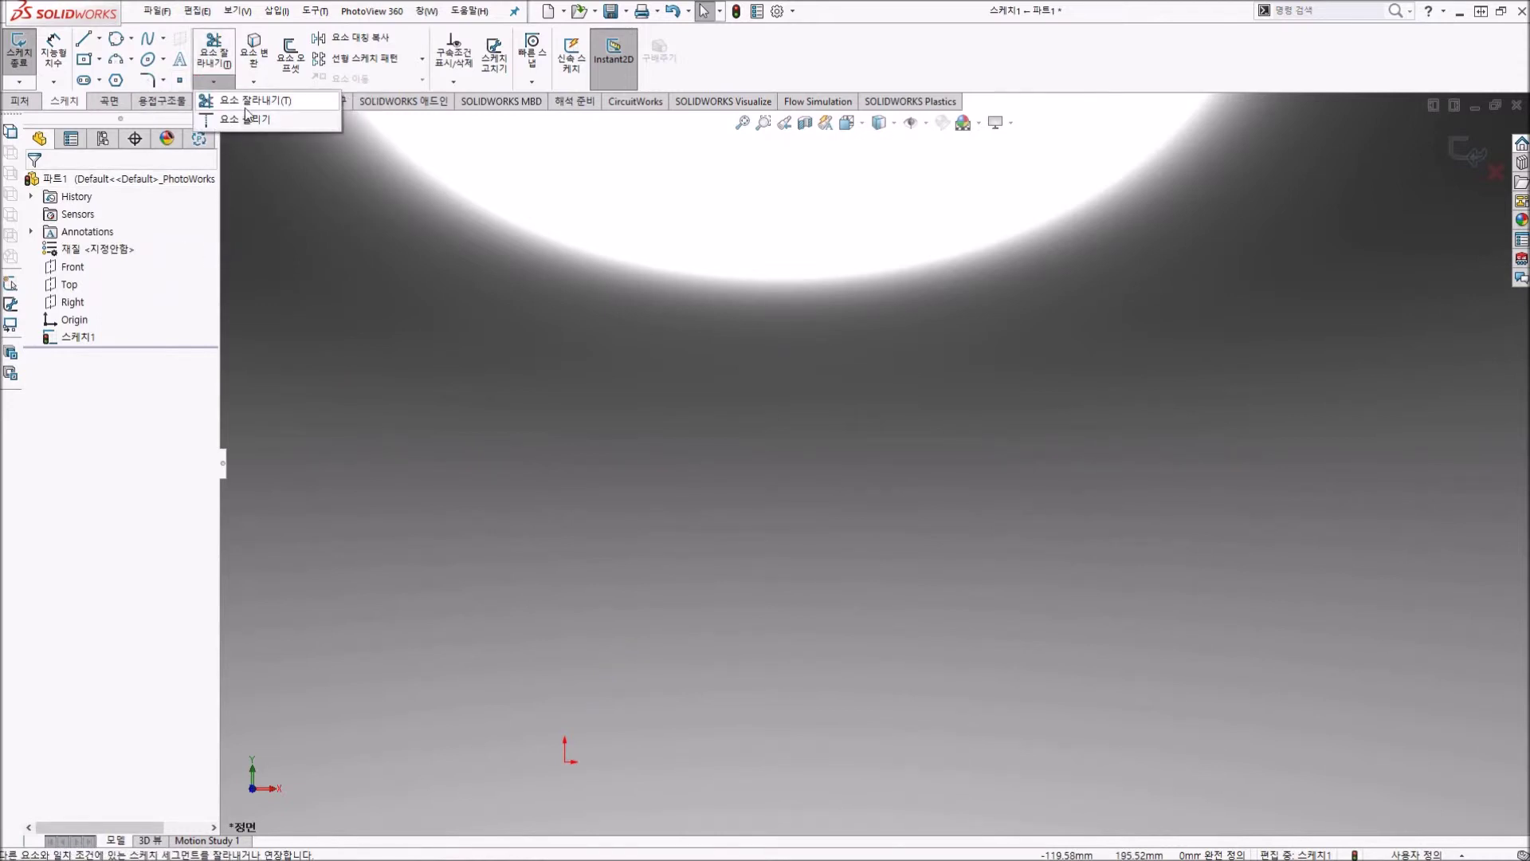
pyautogui.click(547, 372)
pyautogui.press('l')
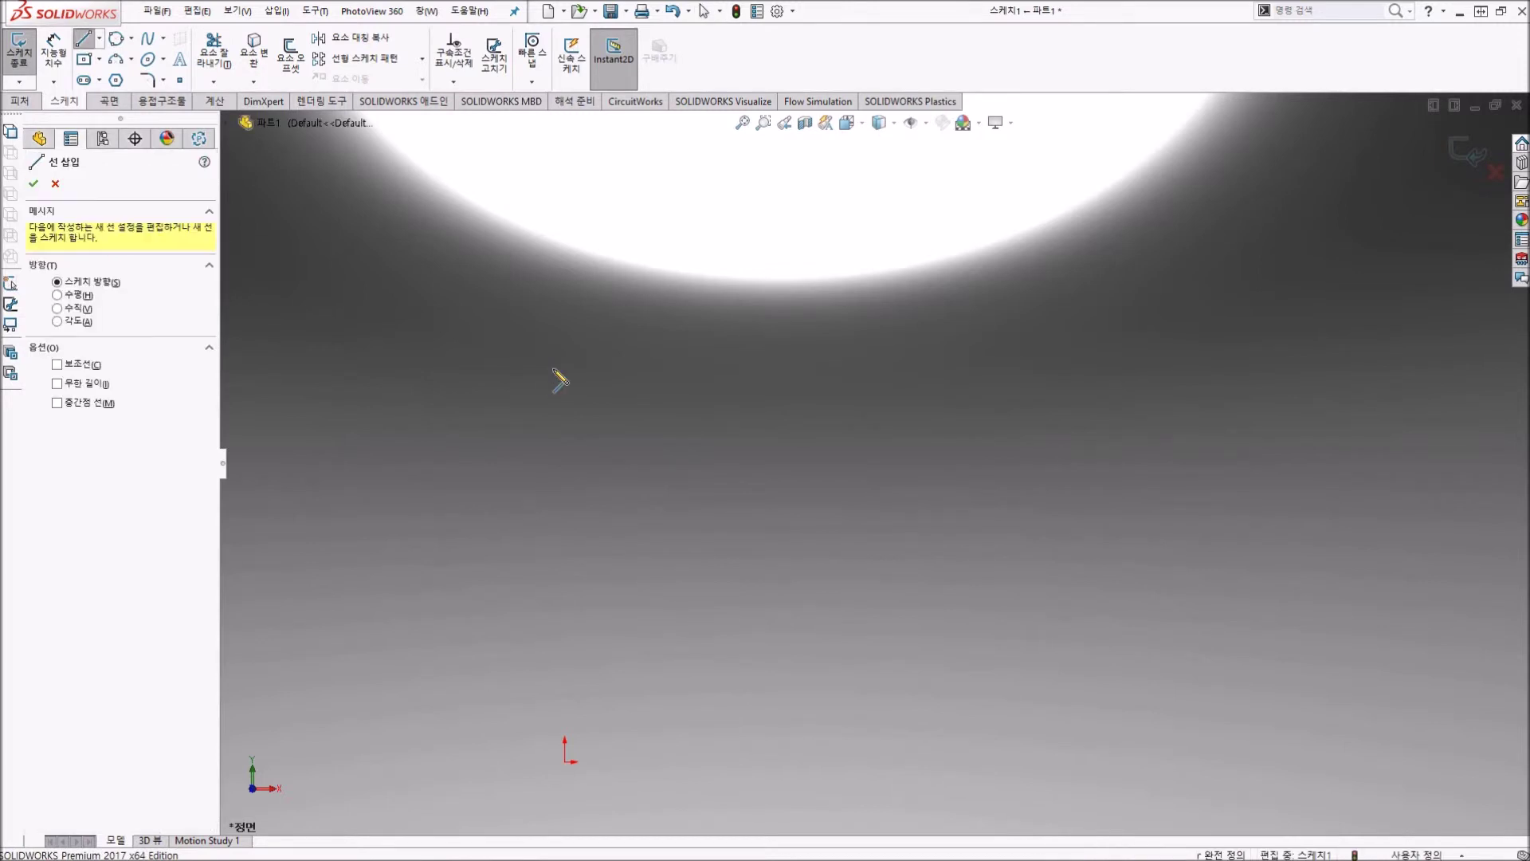
pyautogui.click(566, 761)
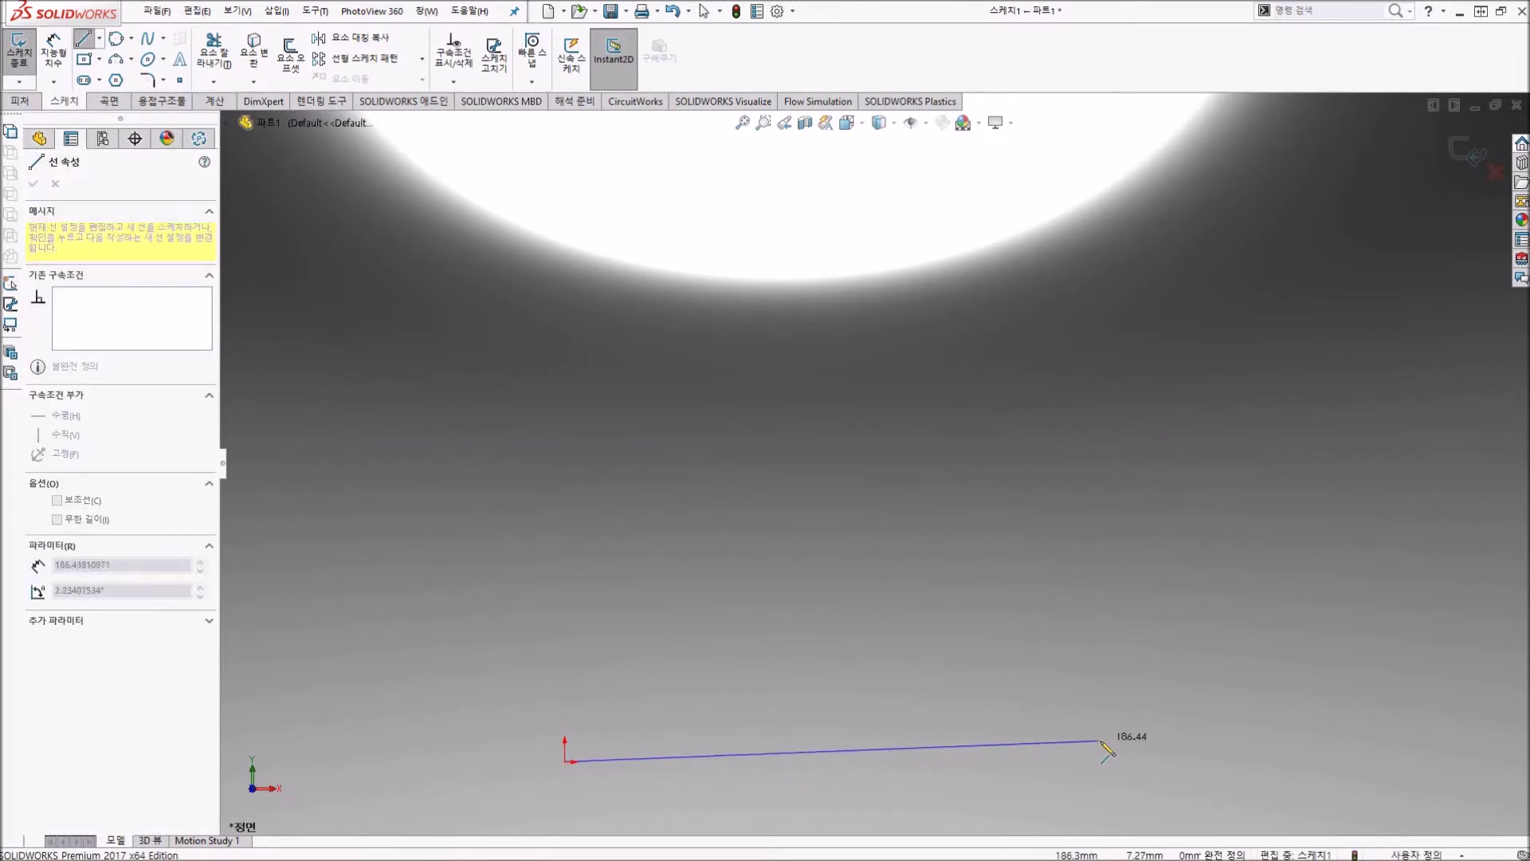
pyautogui.click(1114, 761)
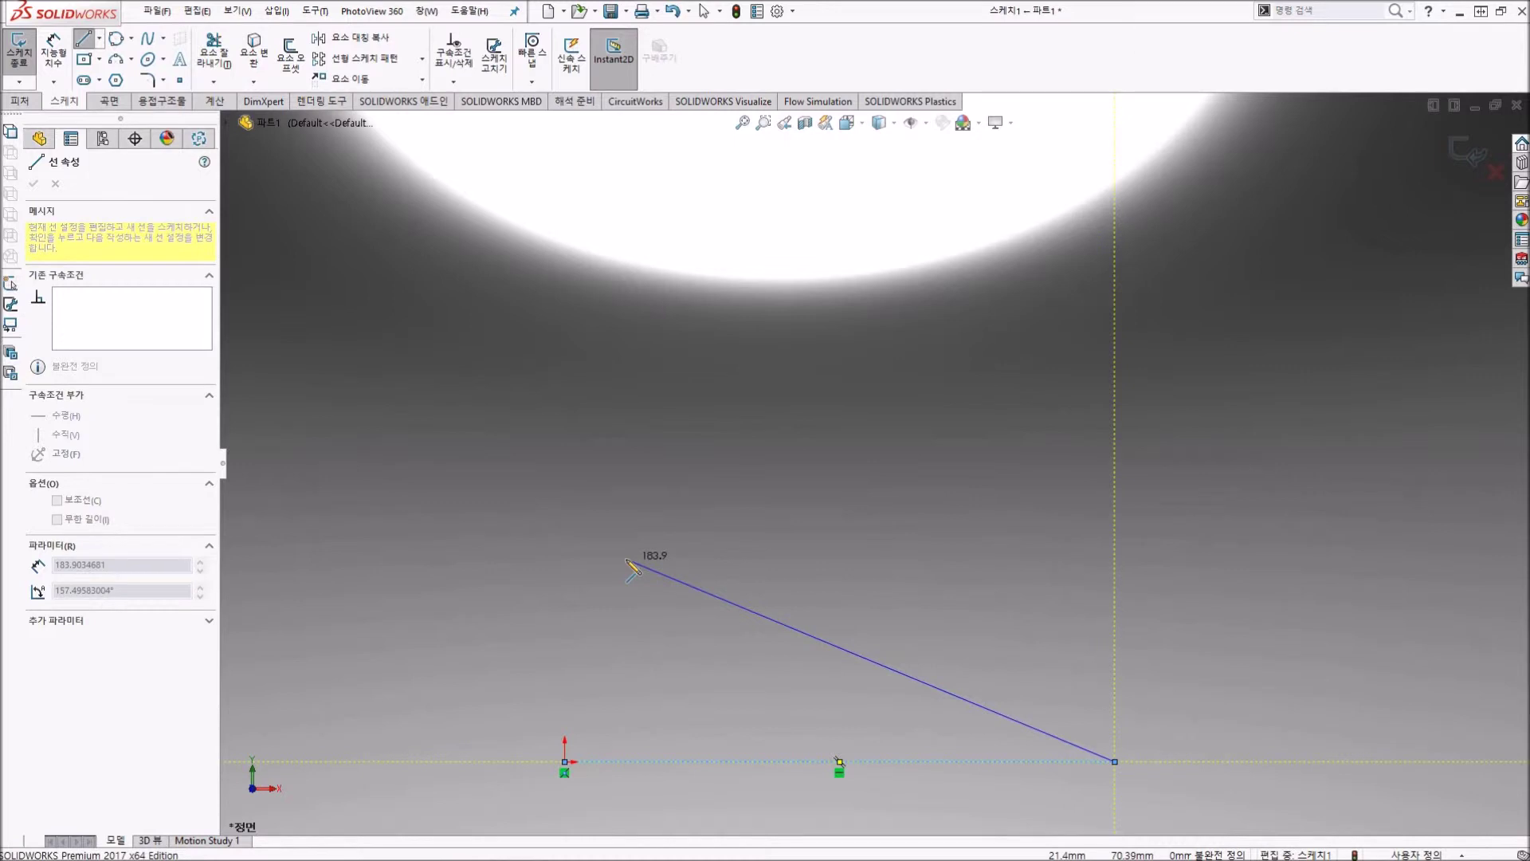
pyautogui.press('Escape')
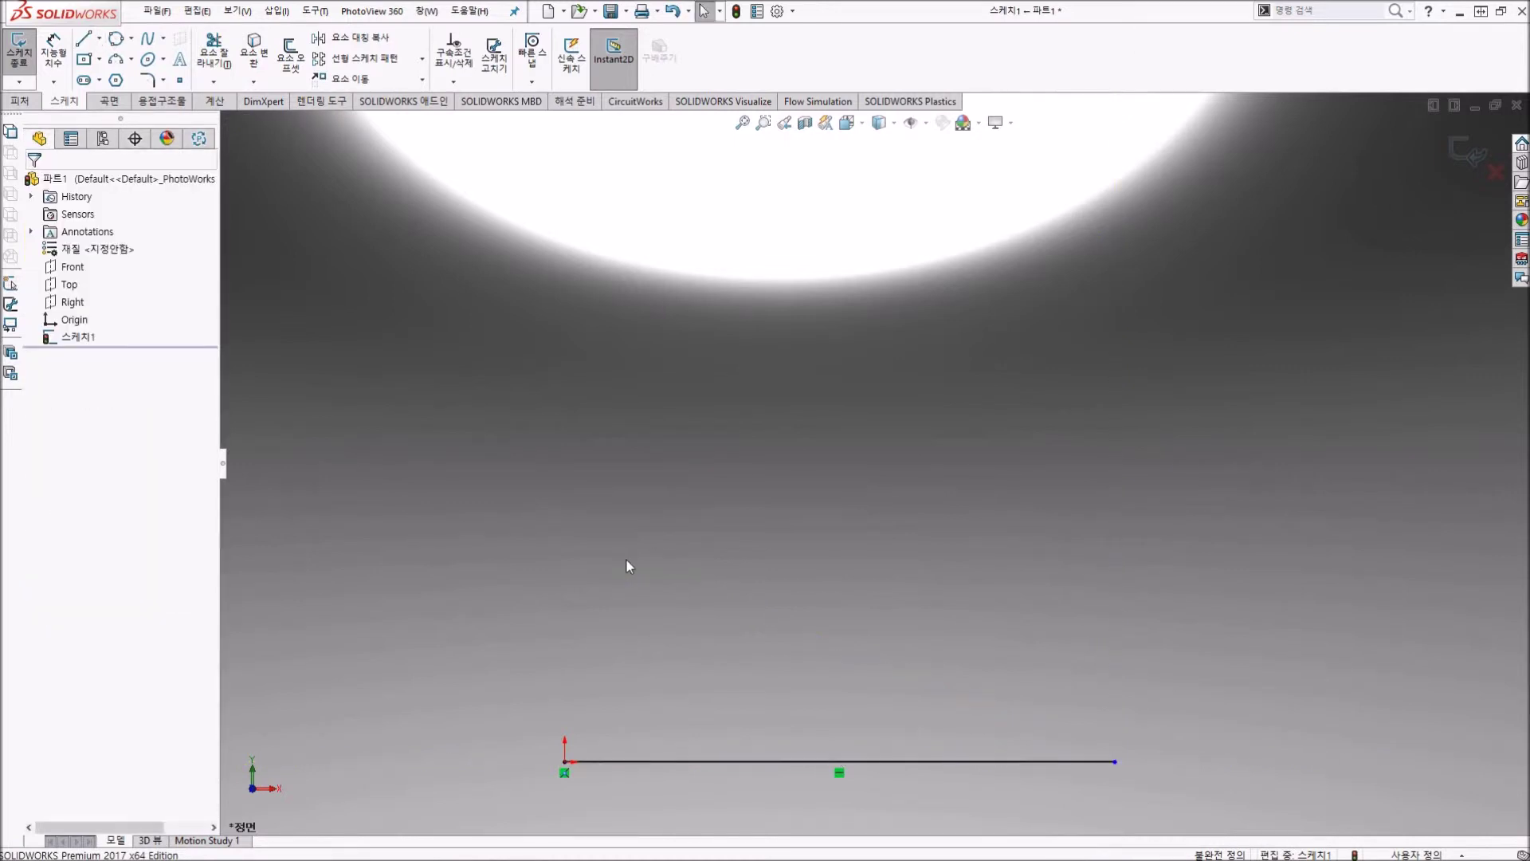
# Step: Draw a vertical line from the origin straight upward
pyautogui.press('l')
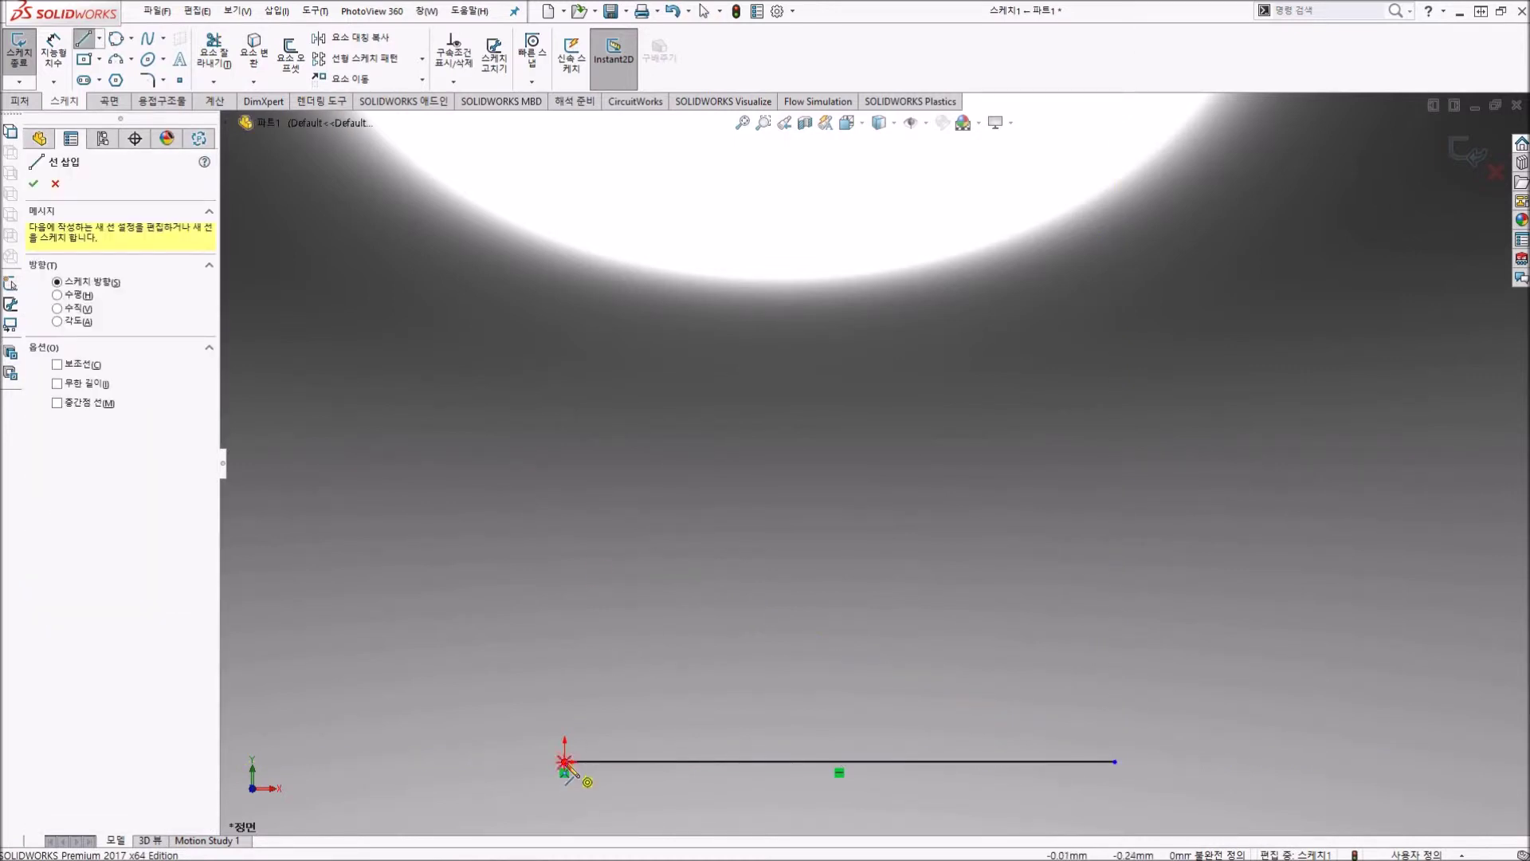
pyautogui.click(565, 762)
pyautogui.click(565, 332)
pyautogui.press('Escape')
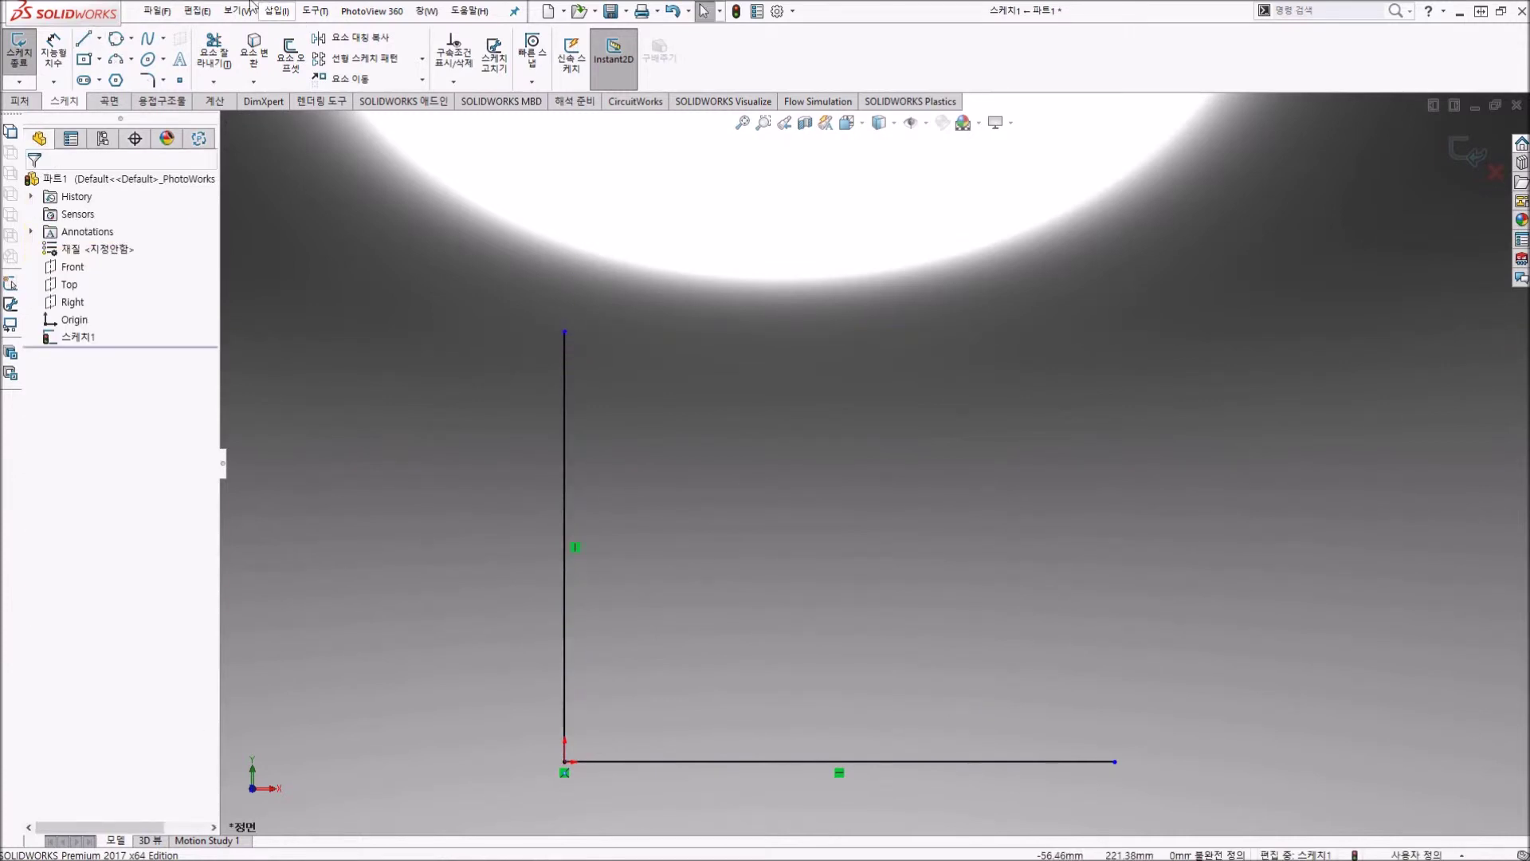
pyautogui.click(214, 52)
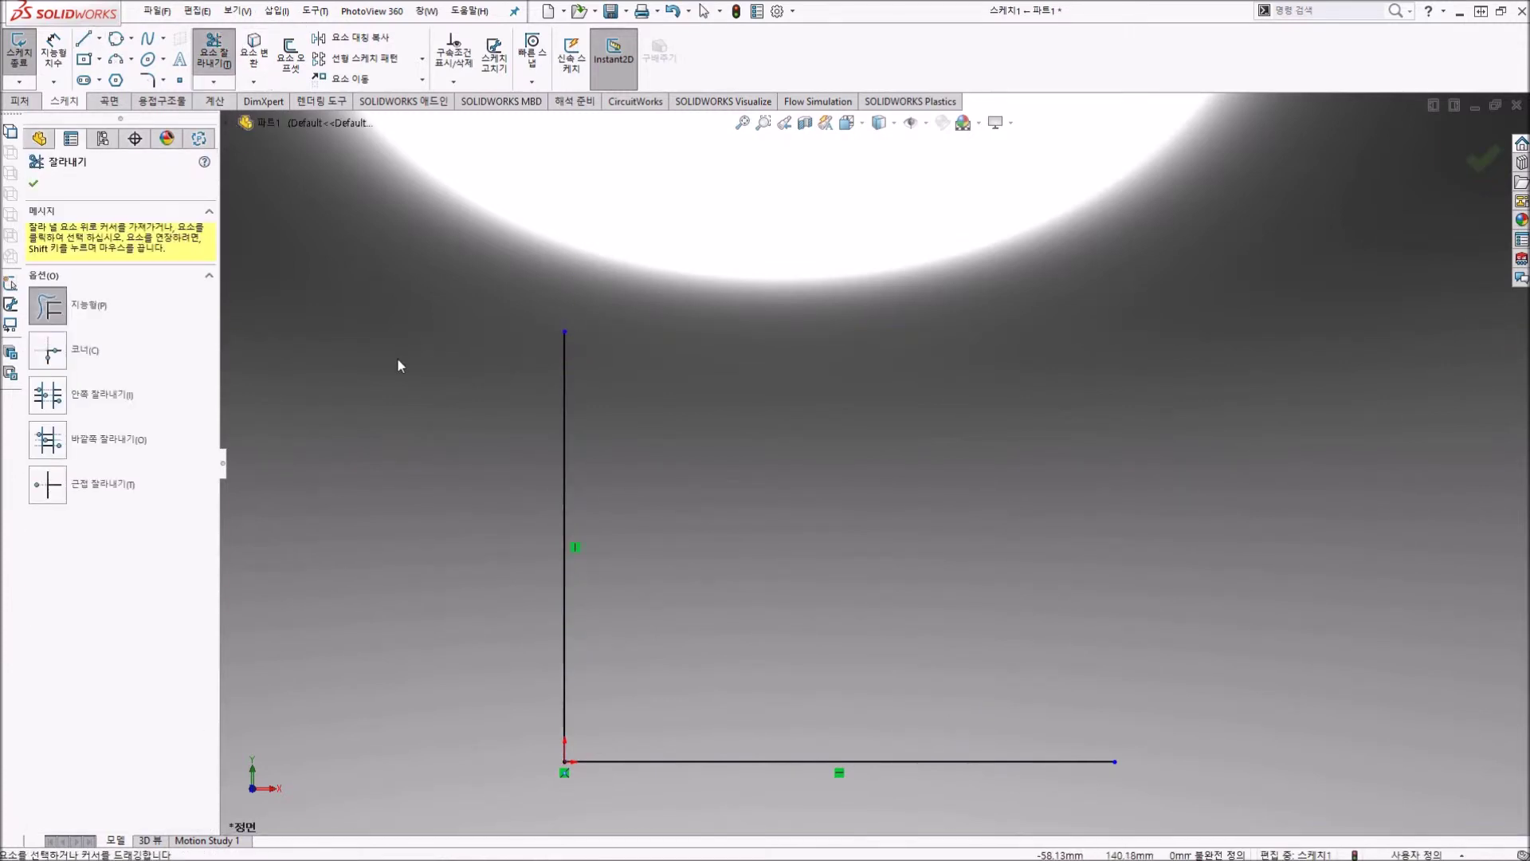
# Step: Sketch a short line and a chain of diagonal lines crossing the vertical and horizontal lines
pyautogui.press('l')
pyautogui.click(755, 752)
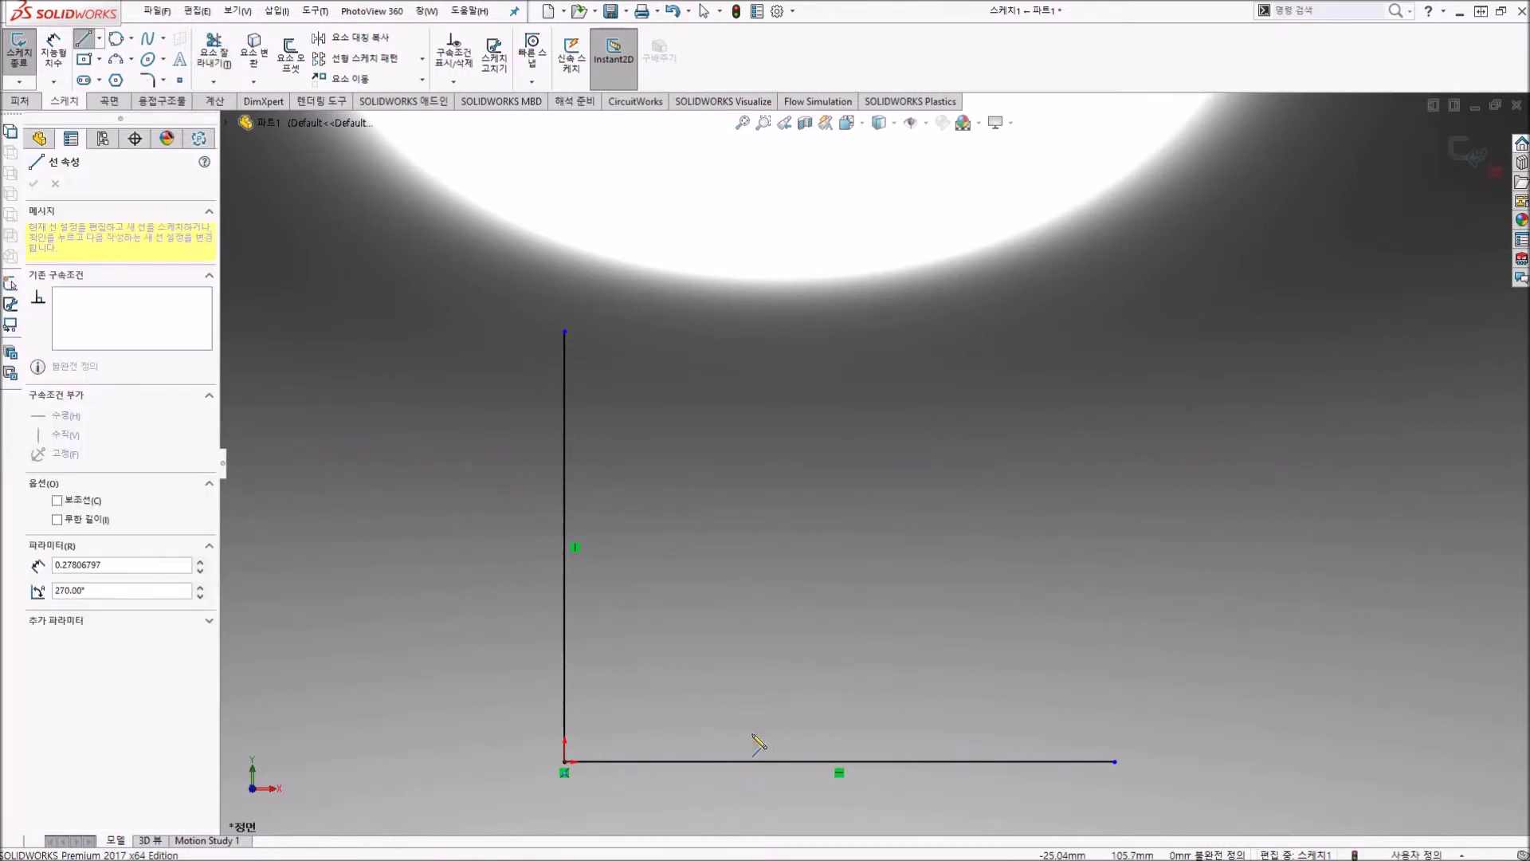
pyautogui.moveTo(493, 457); pyautogui.dragTo(518, 477)
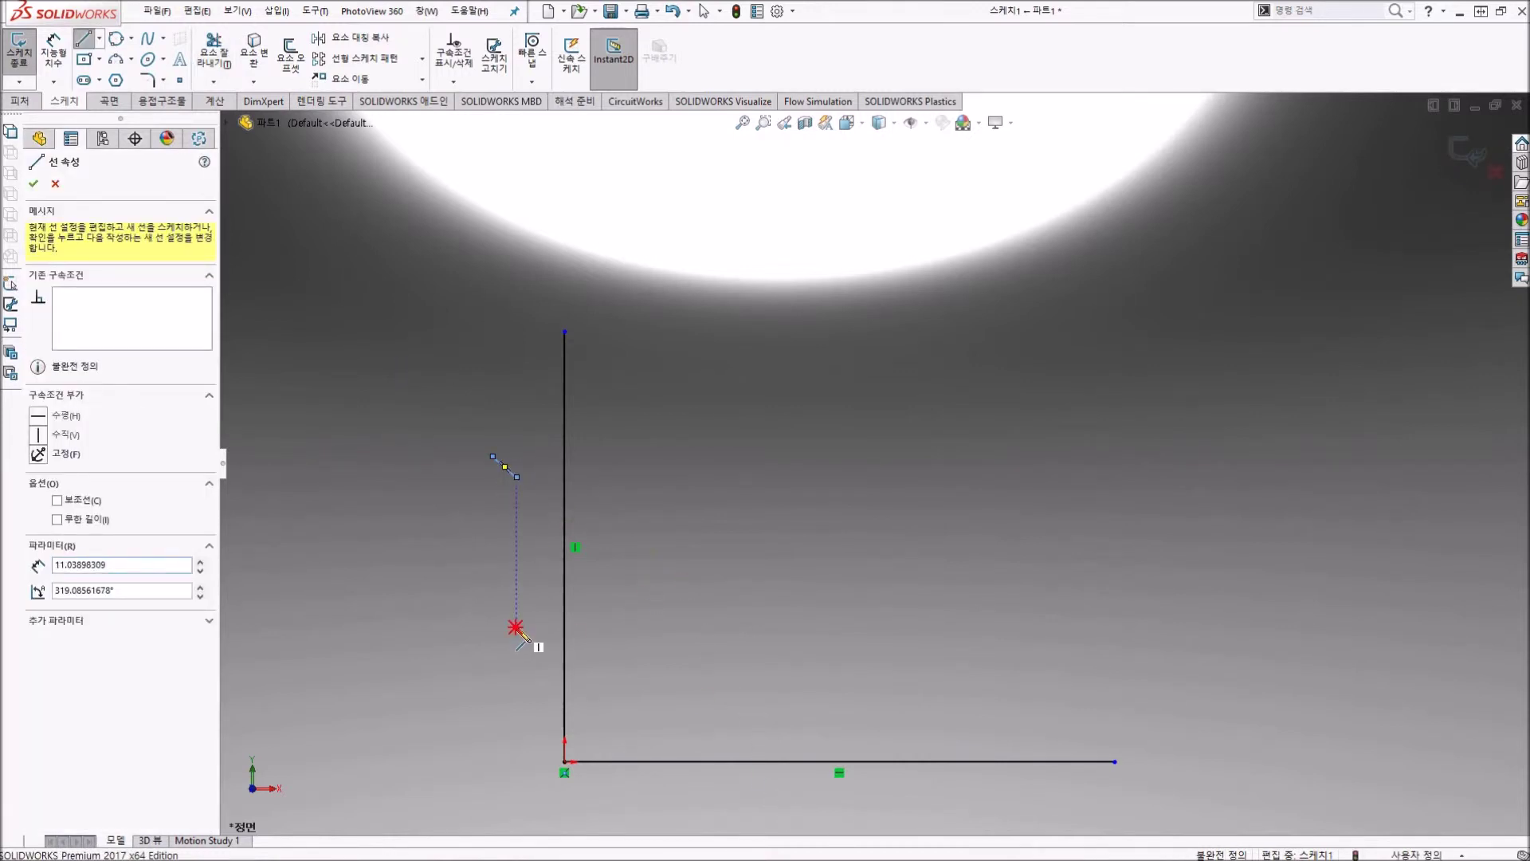
pyautogui.click(517, 627)
pyautogui.click(896, 787)
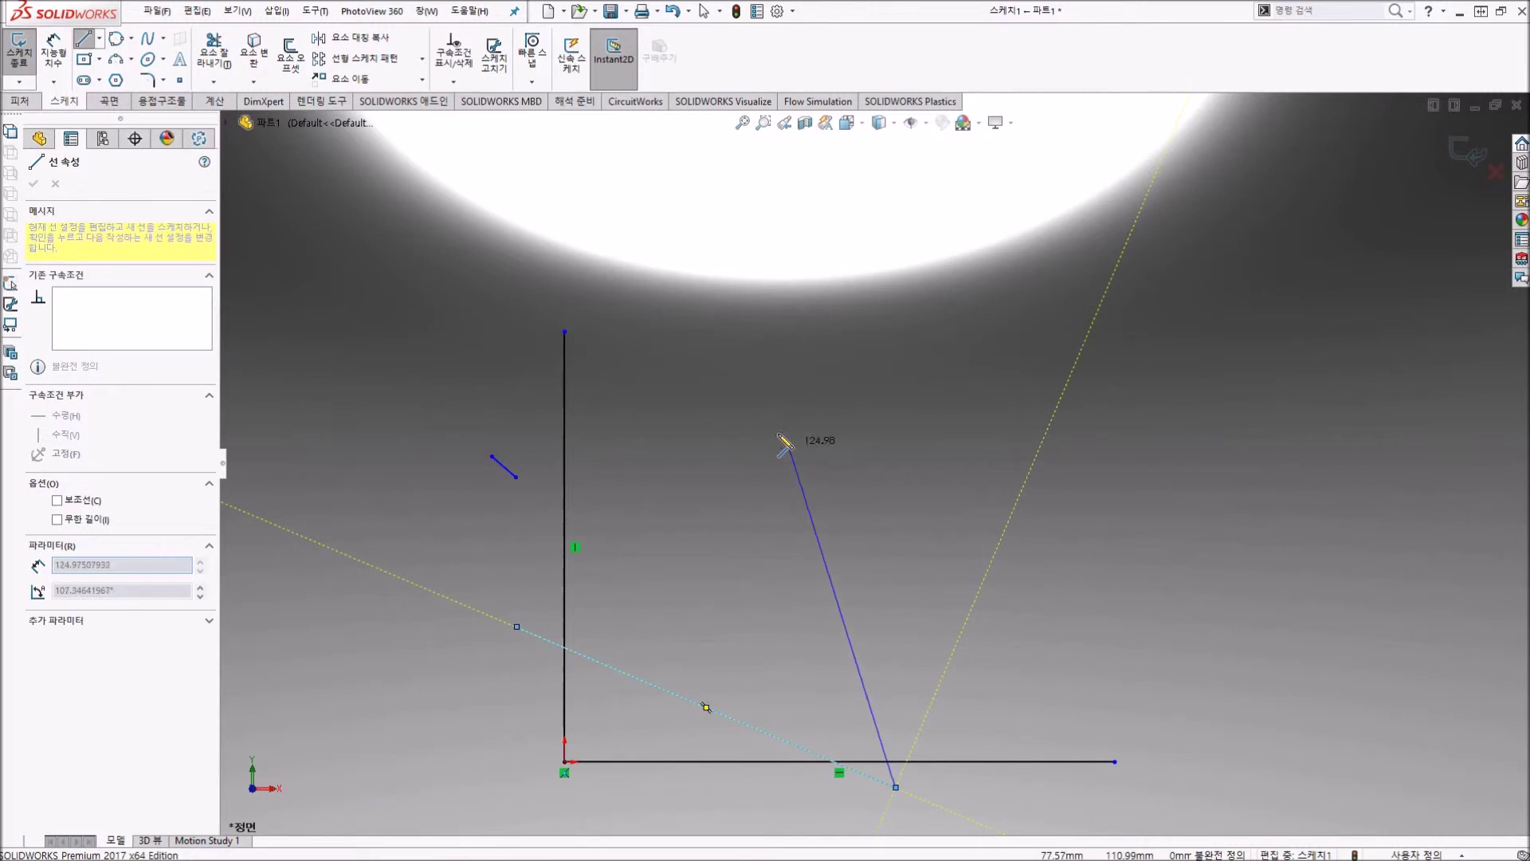
pyautogui.click(517, 379)
pyautogui.click(1093, 797)
pyautogui.press('Escape')
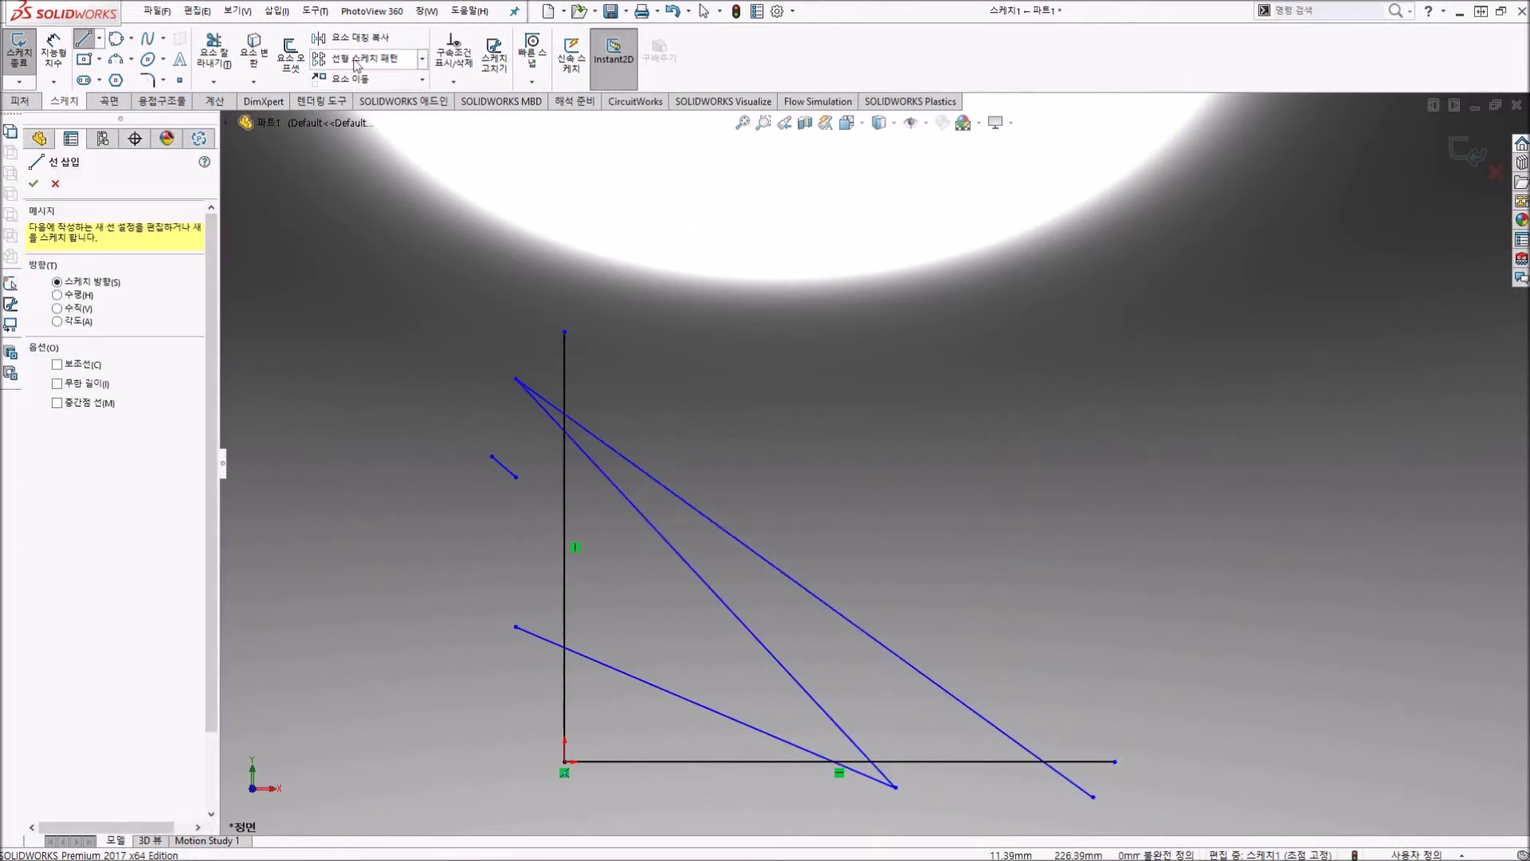
pyautogui.click(221, 67)
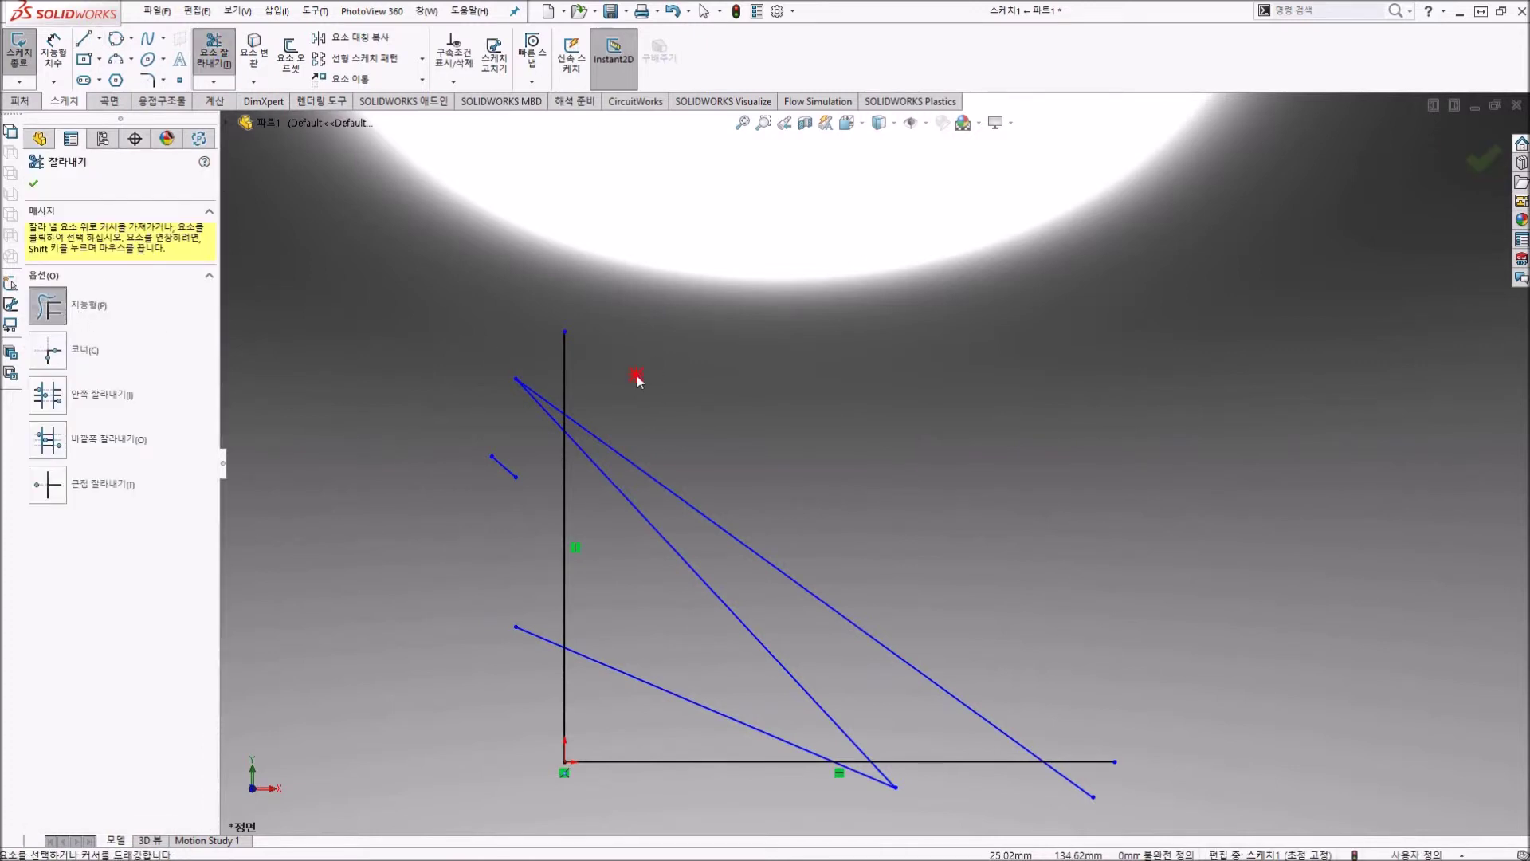
# Step: Trim the vertical line and the lower diagonal's overhang, then undo a corner trim on the long diagonal
pyautogui.moveTo(690, 370)
pyautogui.mouseDown()
pyautogui.moveTo(516, 343)
pyautogui.moveTo(478, 463)
pyautogui.moveTo(540, 653)
pyautogui.moveTo(529, 558)
pyautogui.mouseUp()
pyautogui.click(48, 350)
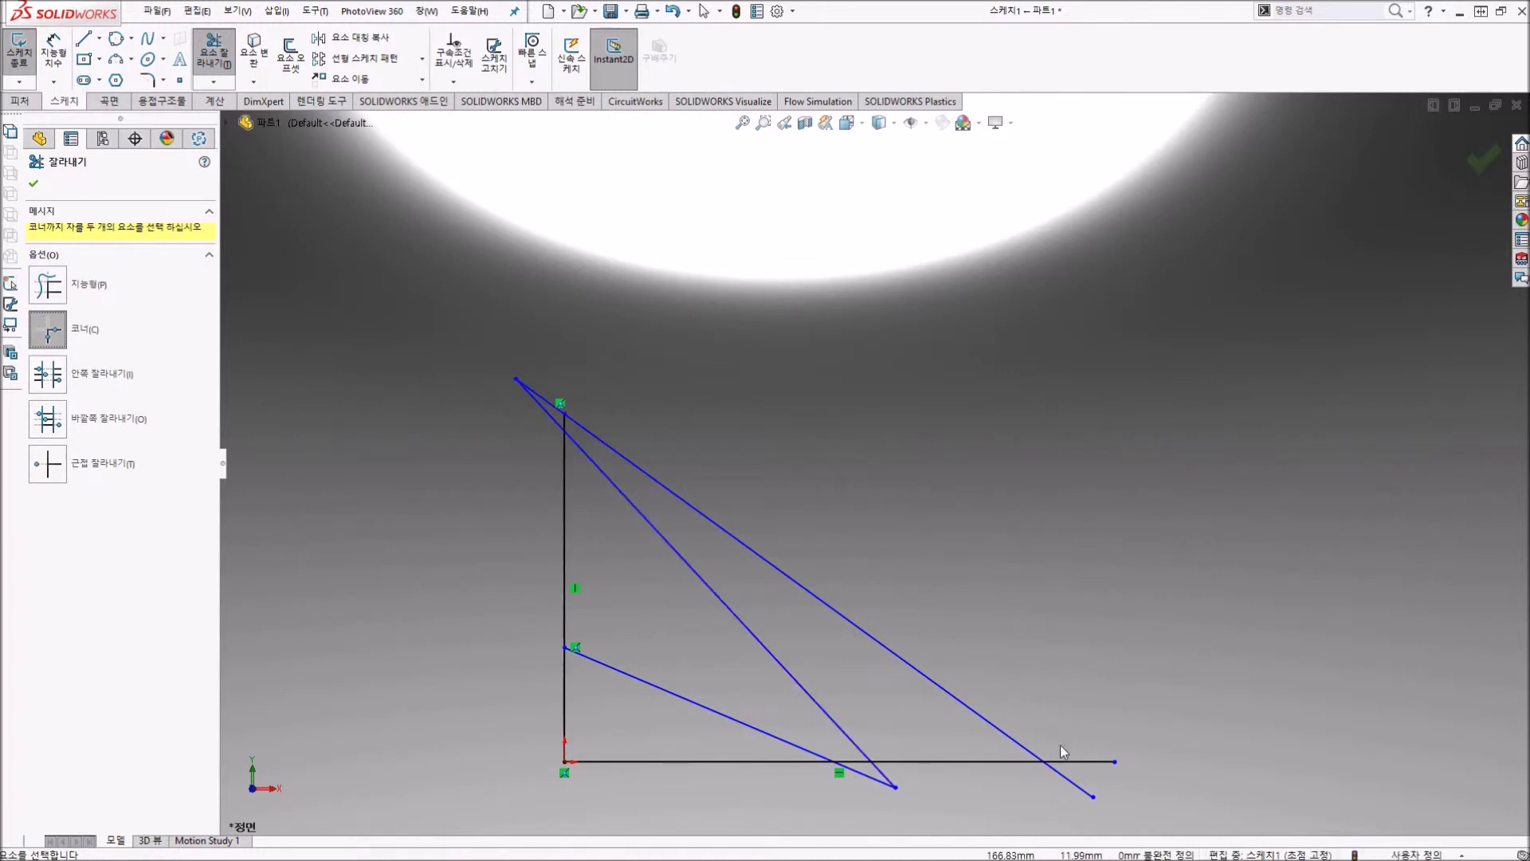
pyautogui.click(1078, 785)
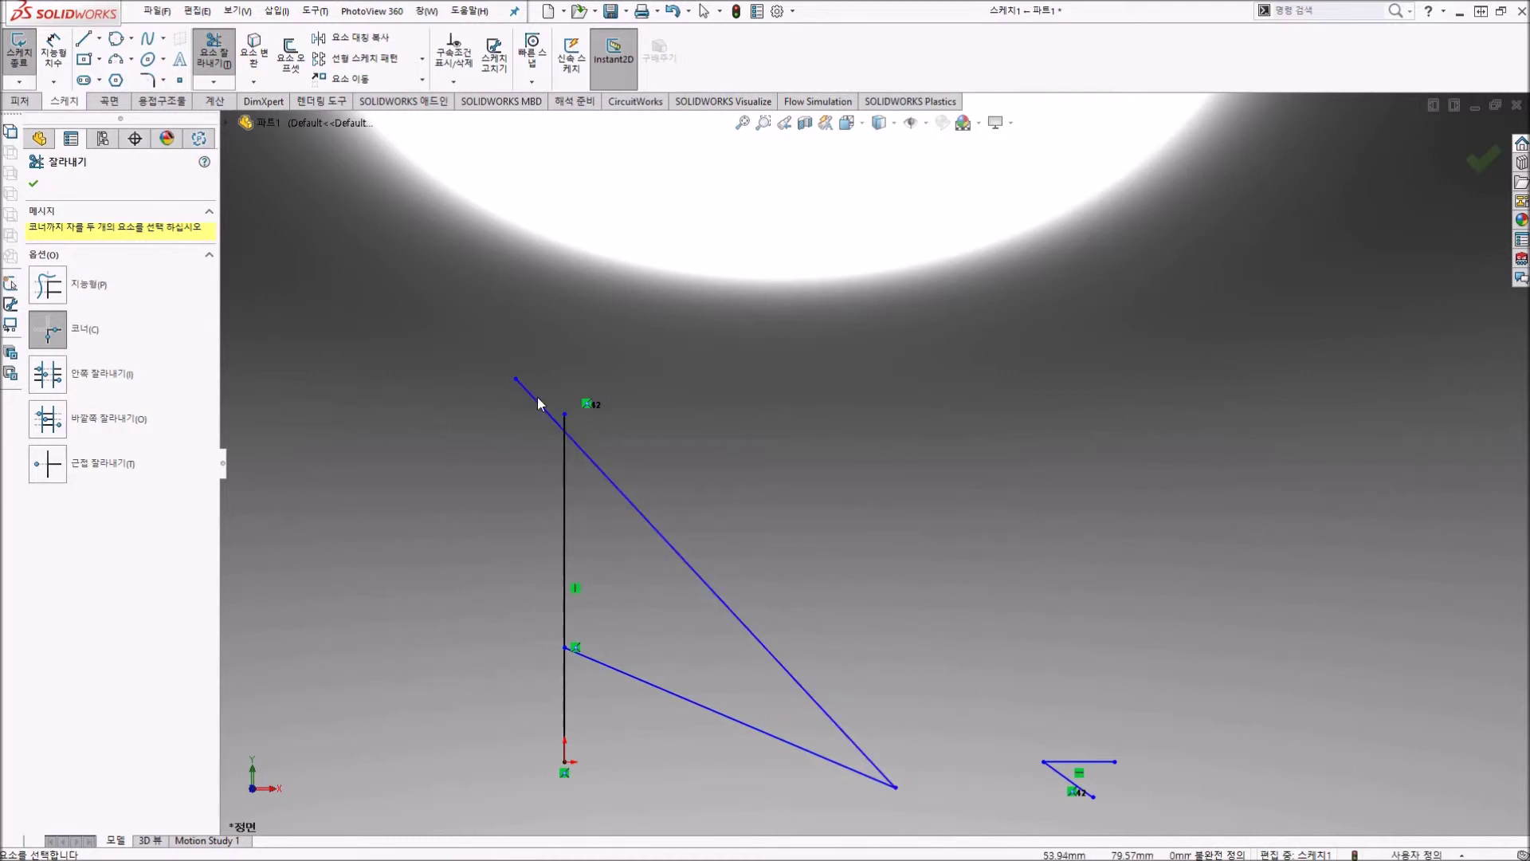
pyautogui.hotkey('ctrl', 'z')
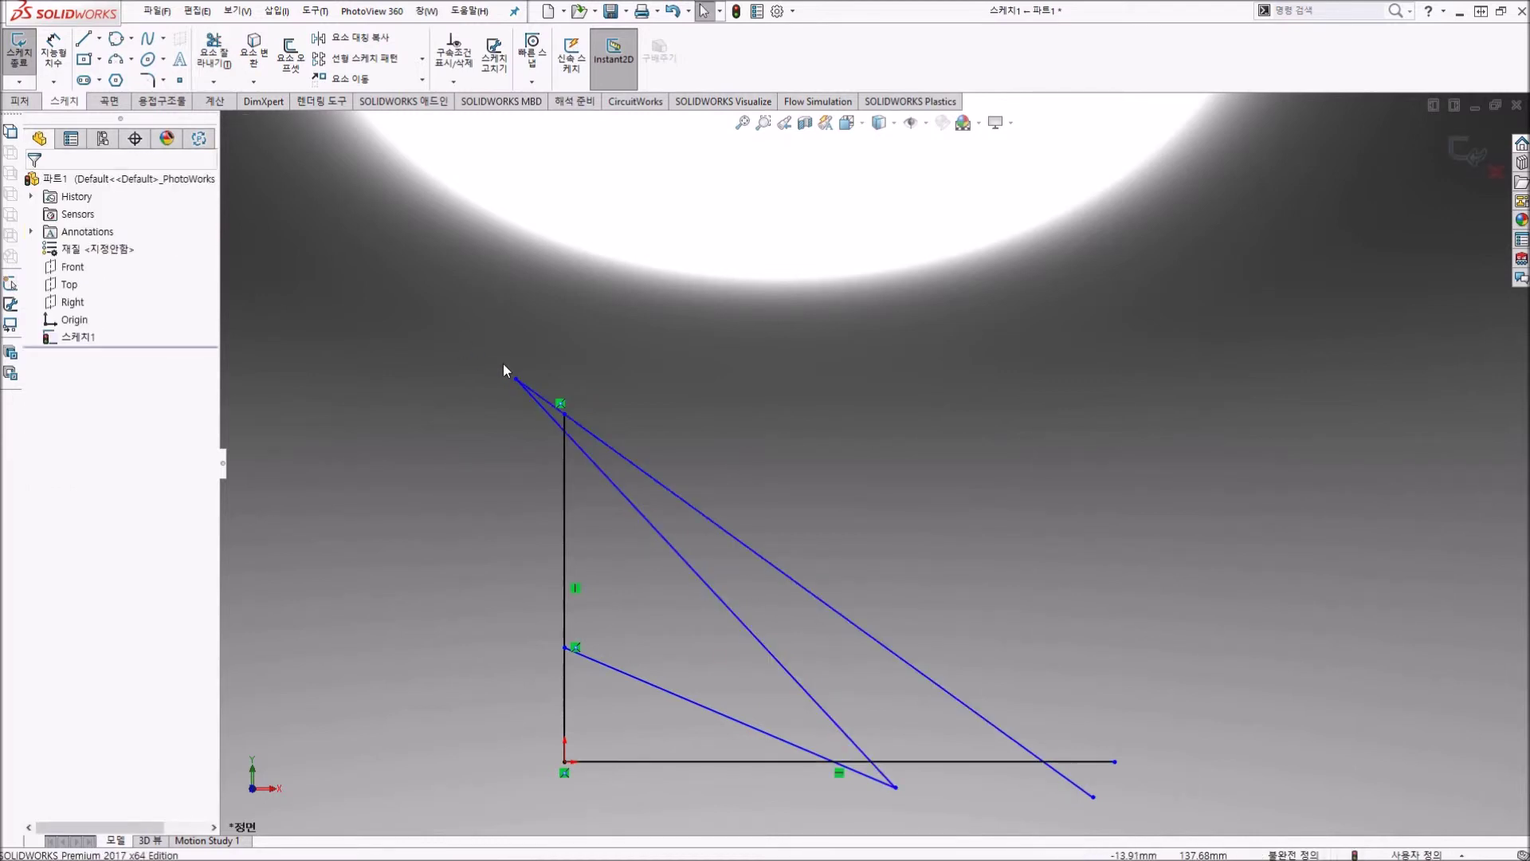
pyautogui.click(214, 49)
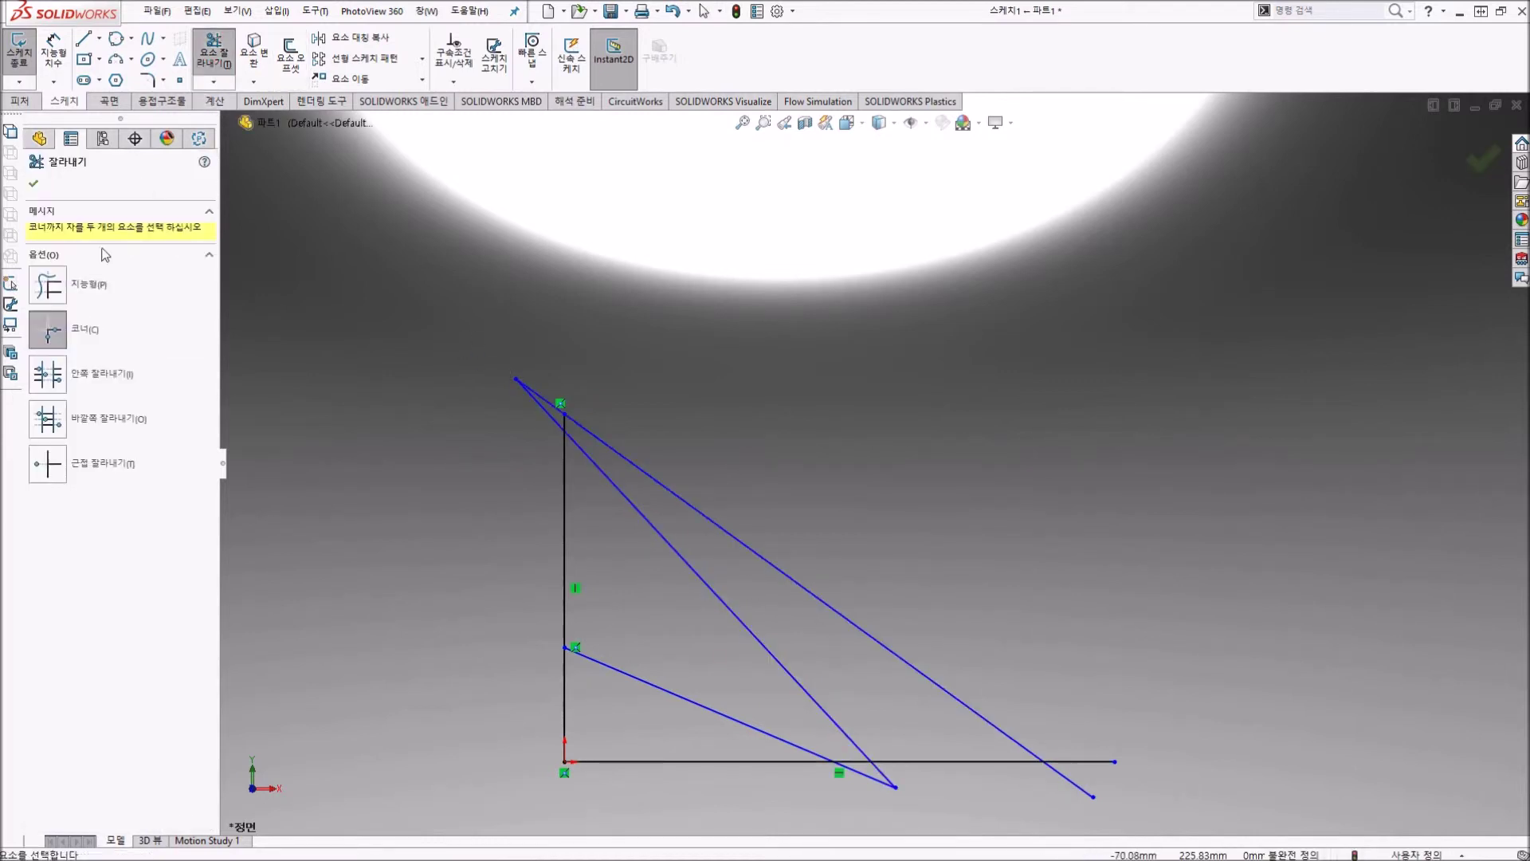
# Step: Cut the middle diagonal inside the vertical/horizontal boundaries and the long diagonal outside them
pyautogui.click(51, 387)
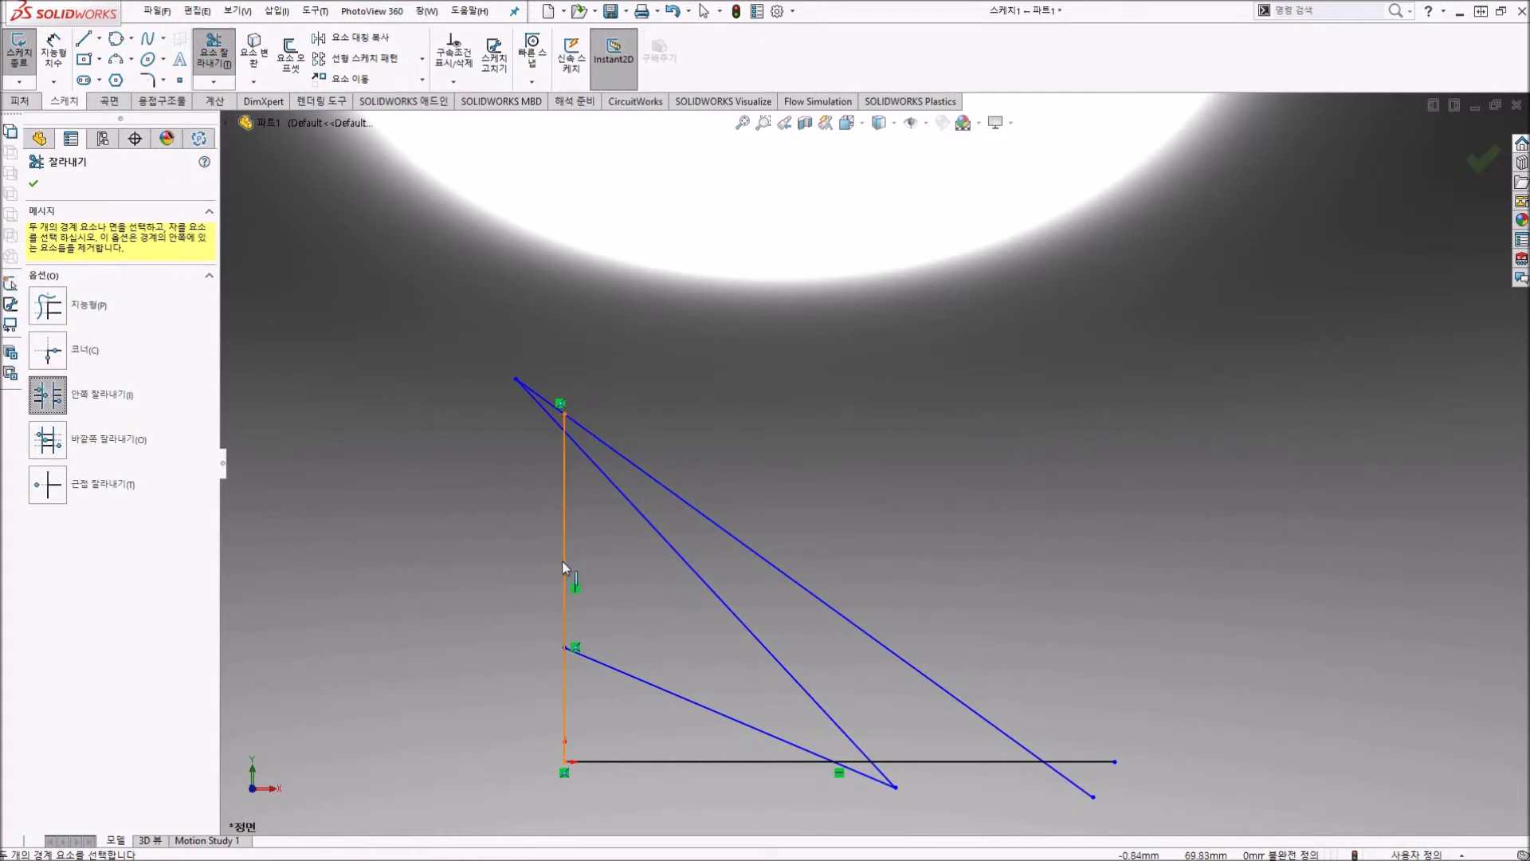
pyautogui.click(561, 559)
pyautogui.click(936, 763)
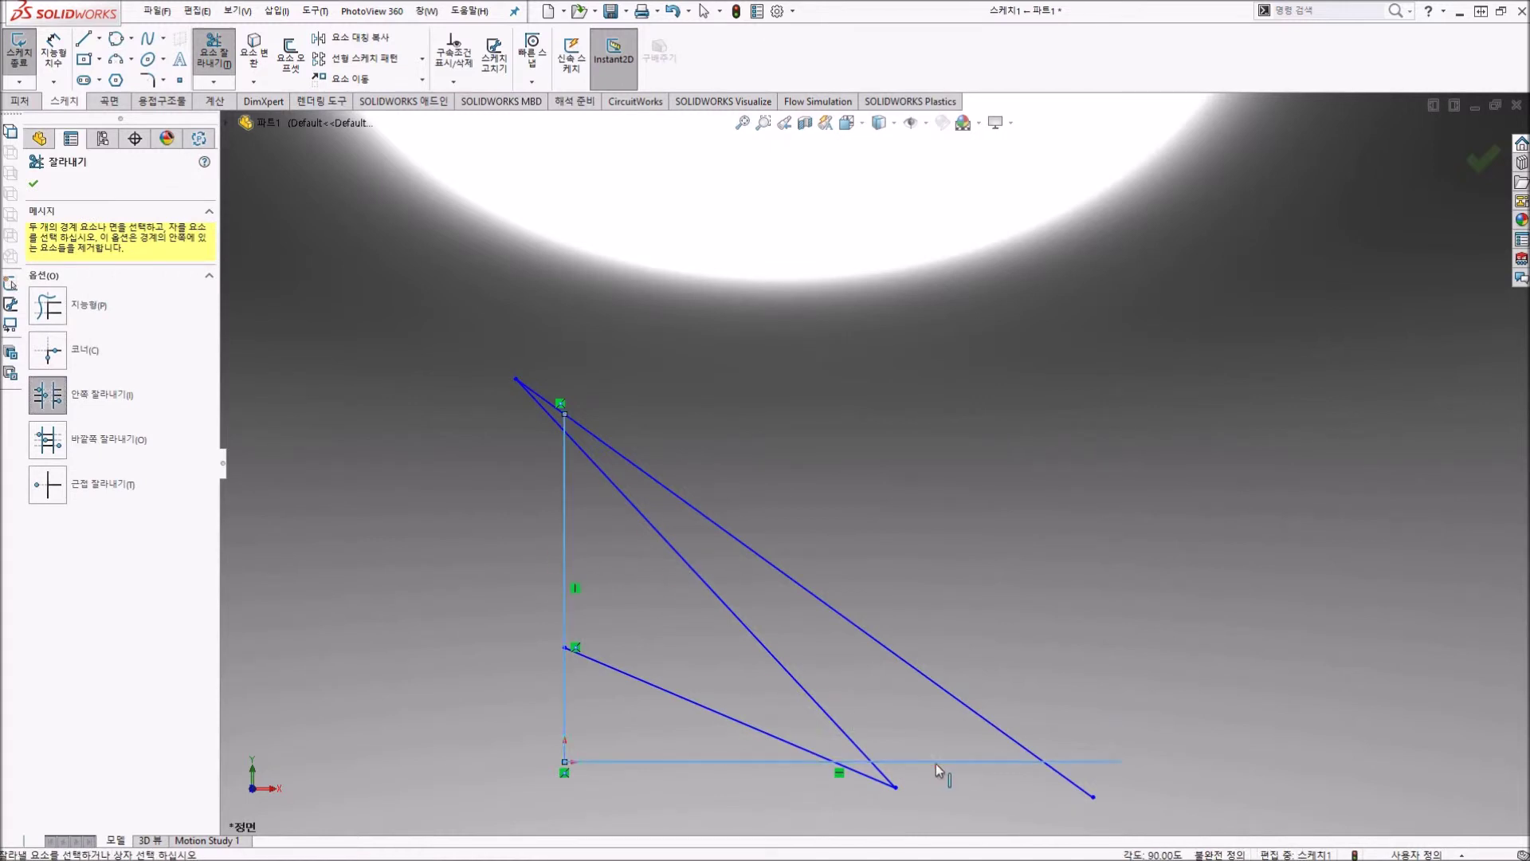
pyautogui.click(797, 681)
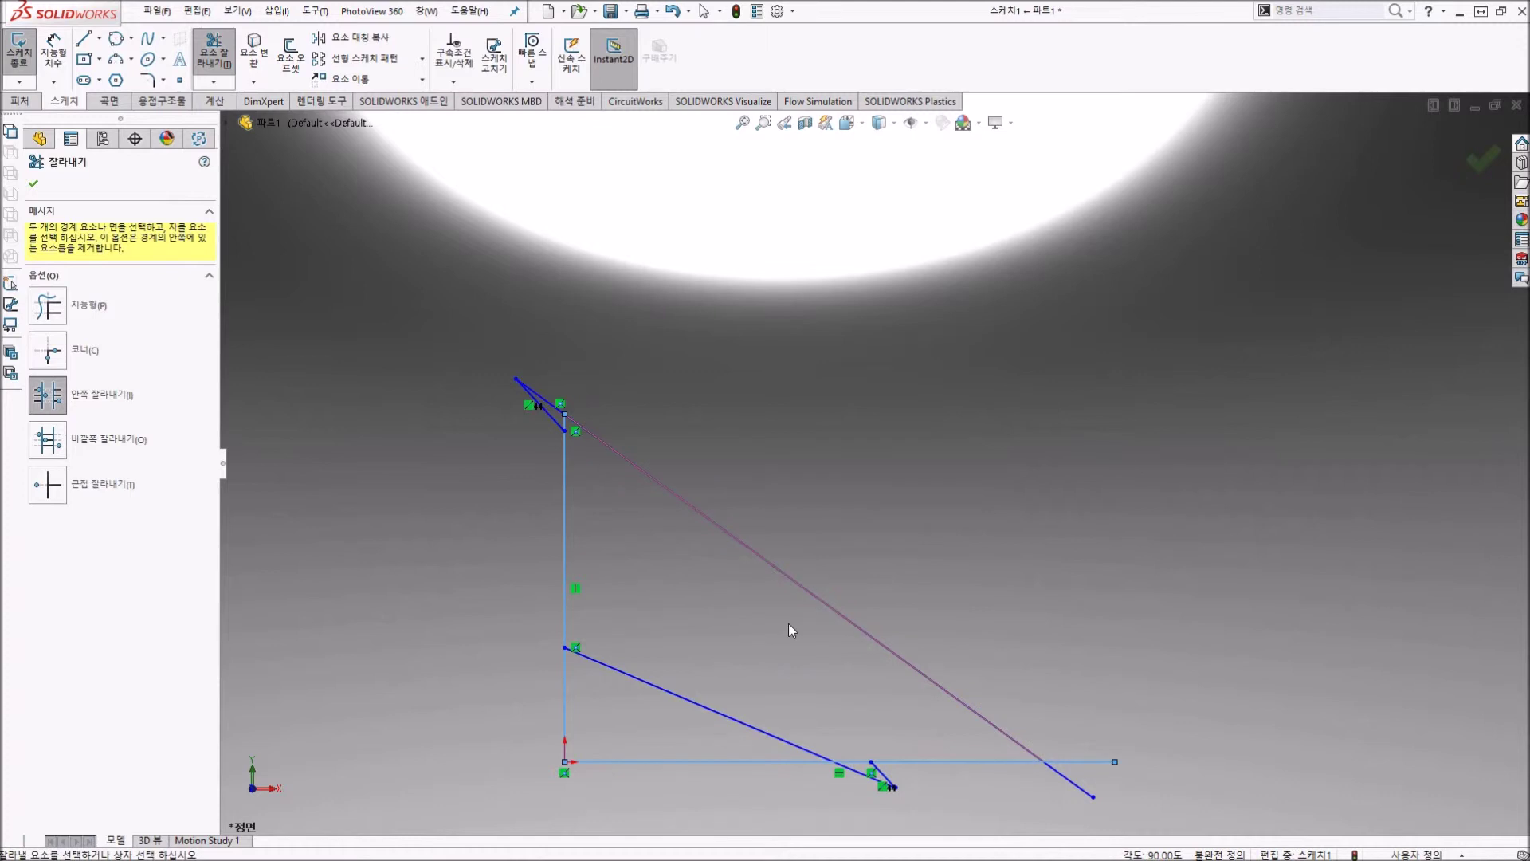
pyautogui.click(58, 456)
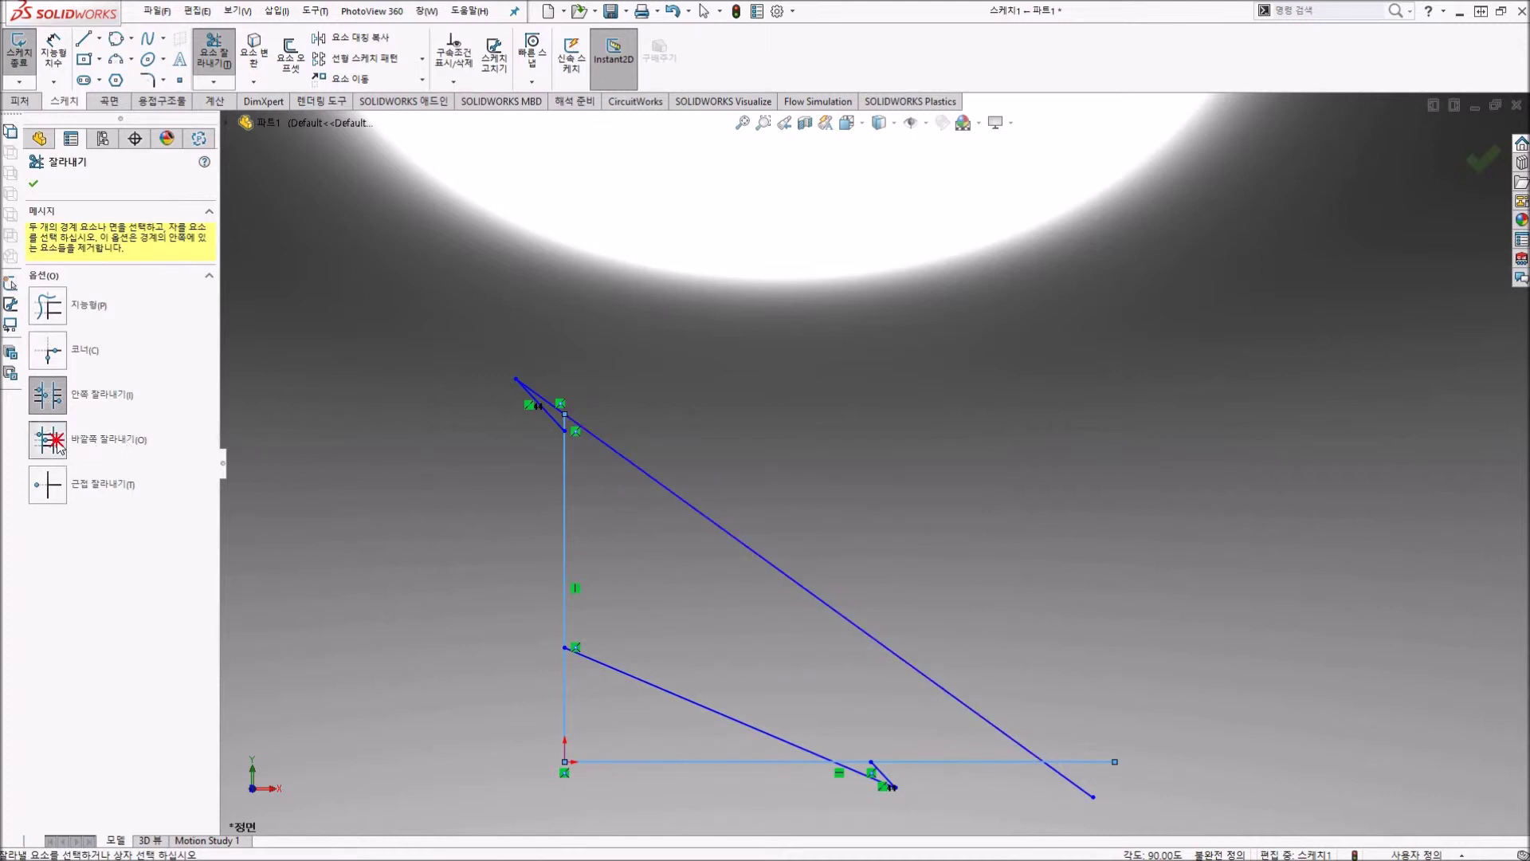
pyautogui.click(676, 494)
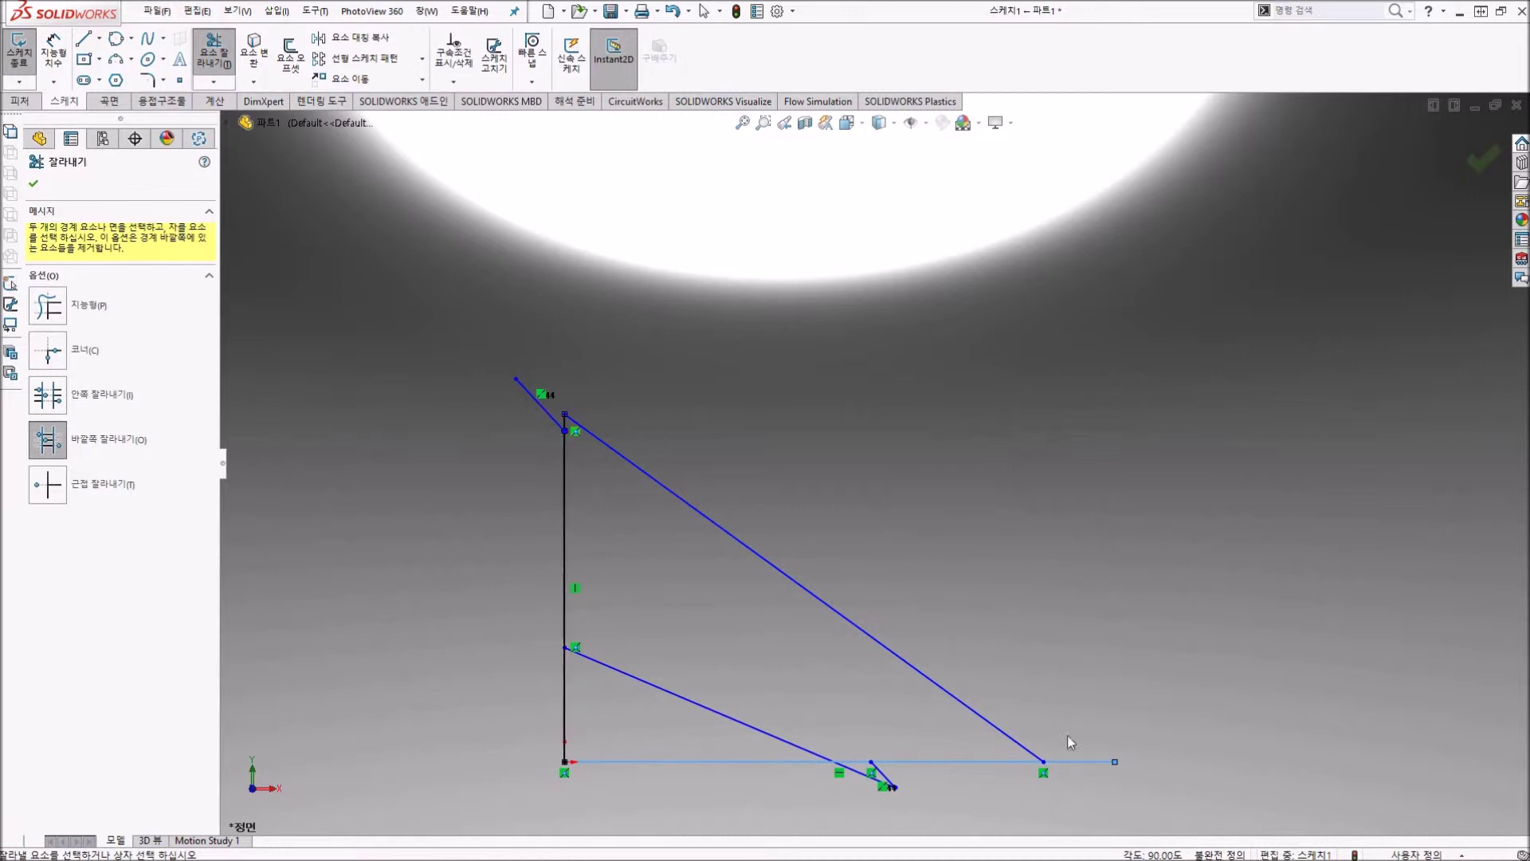
# Step: Trim to closest the lower vertical line, part of the horizontal line and the lower diagonal
pyautogui.click(45, 484)
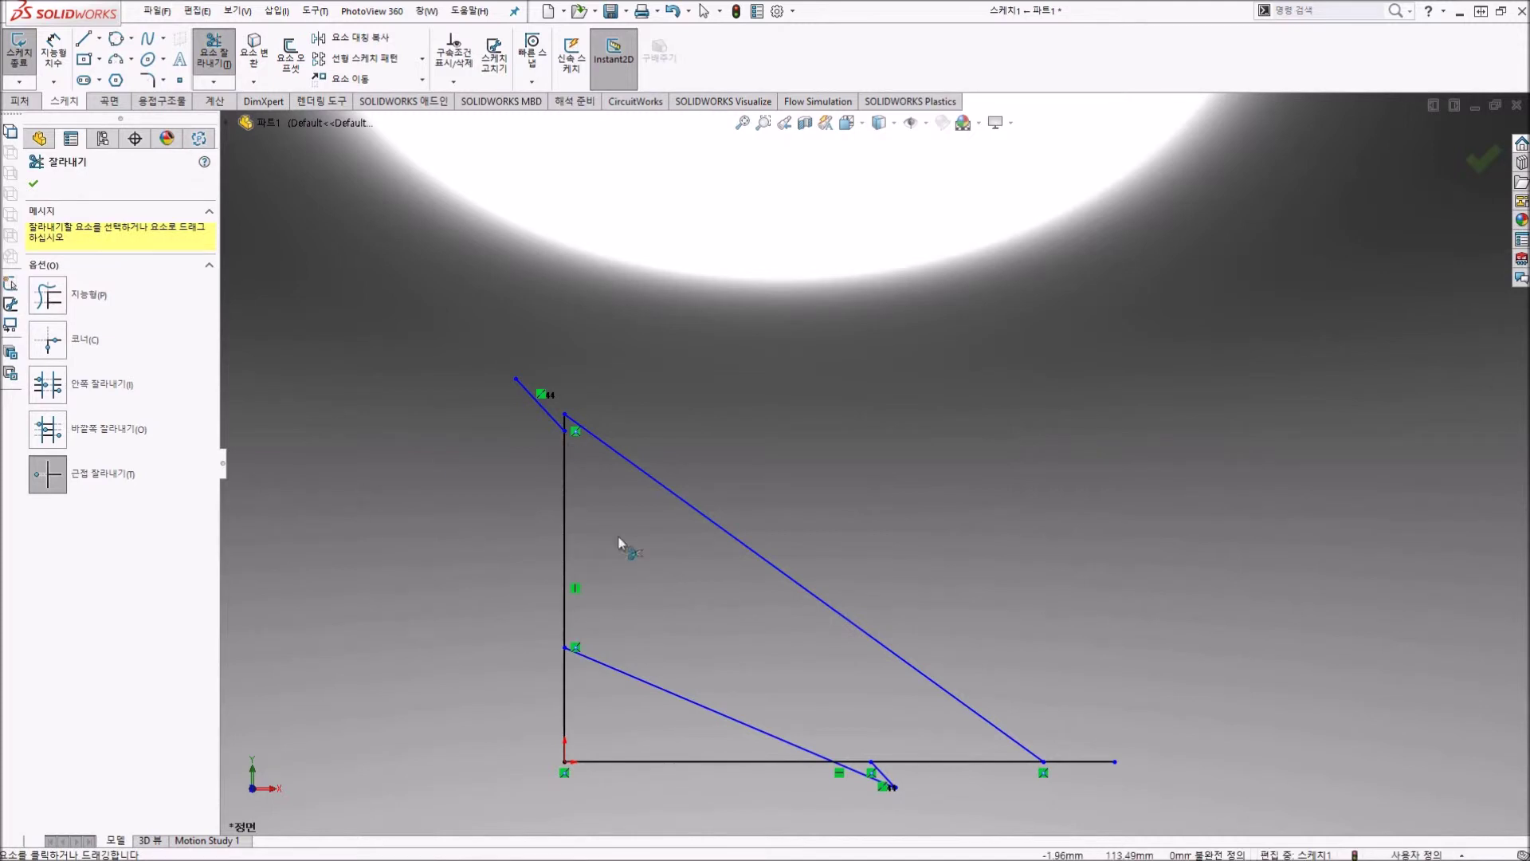
pyautogui.click(563, 710)
pyautogui.click(679, 761)
pyautogui.click(727, 714)
pyautogui.click(562, 579)
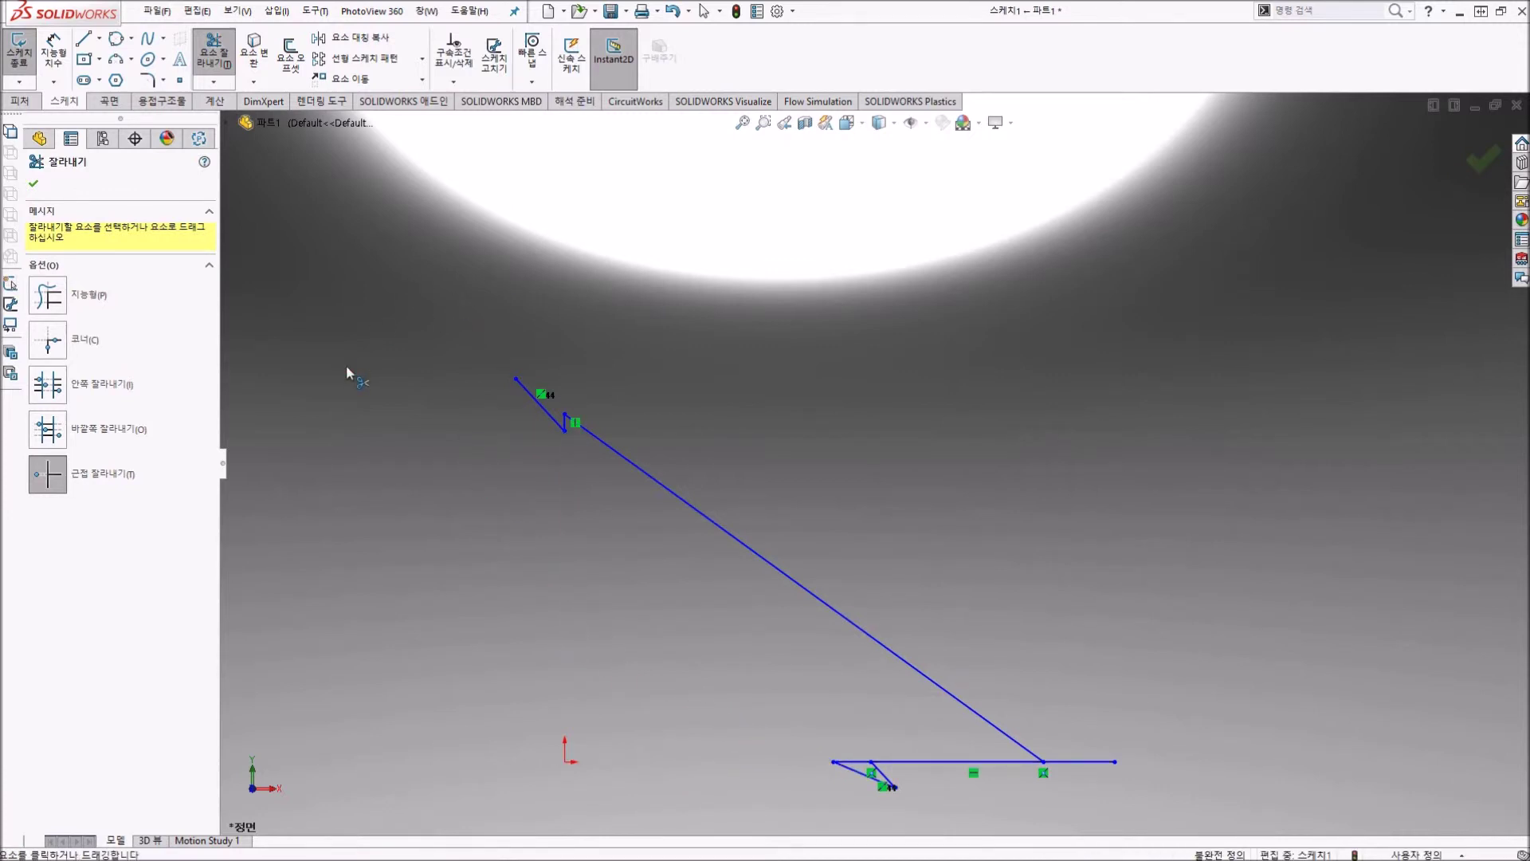
pyautogui.press('Escape')
# Step: Box-select and delete every sketch entity, then undo the deletion
pyautogui.moveTo(353, 300)
pyautogui.mouseDown()
pyautogui.moveTo(1041, 797)
pyautogui.moveTo(1184, 802)
pyautogui.mouseUp()
pyautogui.press('Delete')
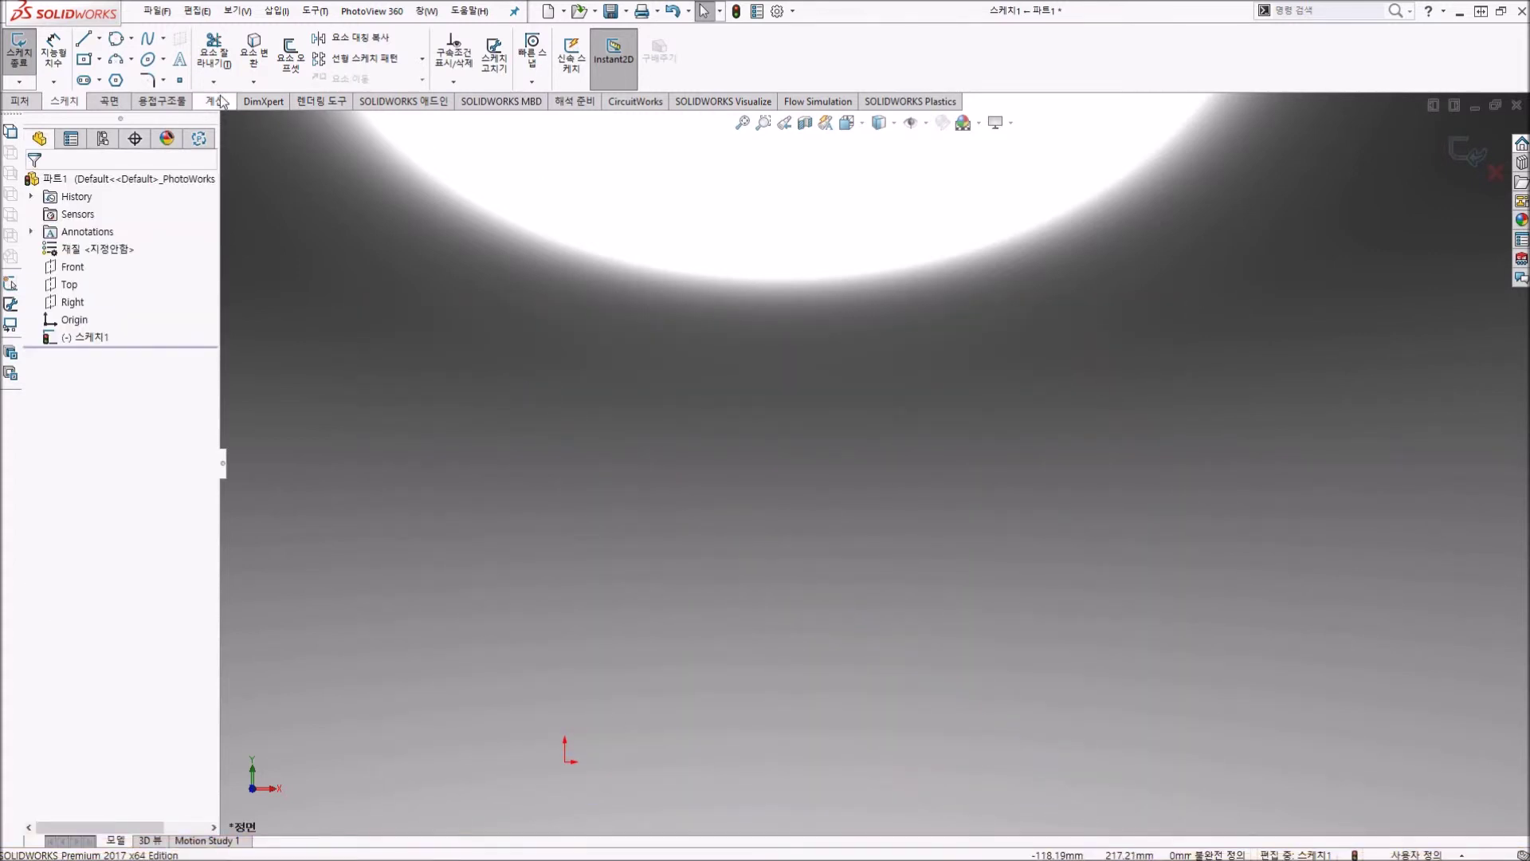
pyautogui.hotkey('ctrl', 'z')
pyautogui.hotkey('ctrl', 'z')
# Step: Power-trim to extend the vertical line below the horizontal line and the horizontal line leftward
pyautogui.click(213, 50)
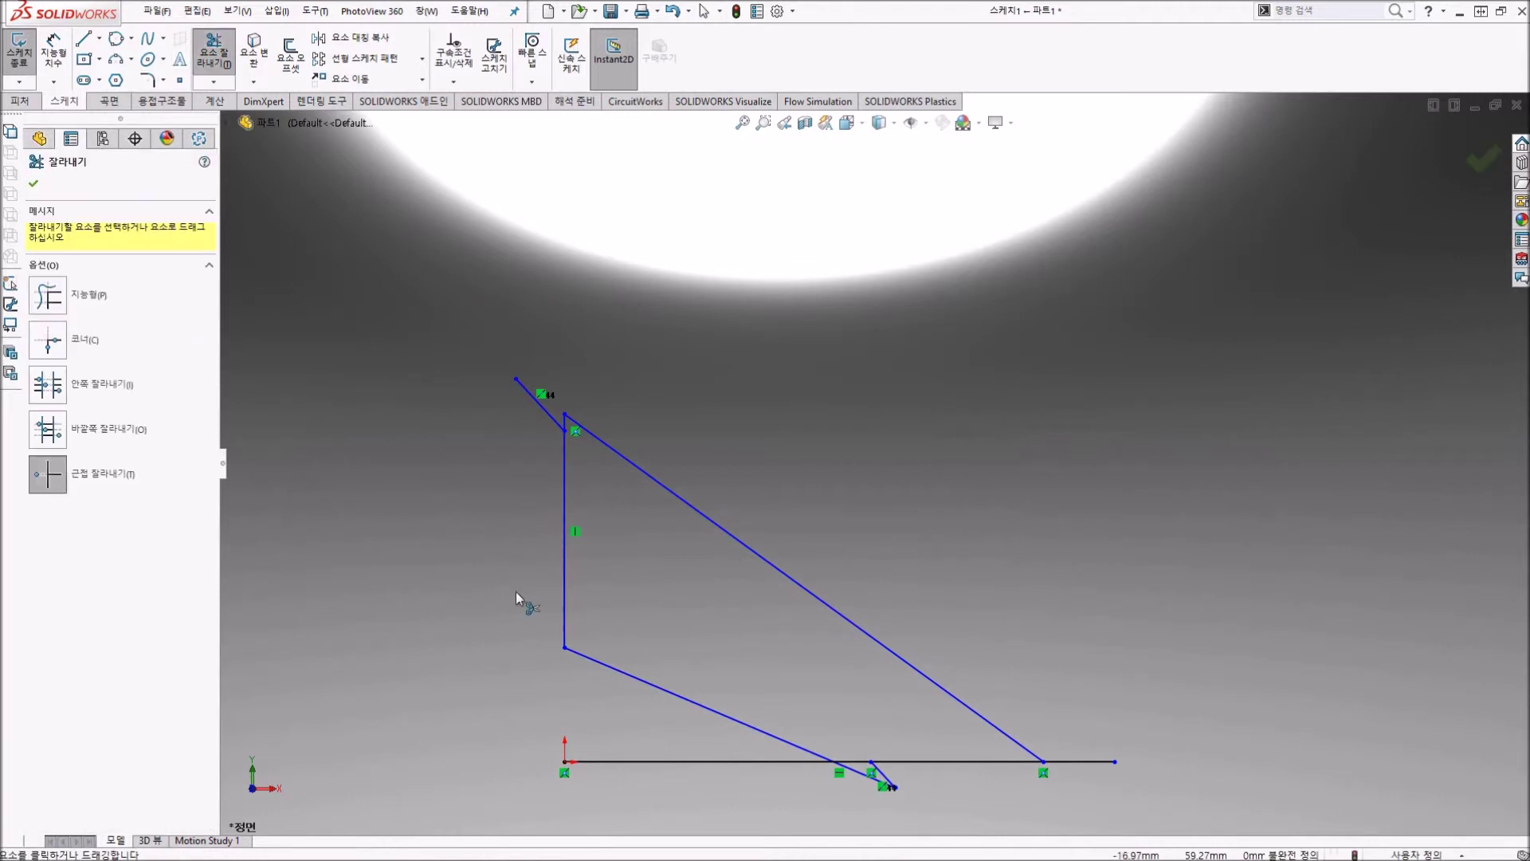
pyautogui.click(48, 297)
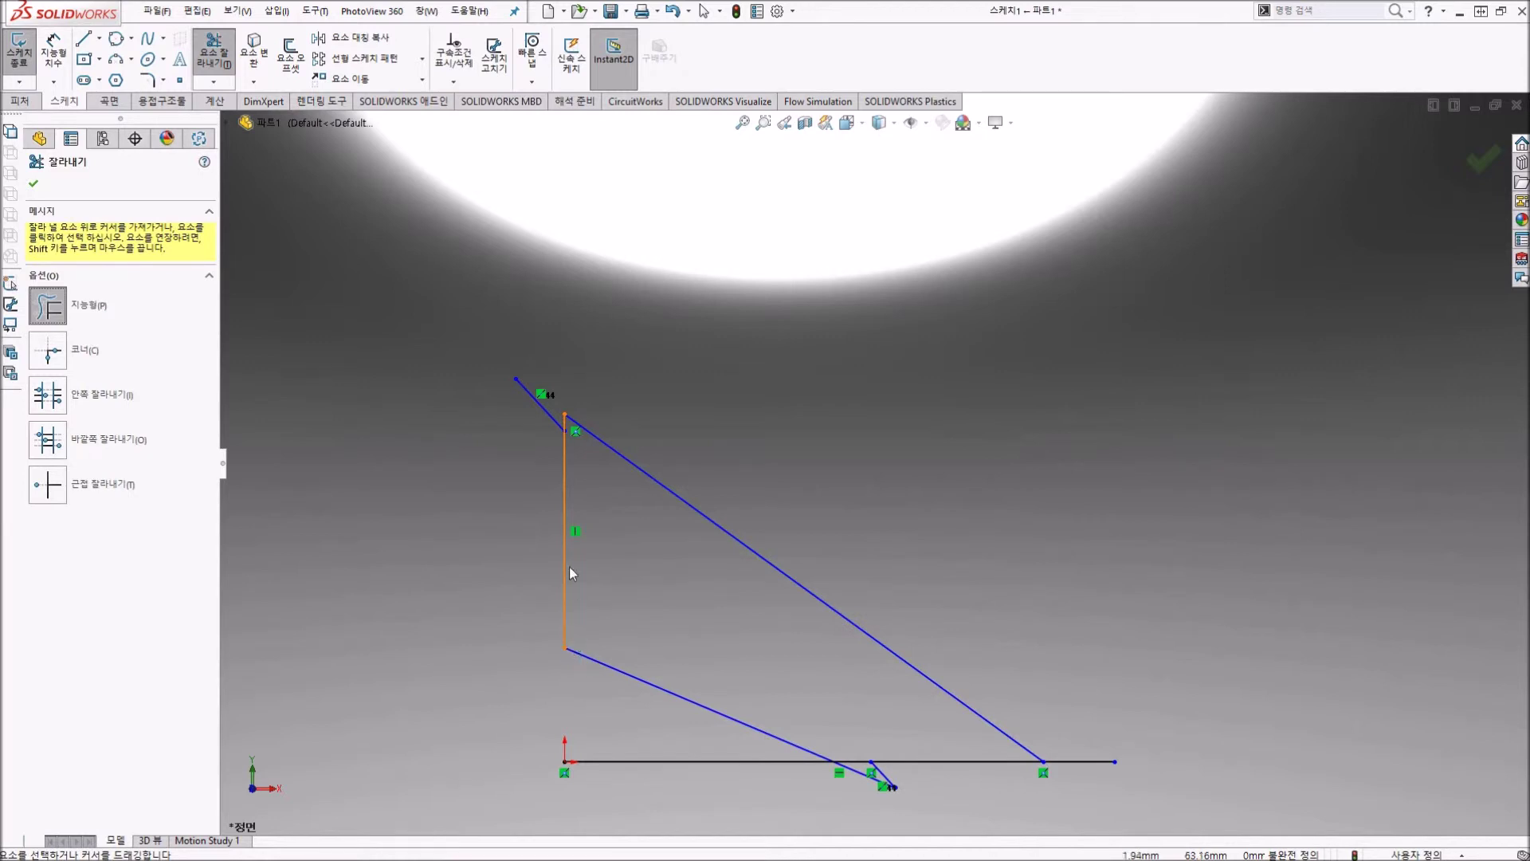
pyautogui.moveTo(564, 647); pyautogui.dragTo(590, 805)
pyautogui.scroll(-3, 606, 781)
pyautogui.scroll(3, 623, 759)
pyautogui.moveTo(846, 590); pyautogui.dragTo(499, 605)
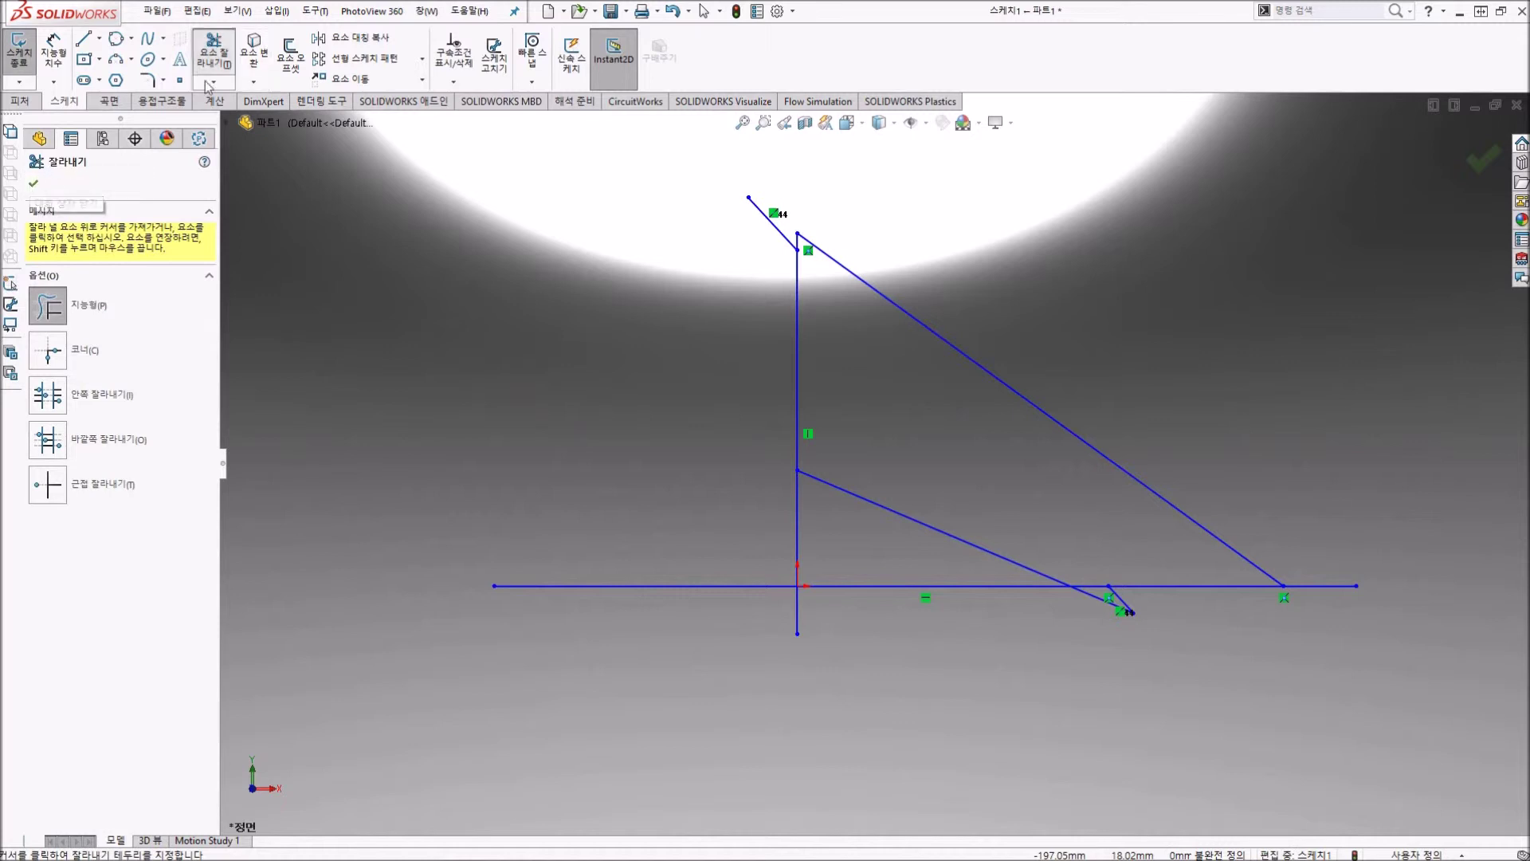
pyautogui.click(236, 65)
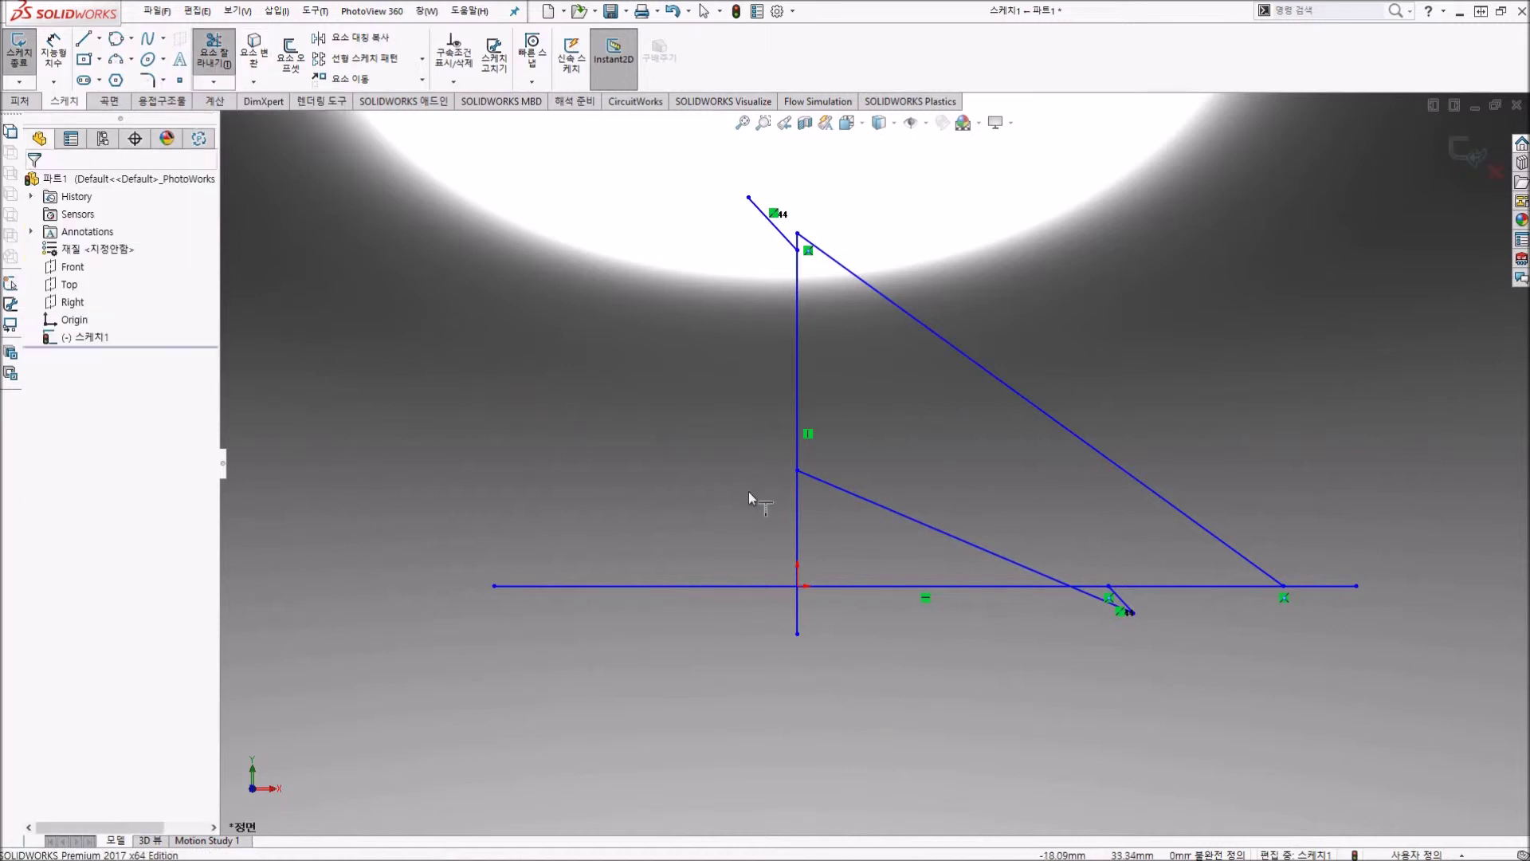
# Step: Extend the short sloped line and long diagonal to neighbouring lines, then delete all sketch entities
pyautogui.click(795, 523)
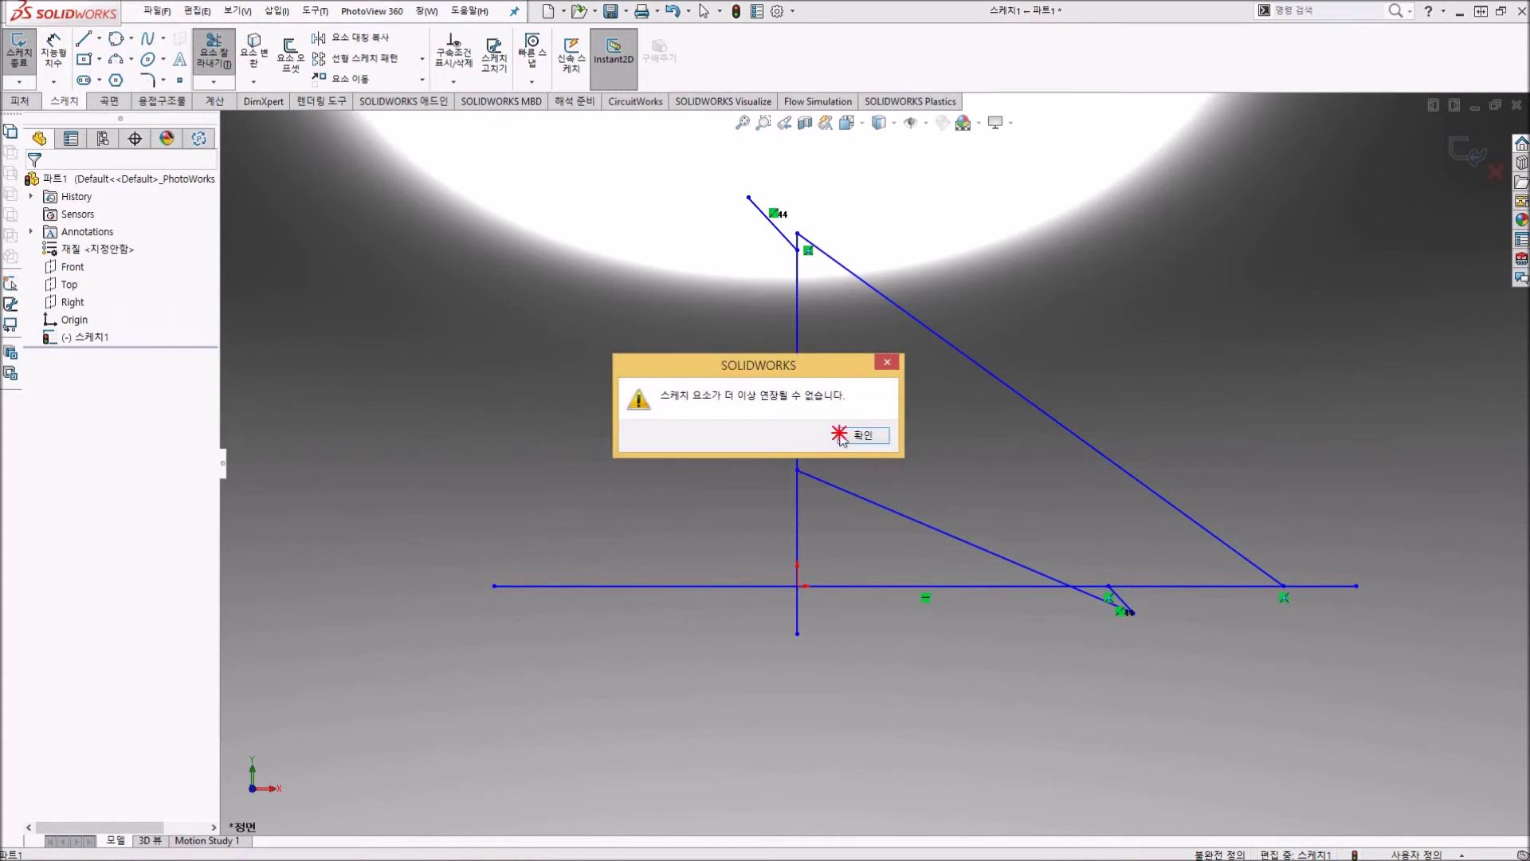
pyautogui.click(841, 436)
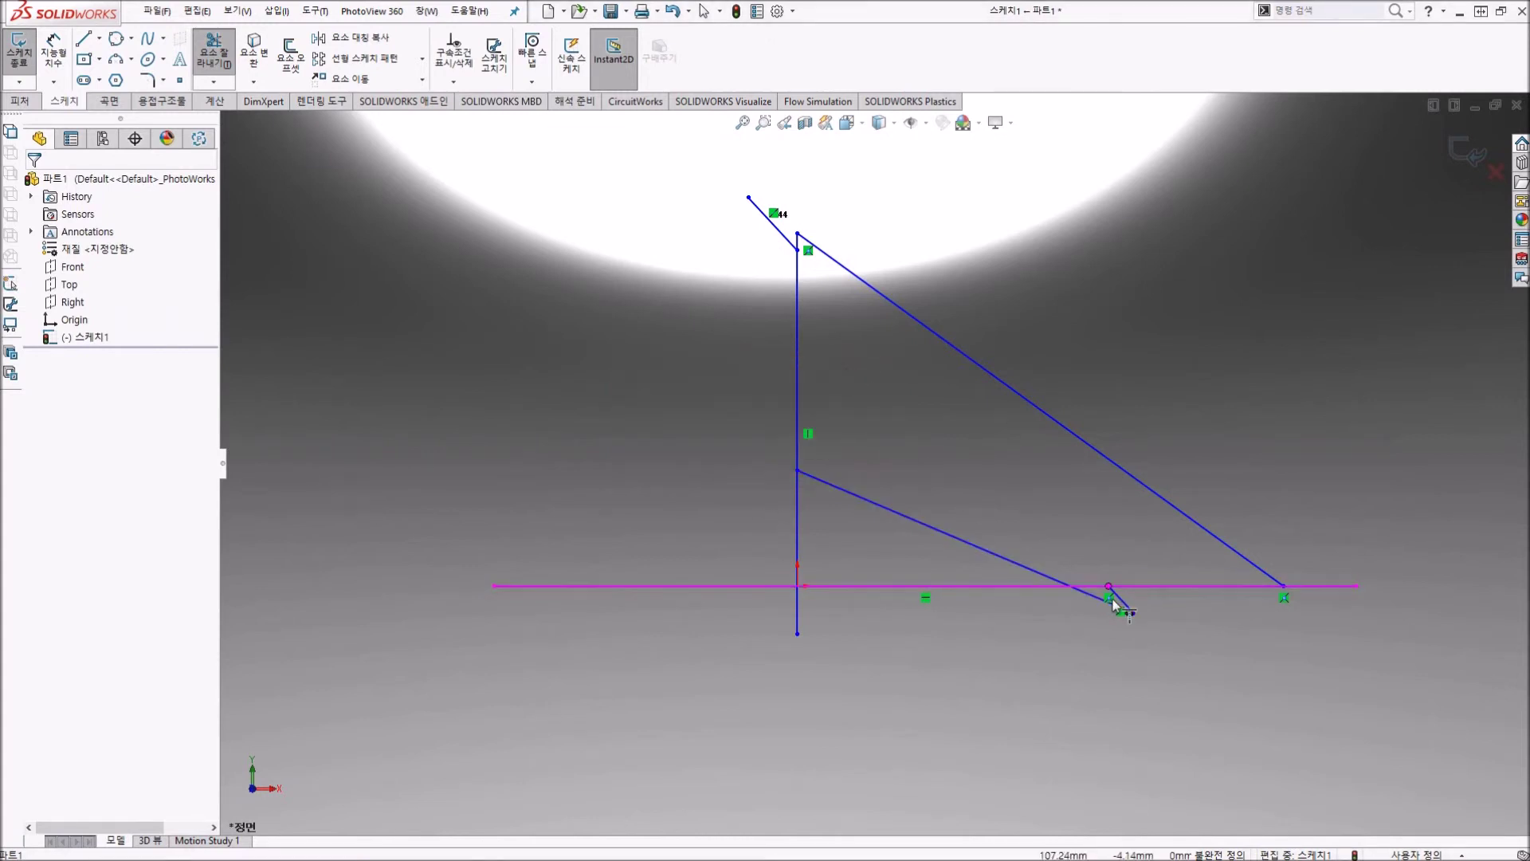
pyautogui.click(1118, 603)
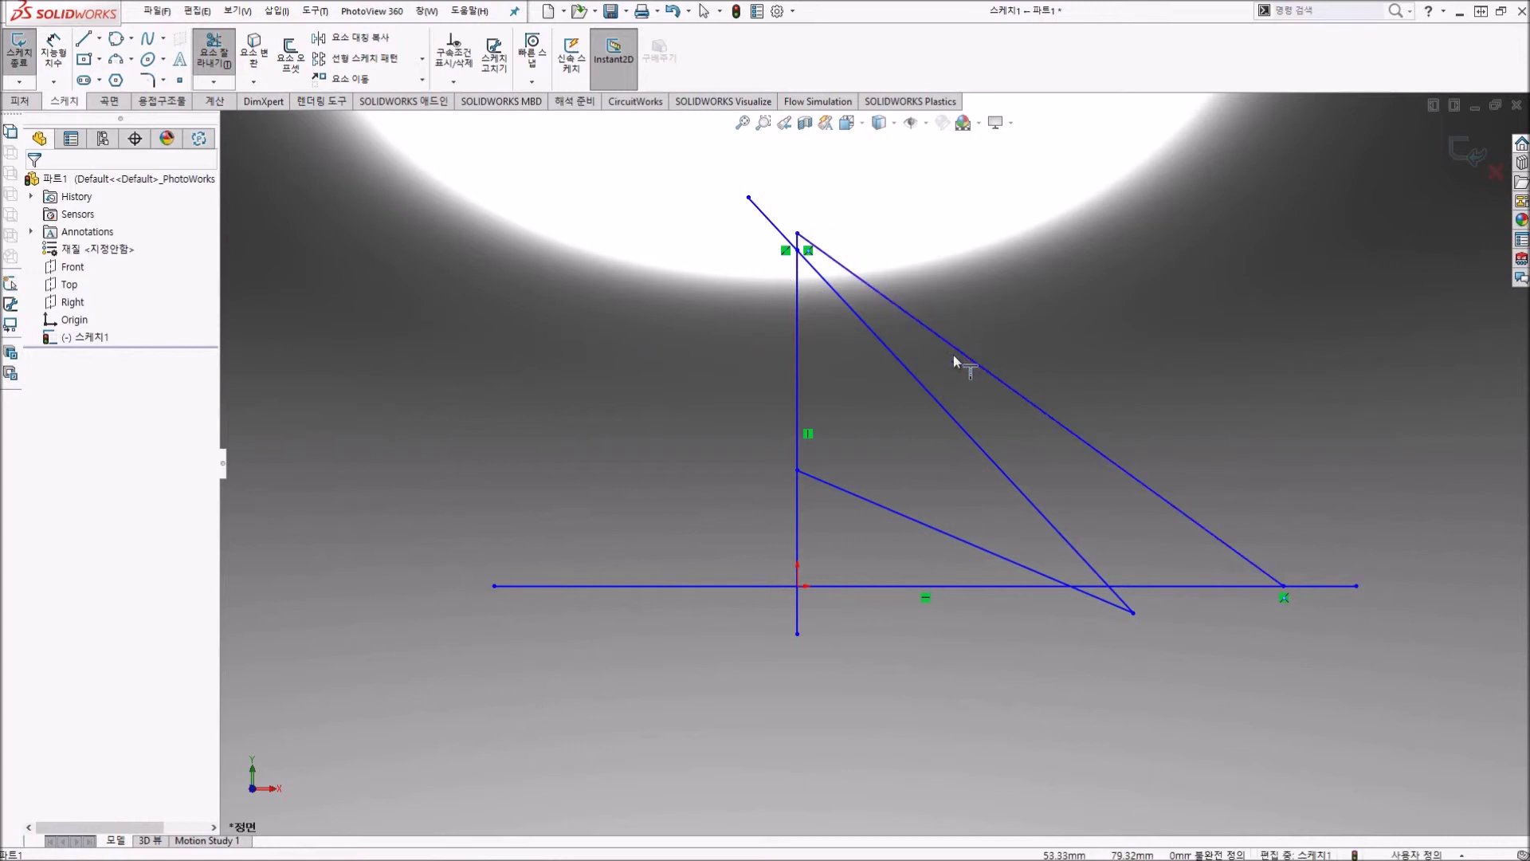
pyautogui.click(923, 327)
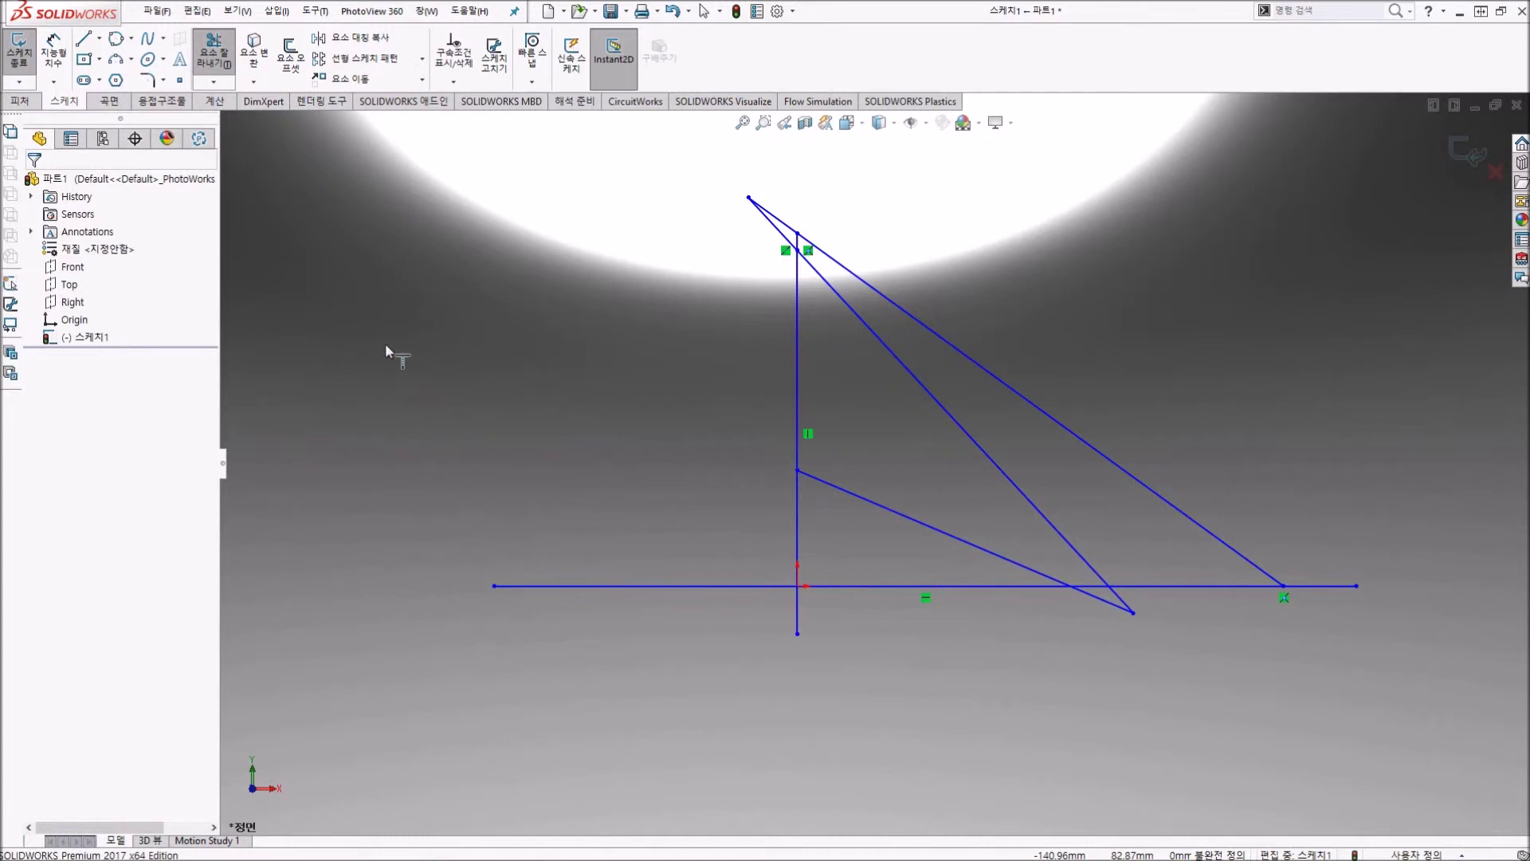
pyautogui.press('Escape')
pyautogui.moveTo(1054, 674); pyautogui.dragTo(1427, 812)
pyautogui.press('Delete')
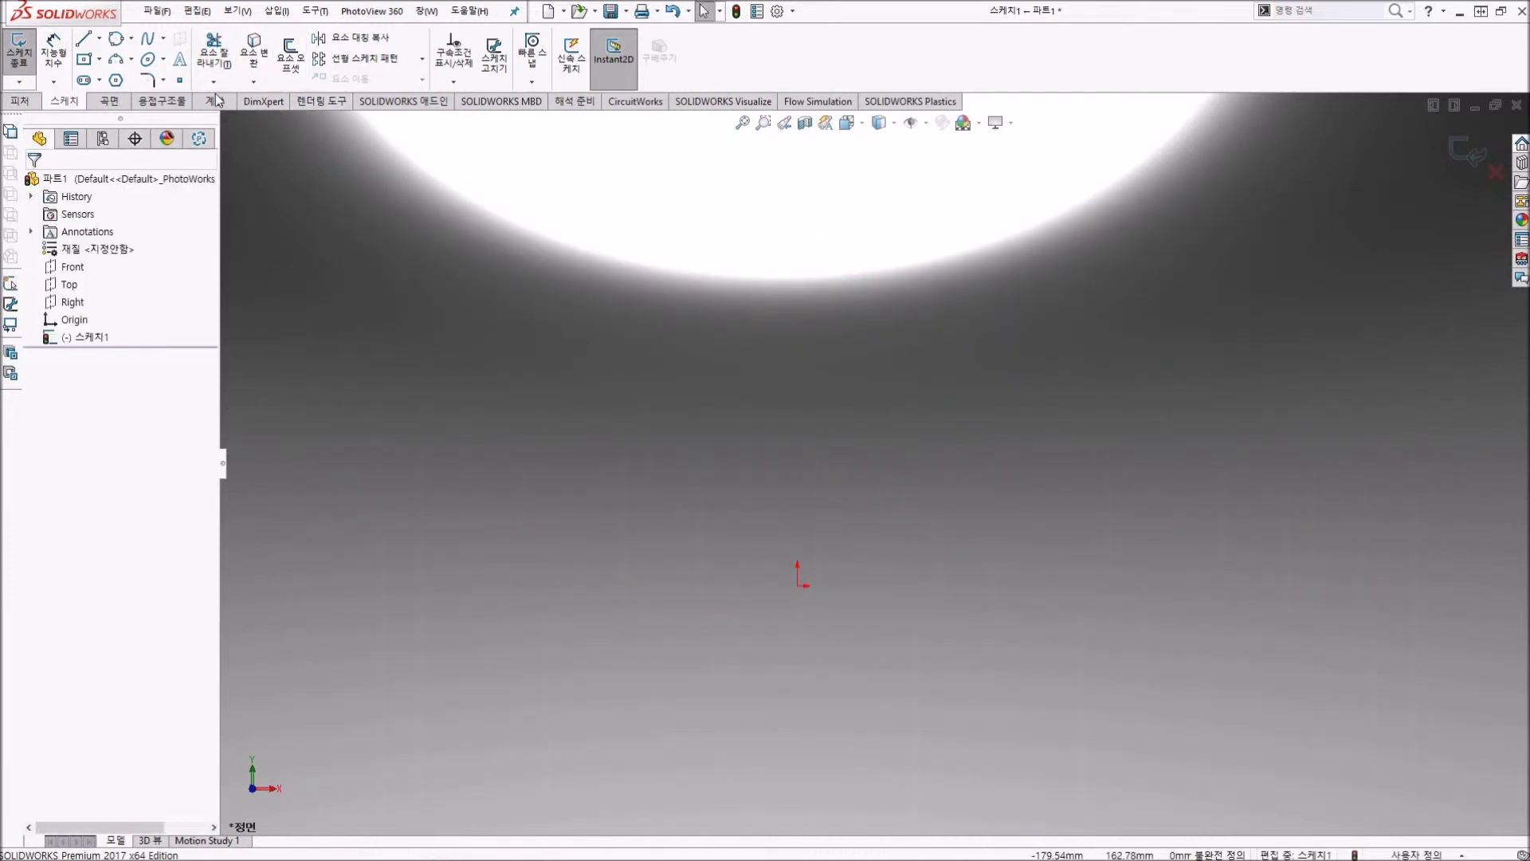
pyautogui.click(180, 59)
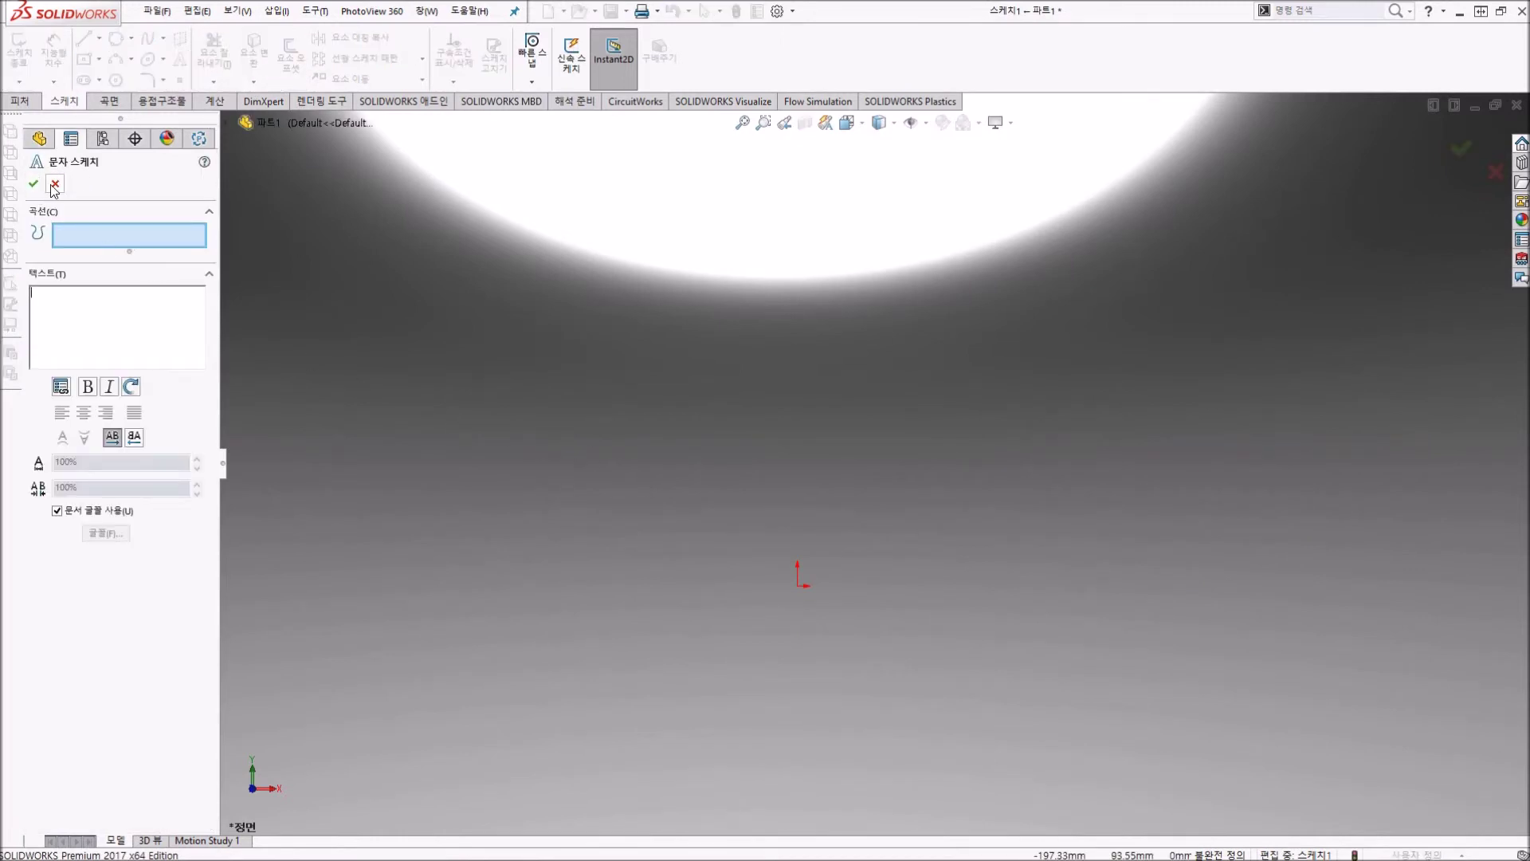
pyautogui.click(110, 302)
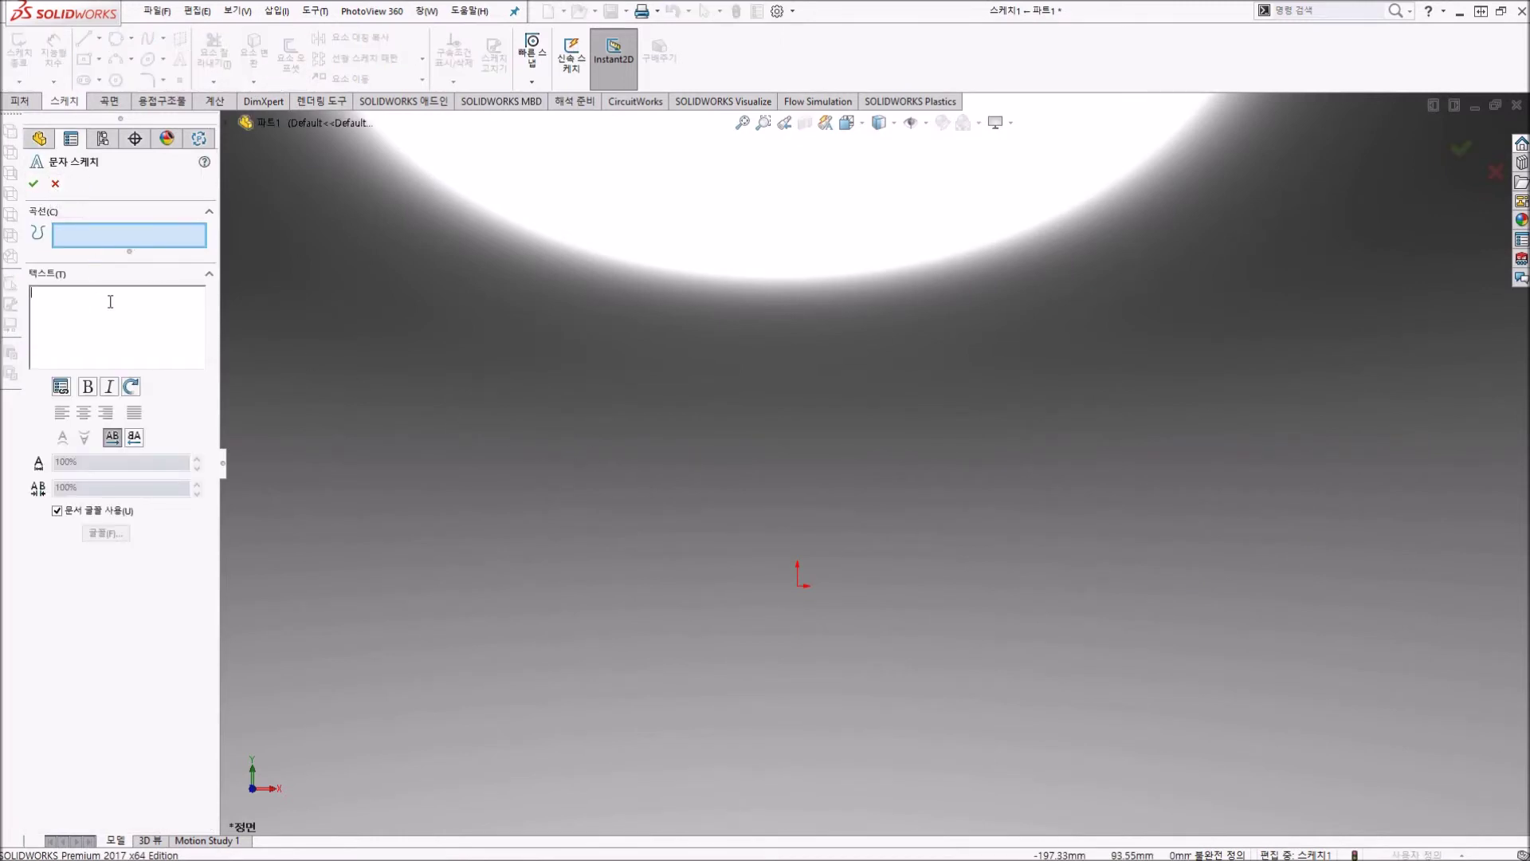
pyautogui.click(55, 184)
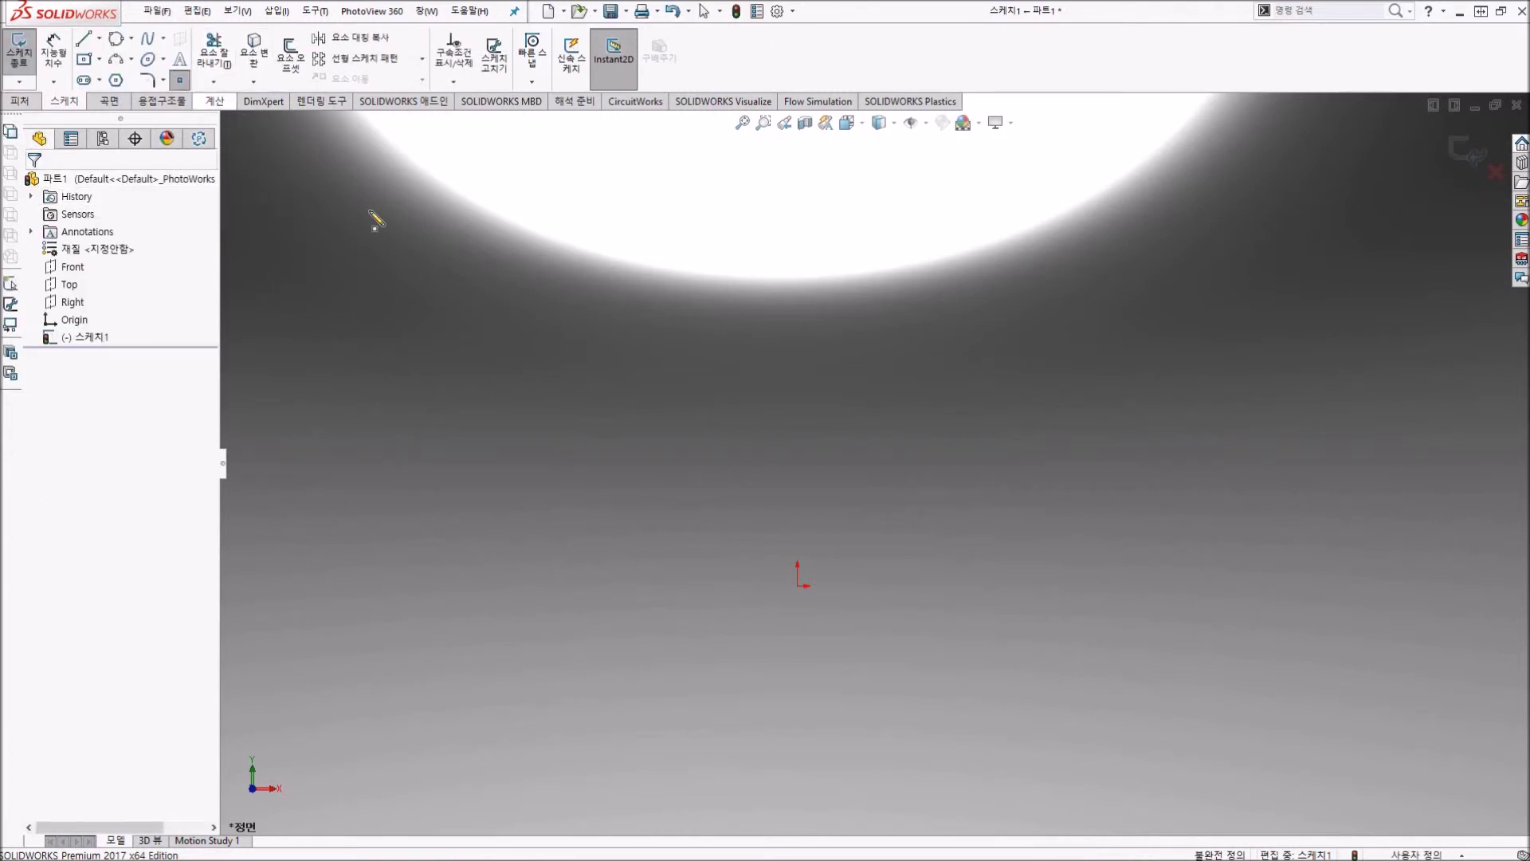
pyautogui.click(797, 387)
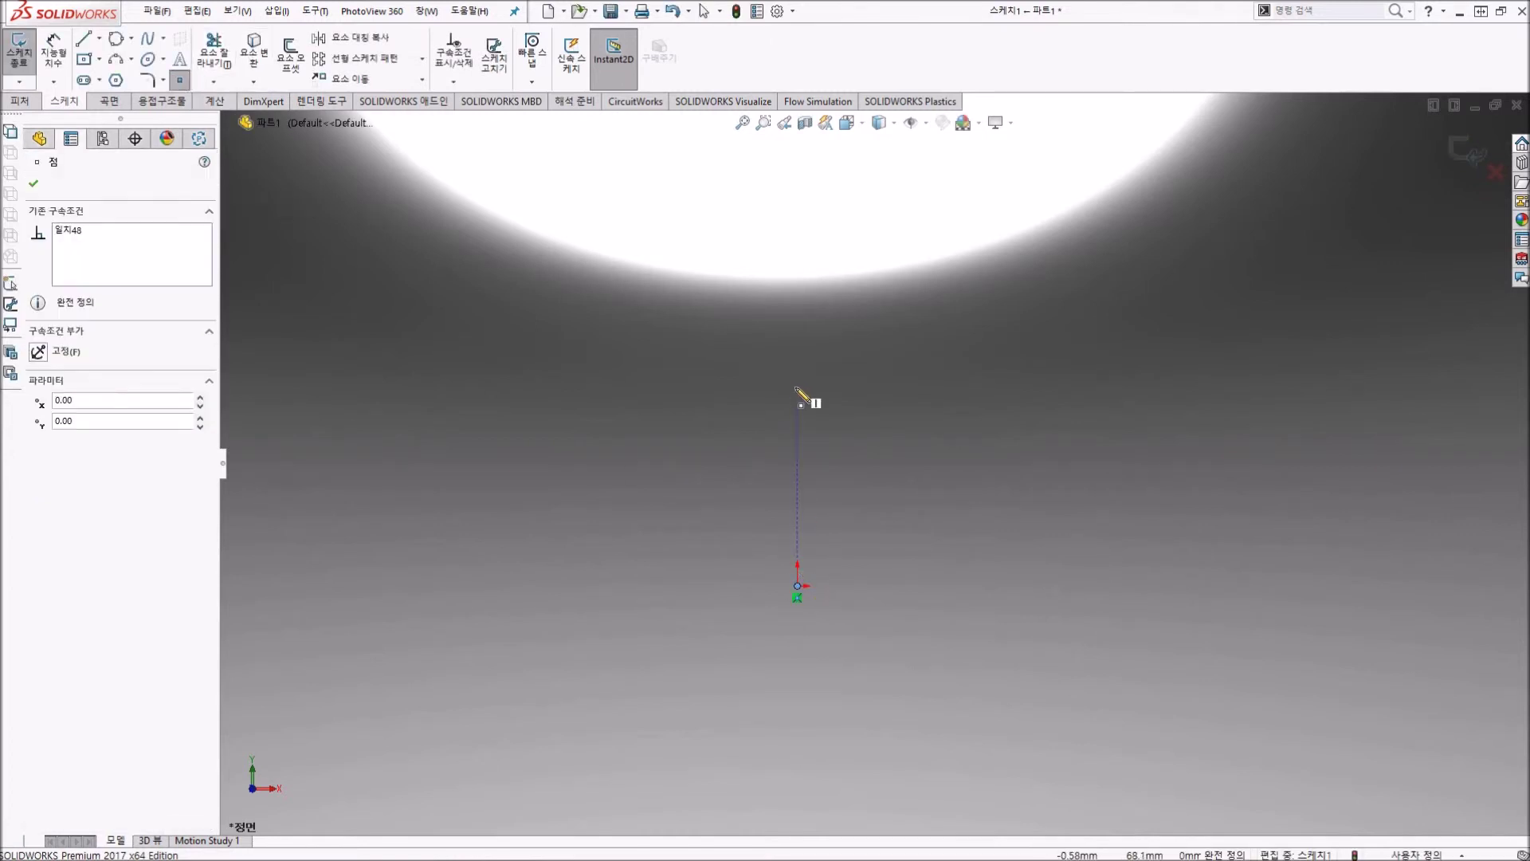
pyautogui.click(1013, 386)
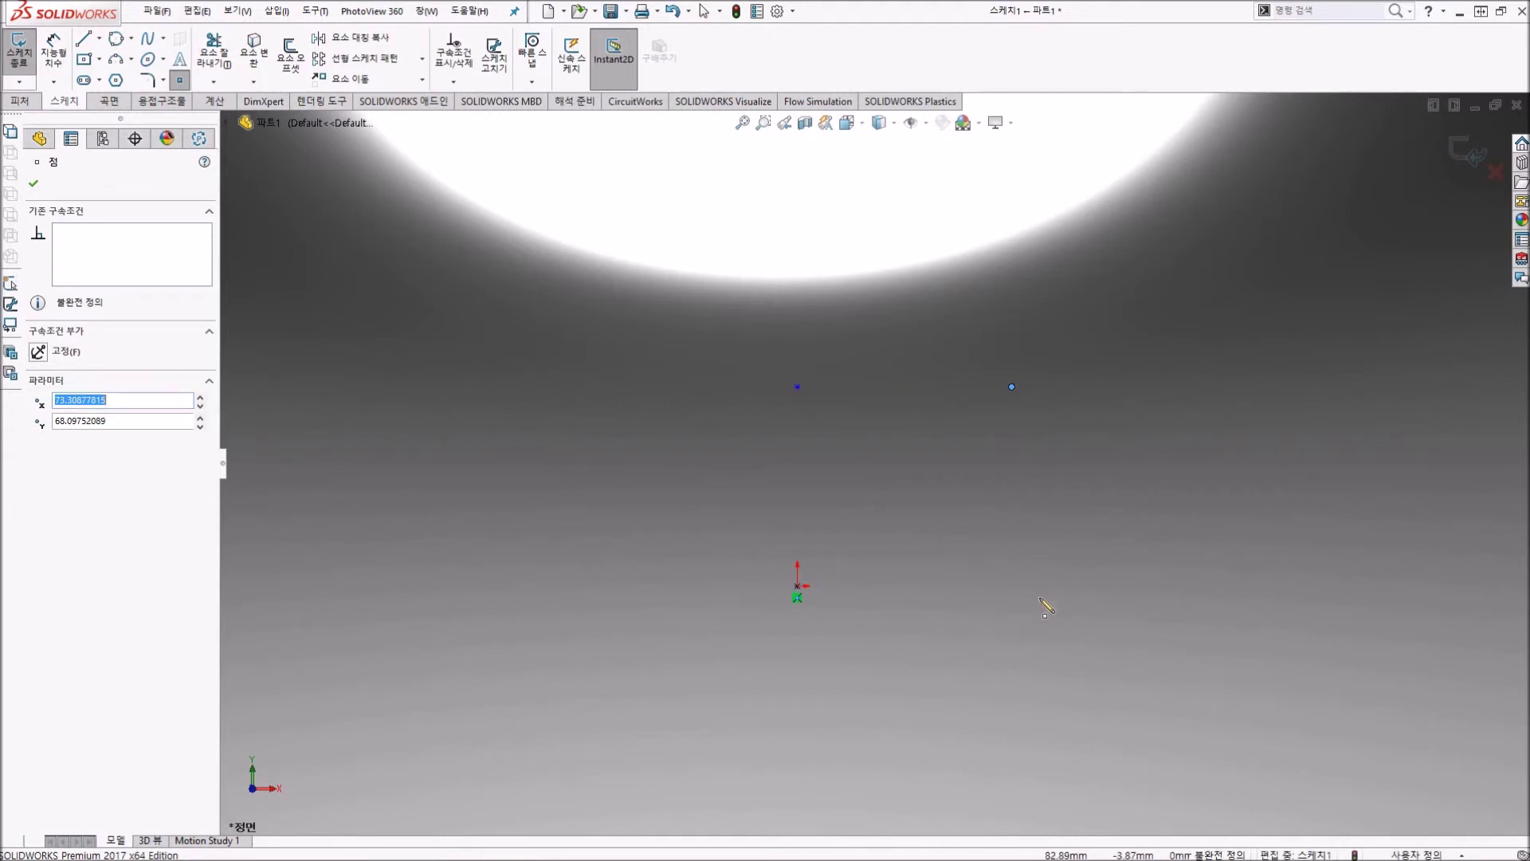
pyautogui.click(1011, 586)
pyautogui.press('Escape')
pyautogui.moveTo(673, 308); pyautogui.dragTo(1200, 781)
pyautogui.press('Delete')
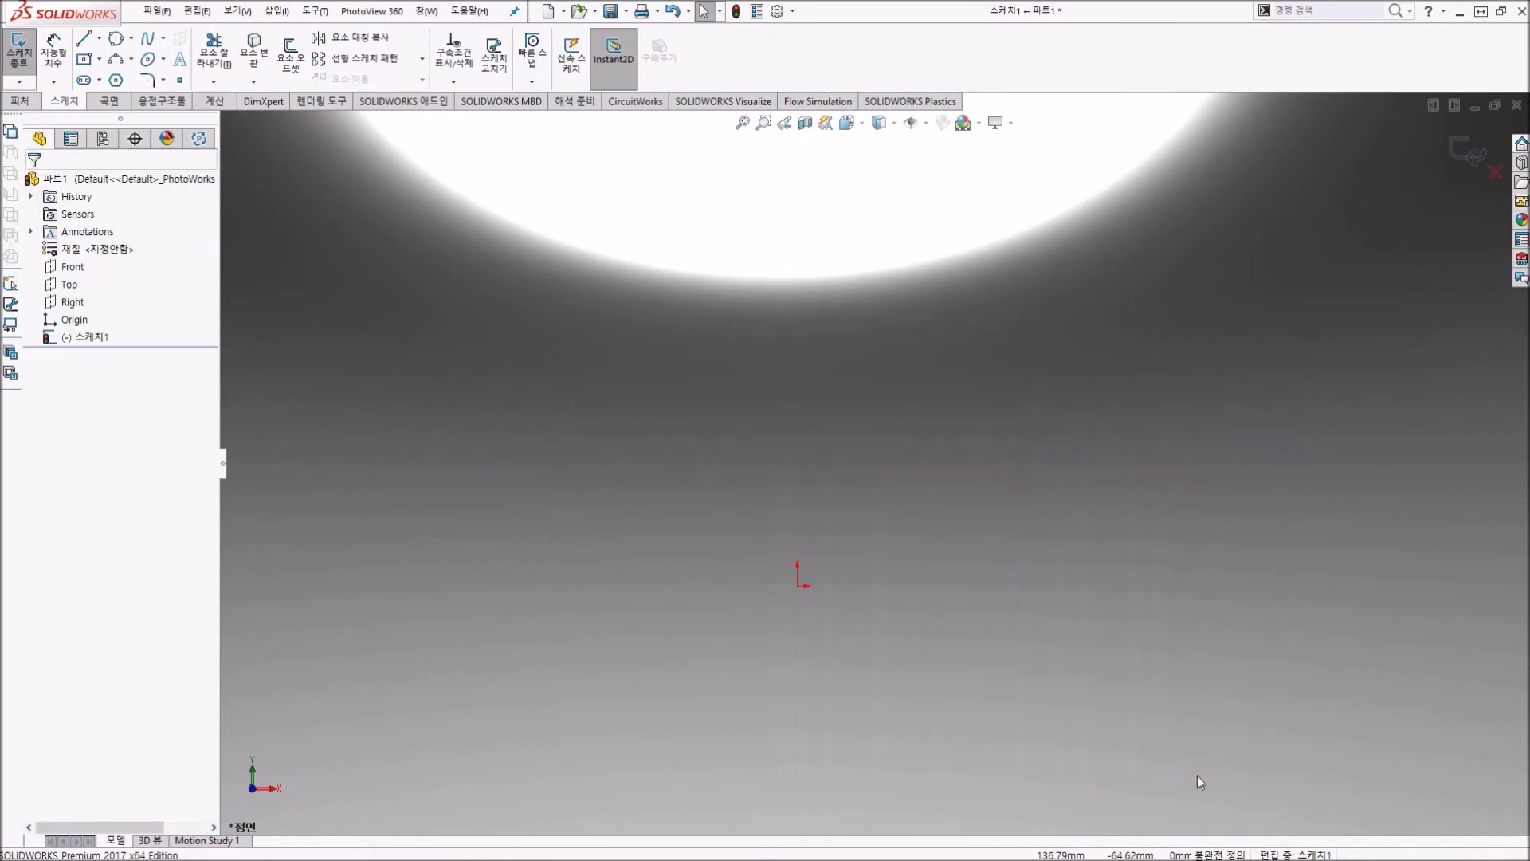
pyautogui.click(253, 81)
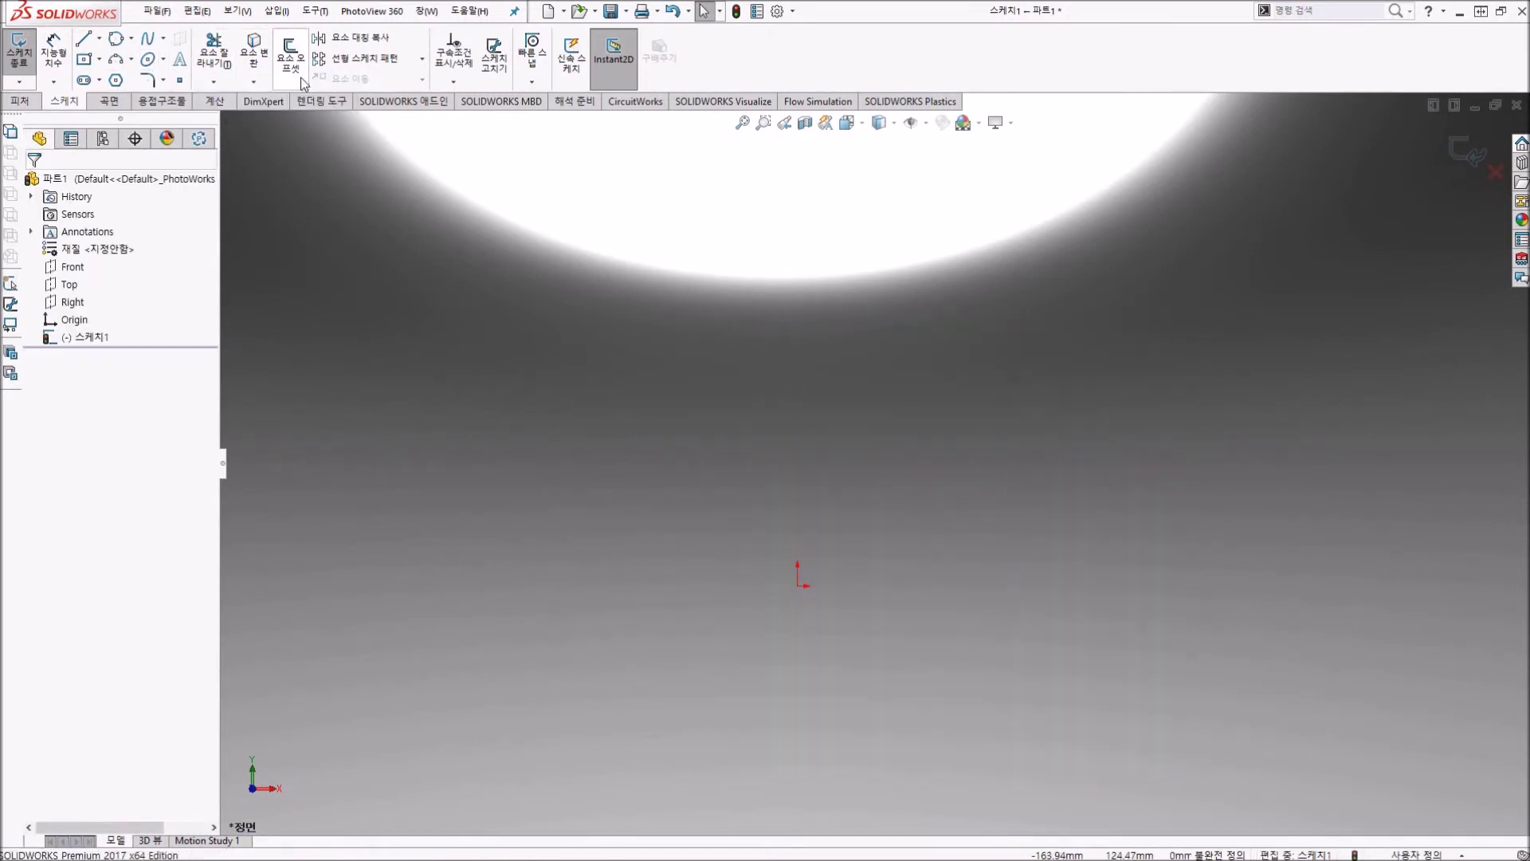
pyautogui.click(253, 81)
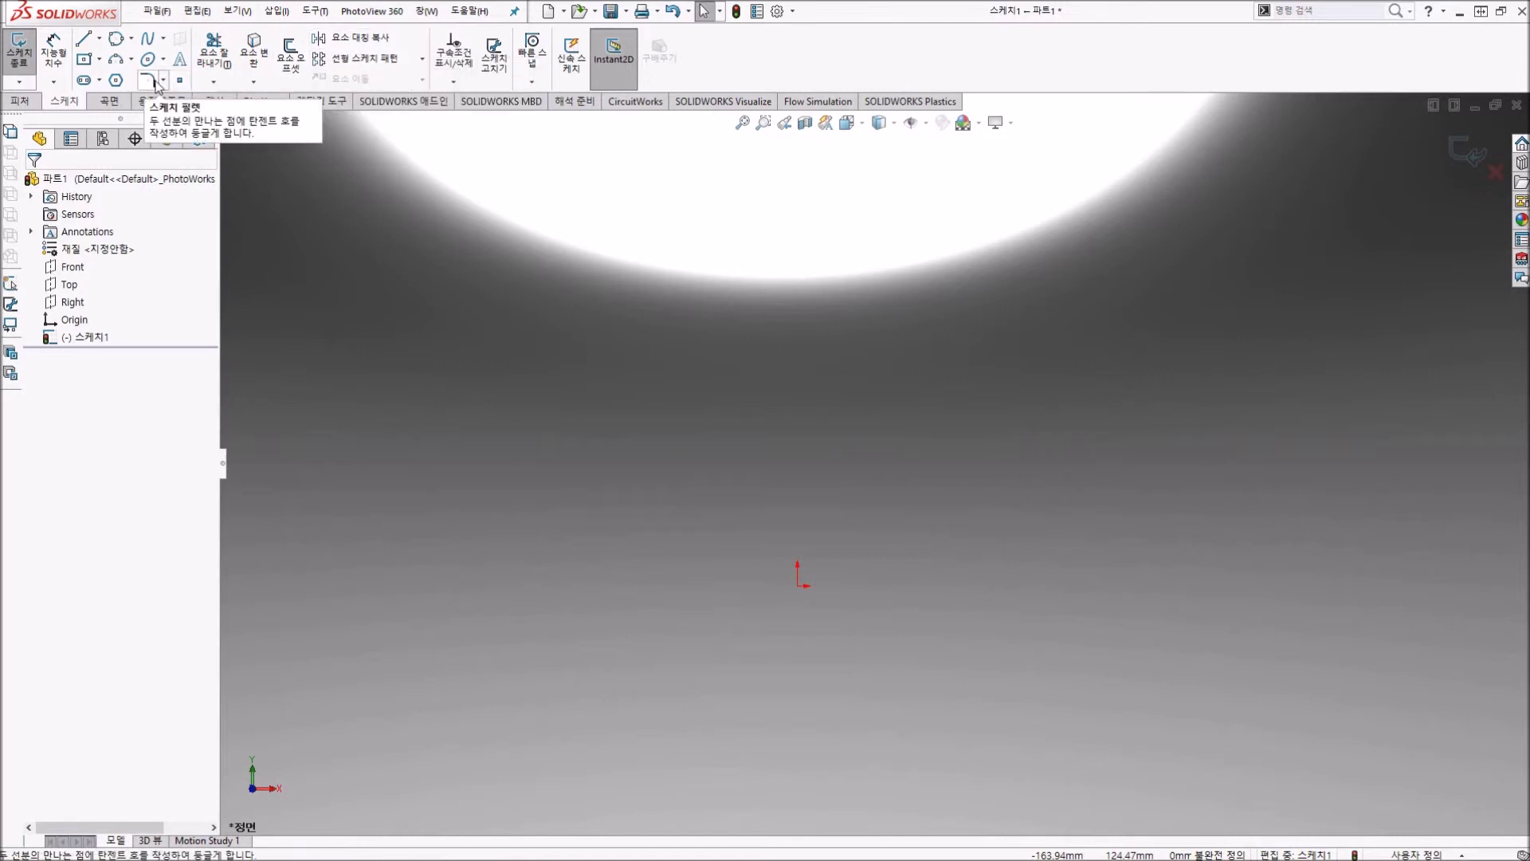
# Step: Draw a center rectangle anchored at the origin with its corner up and to the right
pyautogui.click(84, 59)
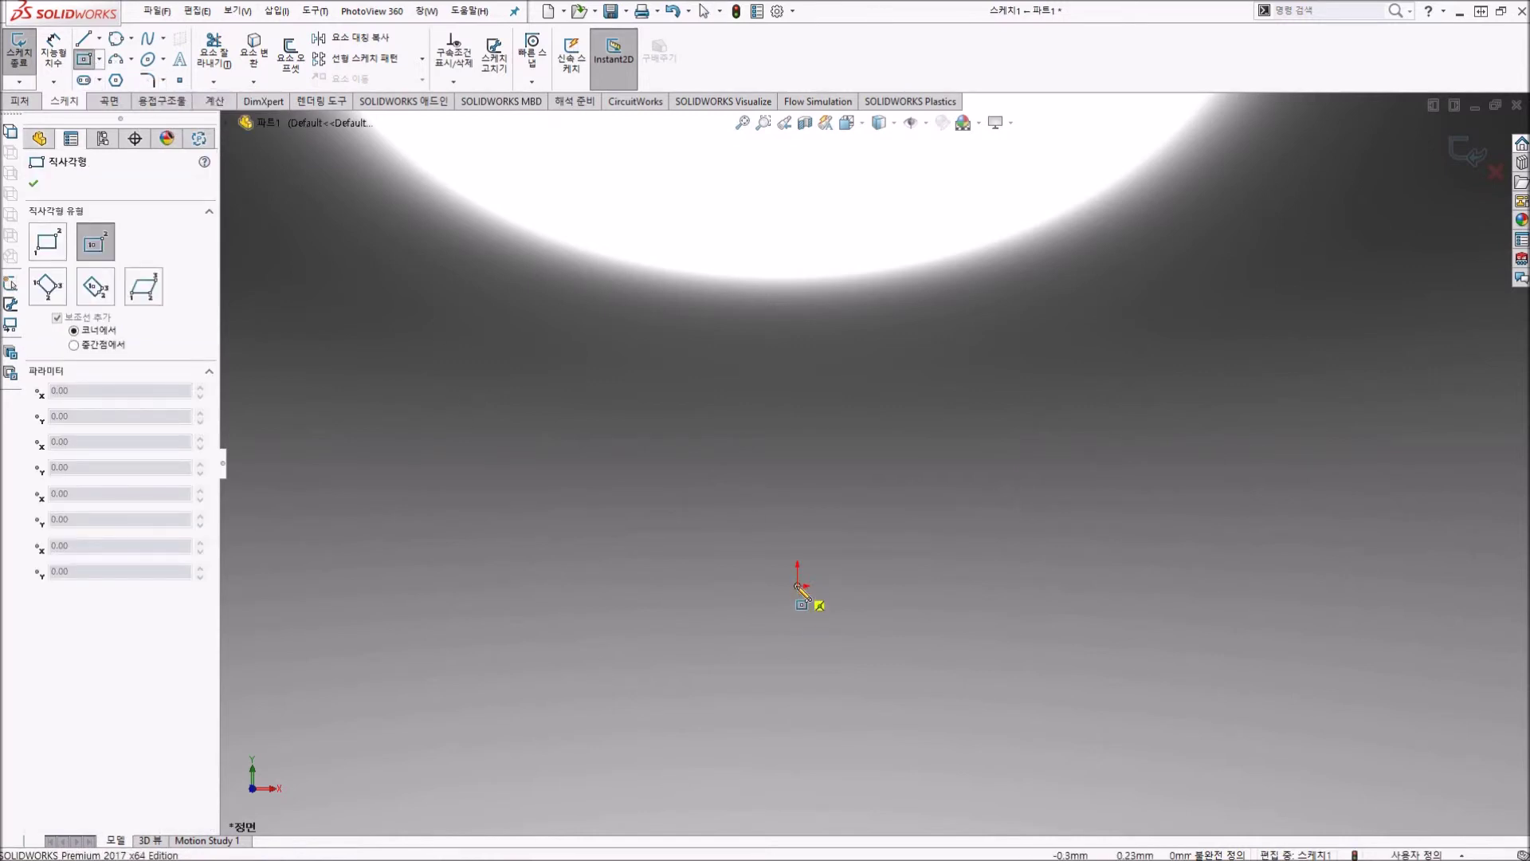
pyautogui.click(798, 585)
pyautogui.click(1086, 429)
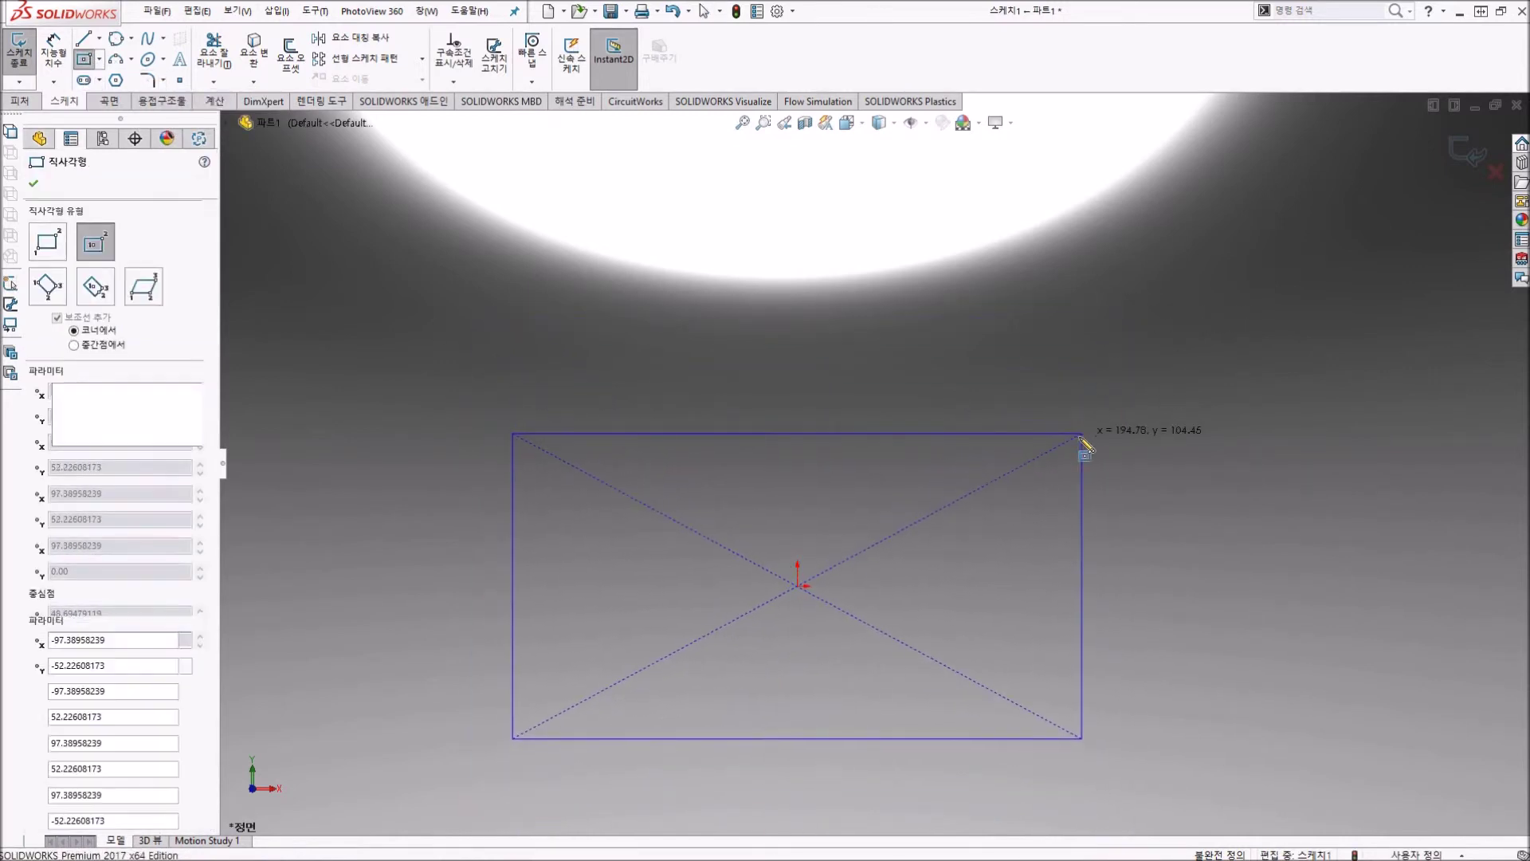
pyautogui.scroll(2, 1087, 430)
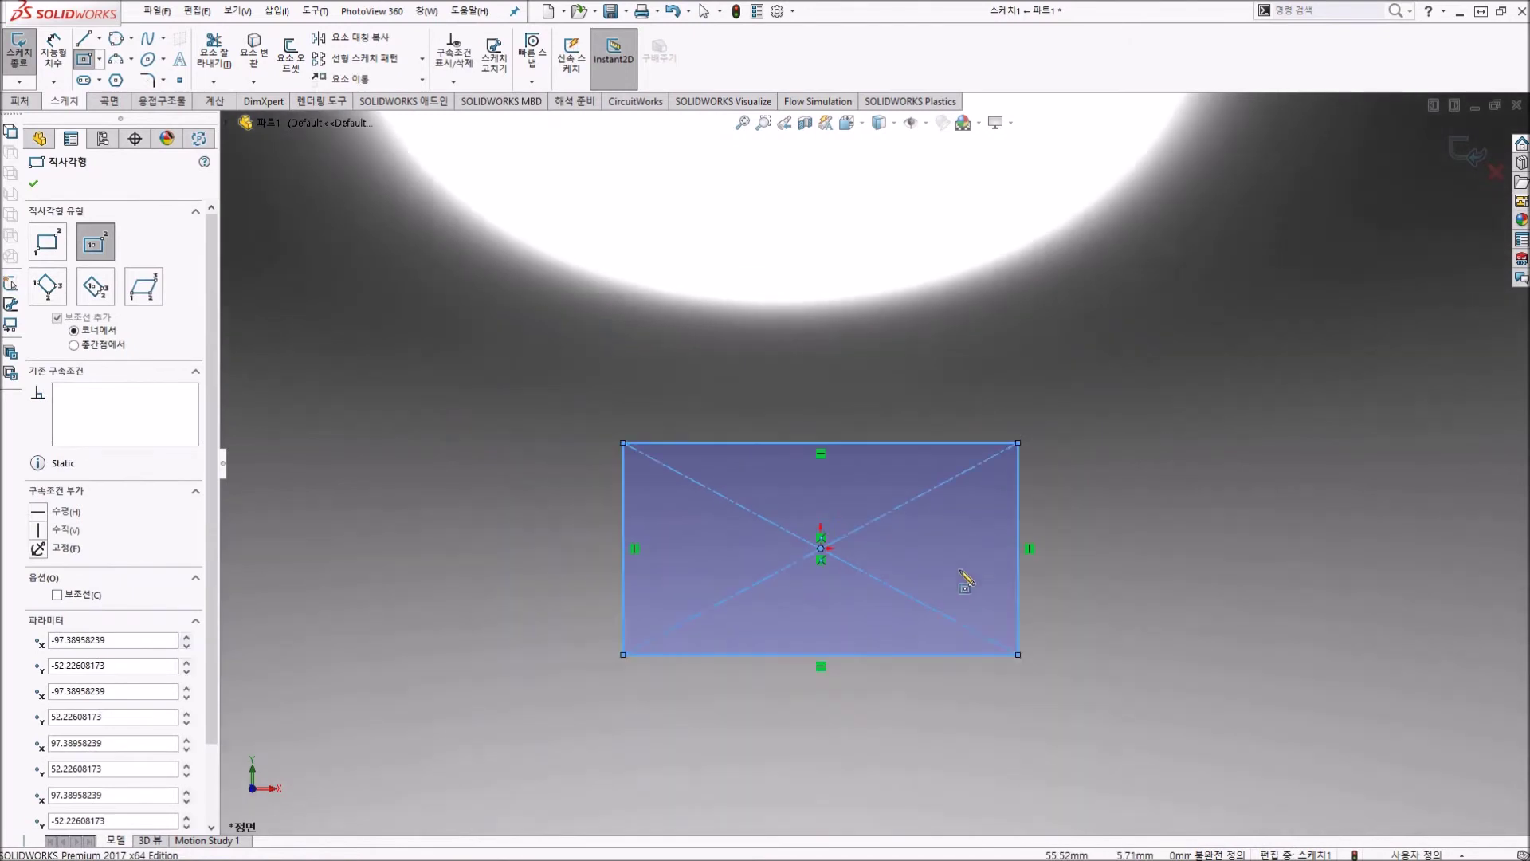
pyautogui.click(149, 81)
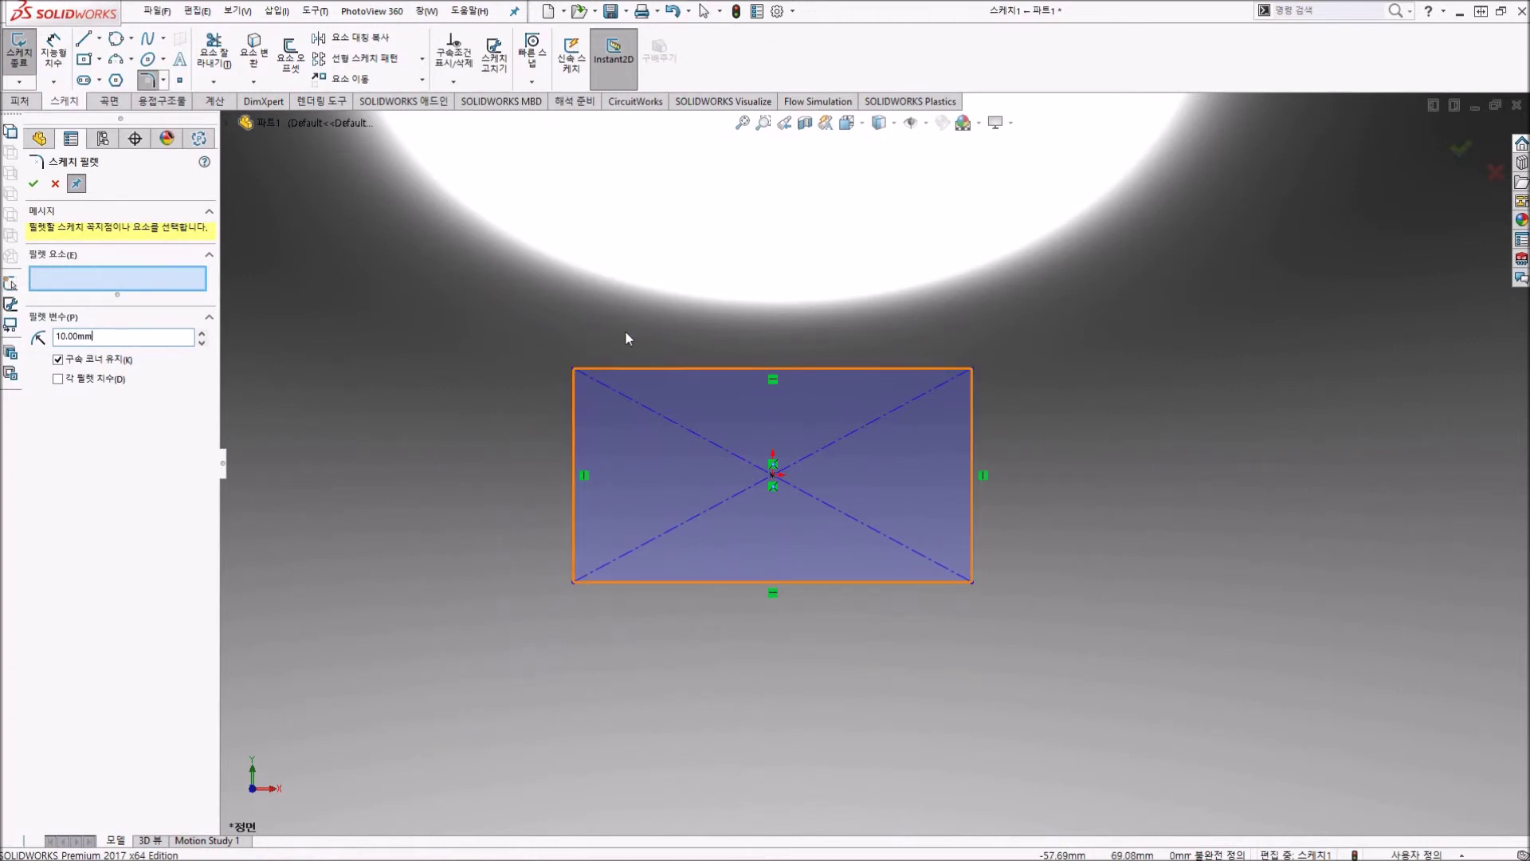
# Step: Pick the four rectangle corners for filleting, then delete them all from the fillet list
pyautogui.click(571, 369)
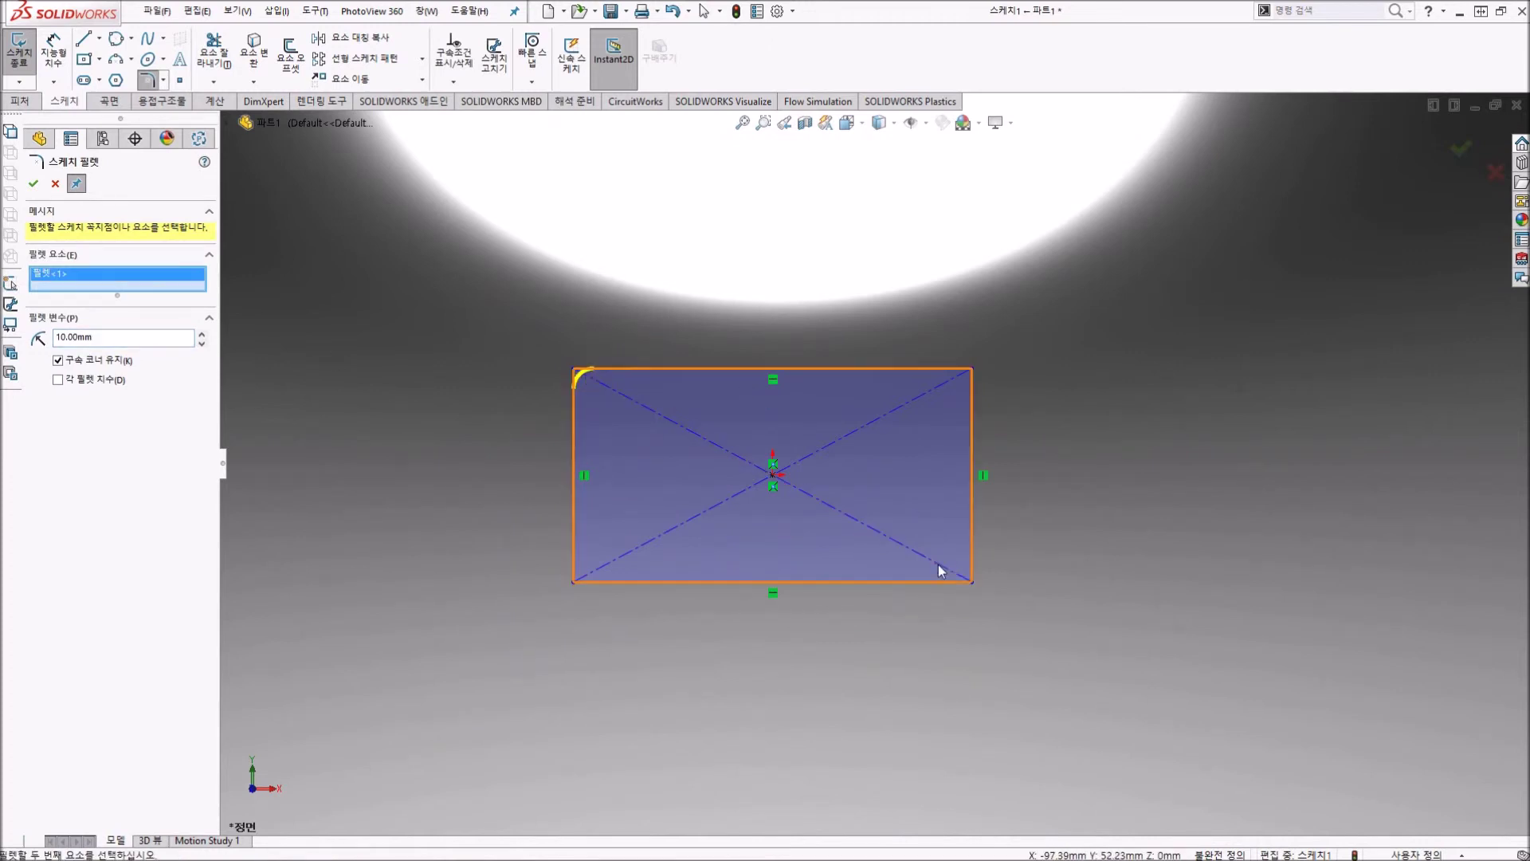
pyautogui.click(972, 581)
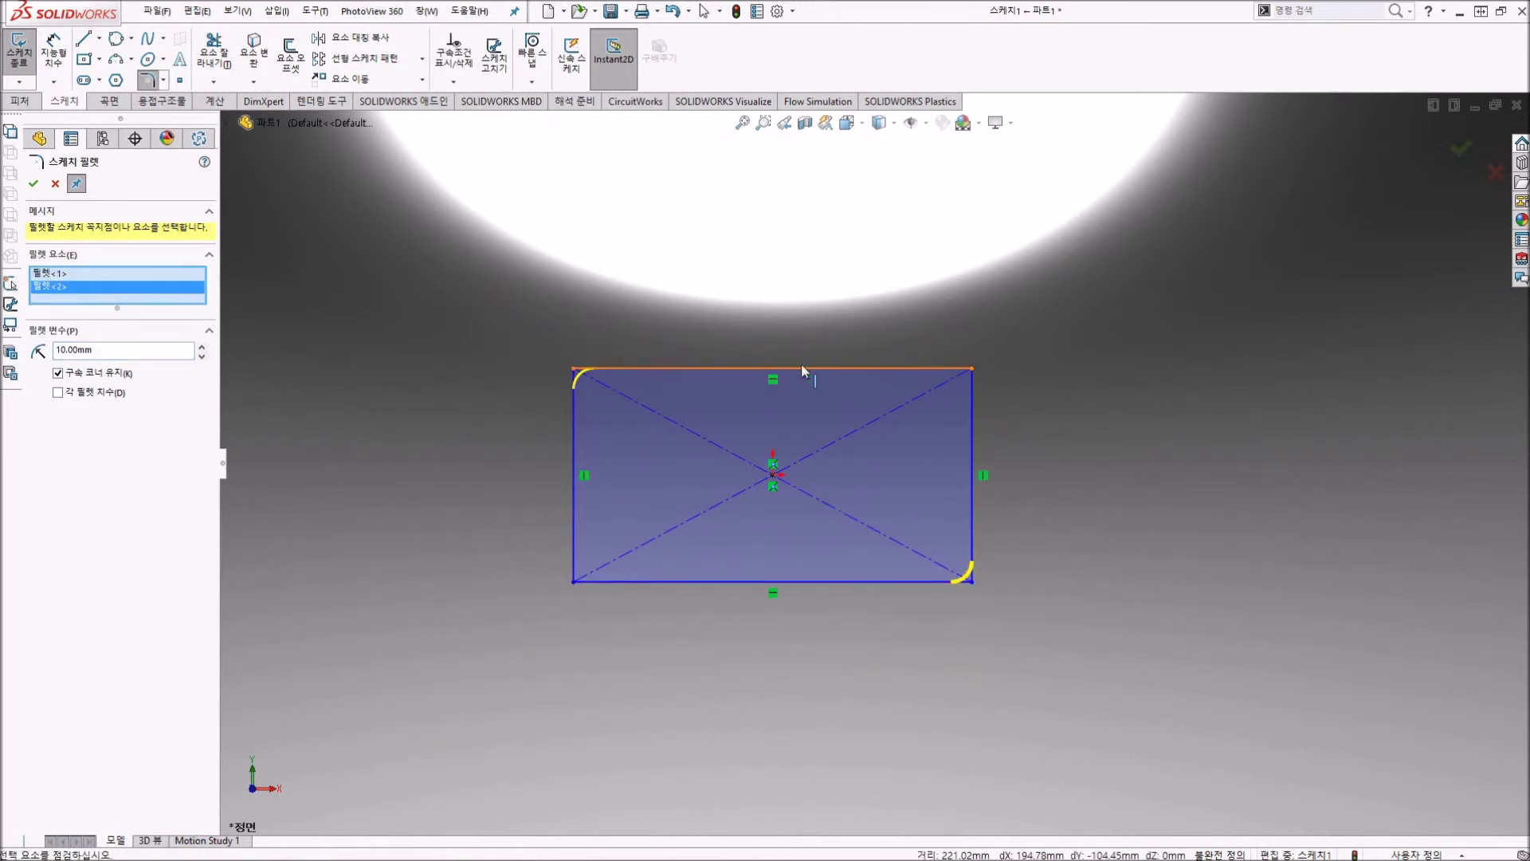
pyautogui.click(969, 369)
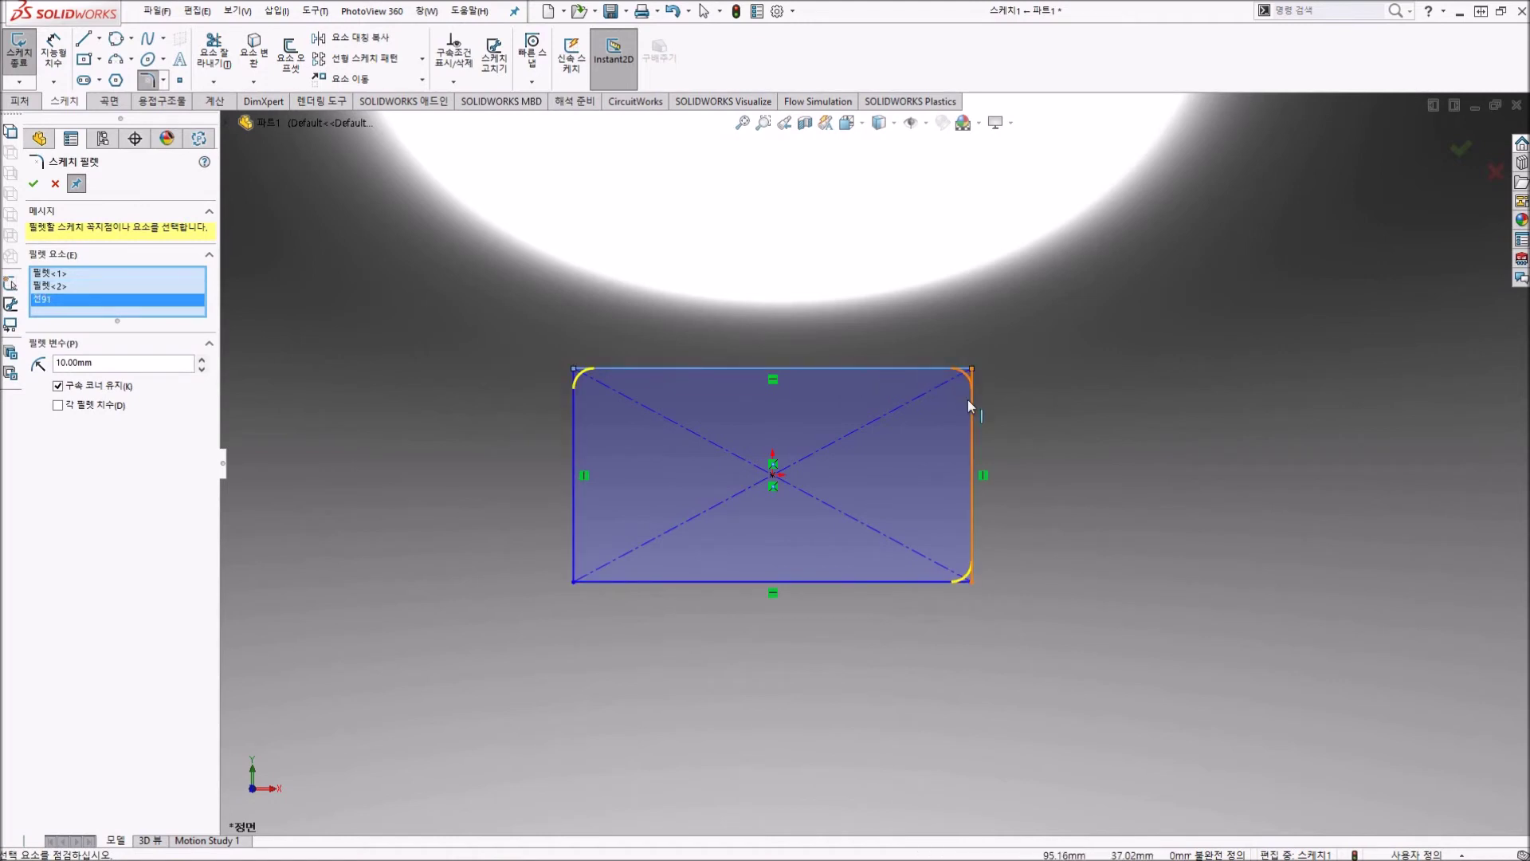
pyautogui.click(573, 582)
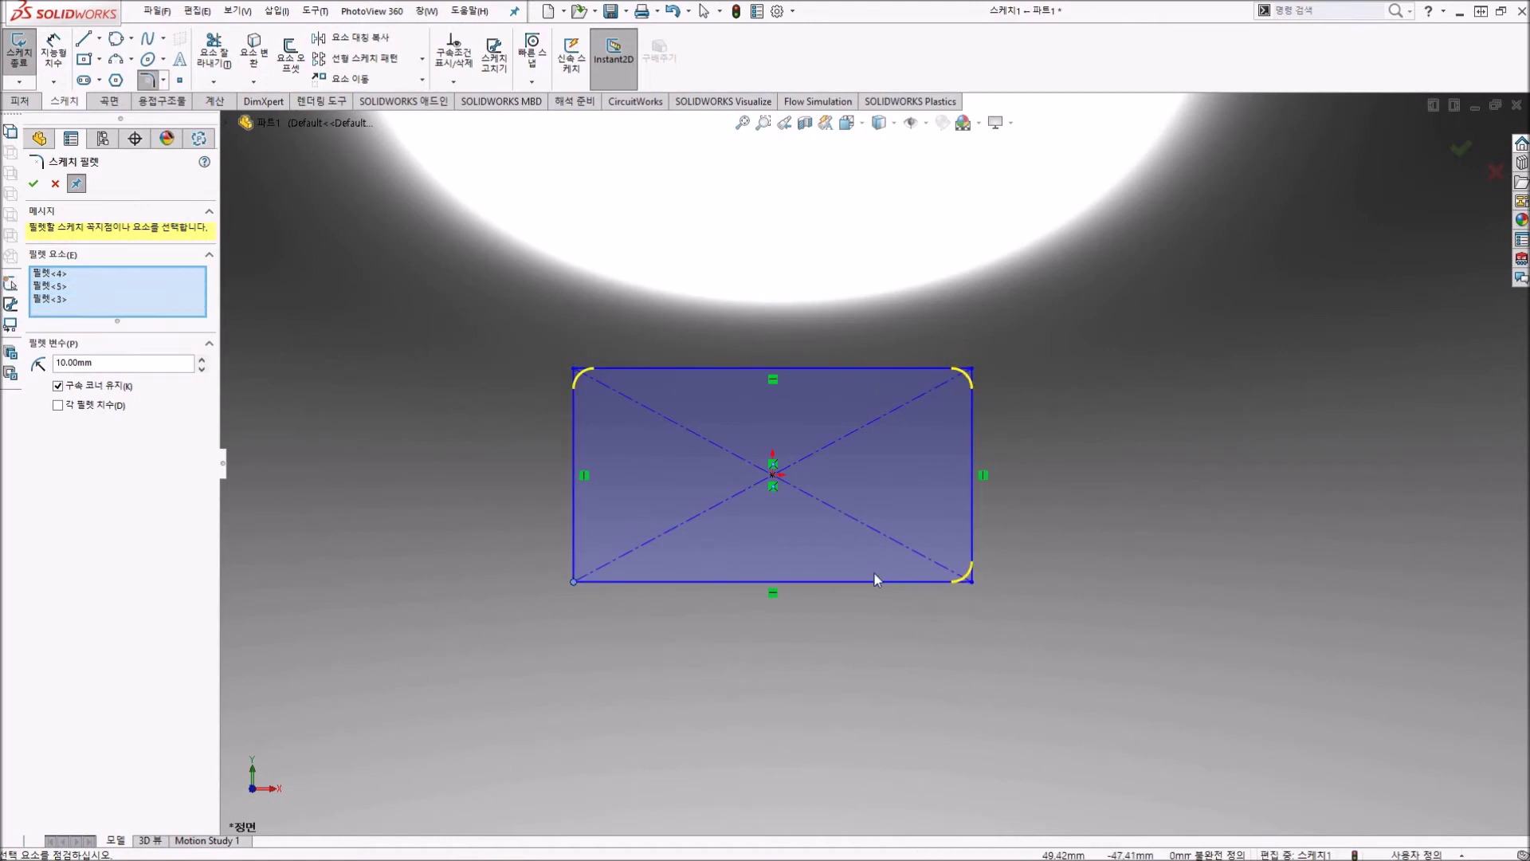
pyautogui.click(59, 299)
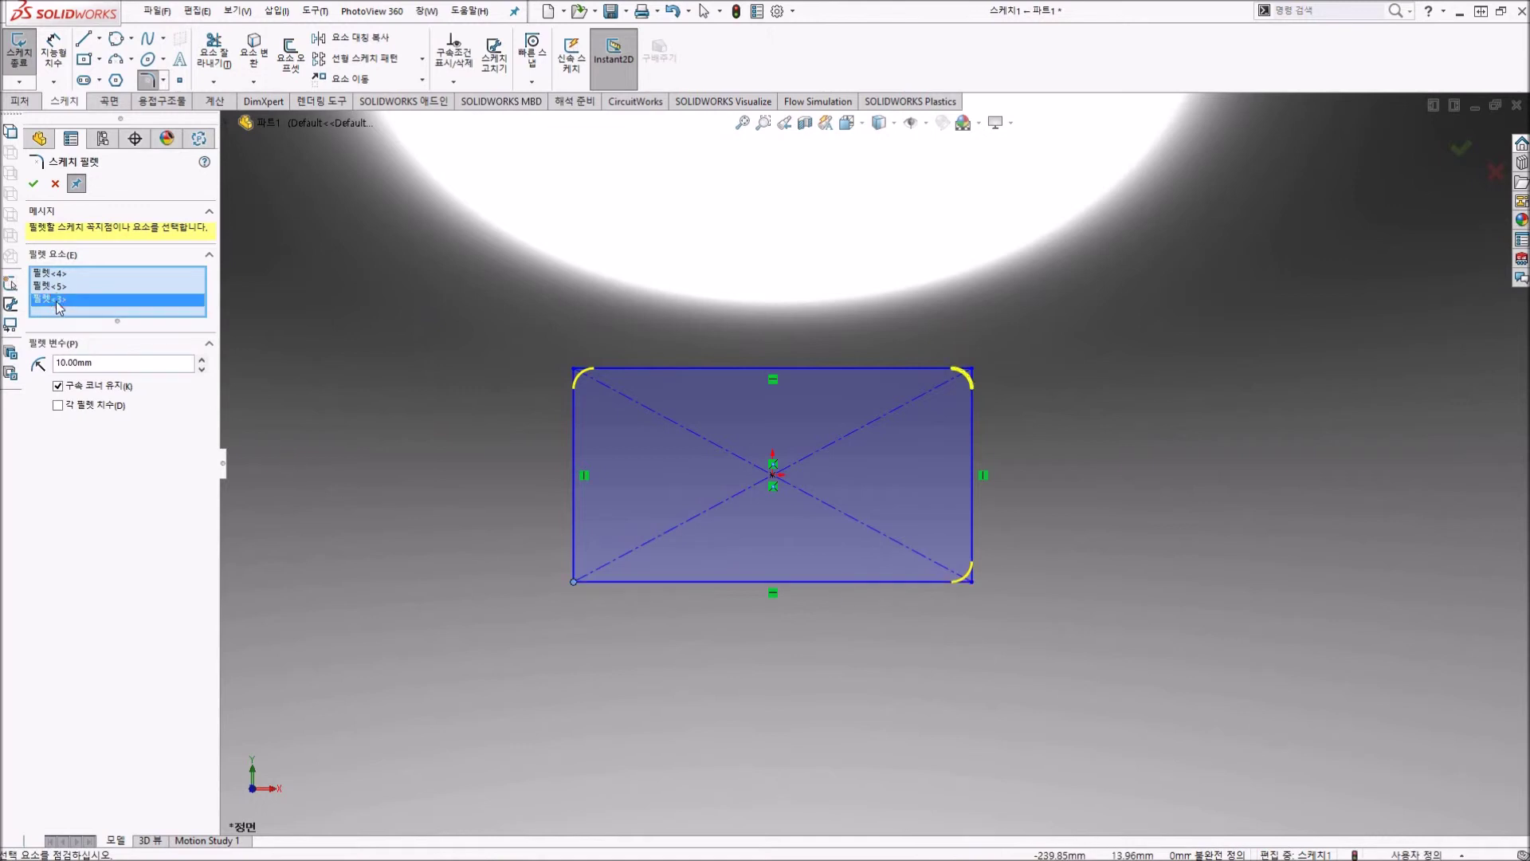
pyautogui.press('Delete')
pyautogui.click(57, 275)
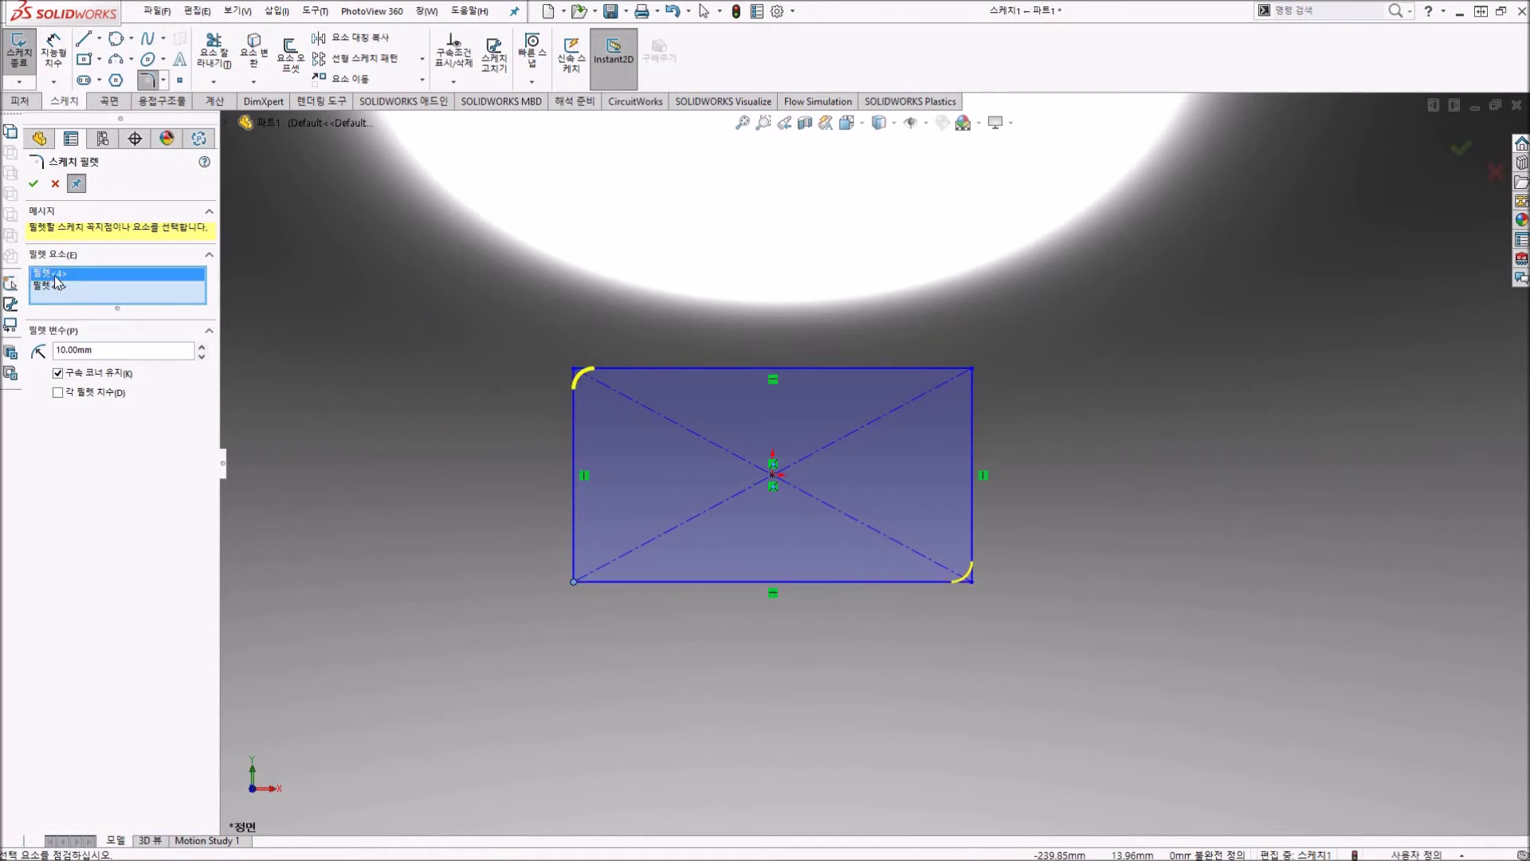
pyautogui.press('Delete')
pyautogui.click(58, 275)
pyautogui.press('Delete')
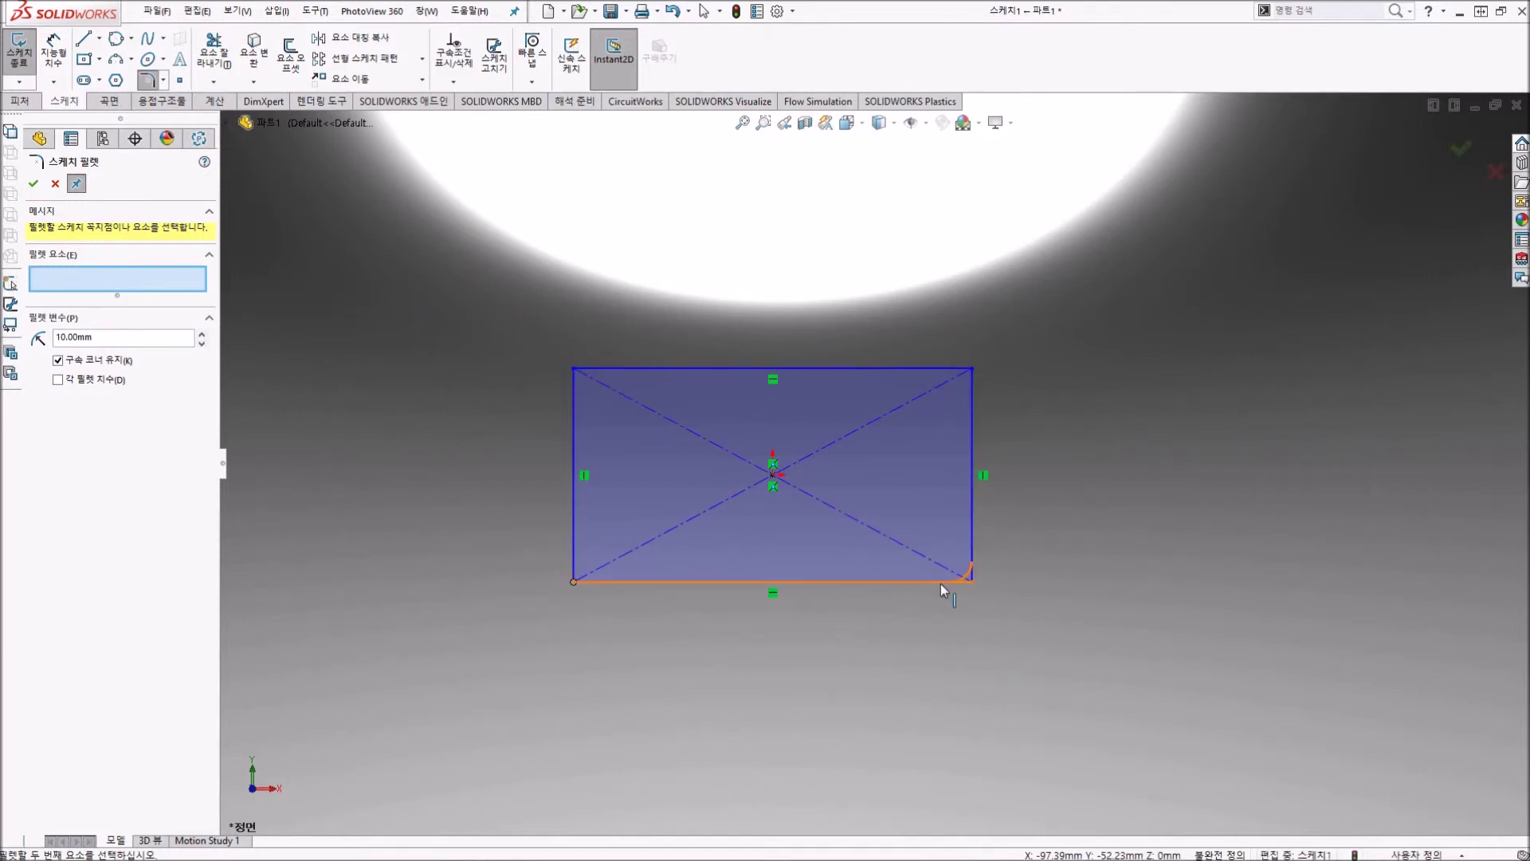
# Step: Re-pick all four corners, apply 10 mm fillets, then undo to restore sharp corners
pyautogui.click(611, 368)
pyautogui.click(574, 408)
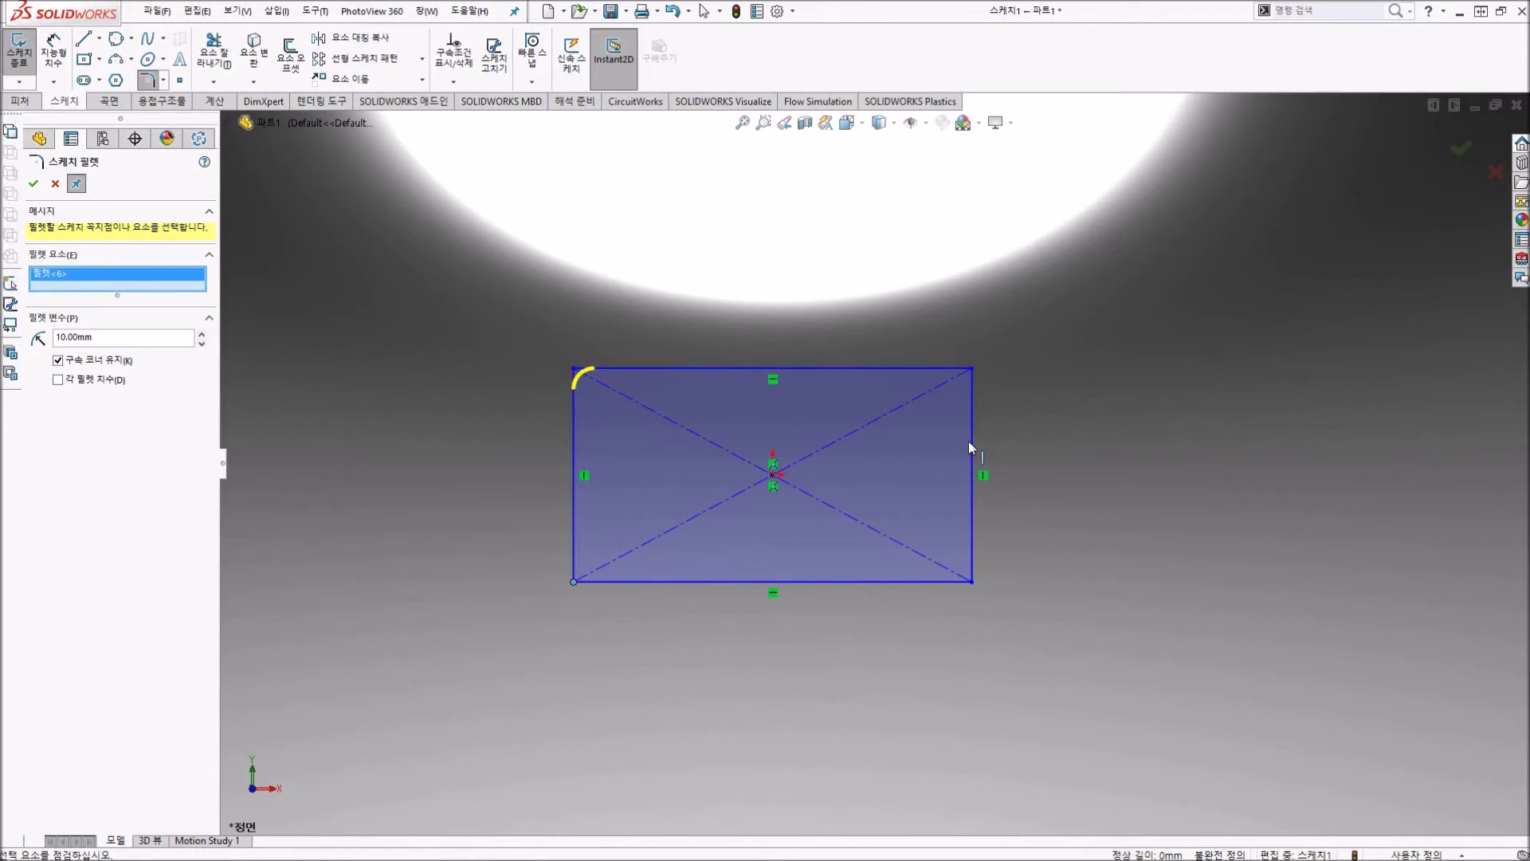
pyautogui.click(971, 368)
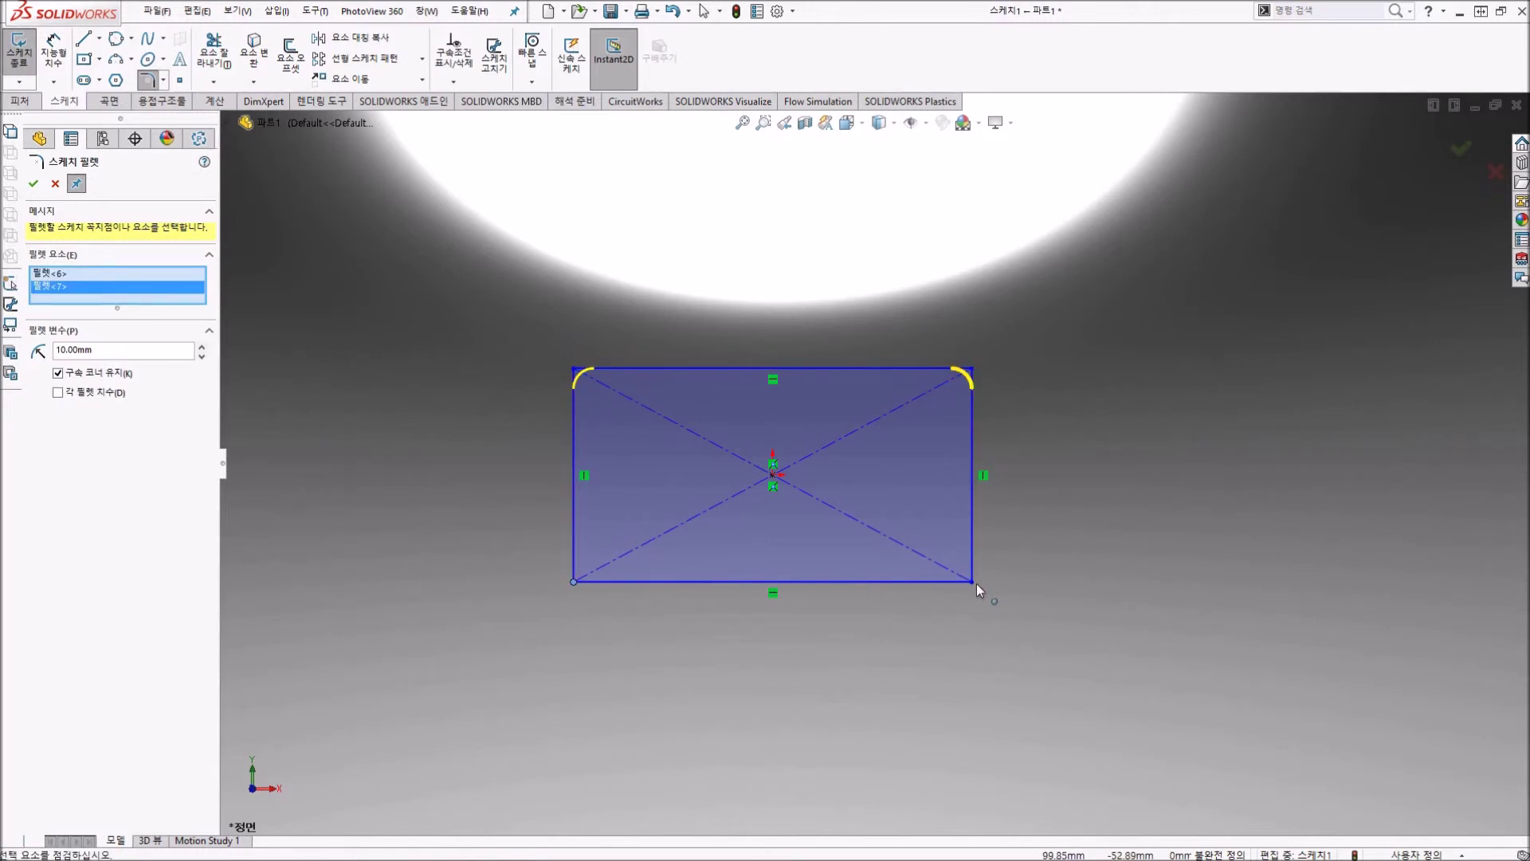
pyautogui.click(974, 583)
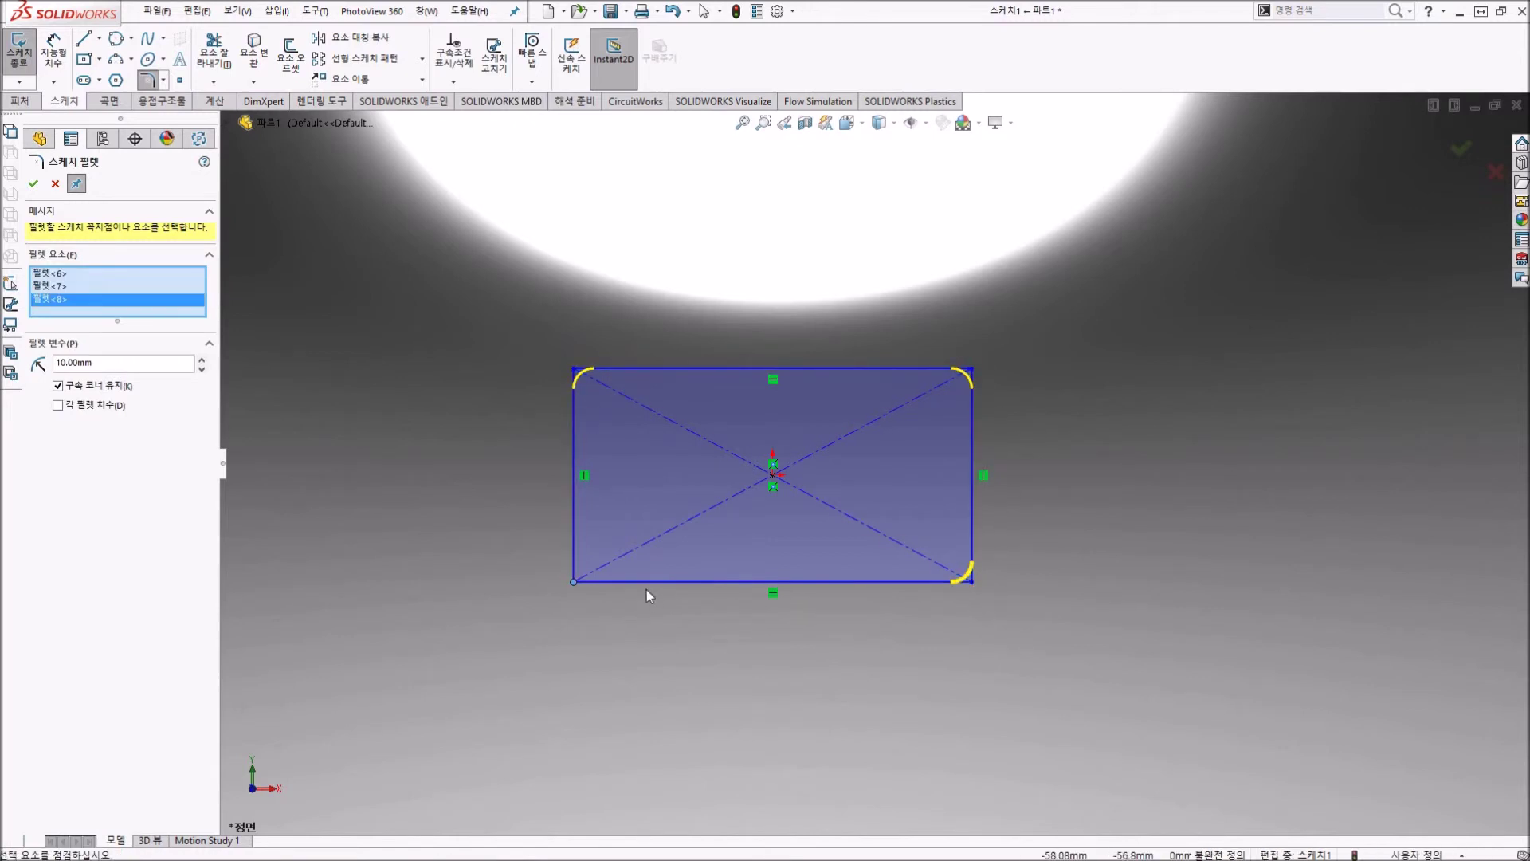
pyautogui.click(576, 581)
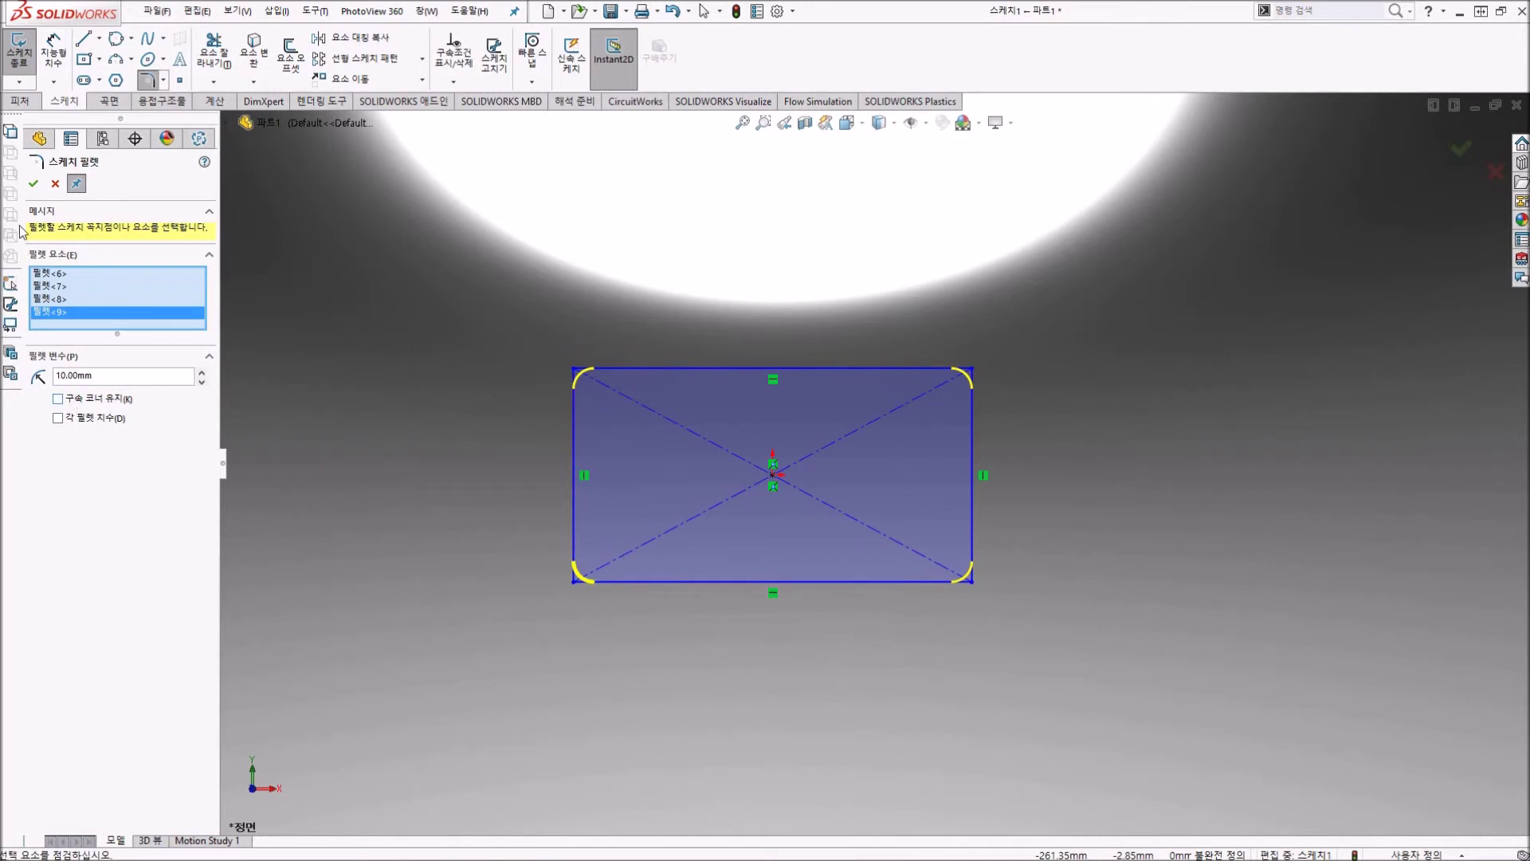
pyautogui.click(32, 183)
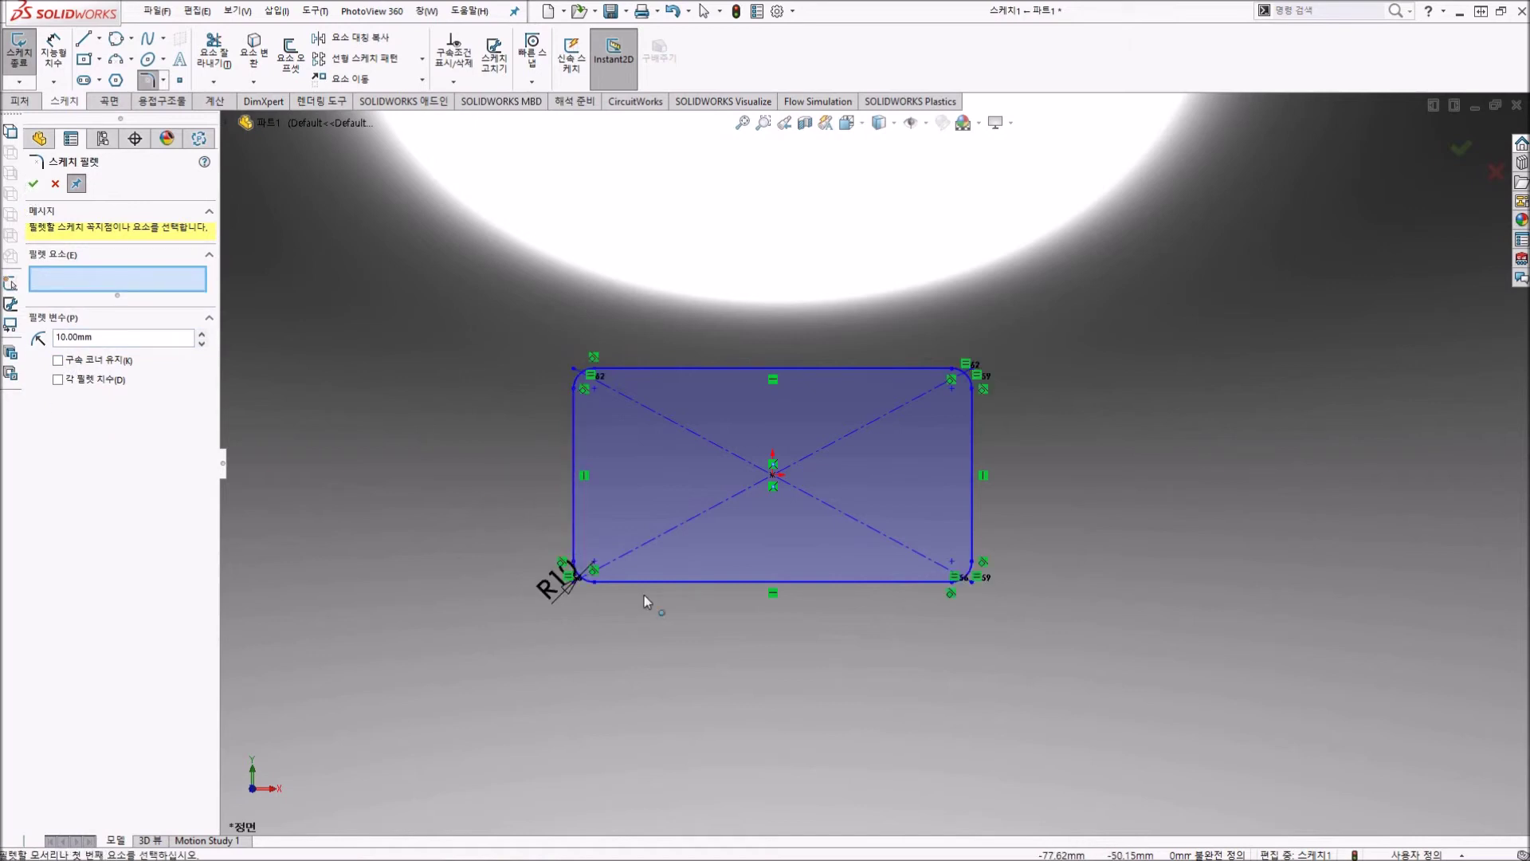
pyautogui.scroll(-3, 609, 572)
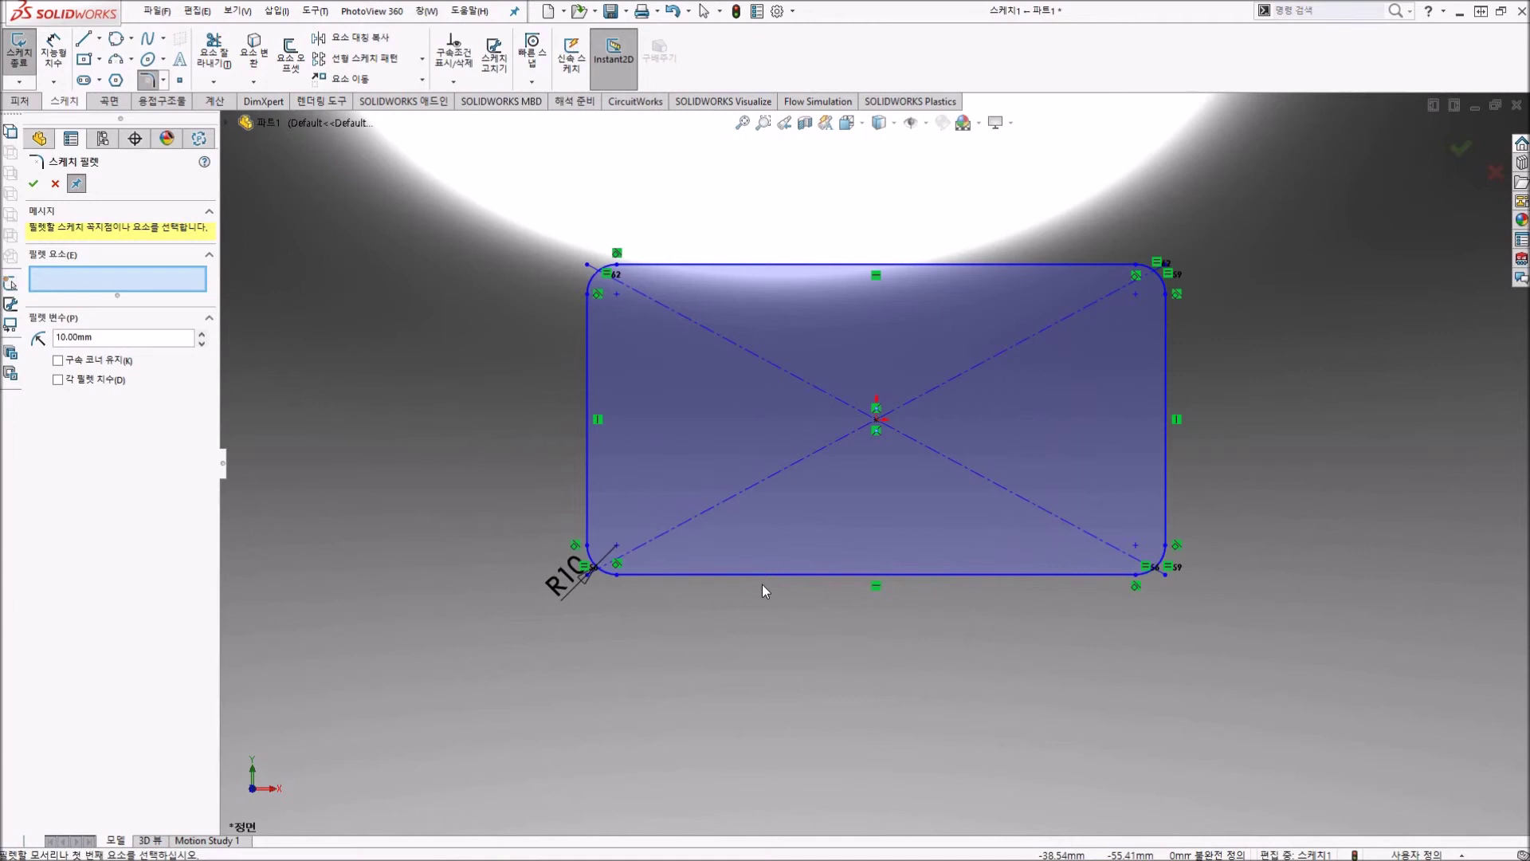
pyautogui.hotkey('ctrl', 'z')
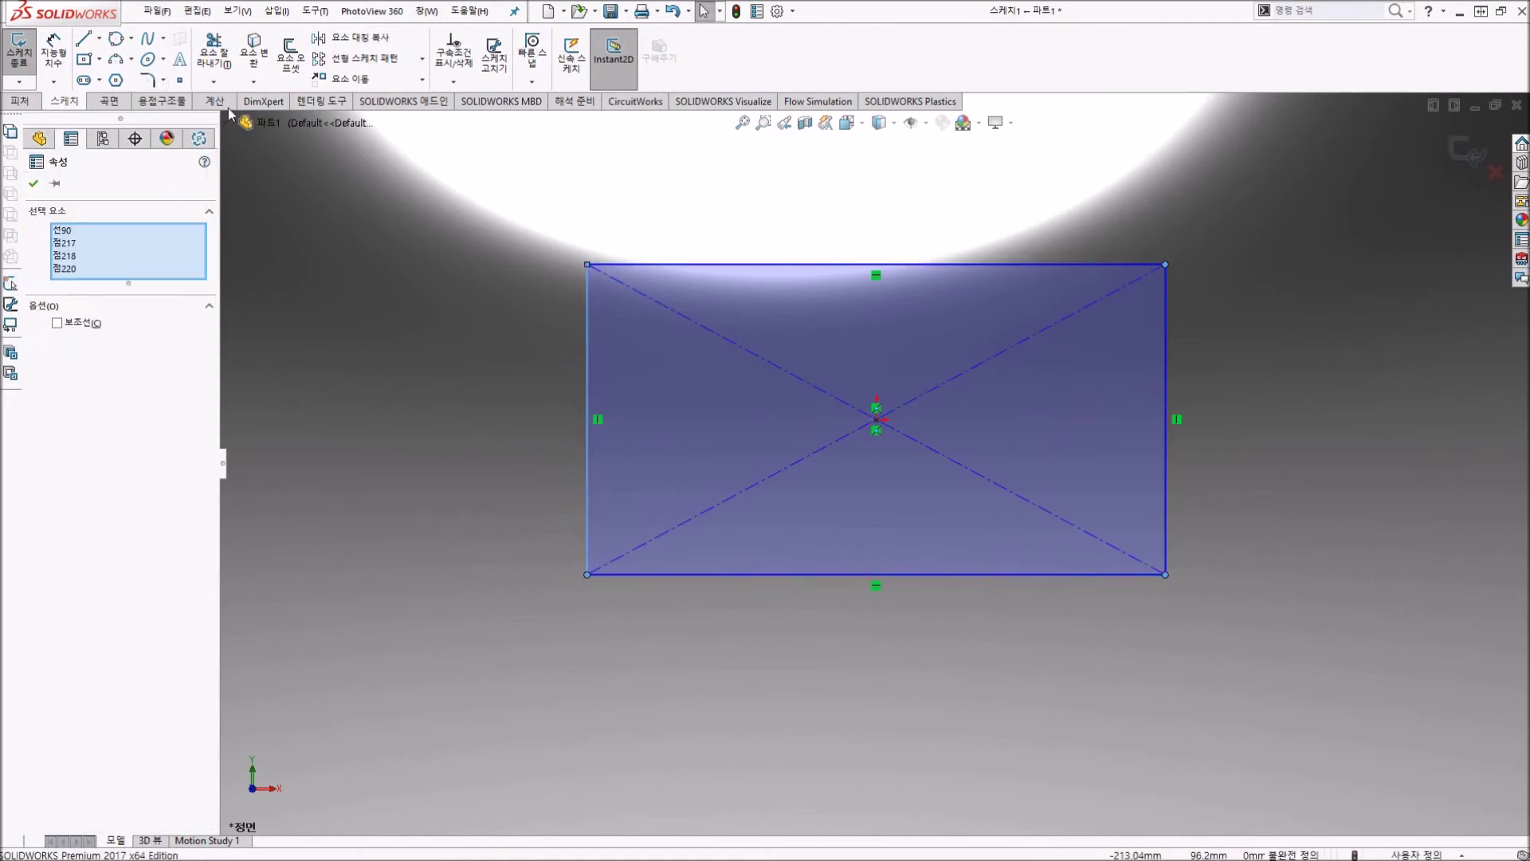
pyautogui.click(147, 80)
pyautogui.click(82, 379)
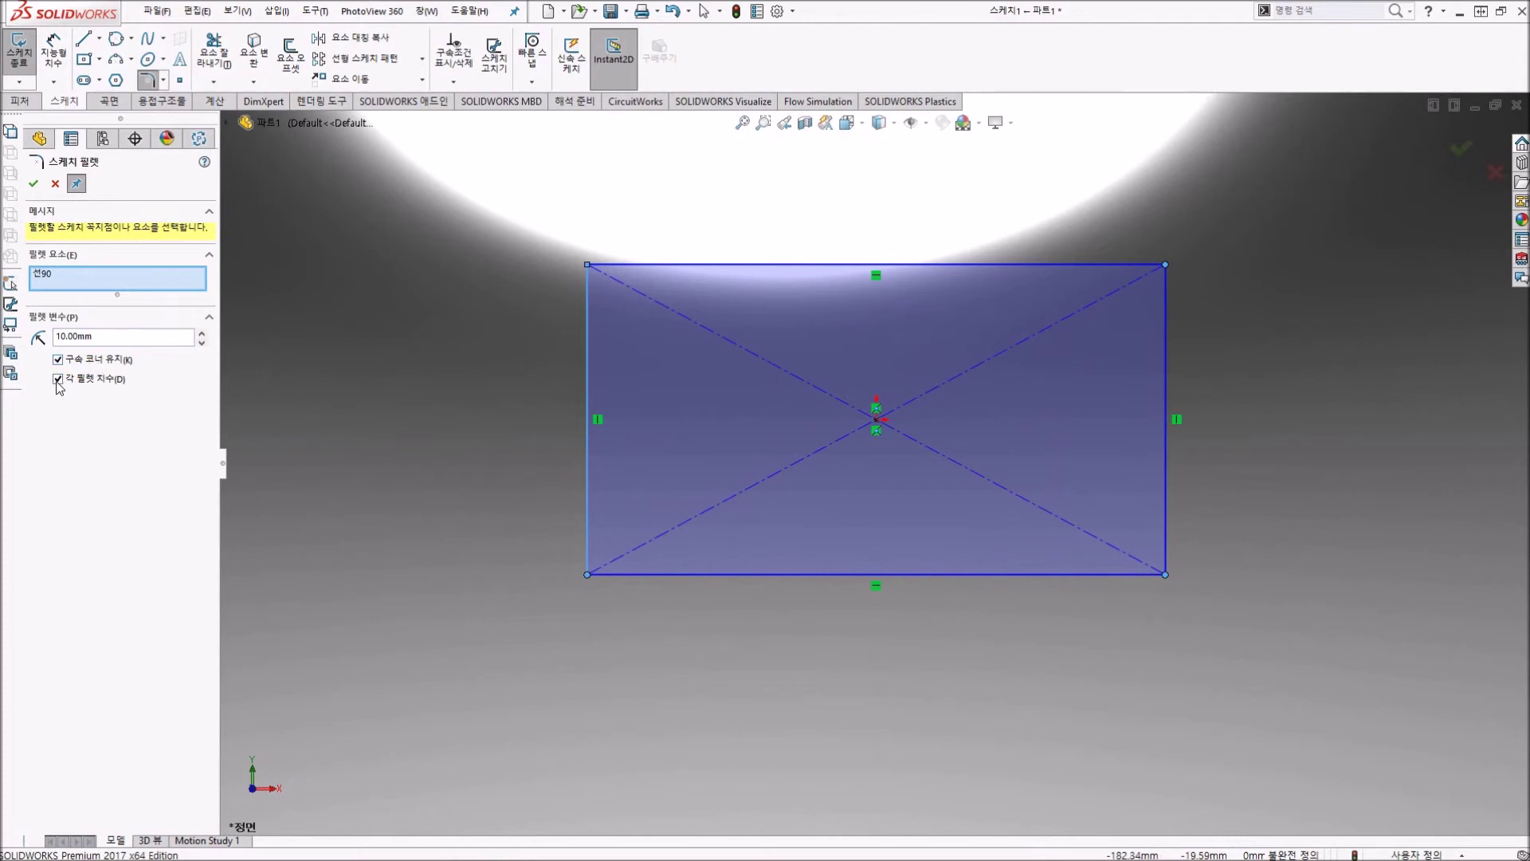
pyautogui.click(590, 576)
pyautogui.click(591, 271)
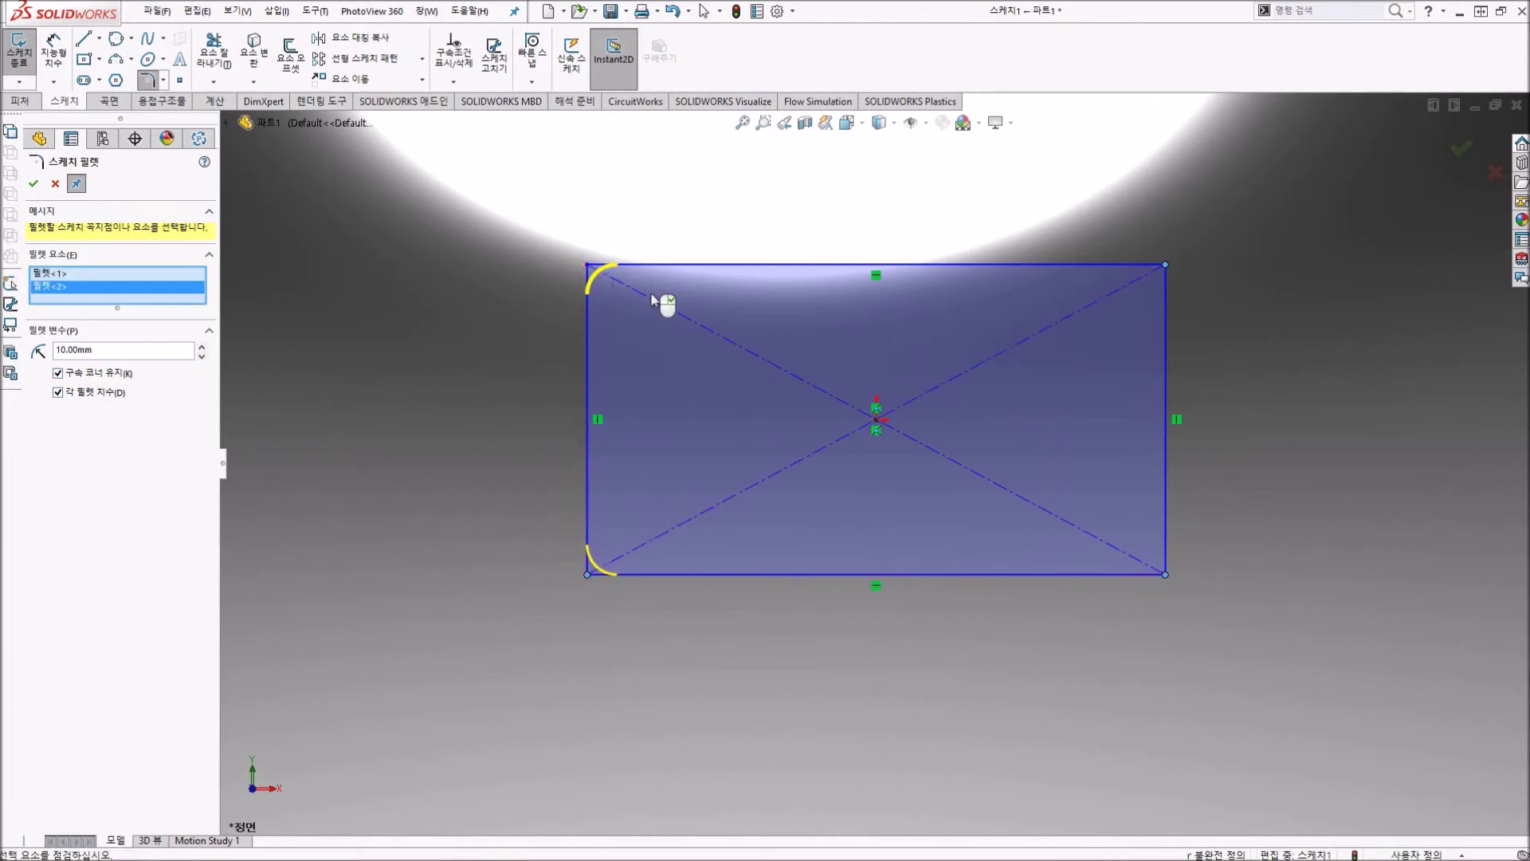
pyautogui.click(1169, 575)
pyautogui.click(1167, 269)
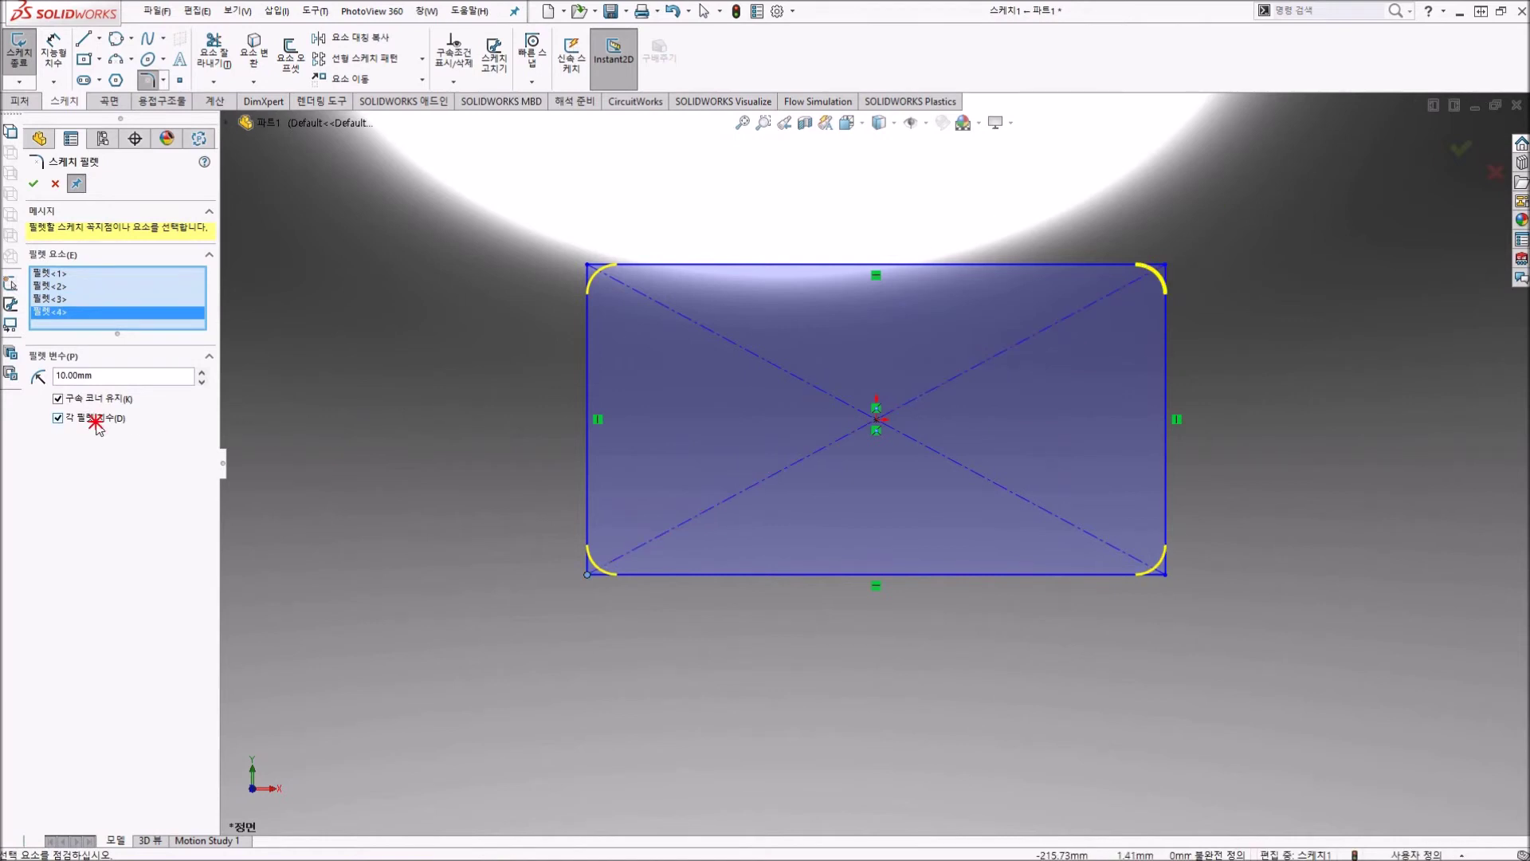
pyautogui.click(33, 184)
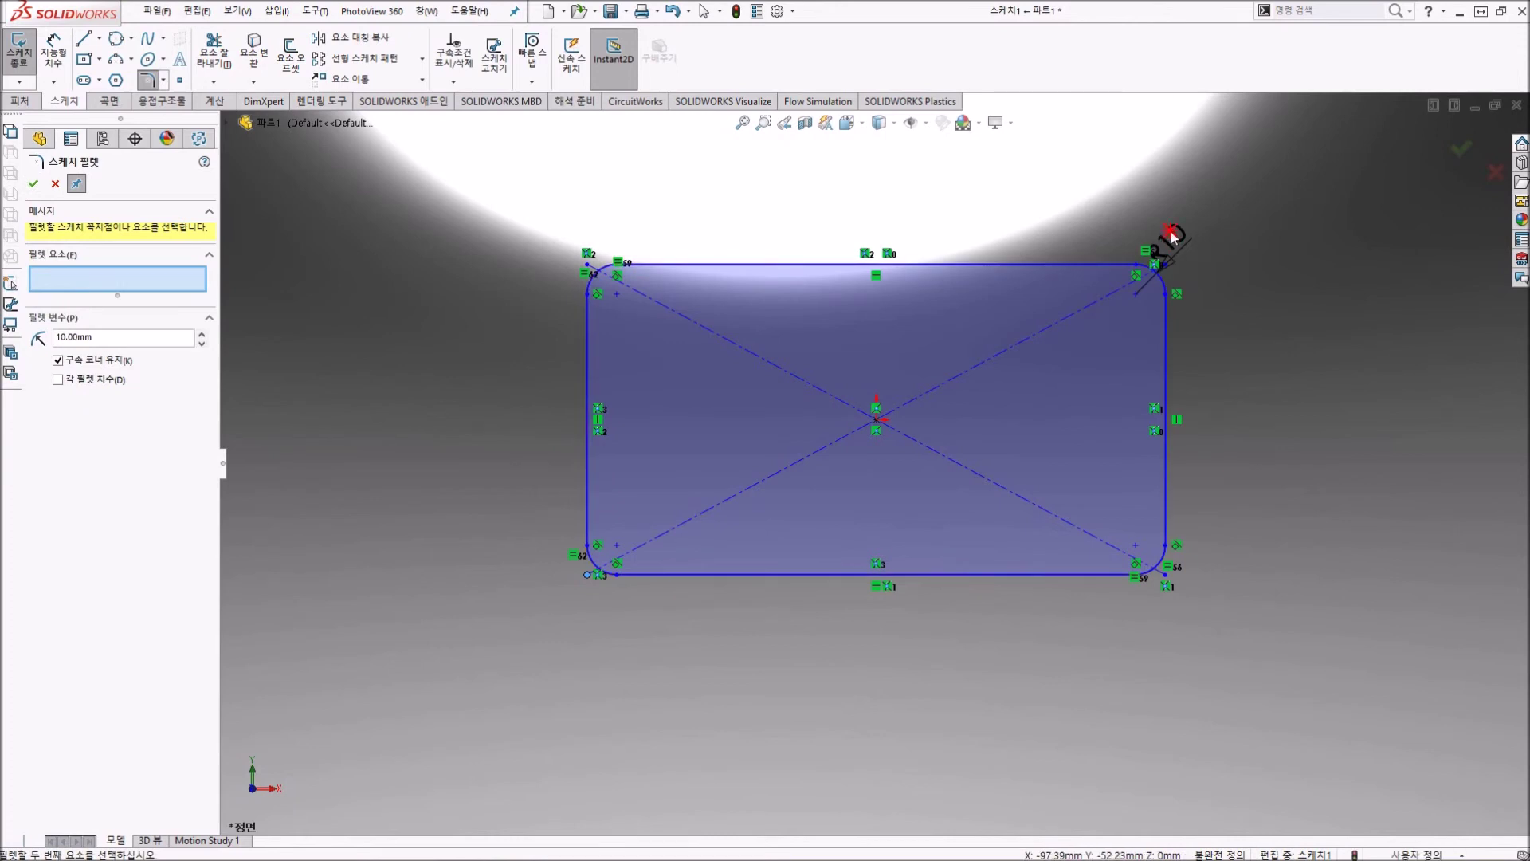
pyautogui.click(55, 183)
pyautogui.moveTo(1166, 243); pyautogui.dragTo(1311, 323)
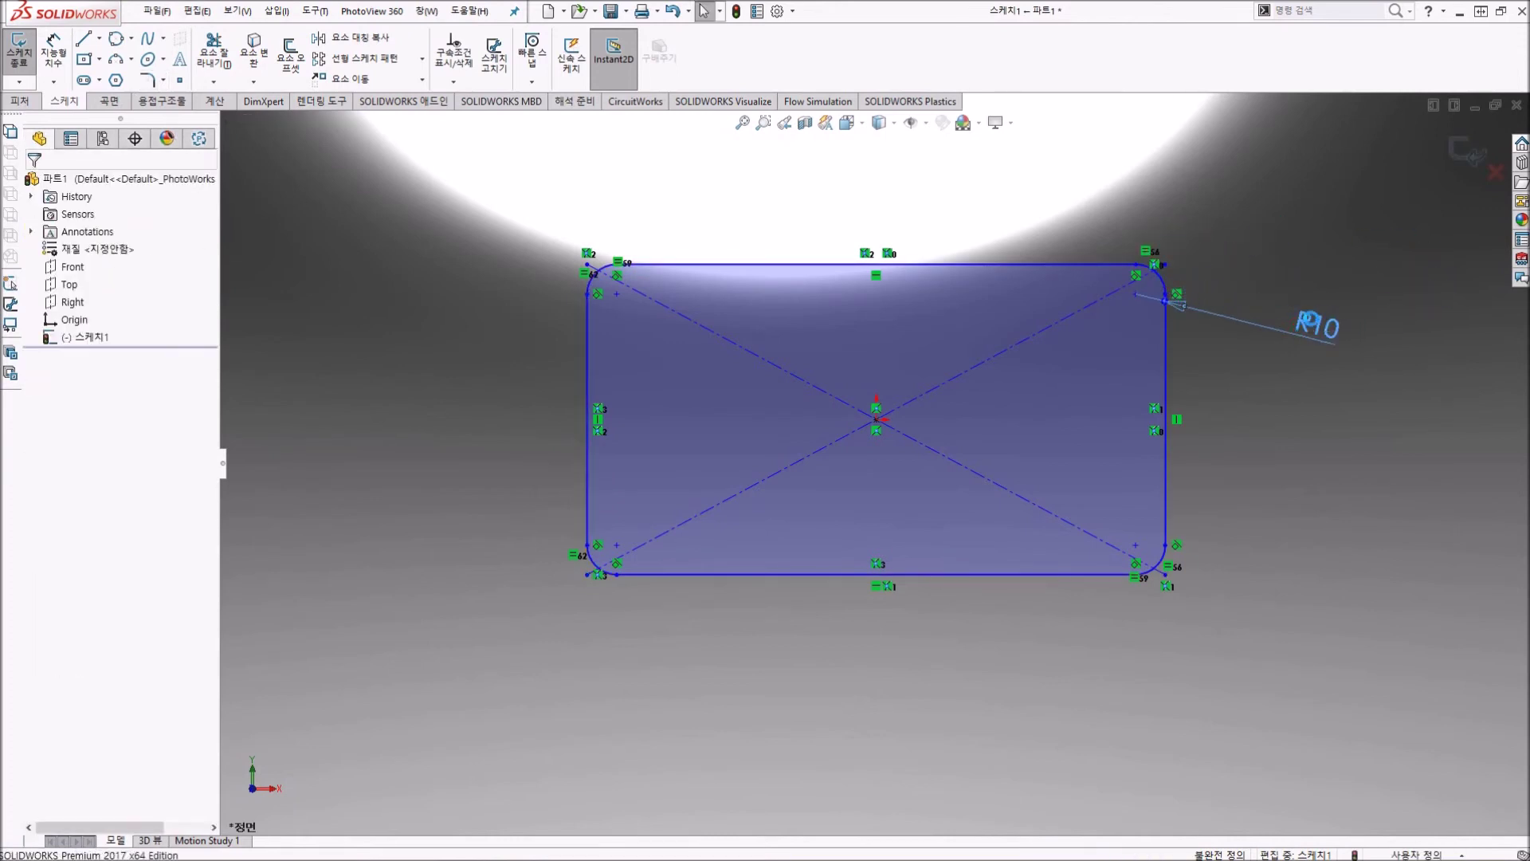
pyautogui.doubleClick(1312, 319)
pyautogui.write('20')
pyautogui.press('Return')
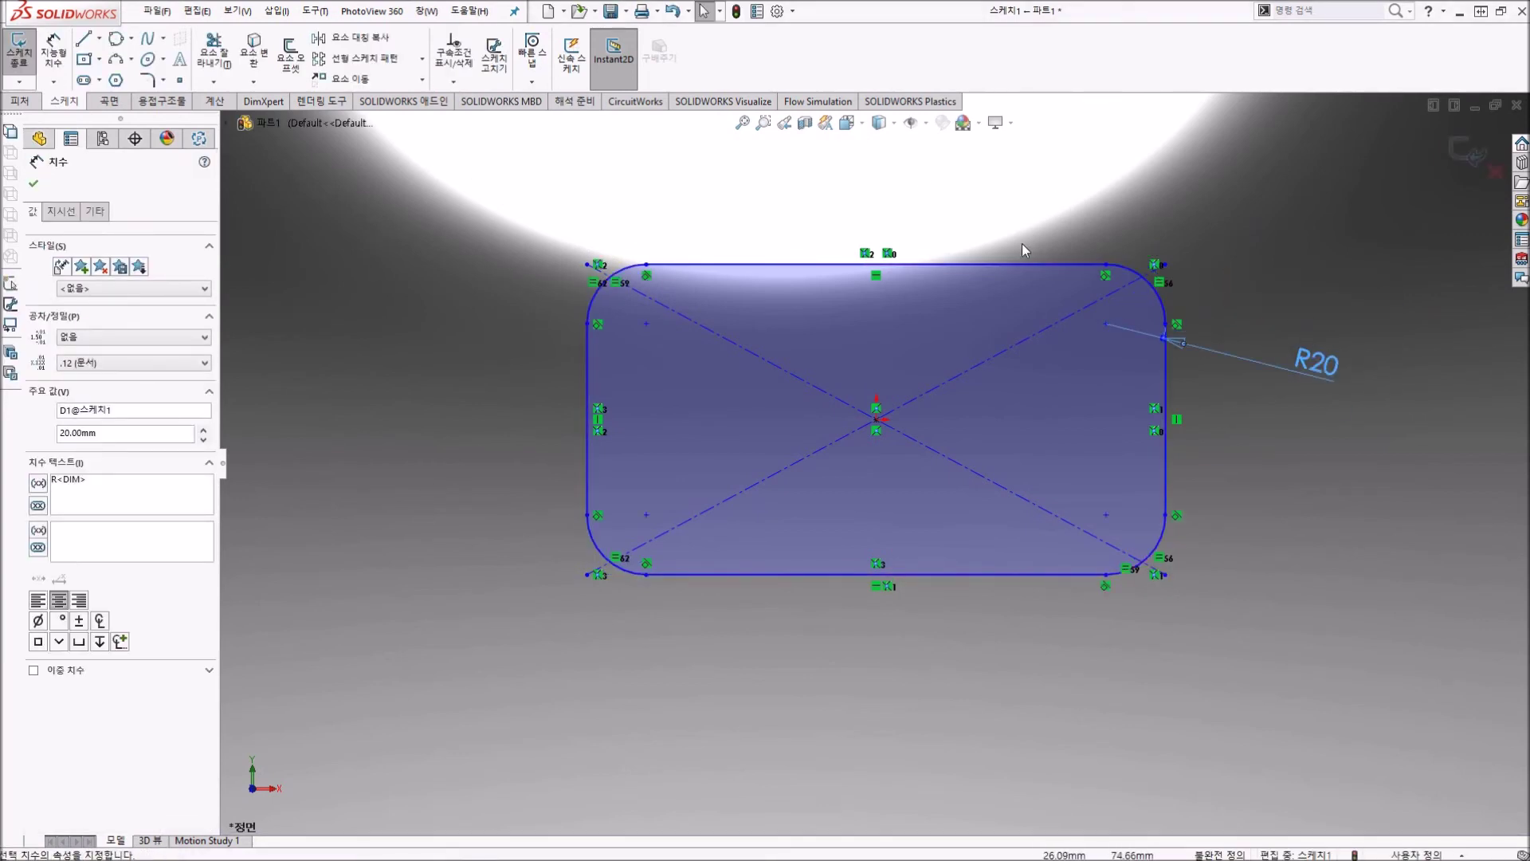
pyautogui.press('Escape')
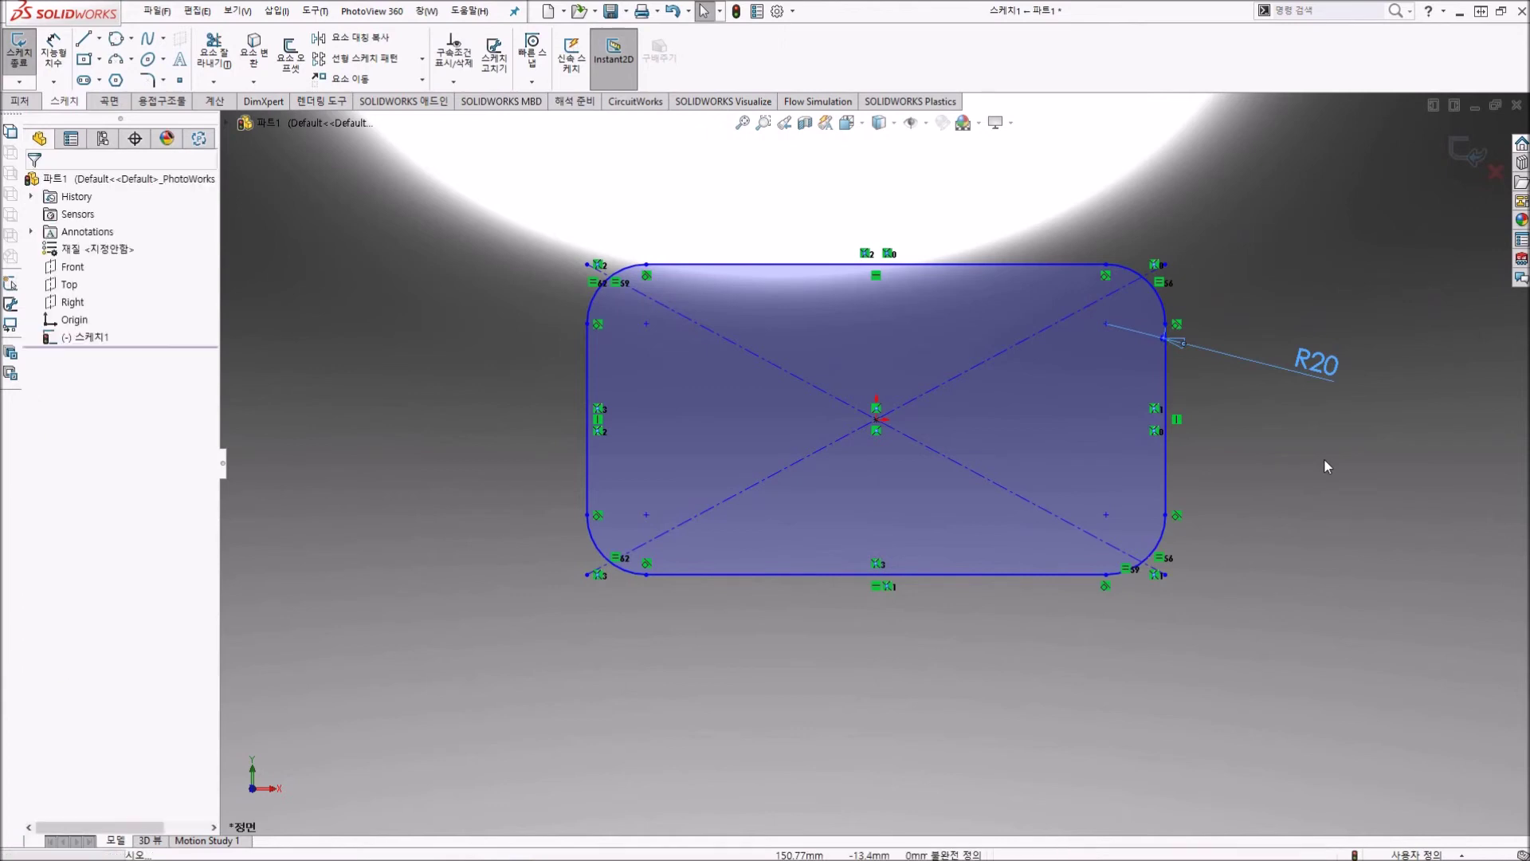
pyautogui.hotkey('ctrl', 'z')
pyautogui.hotkey('ctrl', 'z')
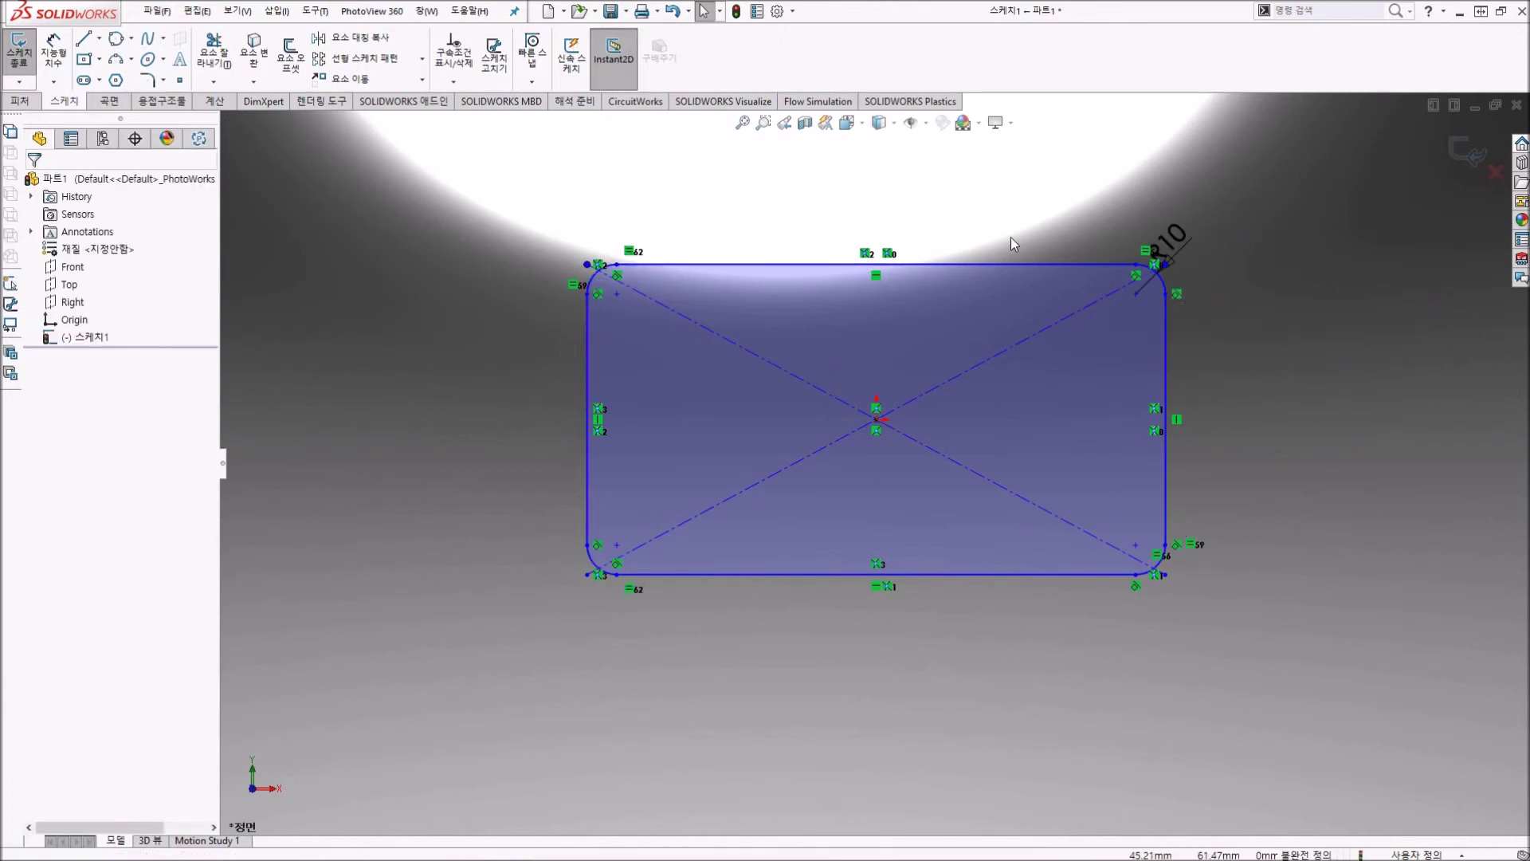
pyautogui.hotkey('ctrl', 'z')
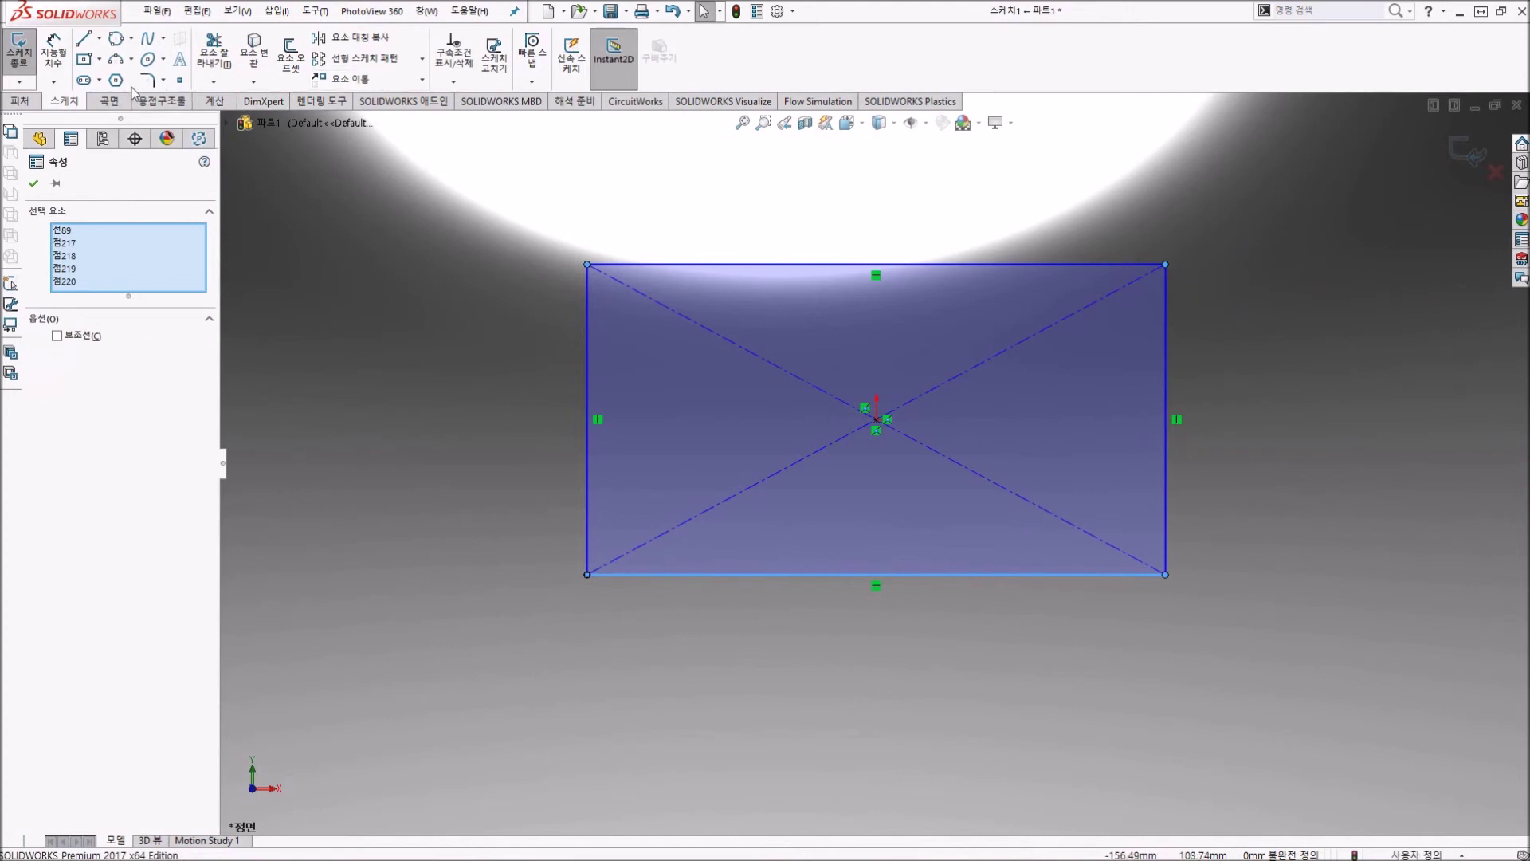
# Step: Fillet the top-left, bottom-right, top-right and bottom-left corners at 10 mm, each with an R10 dimension
pyautogui.click(145, 81)
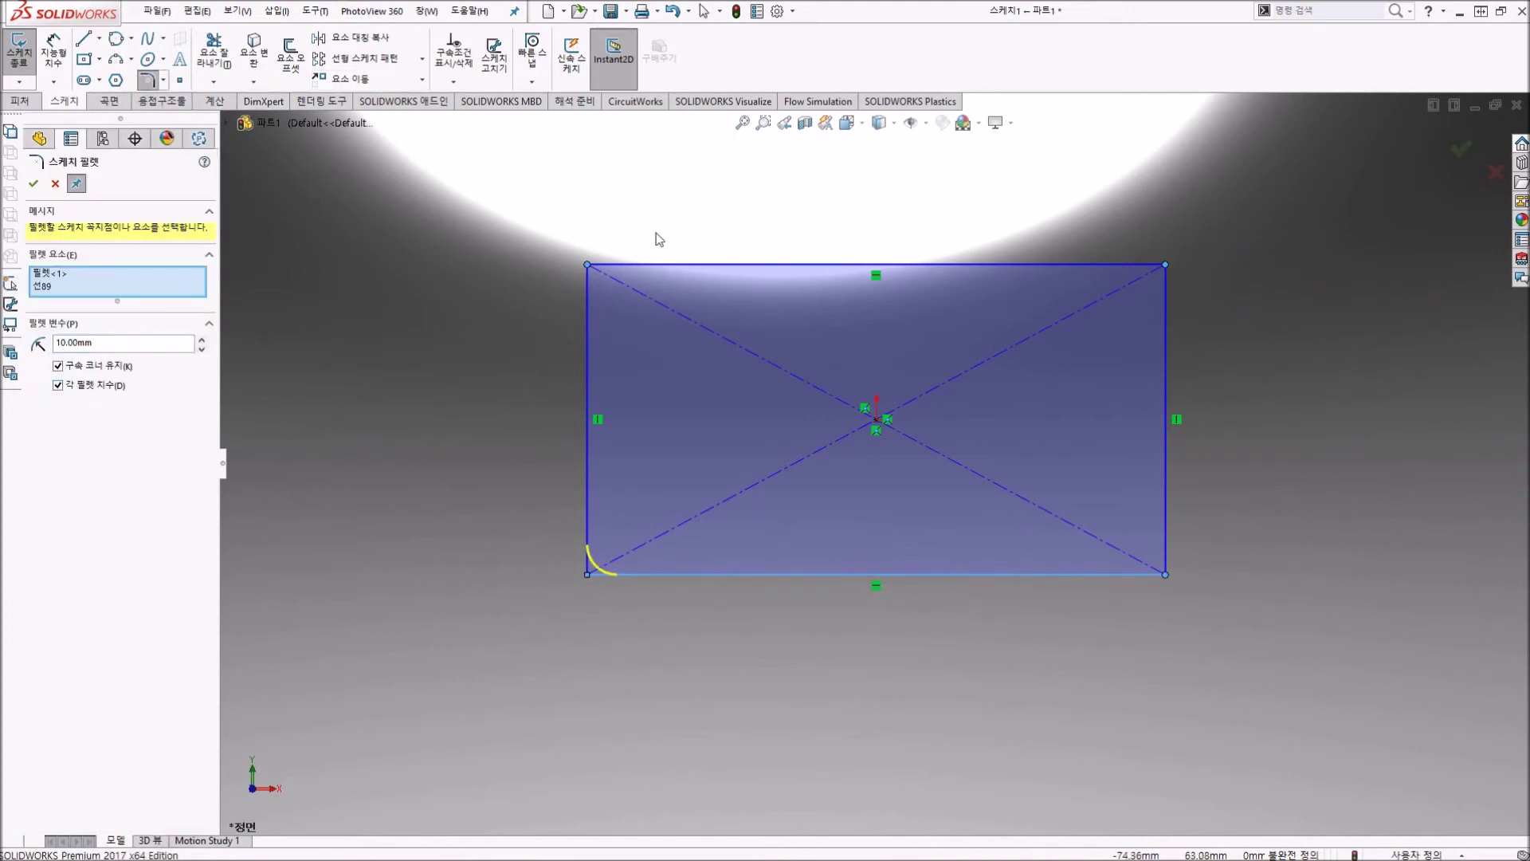
pyautogui.press('Escape')
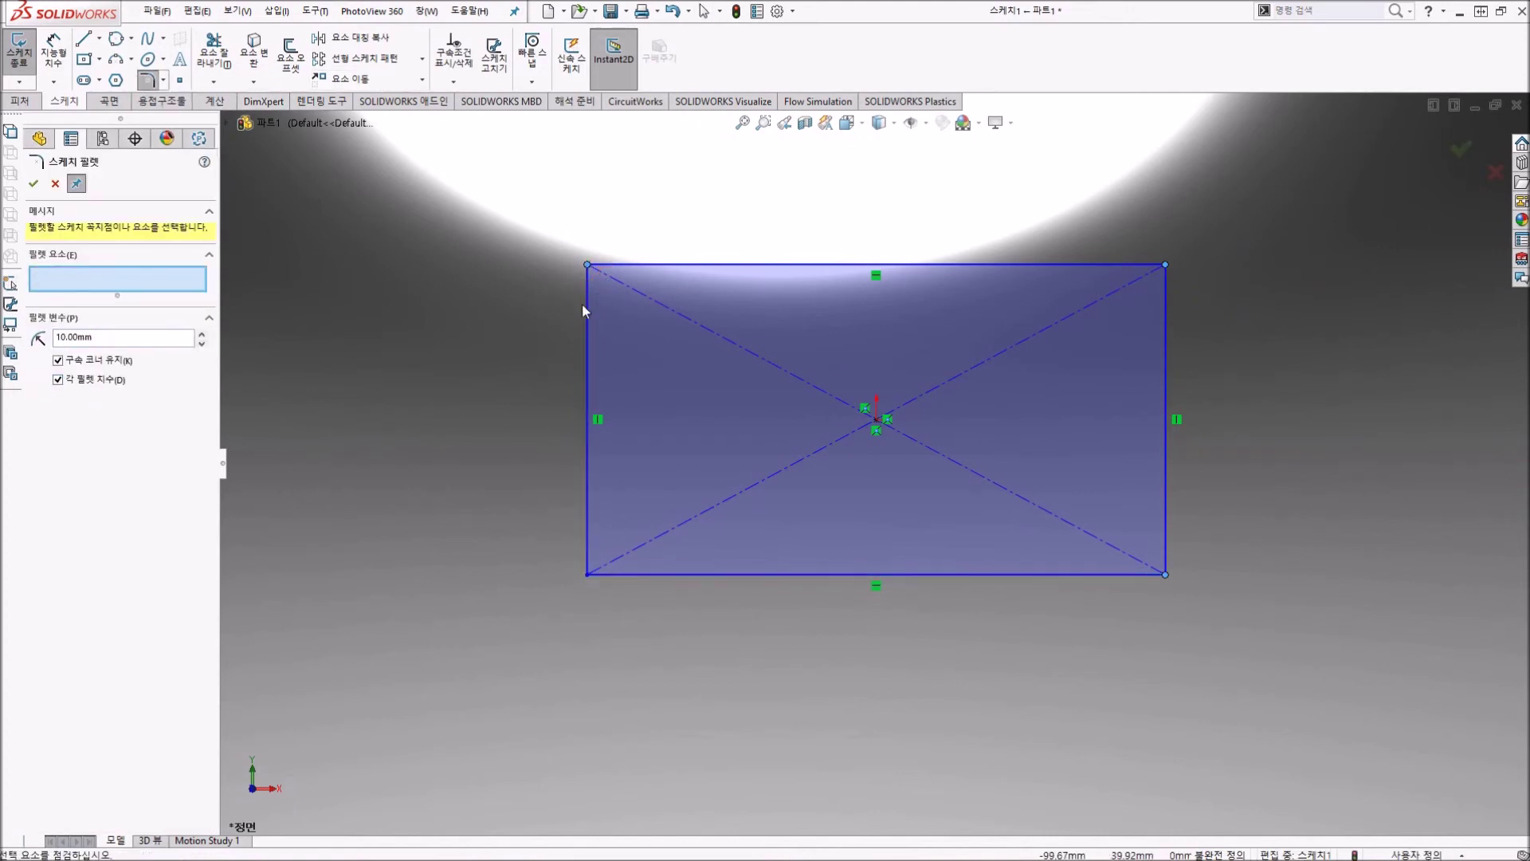
pyautogui.click(638, 288)
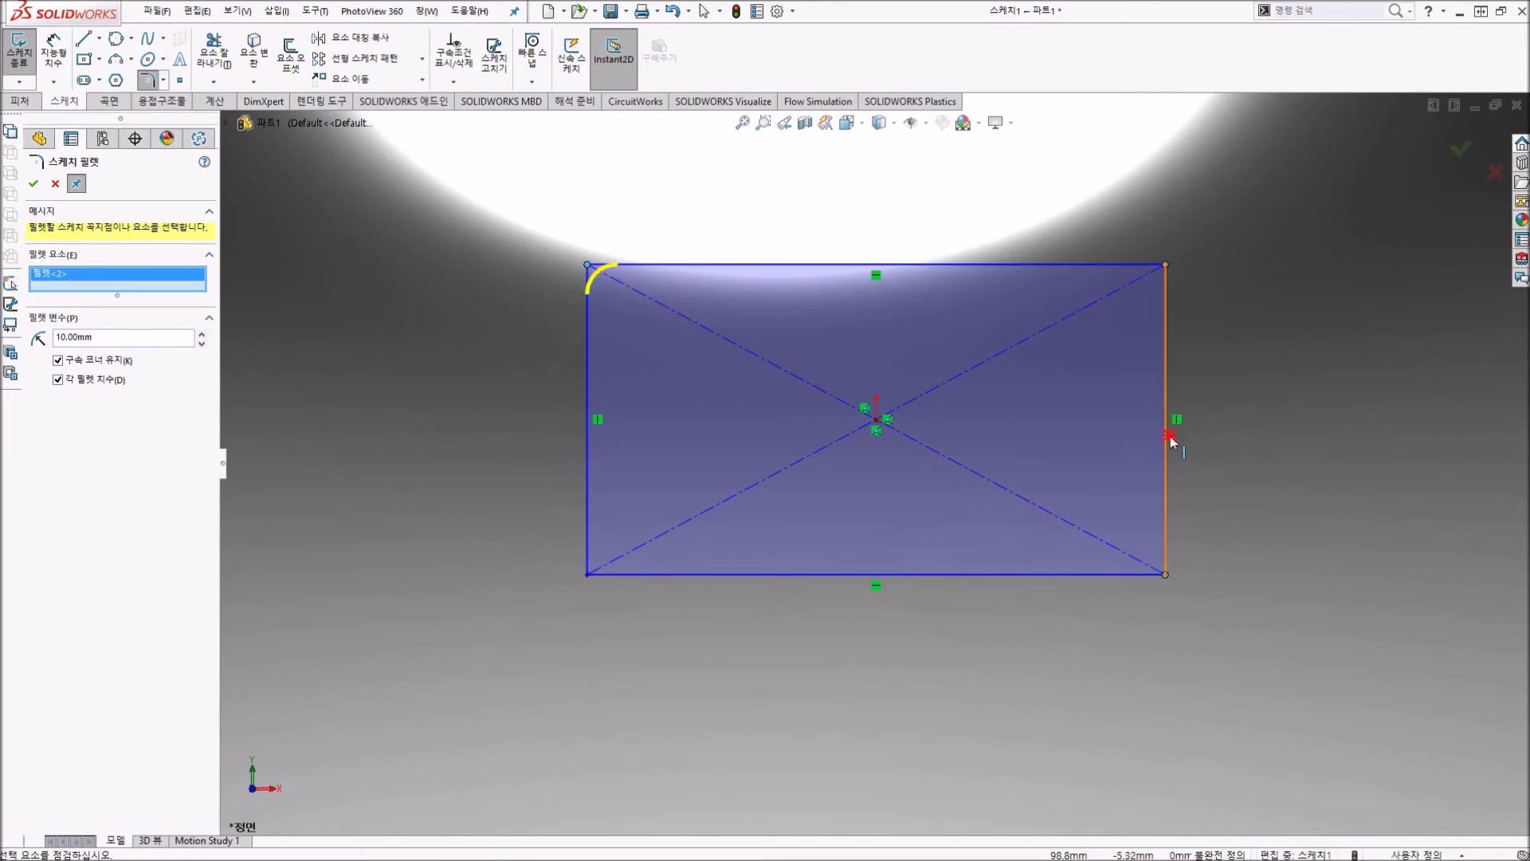
pyautogui.click(1164, 572)
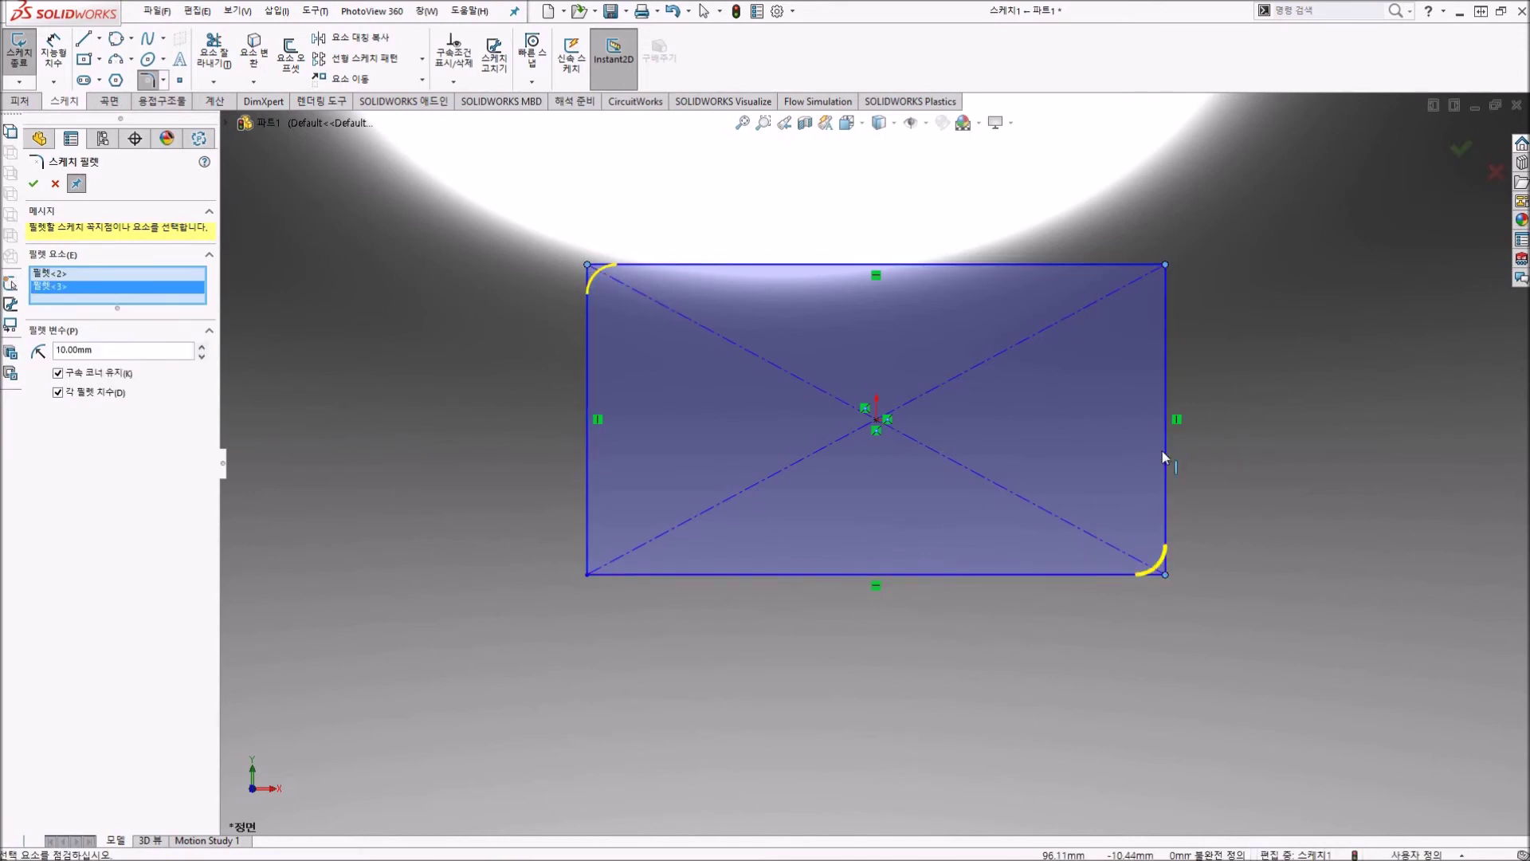
pyautogui.click(1164, 447)
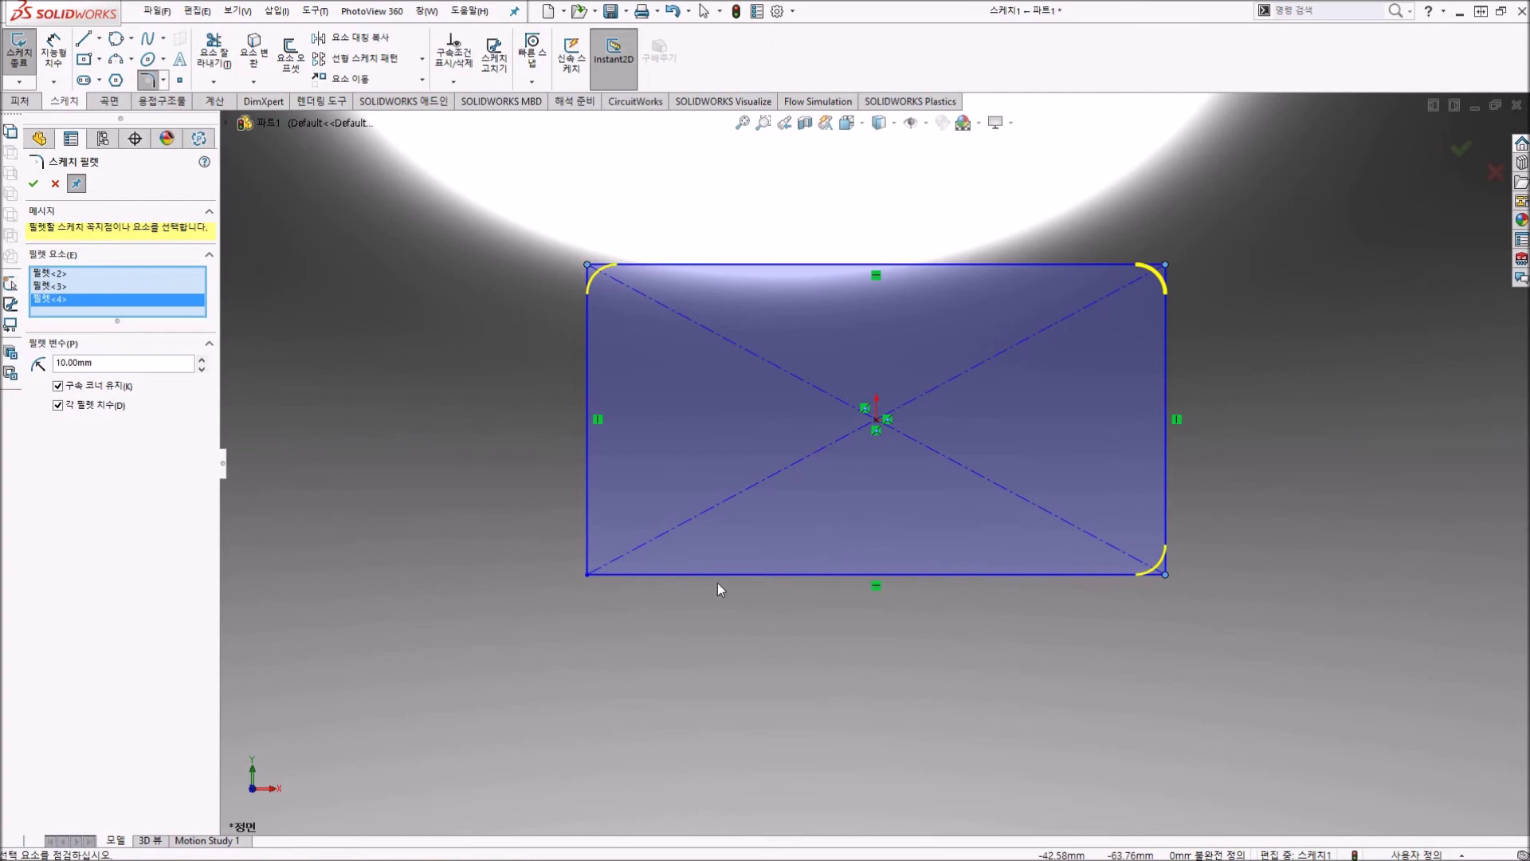
pyautogui.click(672, 575)
pyautogui.click(593, 546)
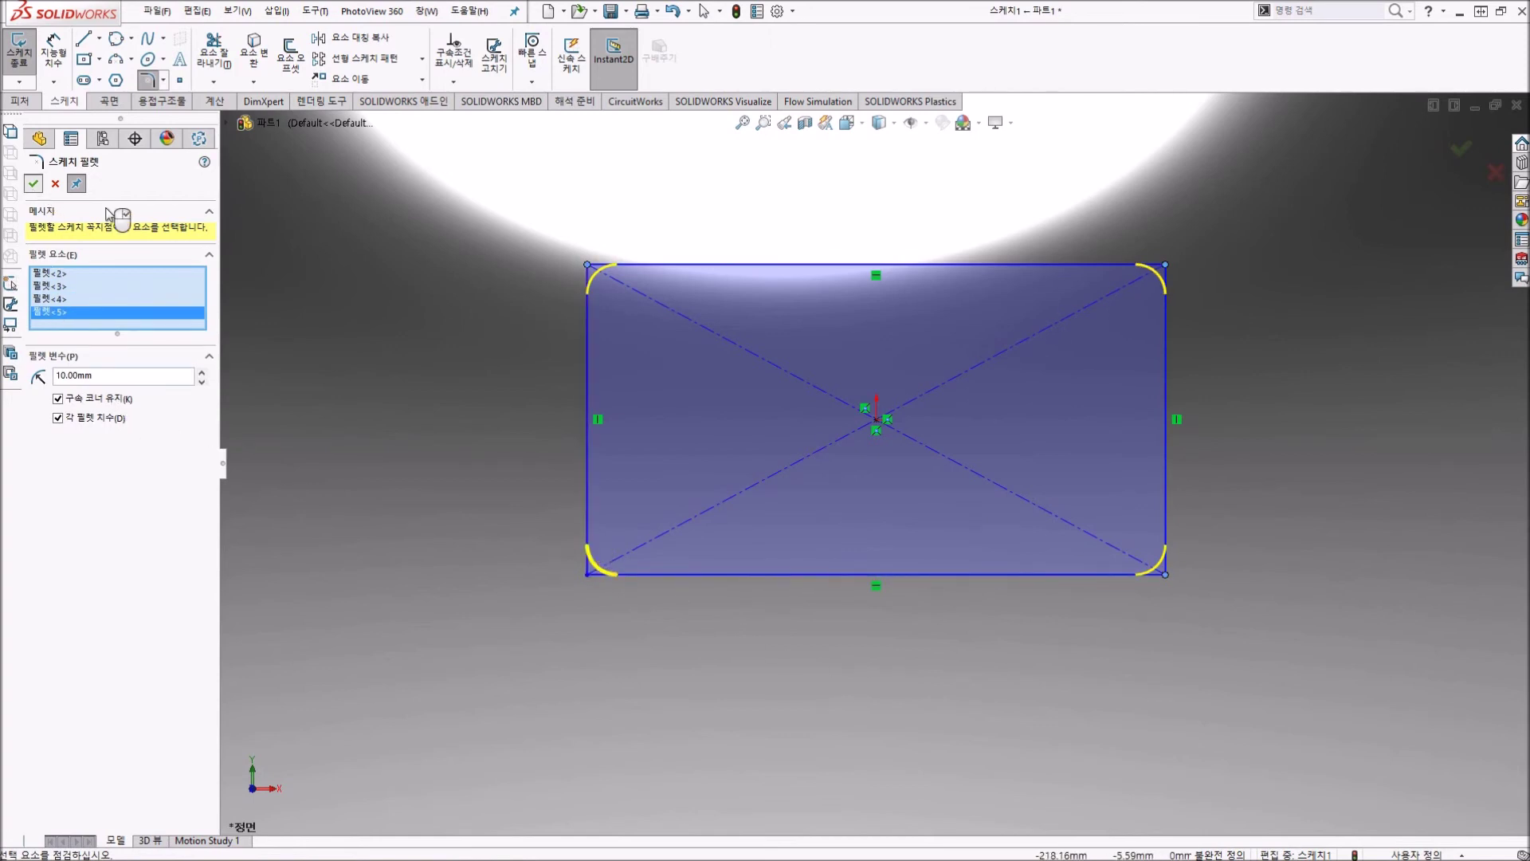
pyautogui.click(34, 184)
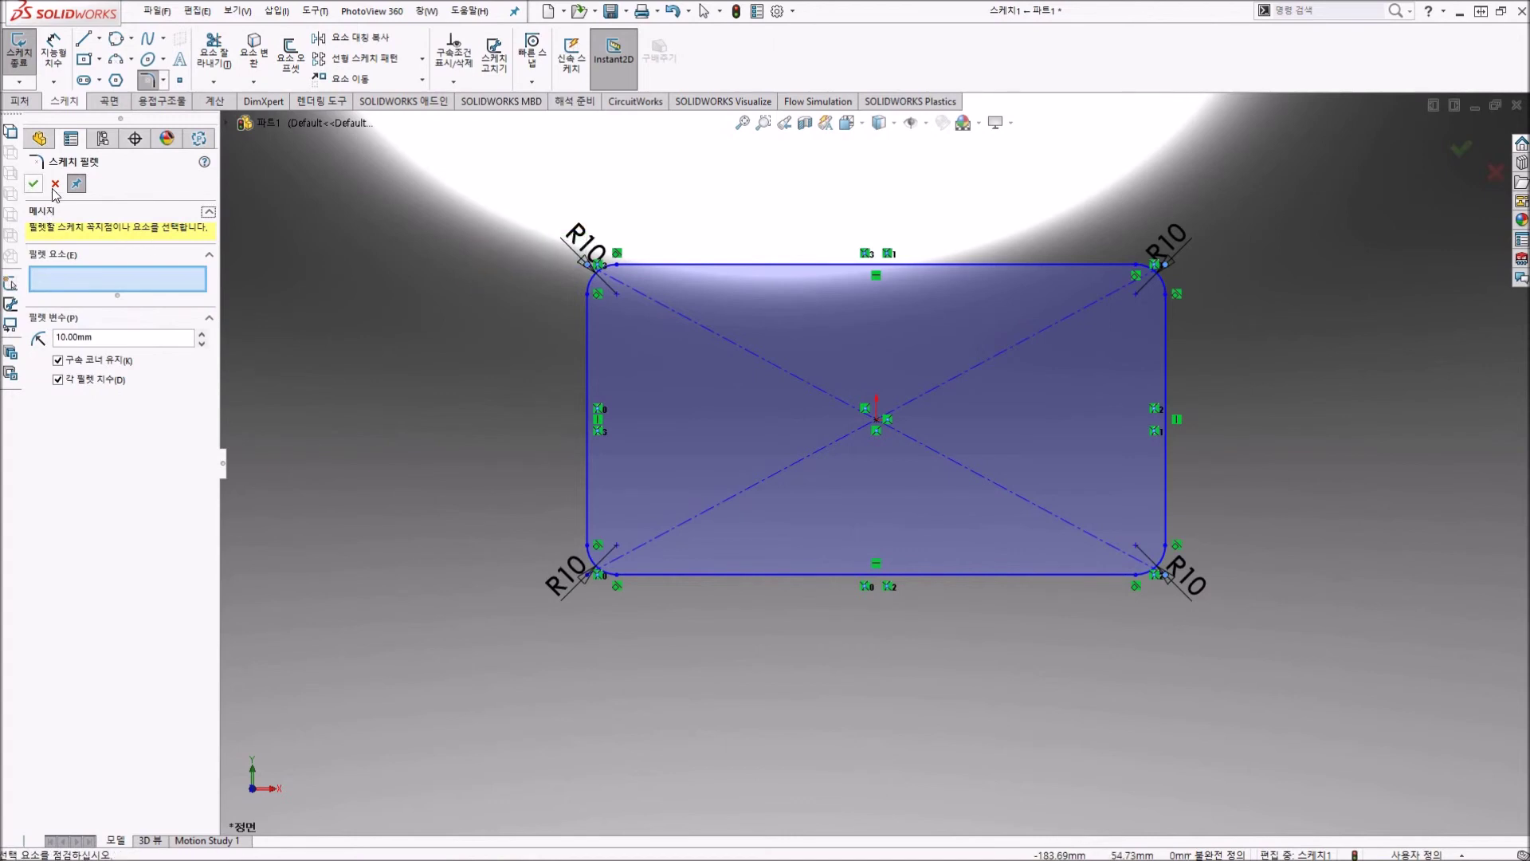
pyautogui.click(33, 185)
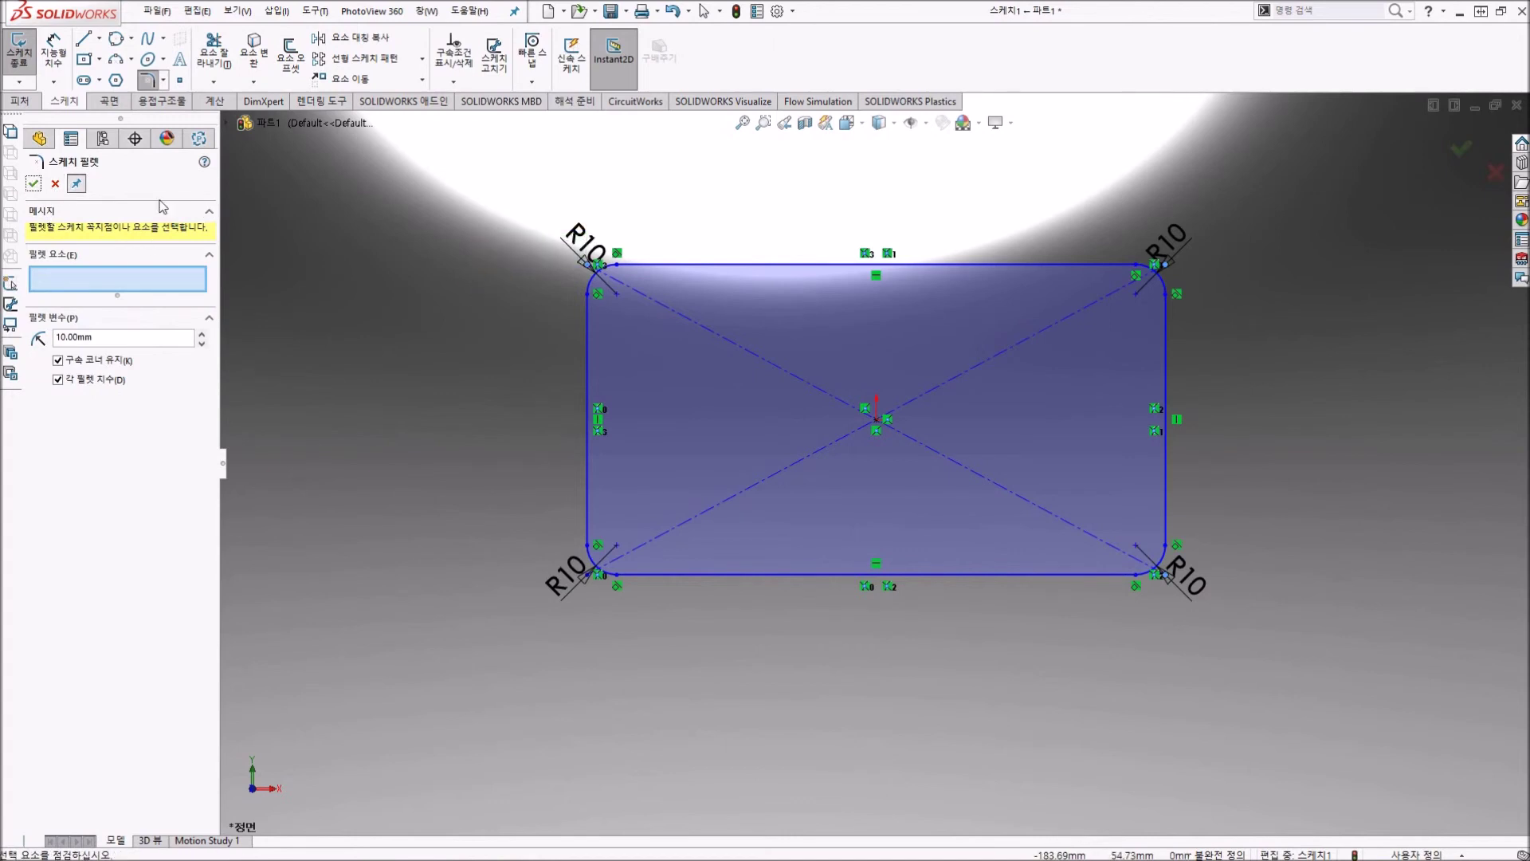
pyautogui.click(31, 186)
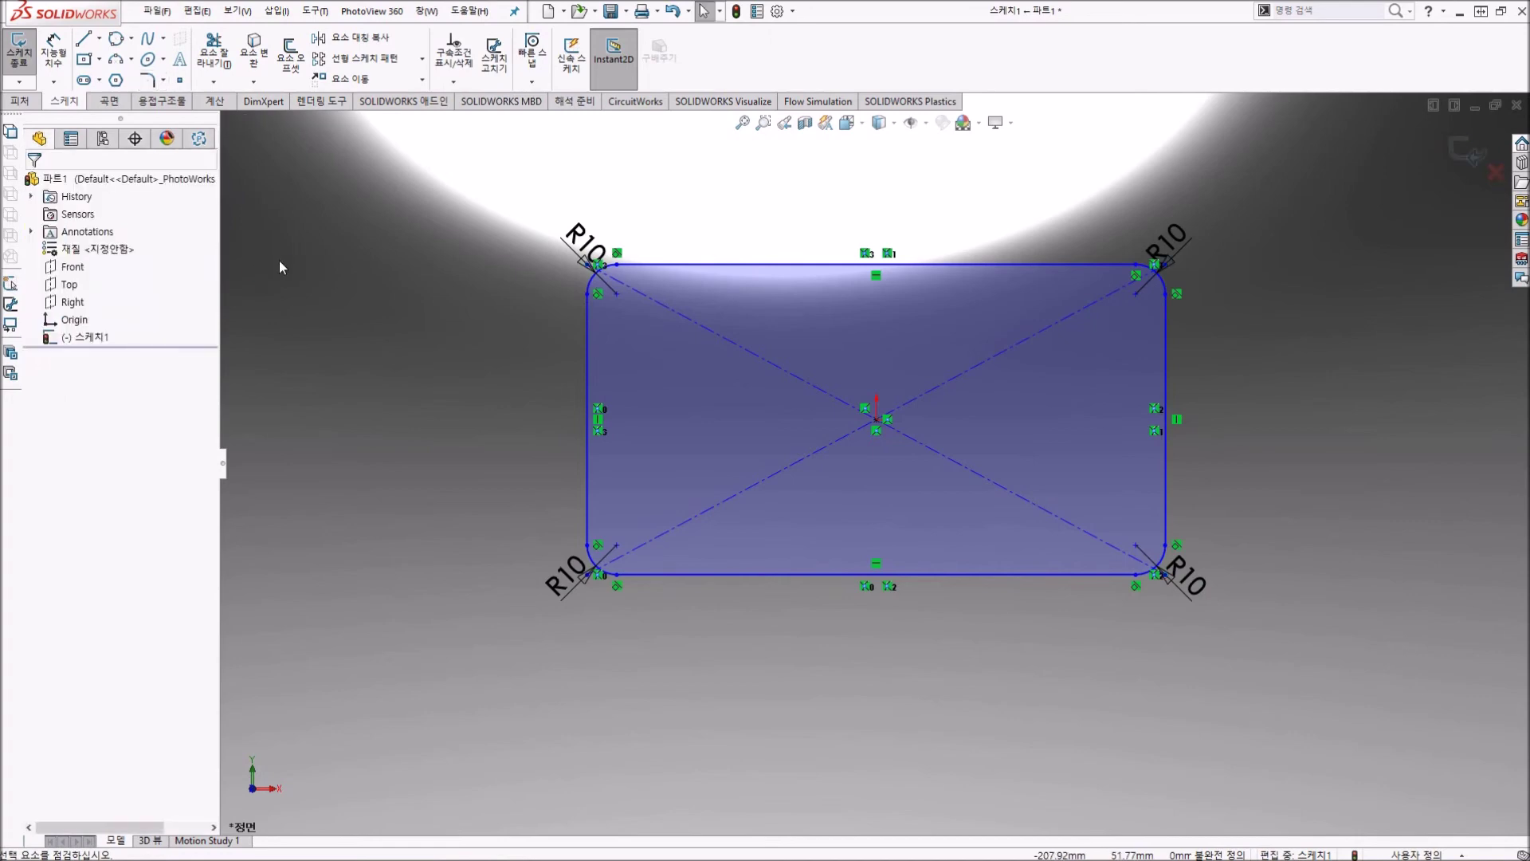
# Step: Move the top-left R10 dimension out to the left and change that fillet radius to 20
pyautogui.moveTo(586, 242); pyautogui.dragTo(383, 291)
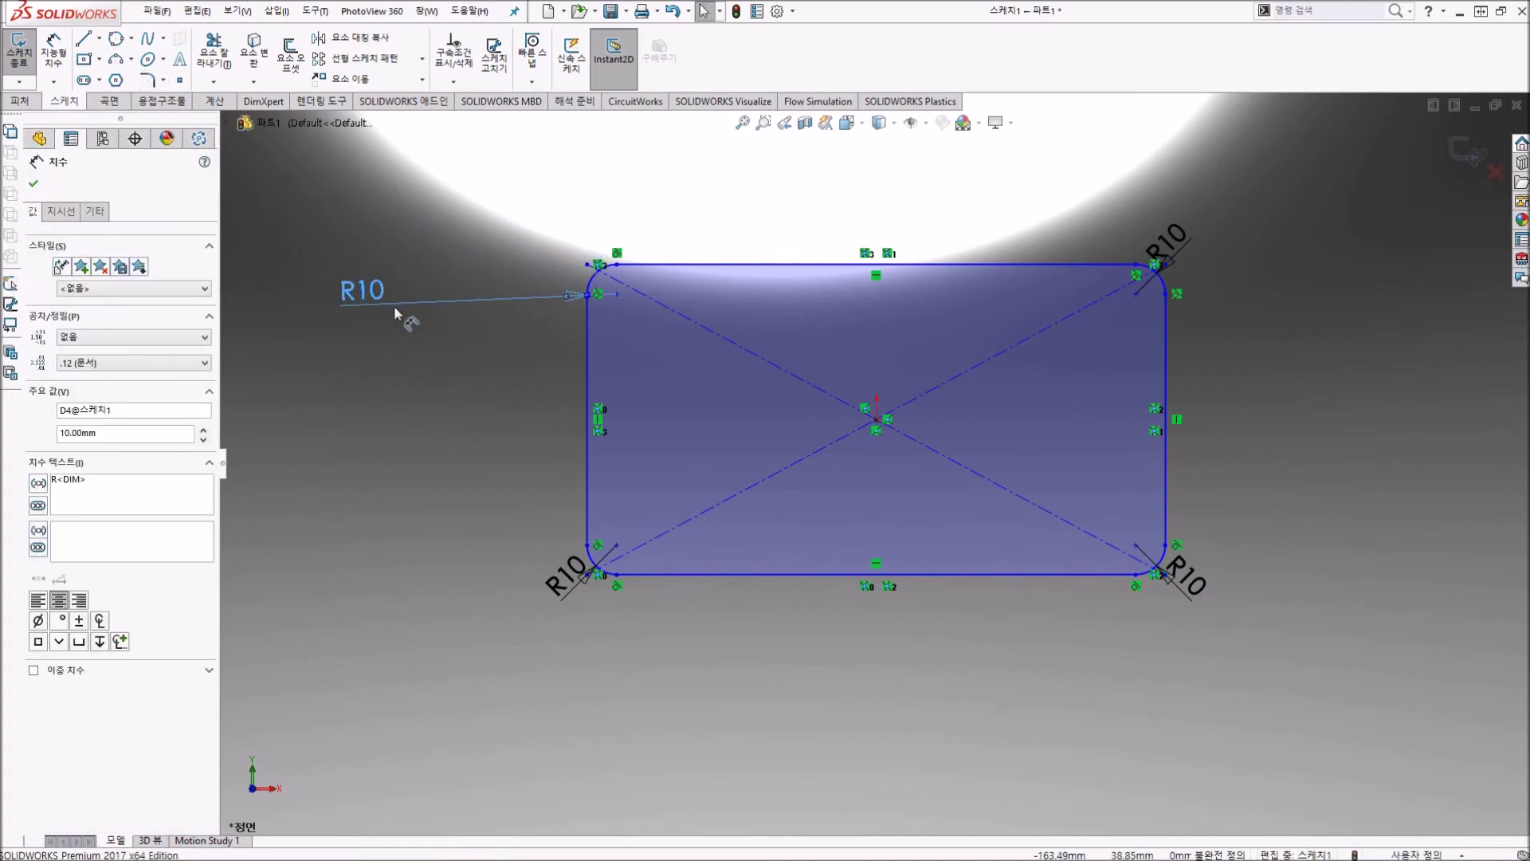
pyautogui.doubleClick(382, 290)
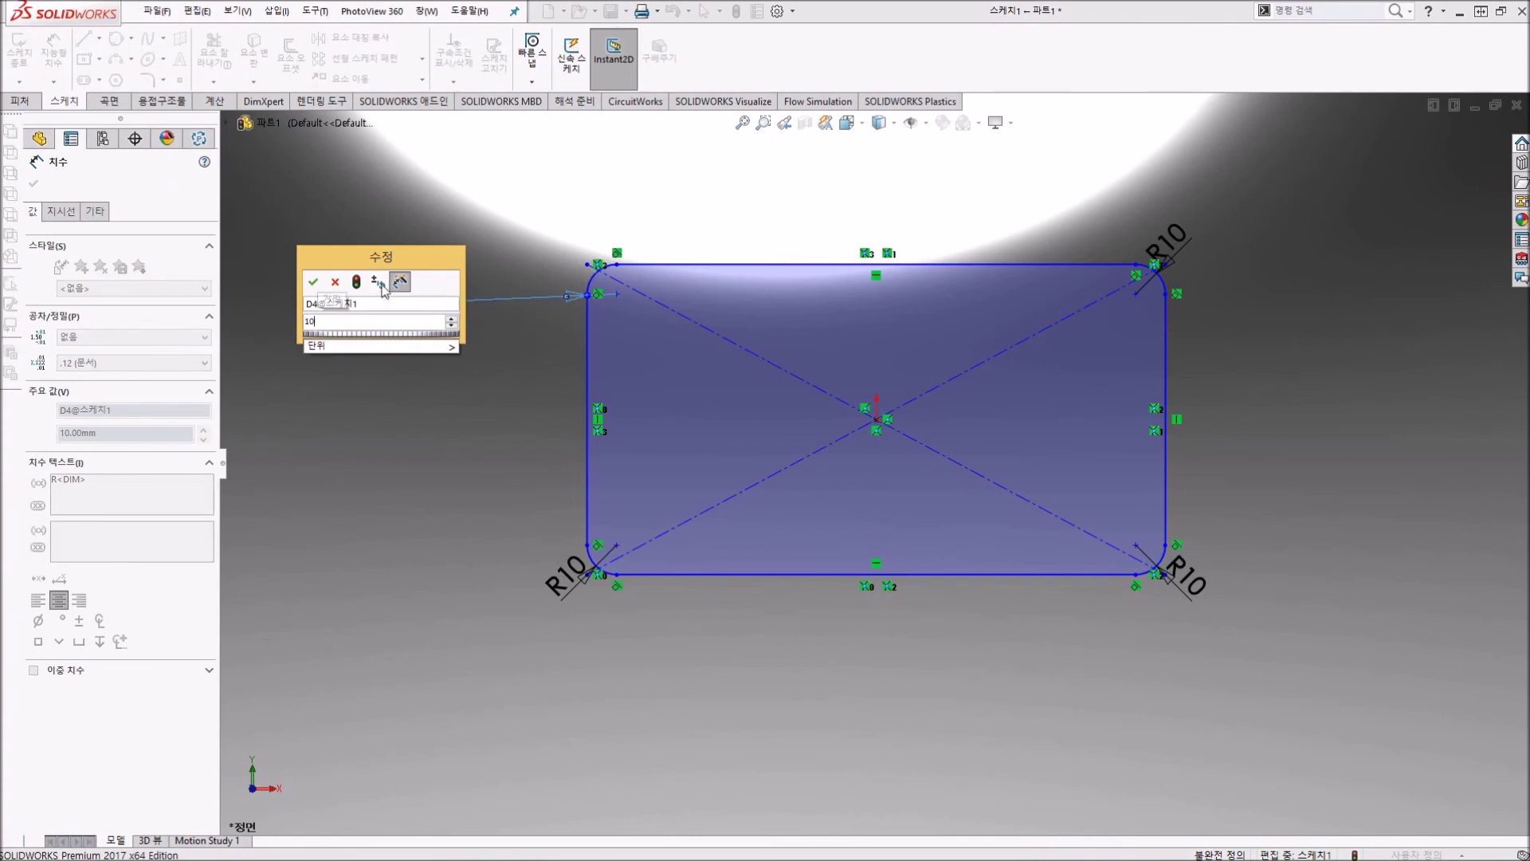
pyautogui.press('Return')
pyautogui.doubleClick(383, 291)
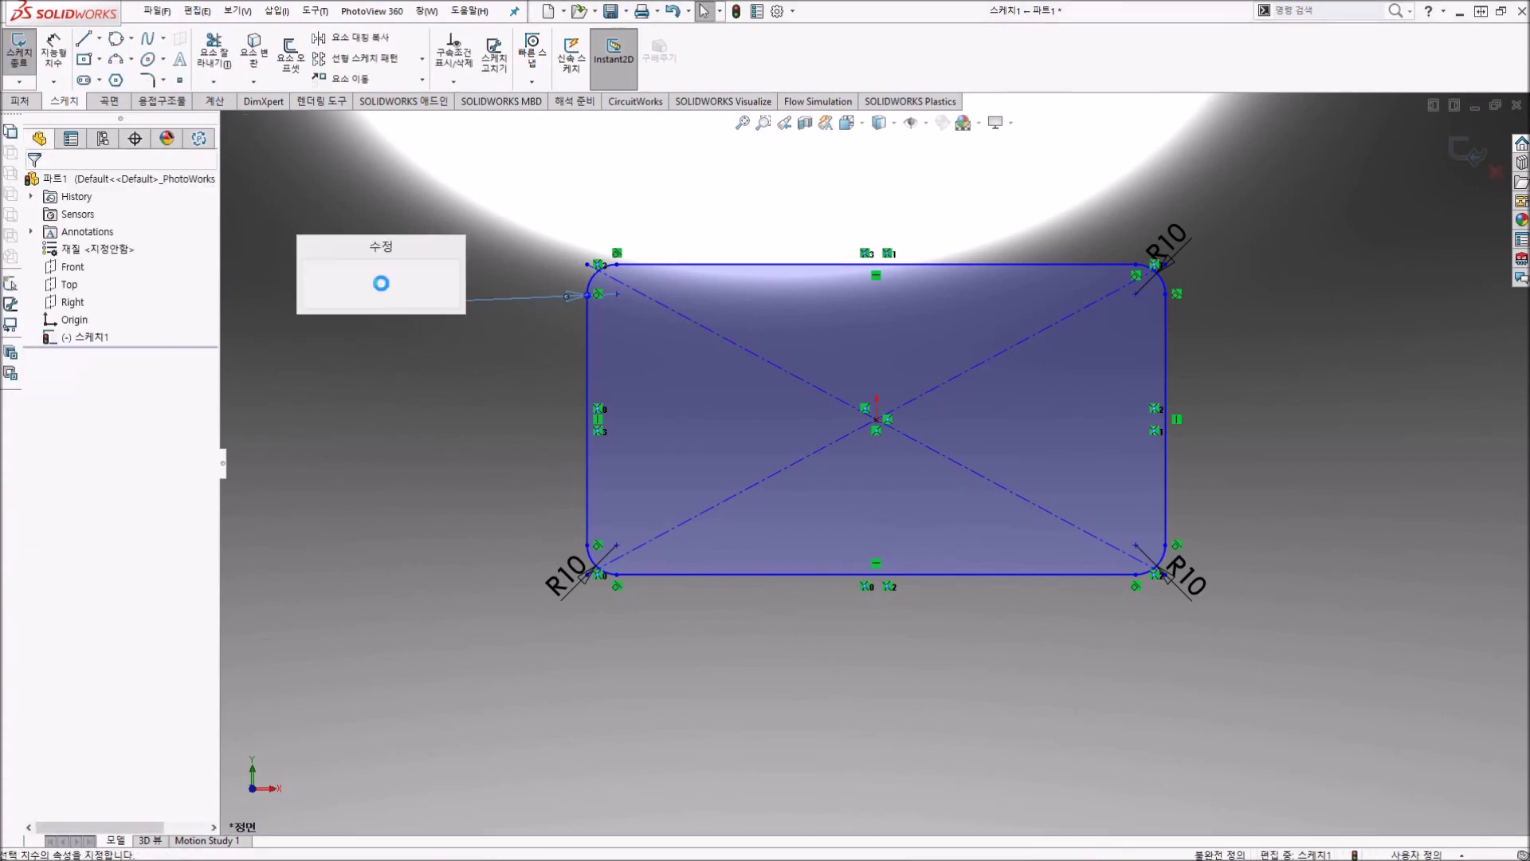
pyautogui.write('20')
pyautogui.press('Return')
pyautogui.press('Escape')
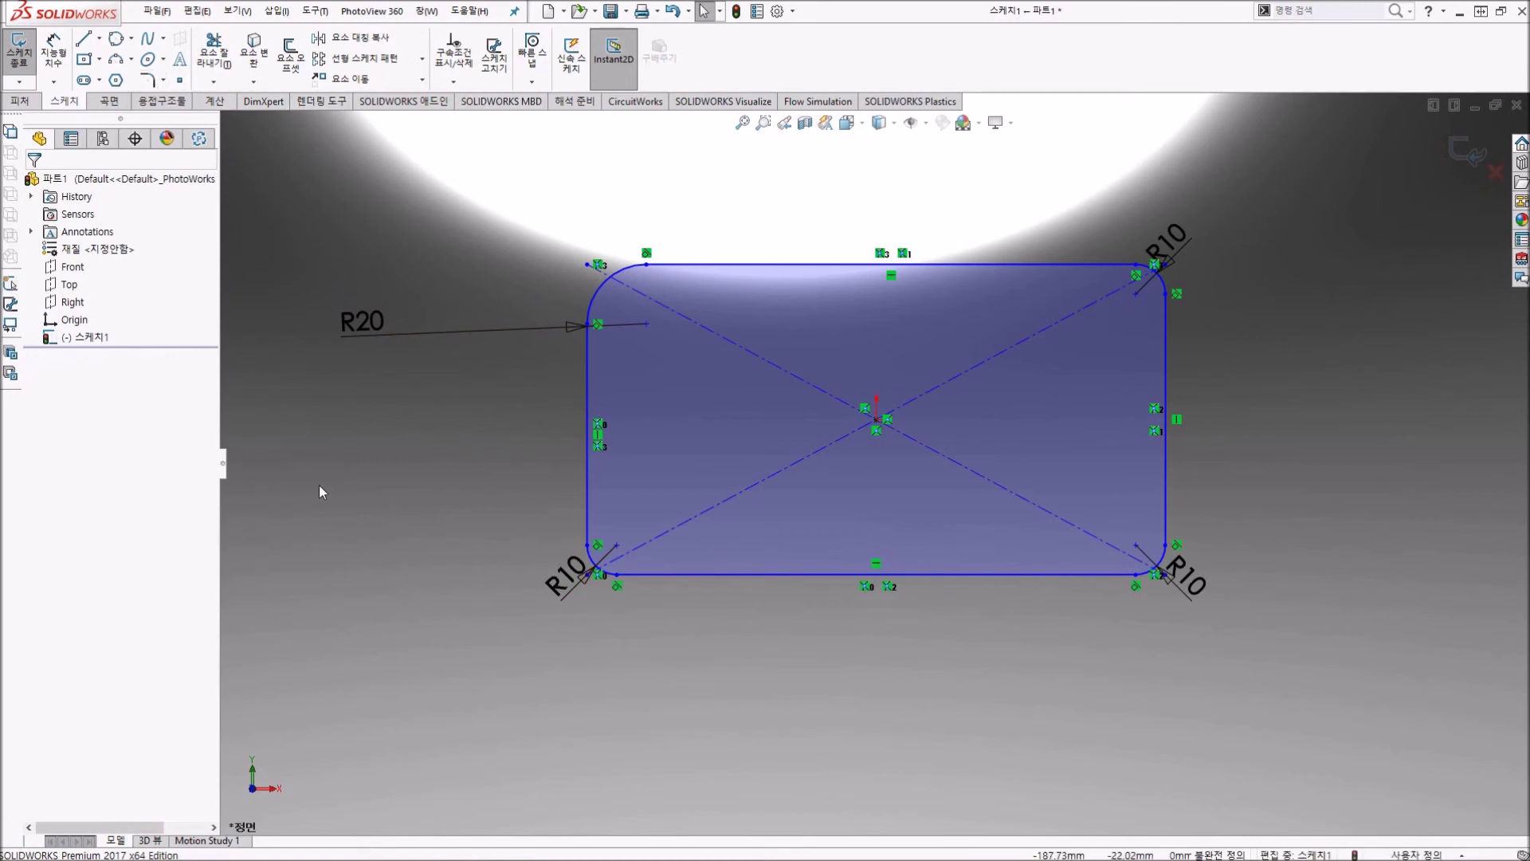
# Step: Undo the radius change and the sketch fillets to restore square corners
pyautogui.hotkey('ctrl', 'z')
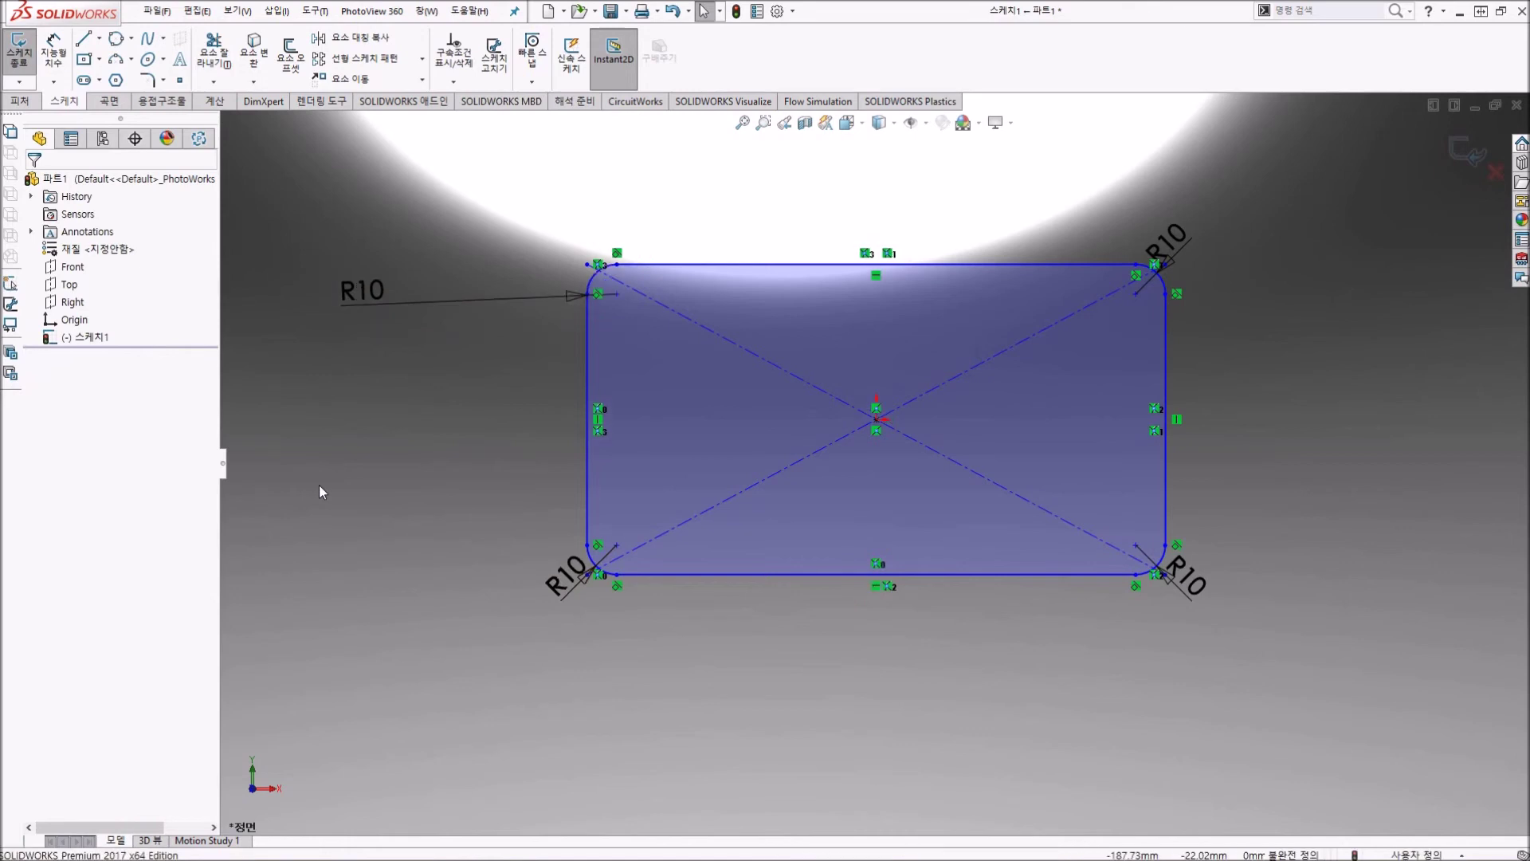
pyautogui.hotkey('ctrl', 'z')
pyautogui.hotkey('ctrl', 'z')
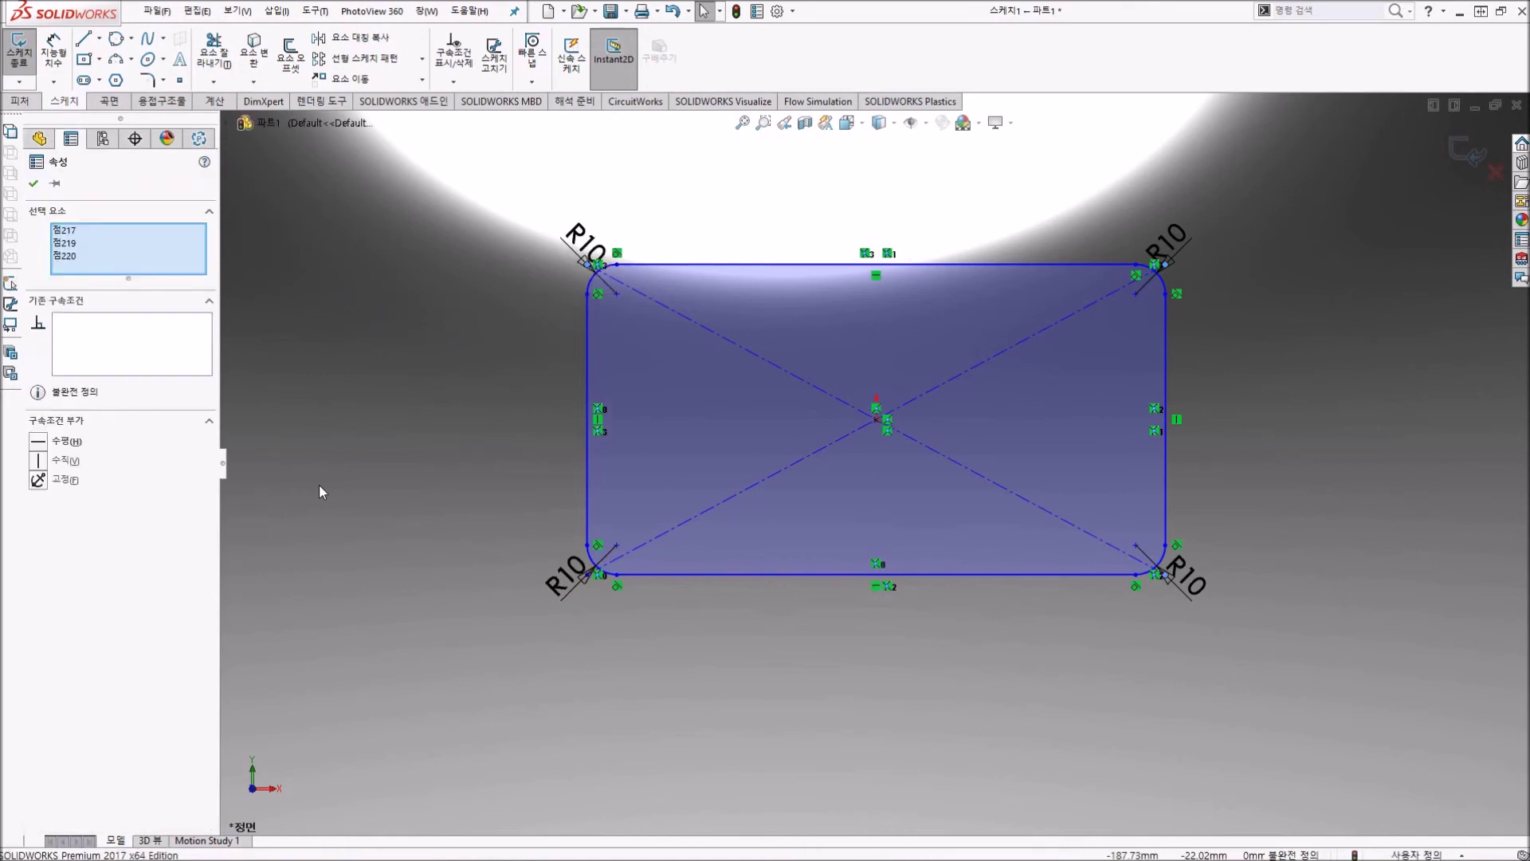
pyautogui.hotkey('ctrl', 'z')
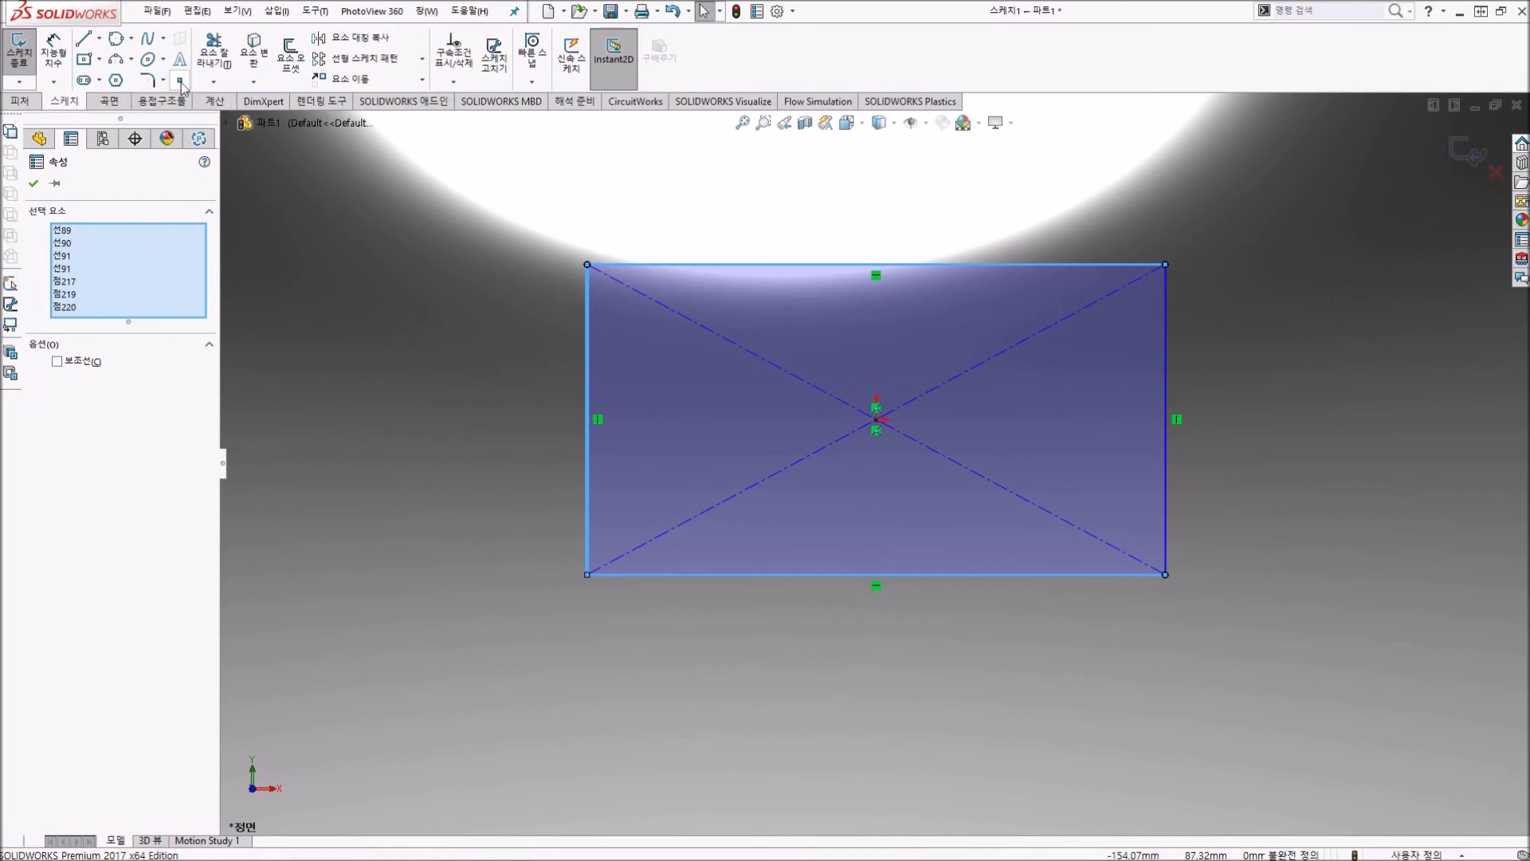
# Step: Sketch Chamfer all four corners at equal 10 mm, redoing the bottom-left one, and raise the top-left dimension
pyautogui.click(163, 80)
pyautogui.click(183, 119)
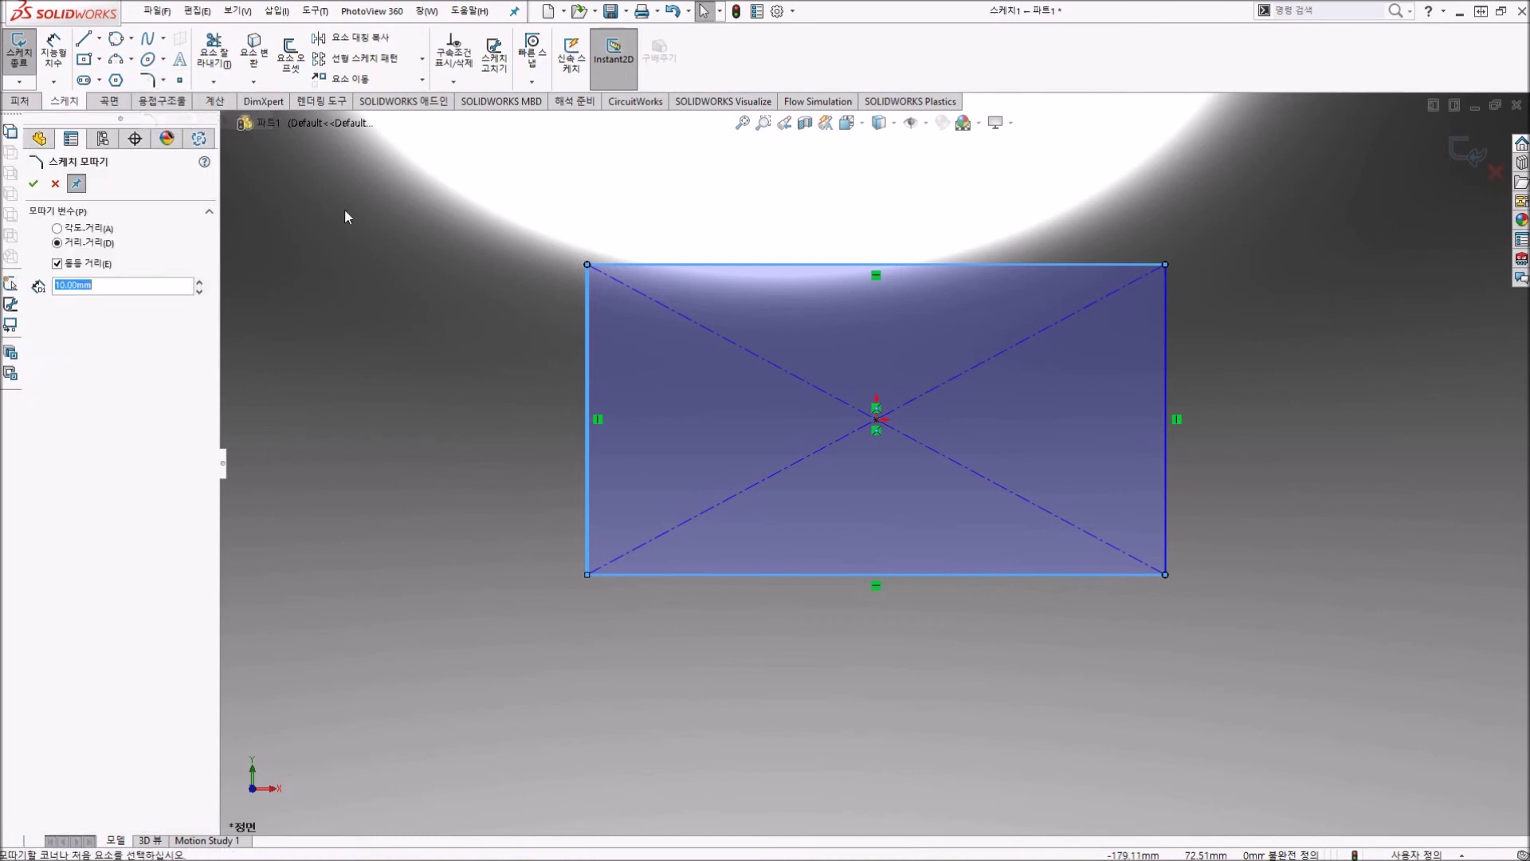
pyautogui.click(588, 263)
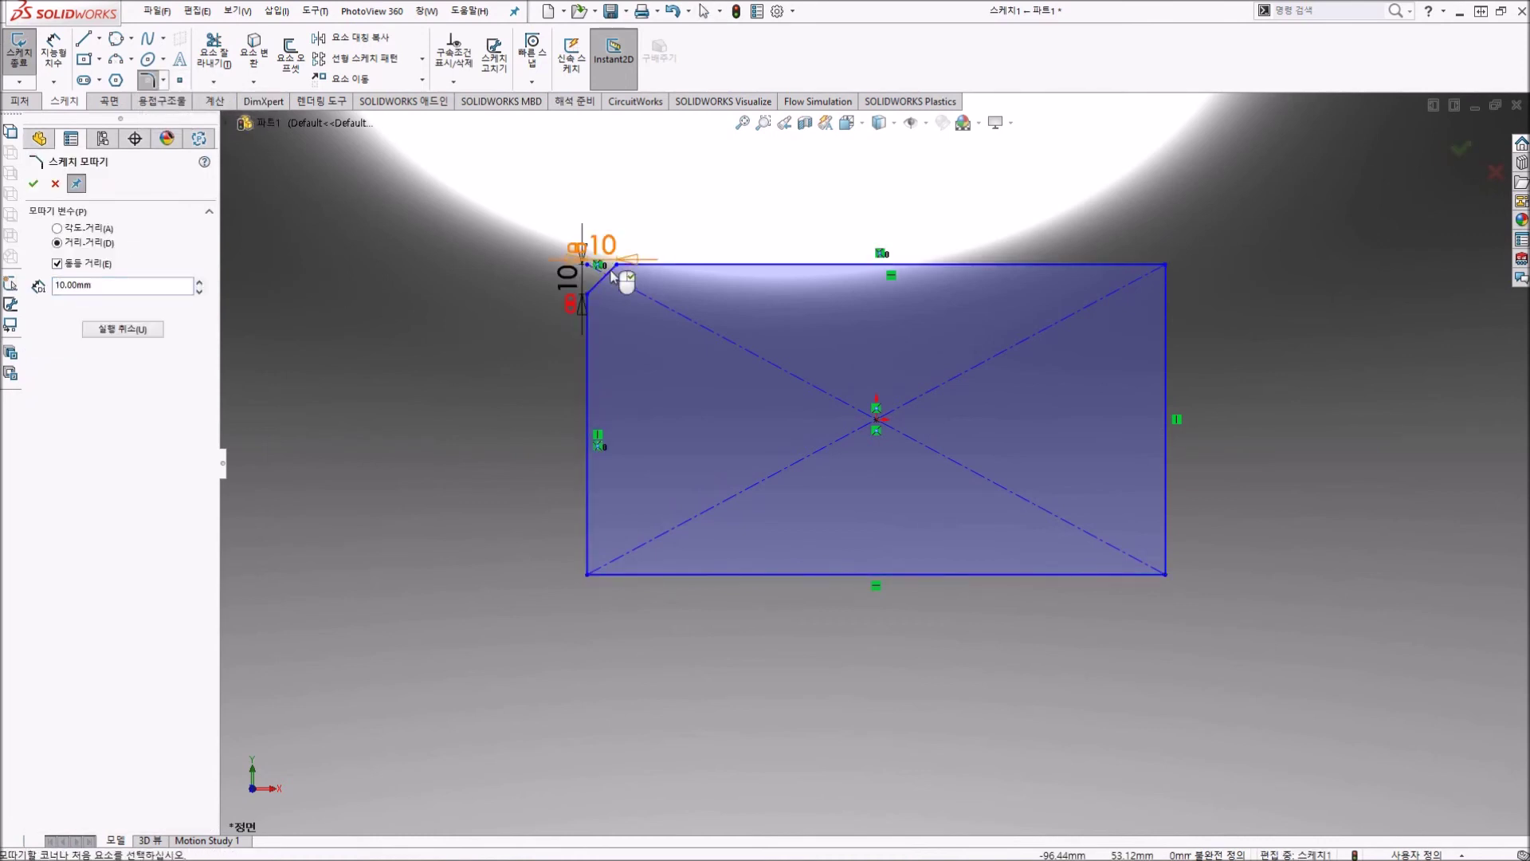
pyautogui.click(1164, 263)
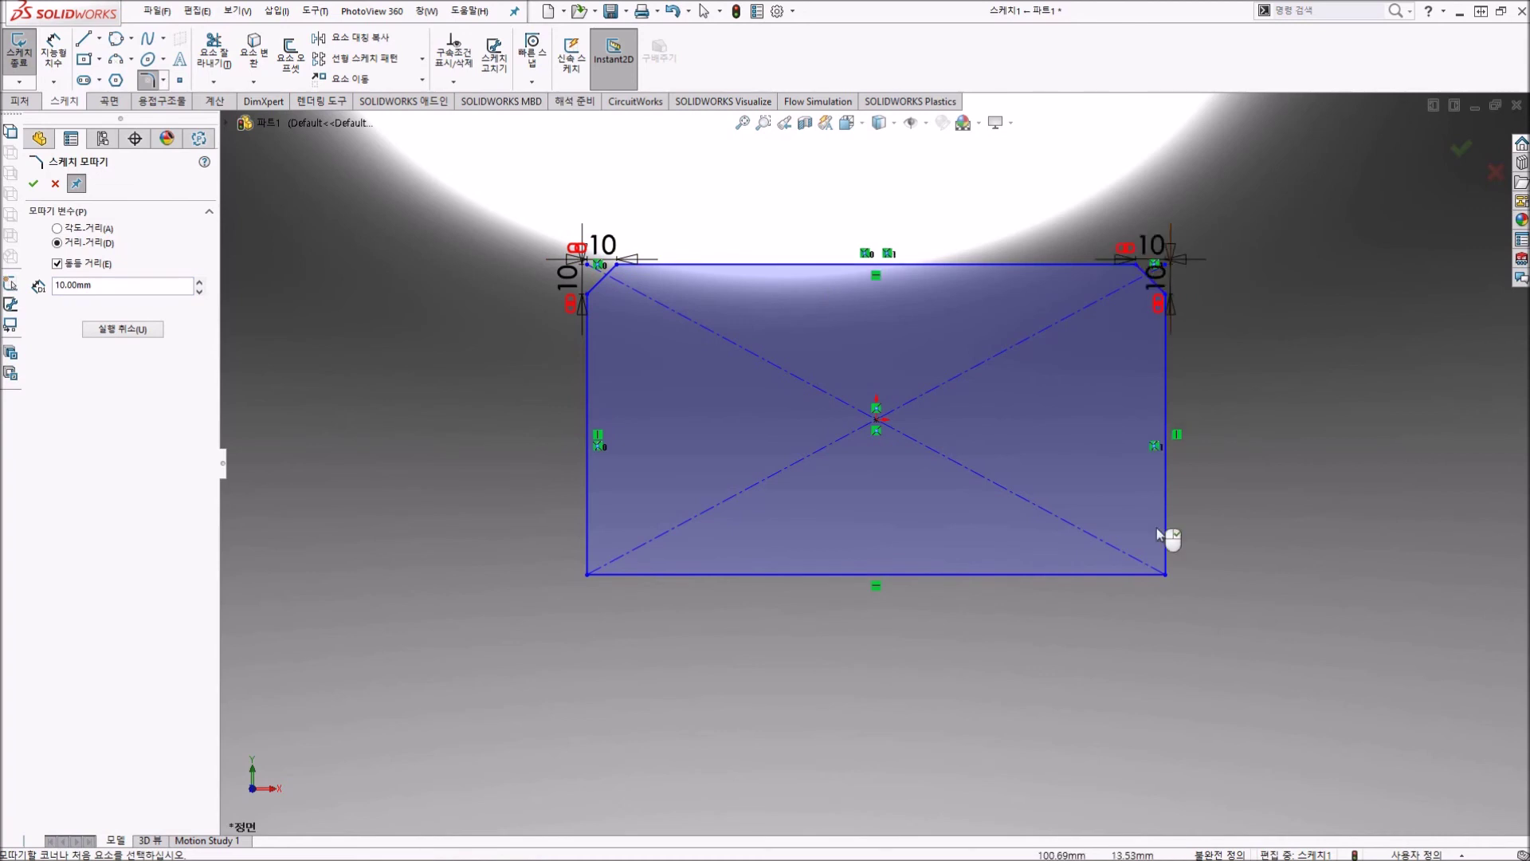
pyautogui.click(1163, 572)
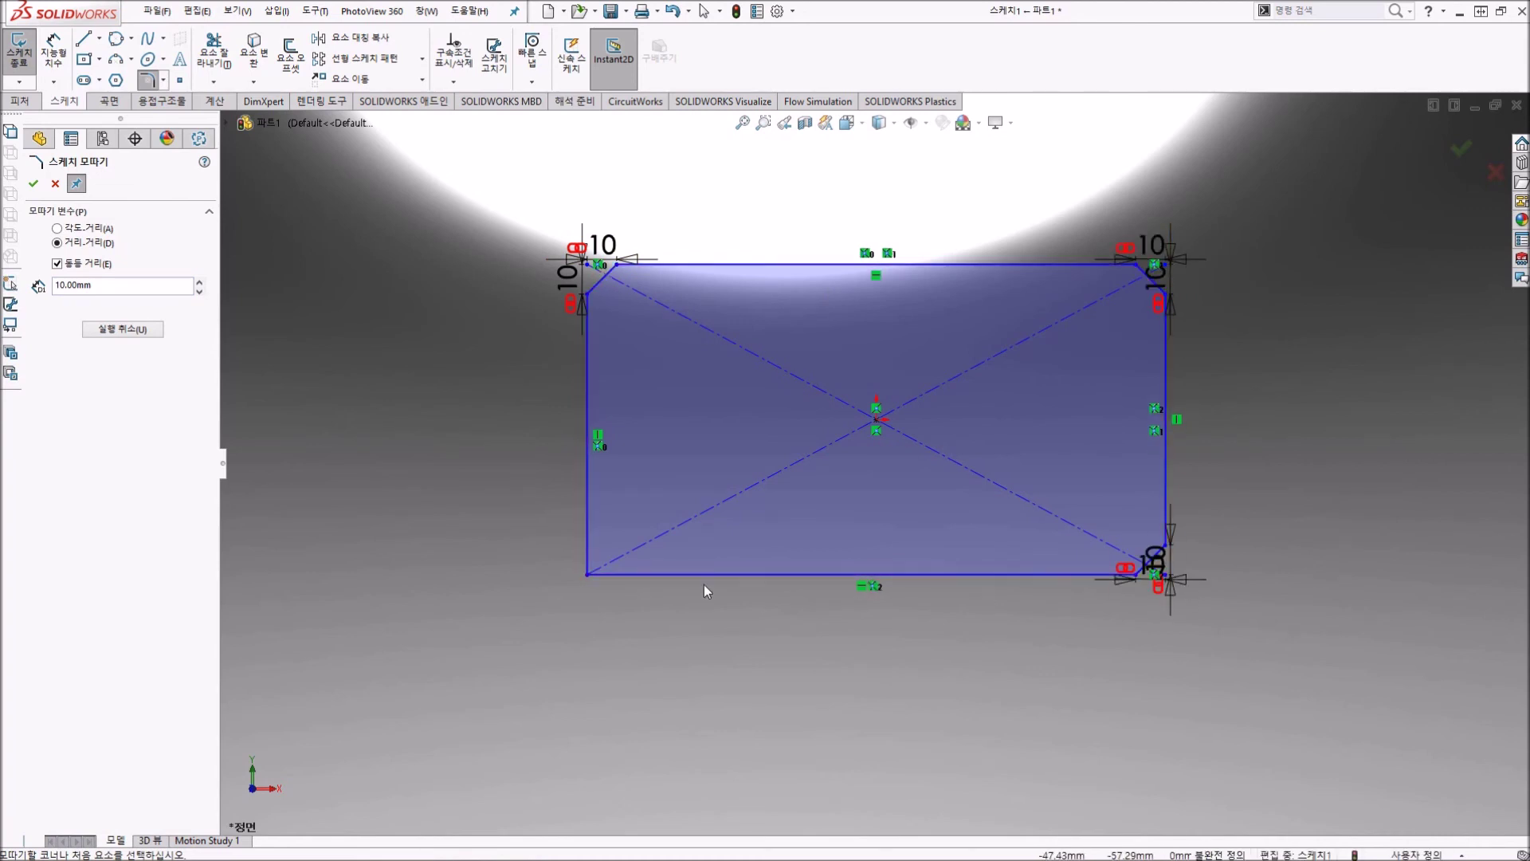
pyautogui.click(587, 574)
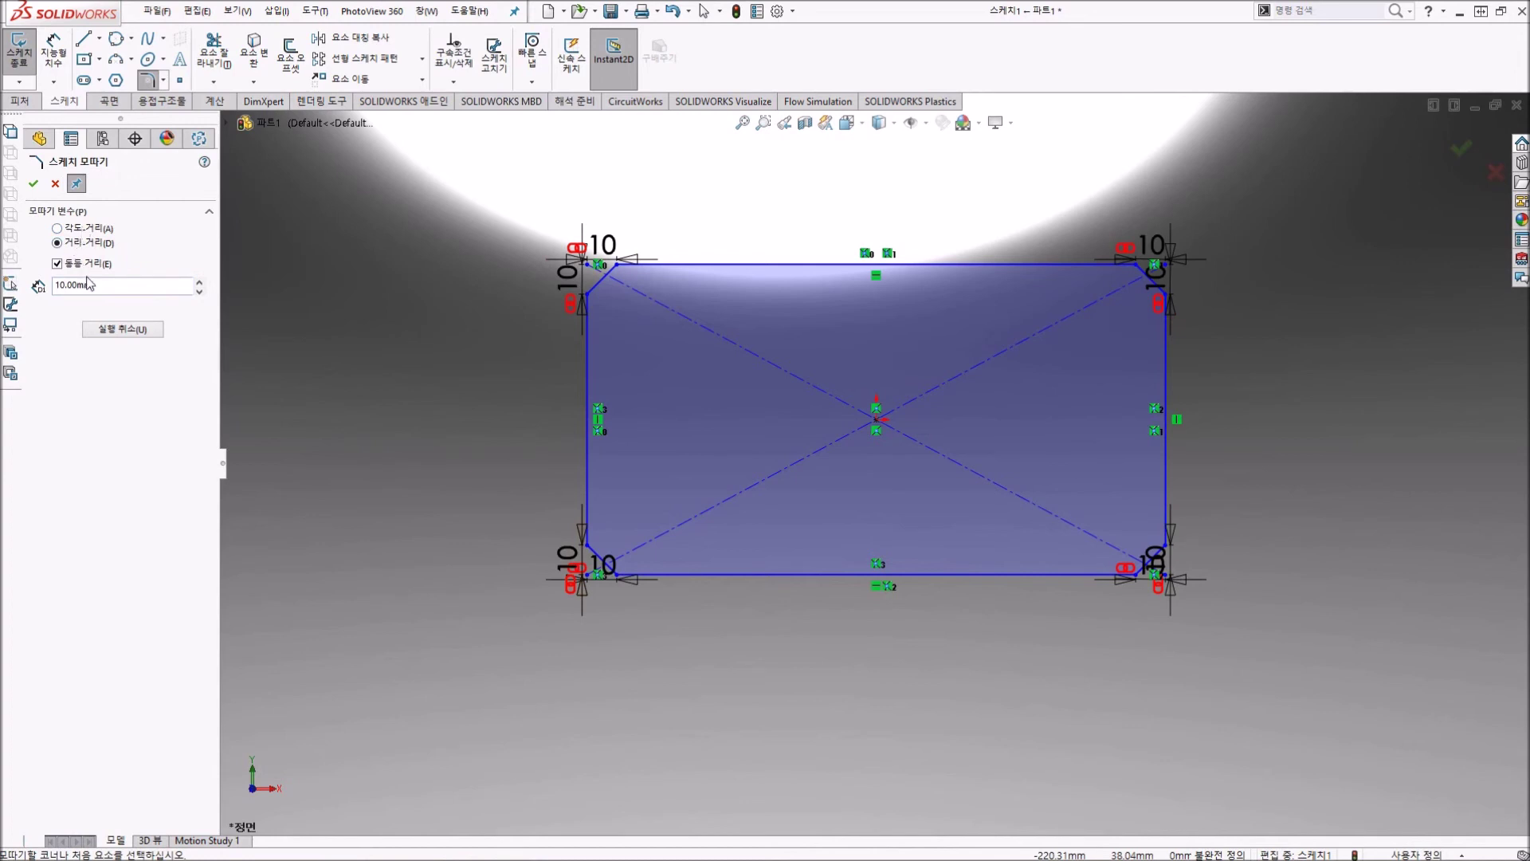
pyautogui.click(117, 330)
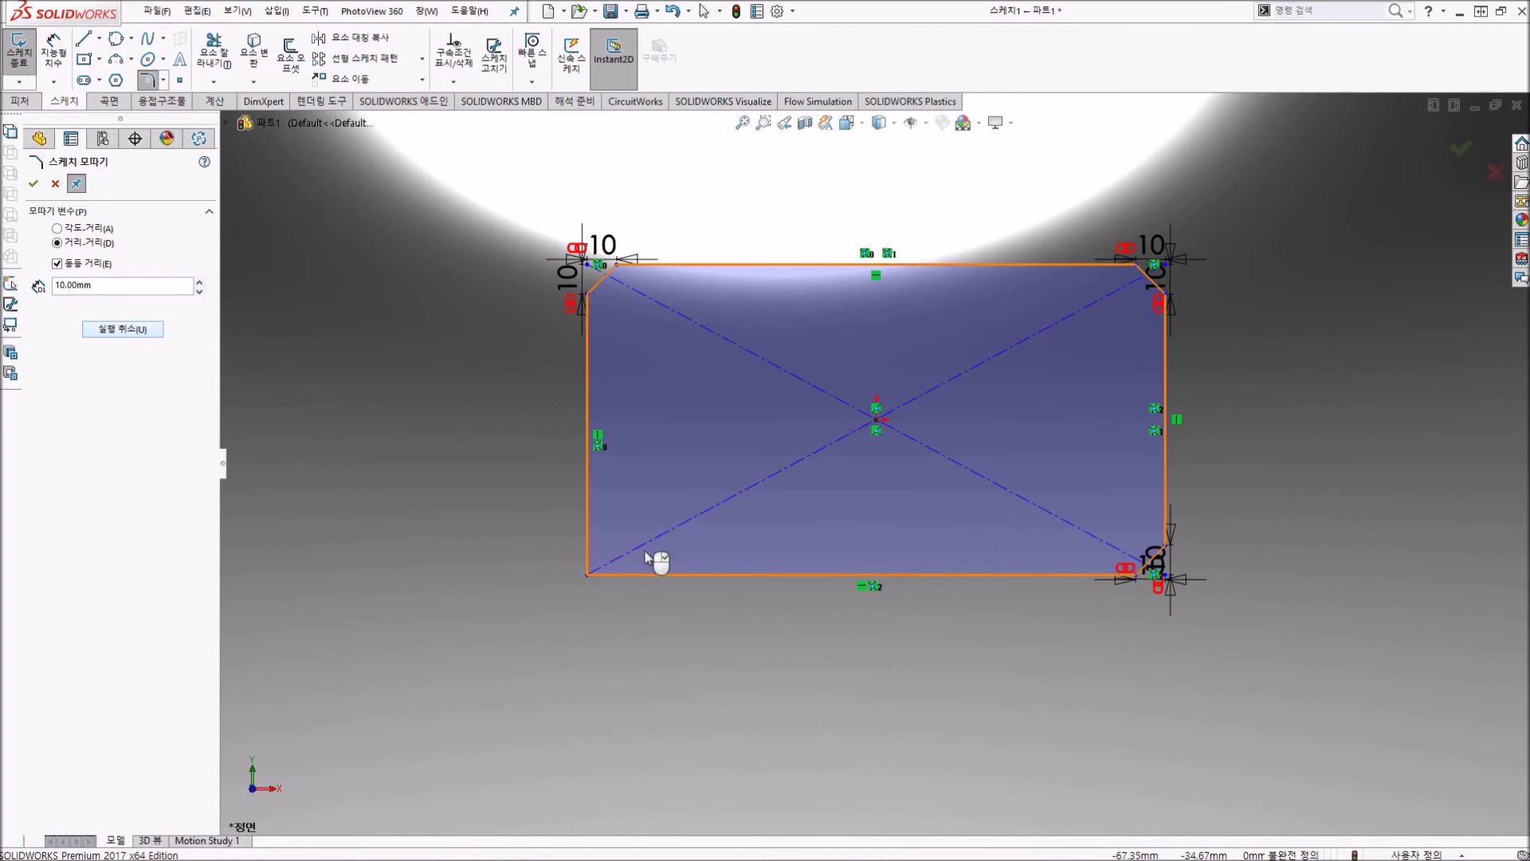
pyautogui.click(587, 575)
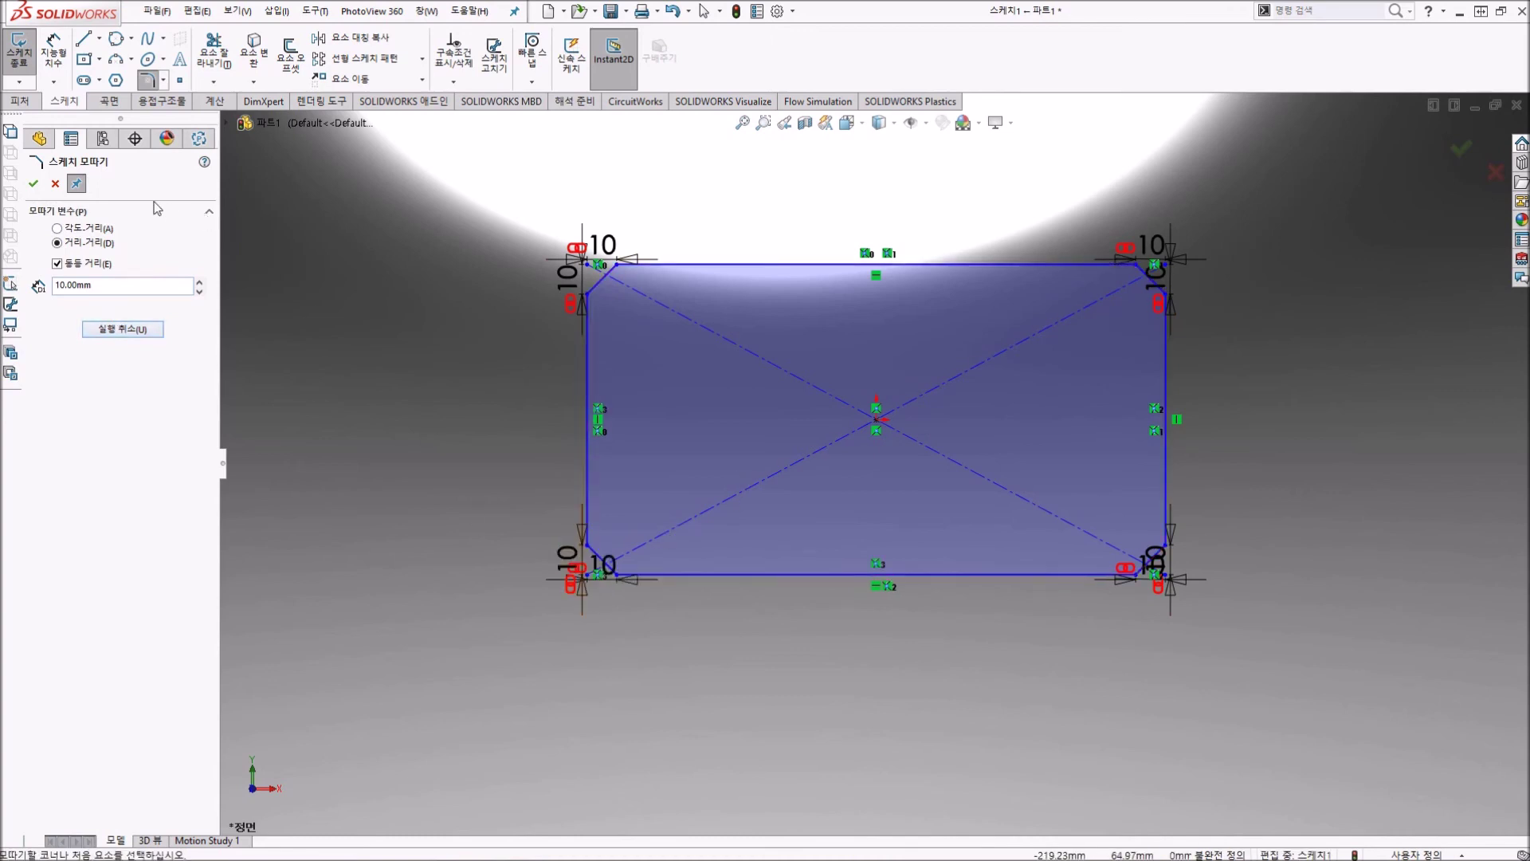
pyautogui.click(47, 187)
pyautogui.moveTo(603, 244); pyautogui.dragTo(603, 204)
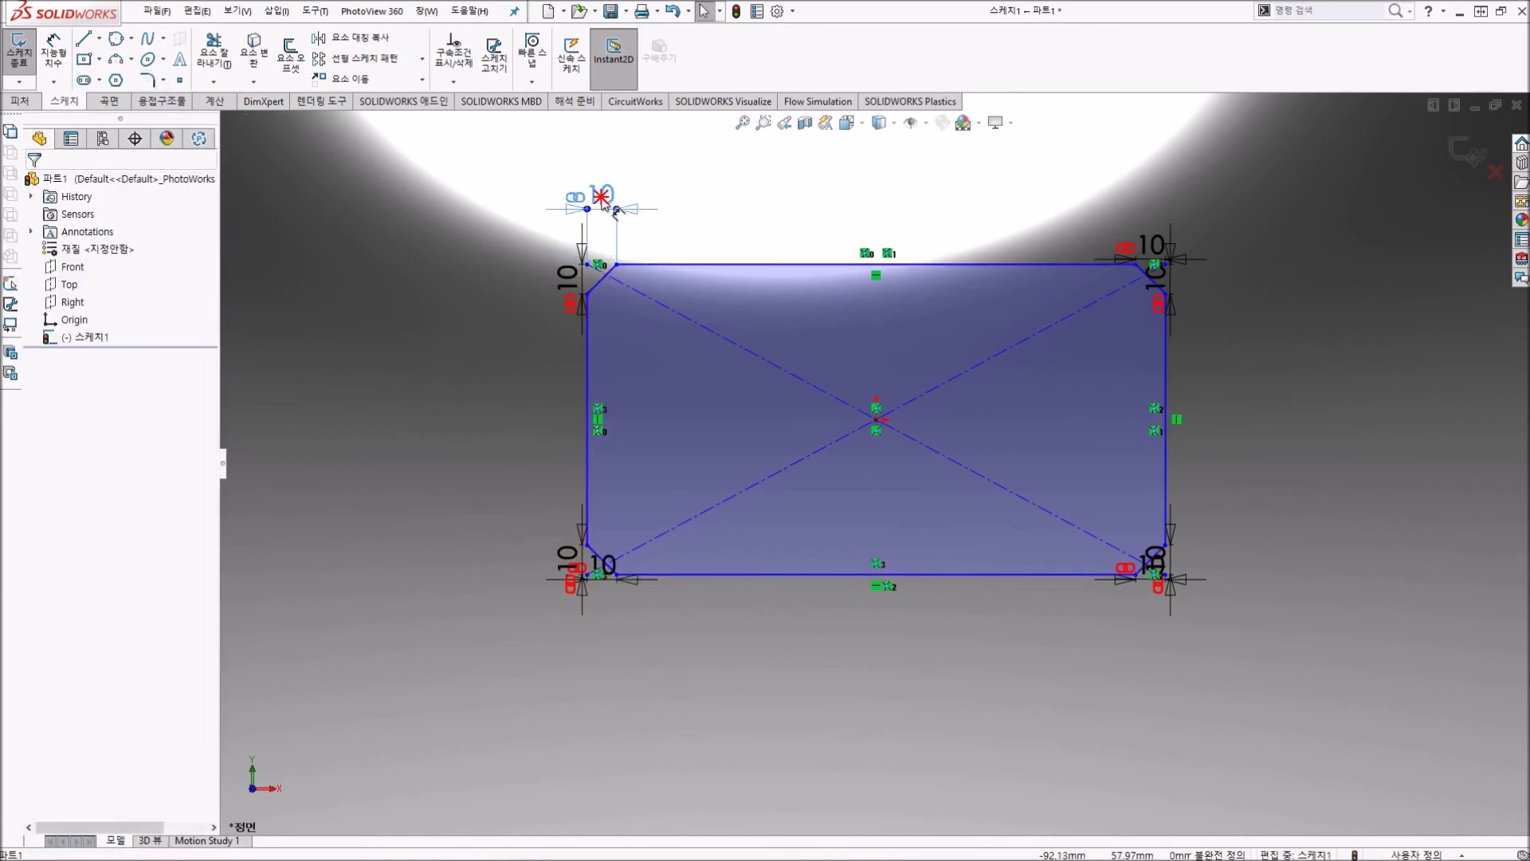
# Step: Change the top-left chamfer distance to 20 mm and move its vertical dimension further left
pyautogui.click(643, 255)
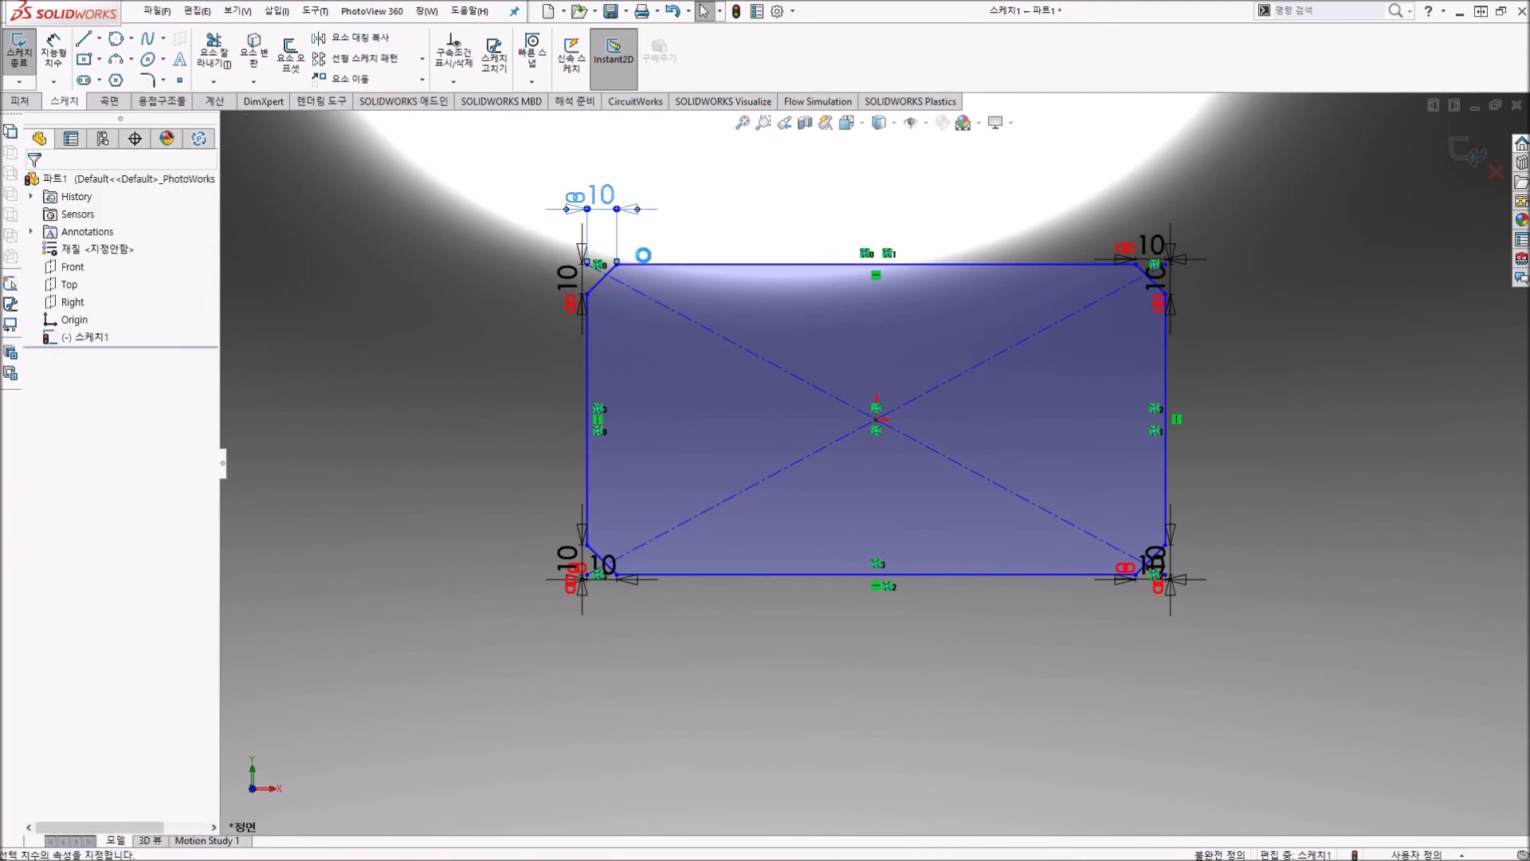
pyautogui.doubleClick(644, 257)
pyautogui.write('20')
pyautogui.press('Return')
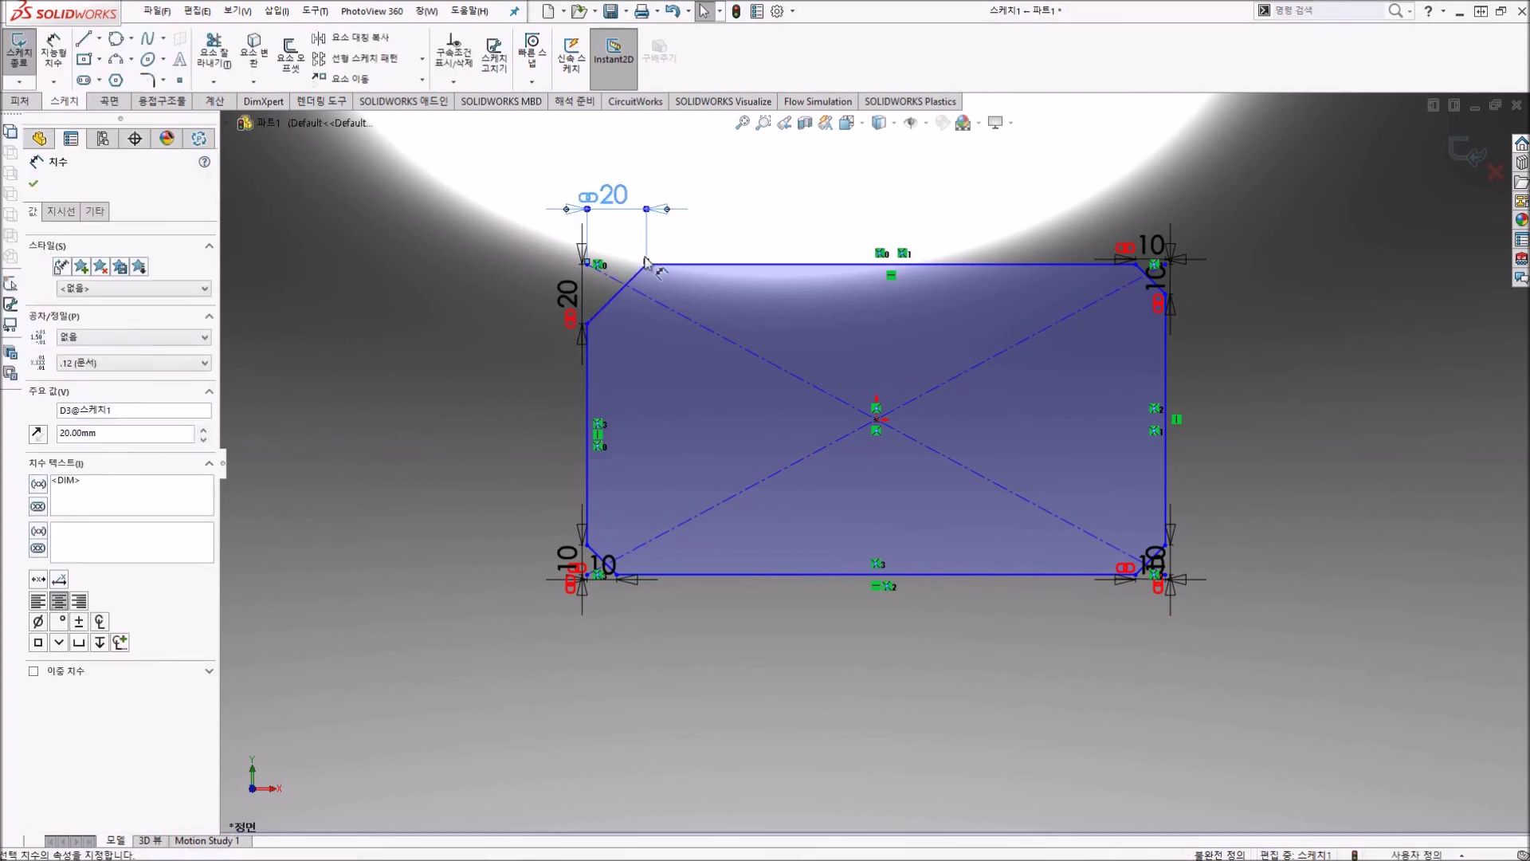
pyautogui.click(486, 424)
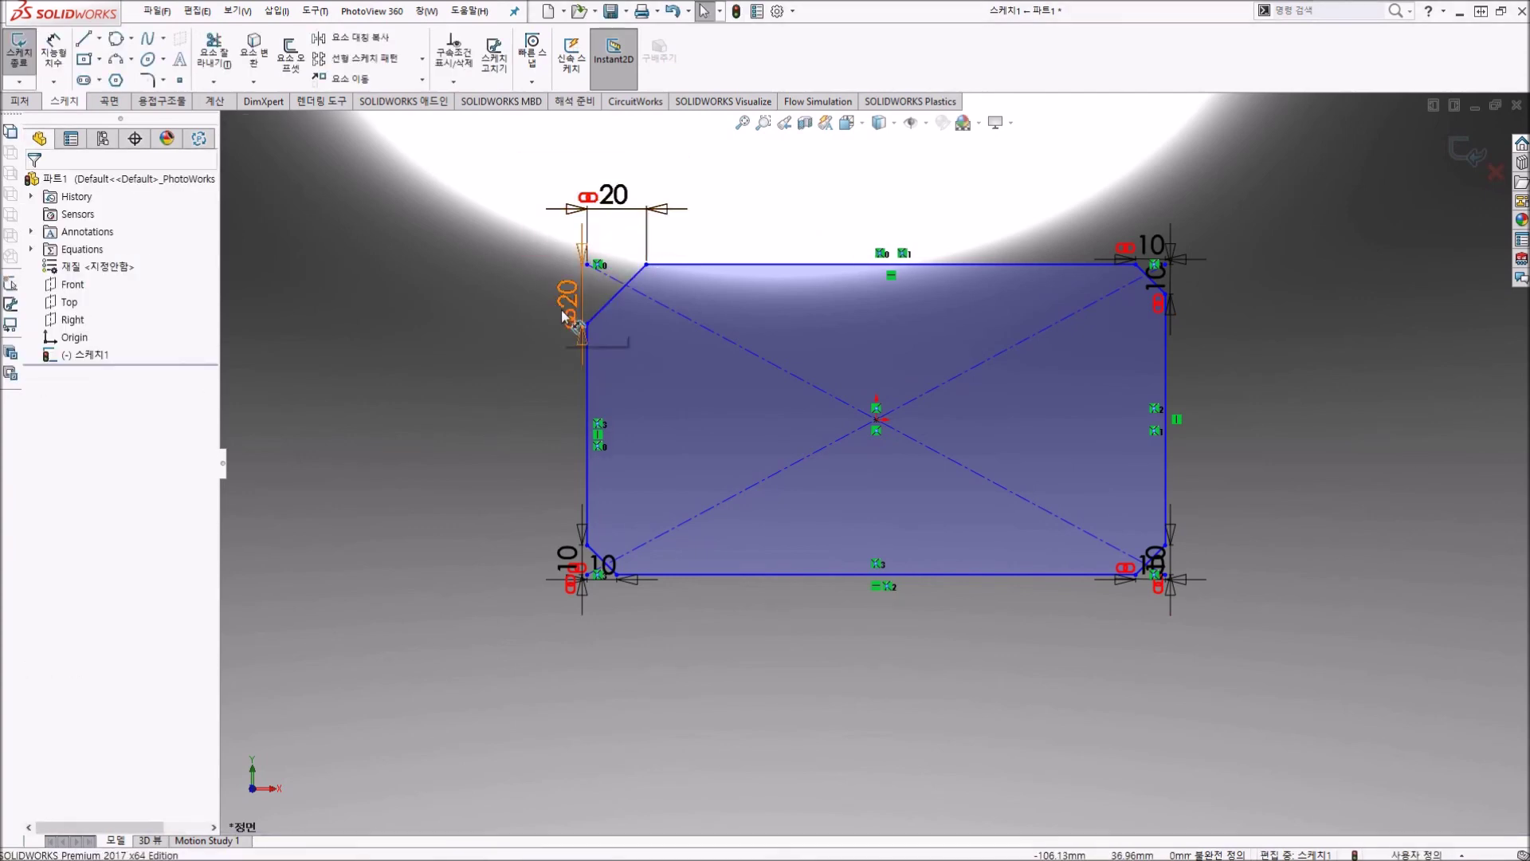
pyautogui.moveTo(560, 309); pyautogui.dragTo(472, 307)
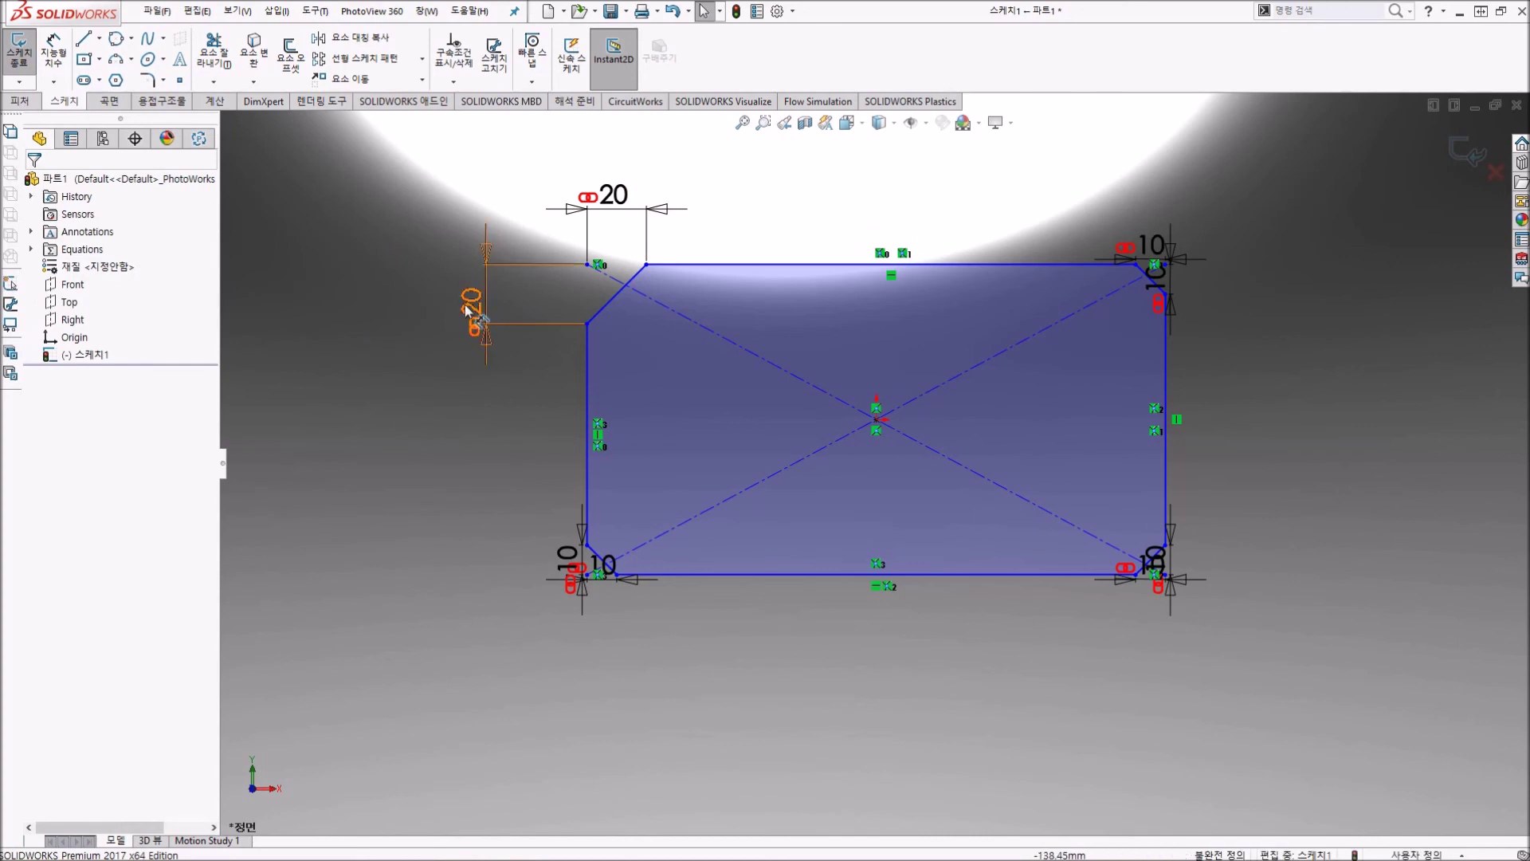
# Step: Expand the Equations folder and open the equations and global variables manager
pyautogui.click(31, 249)
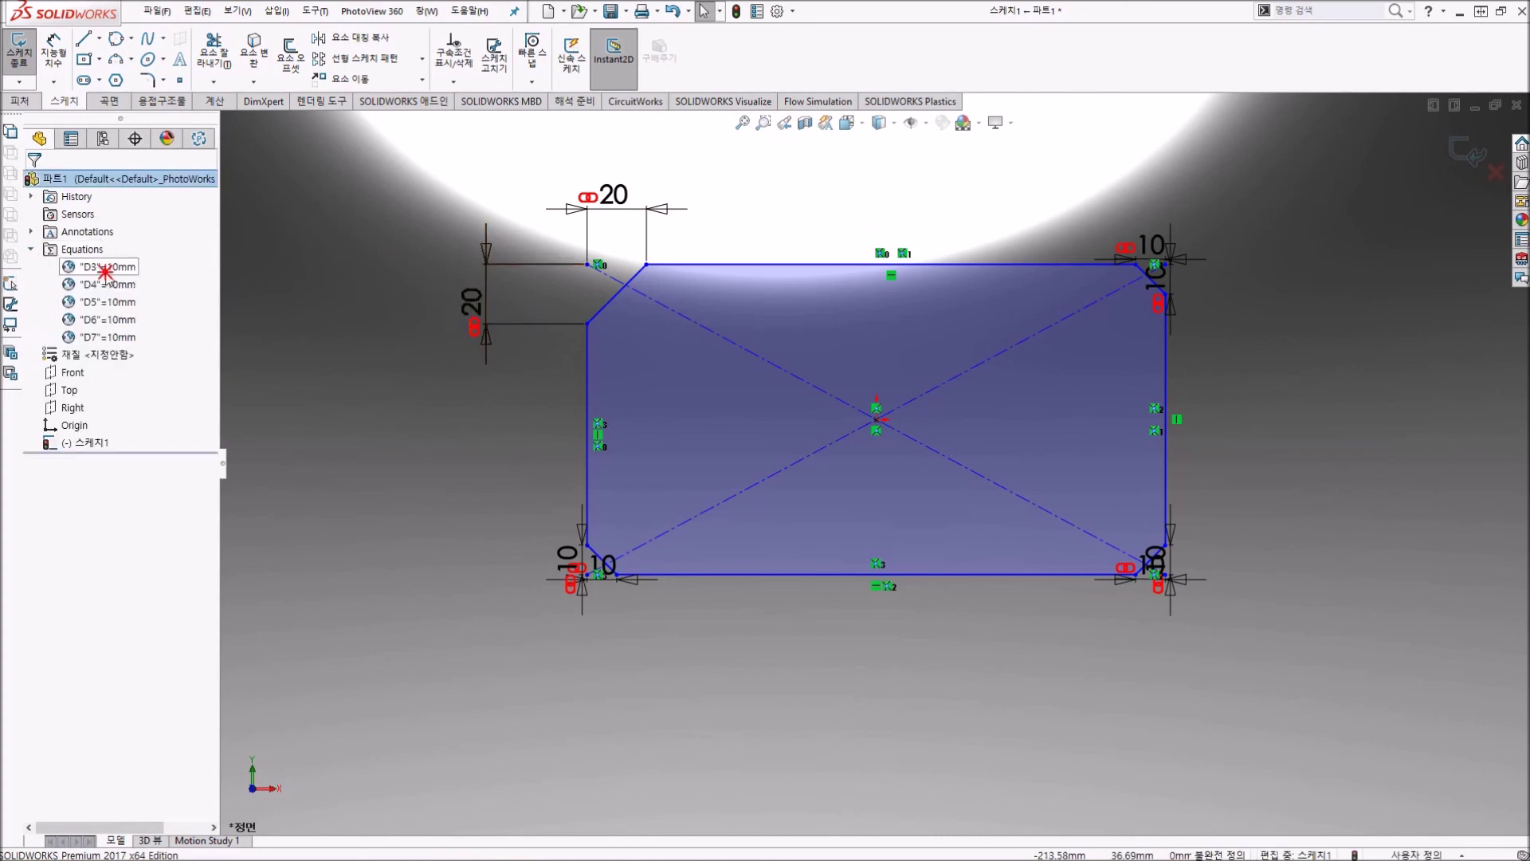
pyautogui.click(107, 284)
pyautogui.press('Down')
pyautogui.press('Down')
pyautogui.press('Down')
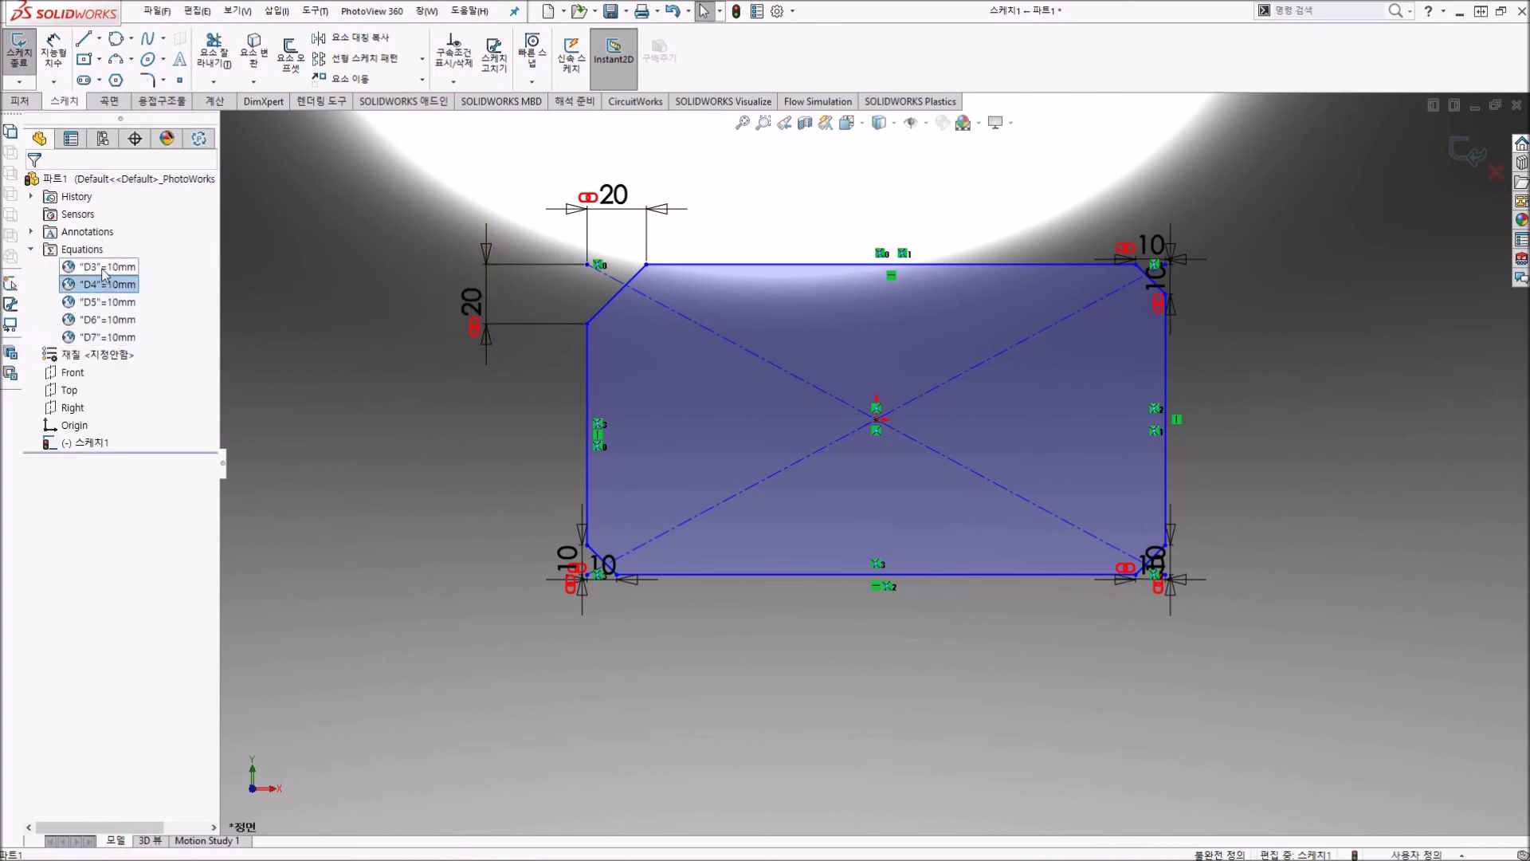
pyautogui.rightClick(83, 253)
pyautogui.click(150, 270)
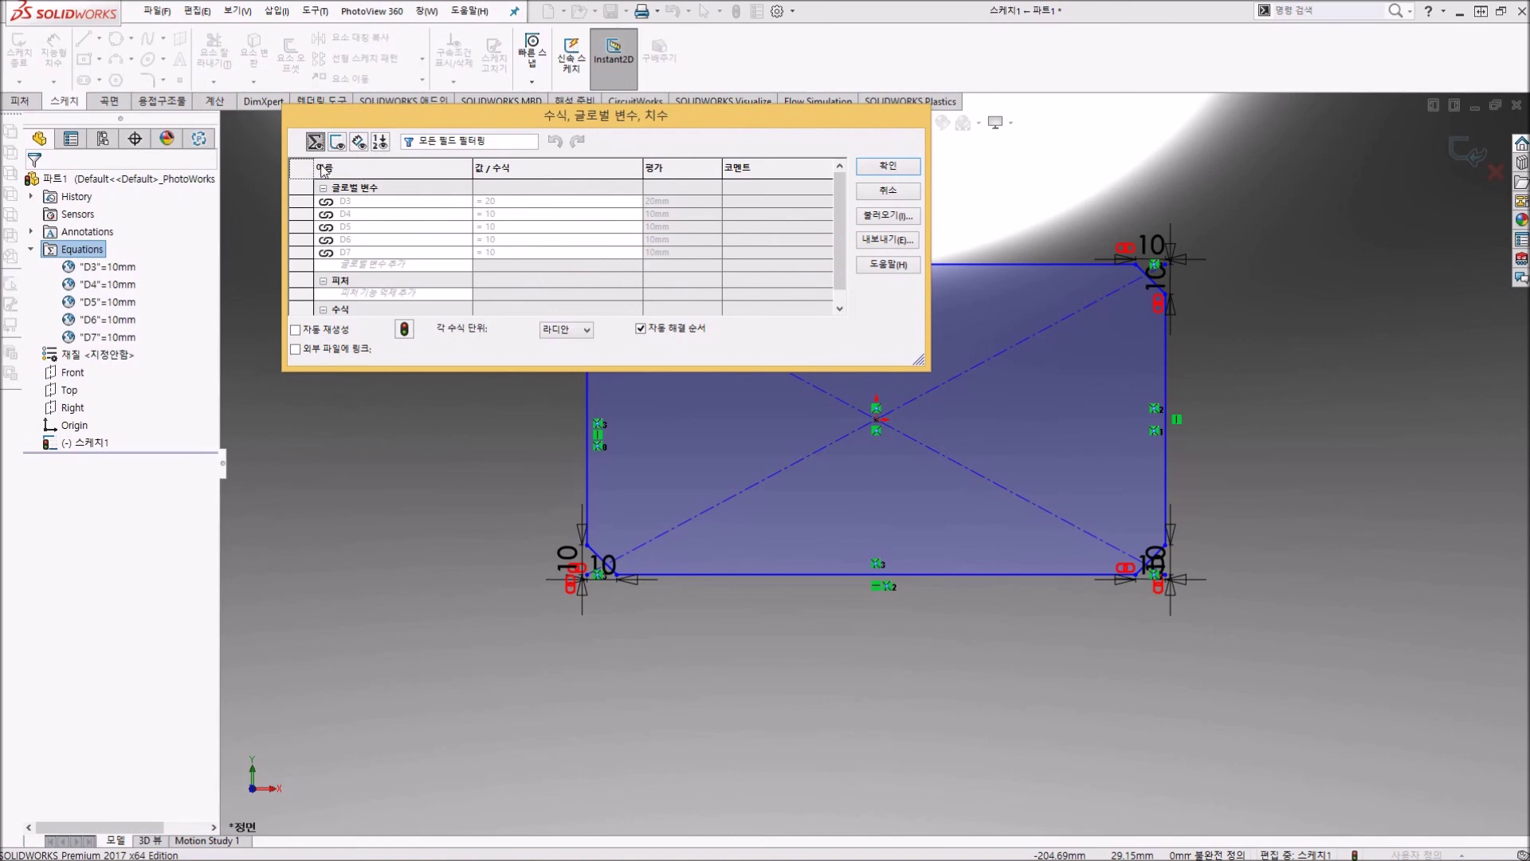
# Step: Close the equations manager, then box-select and delete the entire chamfered rectangle sketch with its dimensions
pyautogui.click(898, 191)
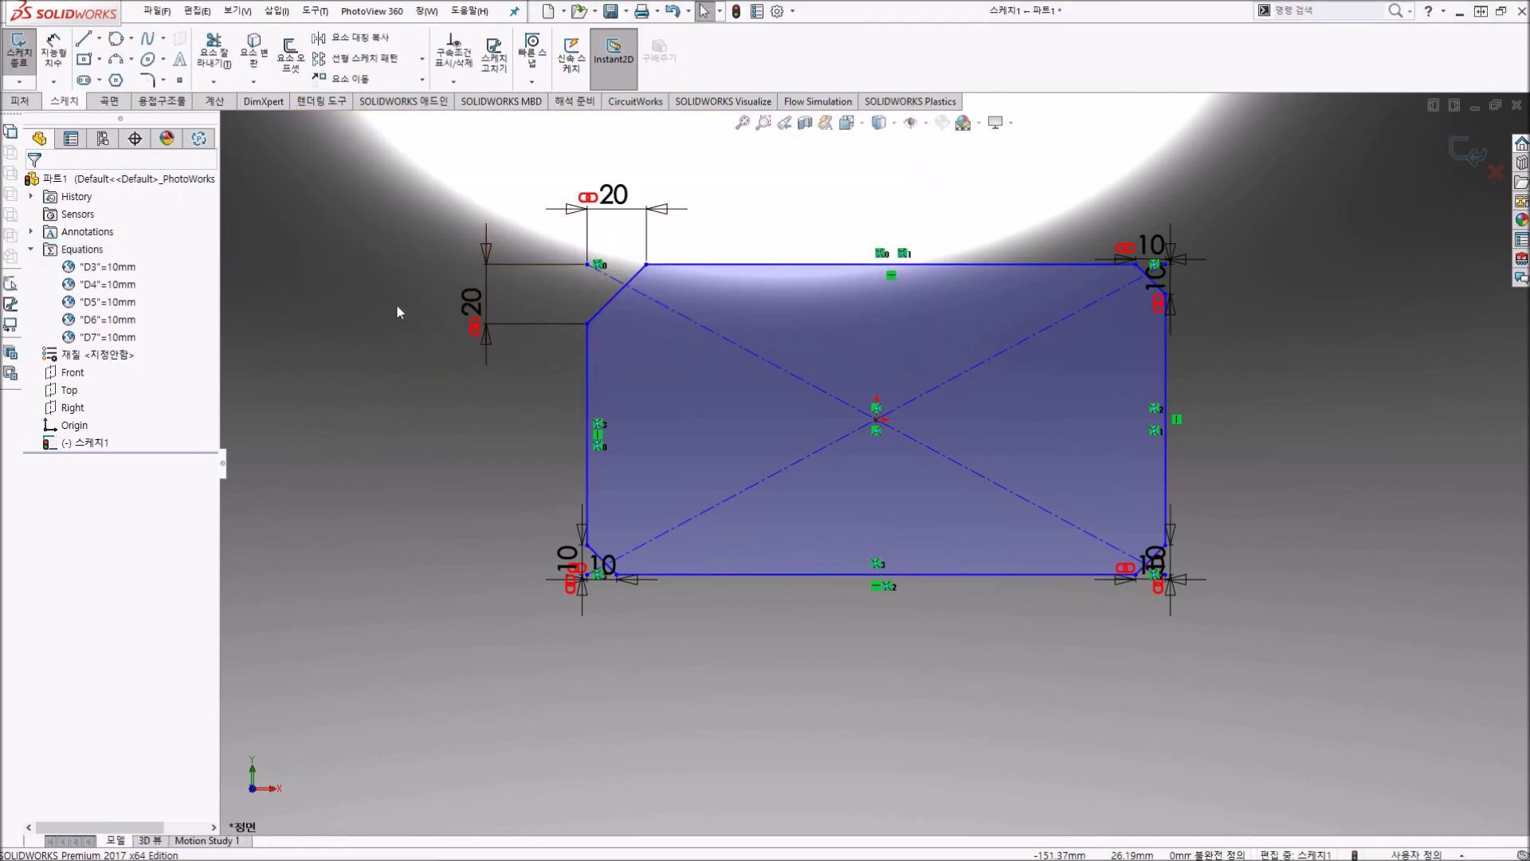
pyautogui.moveTo(369, 208); pyautogui.dragTo(1282, 686)
pyautogui.moveTo(1384, 701); pyautogui.dragTo(475, 160)
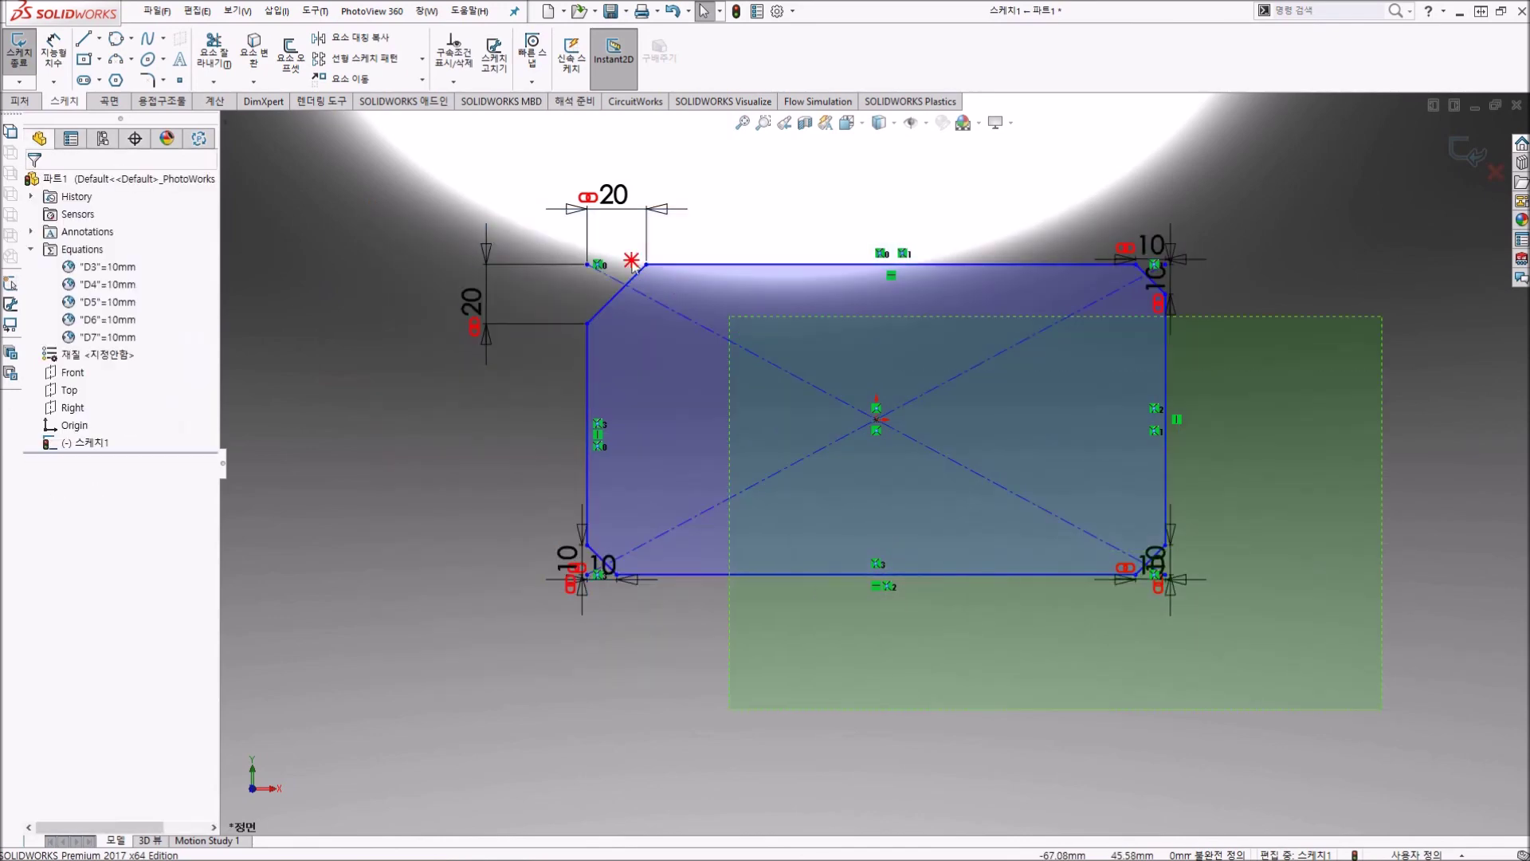
pyautogui.press('Delete')
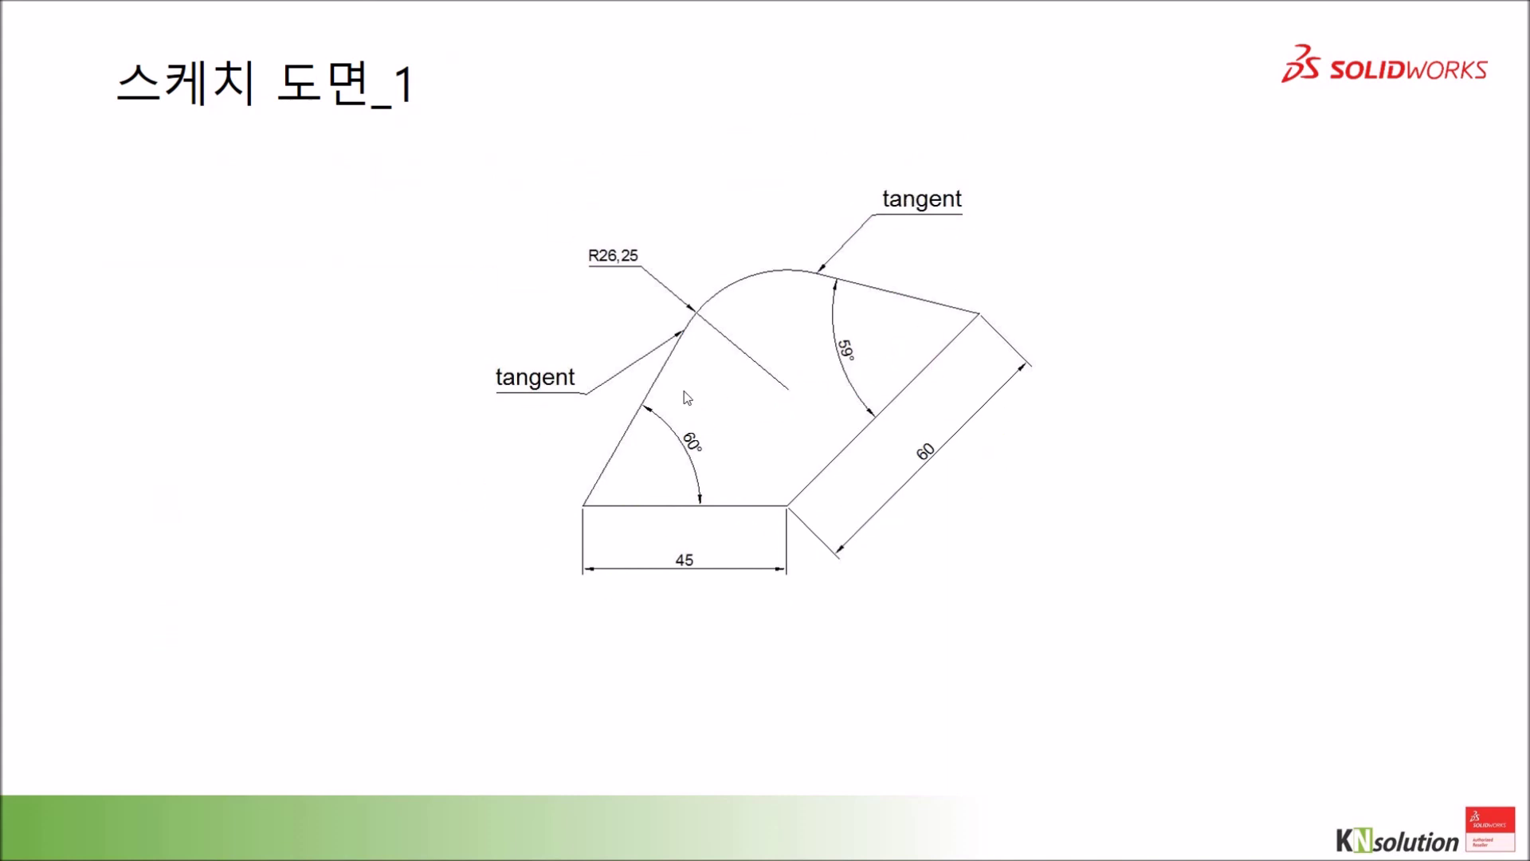
# Step: Page through the slides to the 스케치 도면_3 pentagon drawing exercise
pyautogui.press('Right')
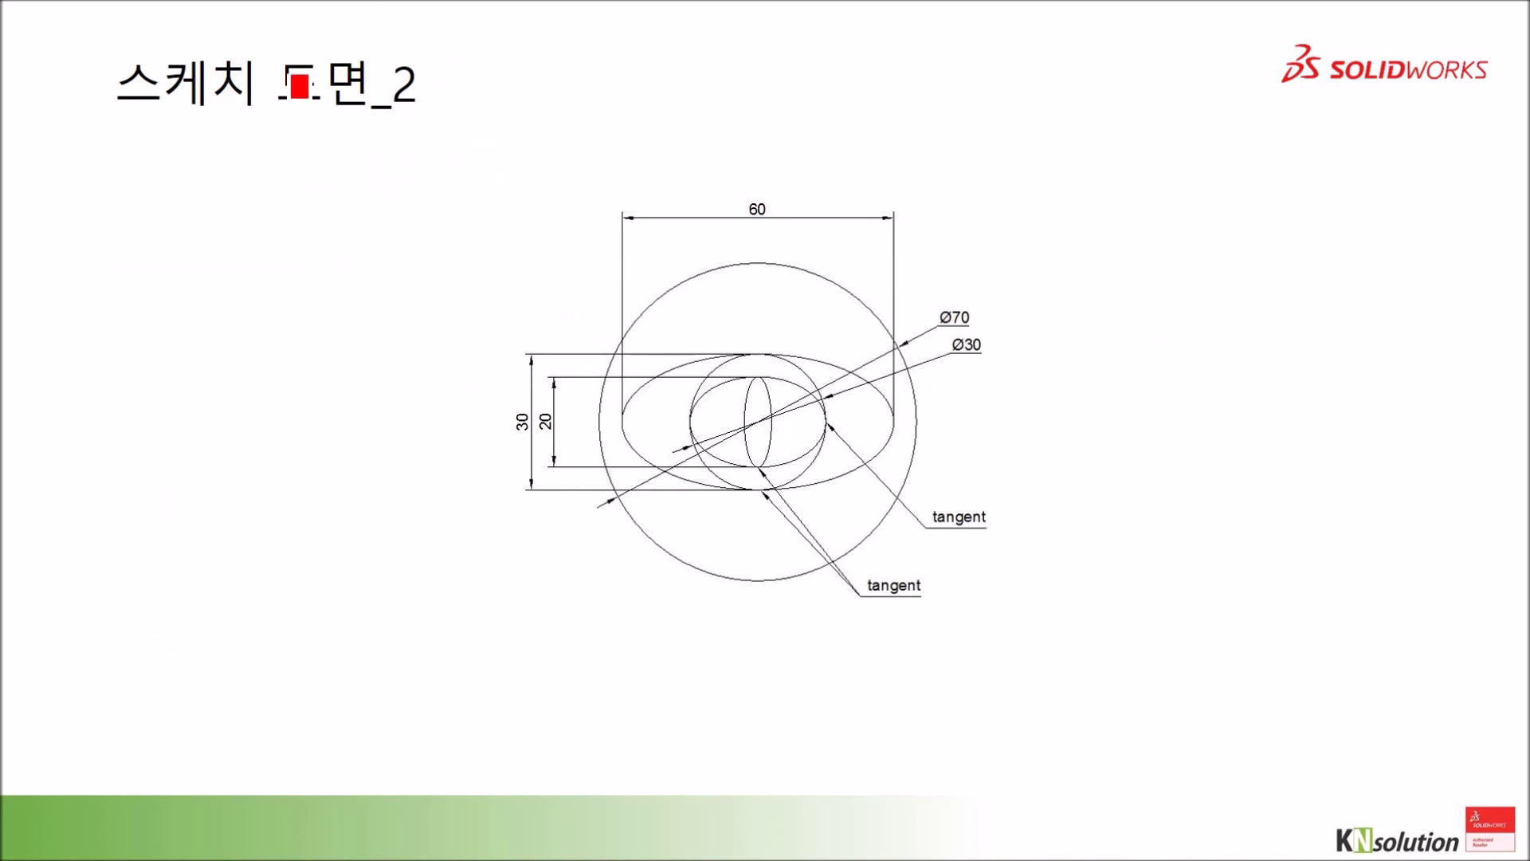
pyautogui.press('Left')
pyautogui.press('Left')
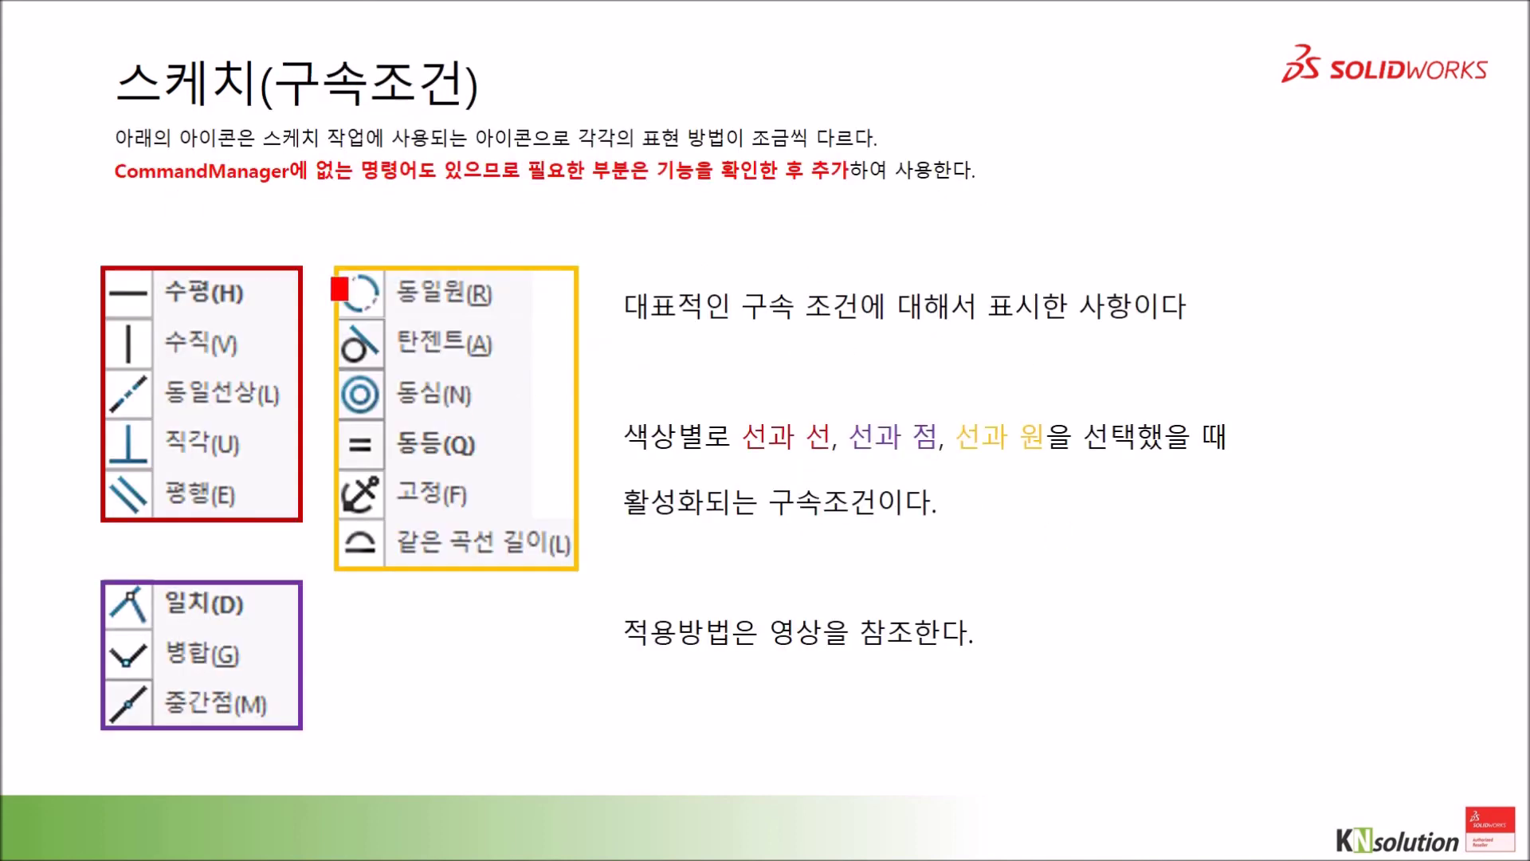
pyautogui.press('Right')
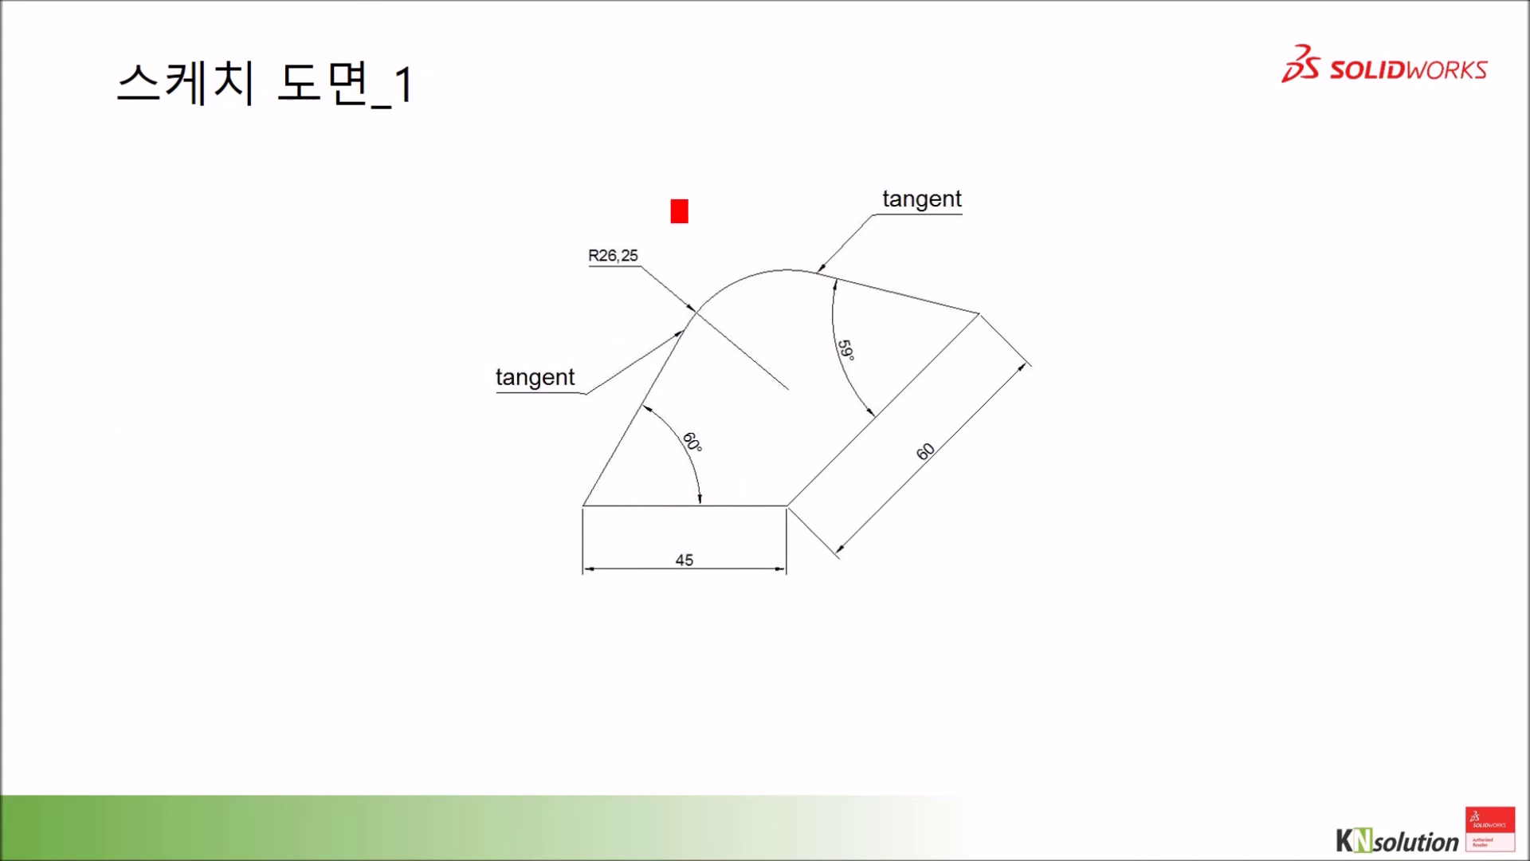
pyautogui.press('Right')
pyautogui.press('Right')
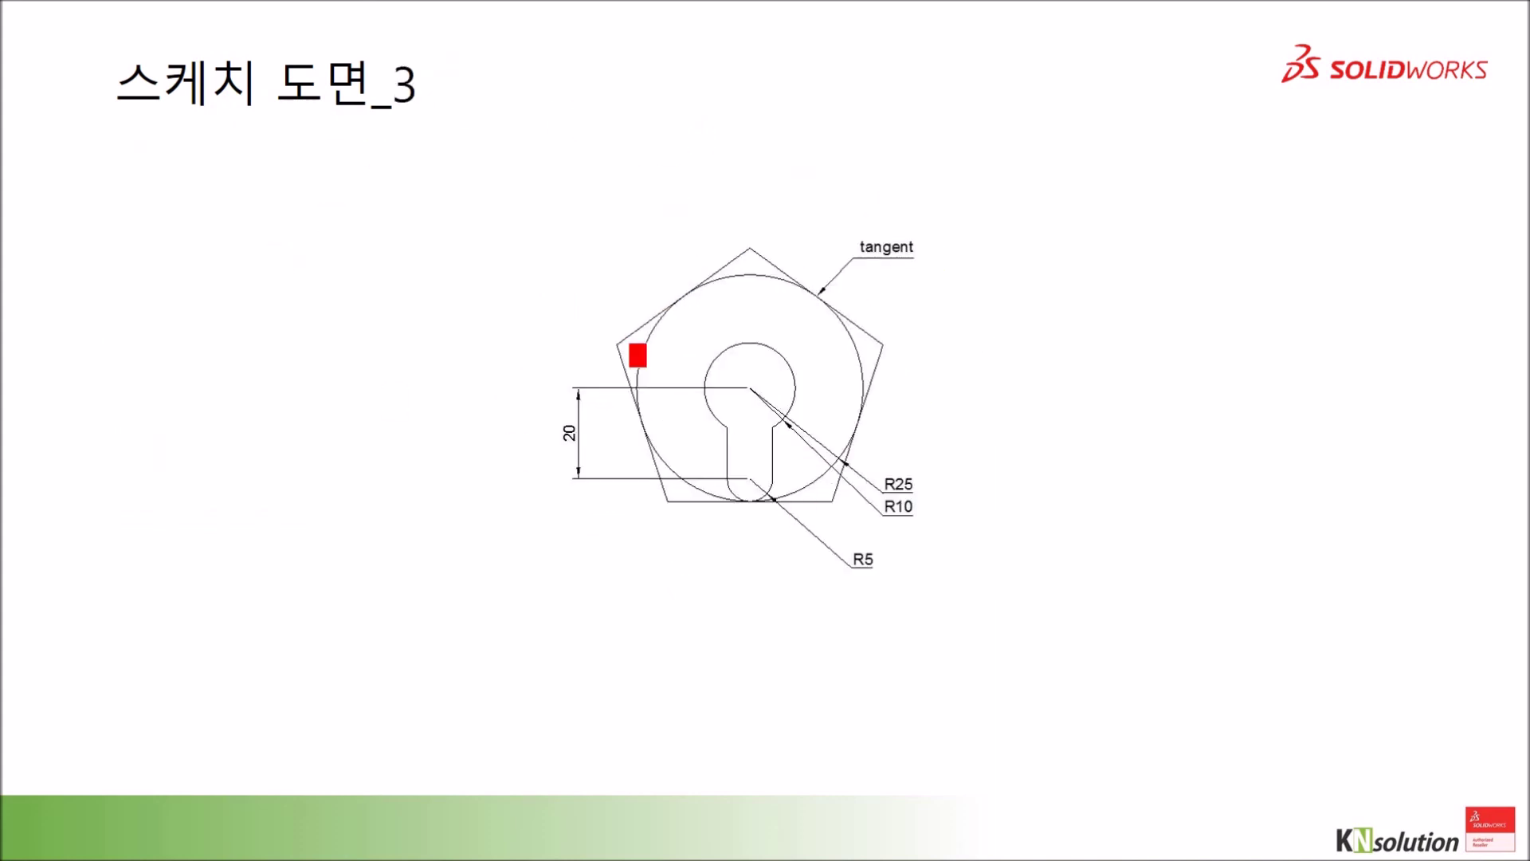